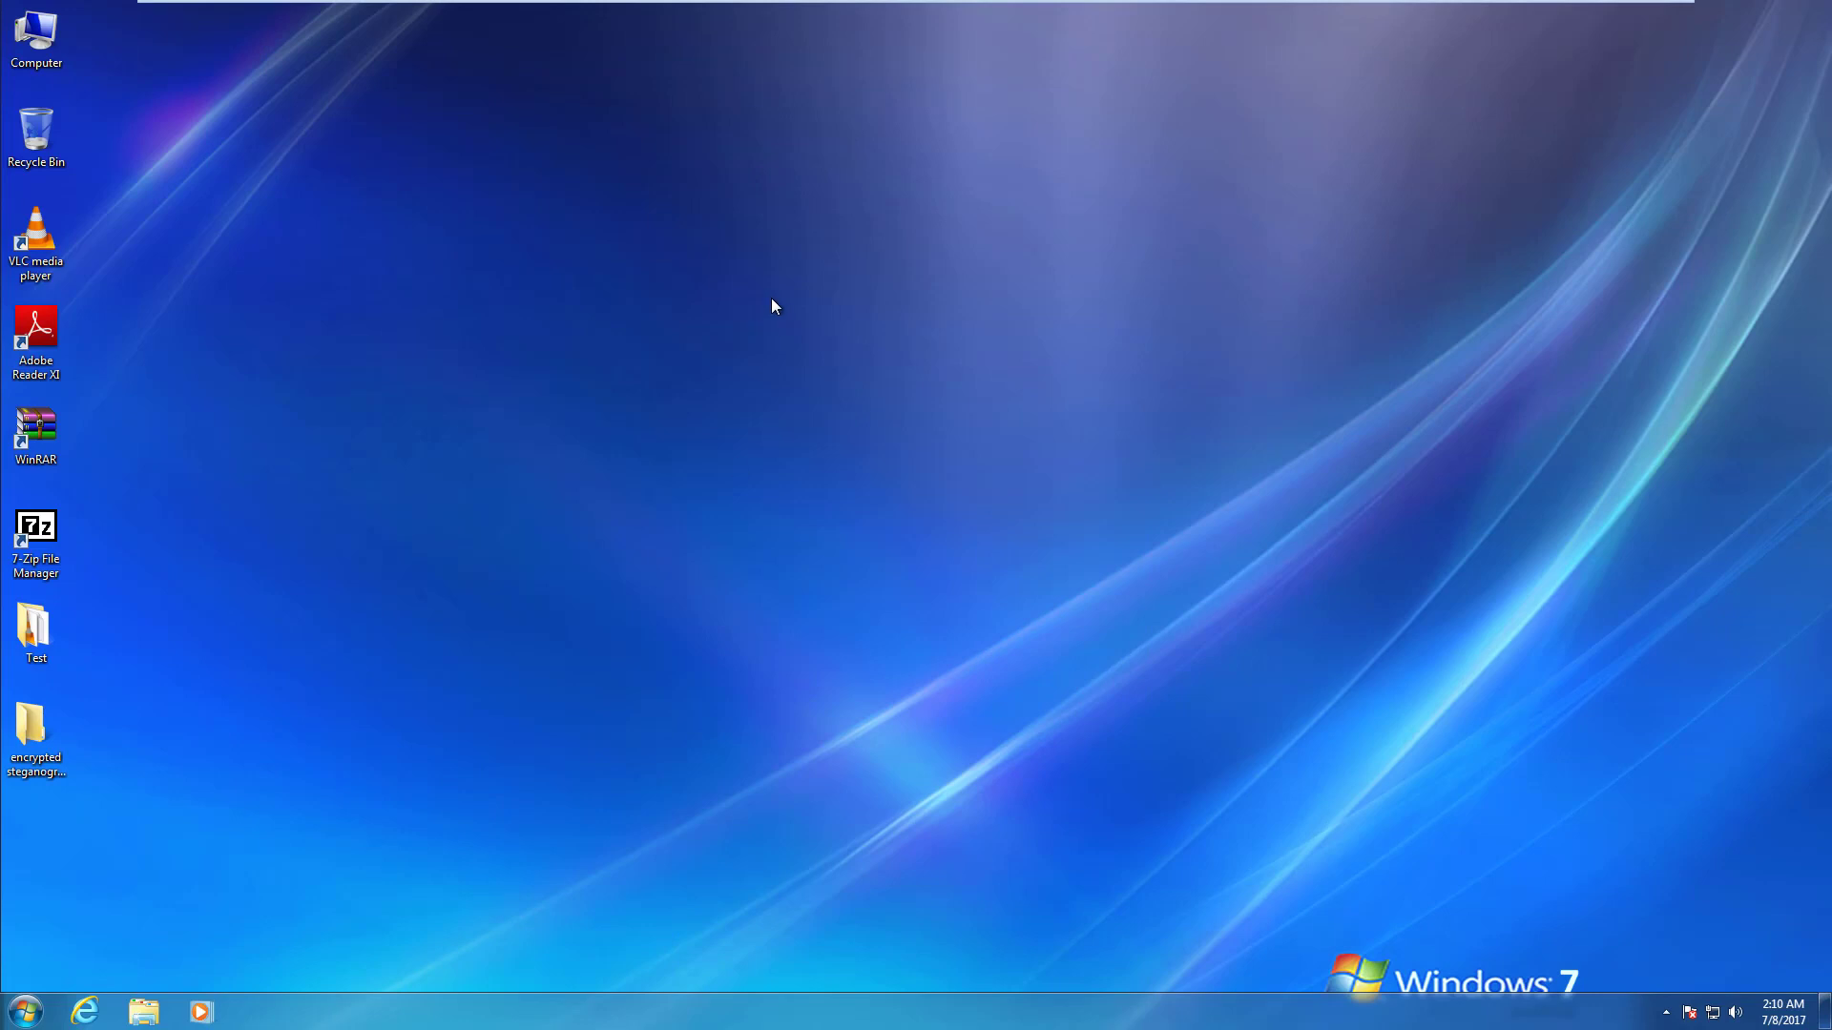
Step: Refresh the desktop and check the WinRAR and 7-Zip shortcuts are present
right_click(772, 298)
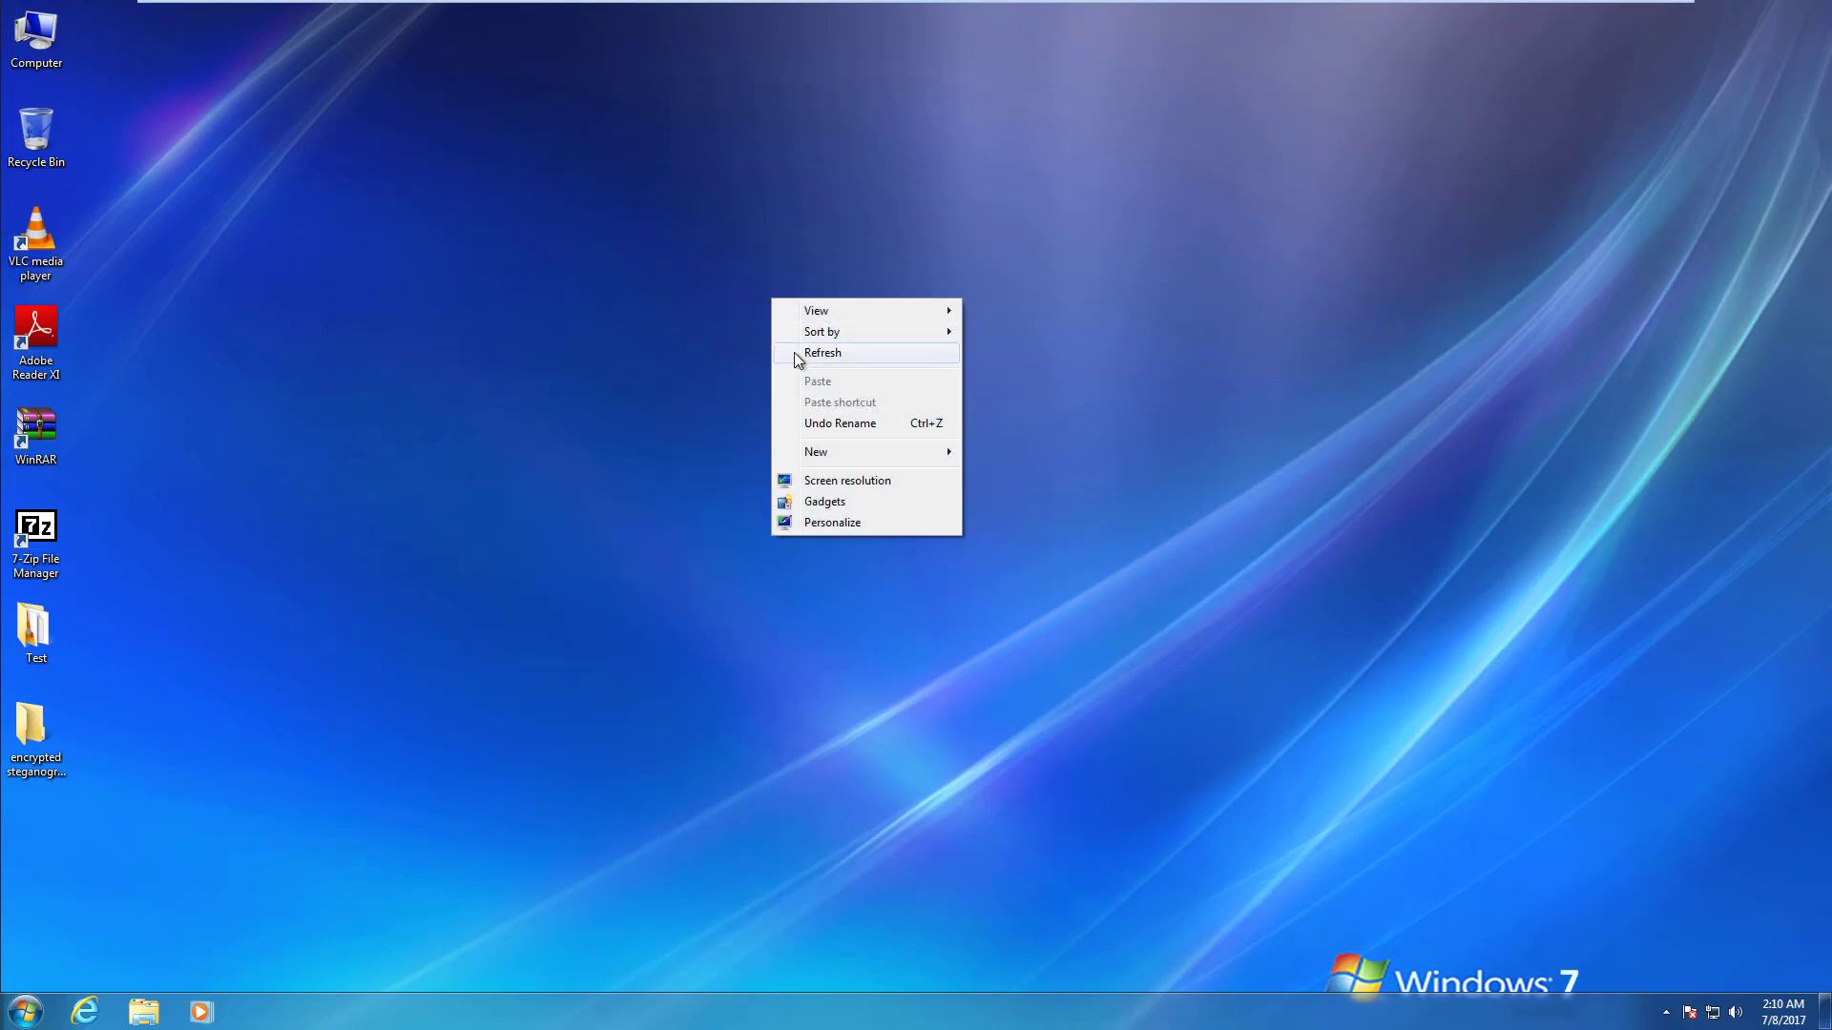
click(795, 352)
click(37, 438)
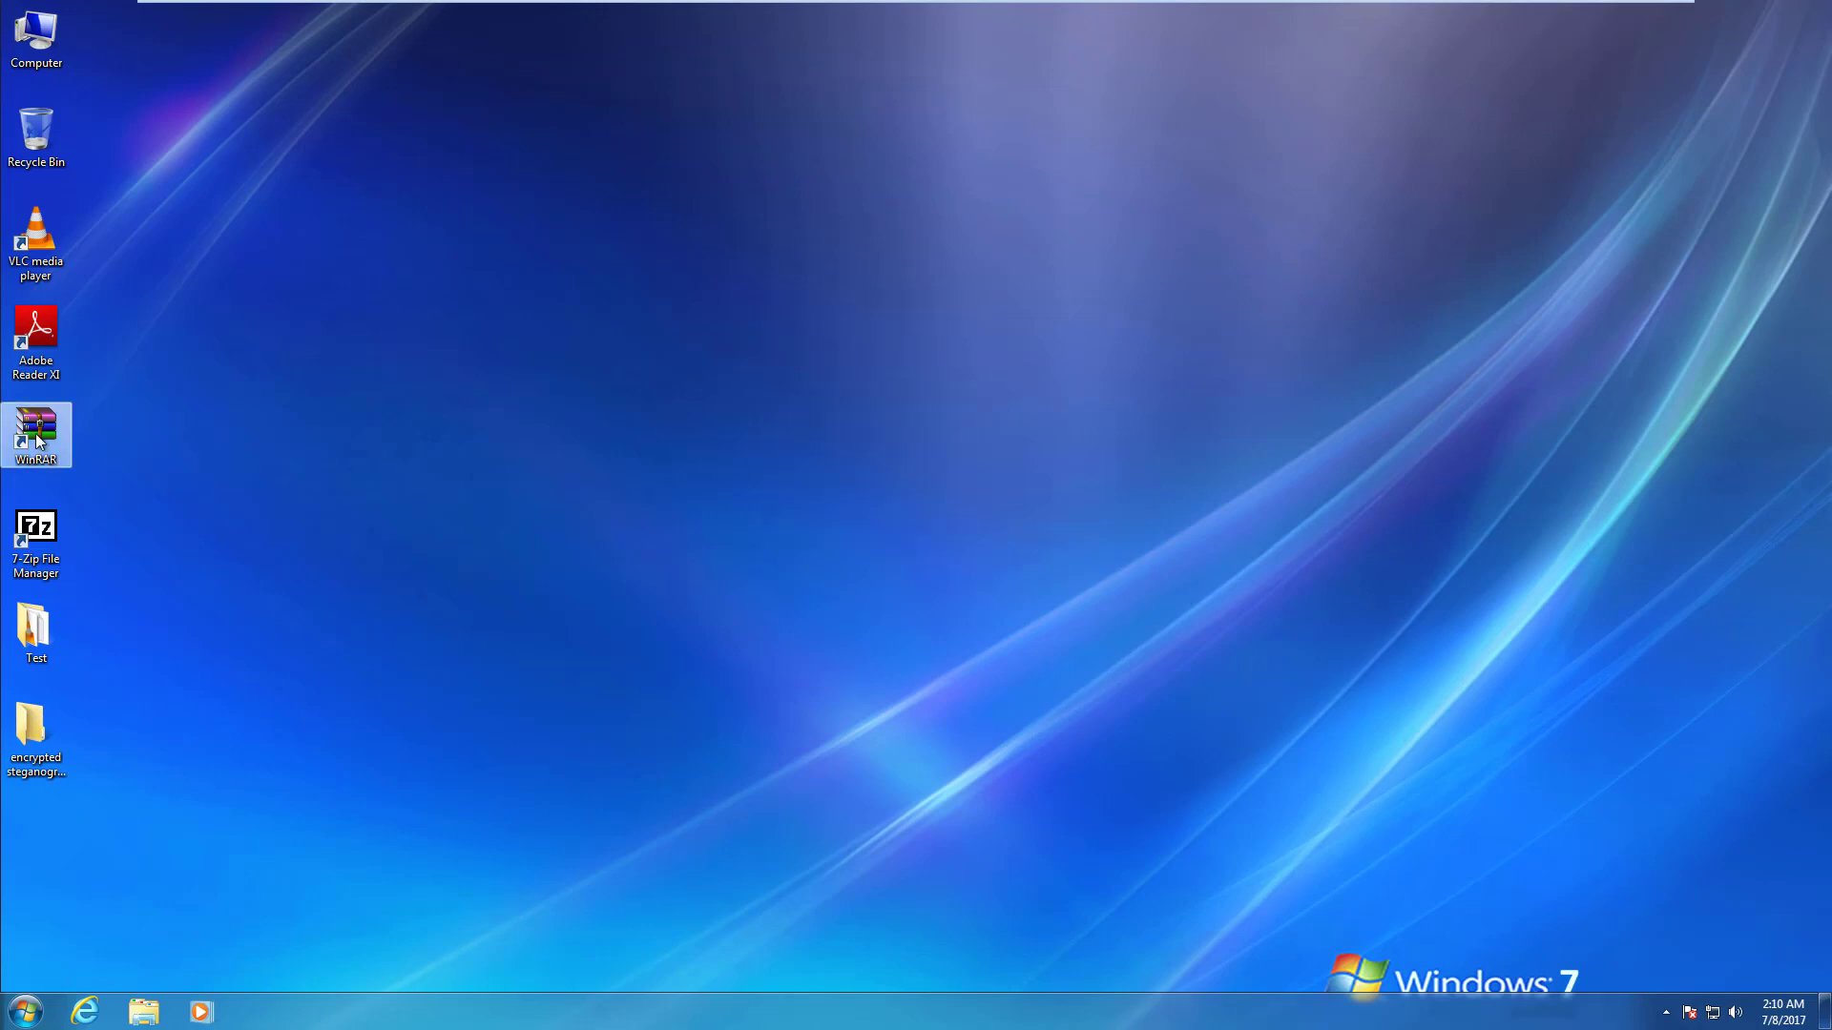
click(57, 521)
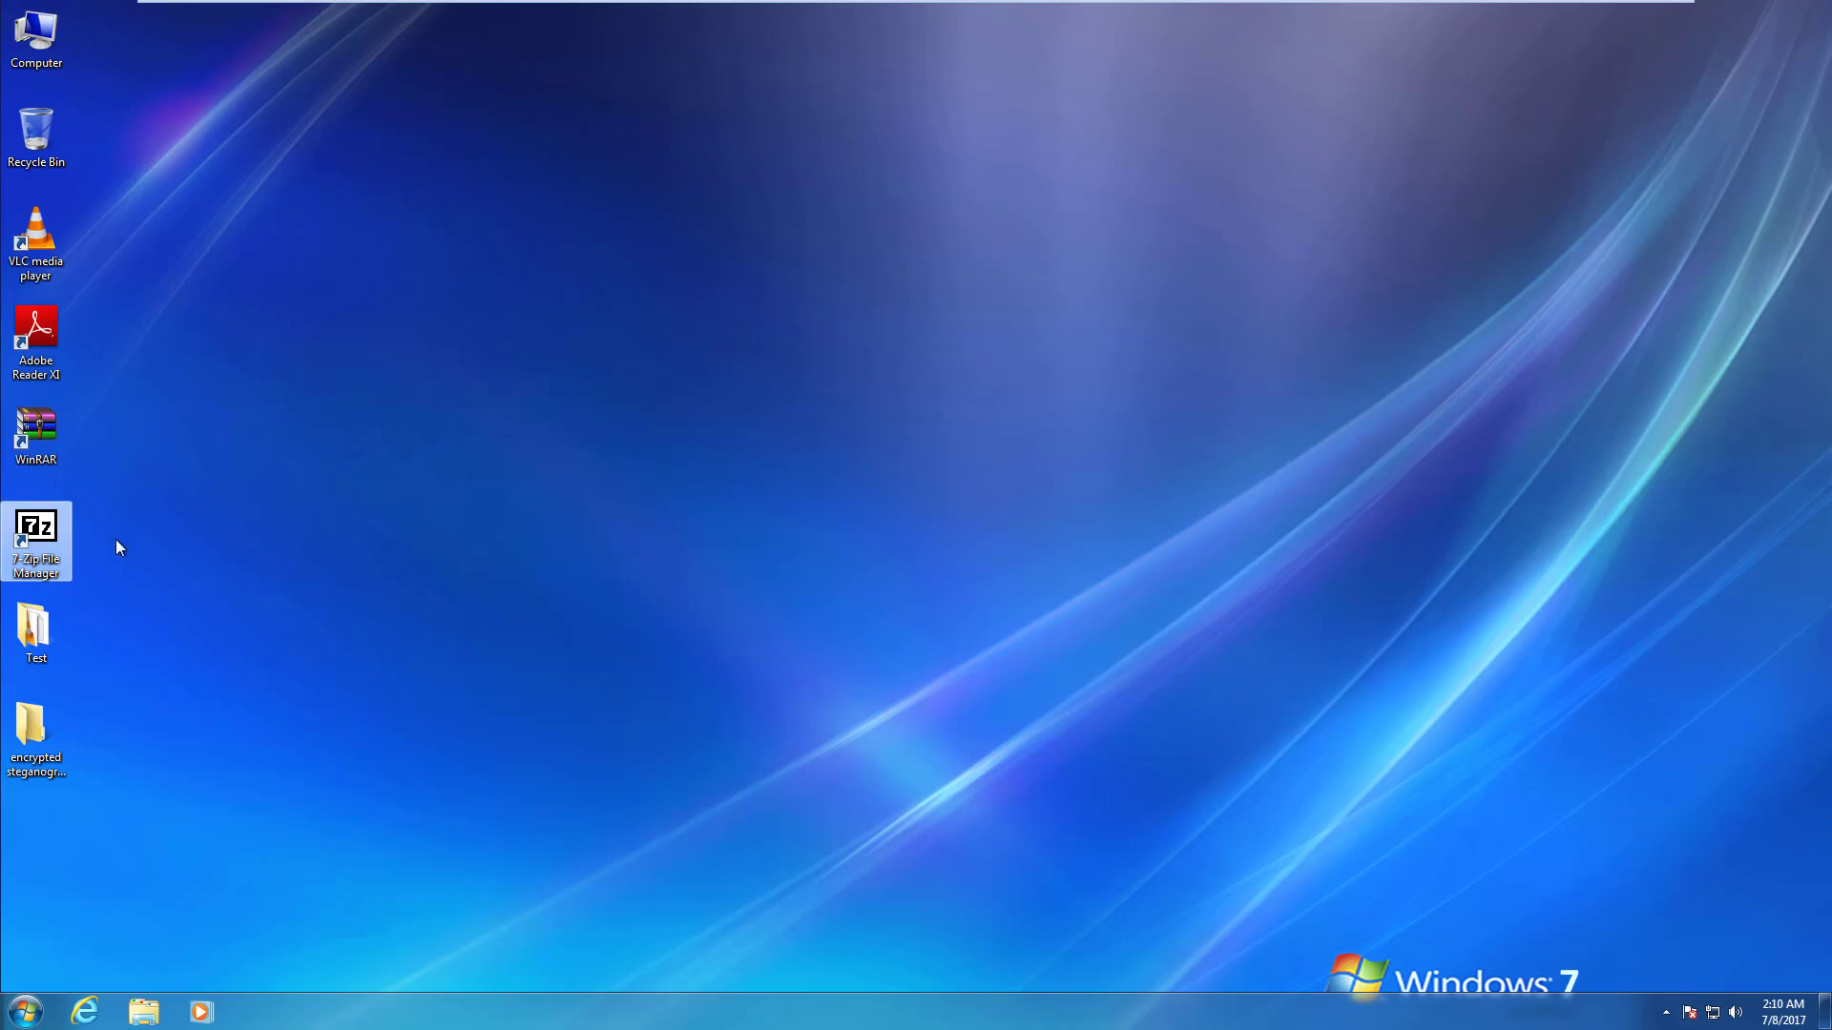
Step: Open the Test folder from the desktop and move its window to the right
double_click(45, 623)
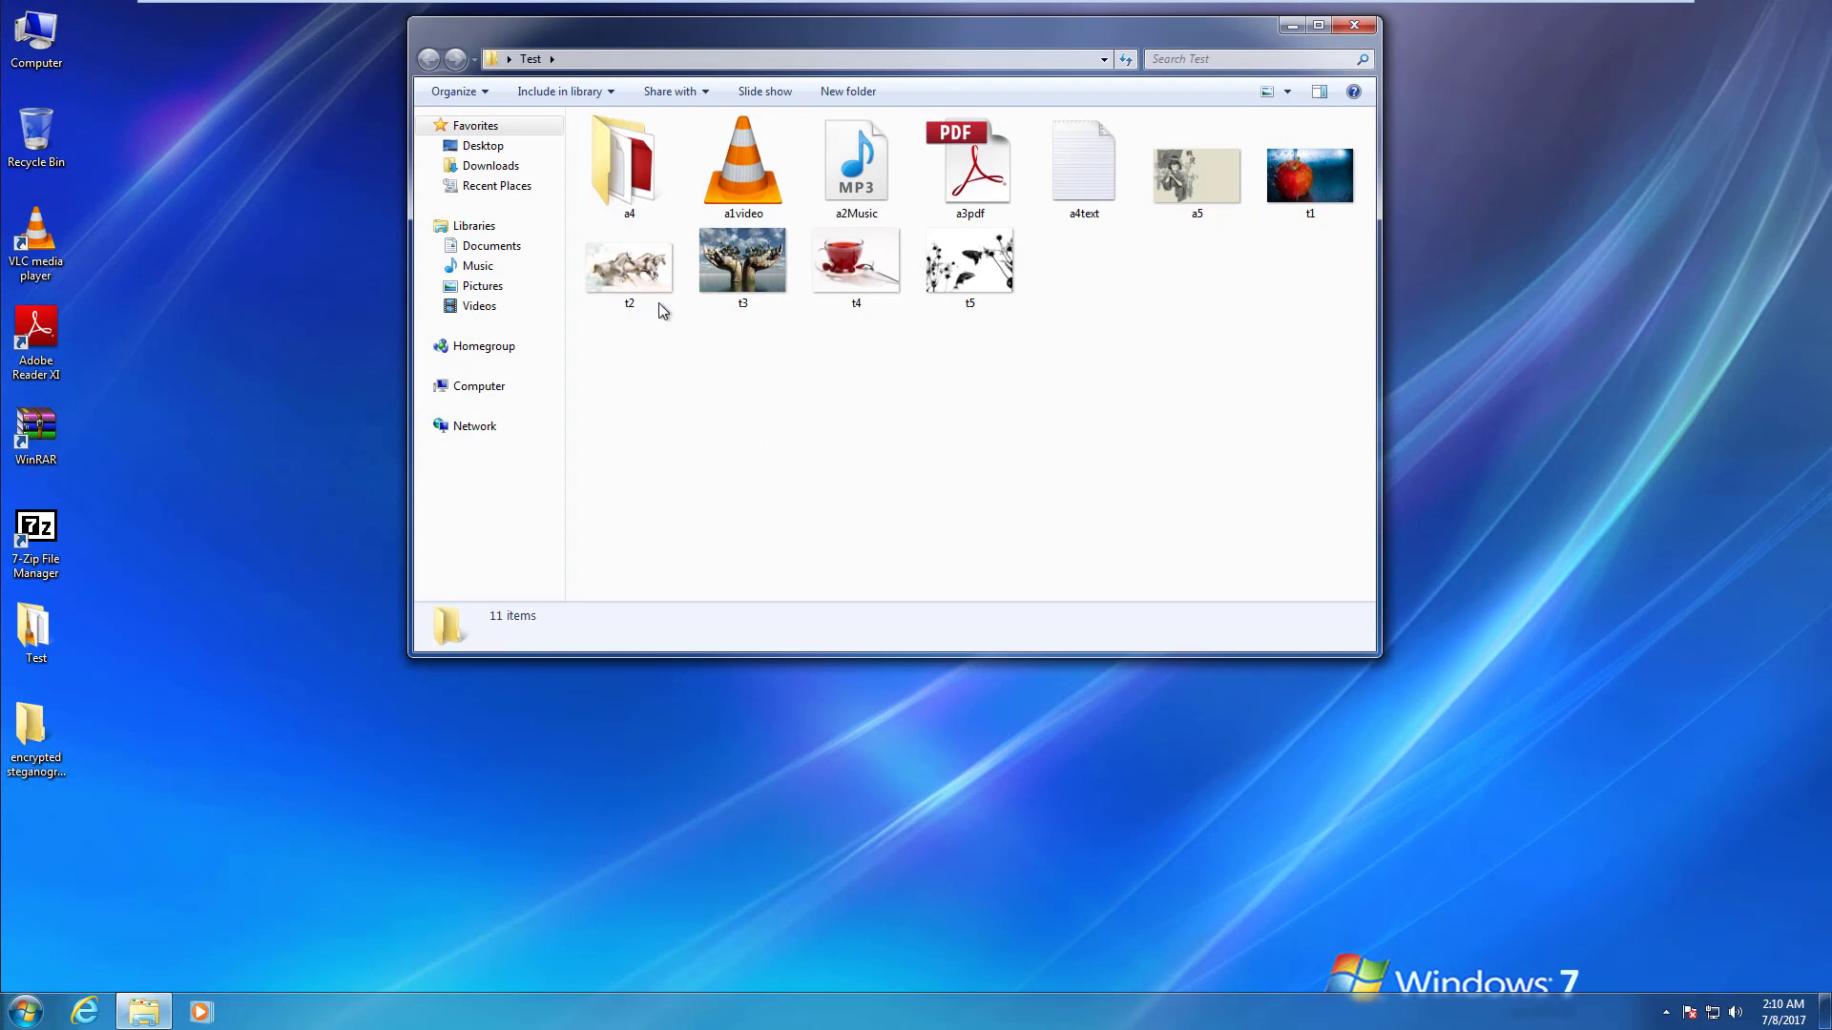
drag(801, 32, 1035, 51)
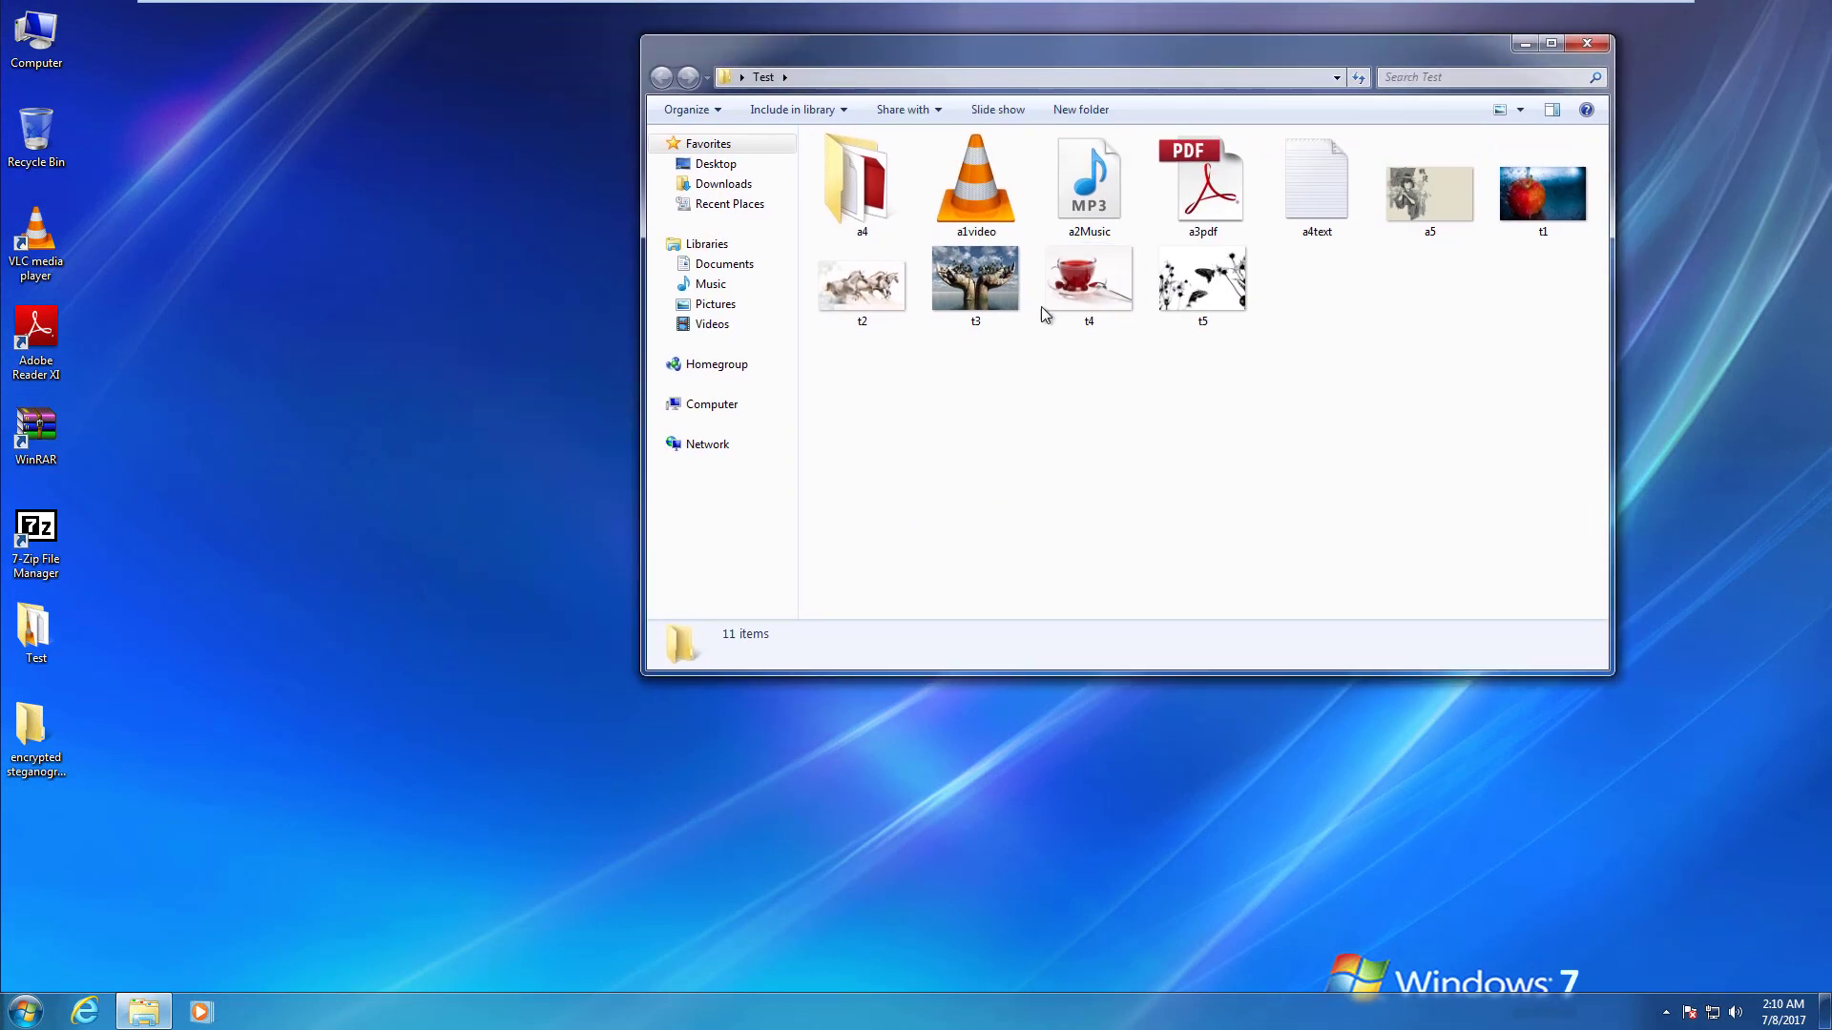
double_click(1429, 193)
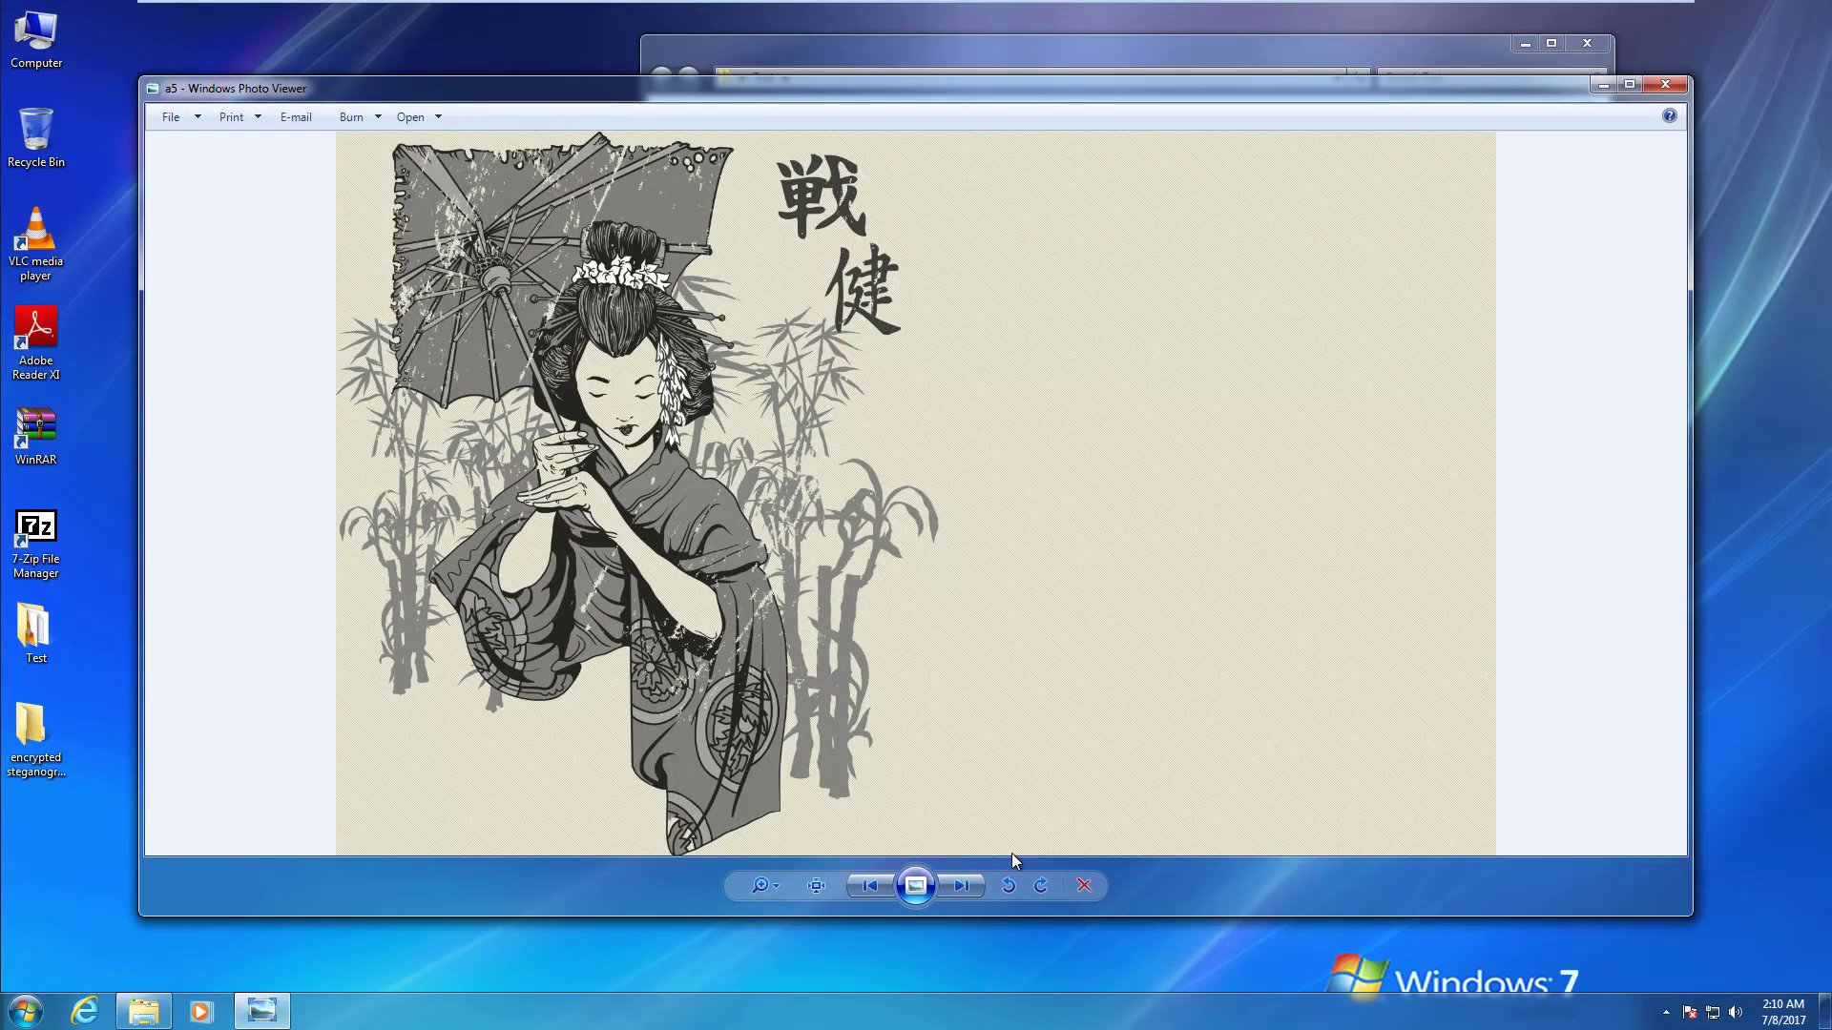
click(975, 886)
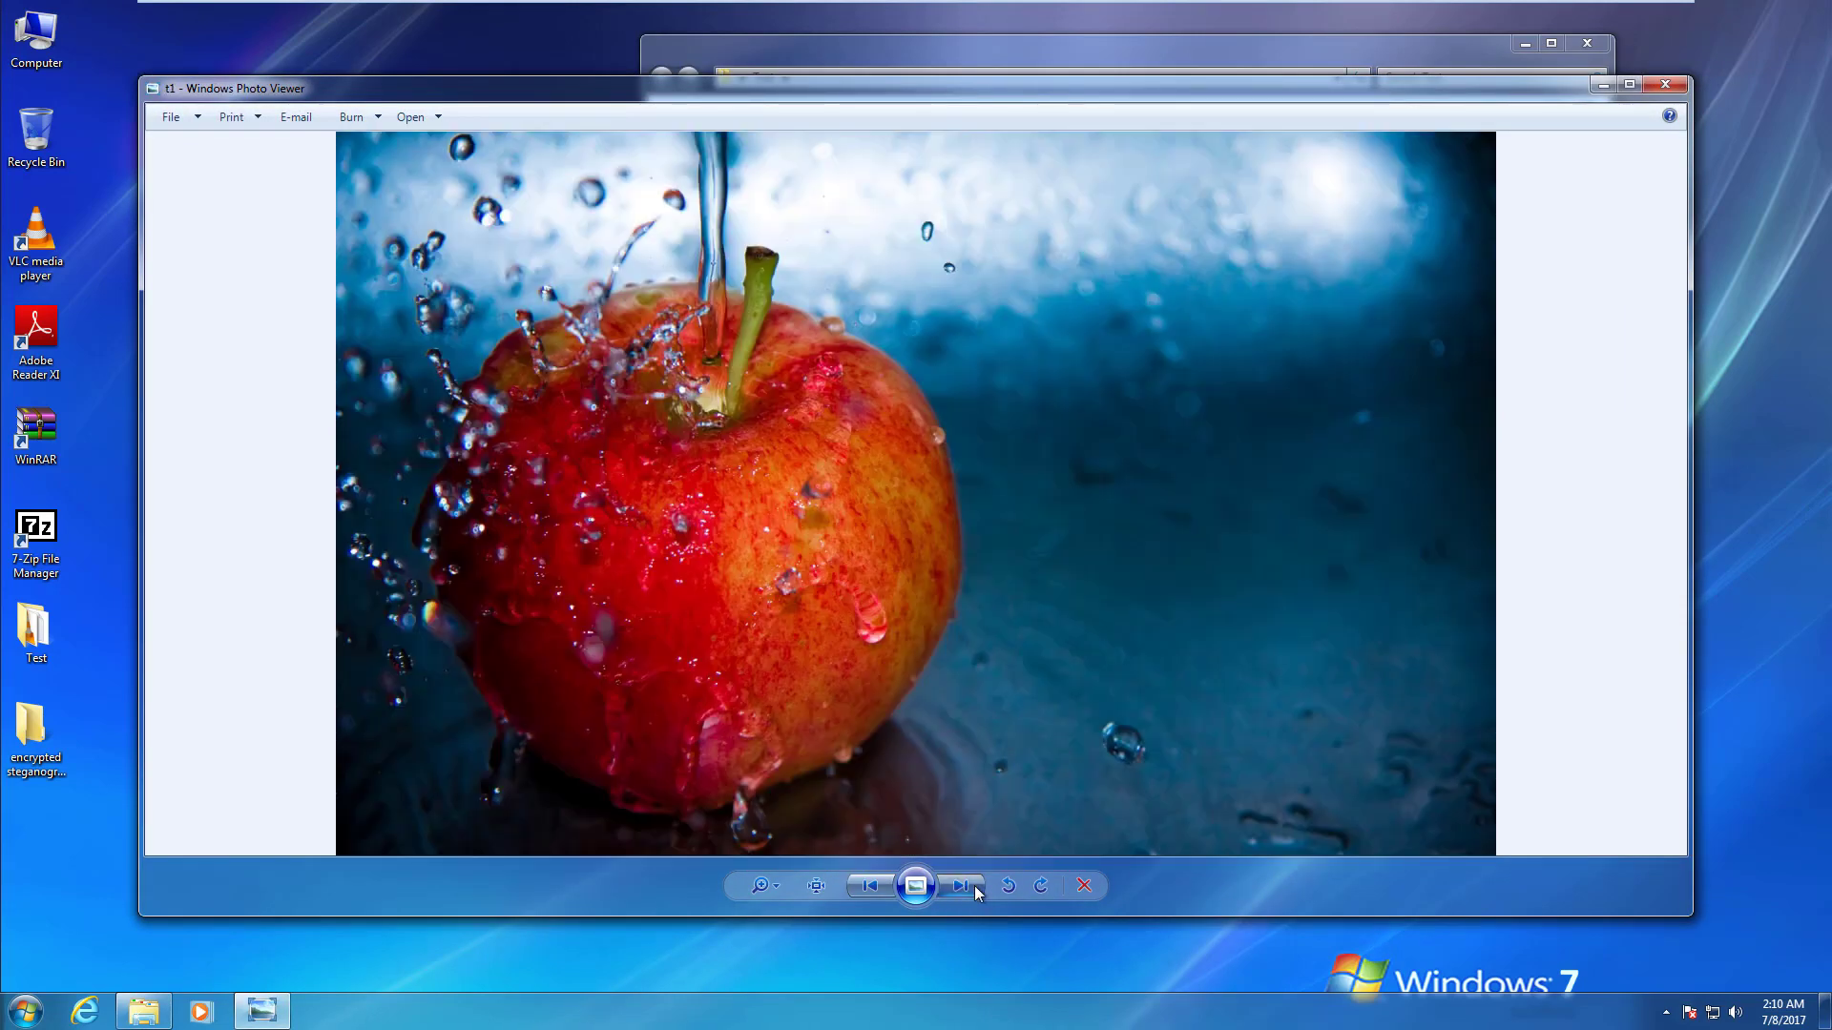
click(975, 886)
click(976, 885)
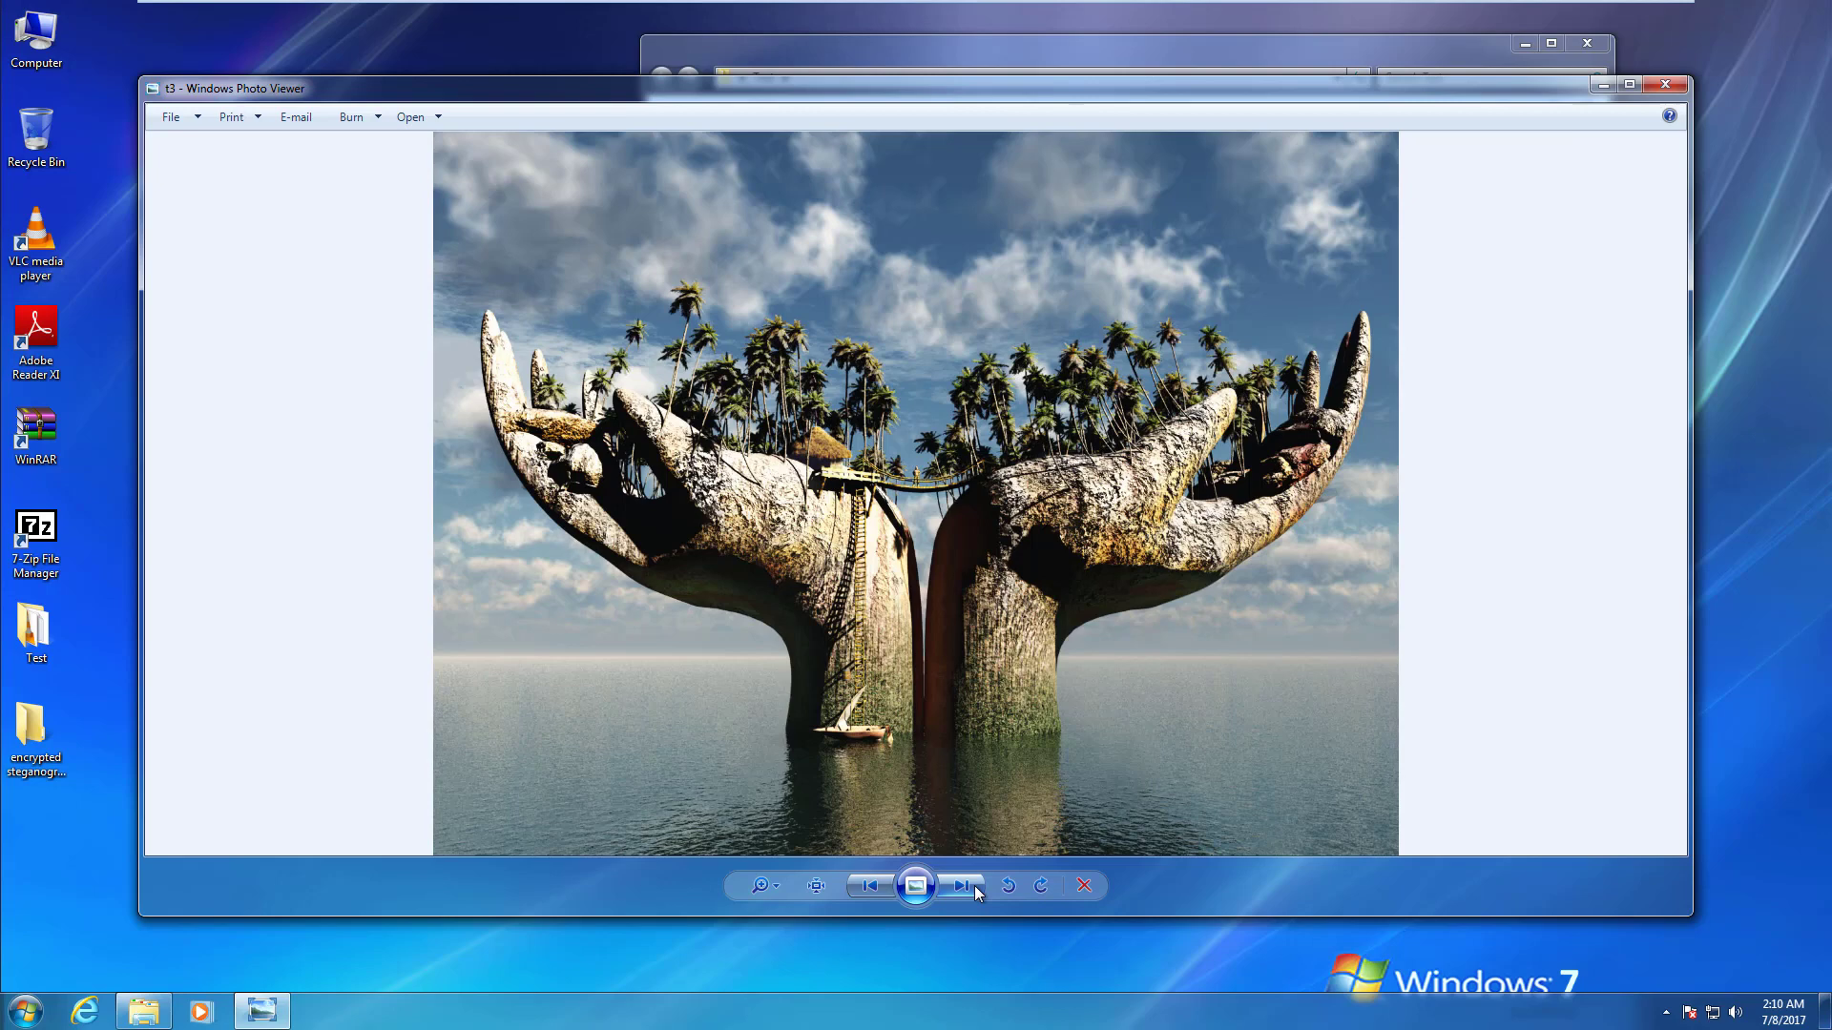
click(974, 886)
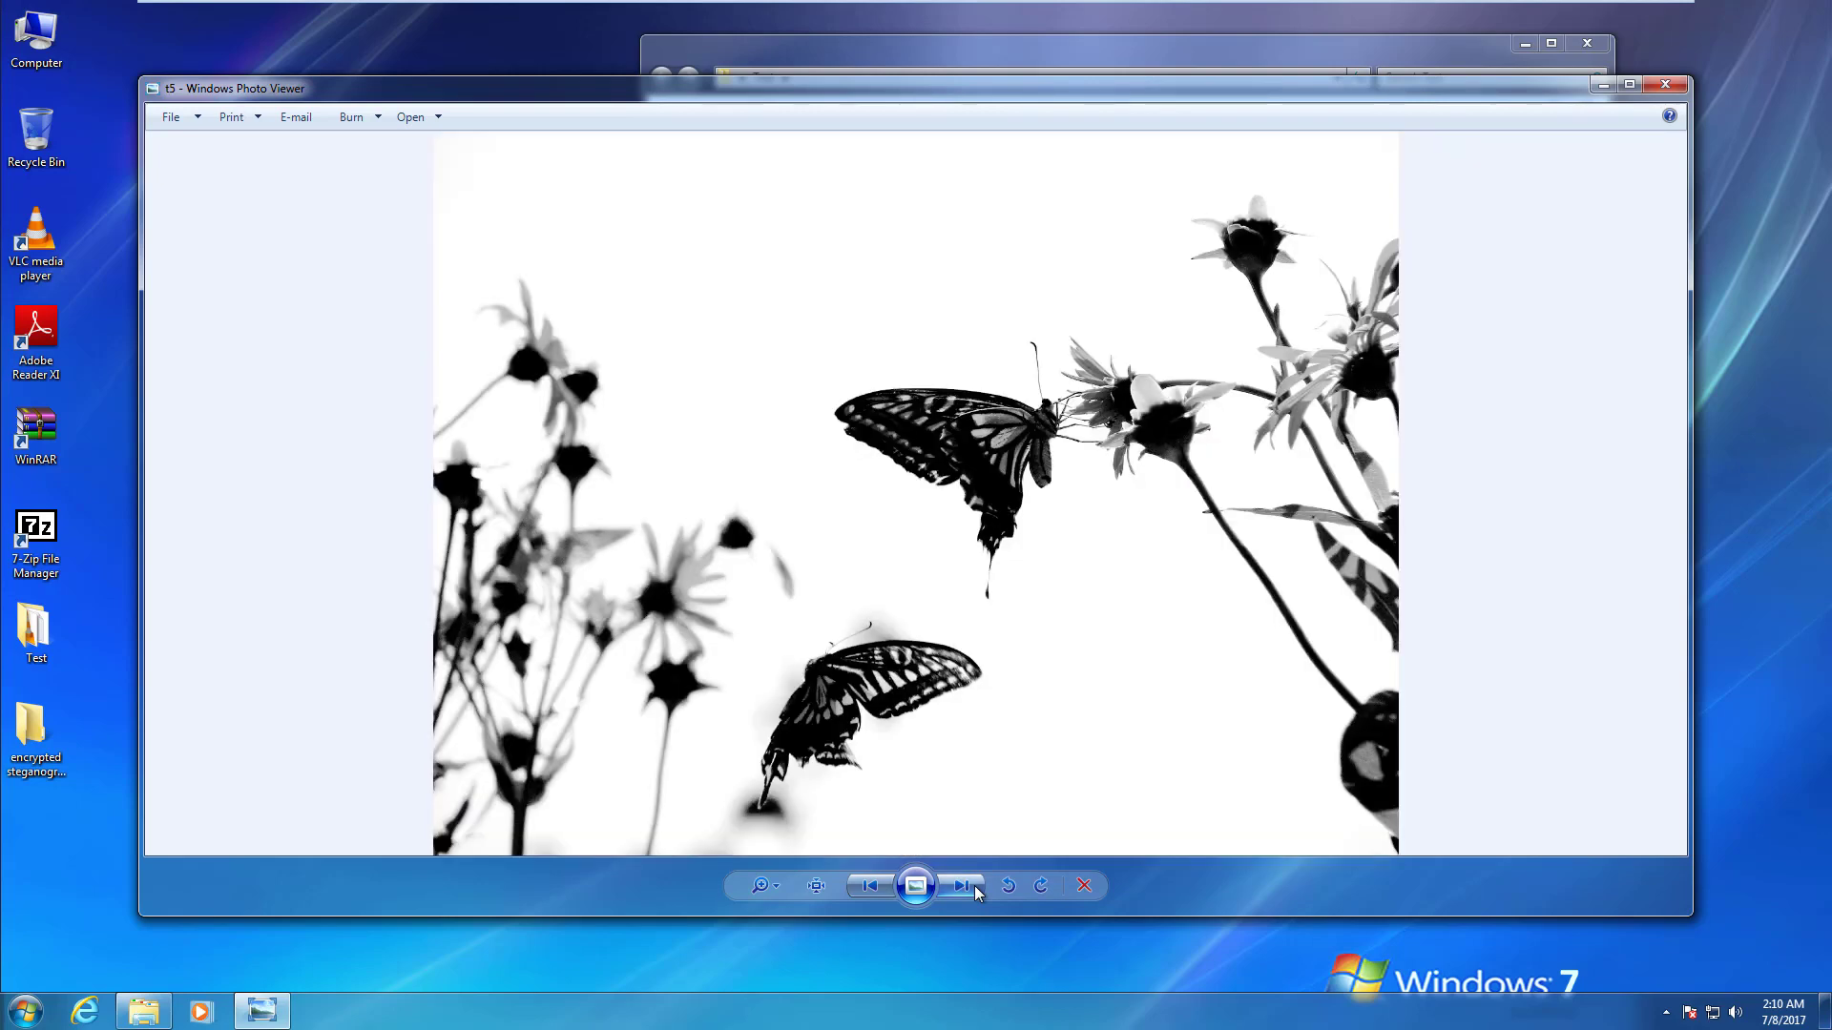
click(974, 886)
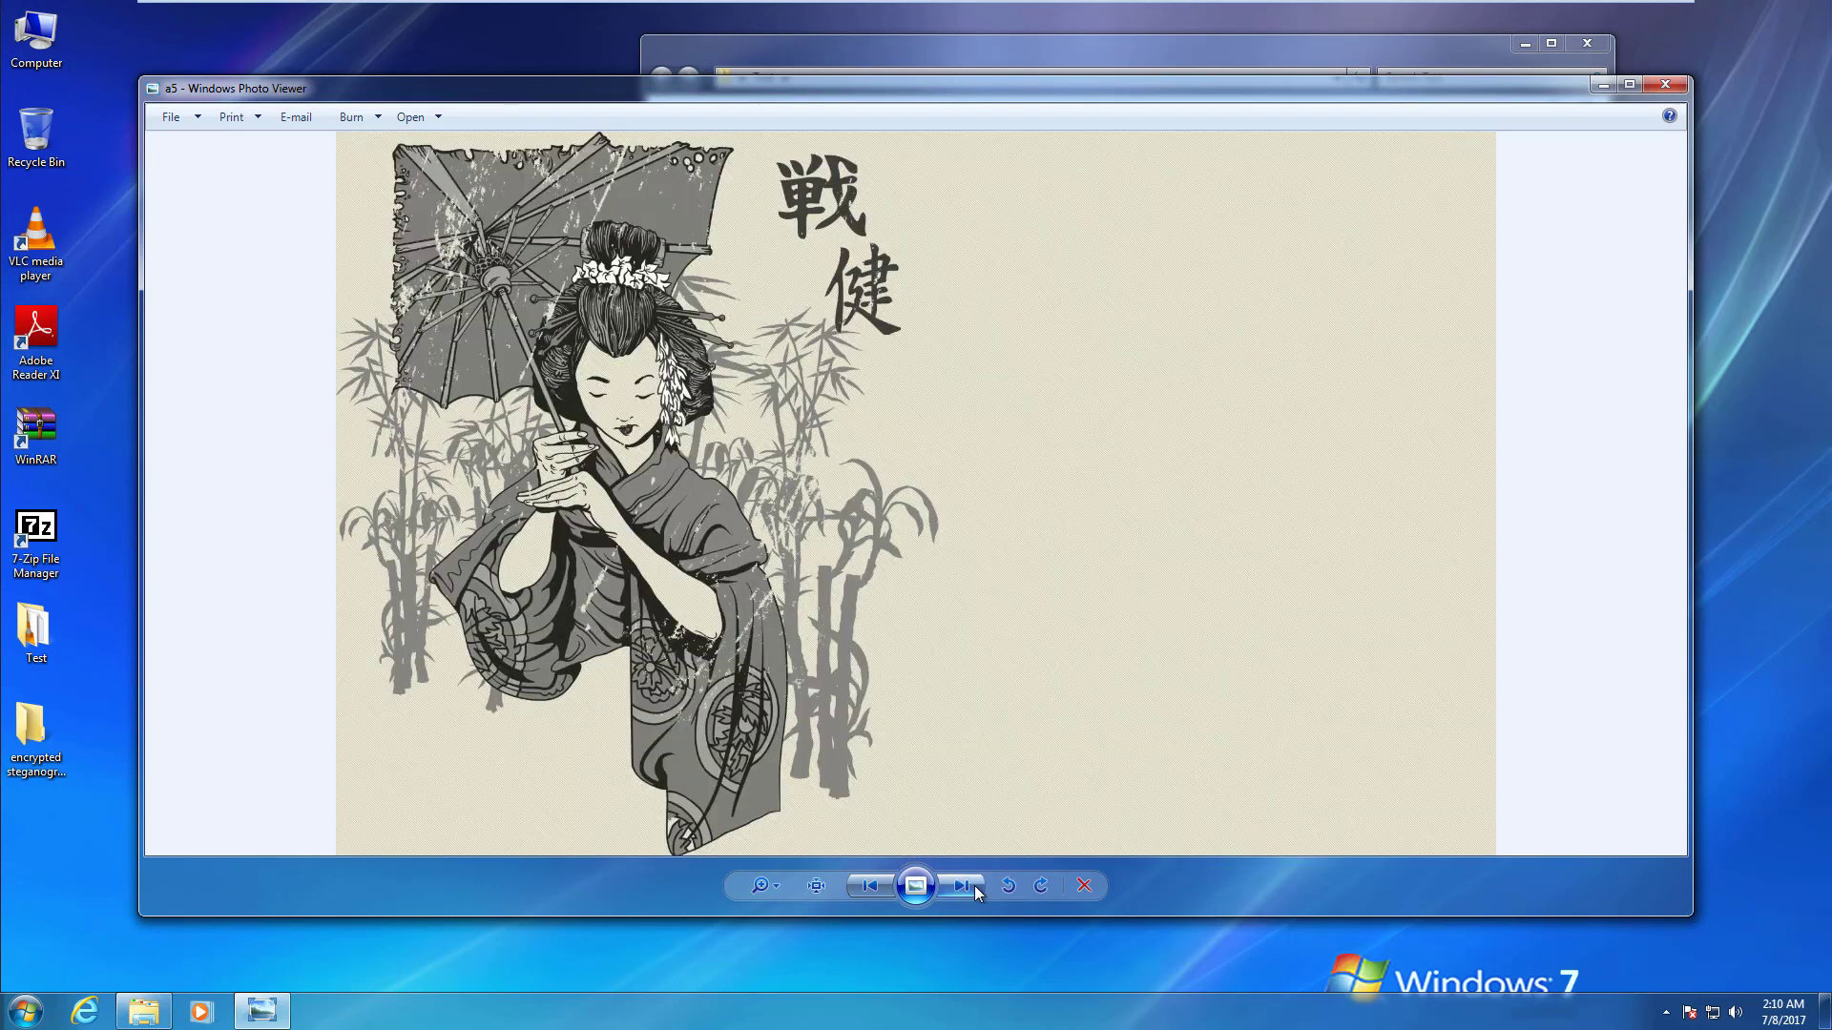
click(1676, 86)
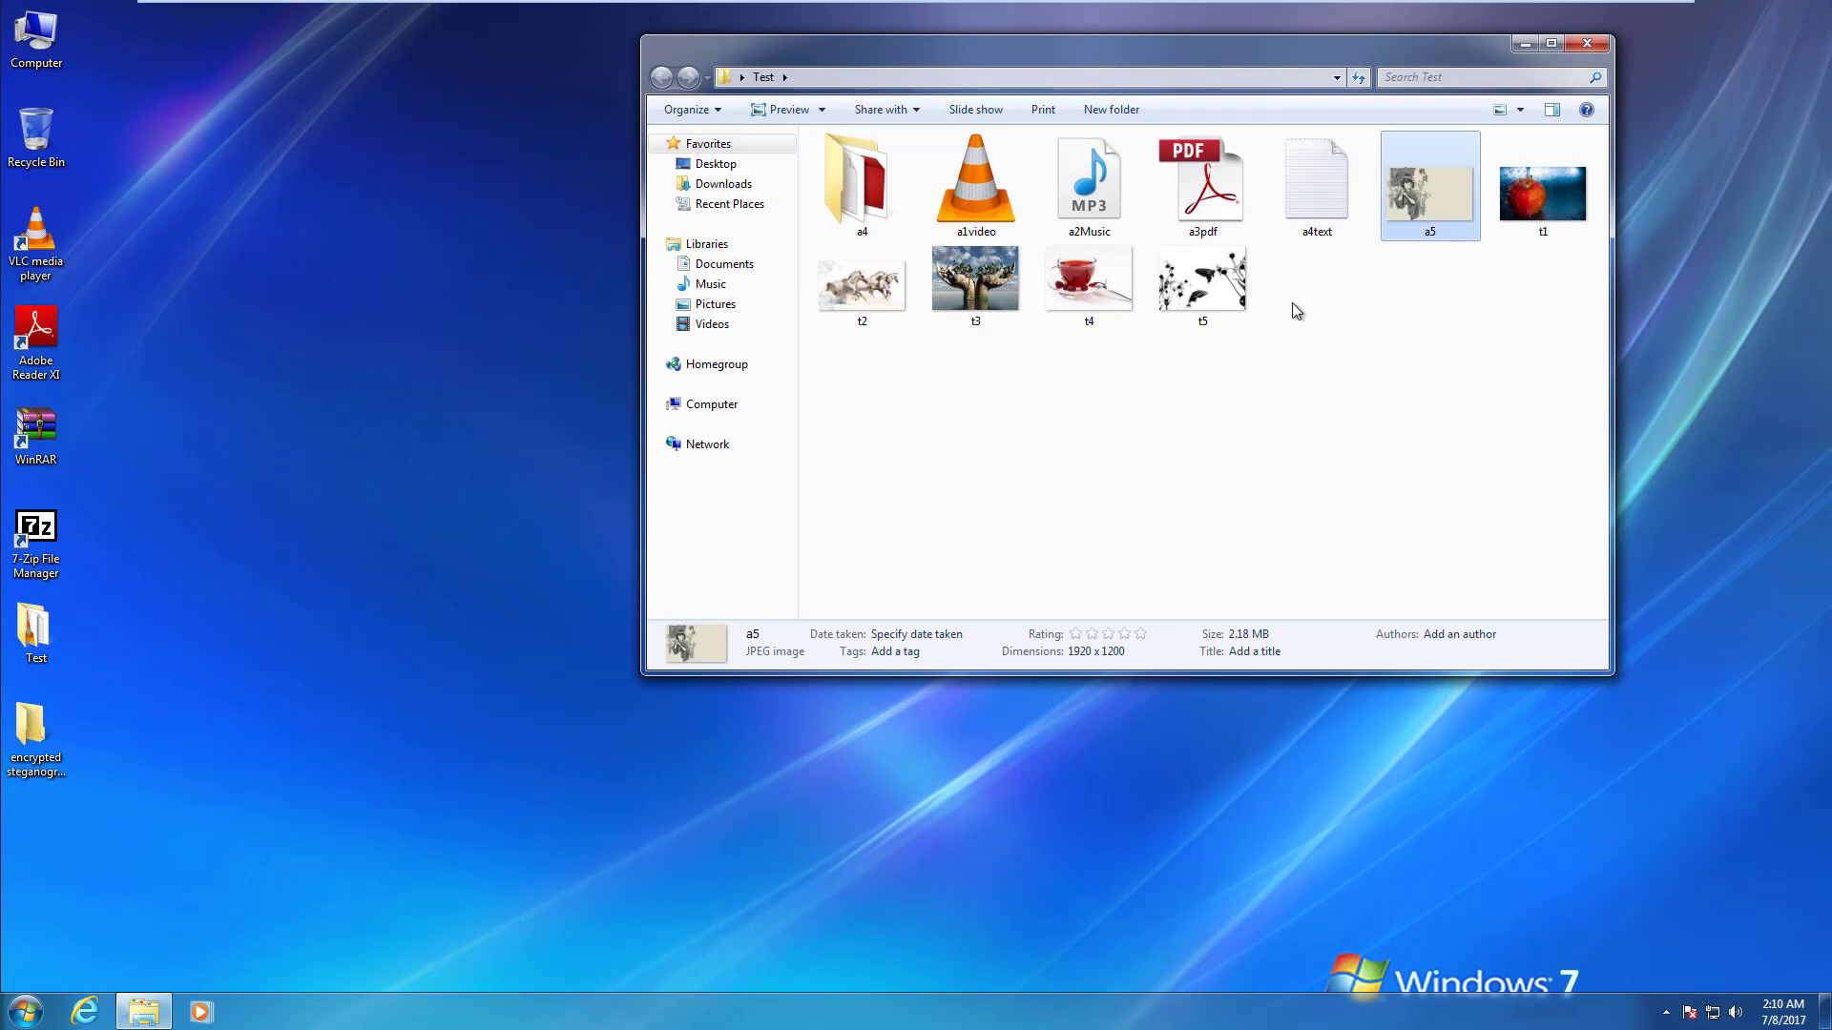
click(1295, 168)
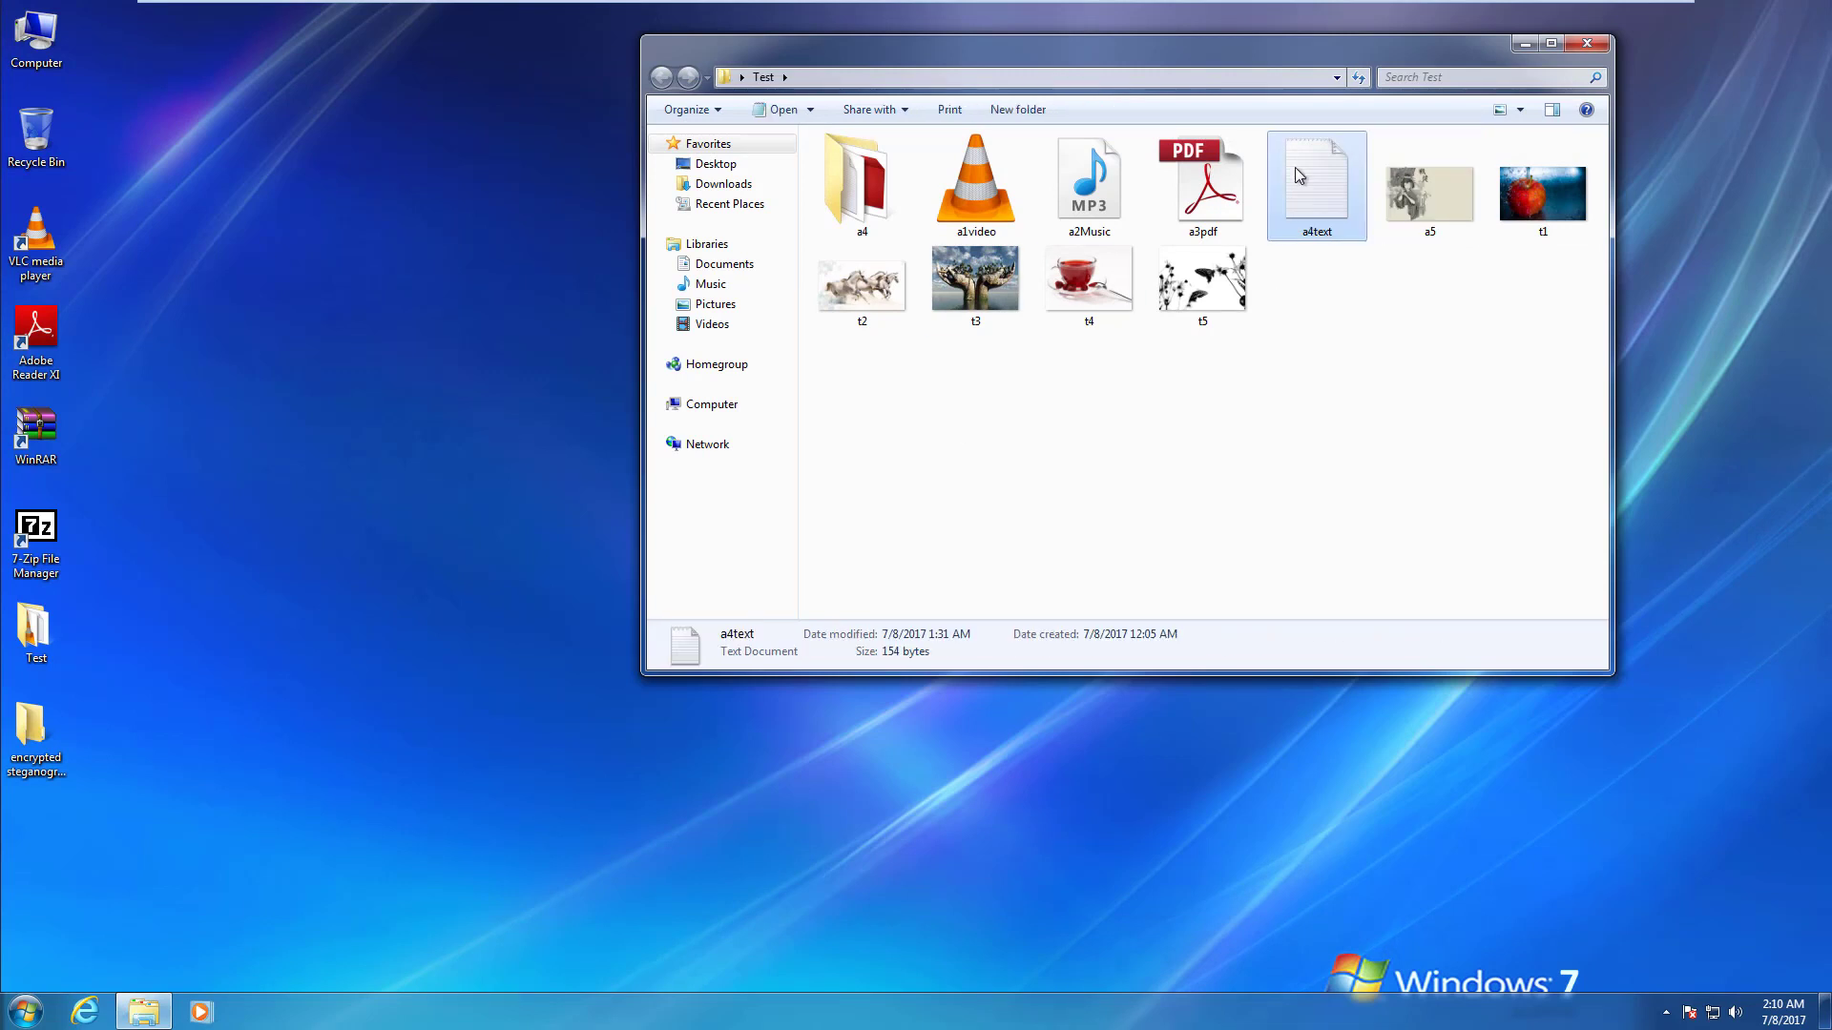
double_click(1296, 168)
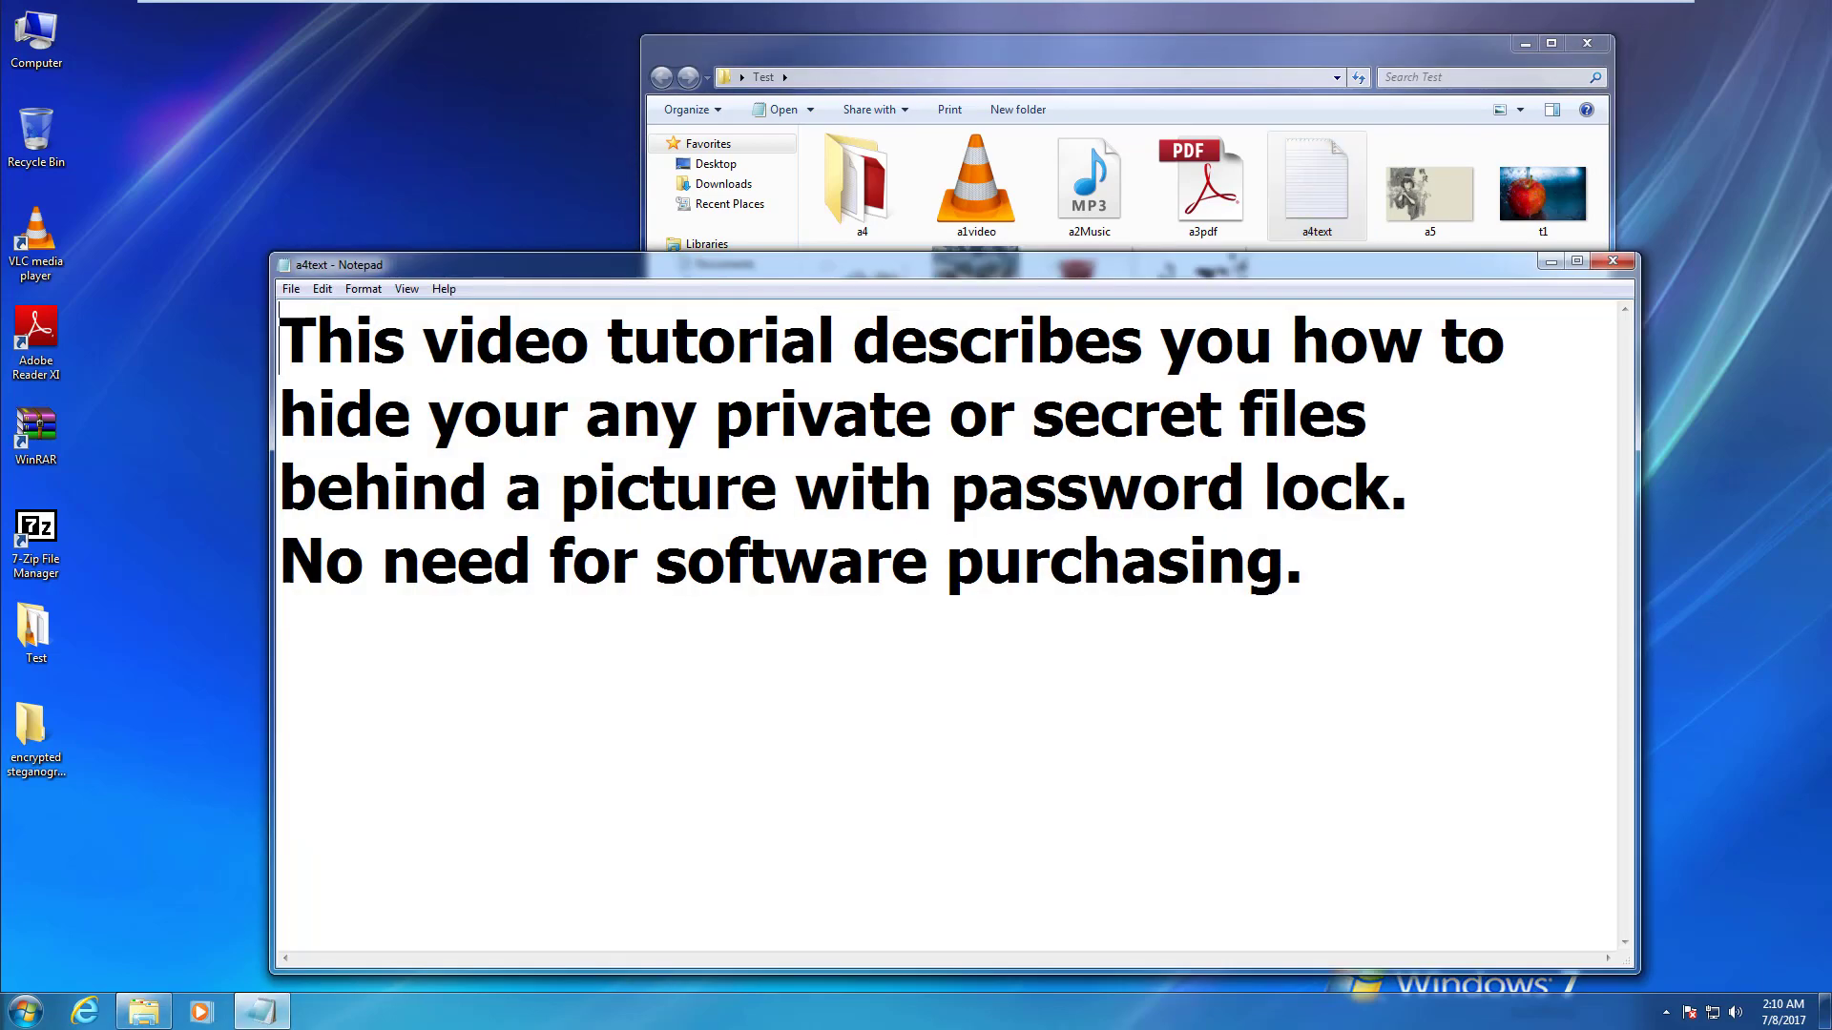
click(1618, 266)
double_click(1203, 187)
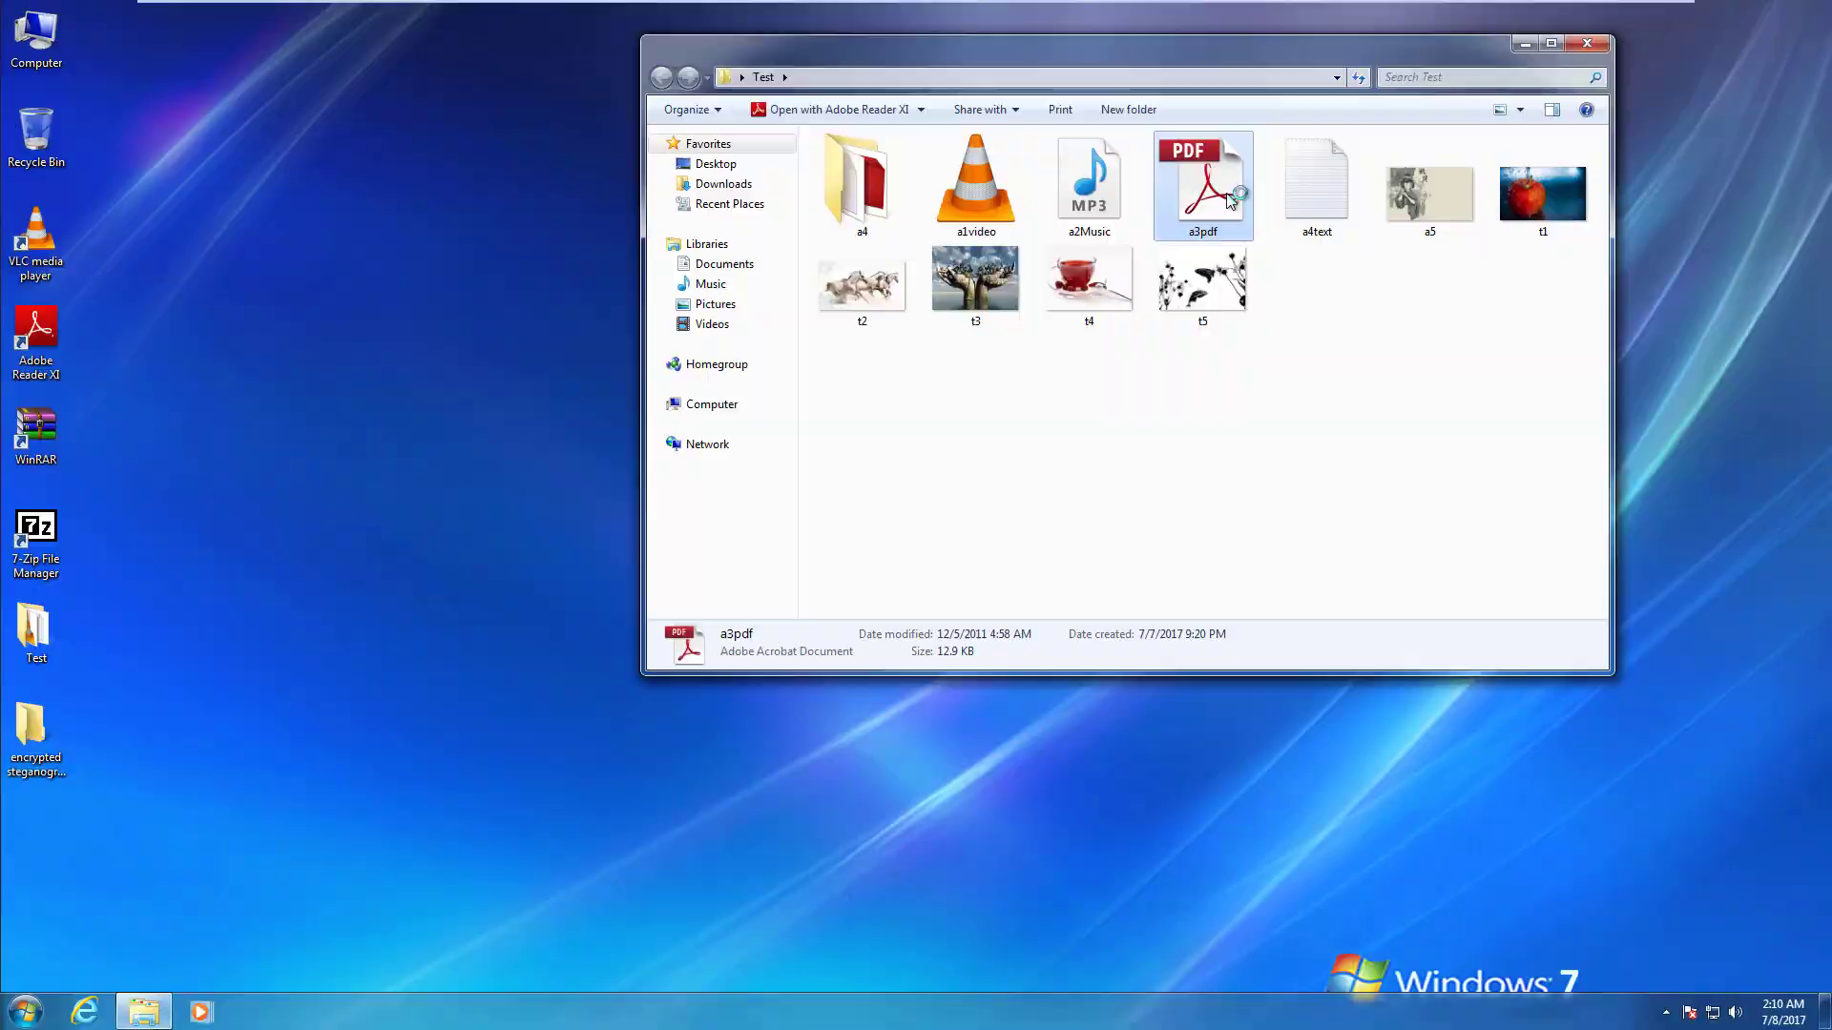
scroll(916, 573, down, 10)
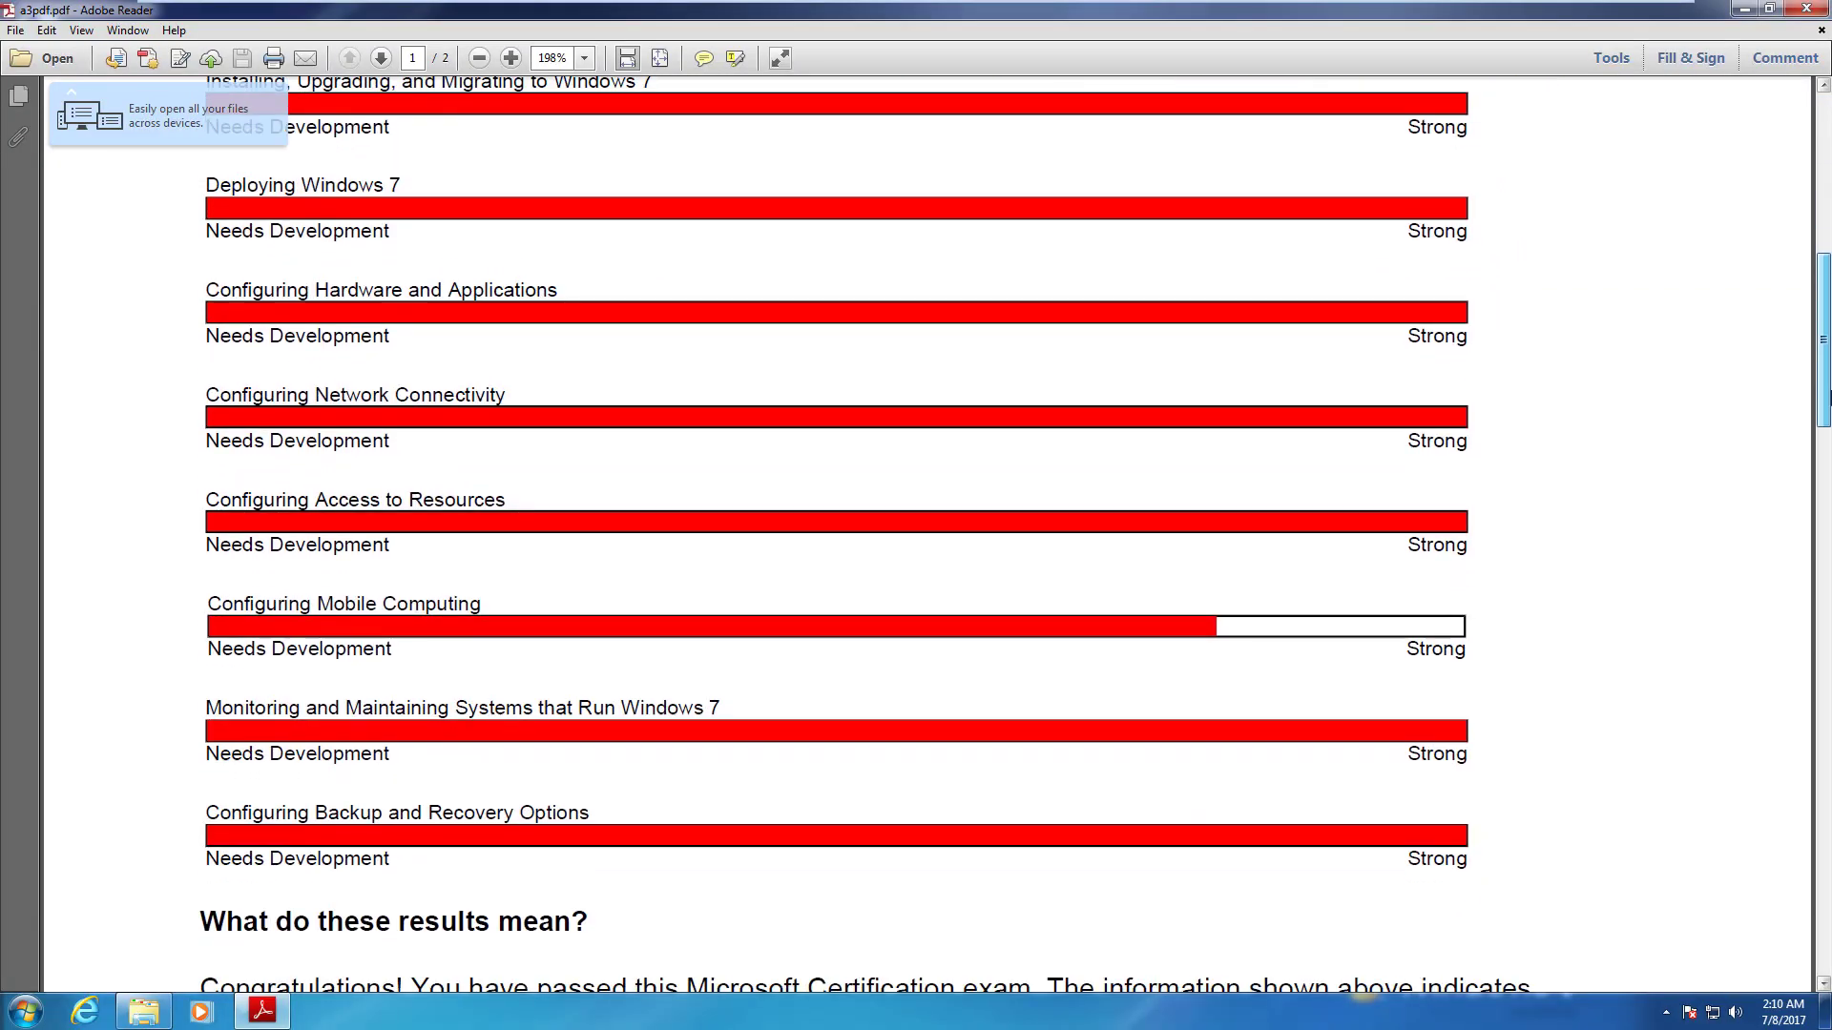
scroll(916, 573, down, 12)
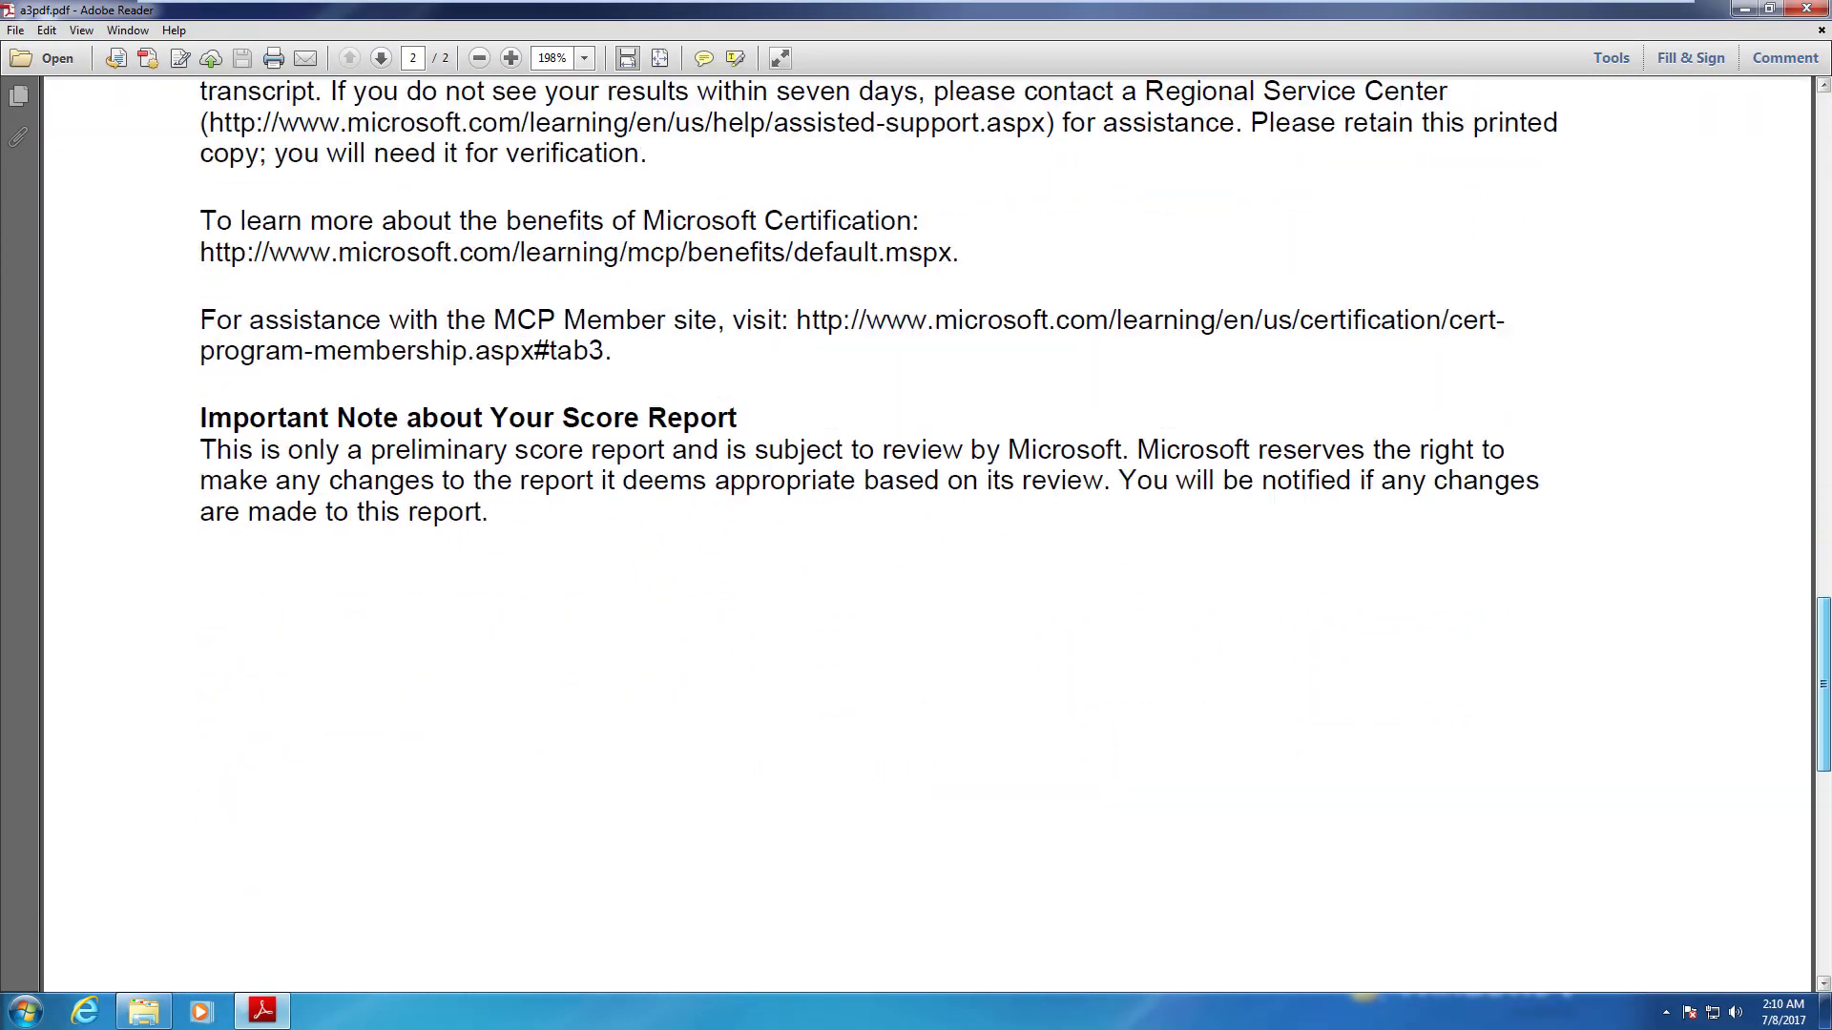
scroll(916, 573, up, 4)
drag(1825, 604, 1825, 230)
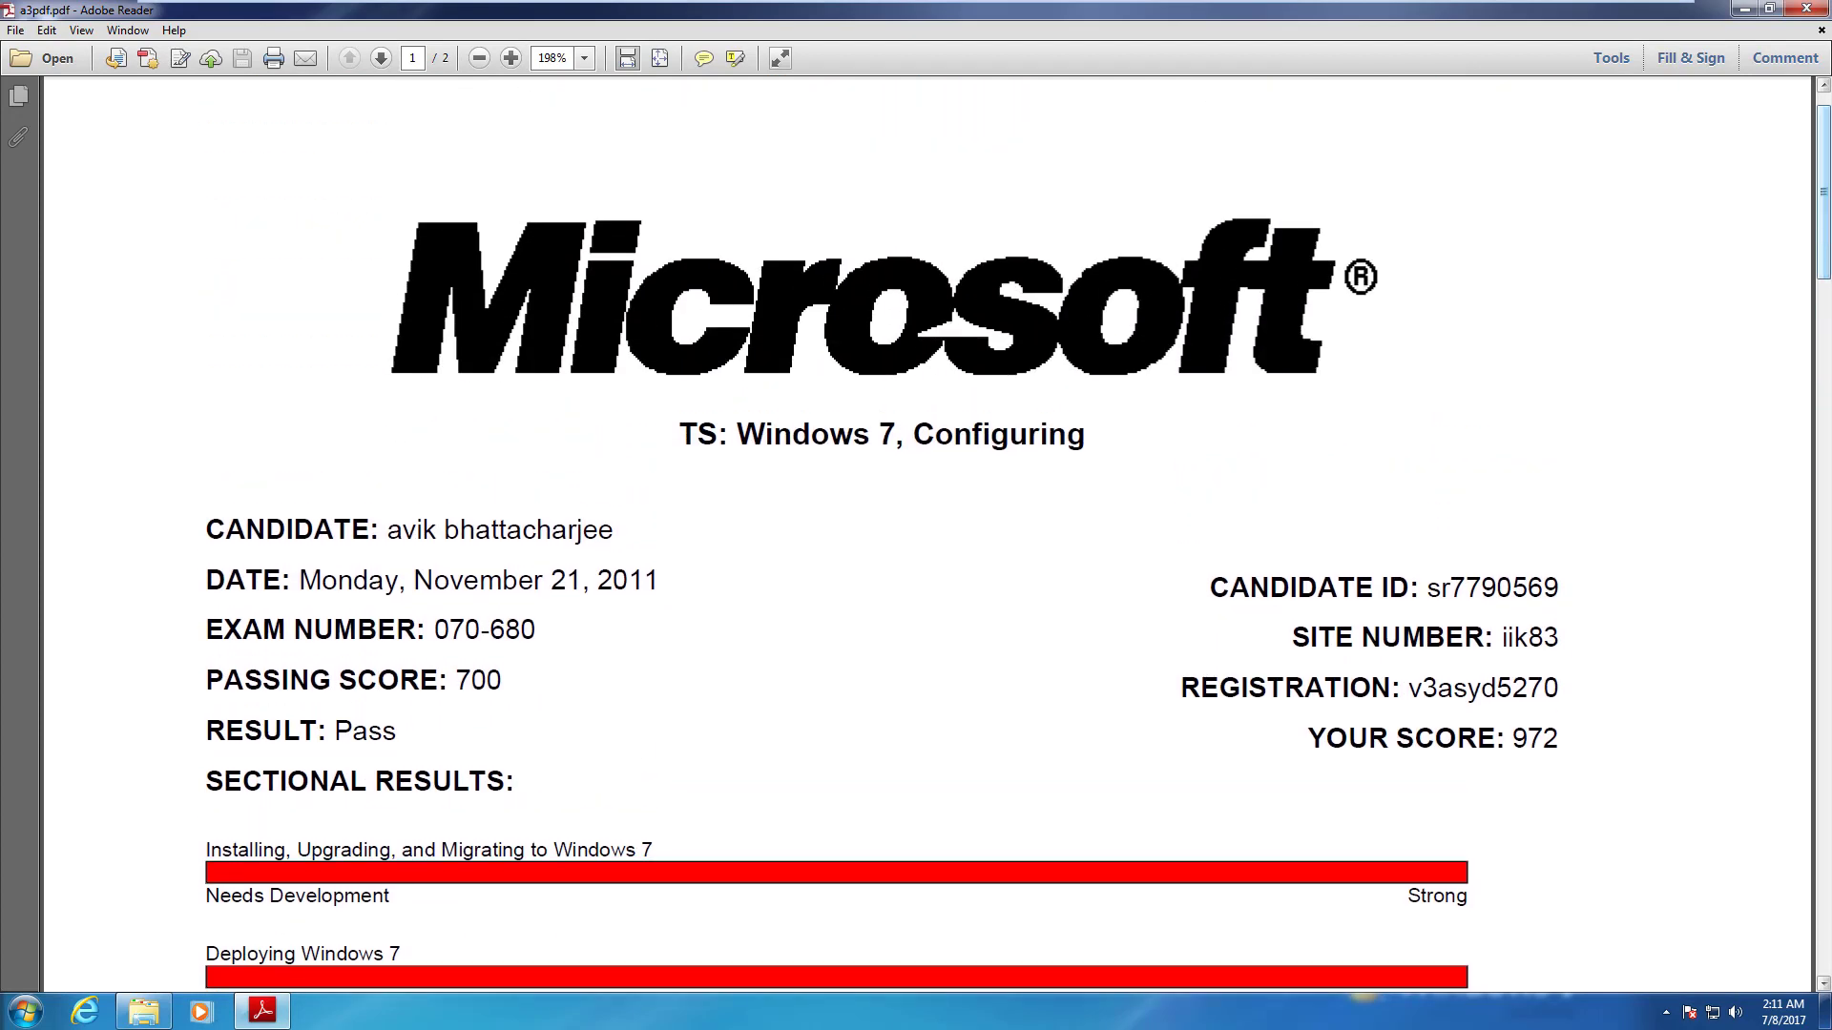
click(1817, 11)
double_click(1089, 184)
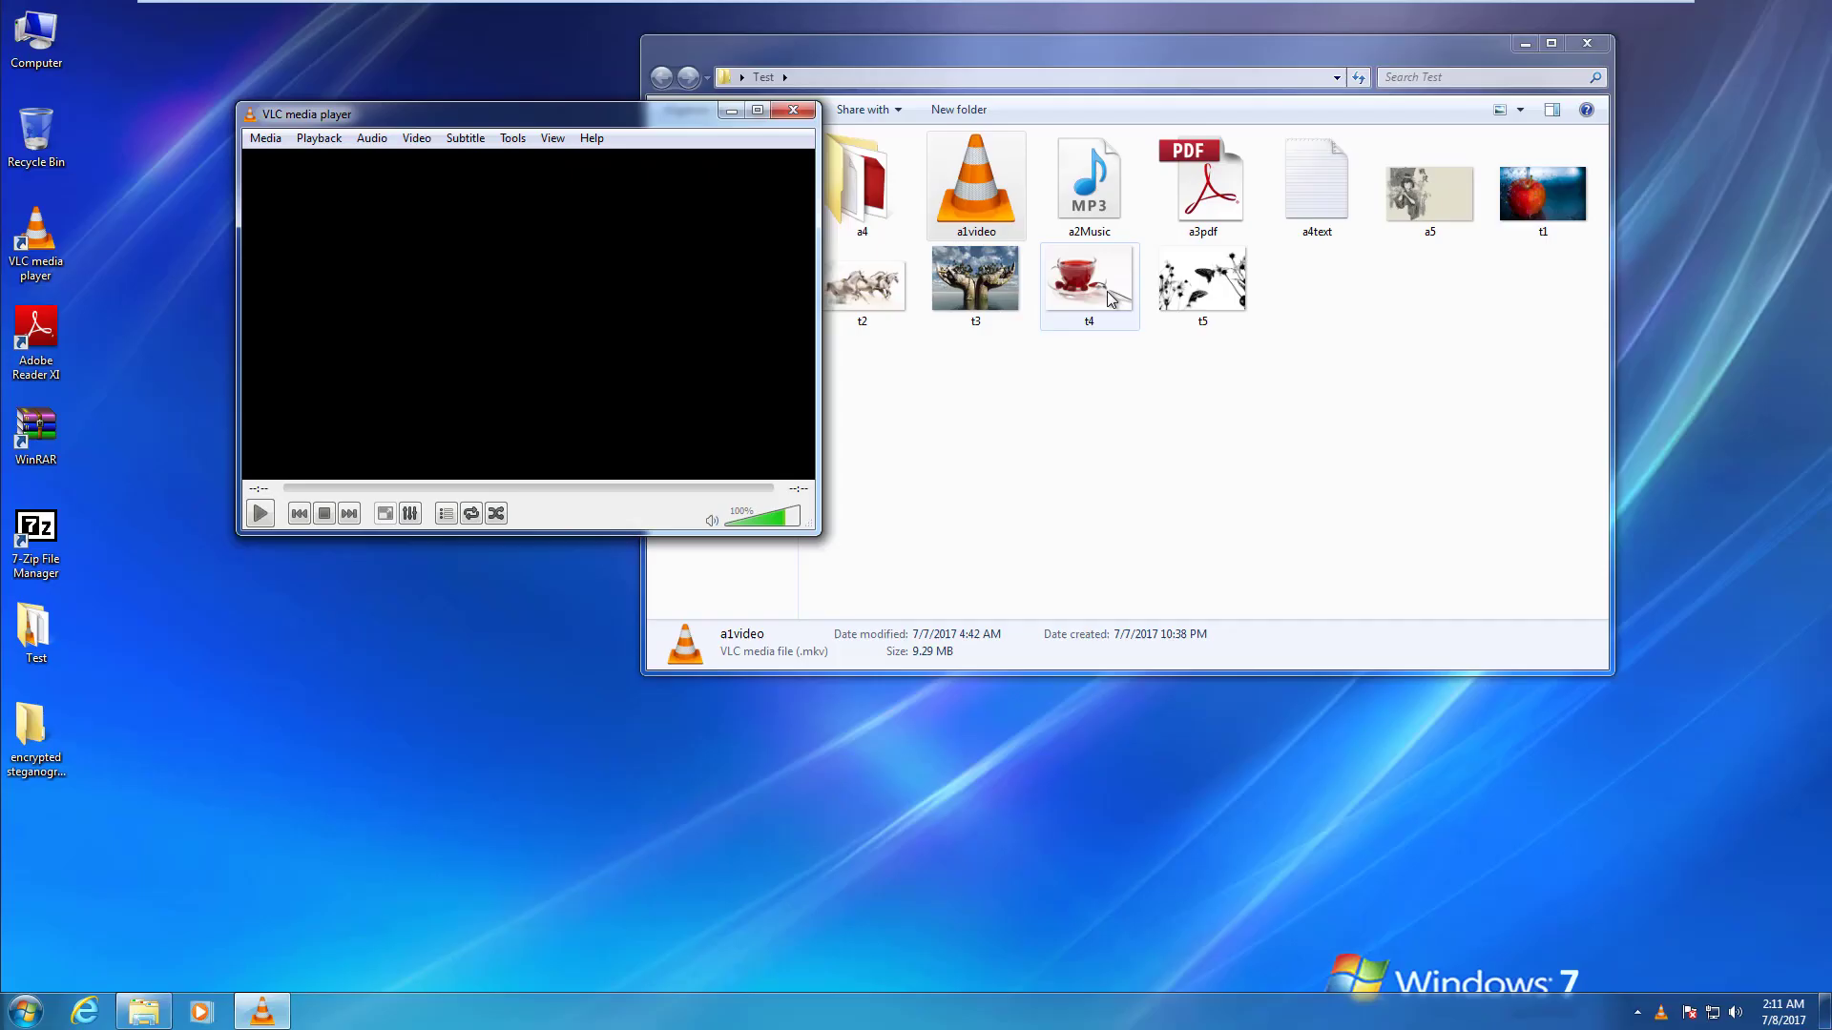
click(796, 111)
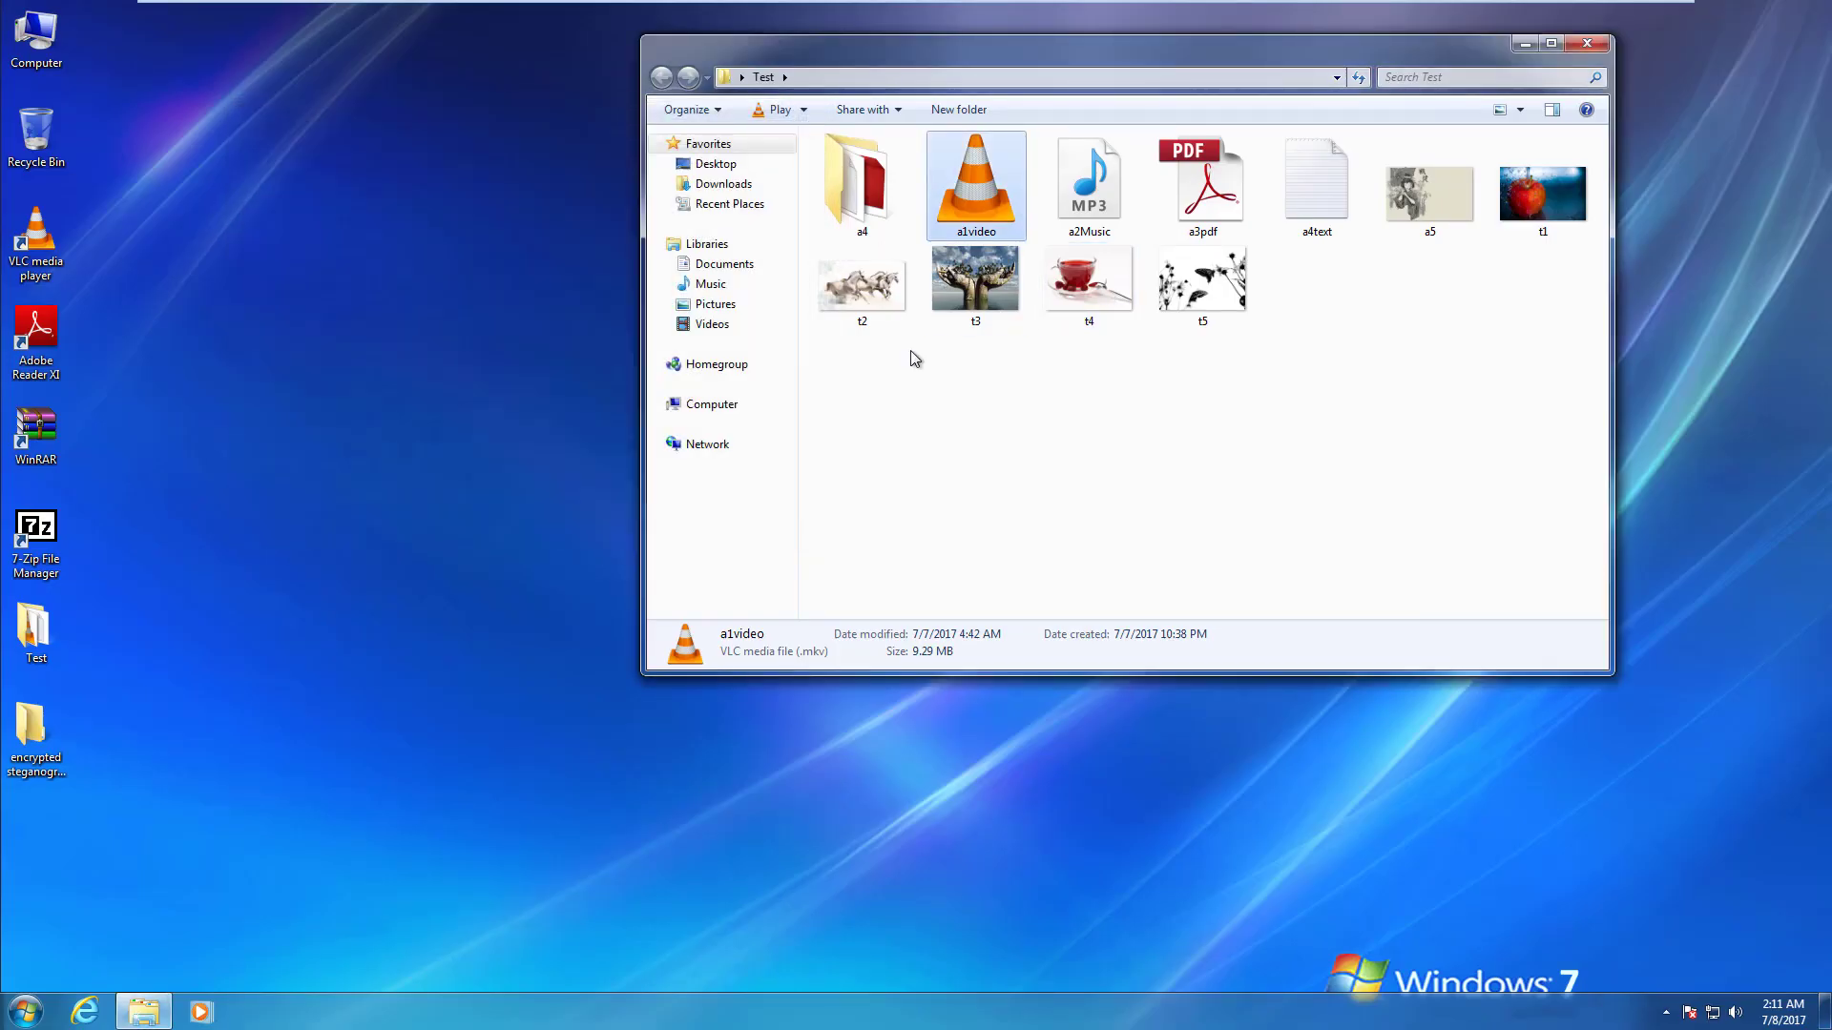
double_click(862, 187)
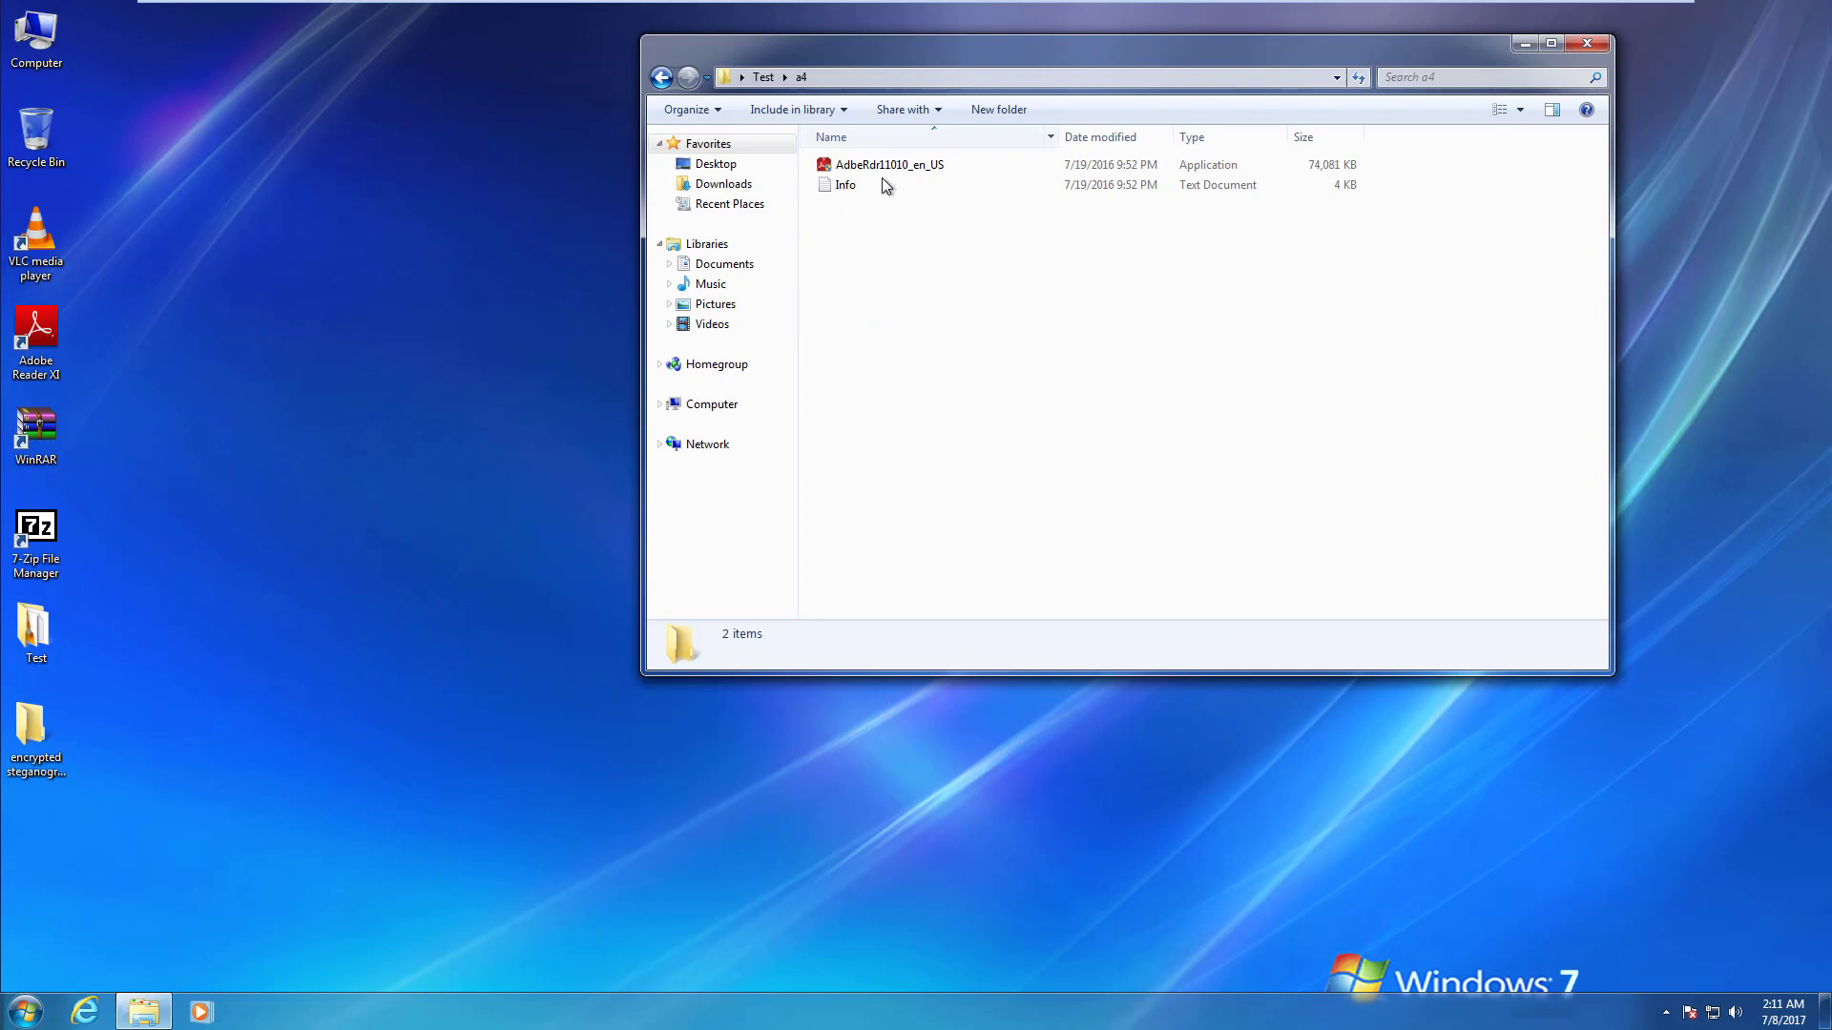
click(662, 77)
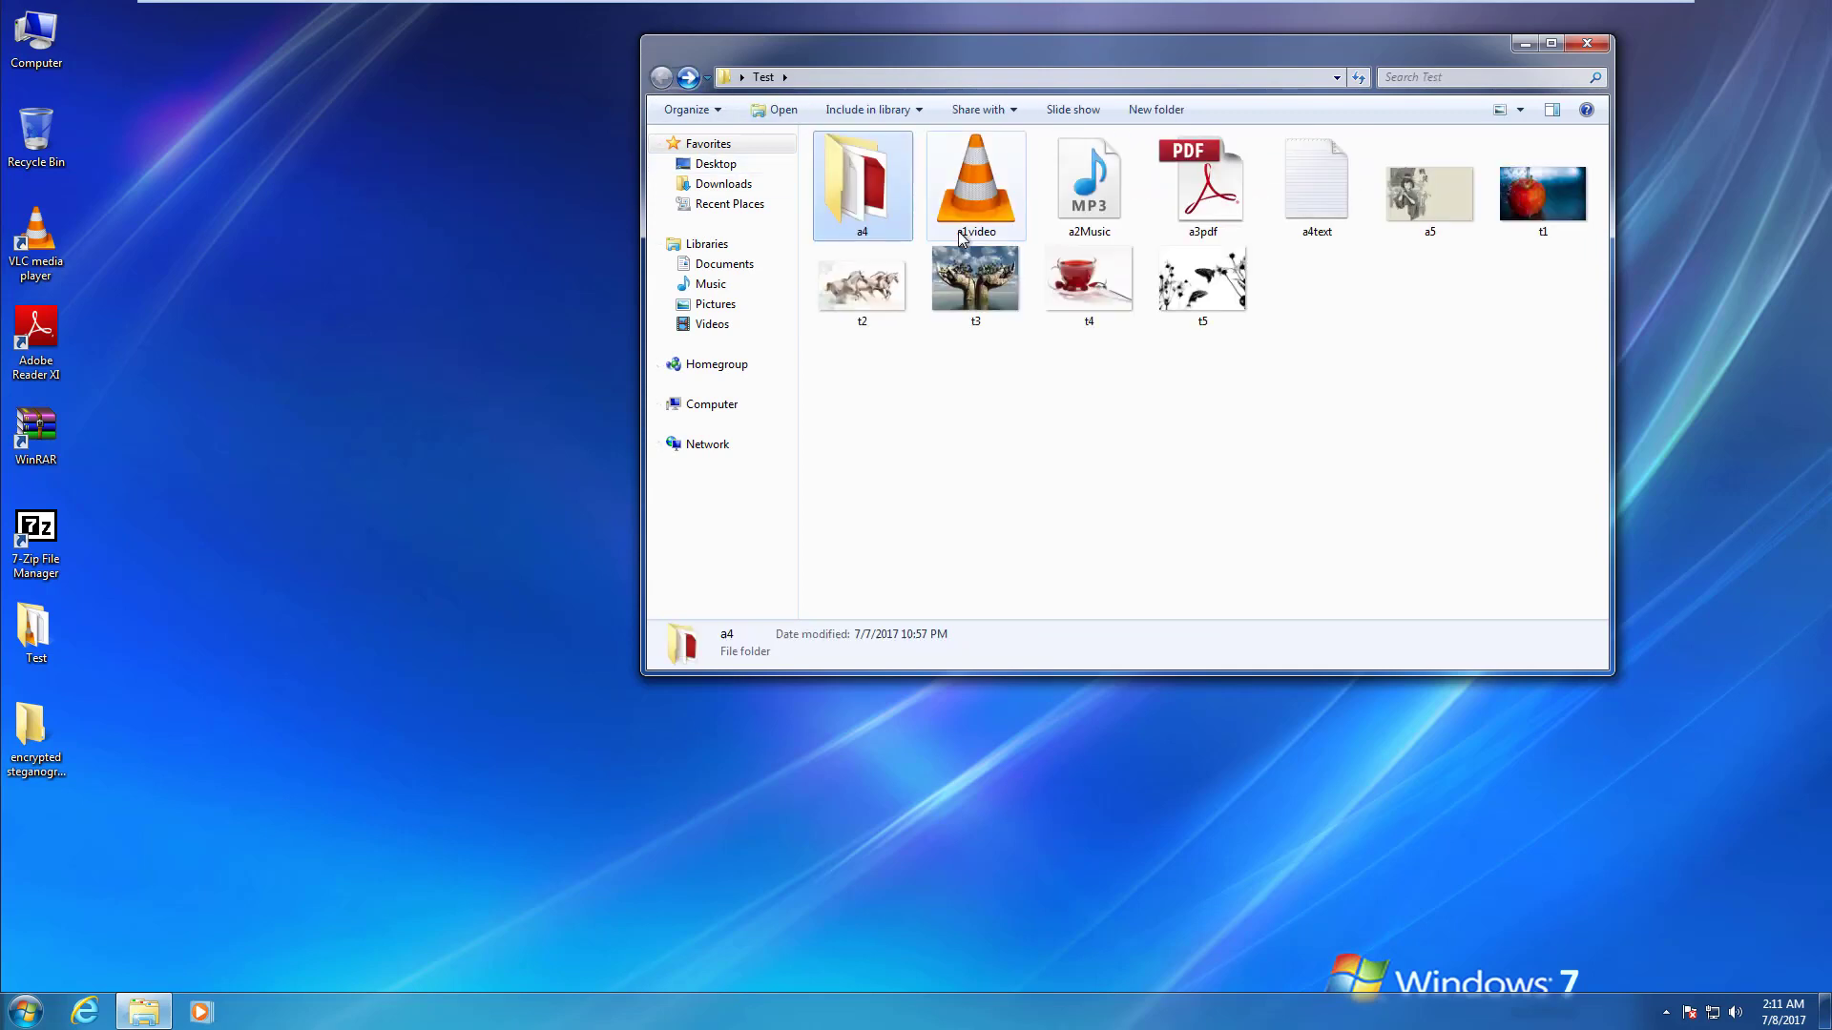
right_click(1115, 384)
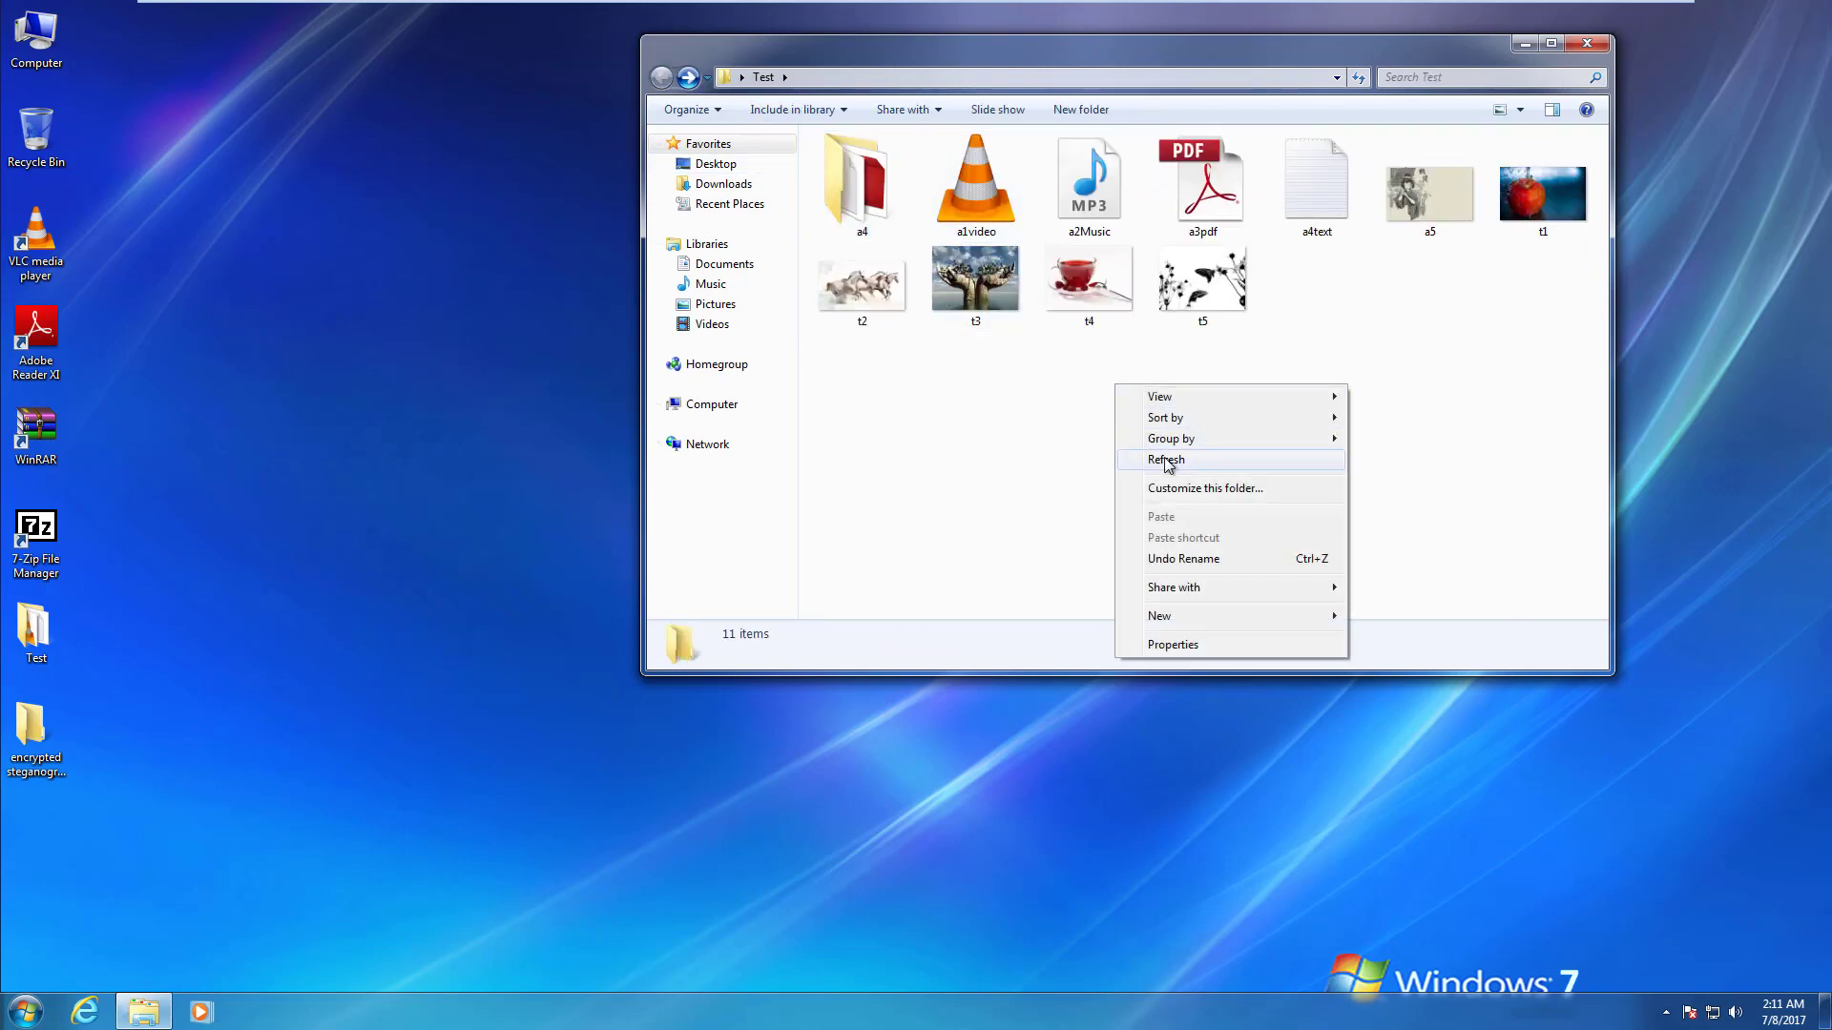
click(1166, 456)
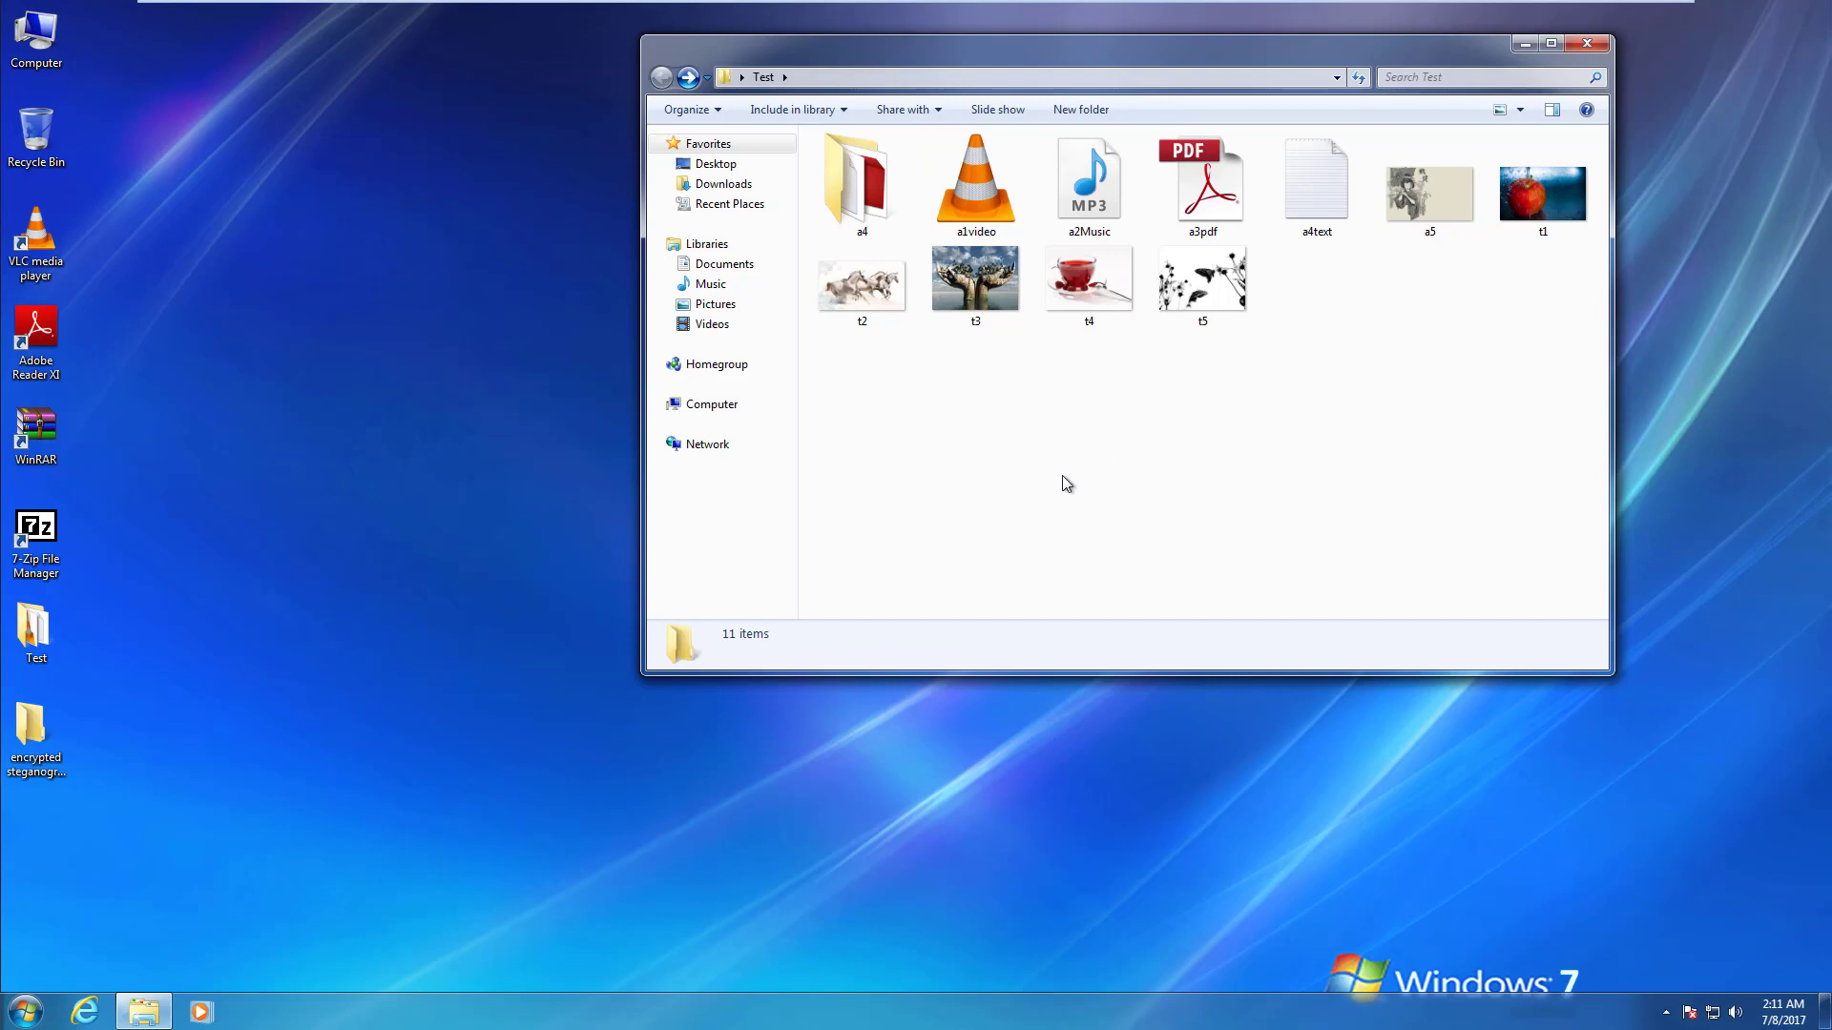
click(984, 203)
Step: Start a new WinRAR archive from a1video and go to its password settings
right_click(982, 204)
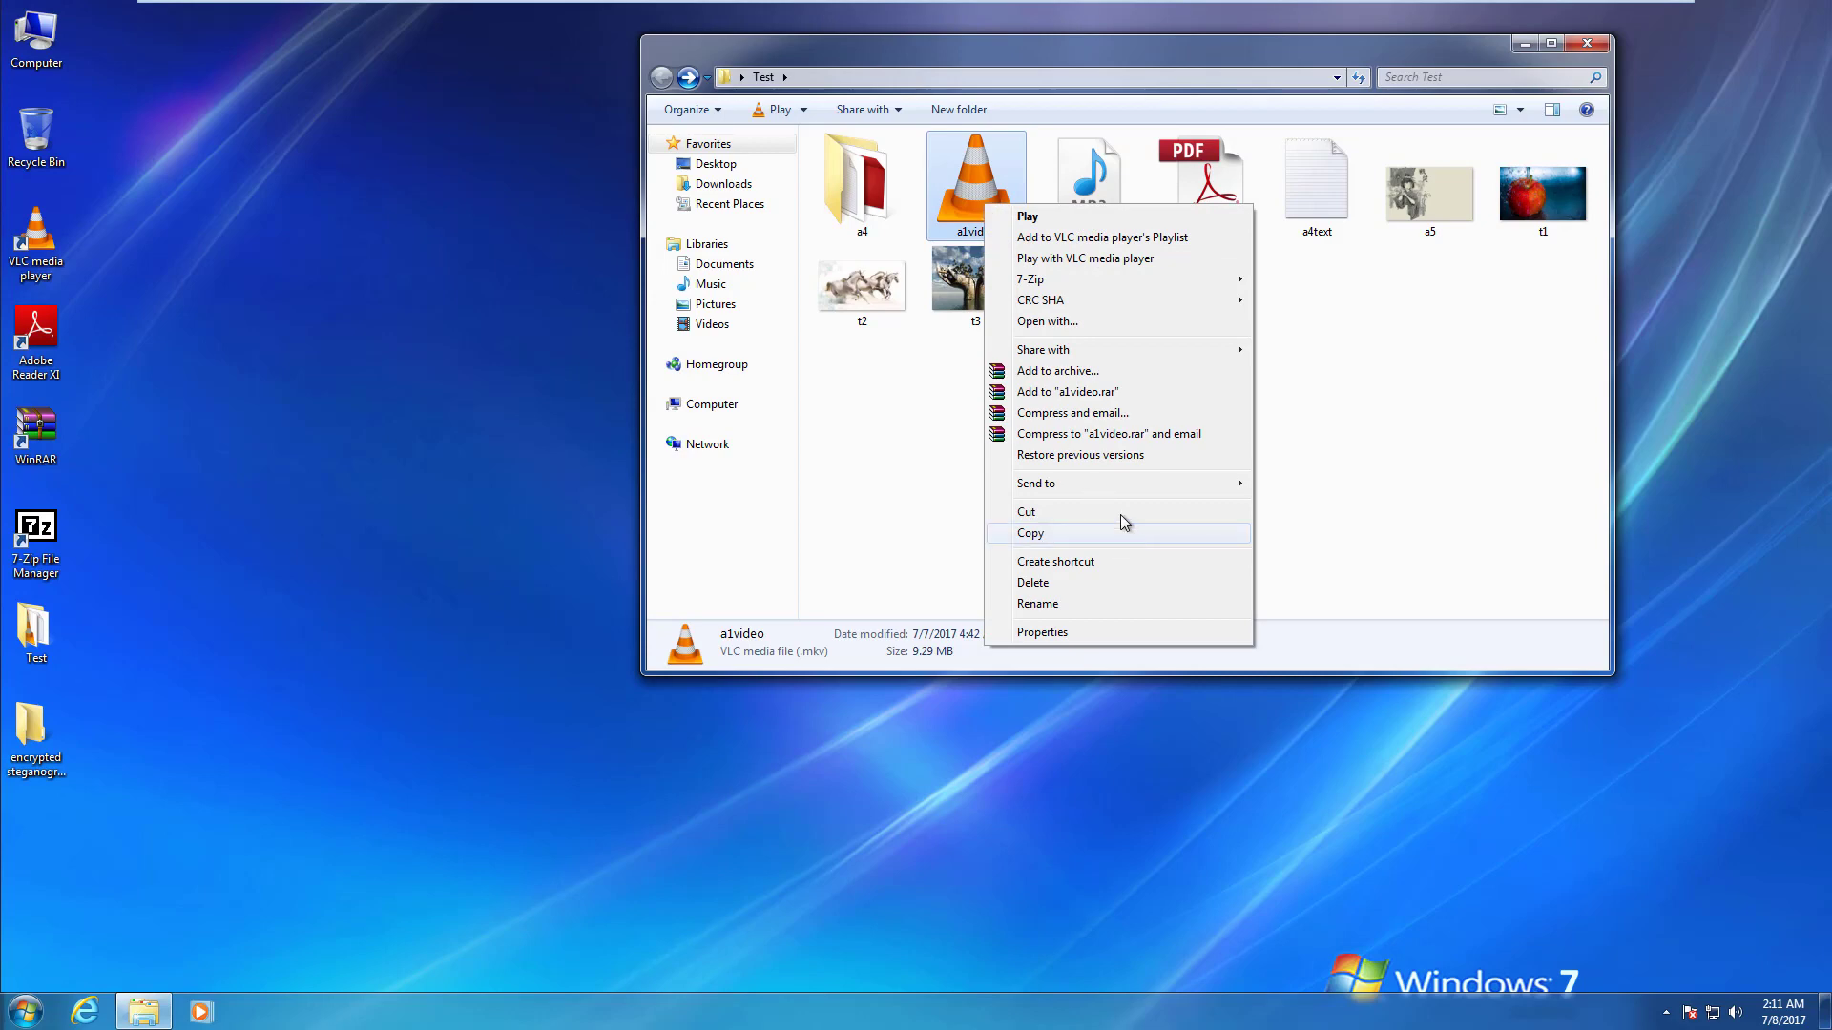
click(1060, 371)
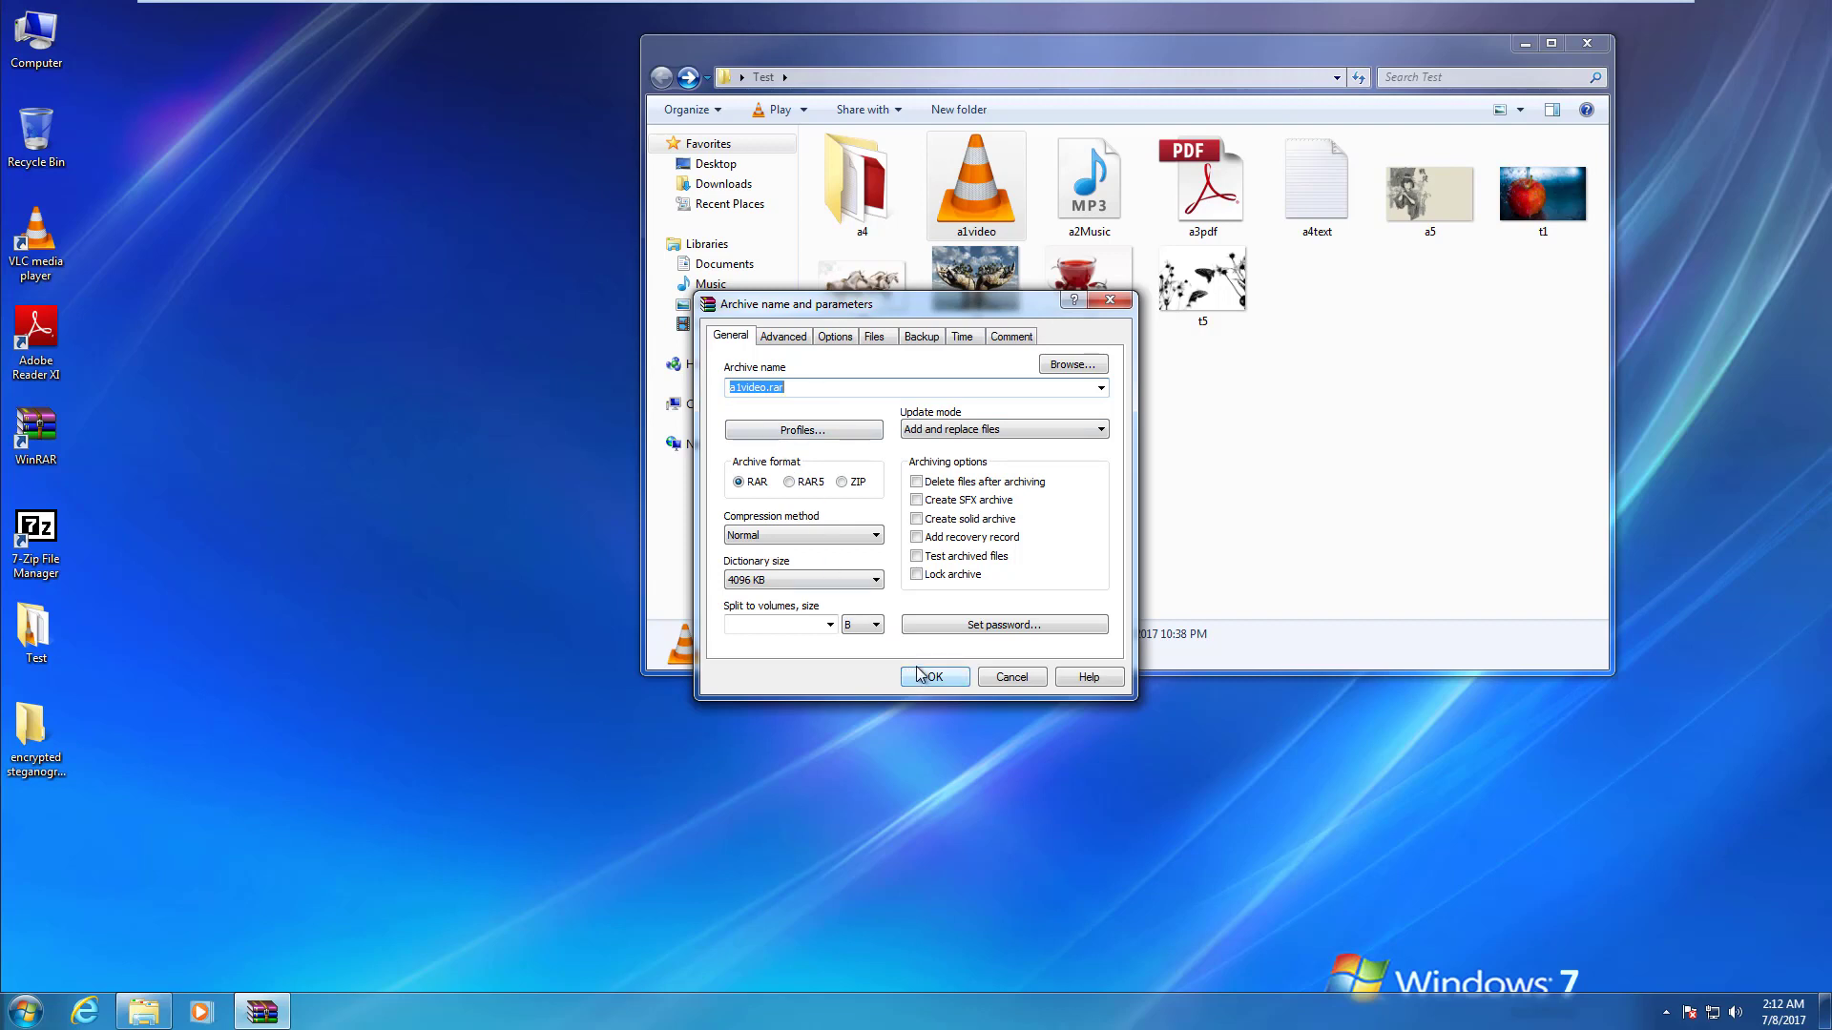
click(1011, 629)
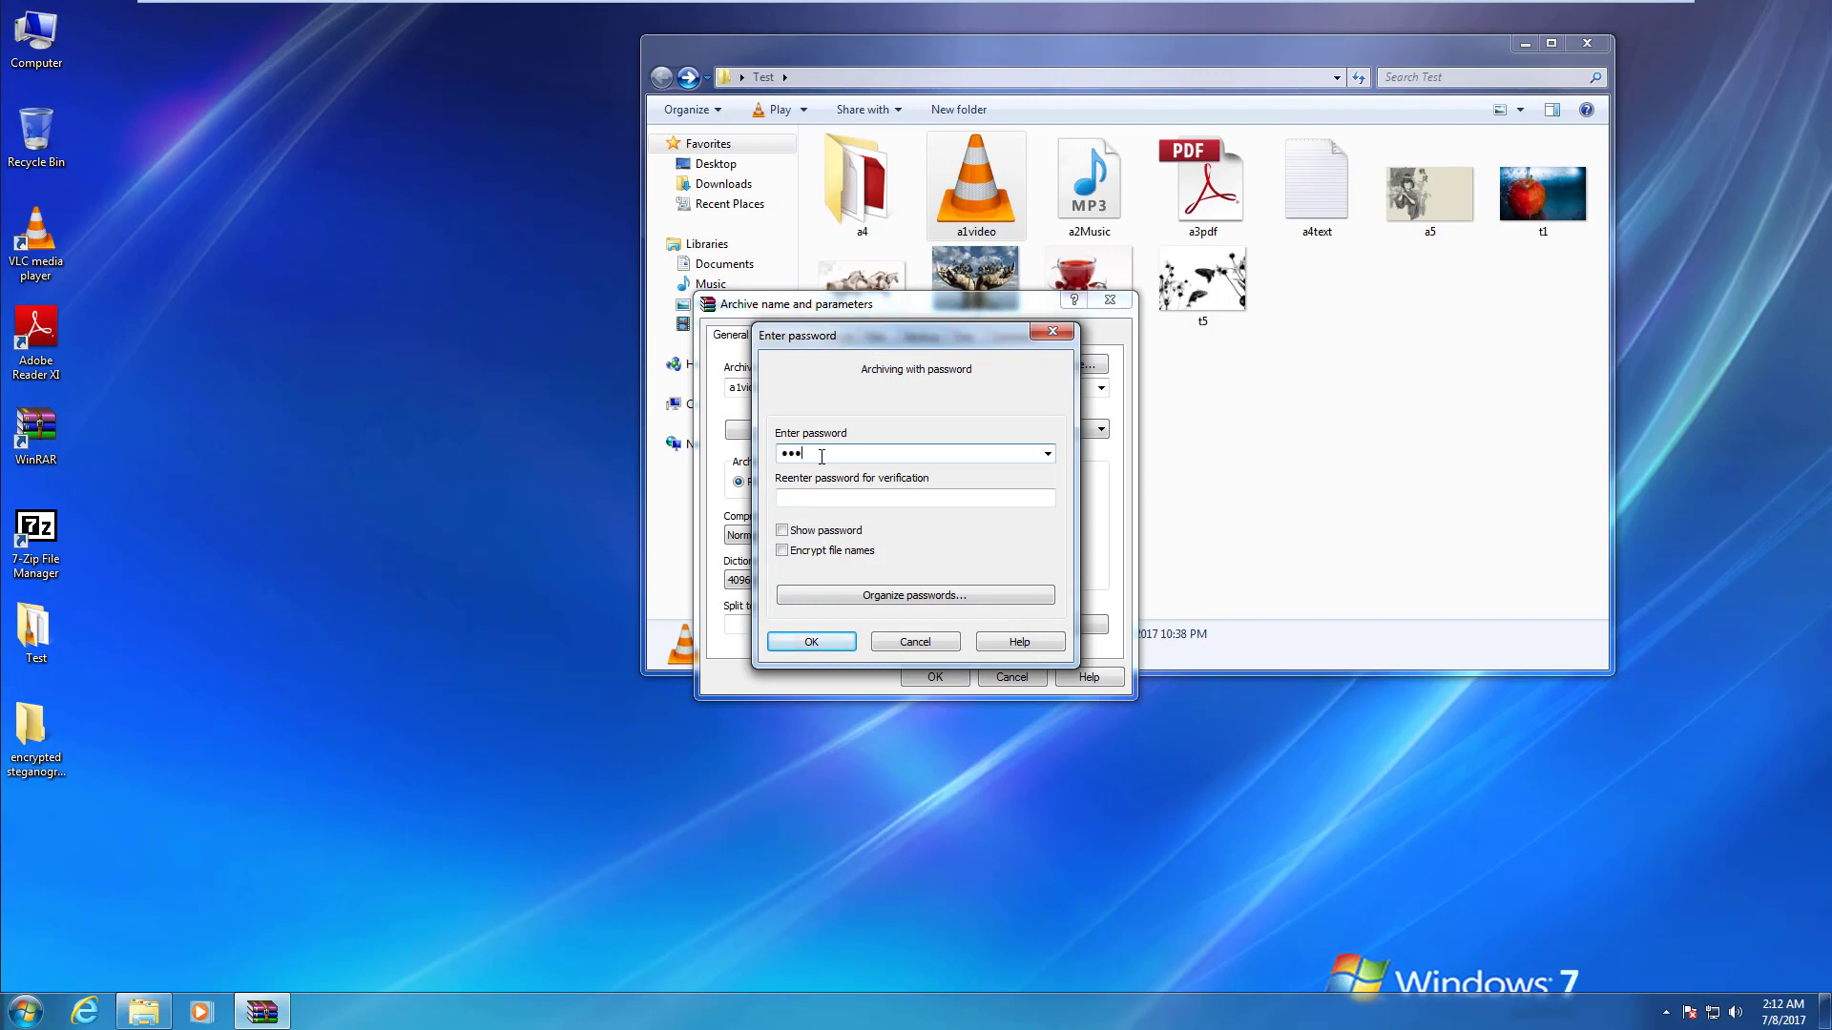
Step: Enter and verify the archive password with encrypted file names, creating a1video.rar
click(783, 531)
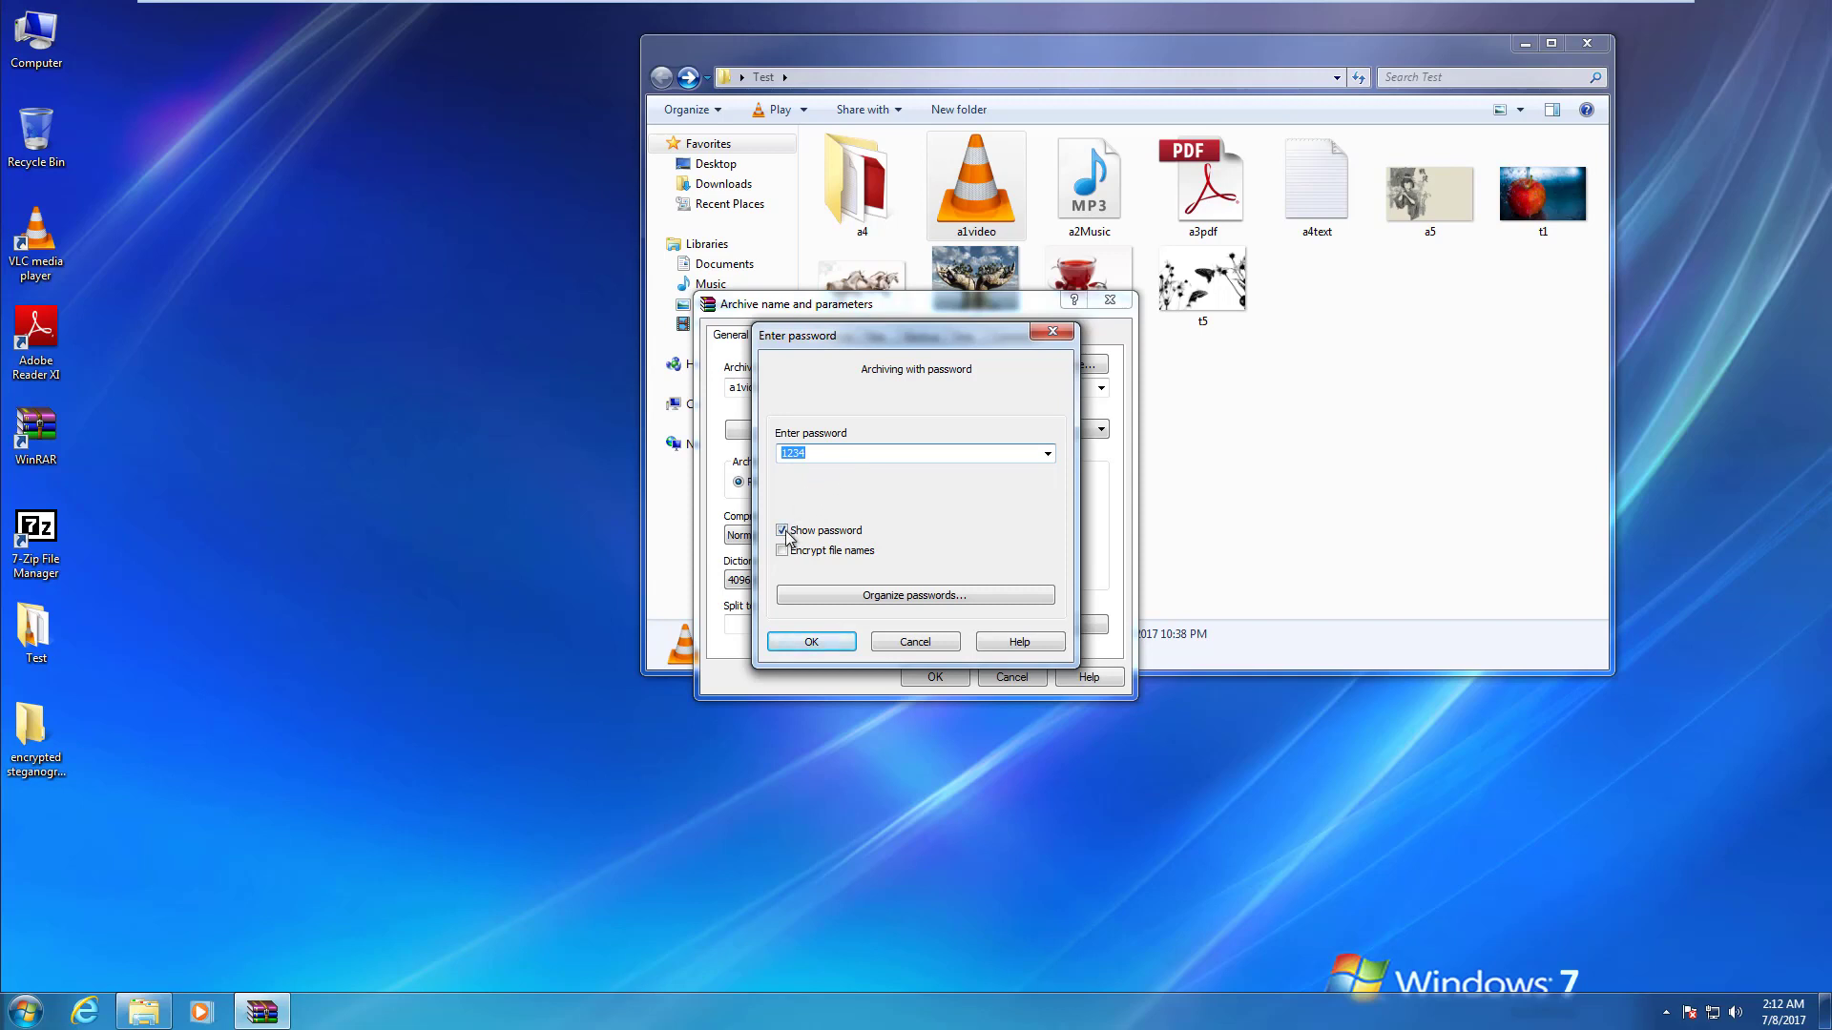
click(783, 533)
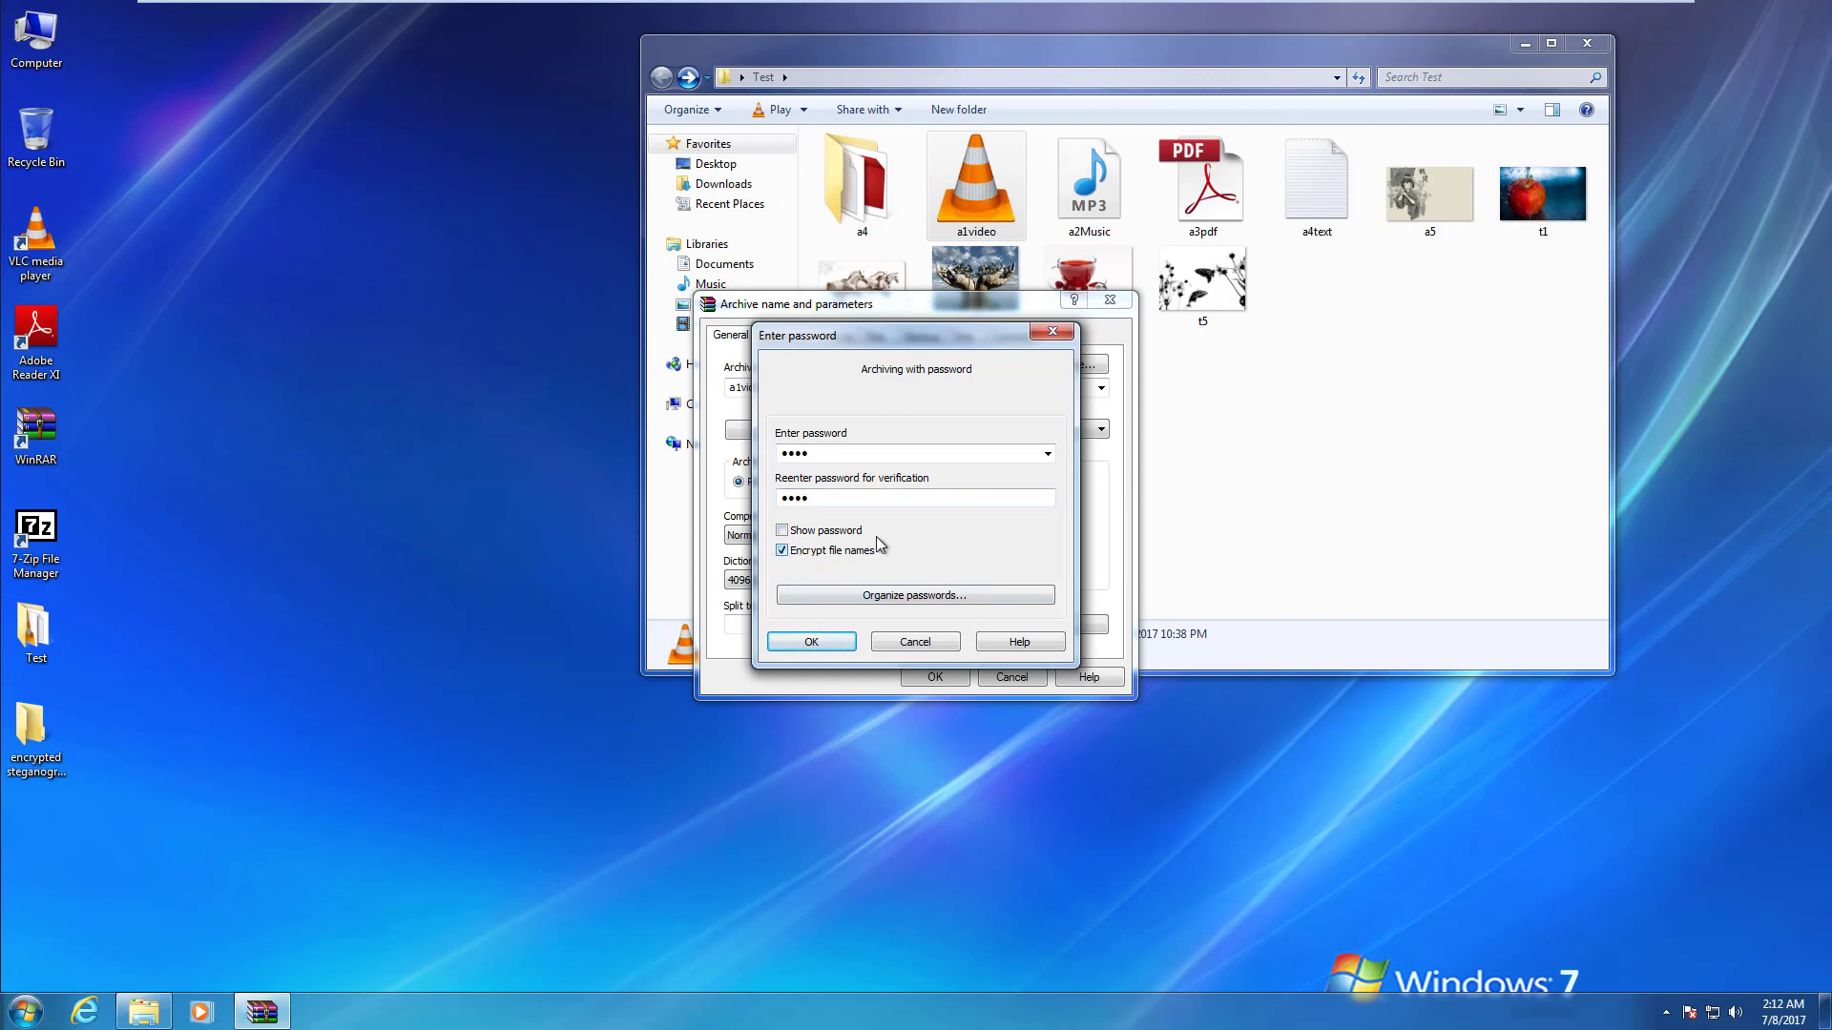
click(783, 533)
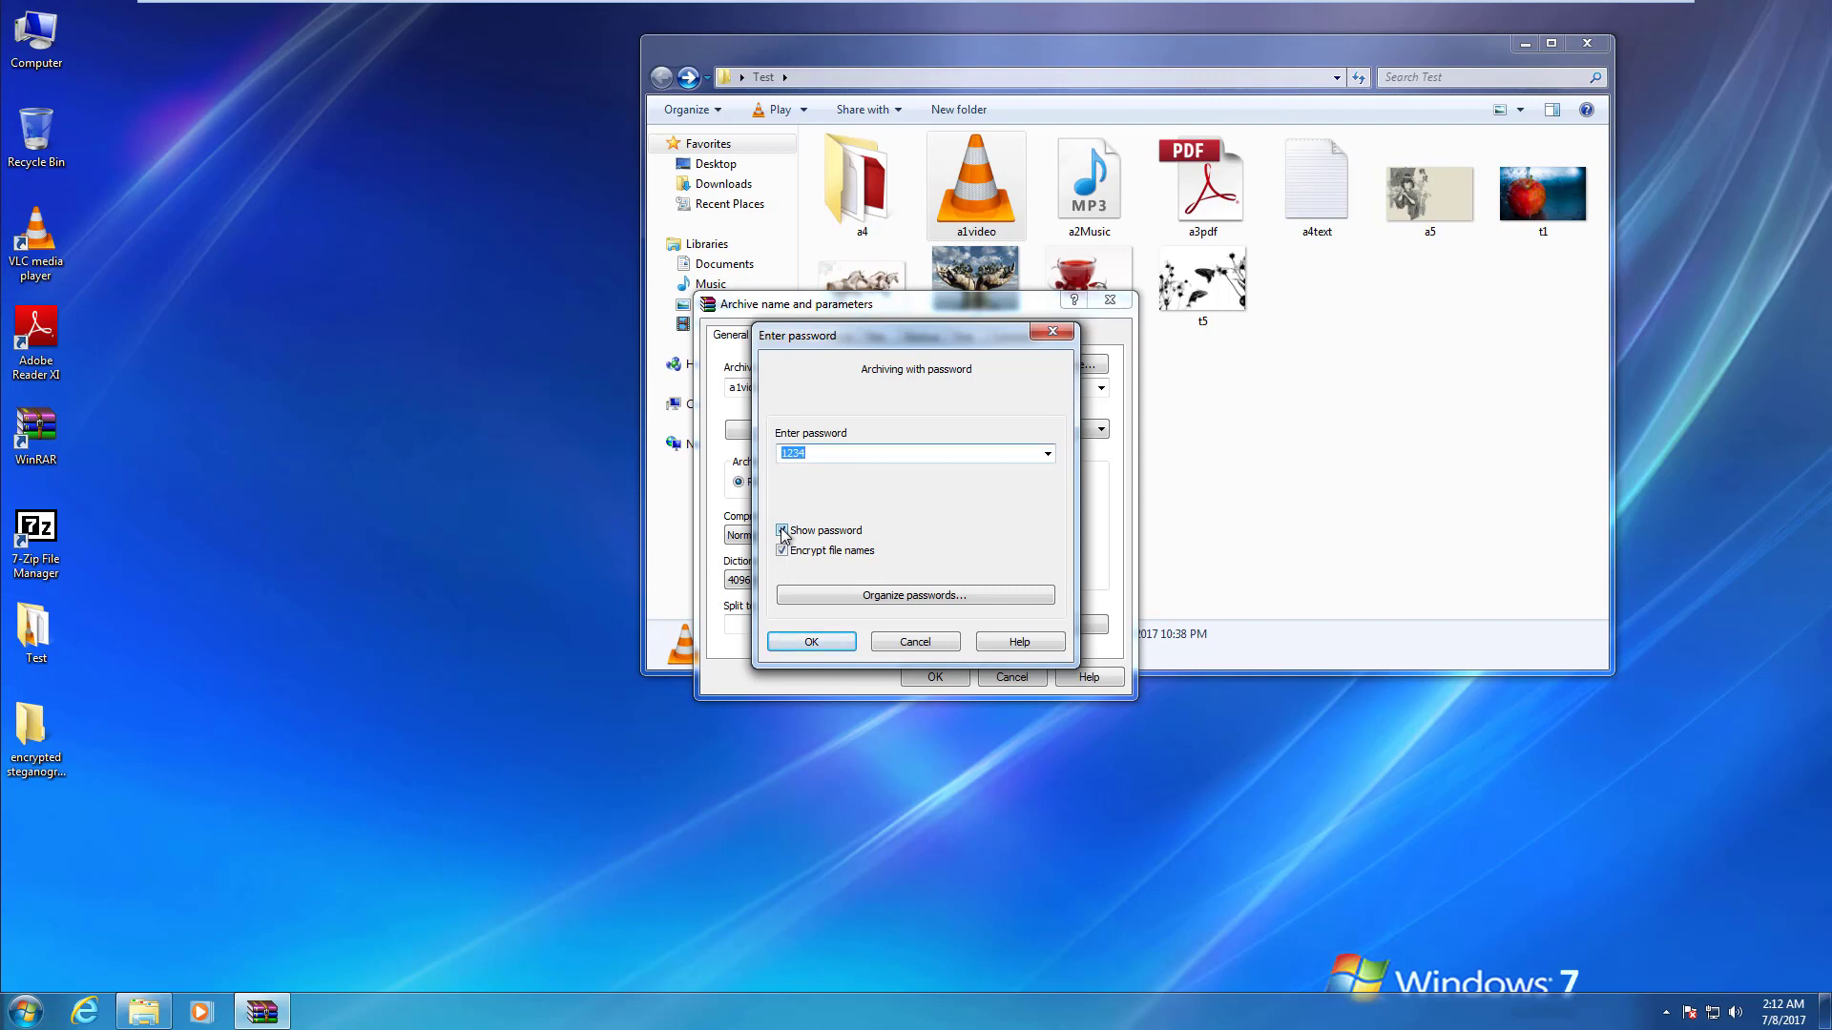
click(783, 532)
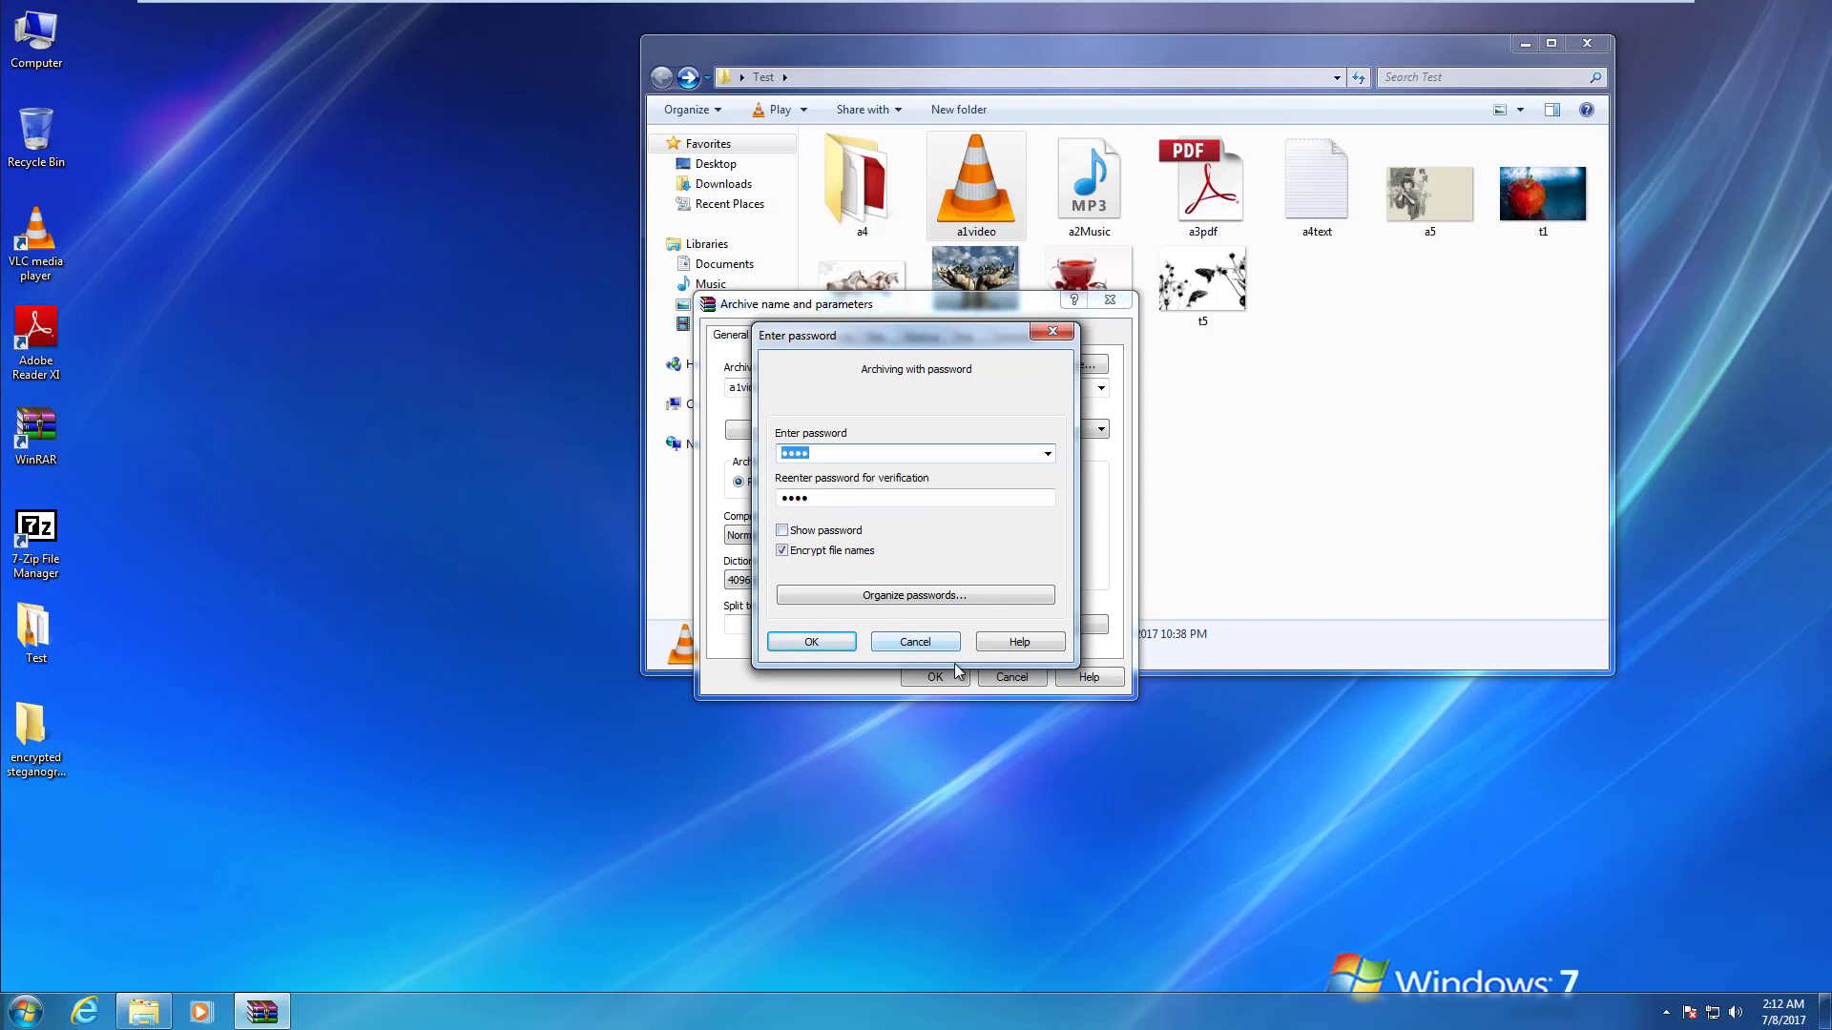
click(804, 643)
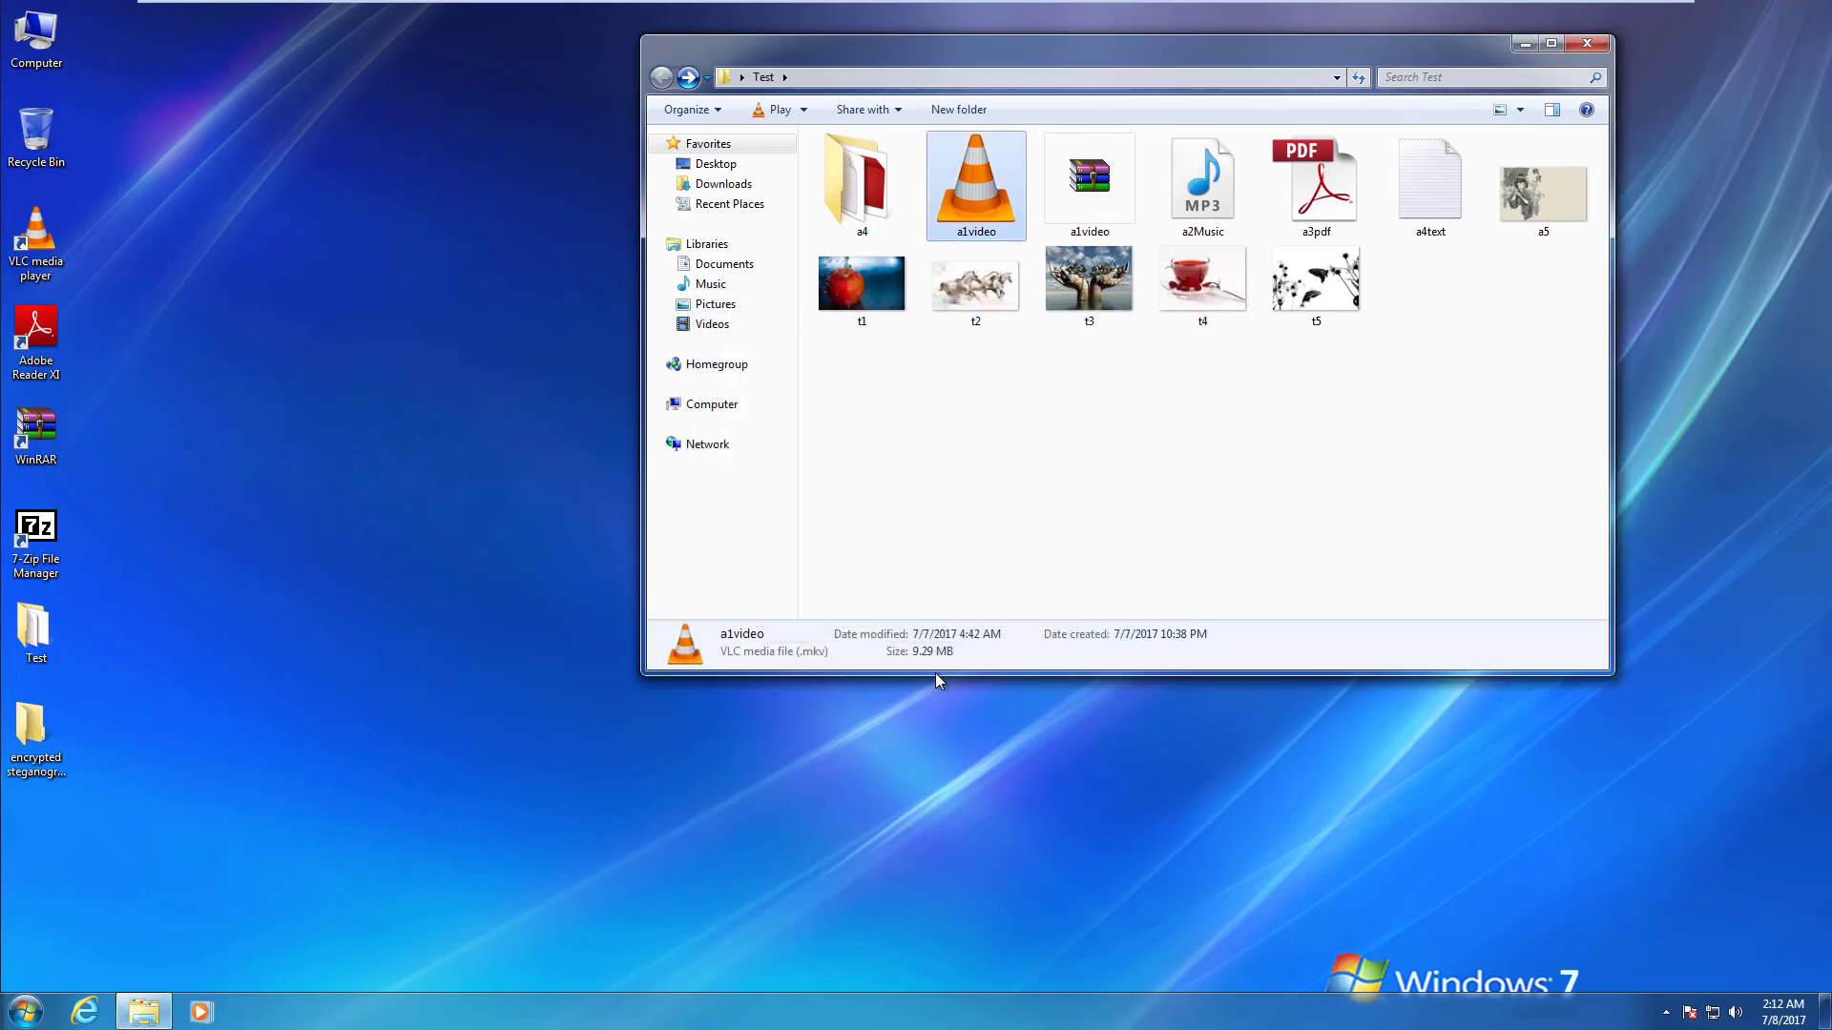
Step: Start a new 7-Zip archive from the a2Music file
click(1084, 186)
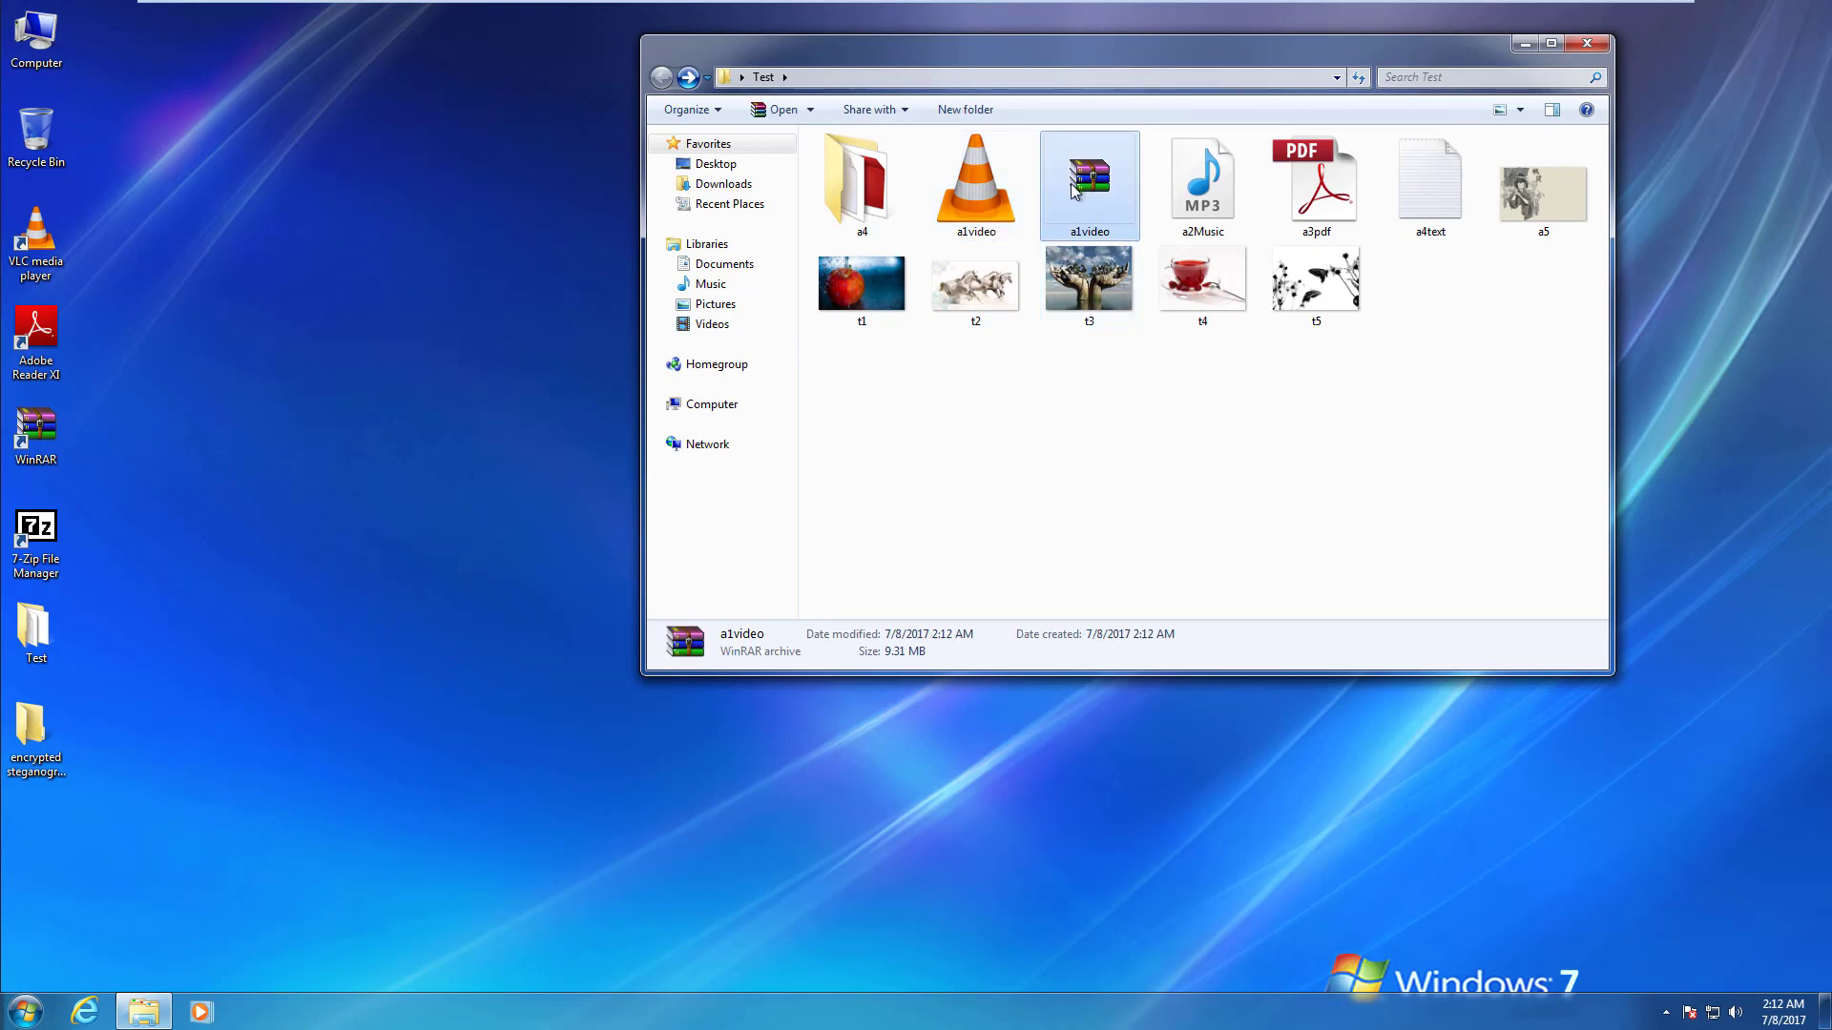
click(1202, 193)
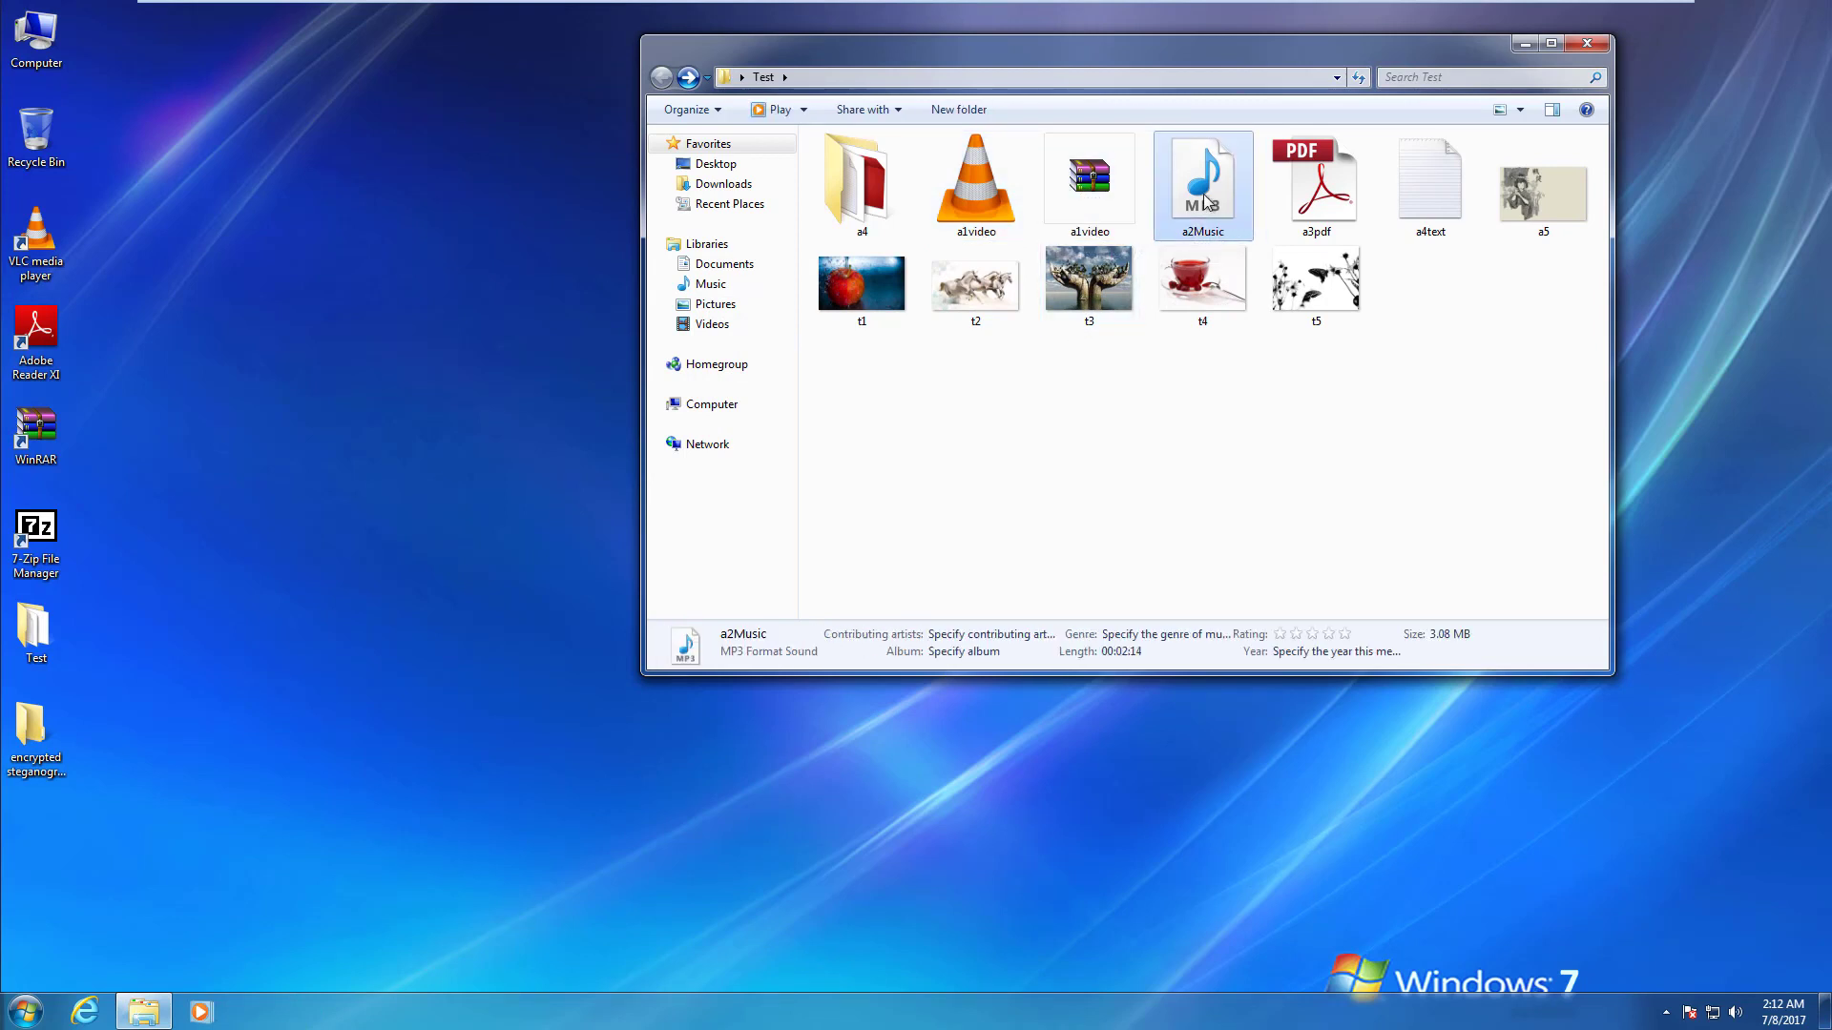
right_click(1207, 201)
mouse_move(1346, 248)
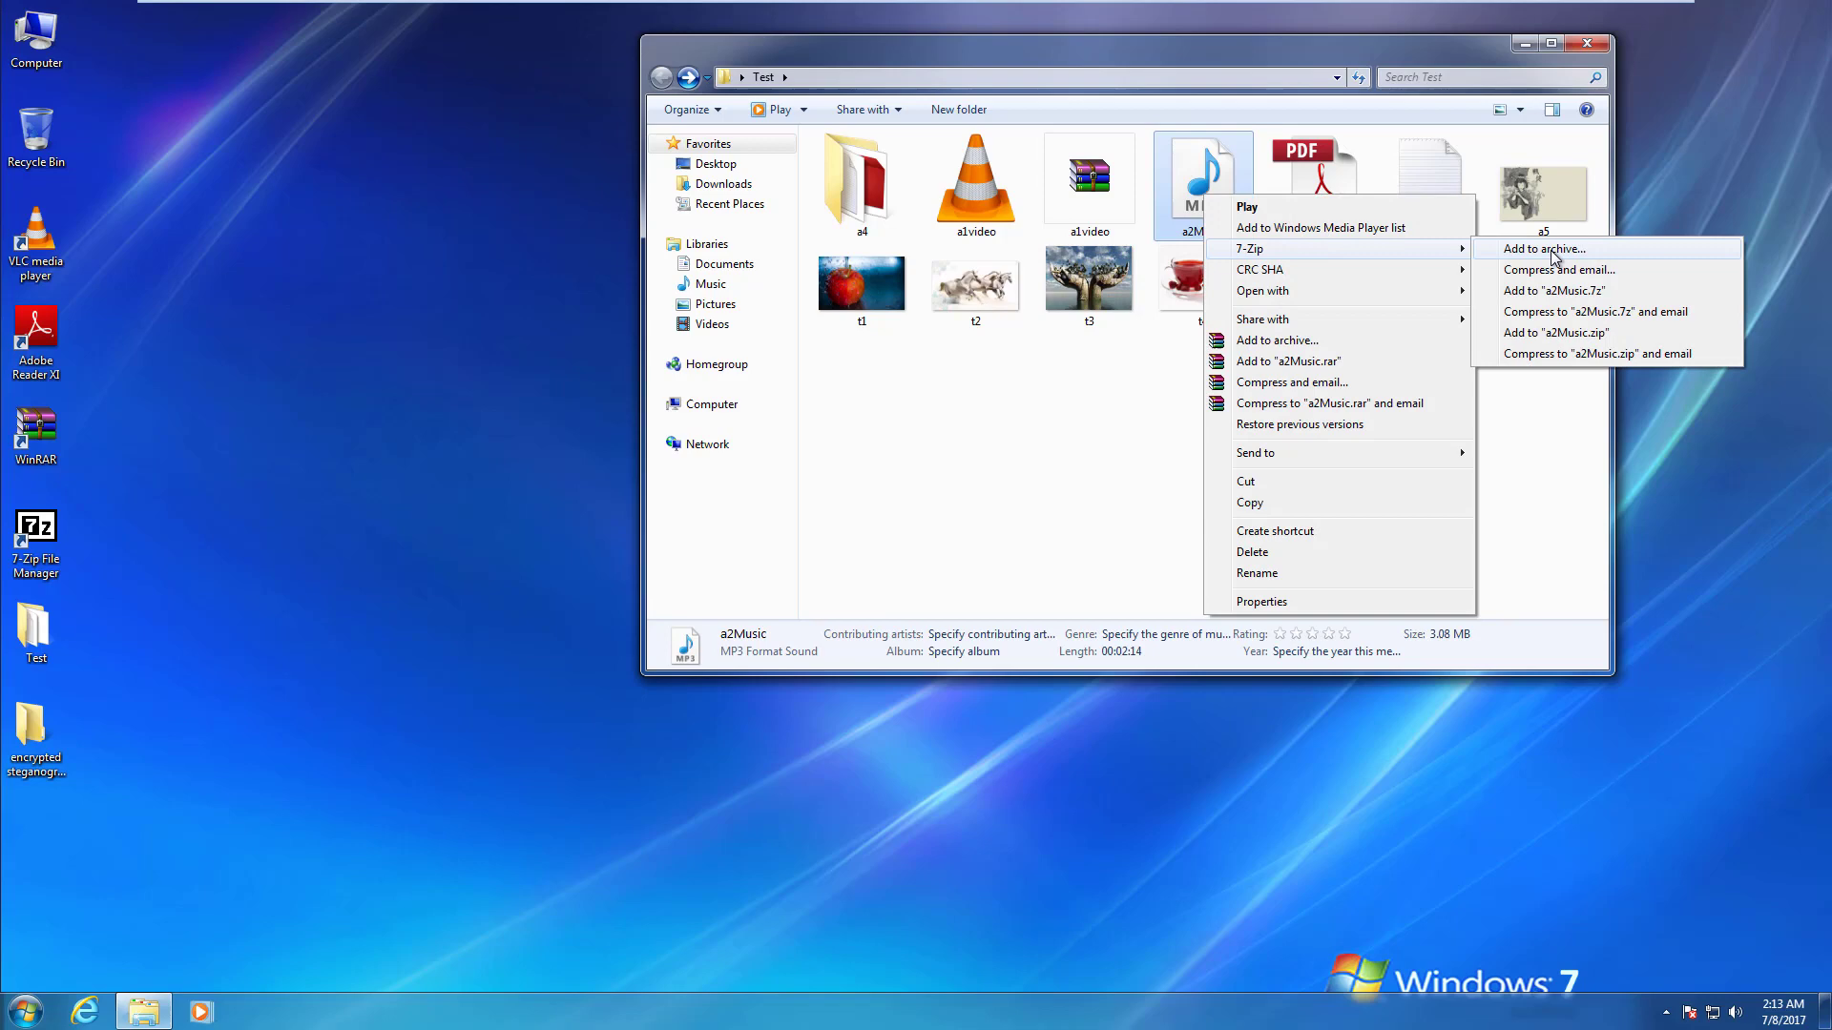
click(1554, 252)
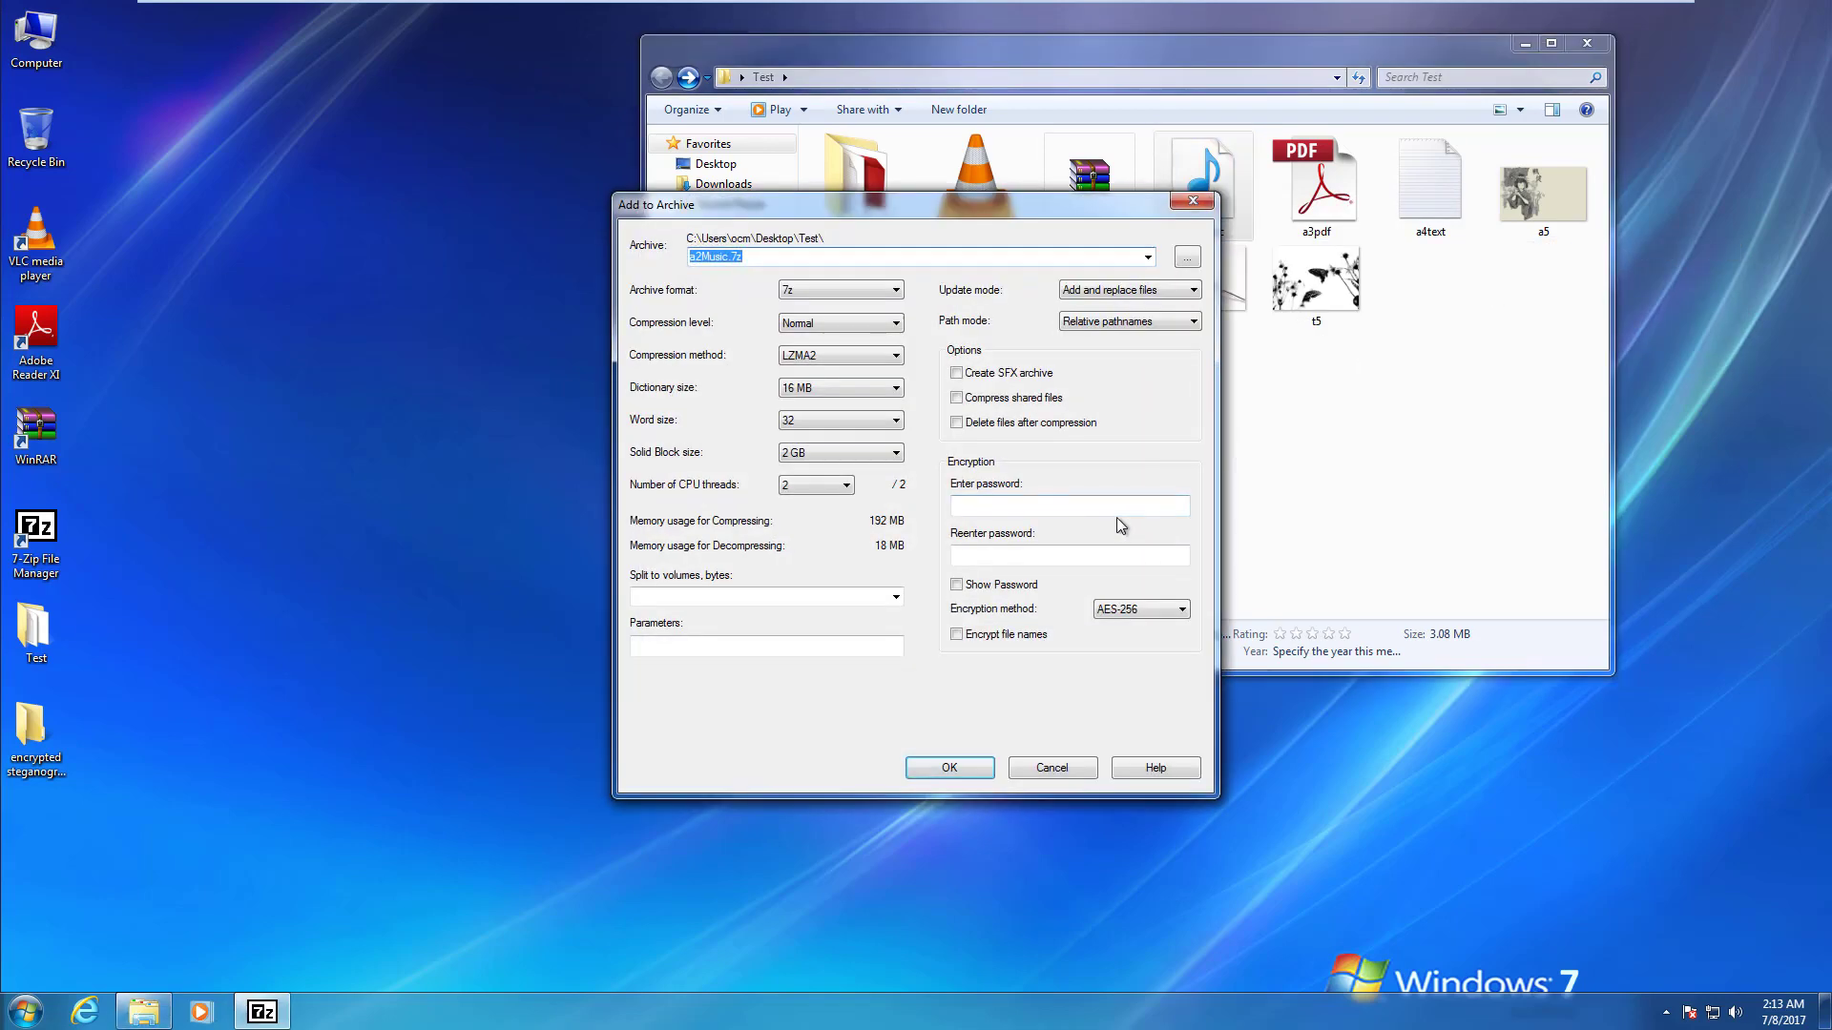
Step: Set and confirm the password, encrypt file names, and create a2Music.7z
click(1011, 510)
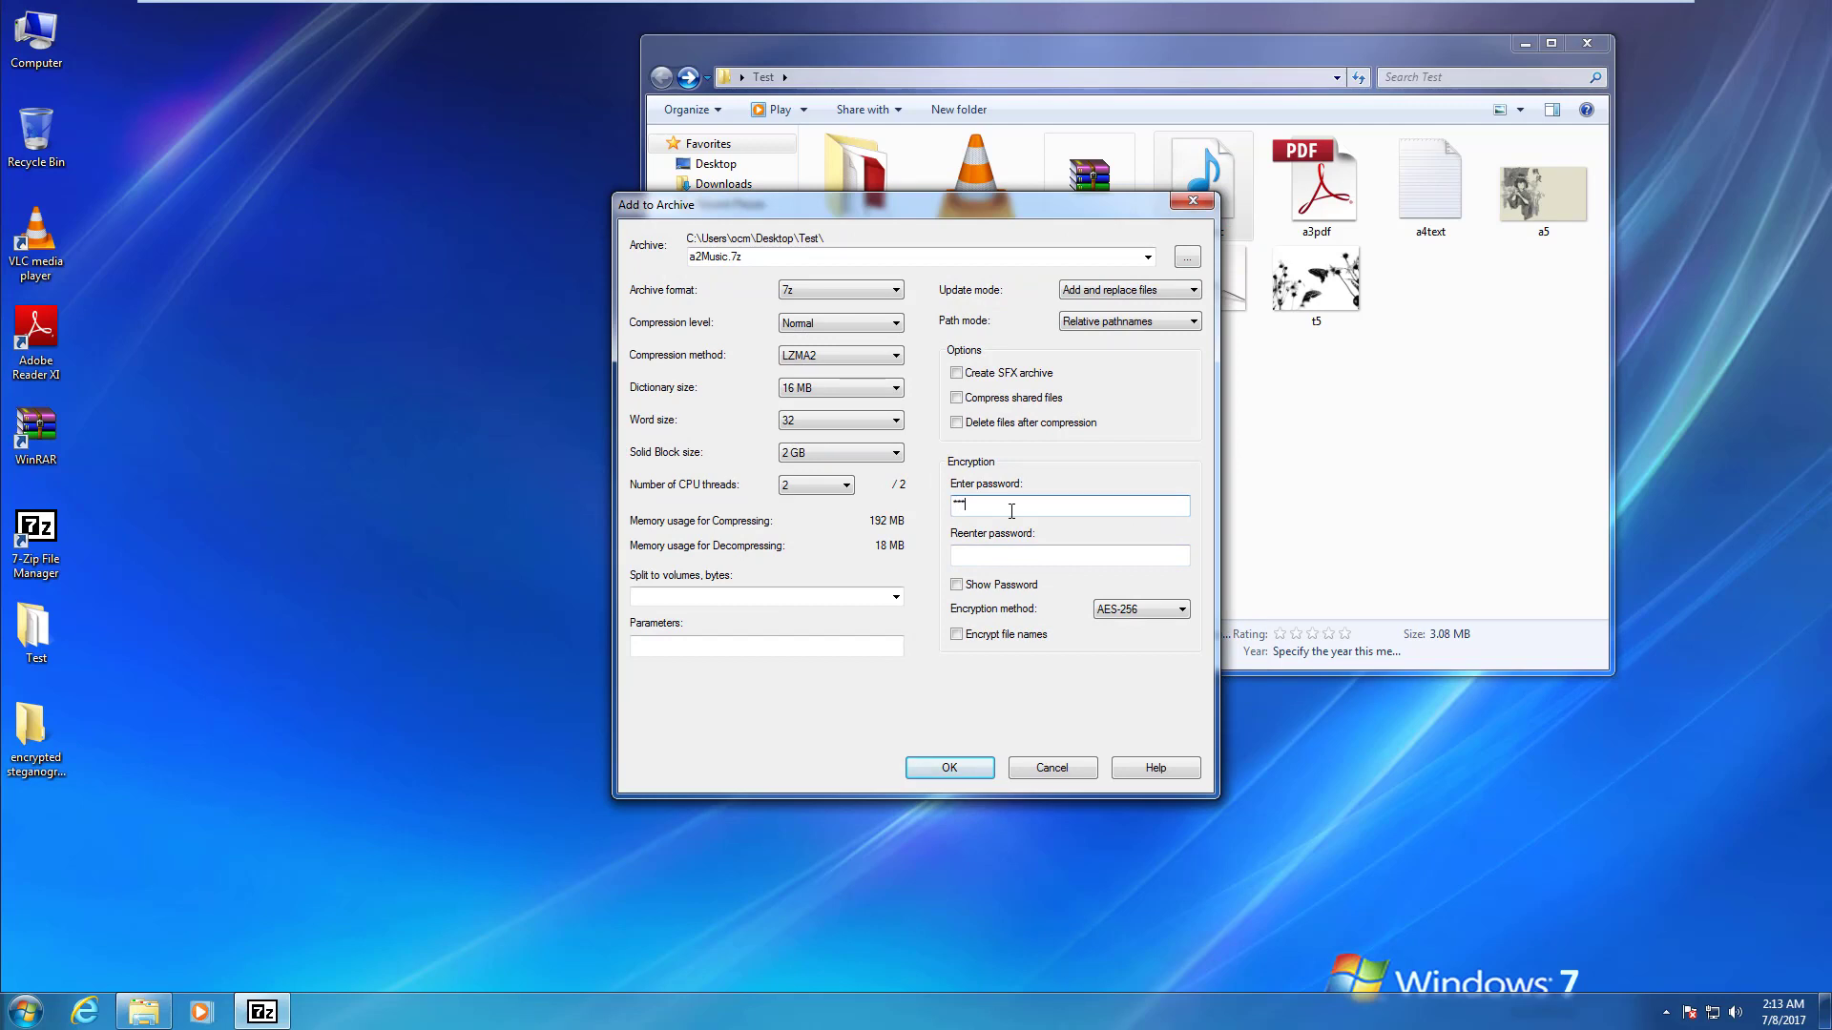
text(*)
click(972, 553)
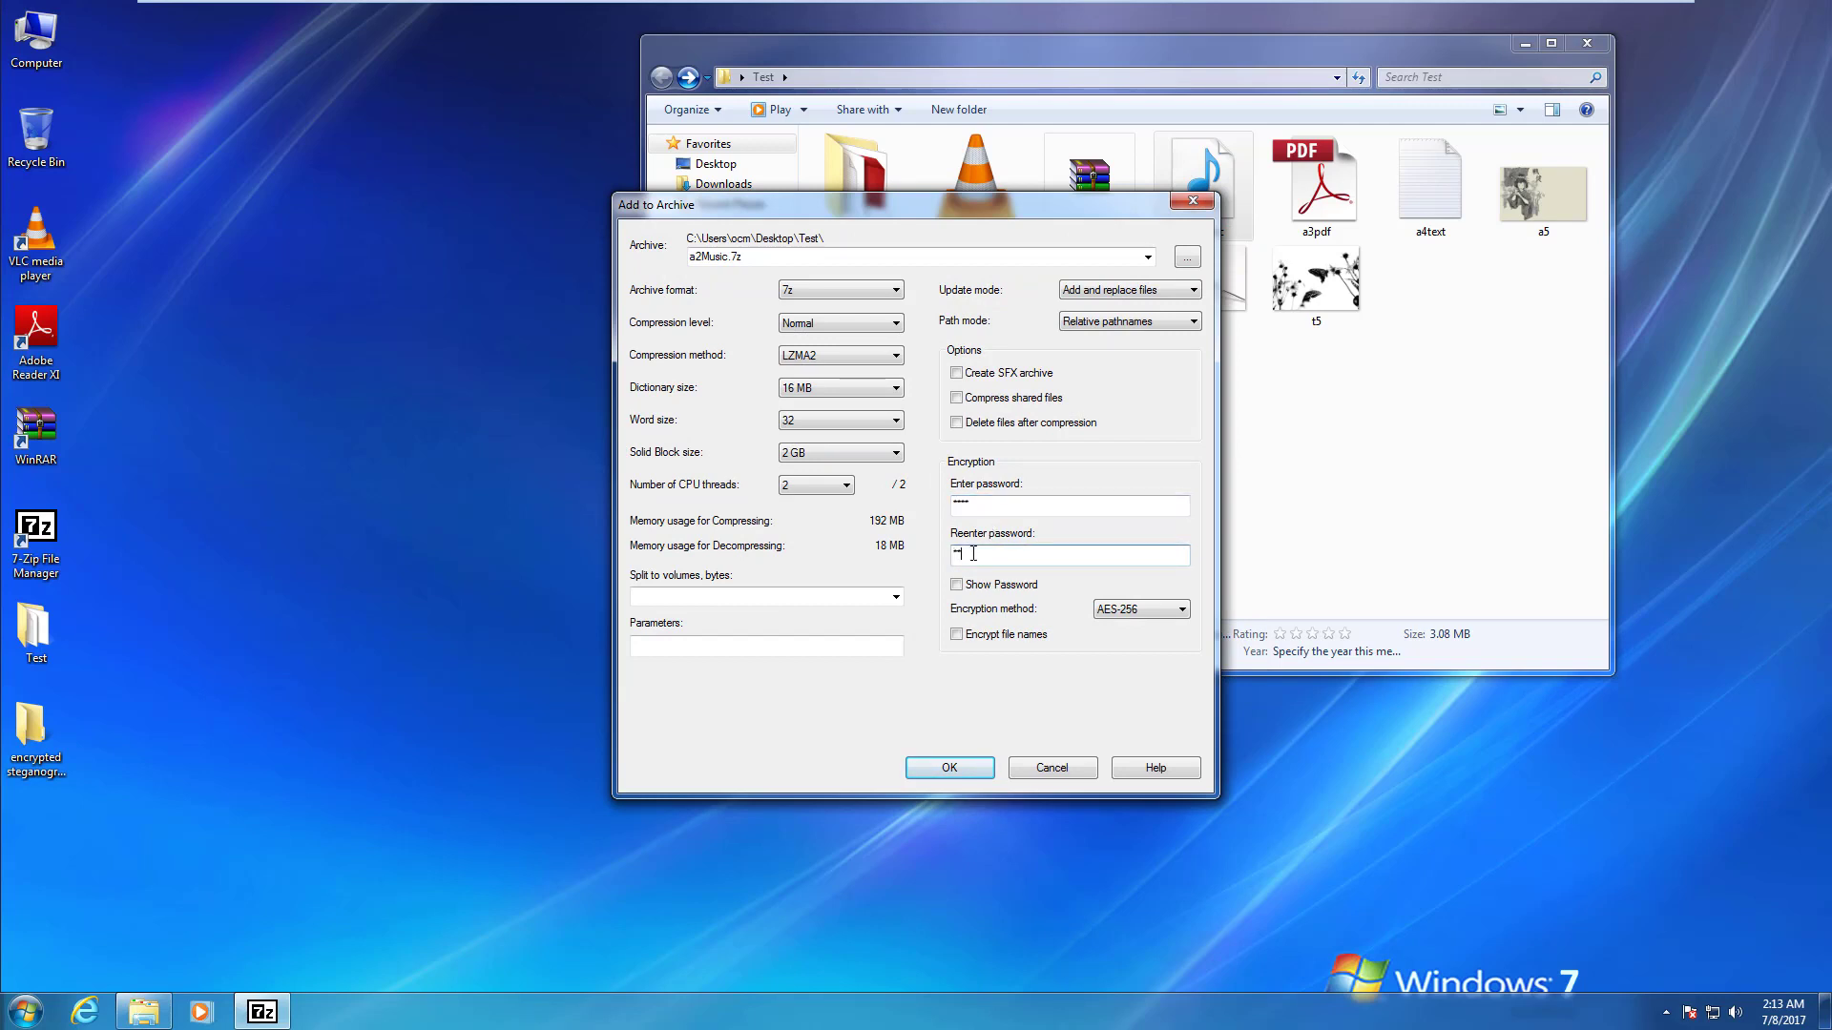
click(957, 633)
click(956, 584)
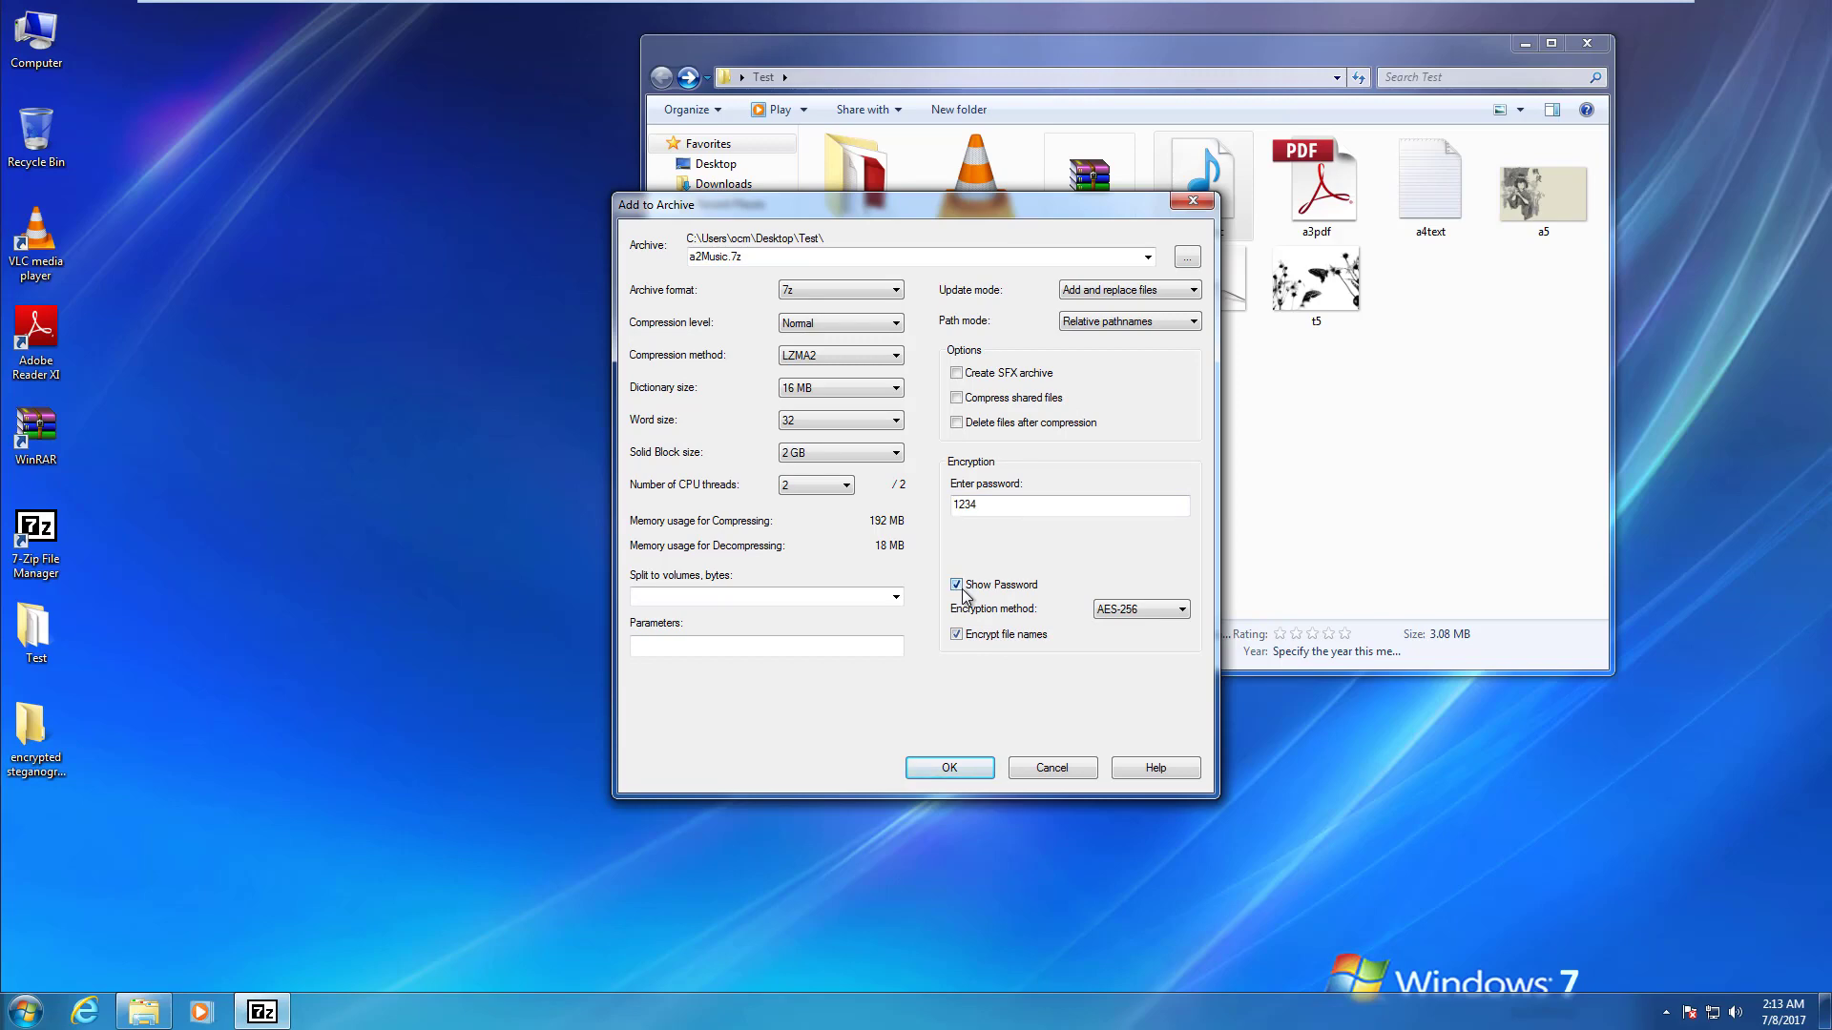
click(956, 583)
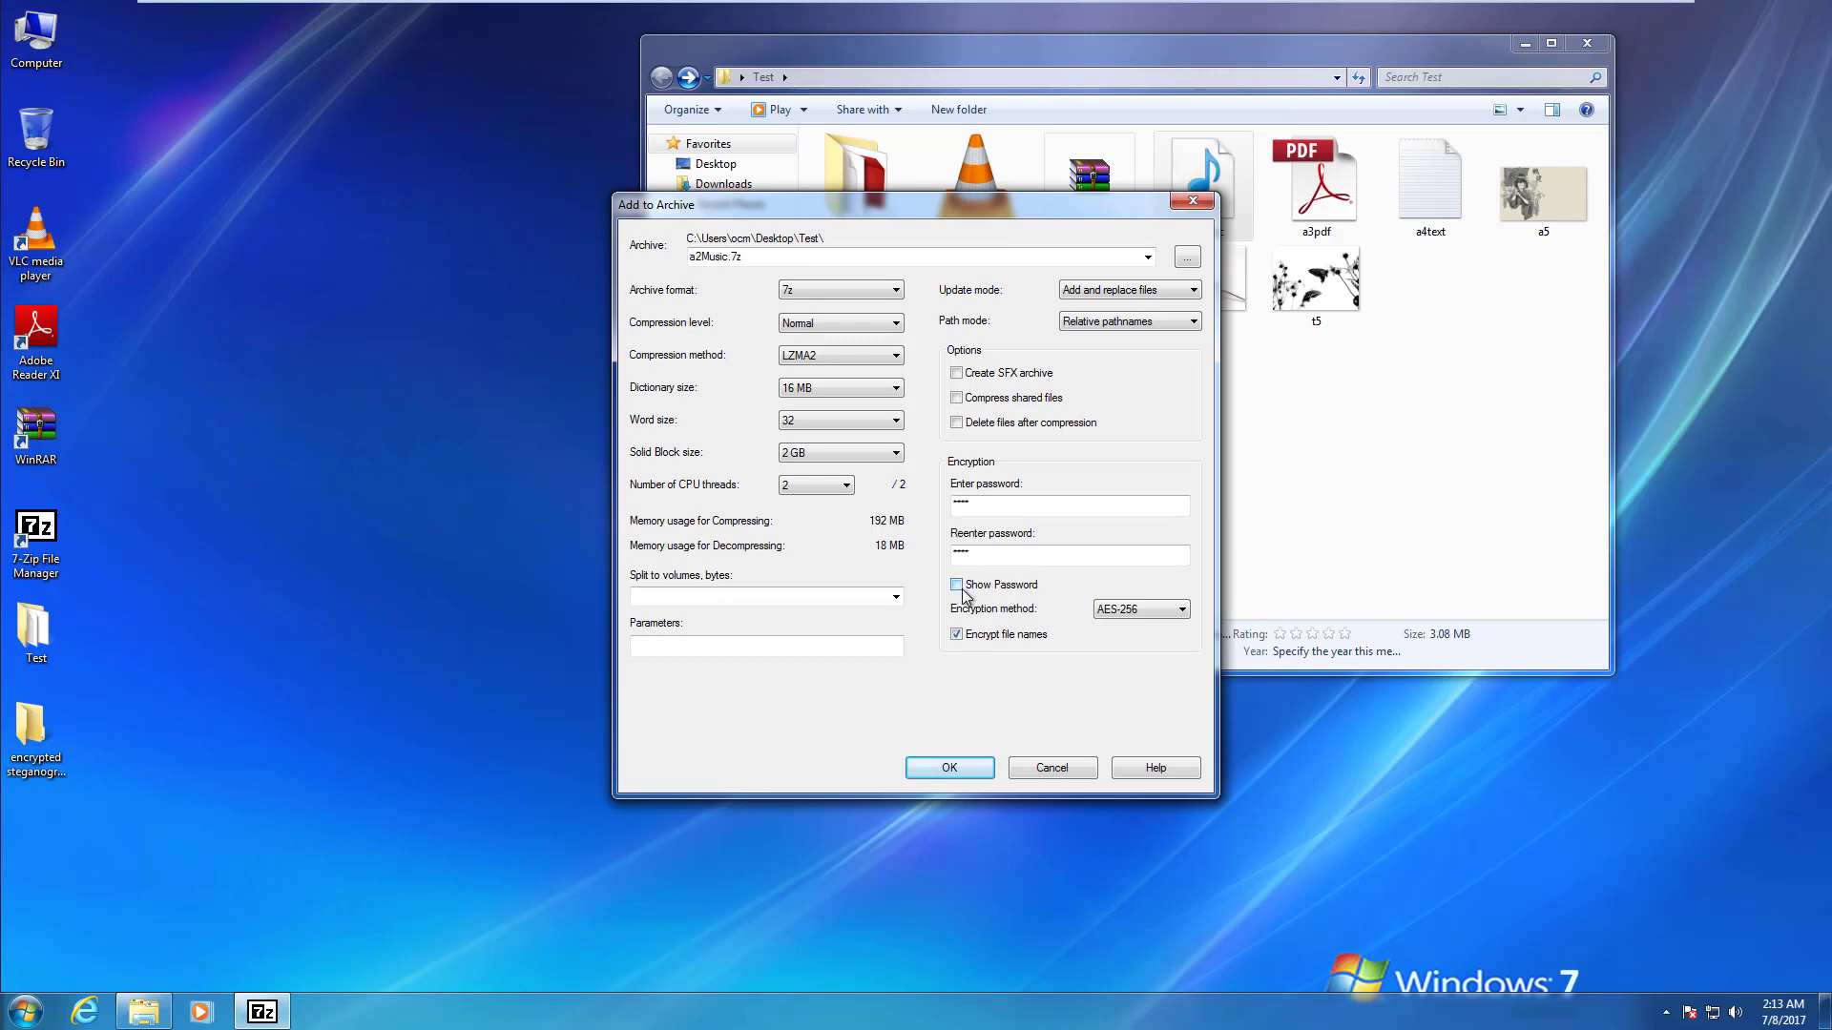
click(946, 768)
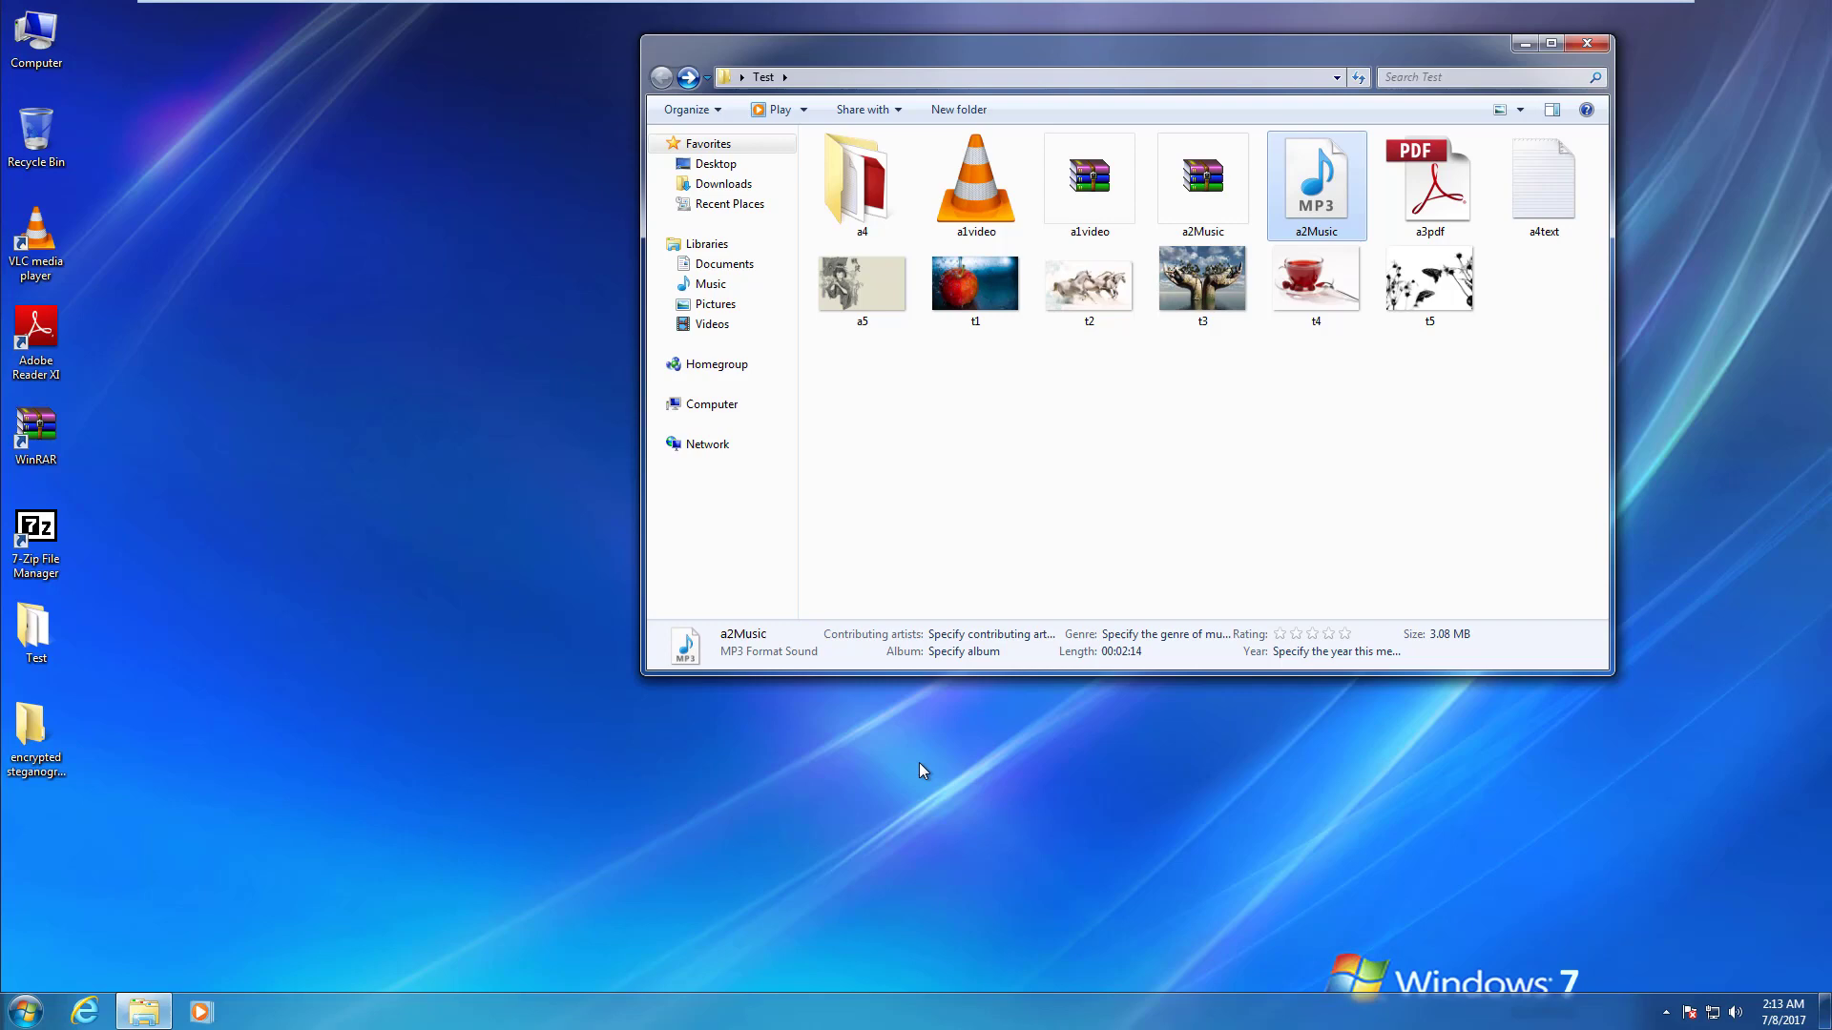
Step: Pack the a3pdf document into a3pdf.rar with default WinRAR settings
click(1431, 179)
right_click(1434, 161)
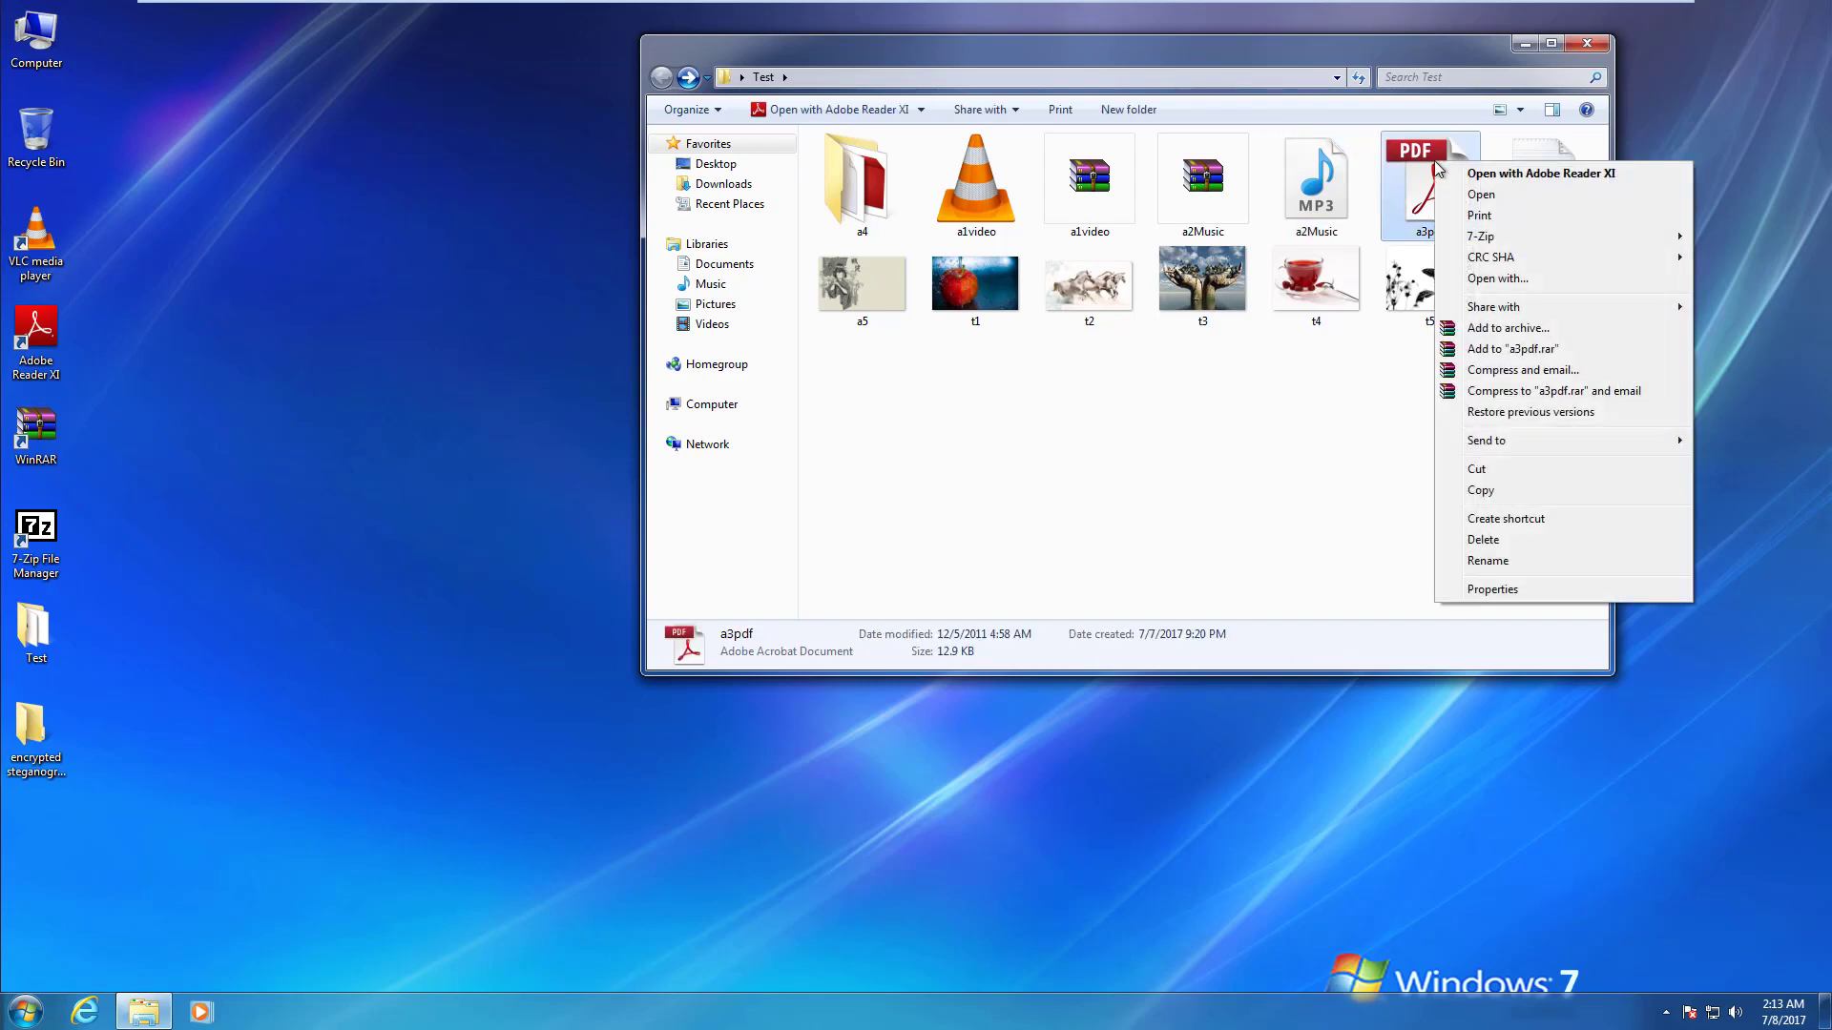
click(1507, 328)
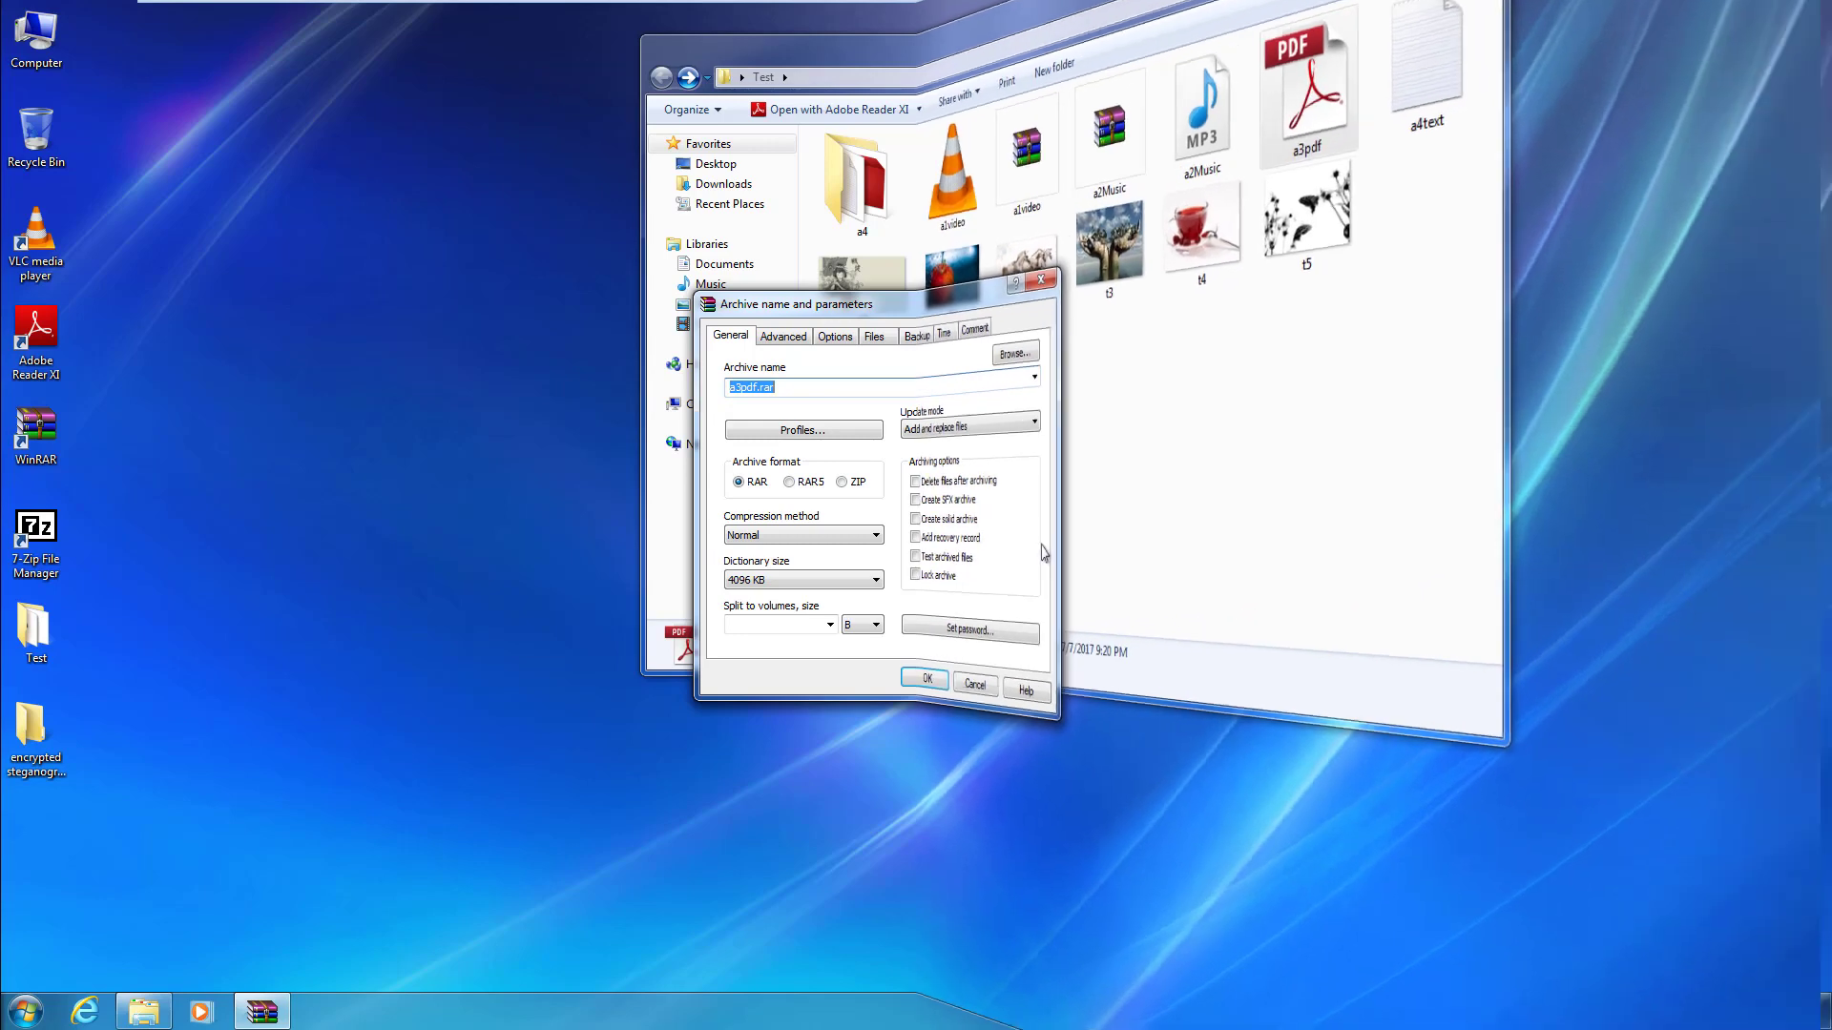
click(932, 659)
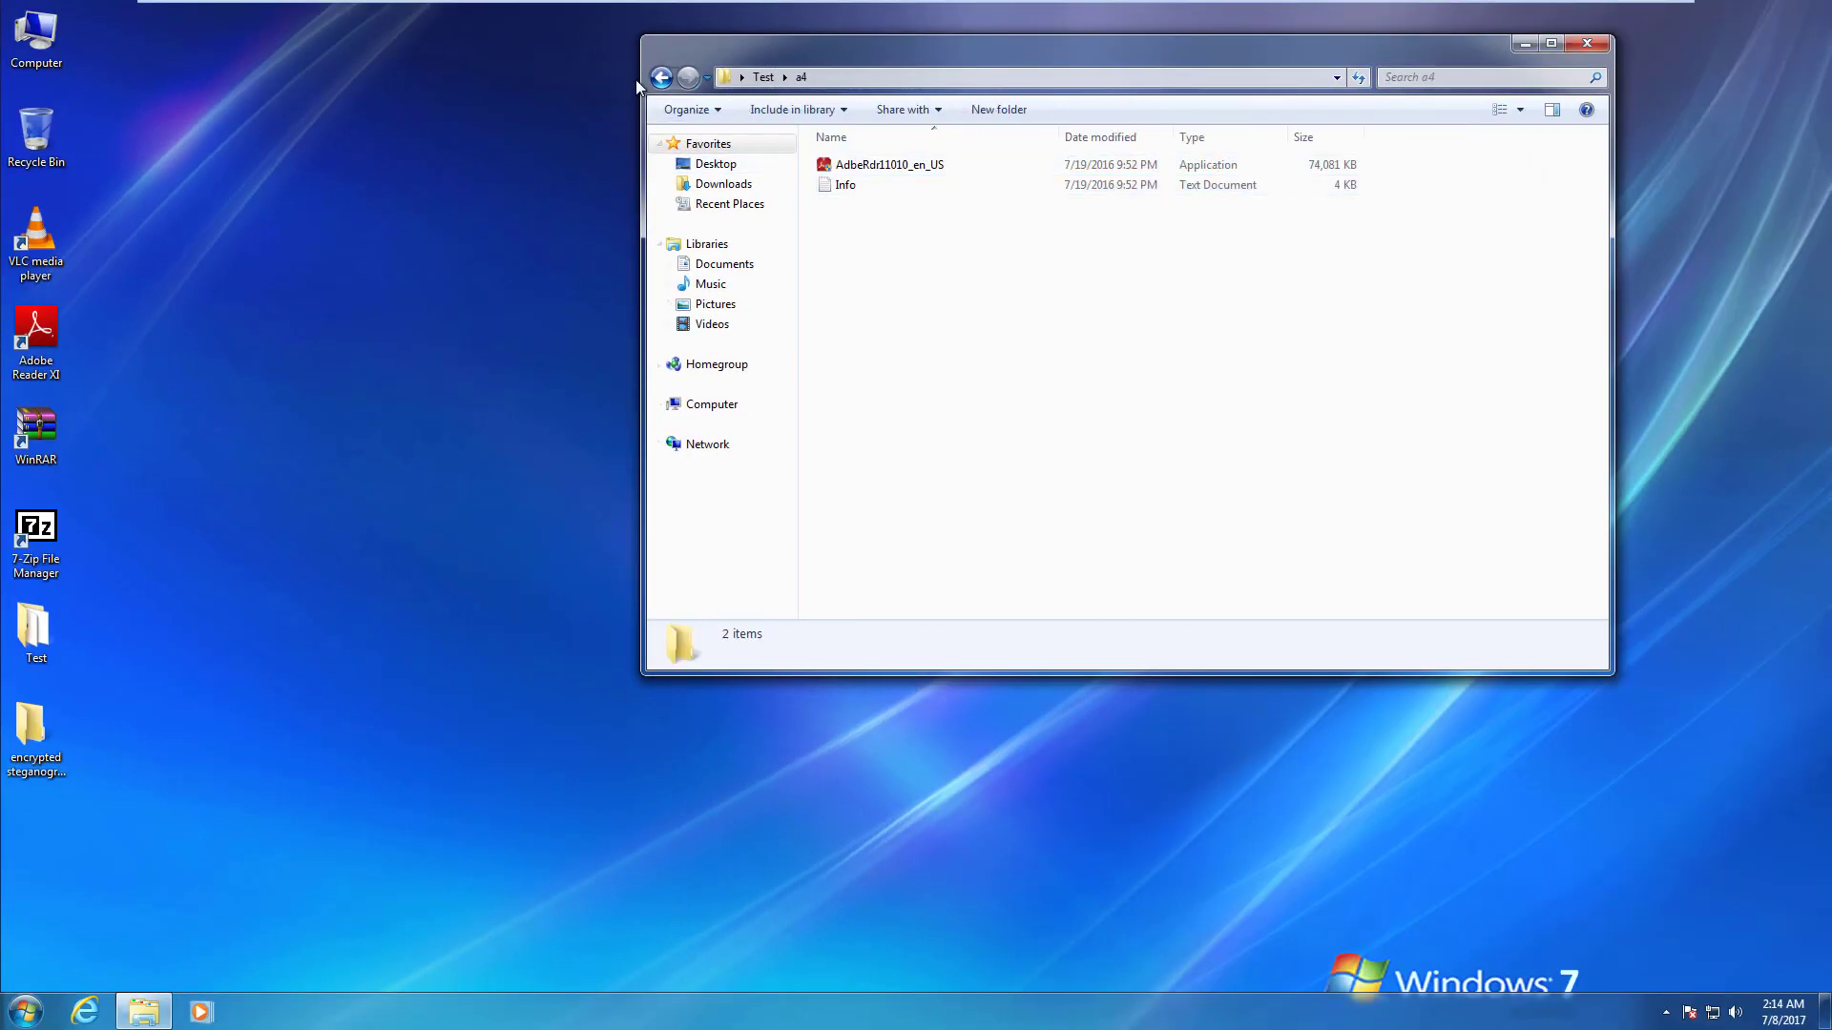
Step: Pack the a4 folder into a4.rar with default WinRAR settings
click(660, 77)
right_click(854, 193)
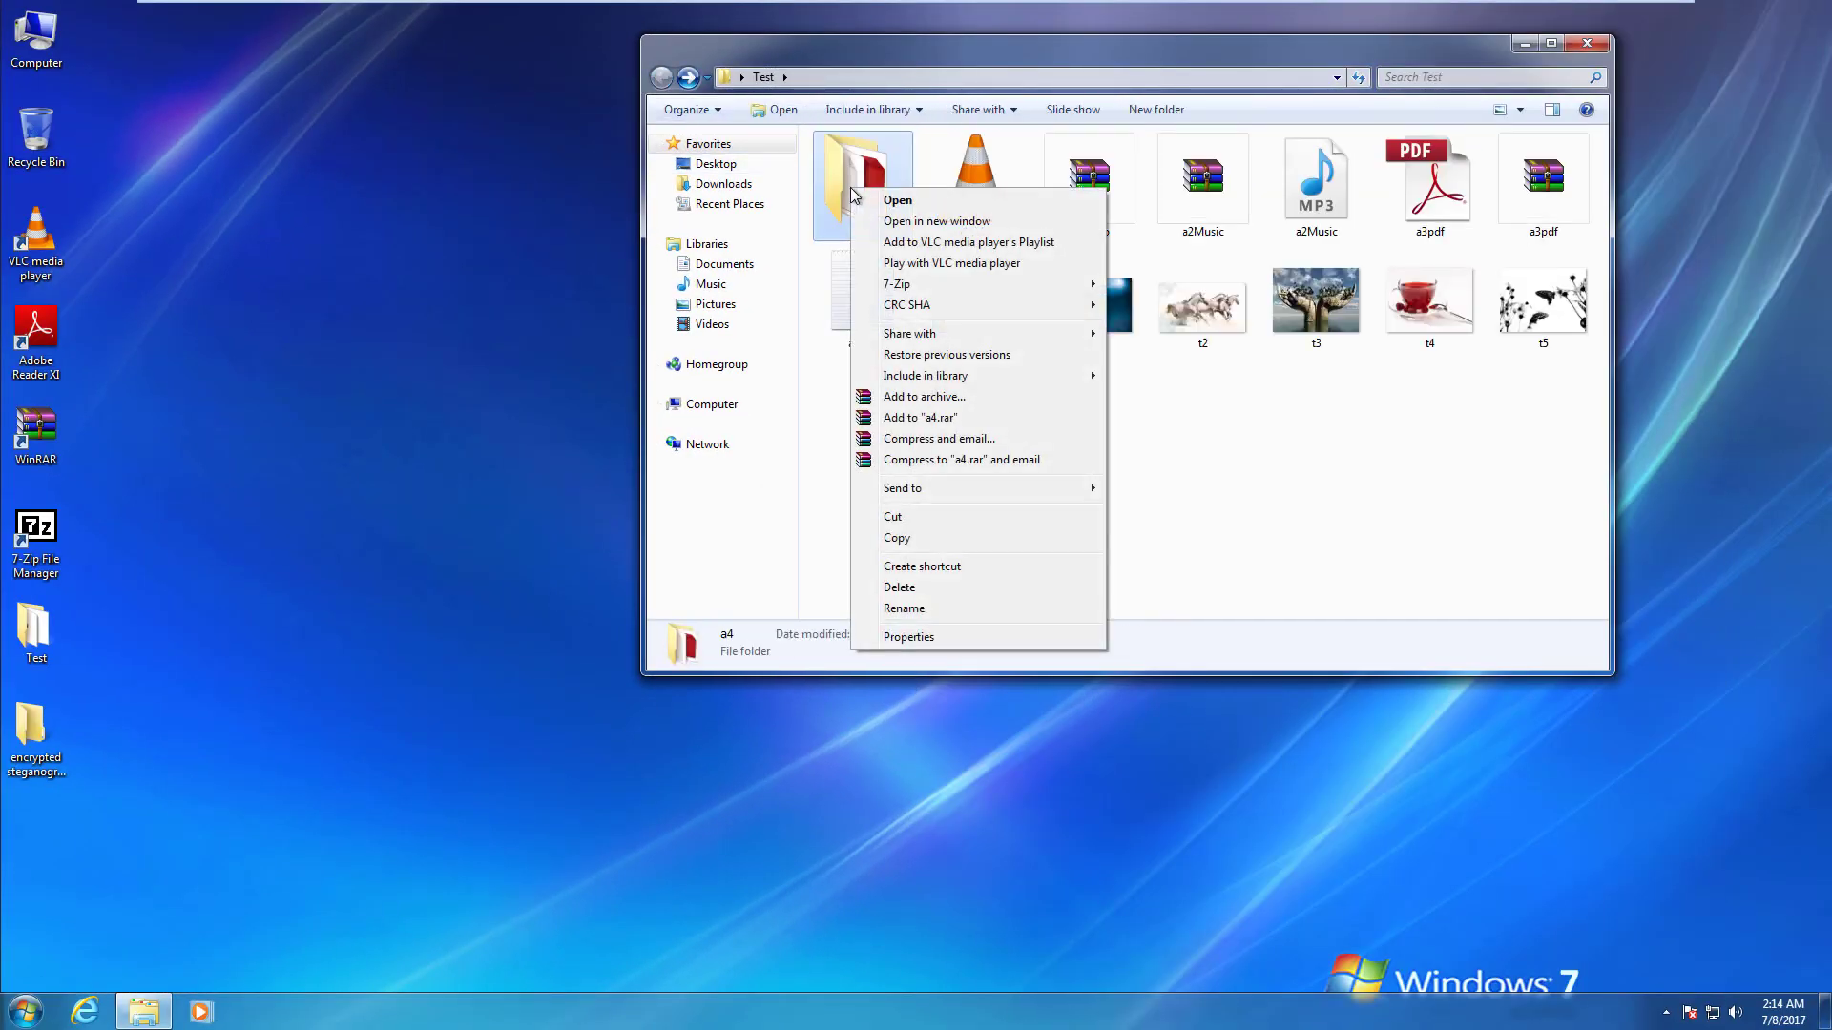
click(954, 403)
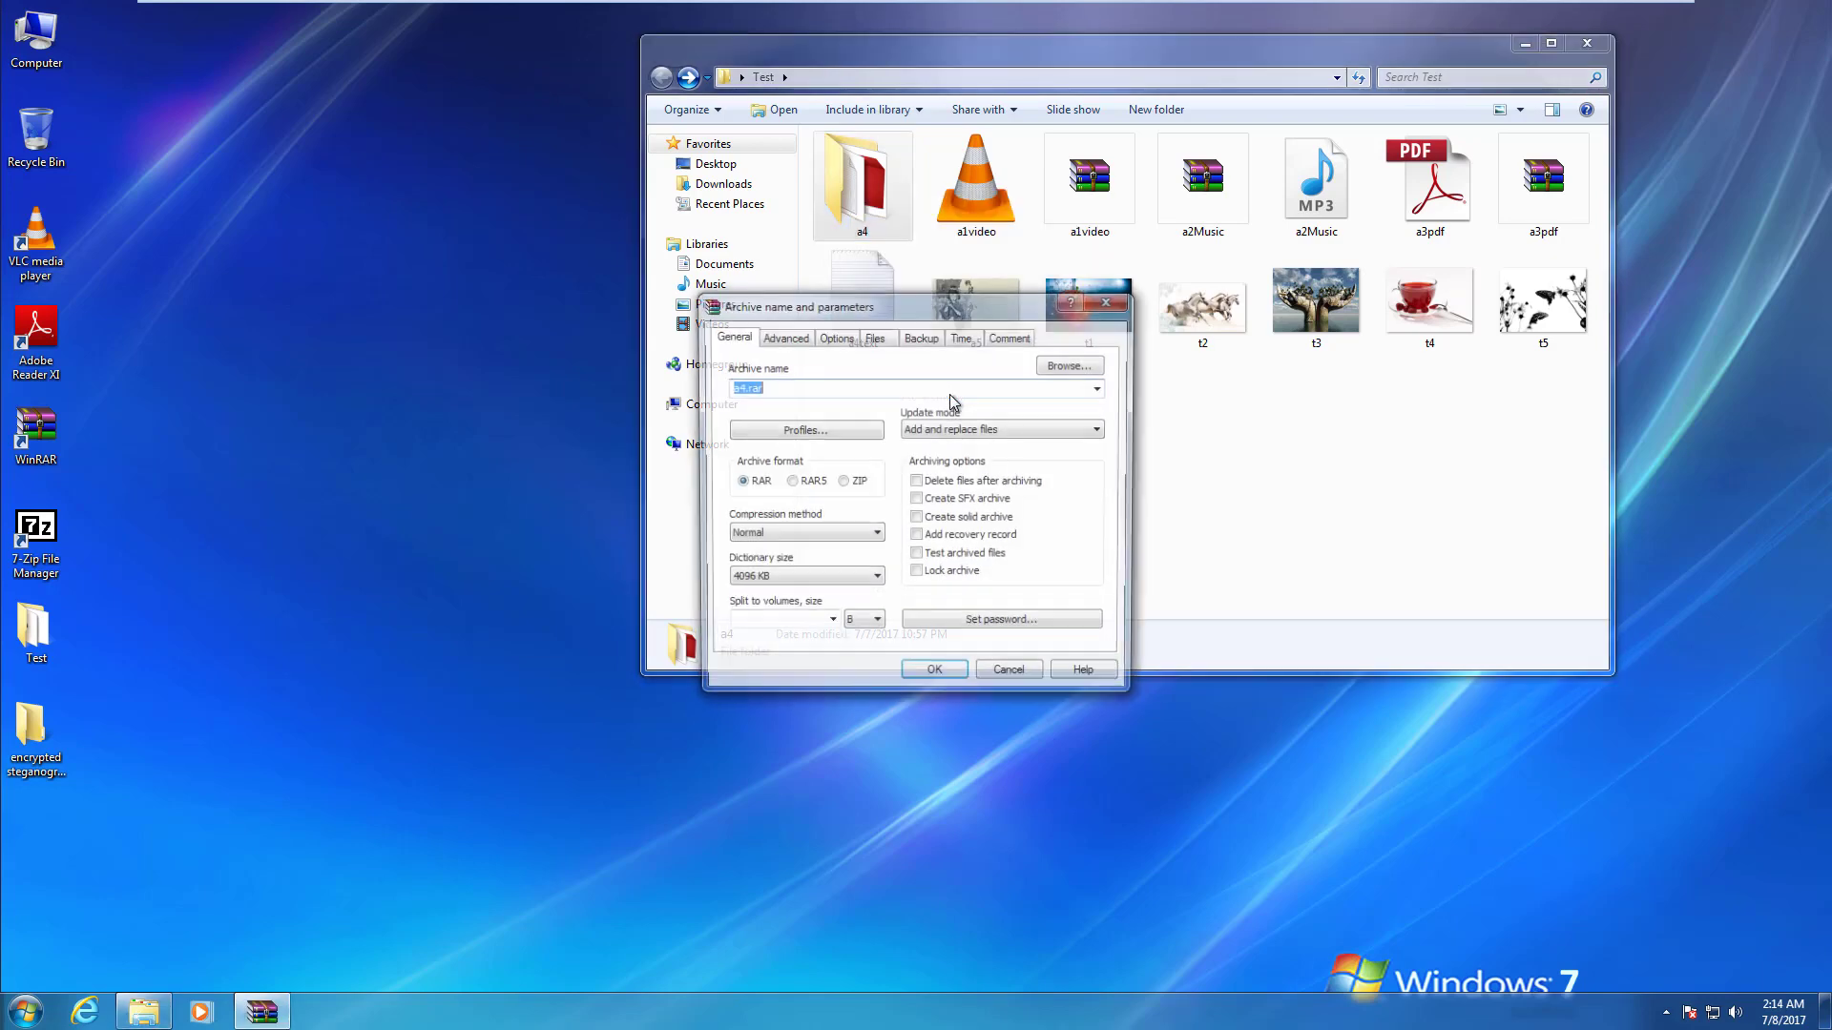
click(935, 676)
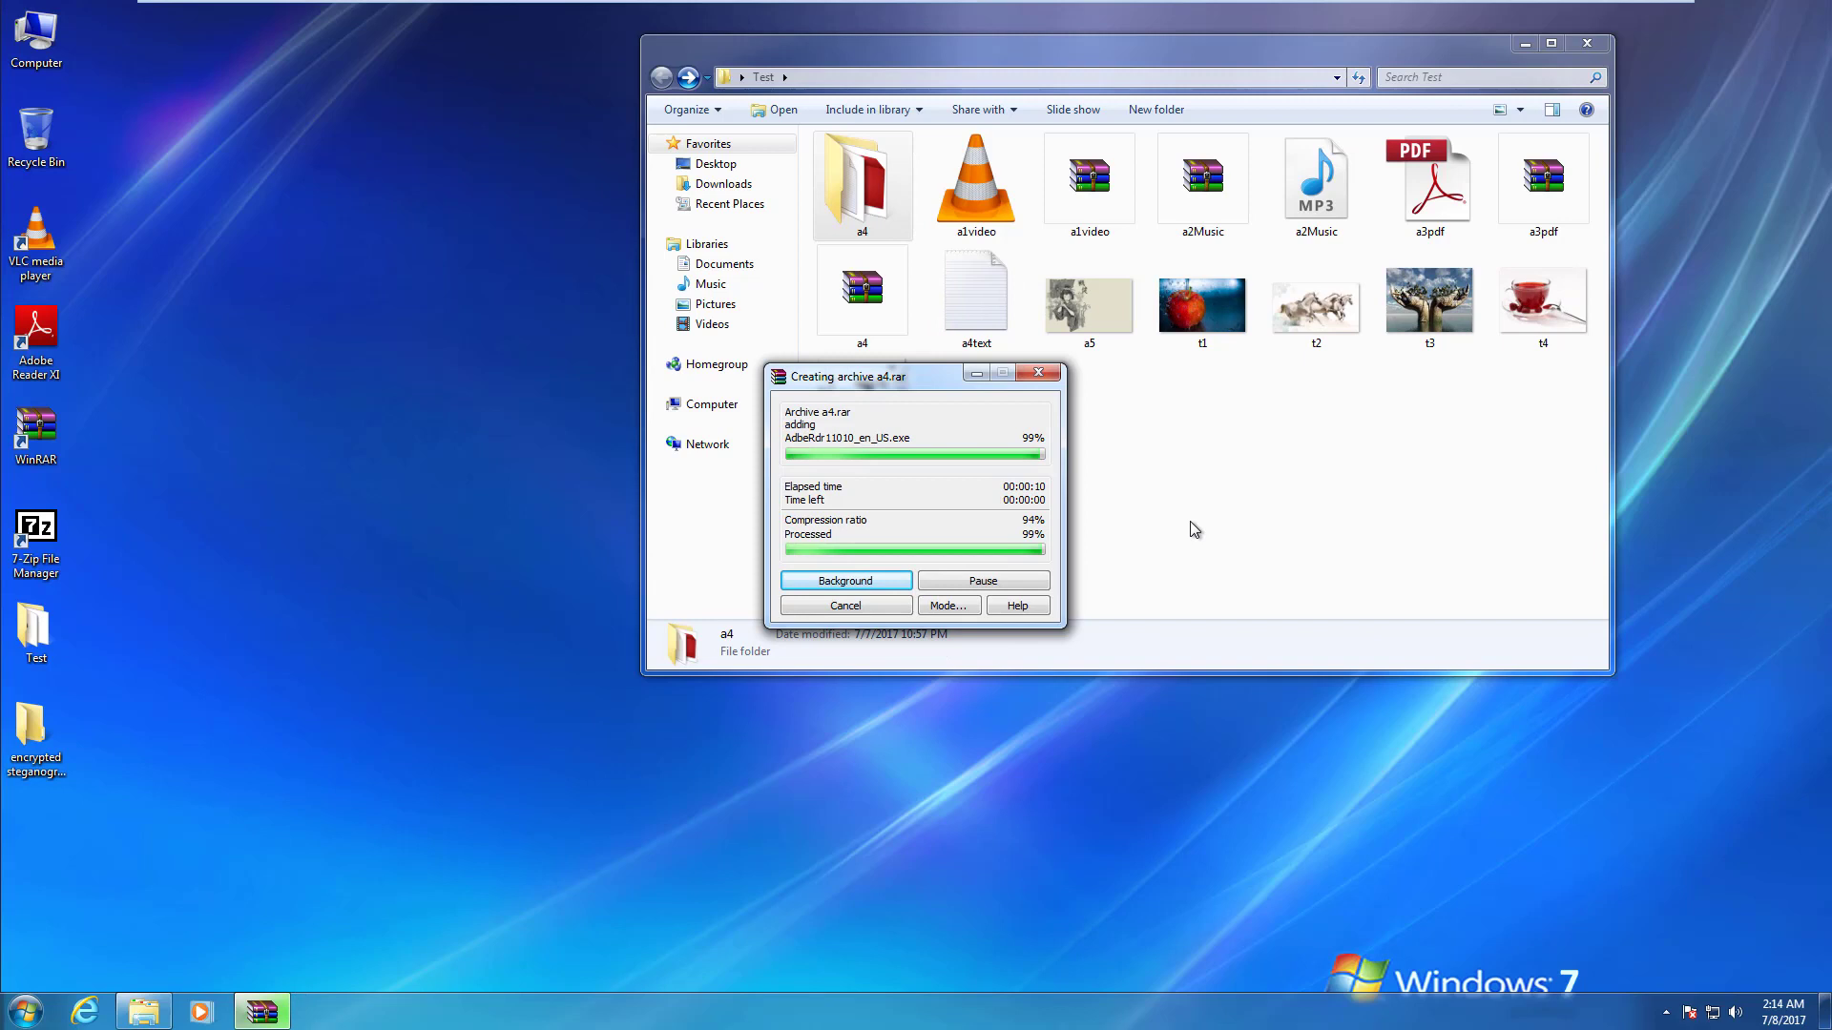
right_click(1014, 407)
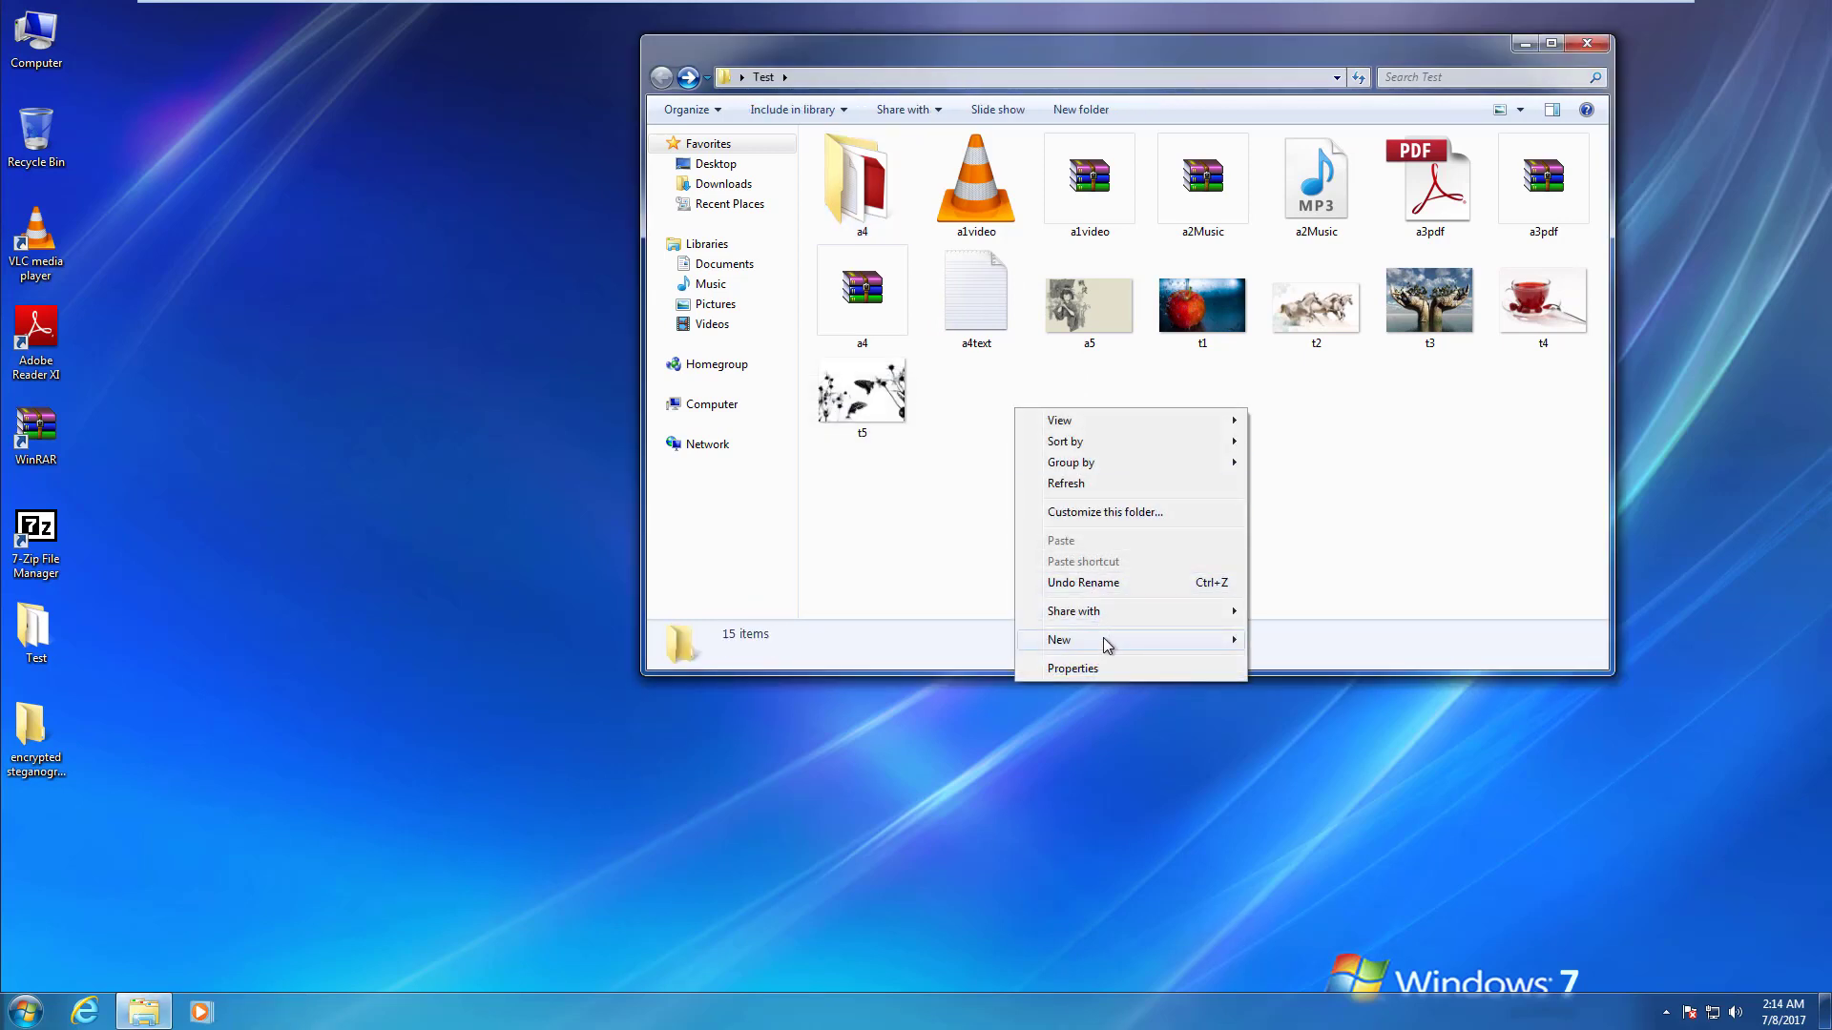
Step: Create a new folder named abcd in Test and cut the a4text and a5 files
mouse_move(1060, 639)
click(1306, 640)
text(a)
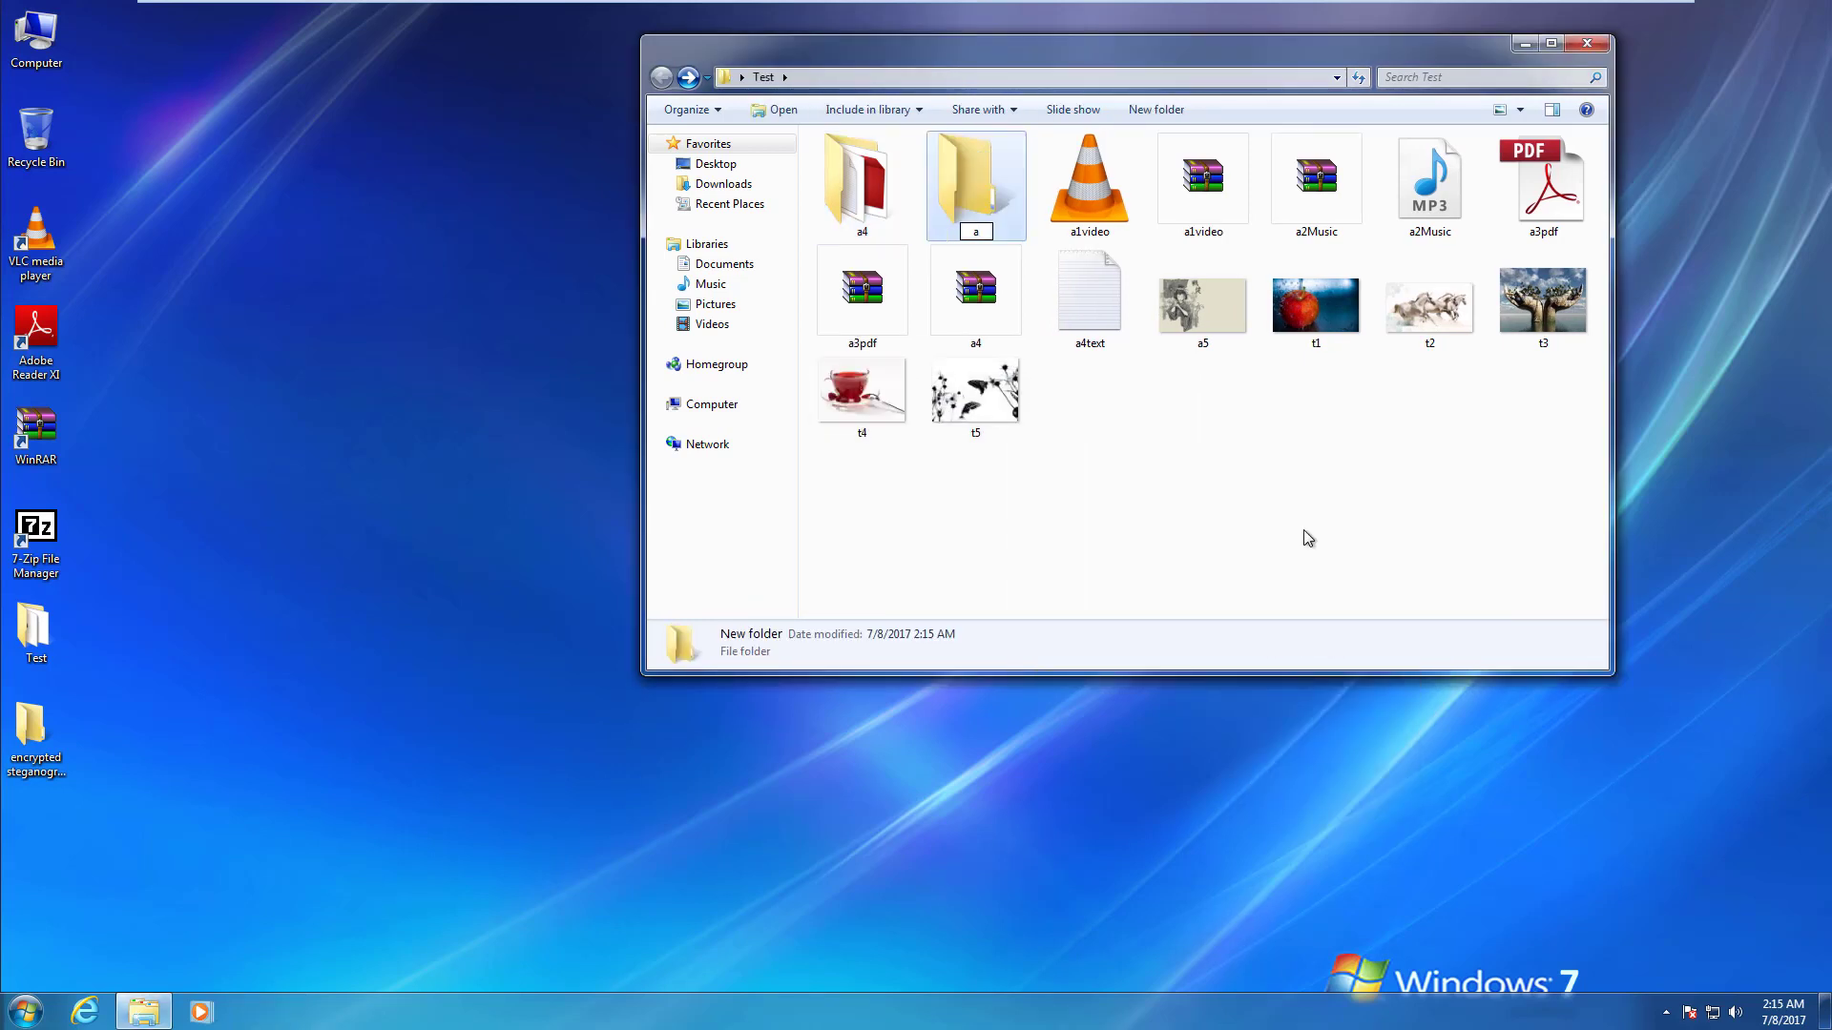
text(bcd)
key(Return)
click(1092, 301)
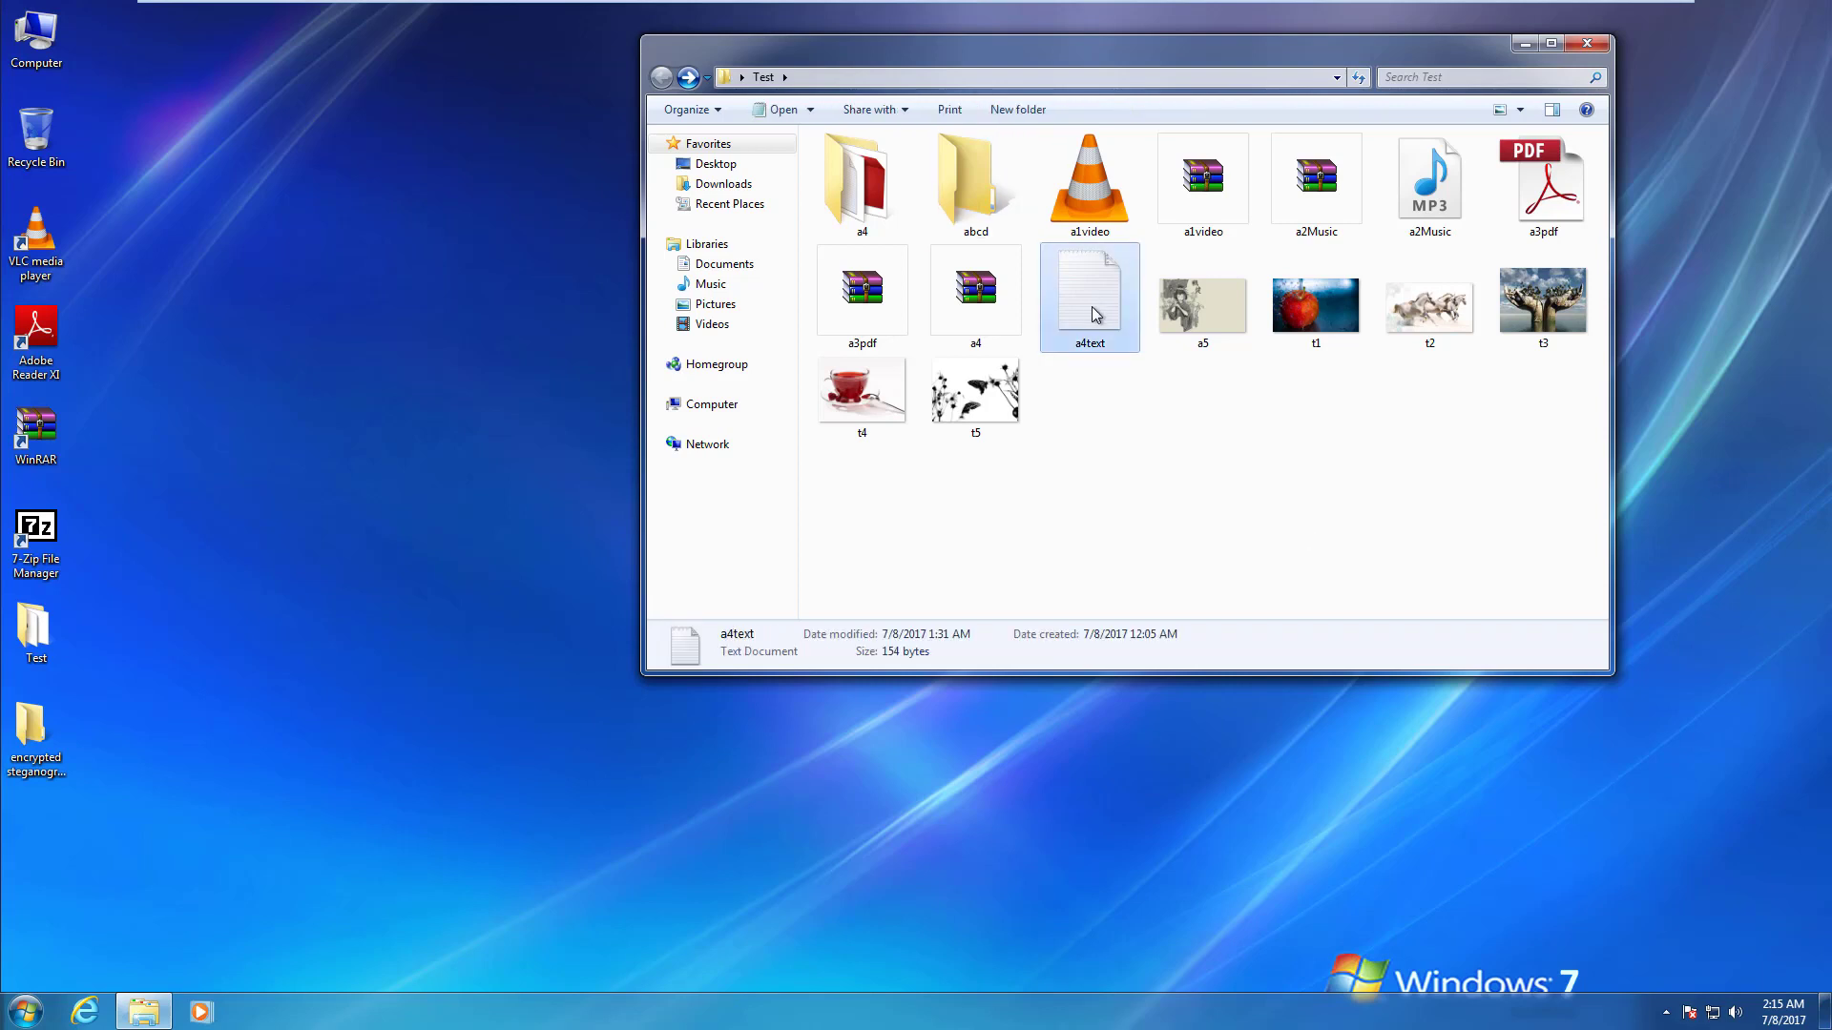
ctrl+click(1220, 311)
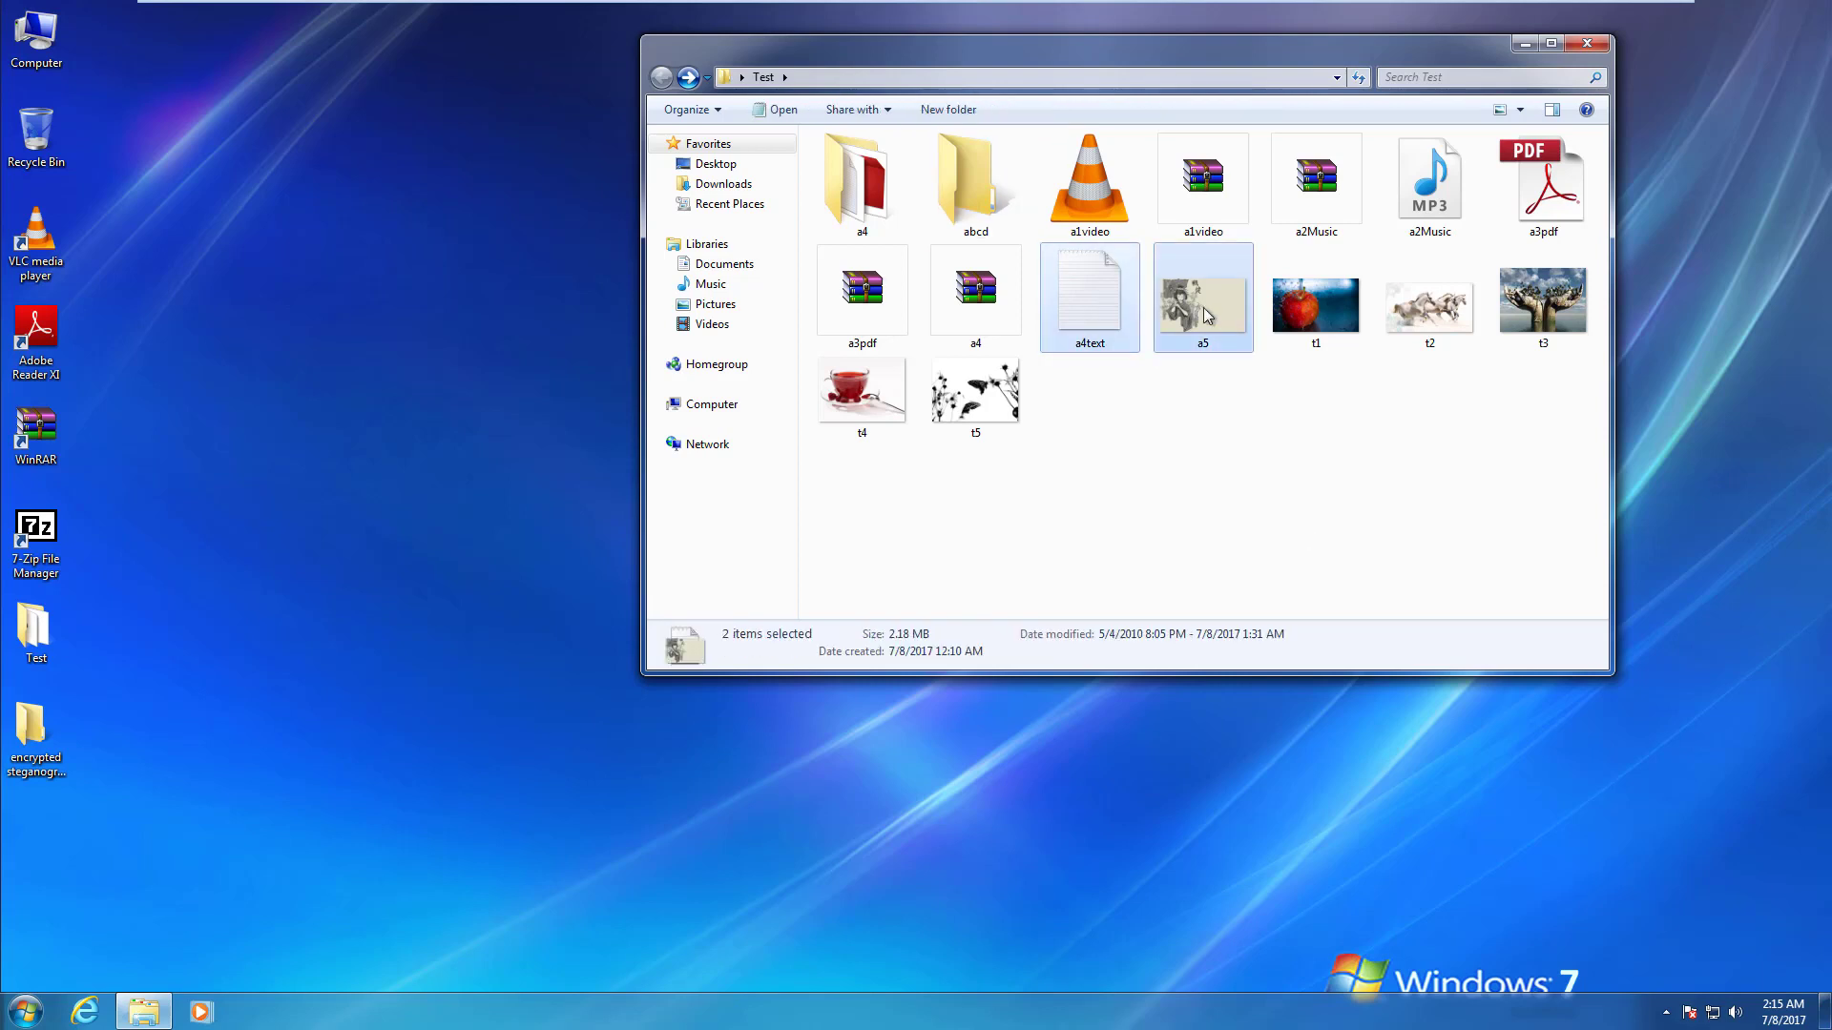
right_click(1196, 316)
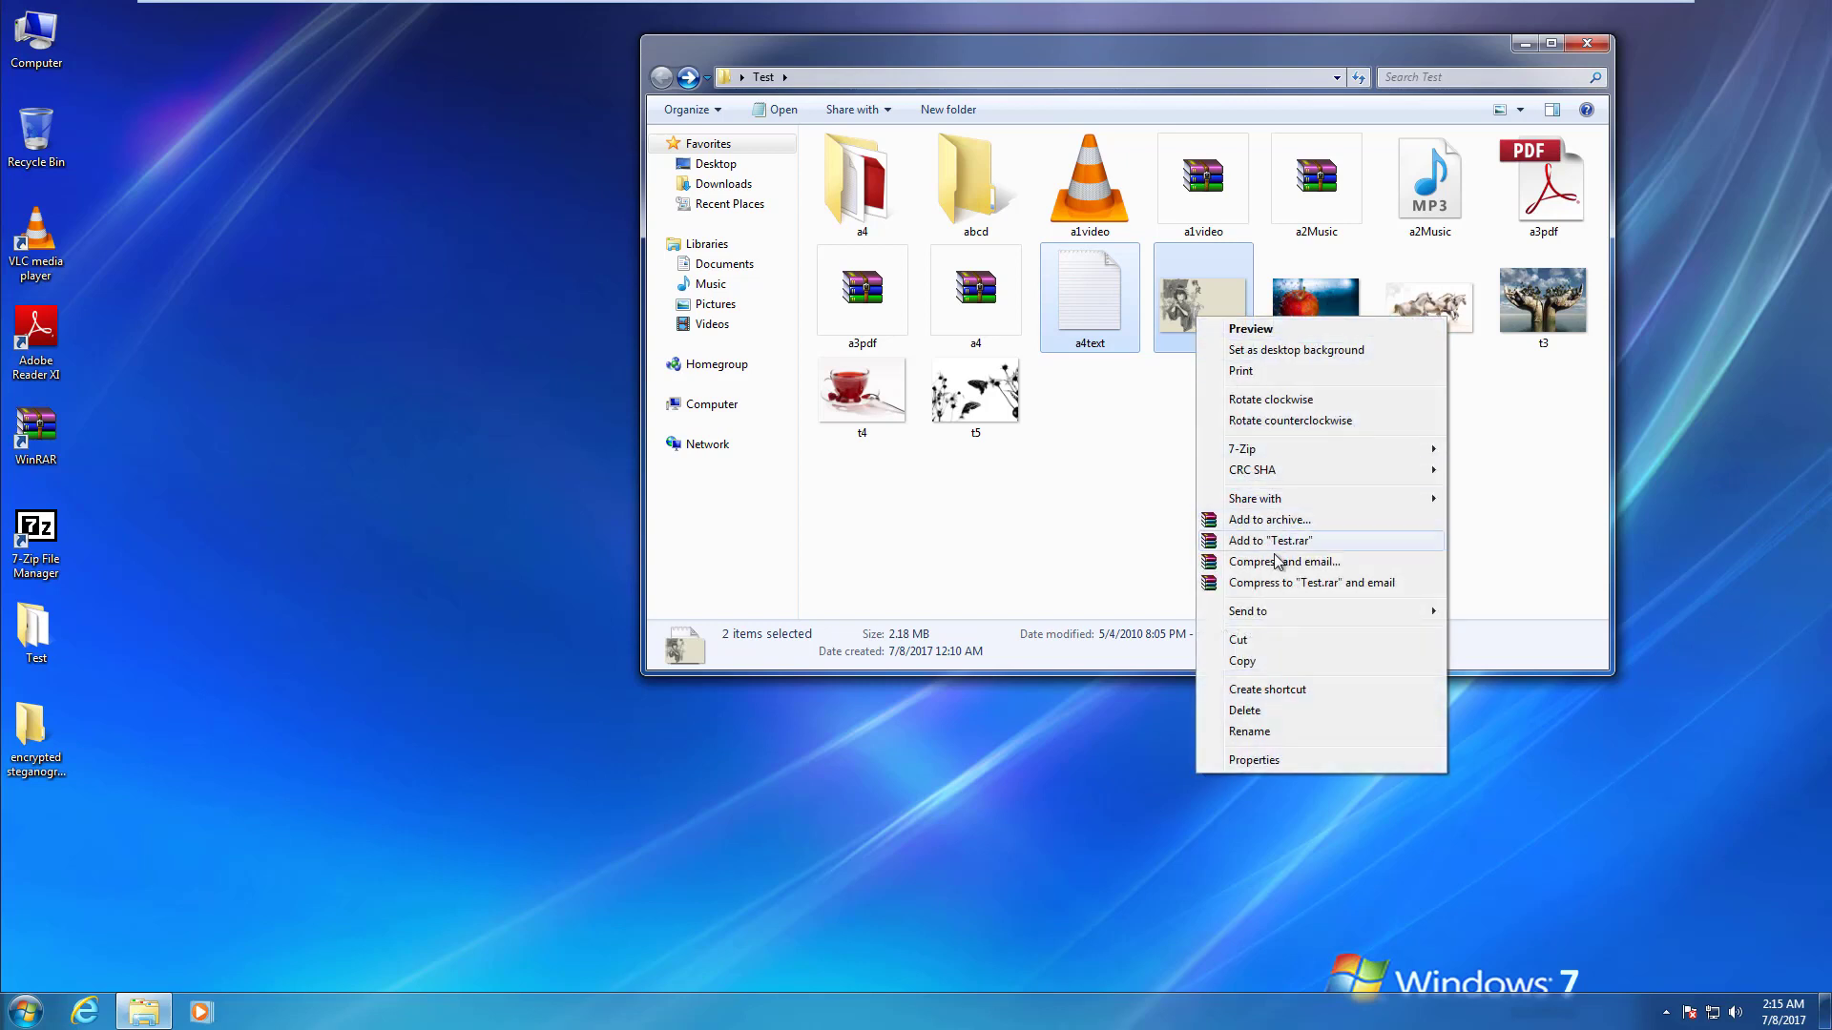
click(1291, 638)
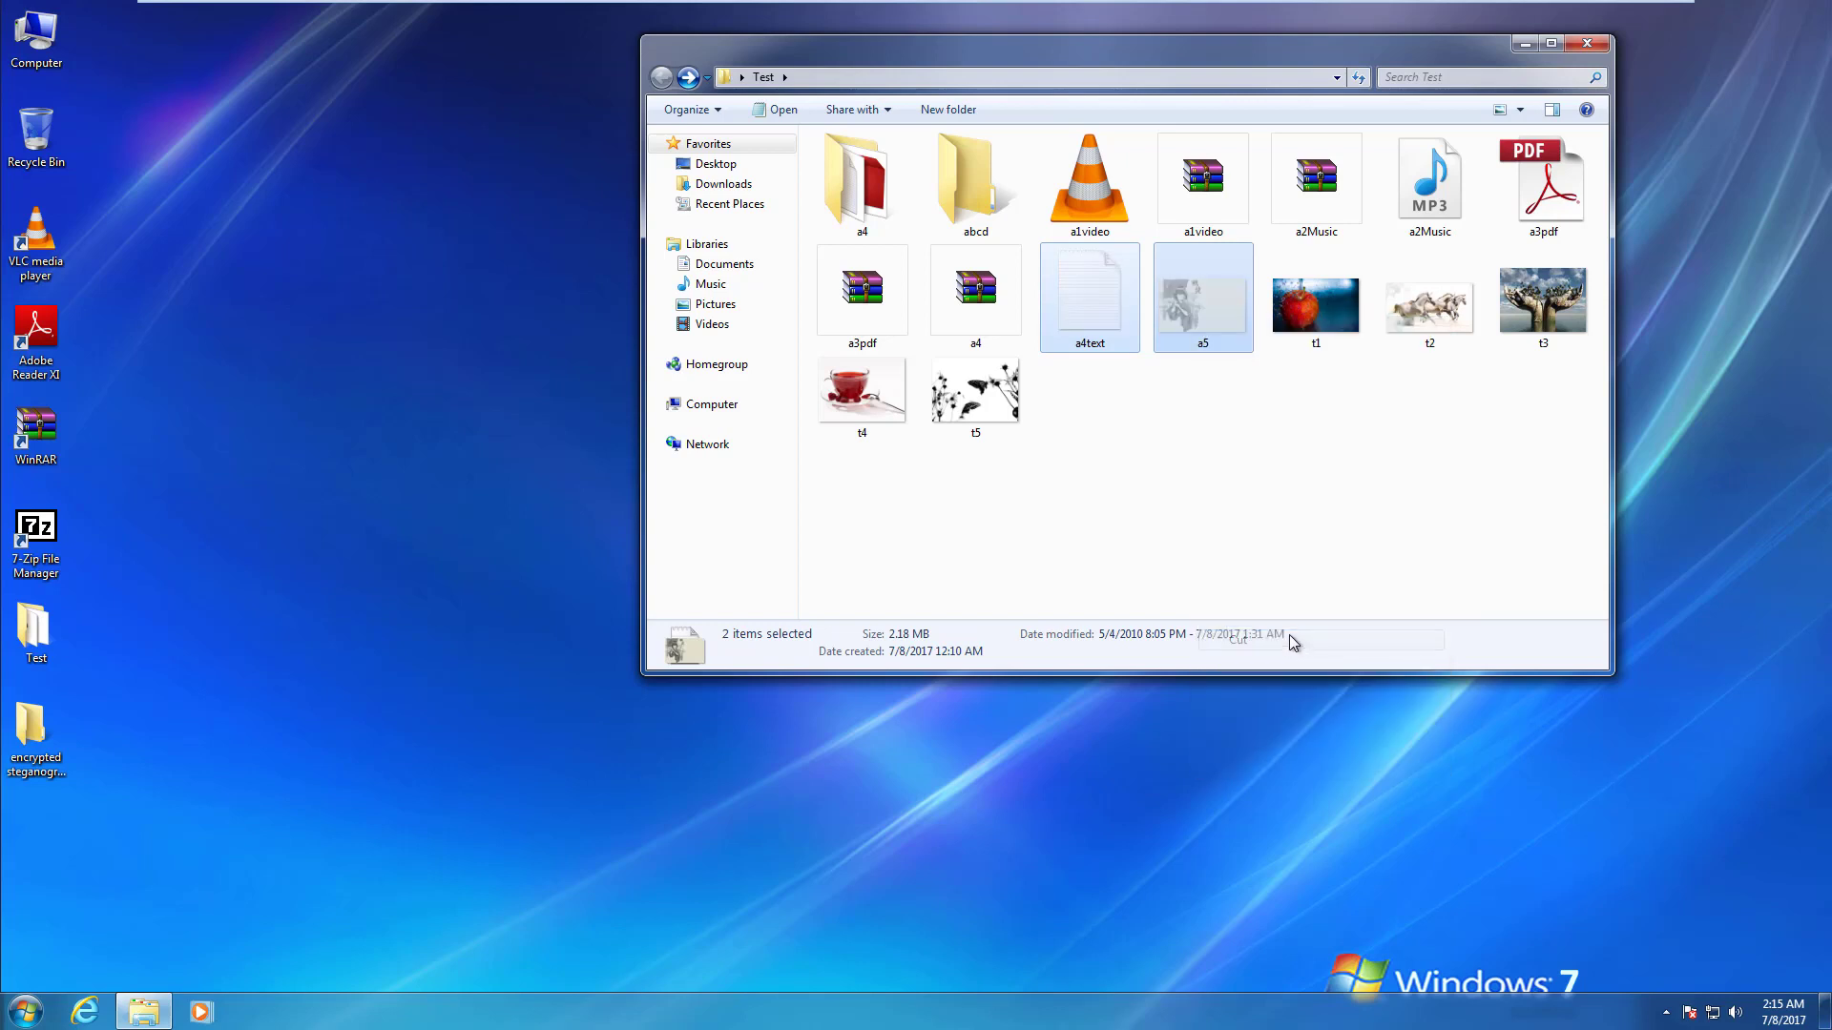
Step: Paste a4text and a5 into abcd and show them as large icons
double_click(984, 180)
right_click(997, 216)
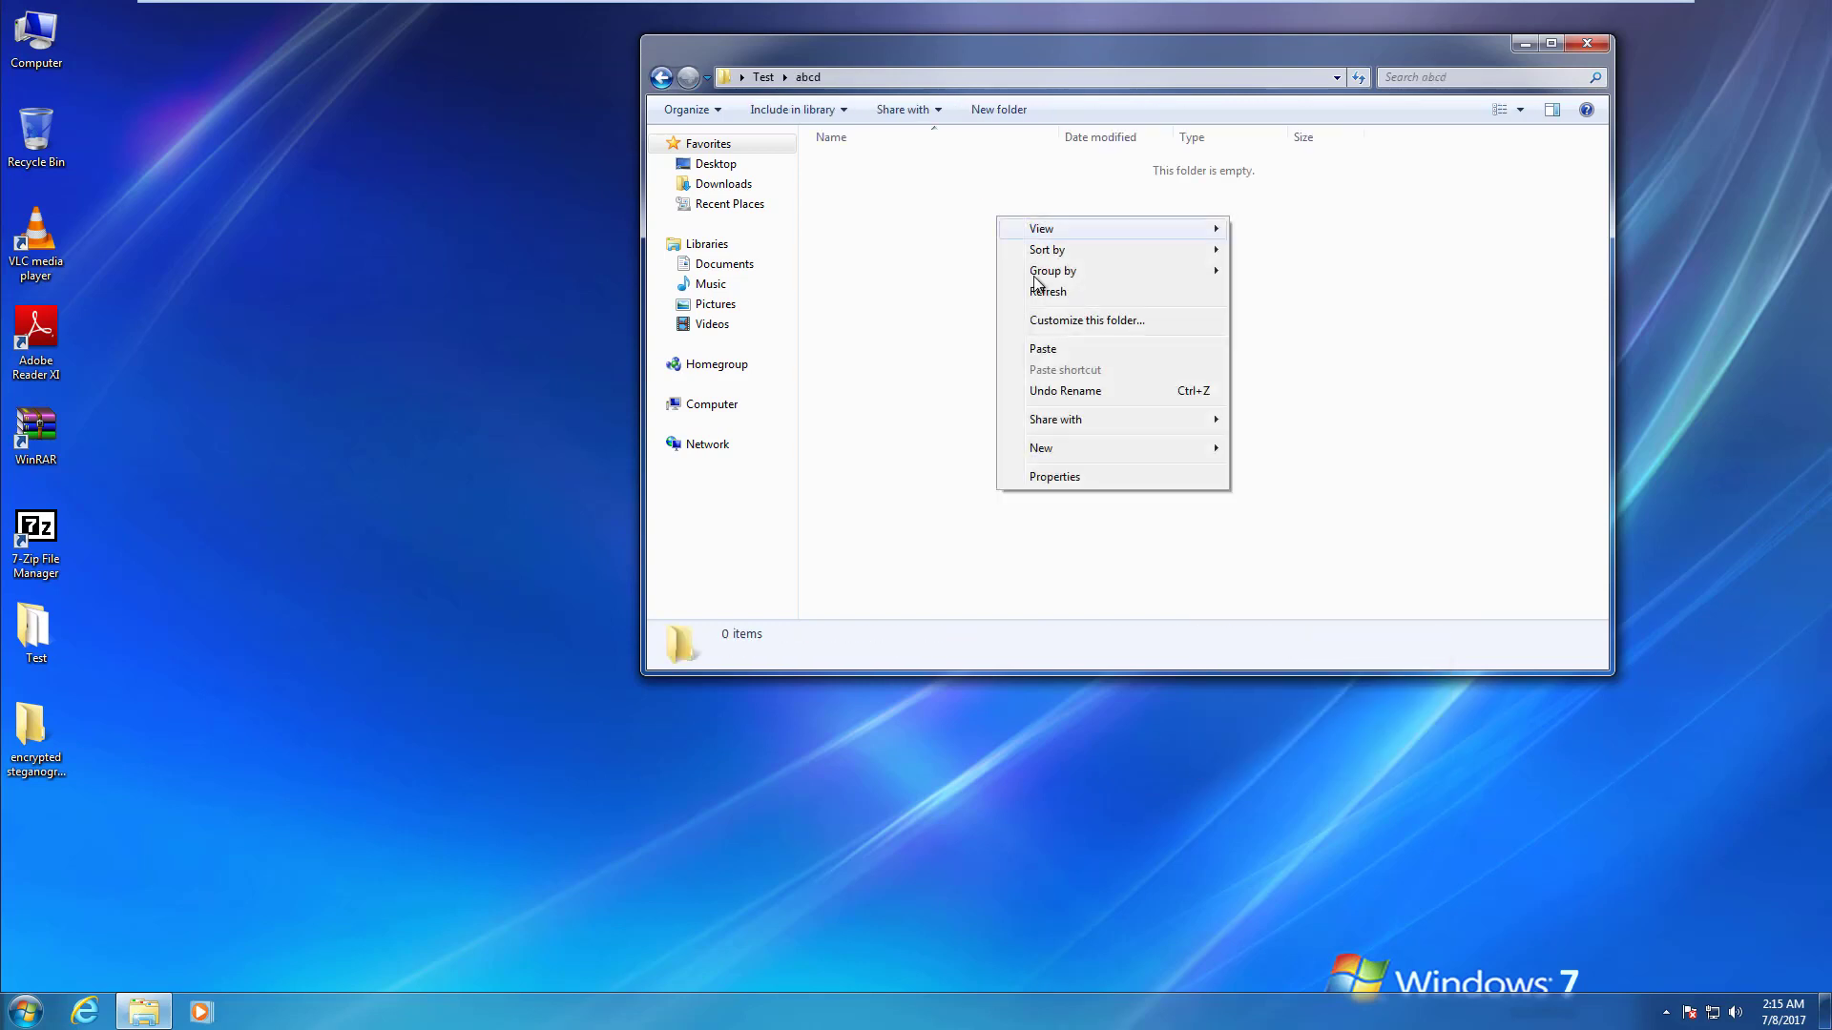
click(1067, 348)
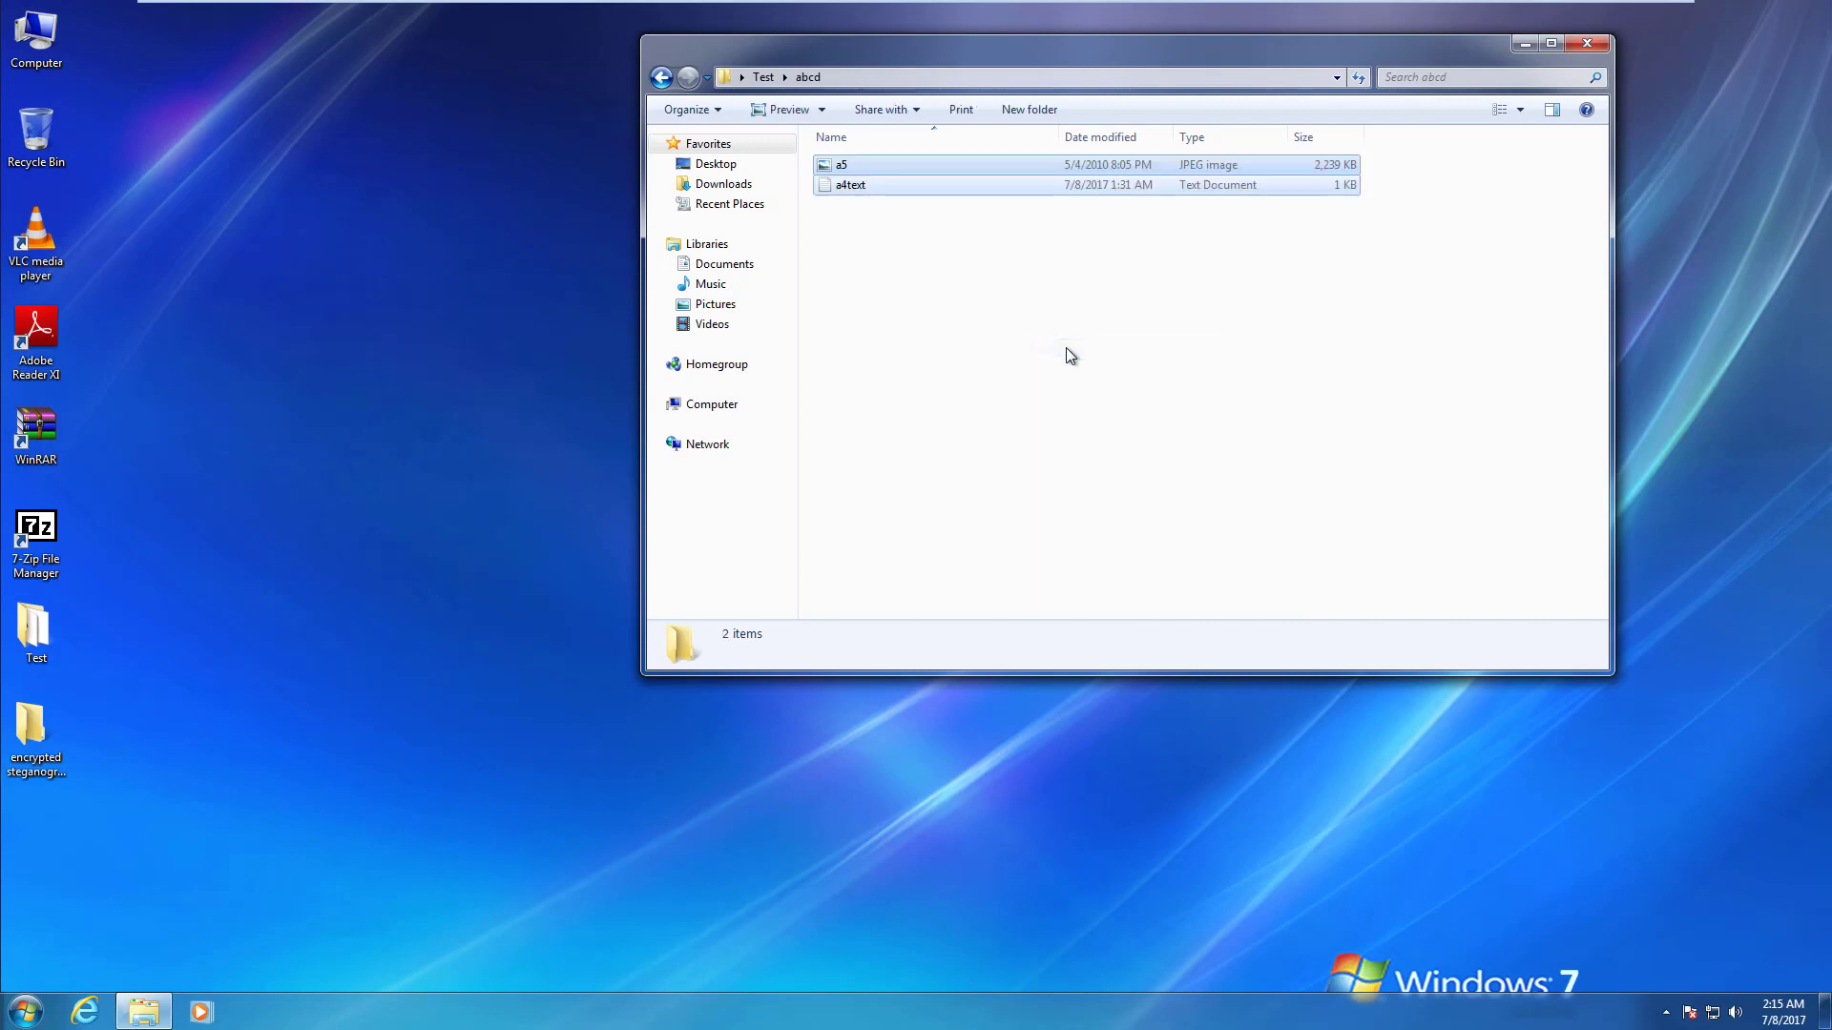
click(1520, 109)
drag(1521, 181, 1526, 43)
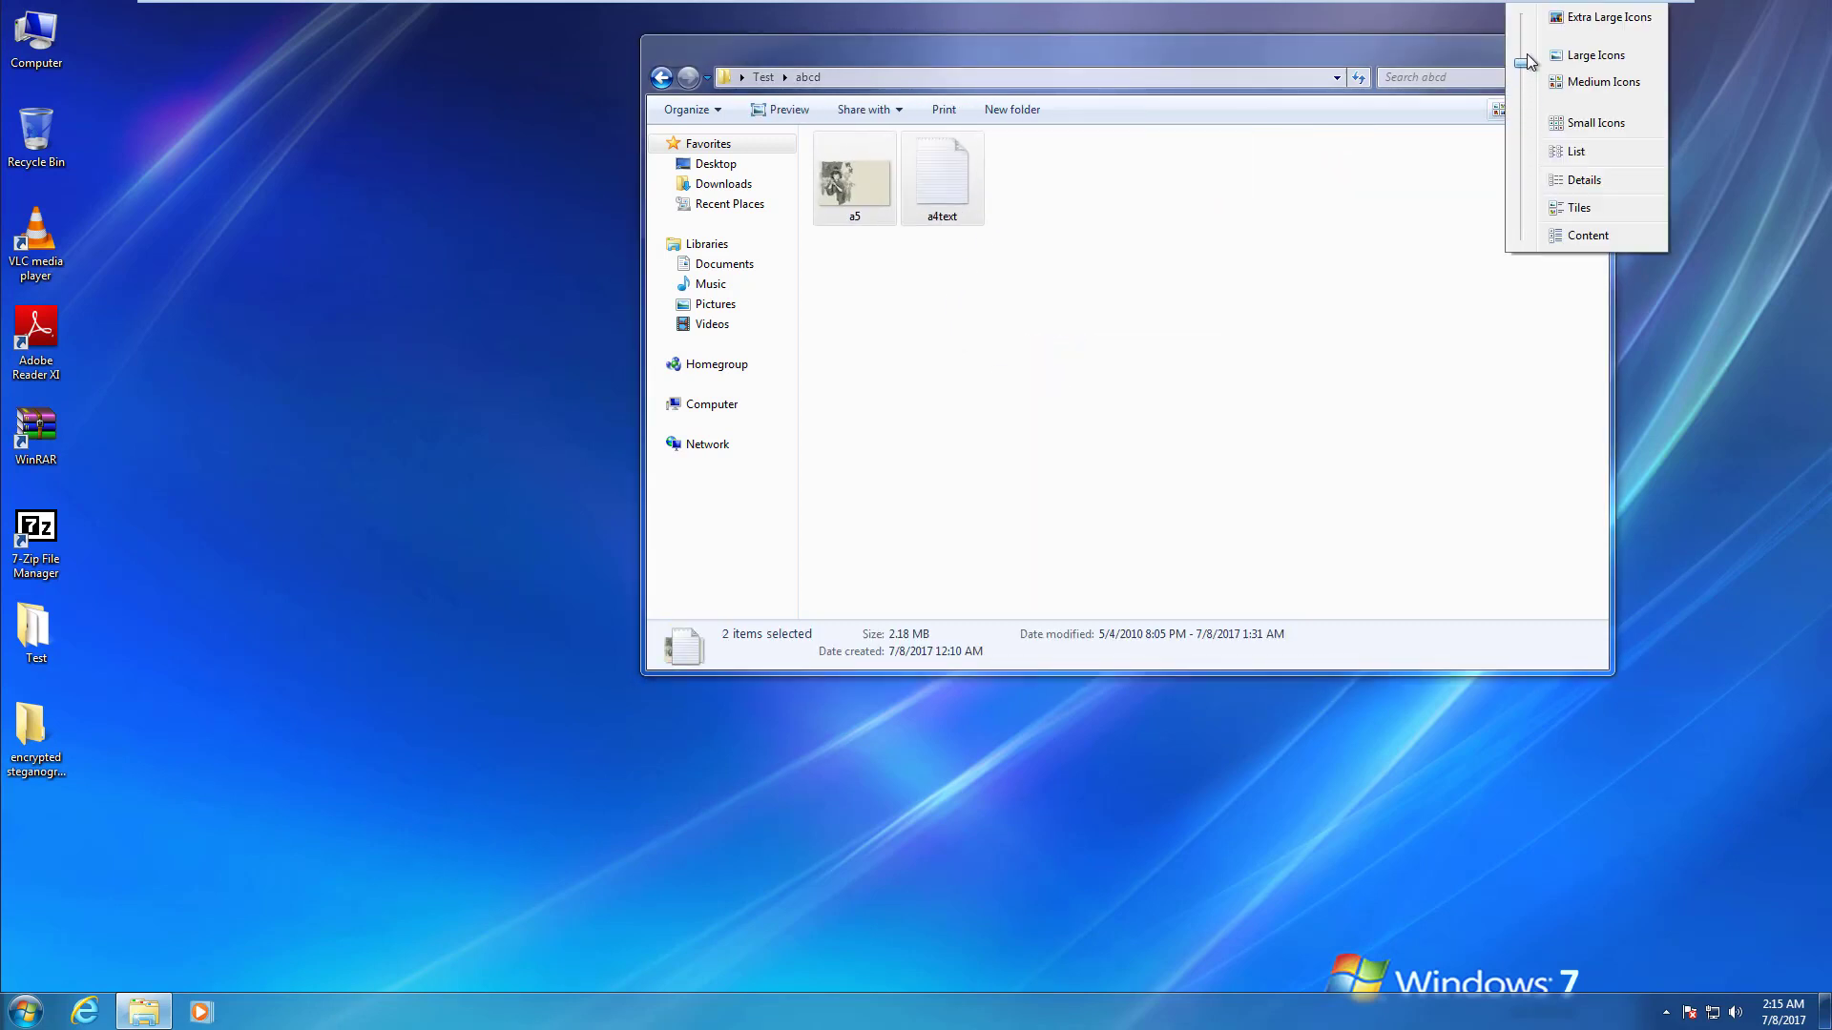
click(1412, 384)
click(1013, 419)
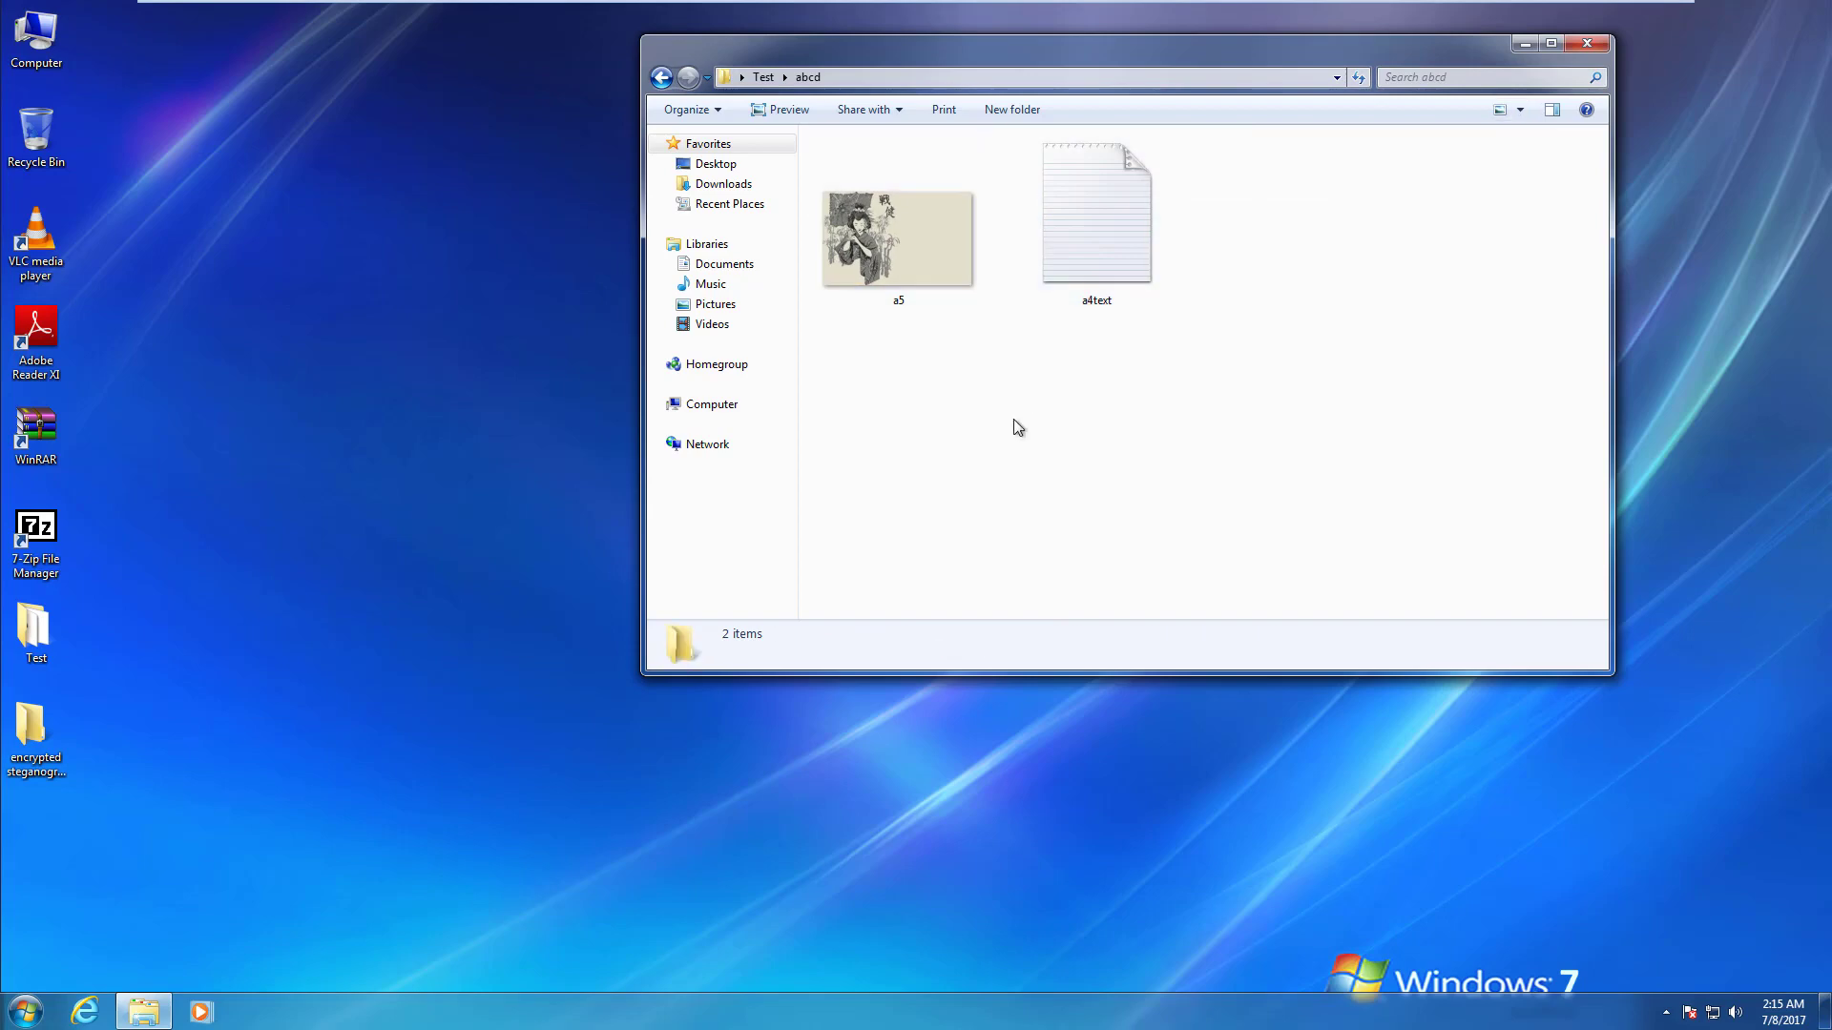
Step: View the a4text note in Notepad and the a5 picture in Photo Viewer, then close both
double_click(1102, 214)
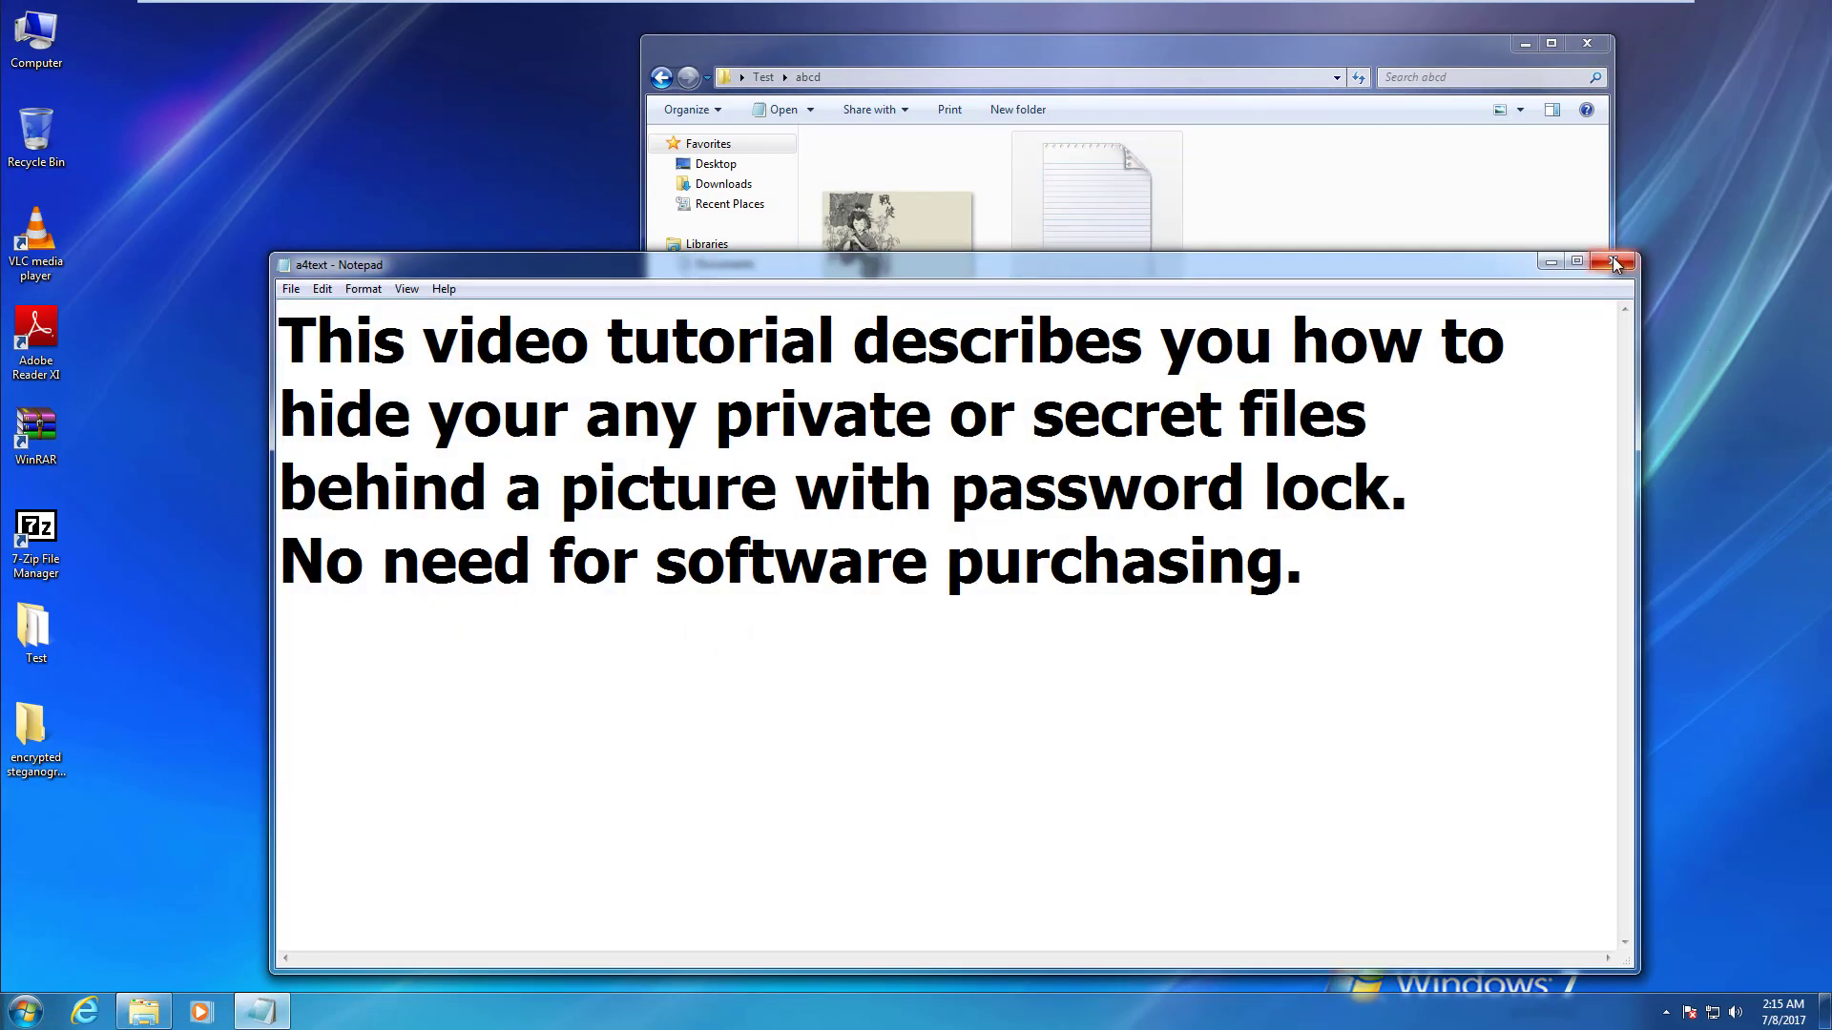
click(1614, 259)
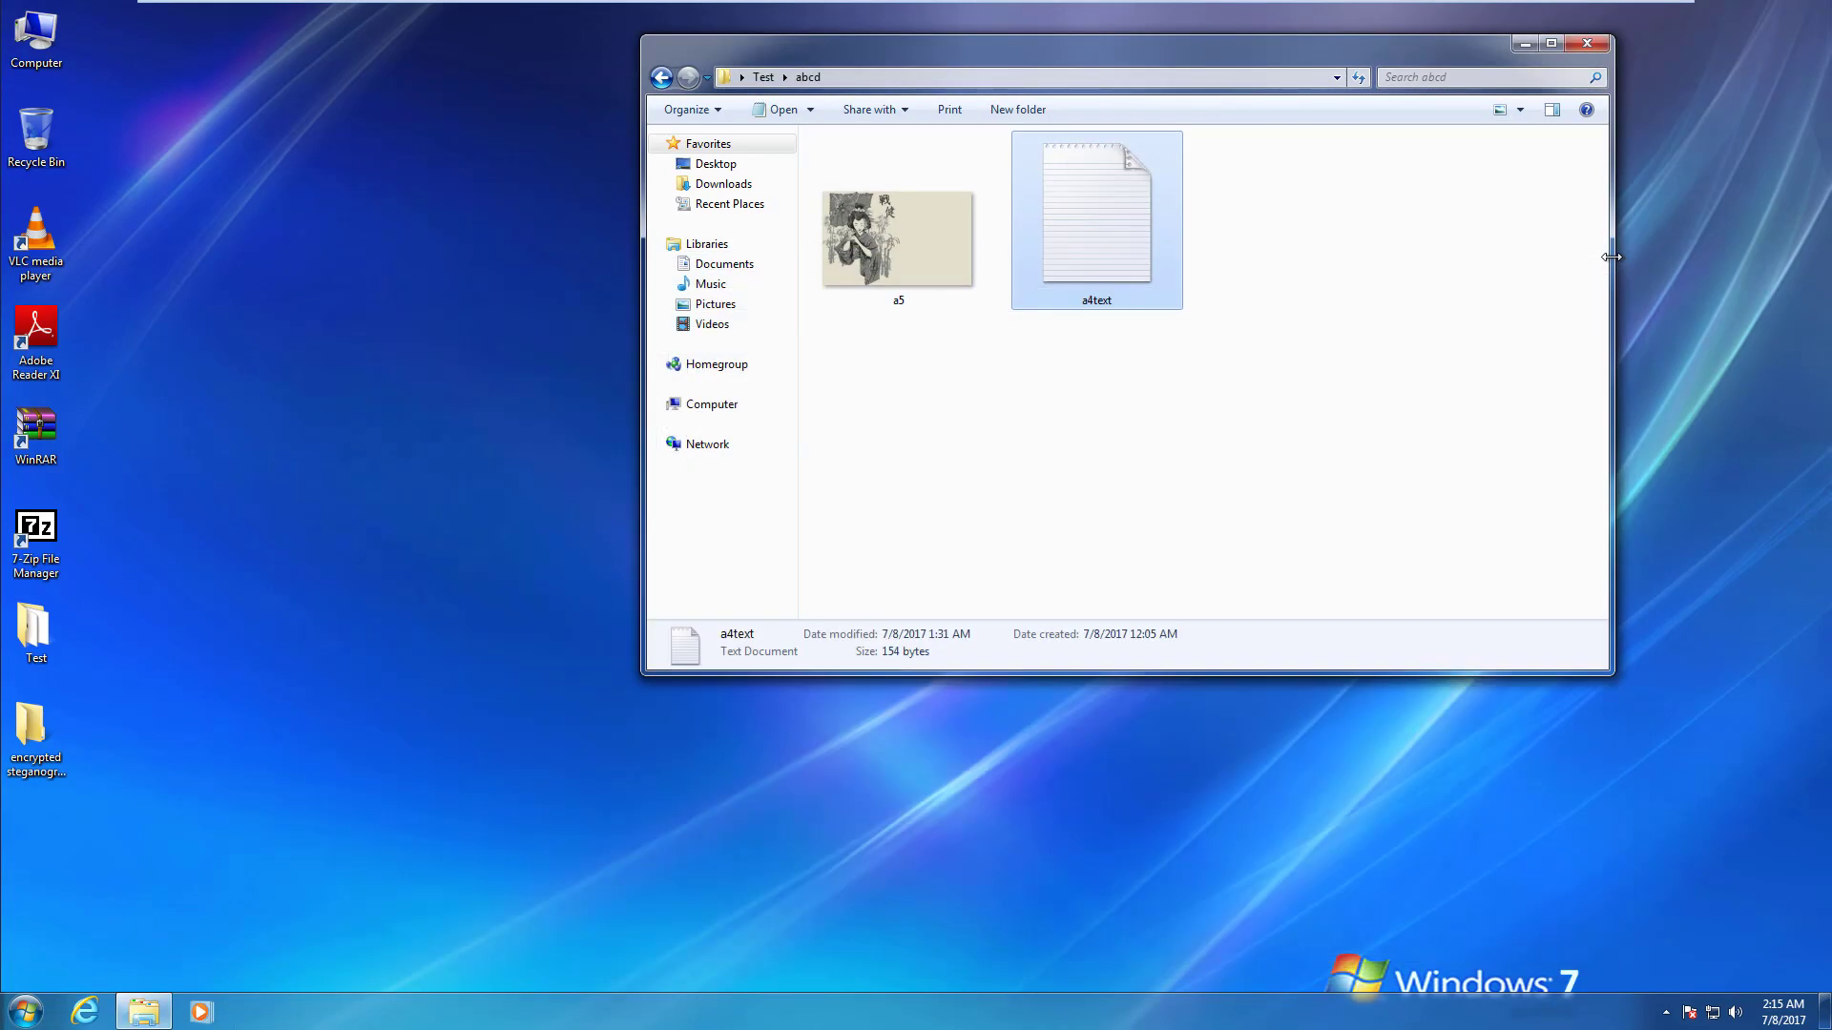
double_click(891, 254)
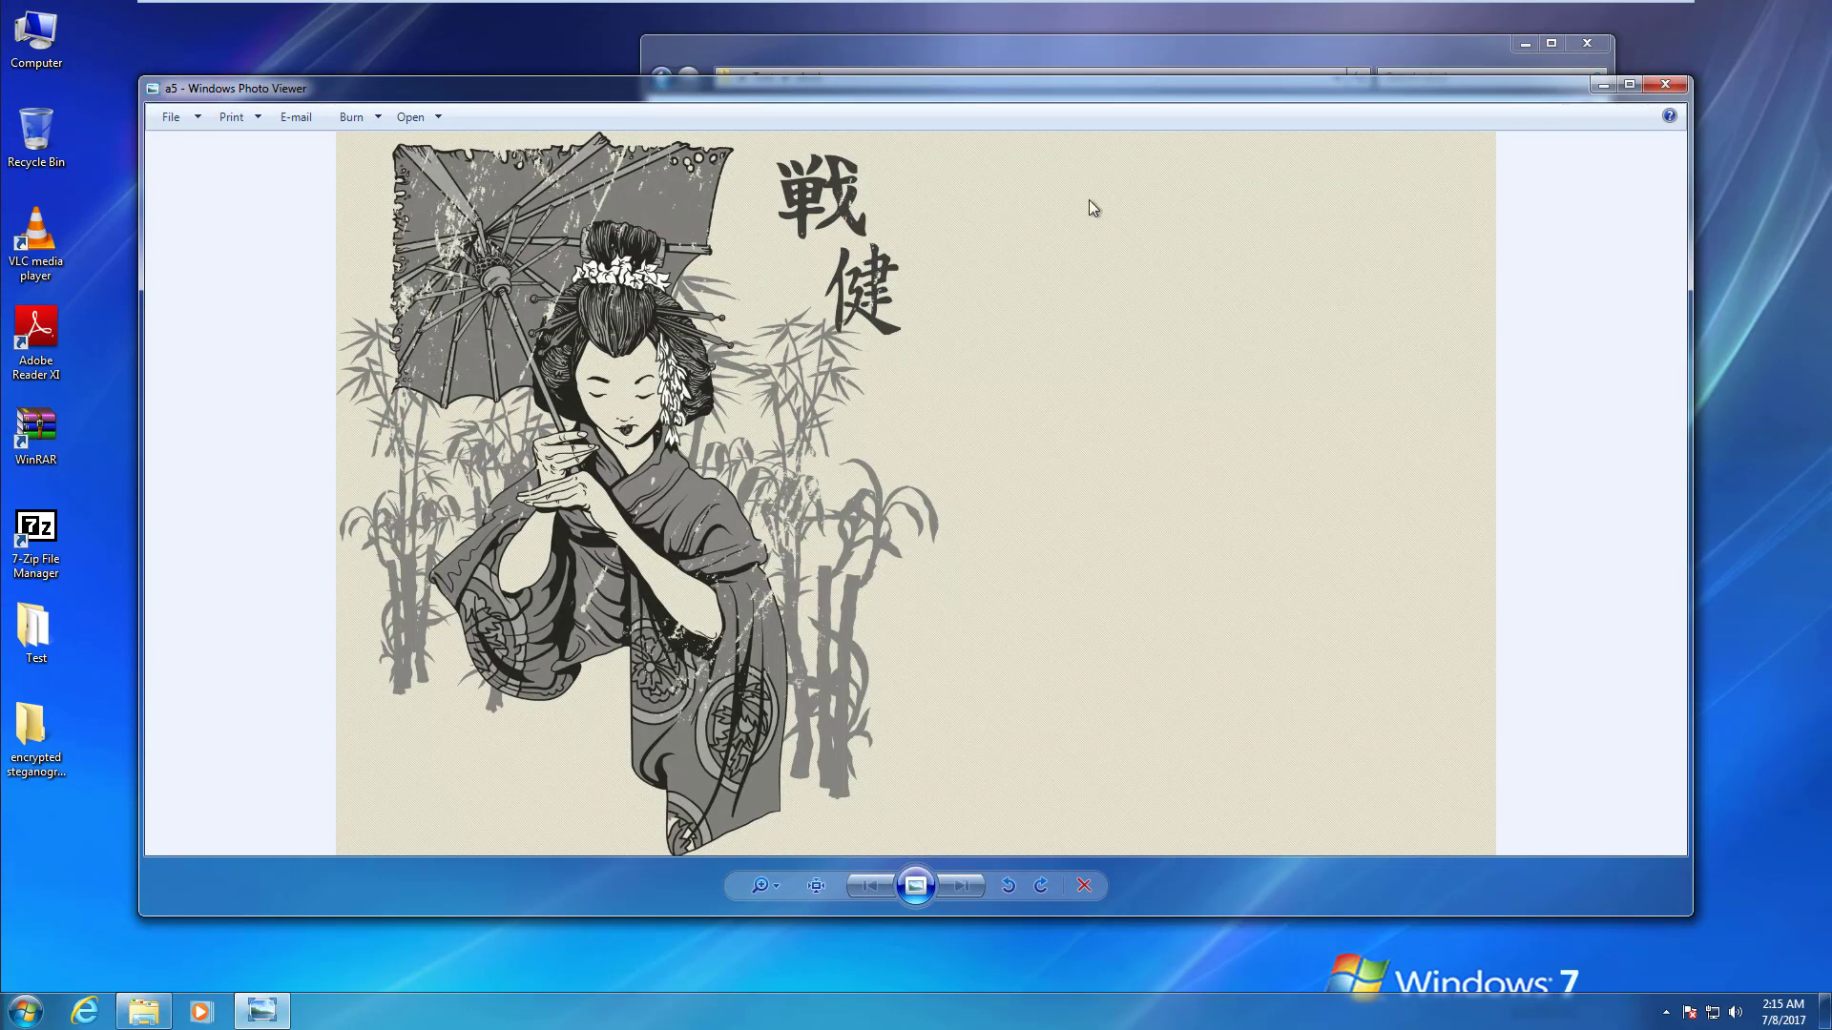
click(1679, 84)
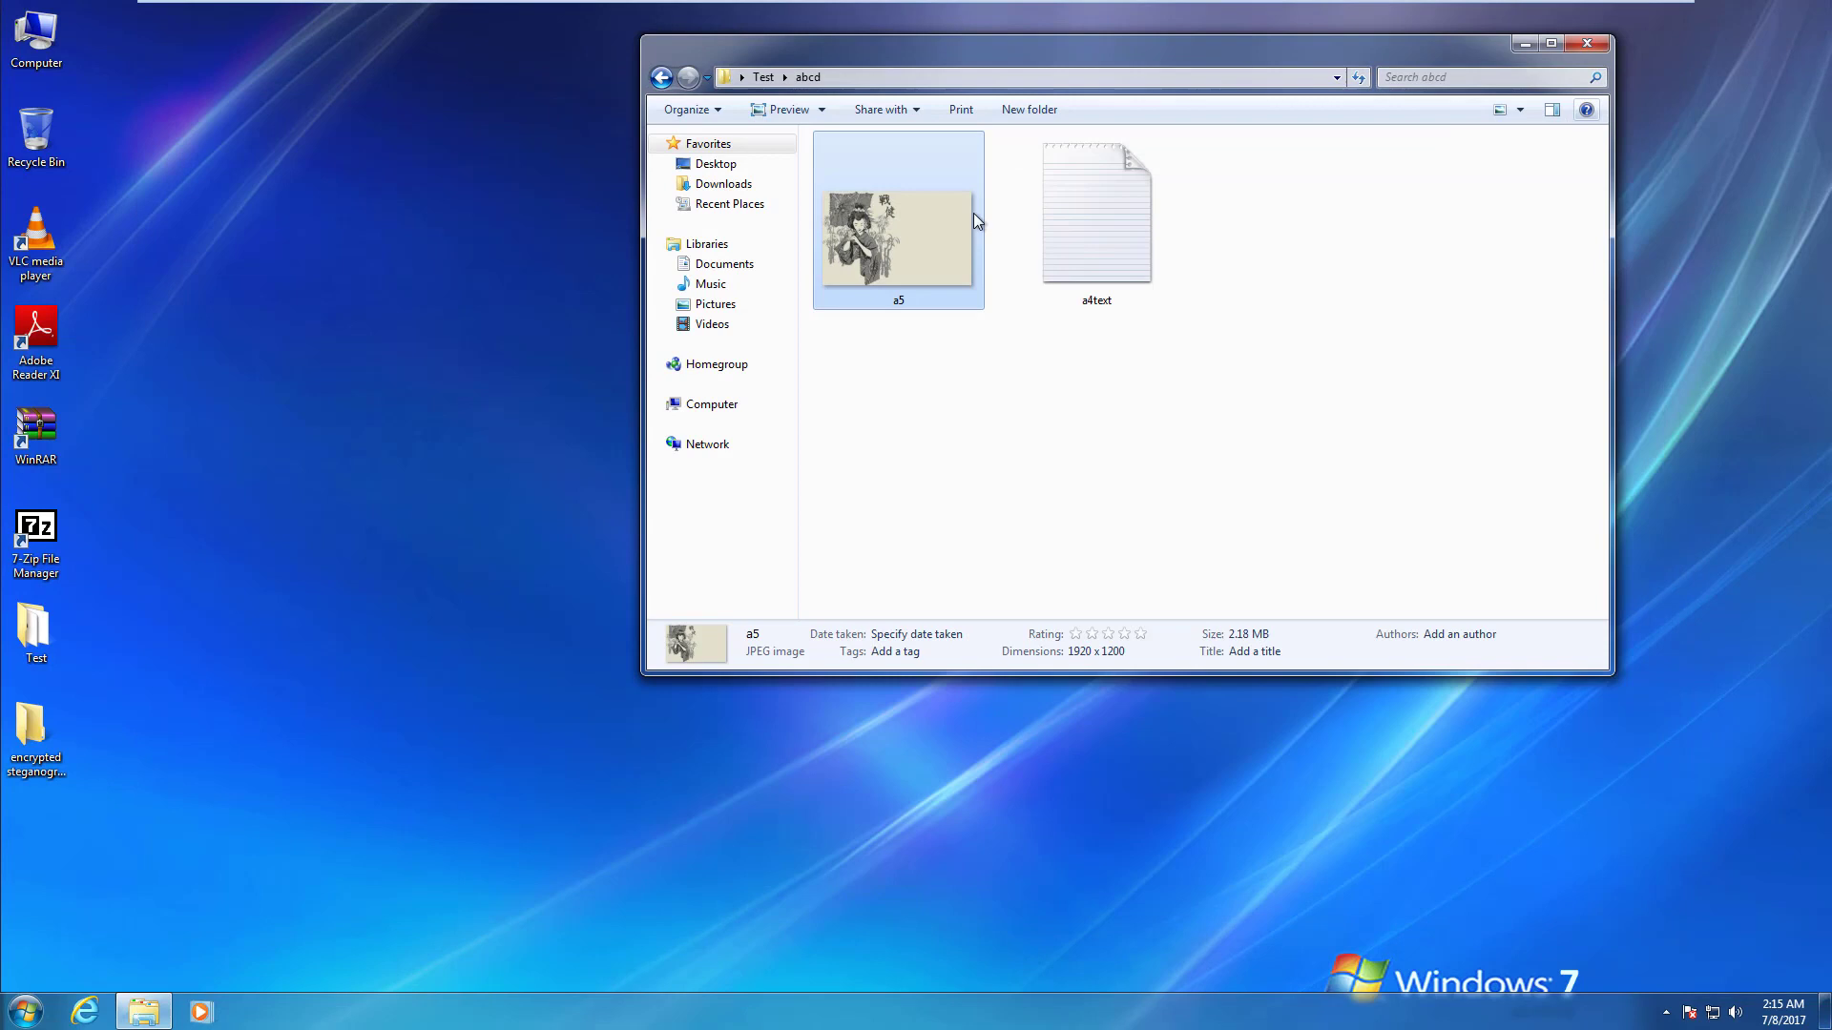
Step: Back in Test, start a WinRAR archive from the abcd folder and go to its password settings
click(662, 78)
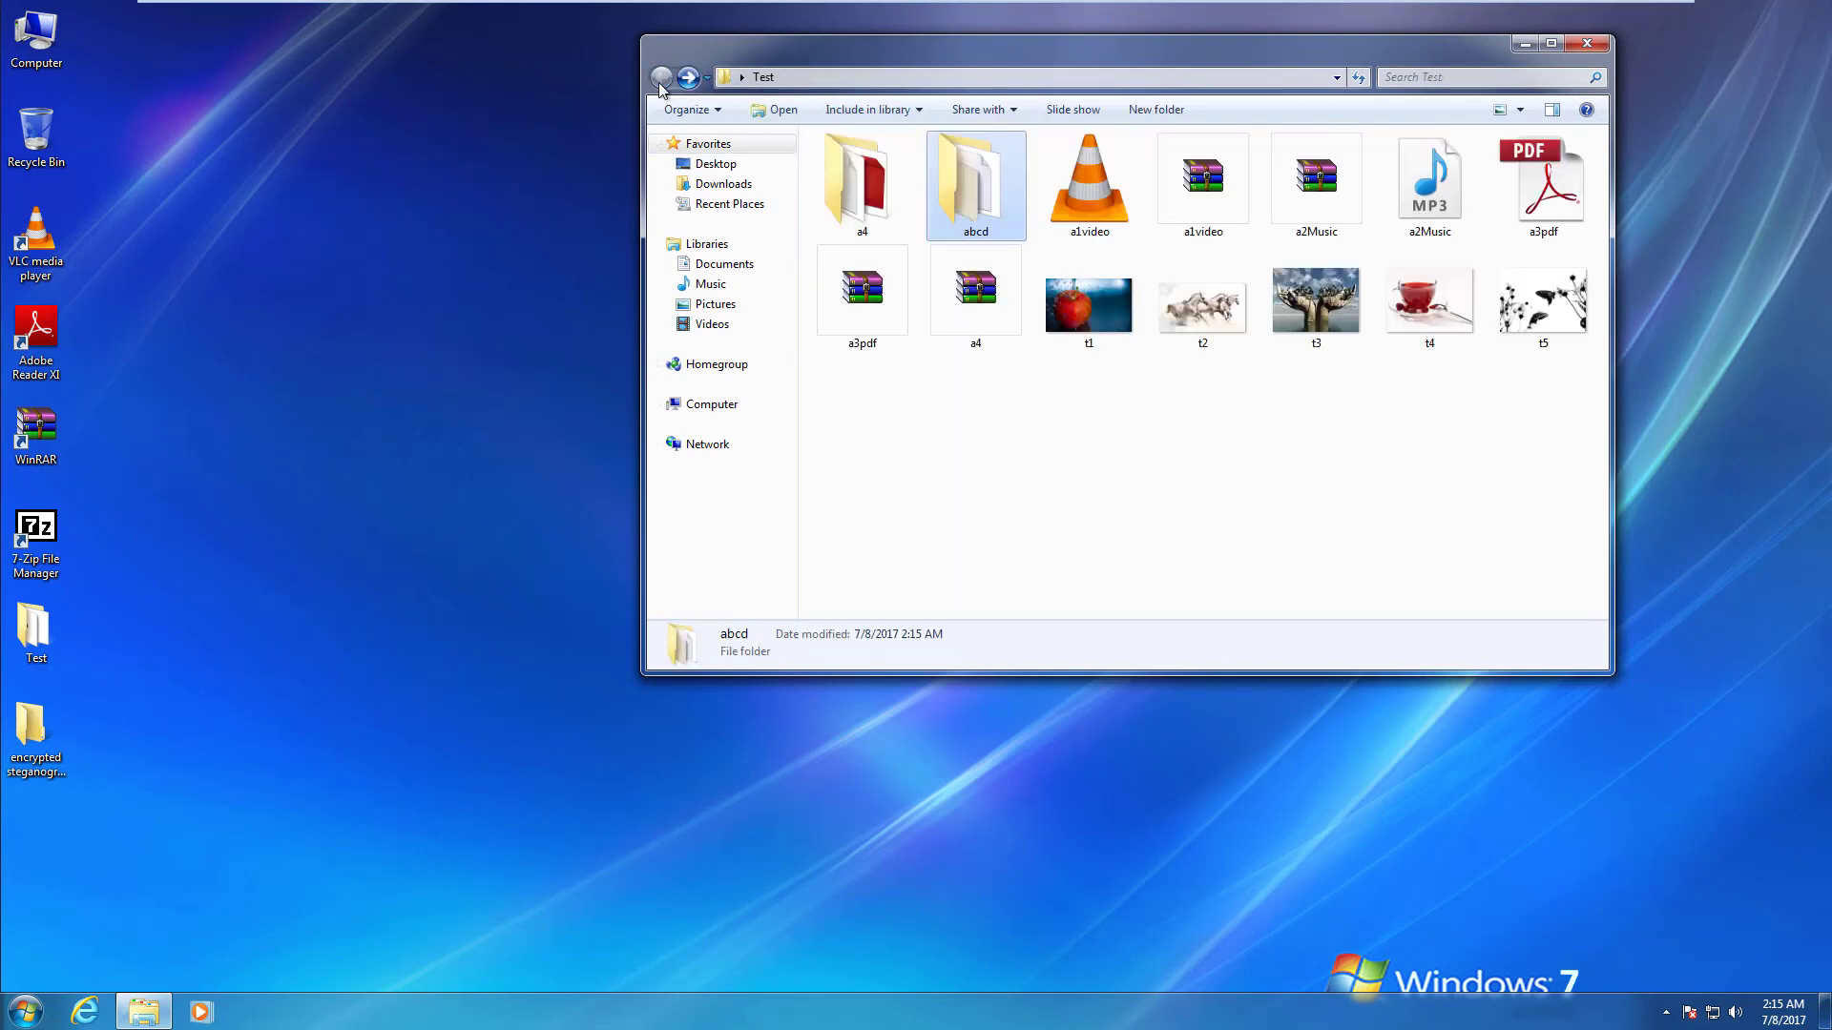
right_click(998, 223)
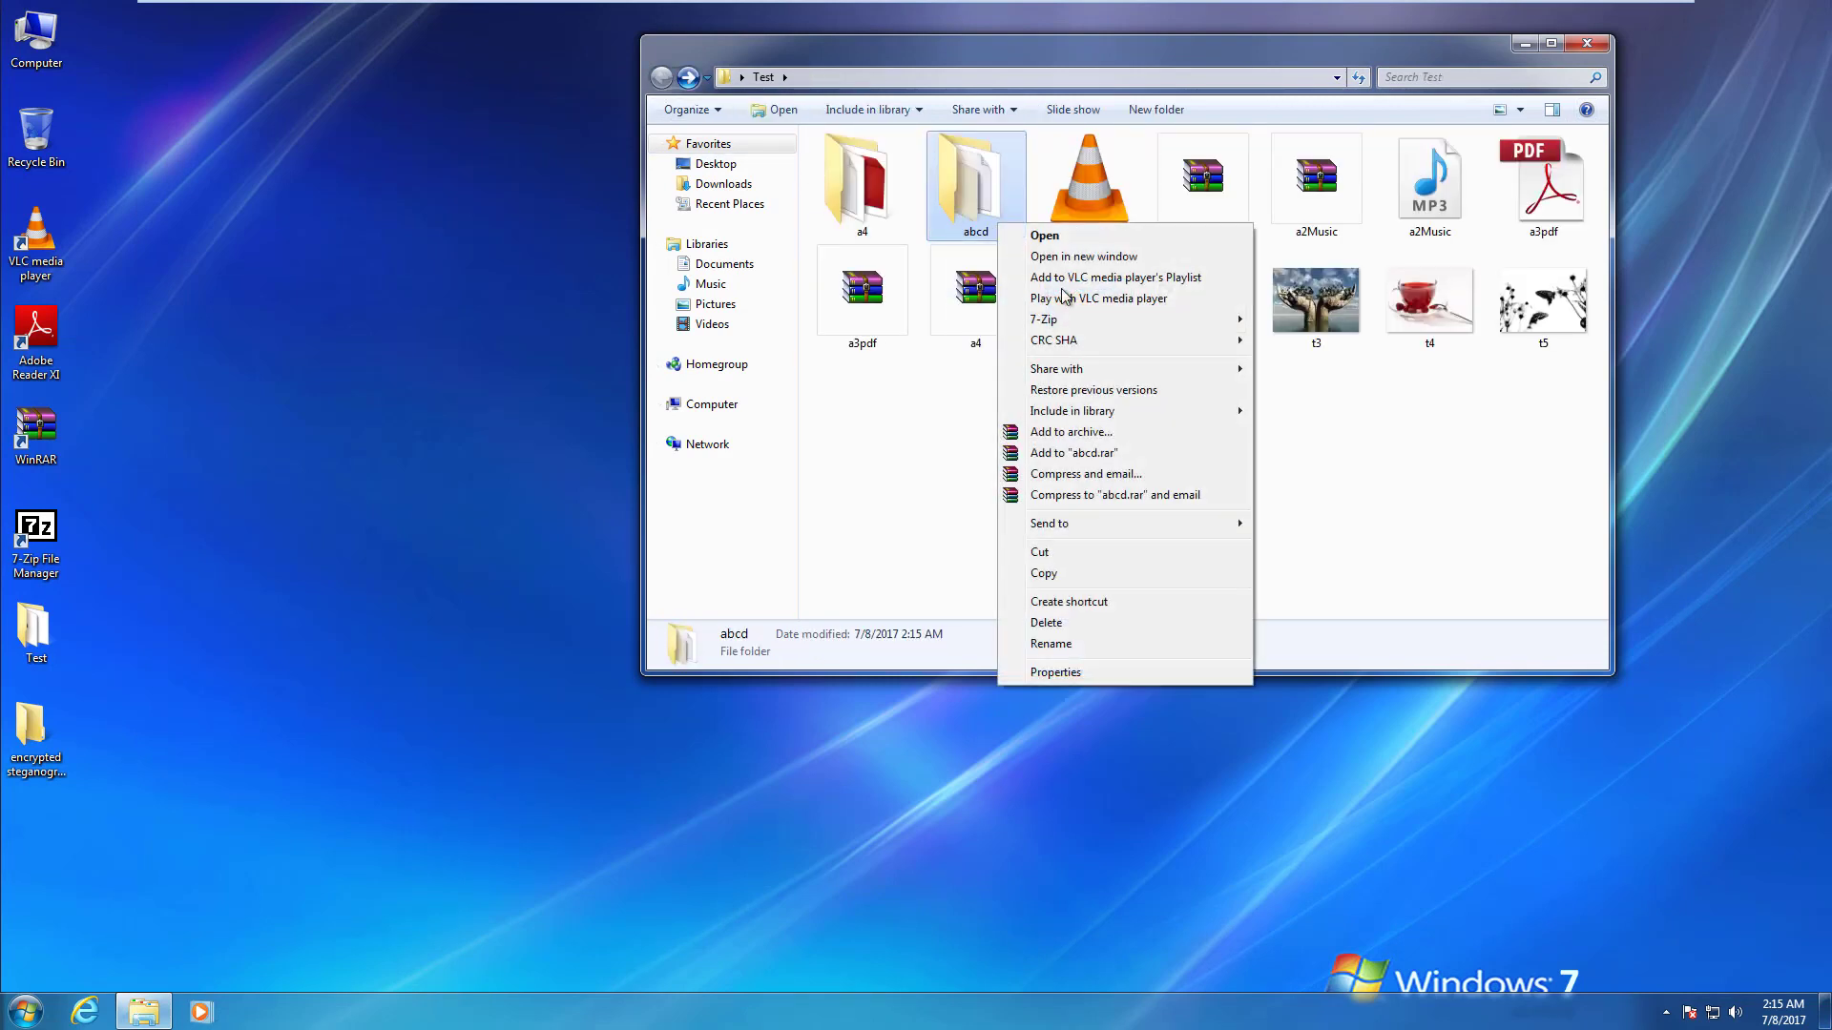
click(1130, 429)
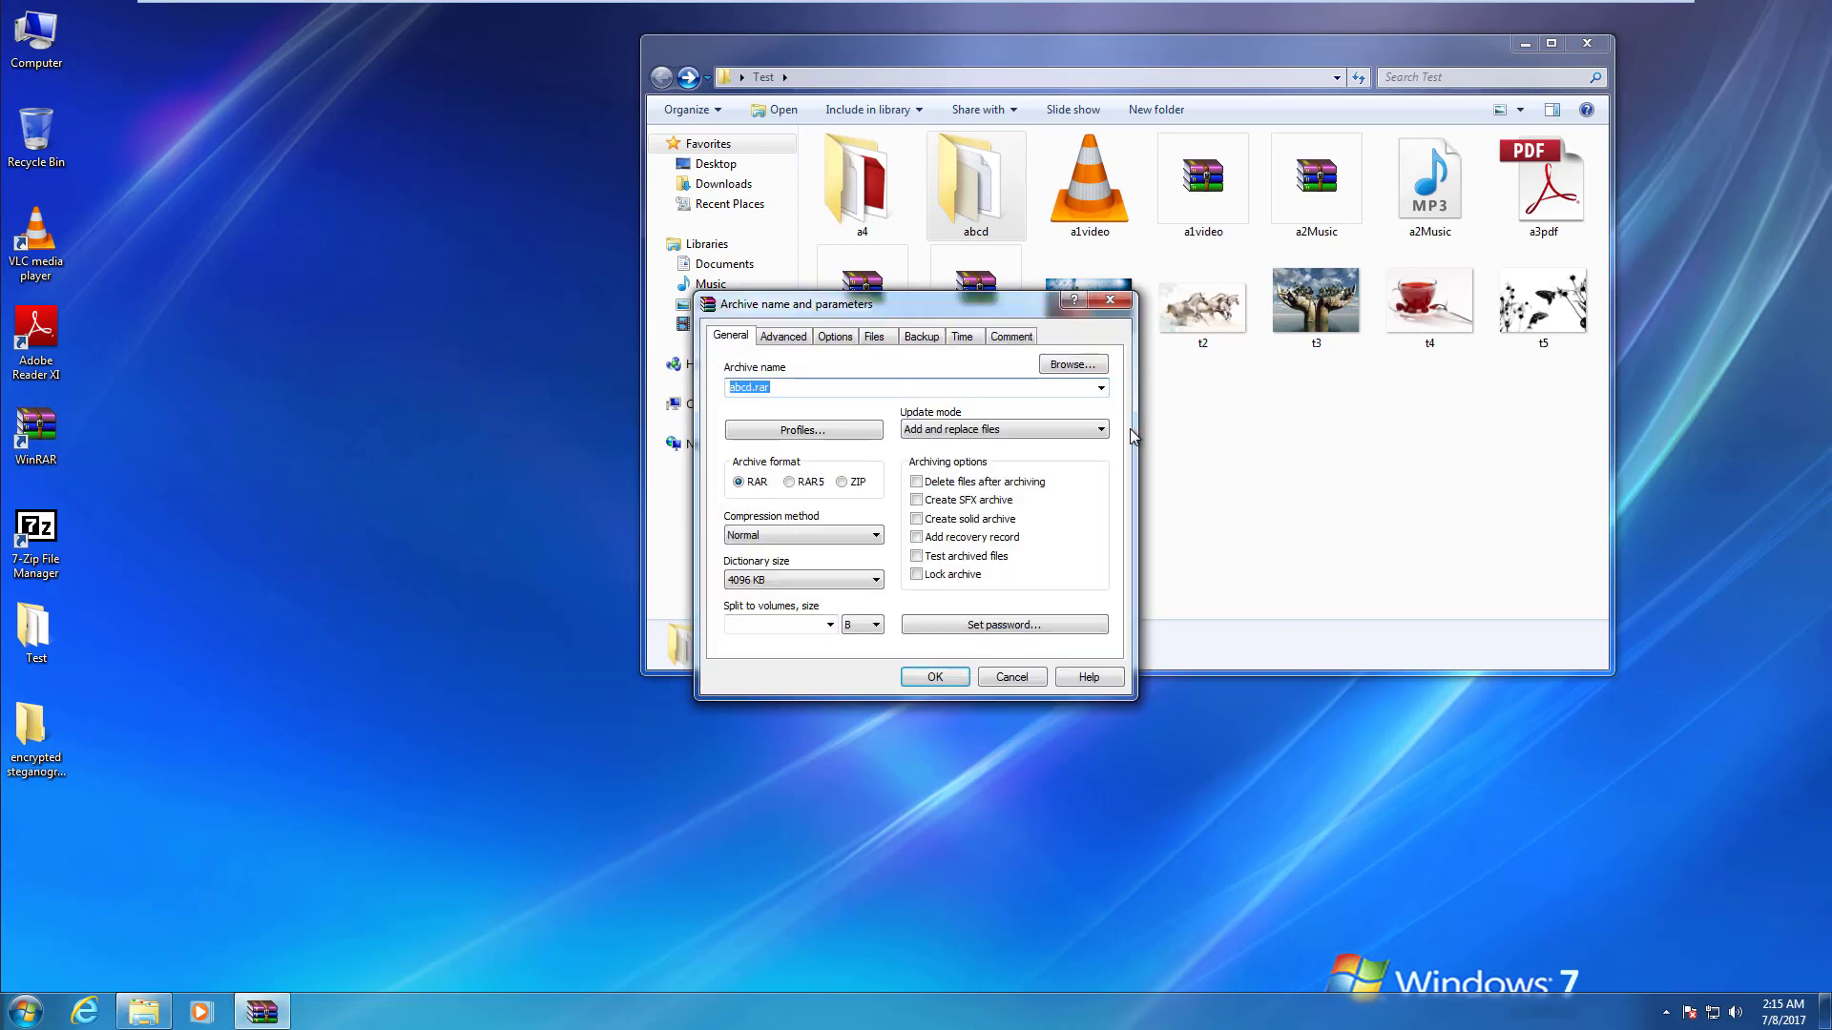
click(969, 627)
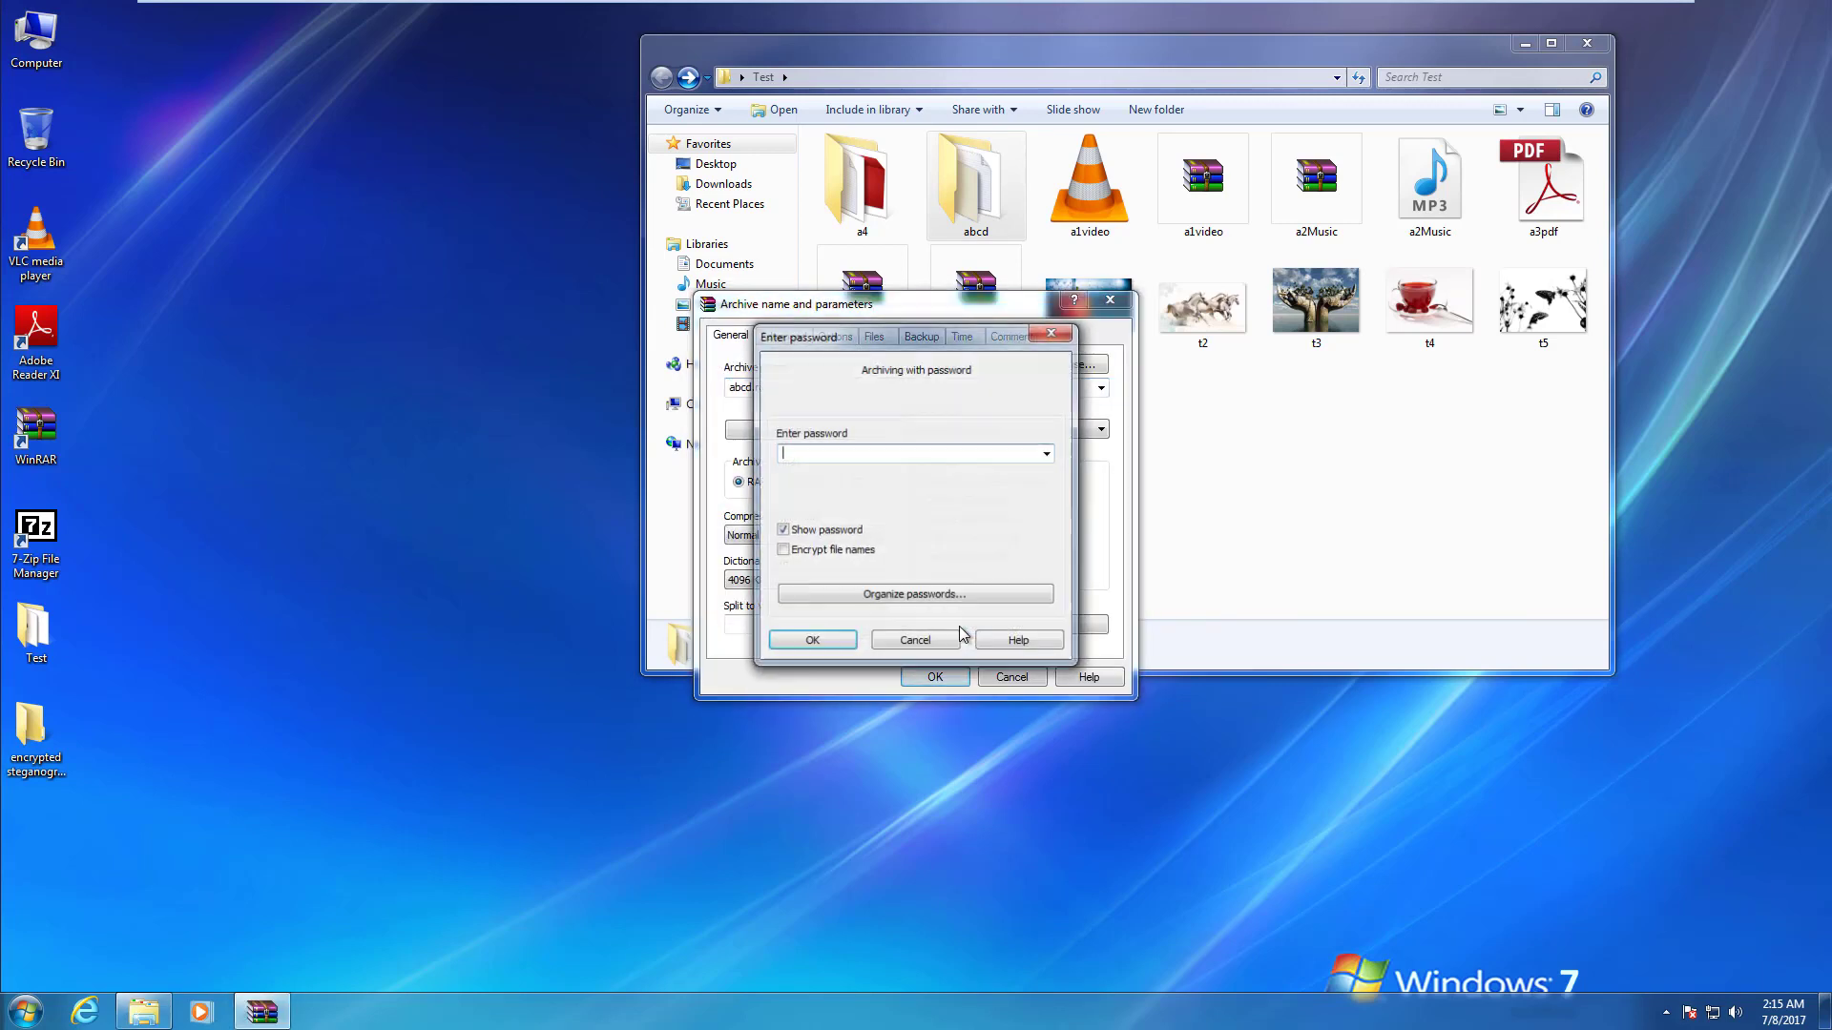
Step: Enter and confirm the password, creating the protected abcd.rar archive
click(782, 531)
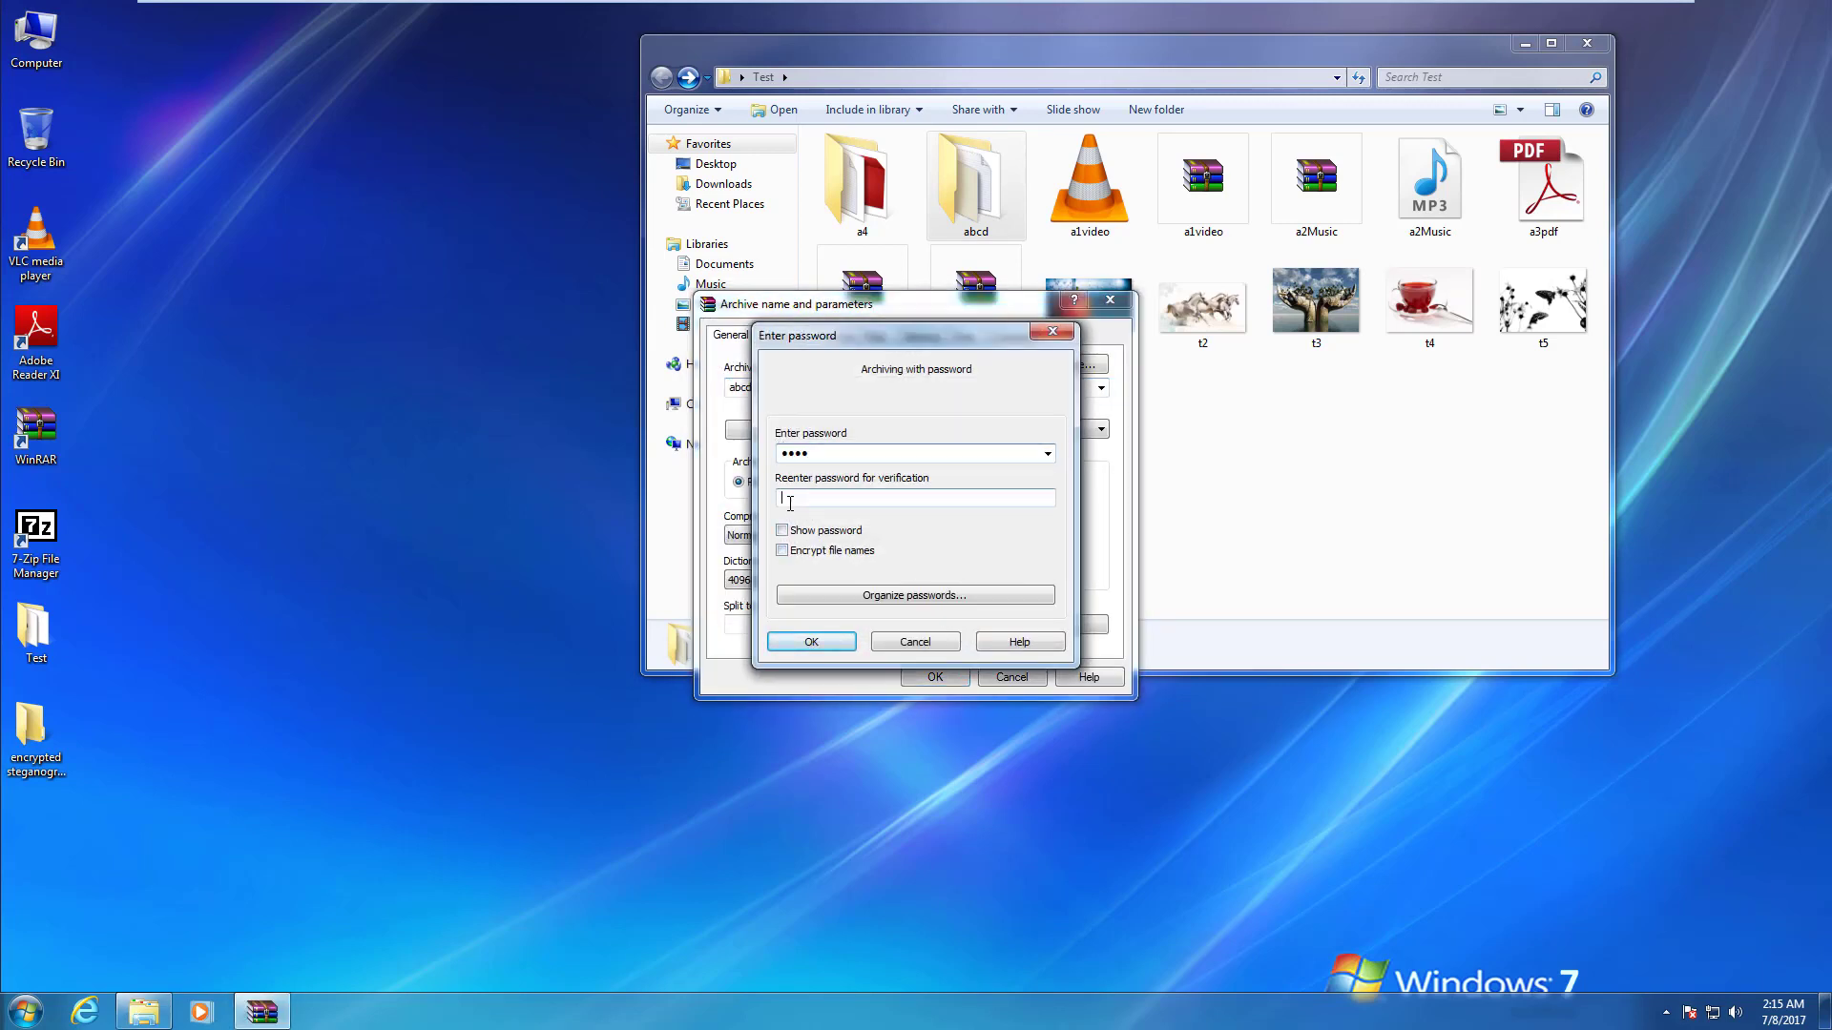
click(790, 503)
click(811, 642)
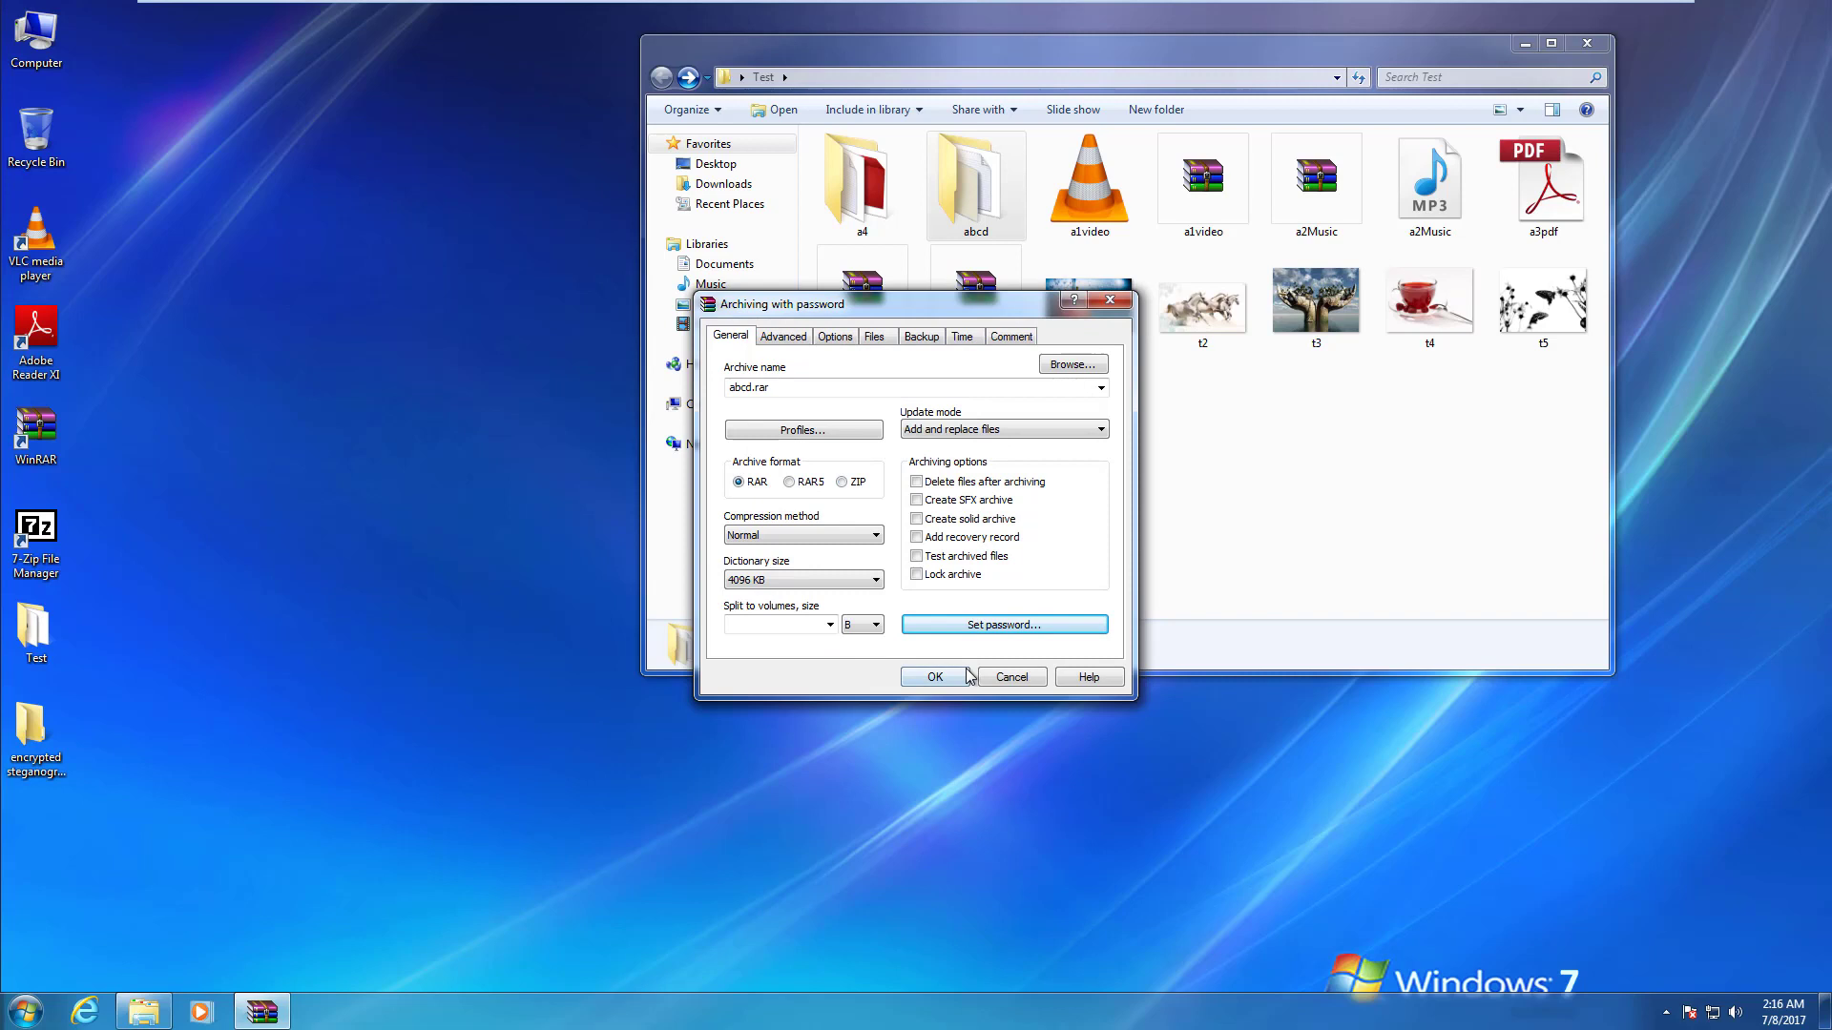
click(935, 677)
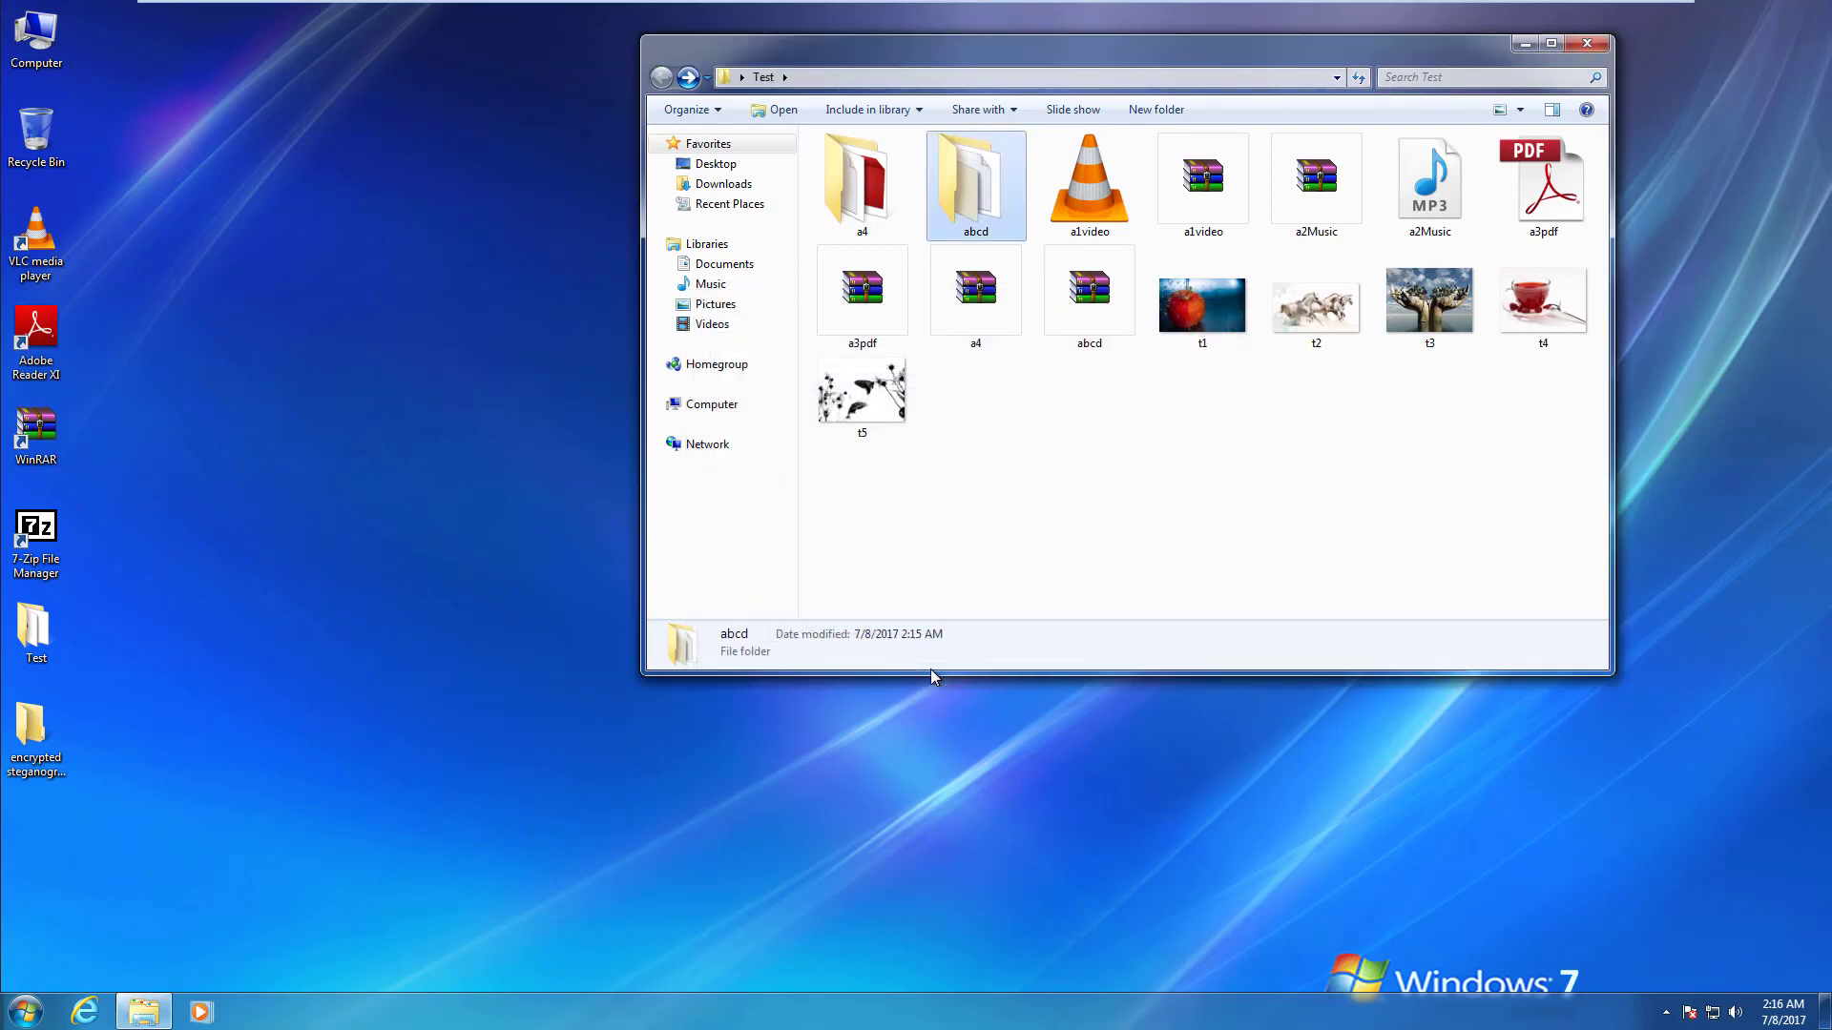
Step: Delete the original a4, abcd, a1video, a2Music and a3pdf items to the Recycle Bin
click(861, 184)
ctrl+click(975, 183)
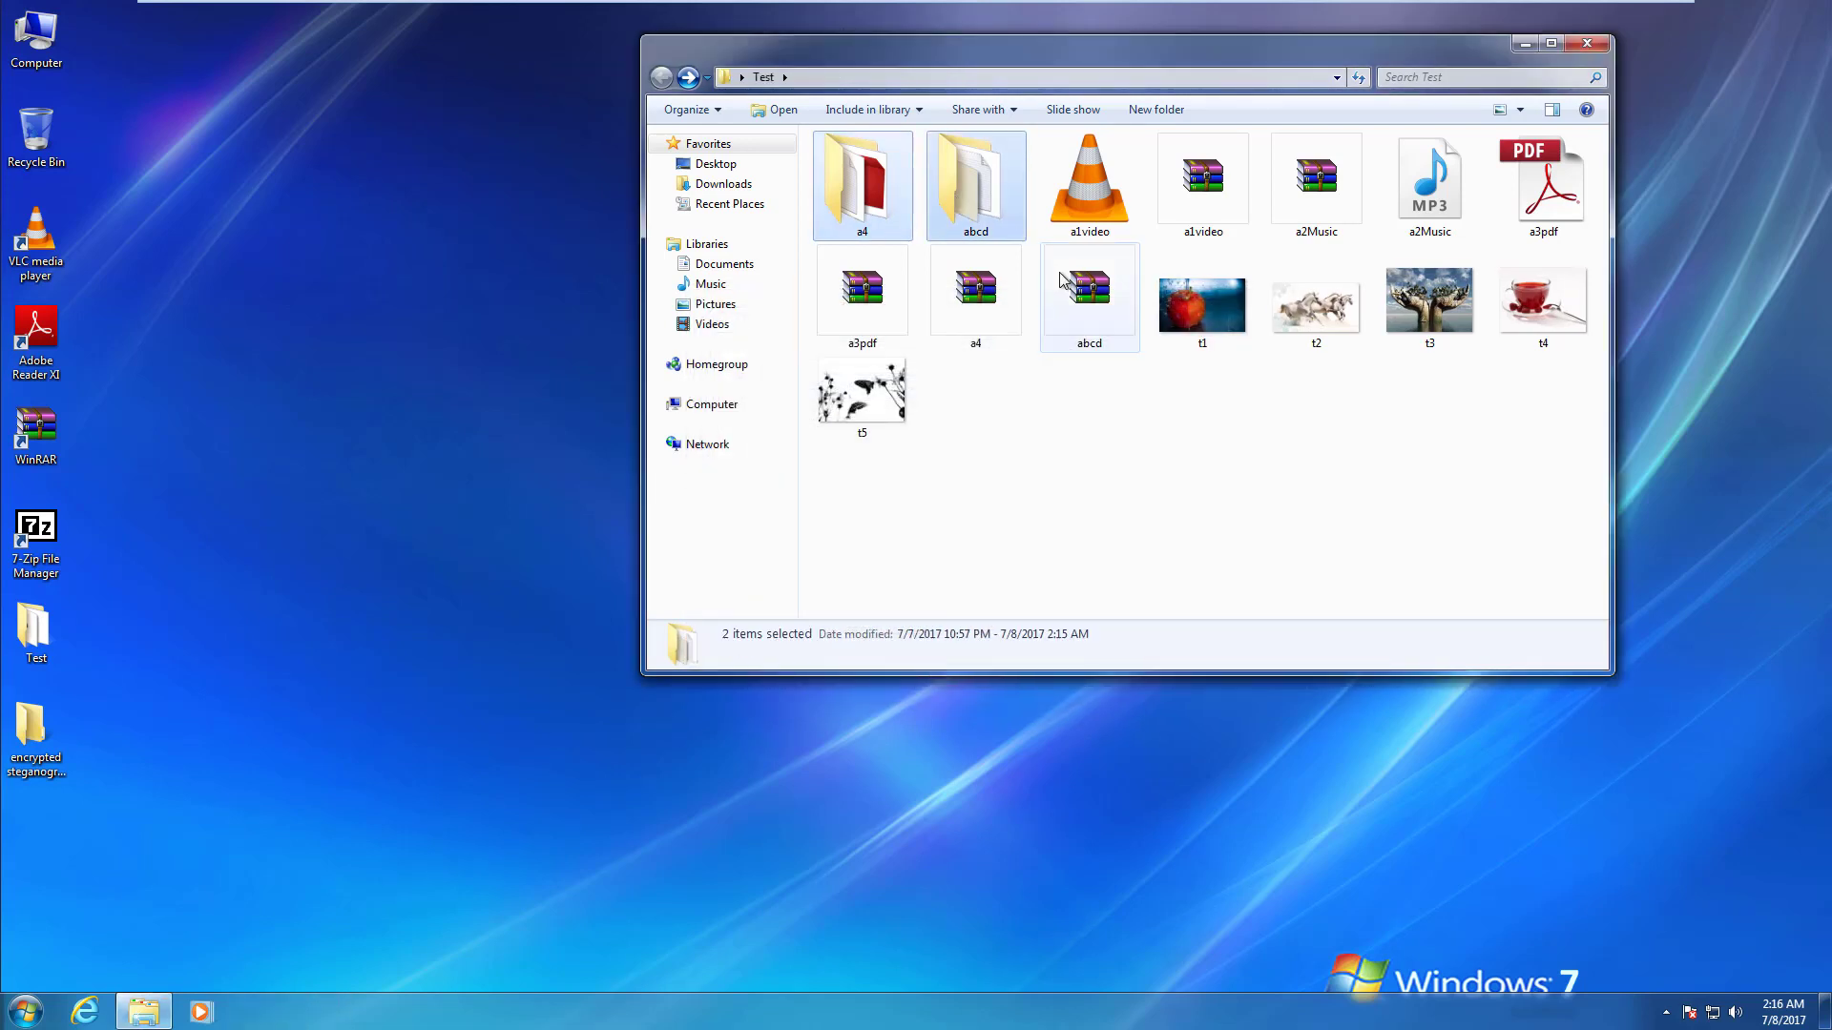
ctrl+click(1100, 198)
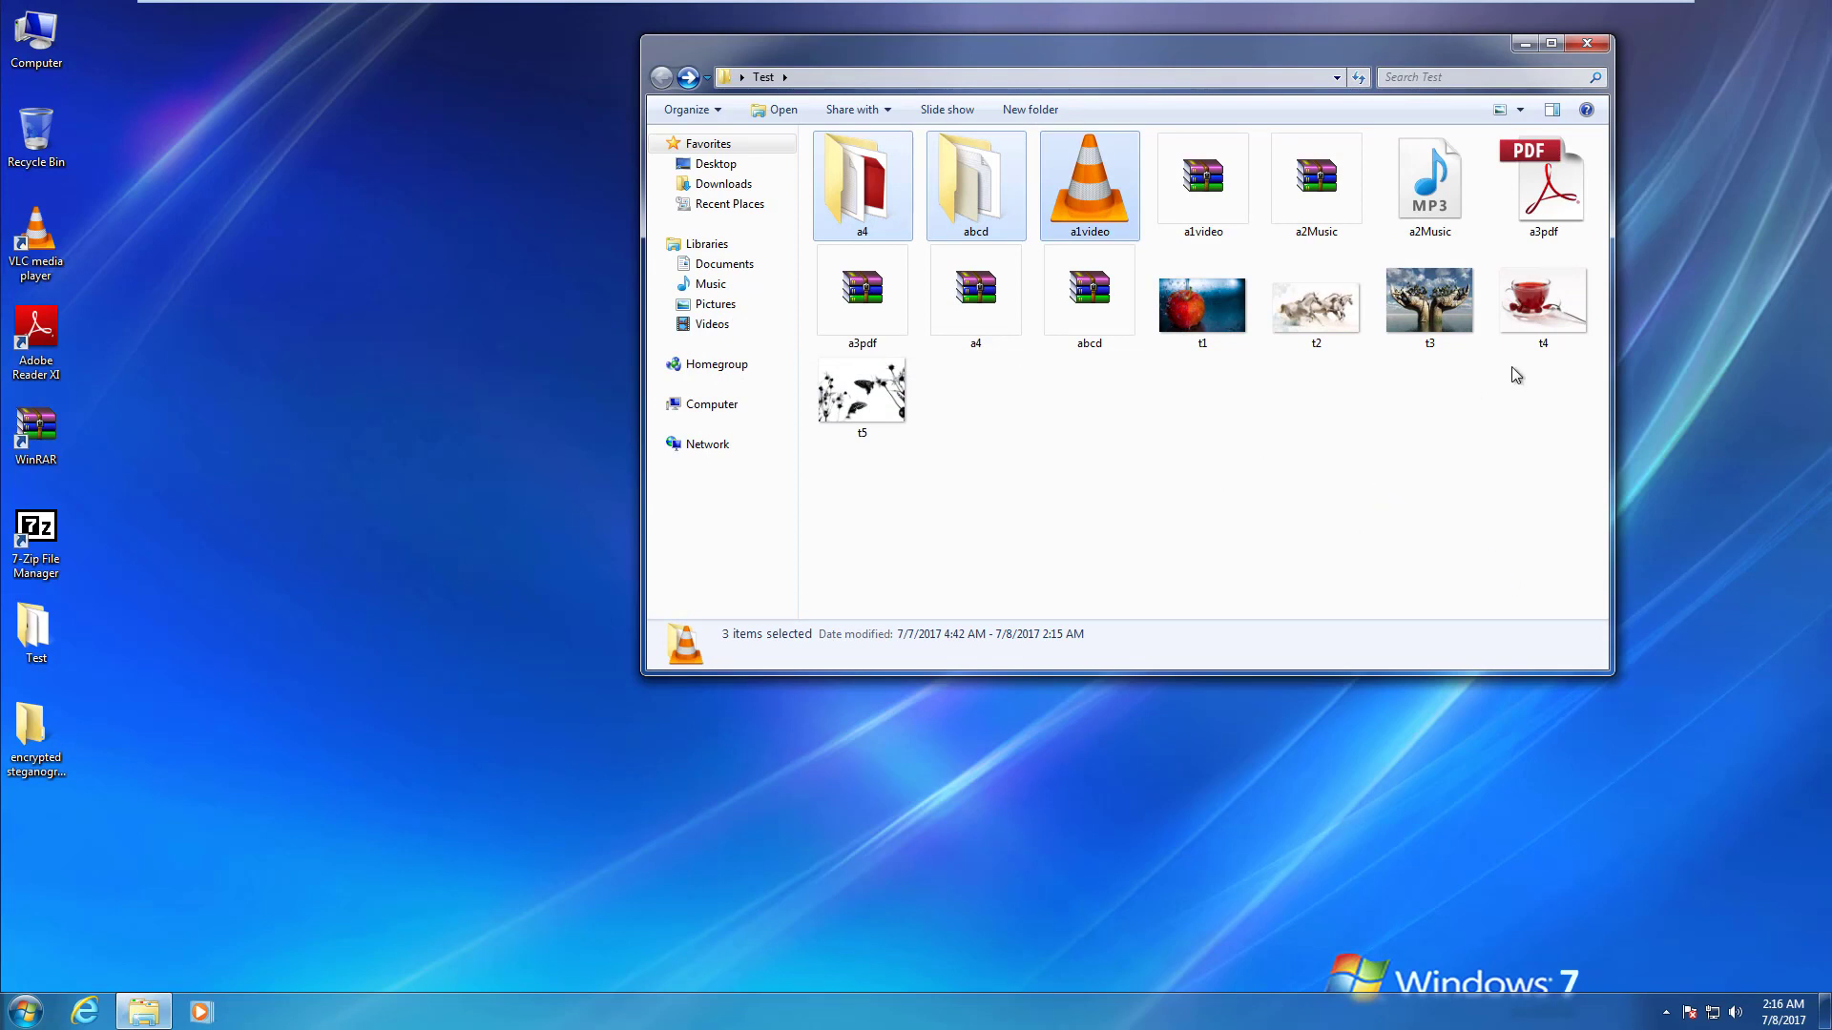
ctrl+click(1548, 197)
ctrl+click(1429, 186)
right_click(1094, 200)
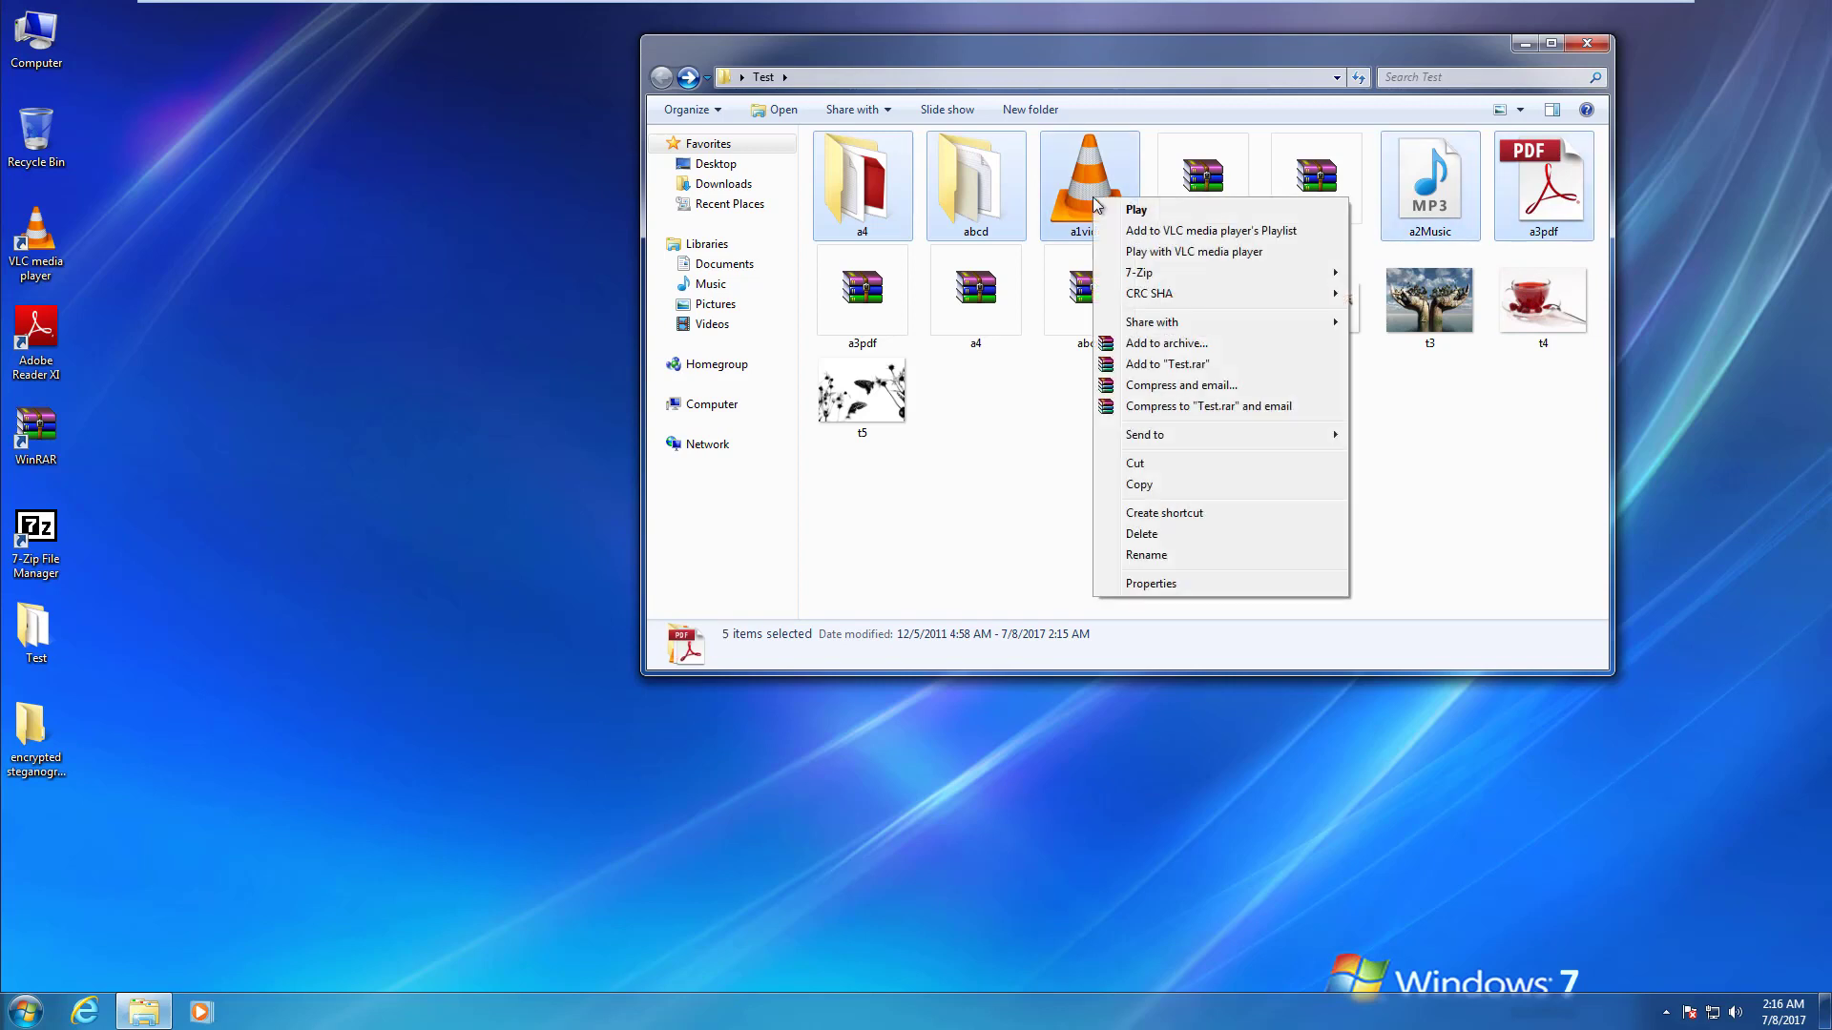
click(1203, 531)
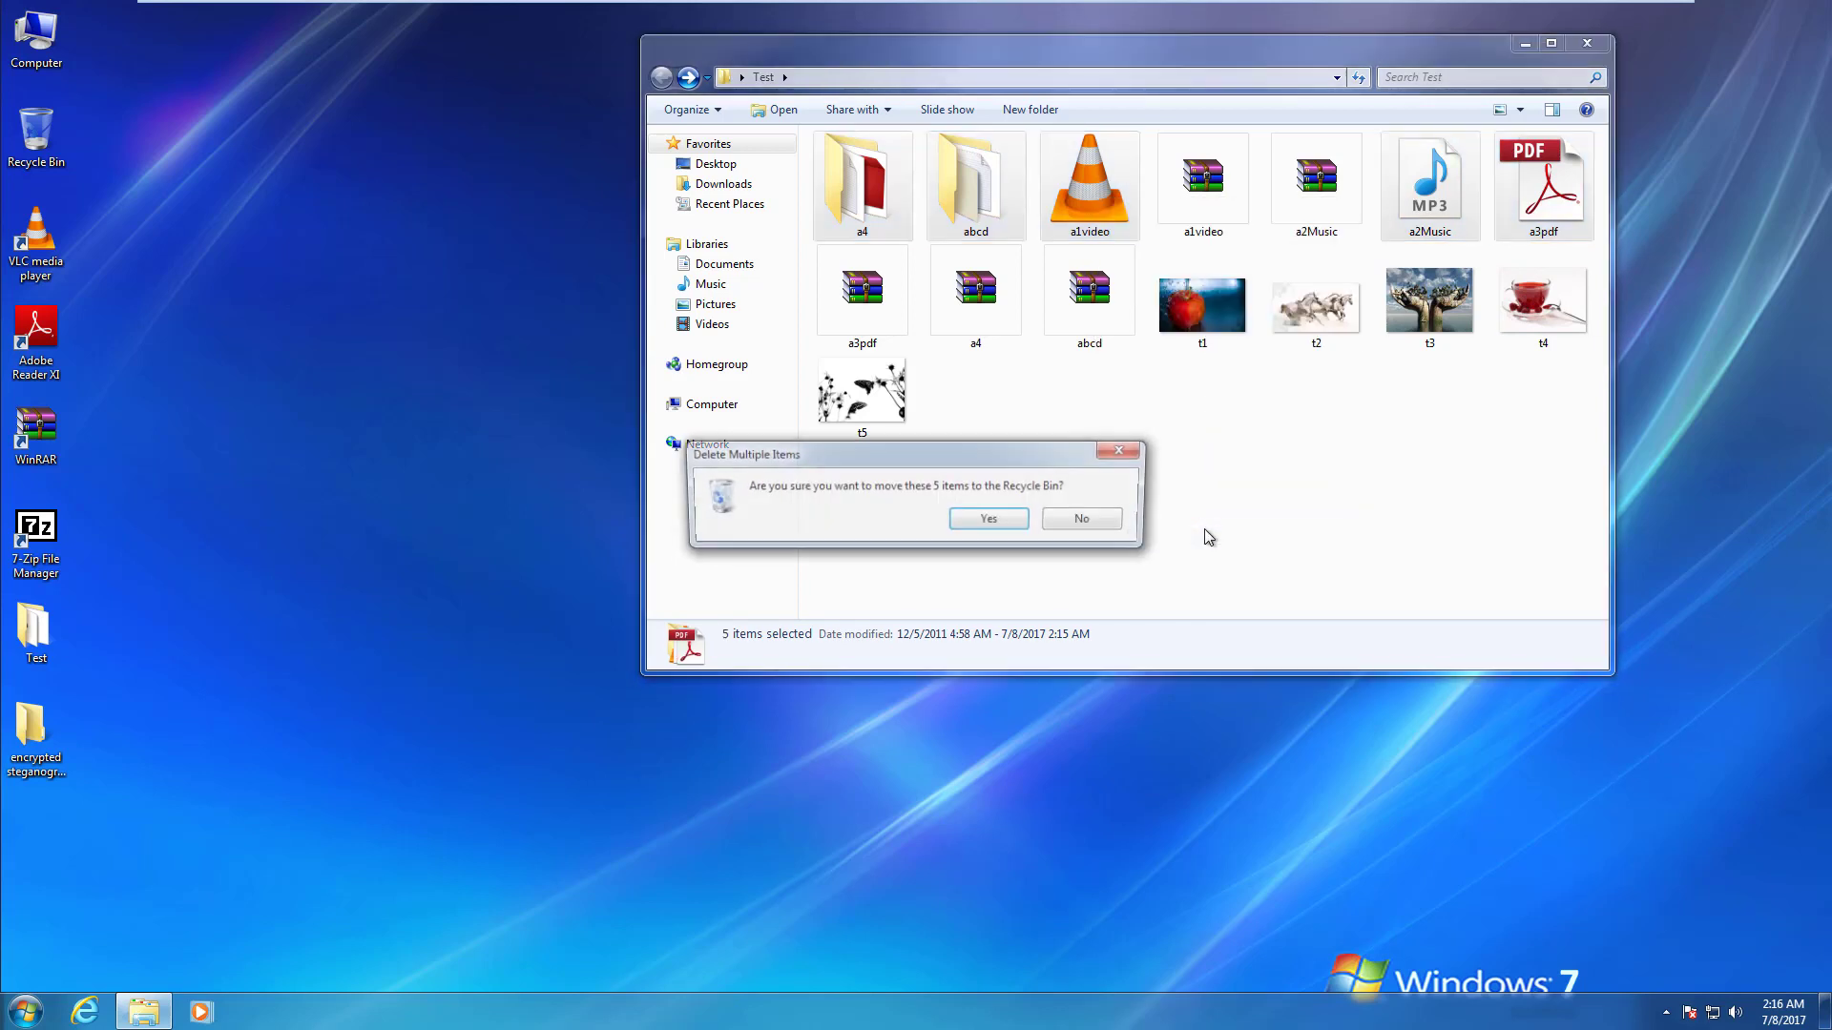
click(988, 520)
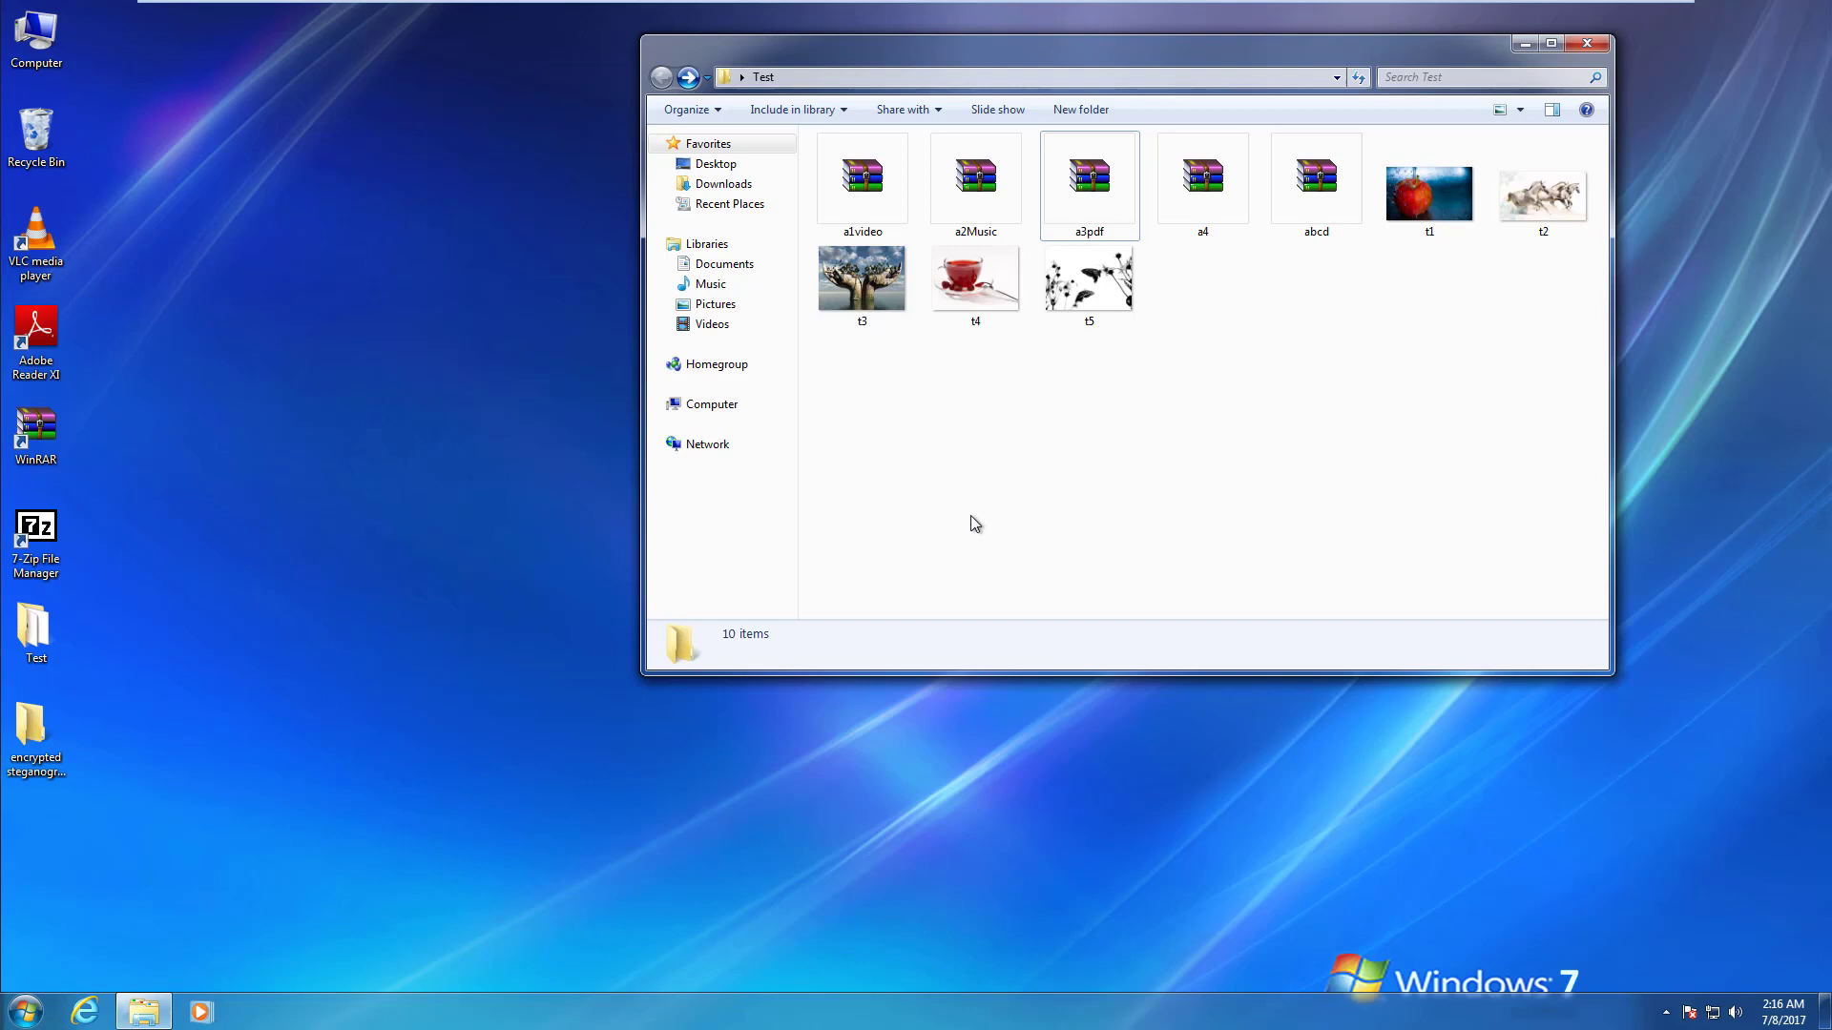
Step: Empty the Recycle Bin, then refresh the desktop and the Test folder view
right_click(35, 137)
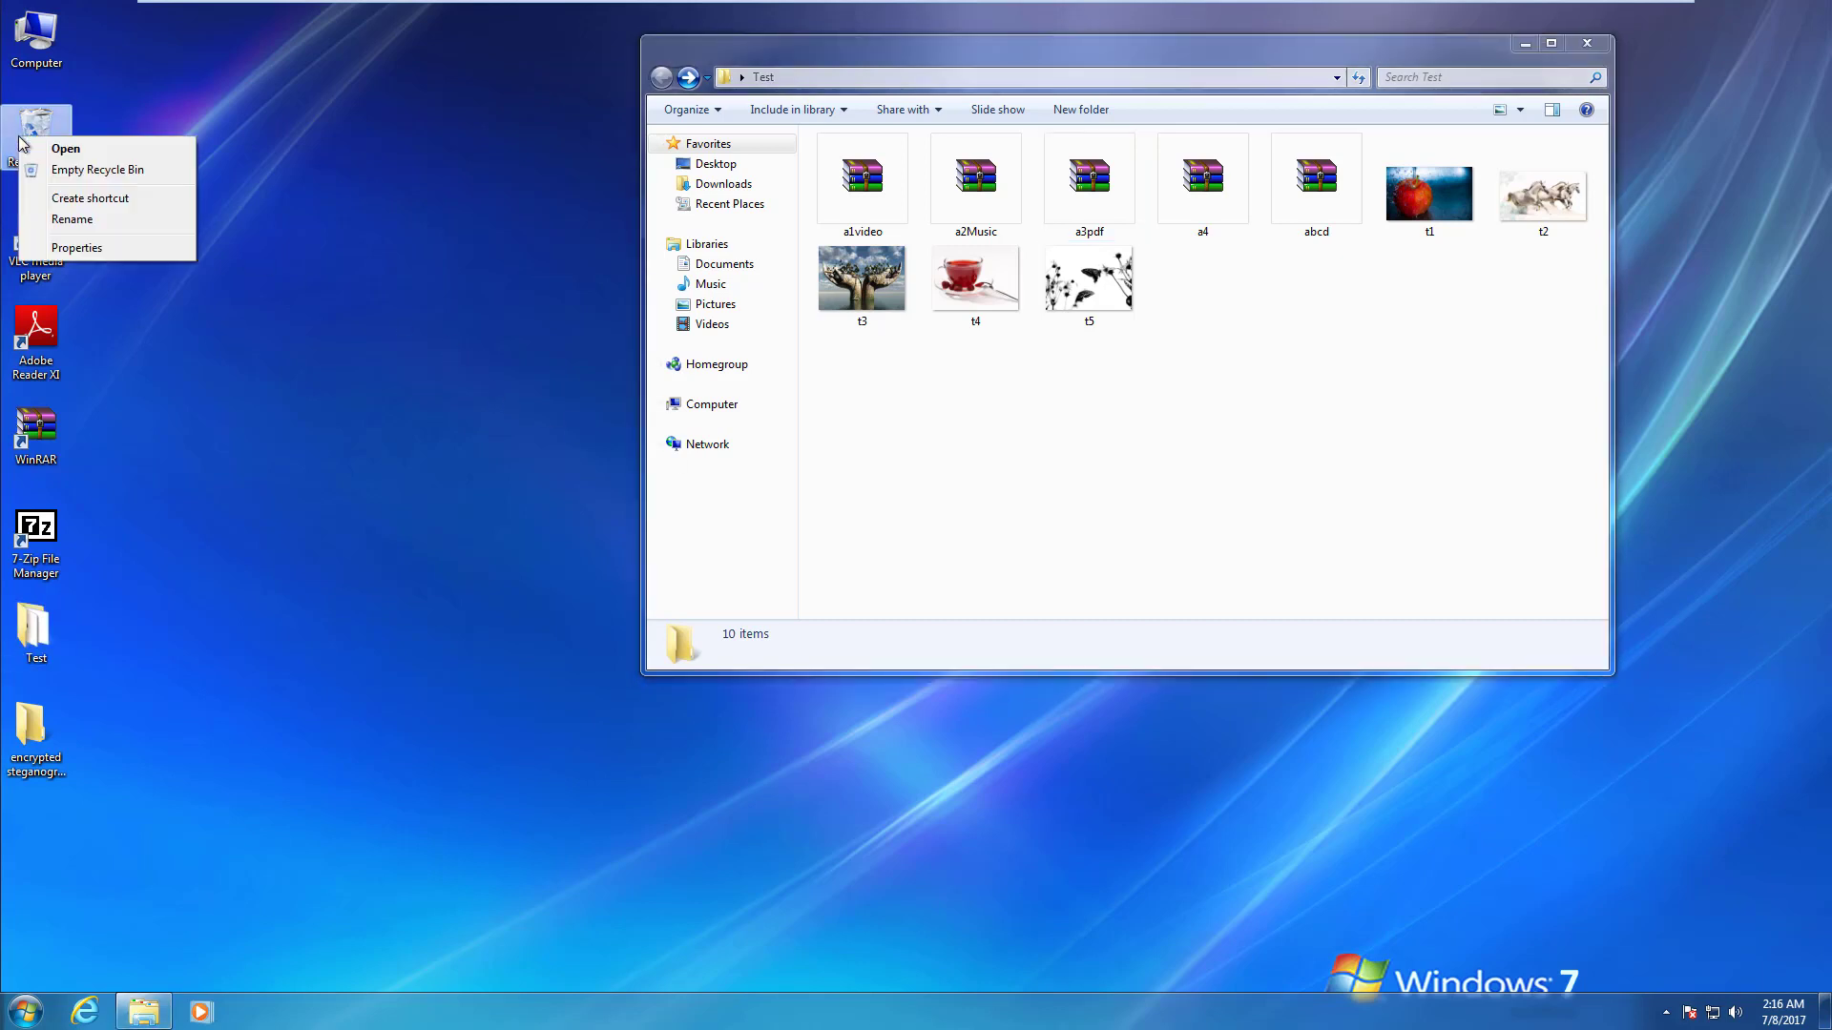
click(98, 170)
click(988, 530)
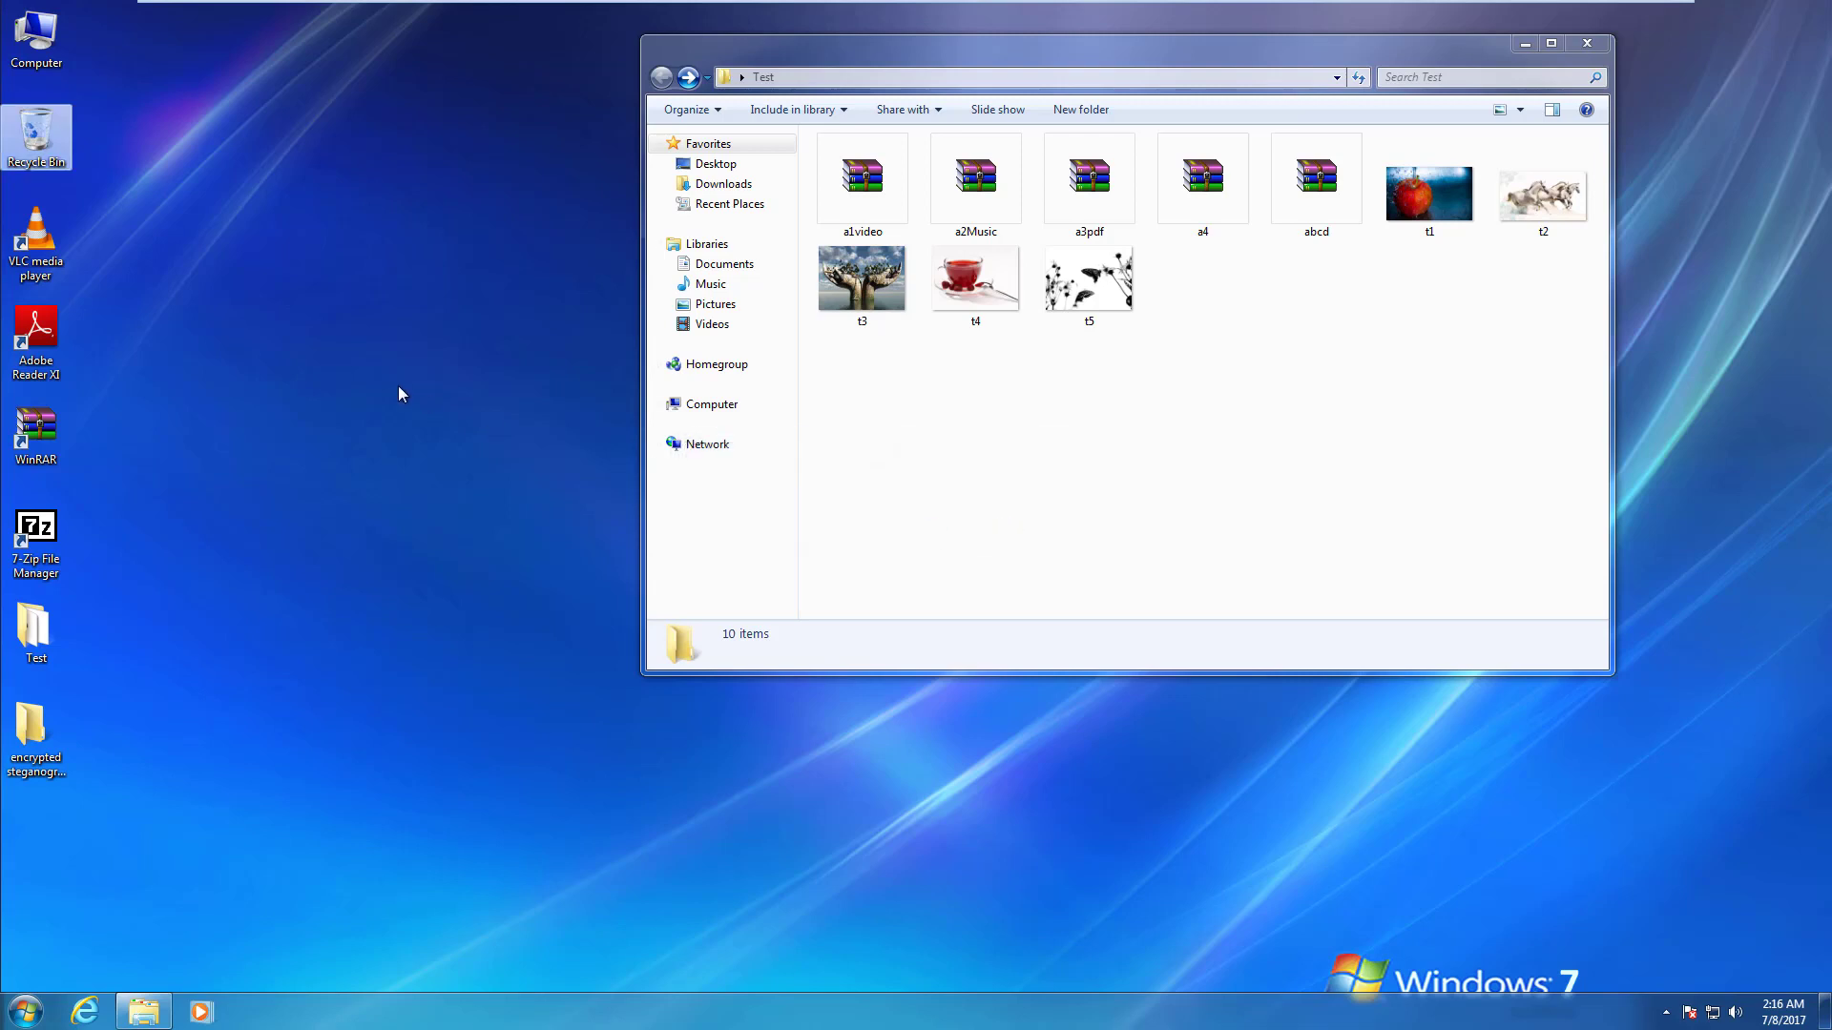
right_click(356, 263)
click(409, 329)
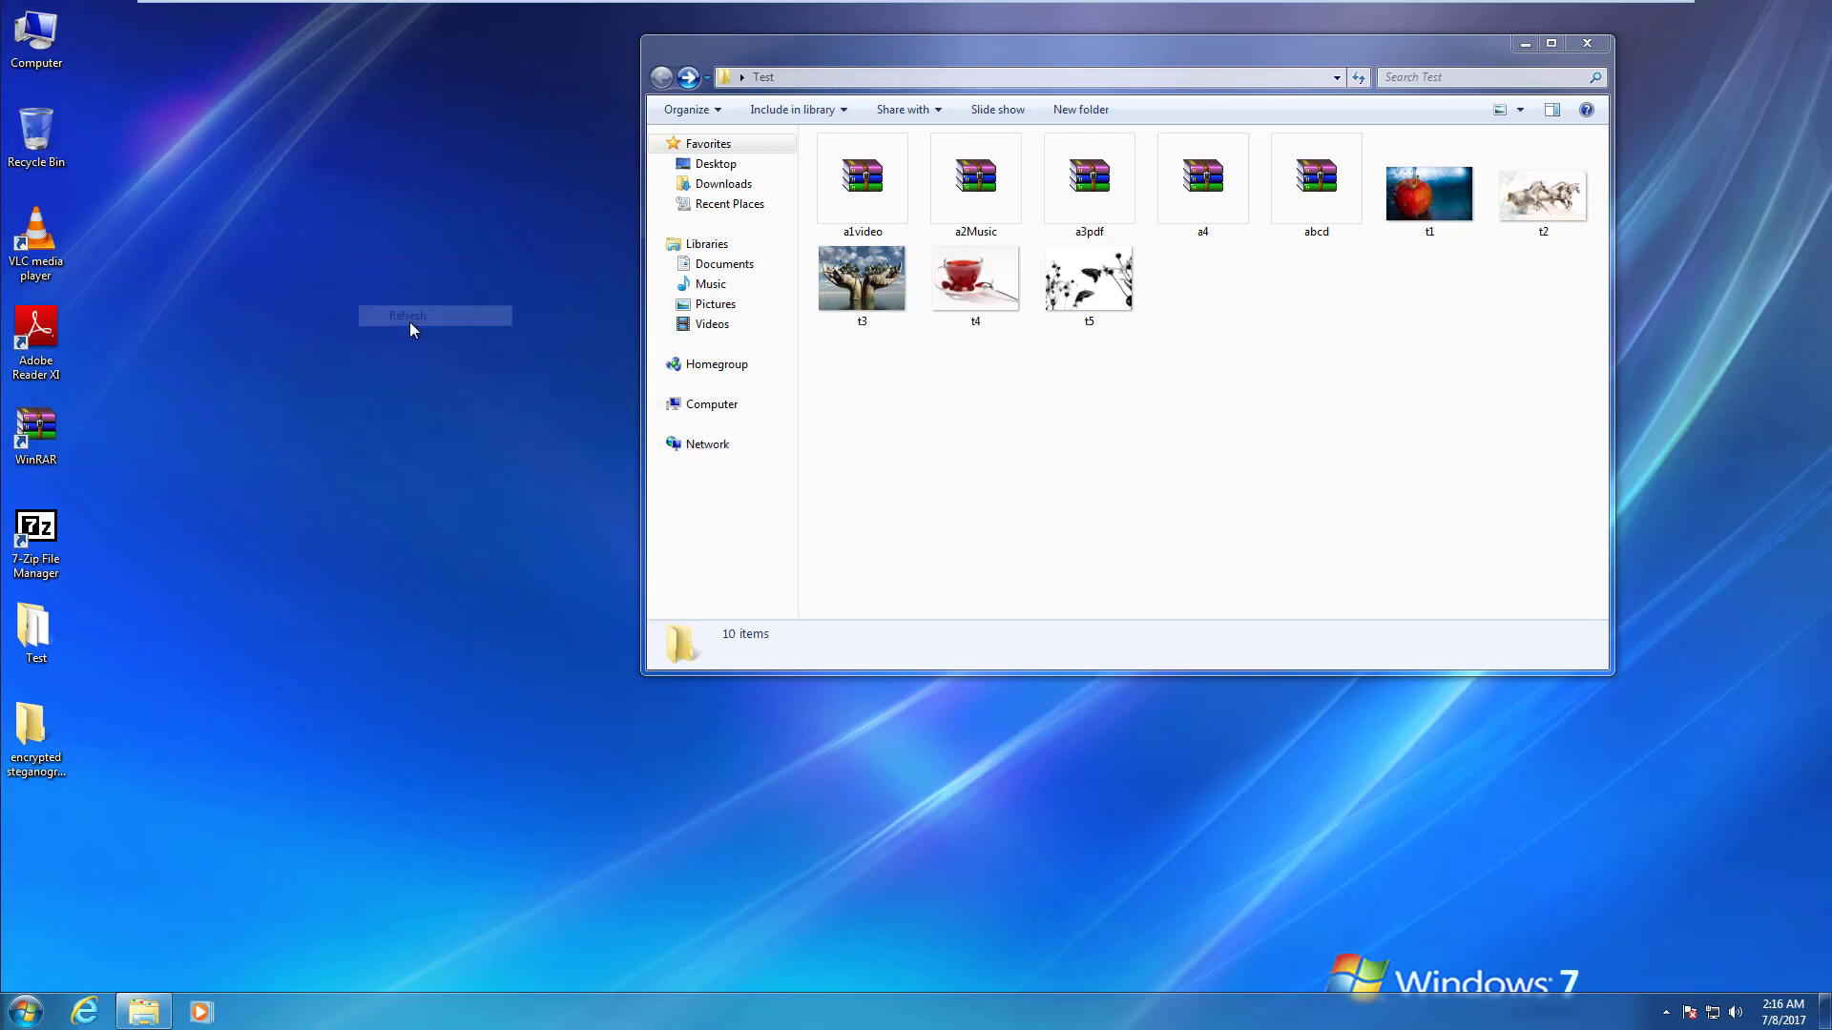
right_click(1270, 381)
click(1325, 463)
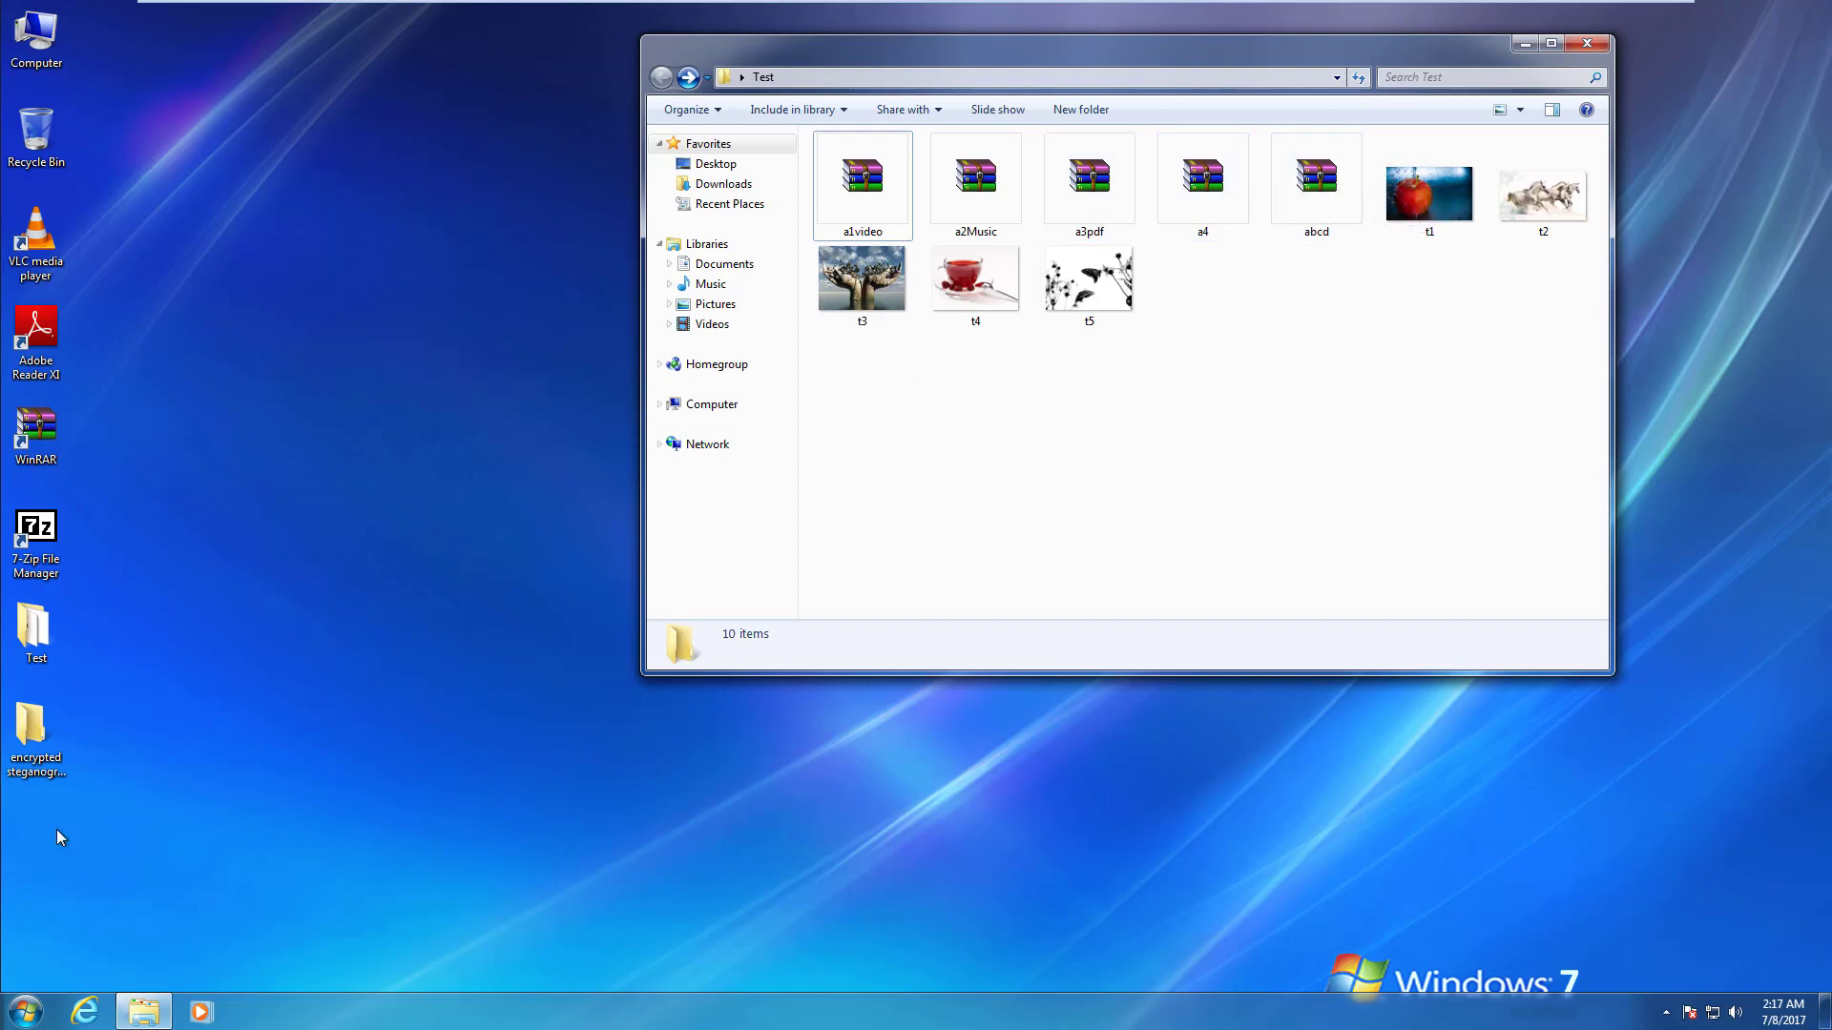
Step: Launch Command Prompt by searching cmd from Start and place it over the folder window
click(17, 1014)
click(137, 963)
text(c)
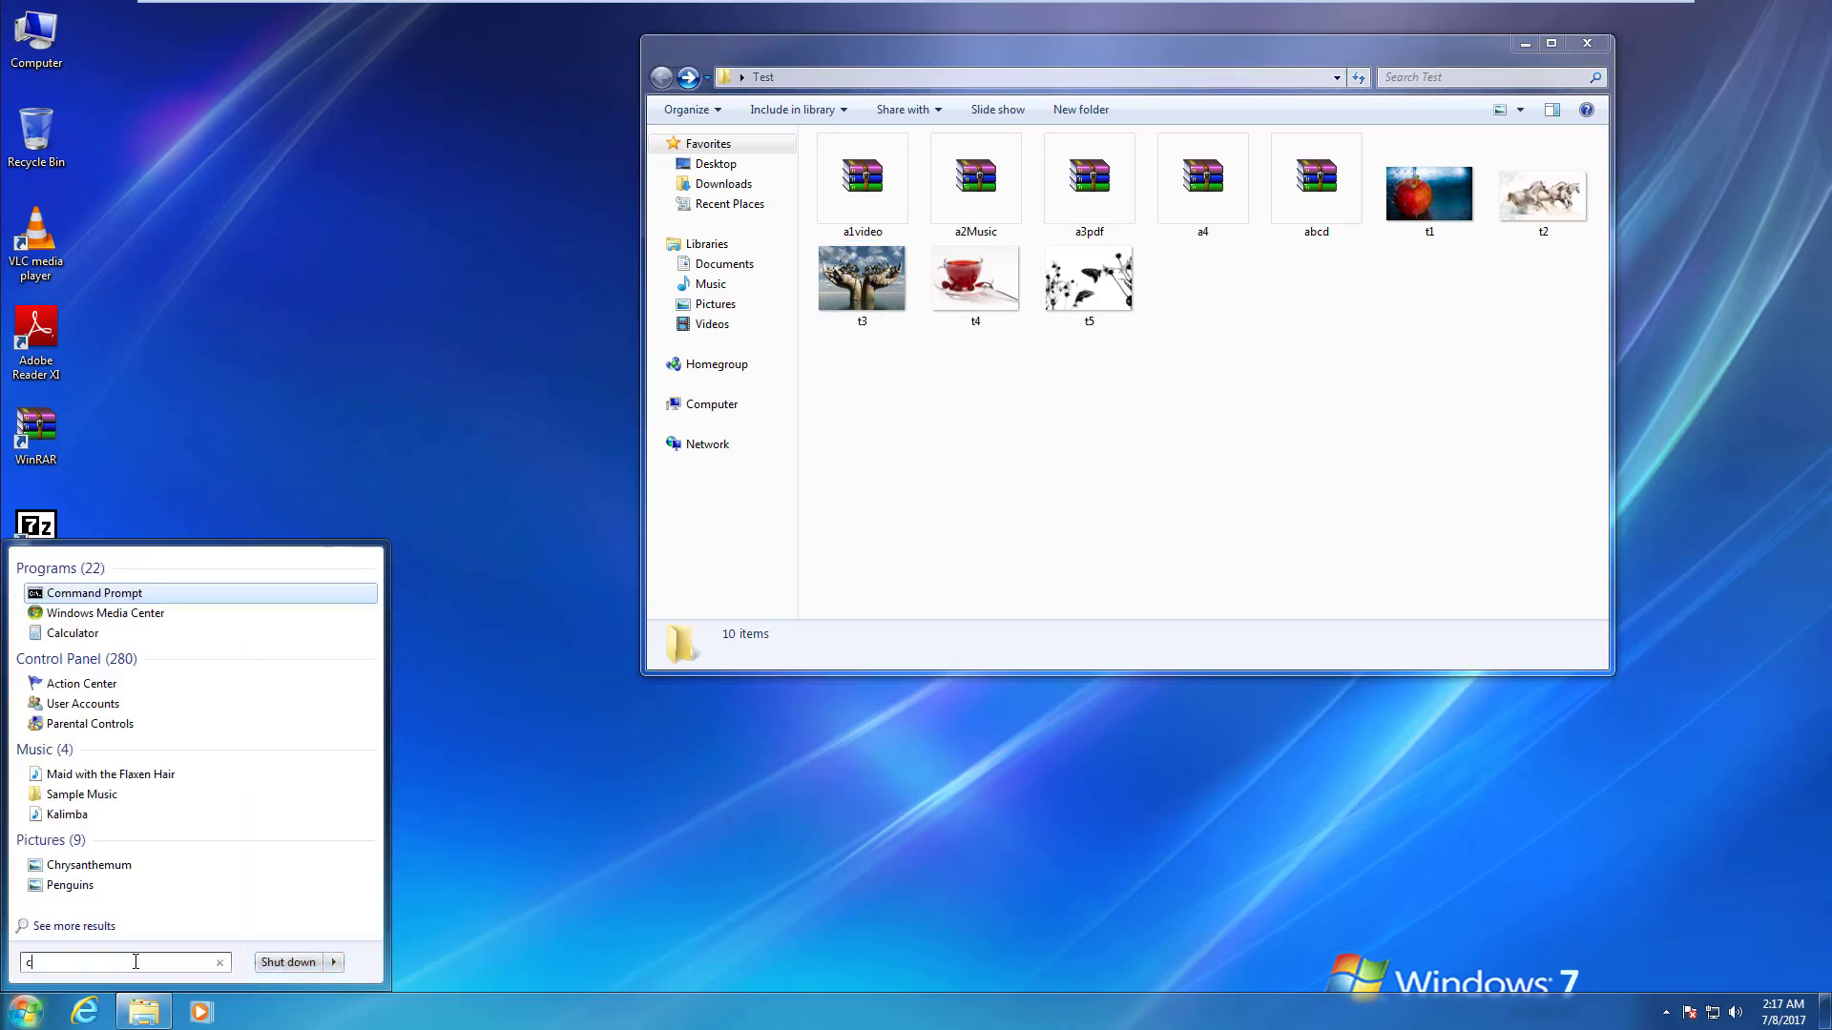
text(md)
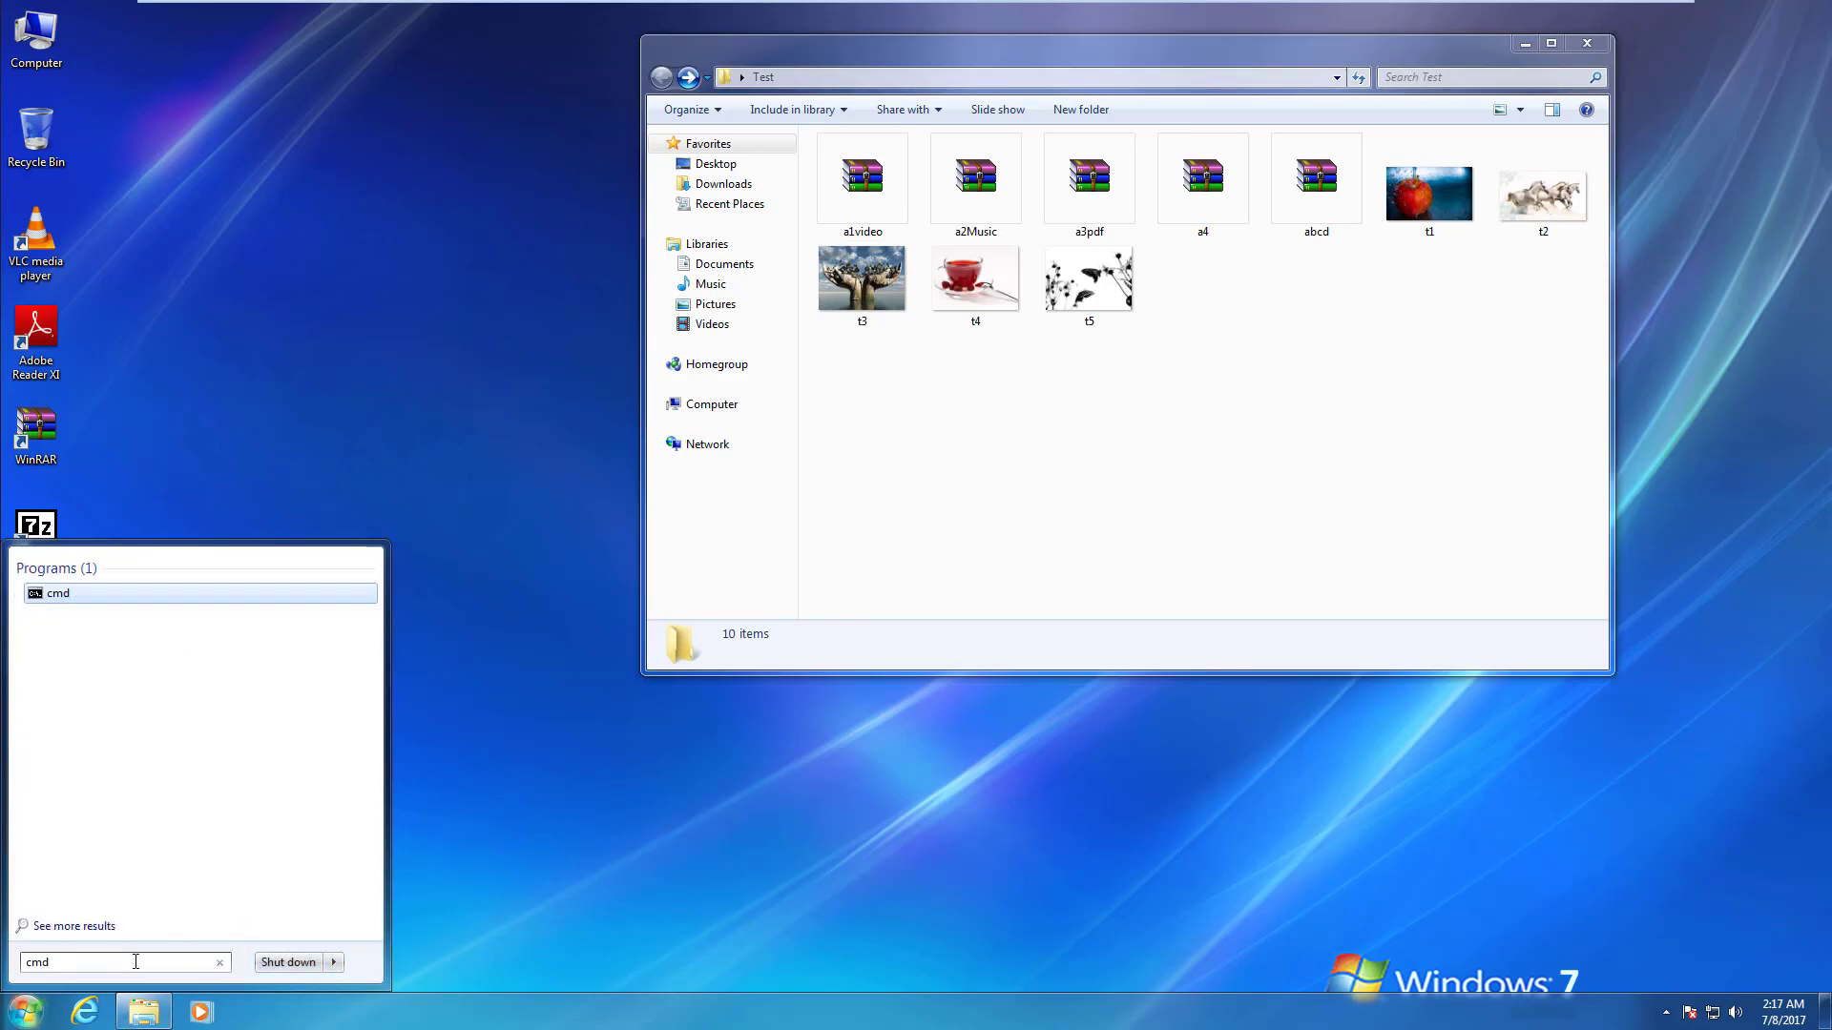
key(Return)
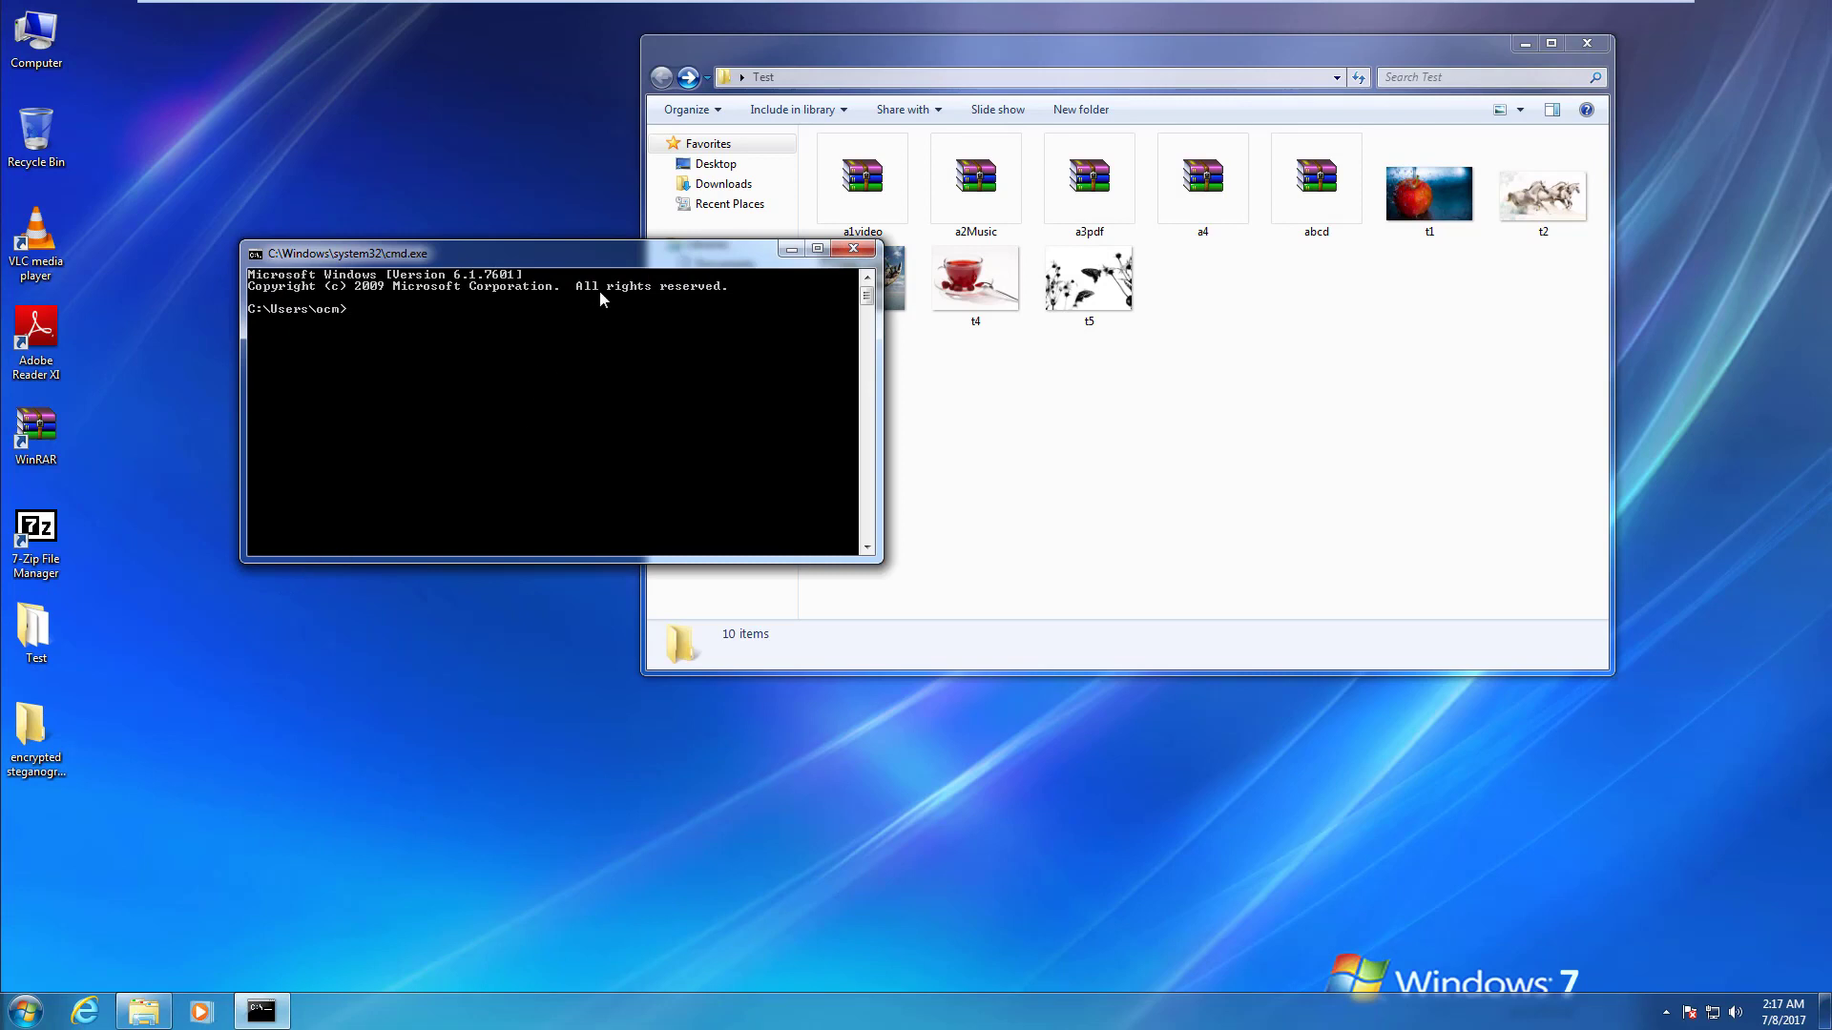
drag(603, 259, 1014, 480)
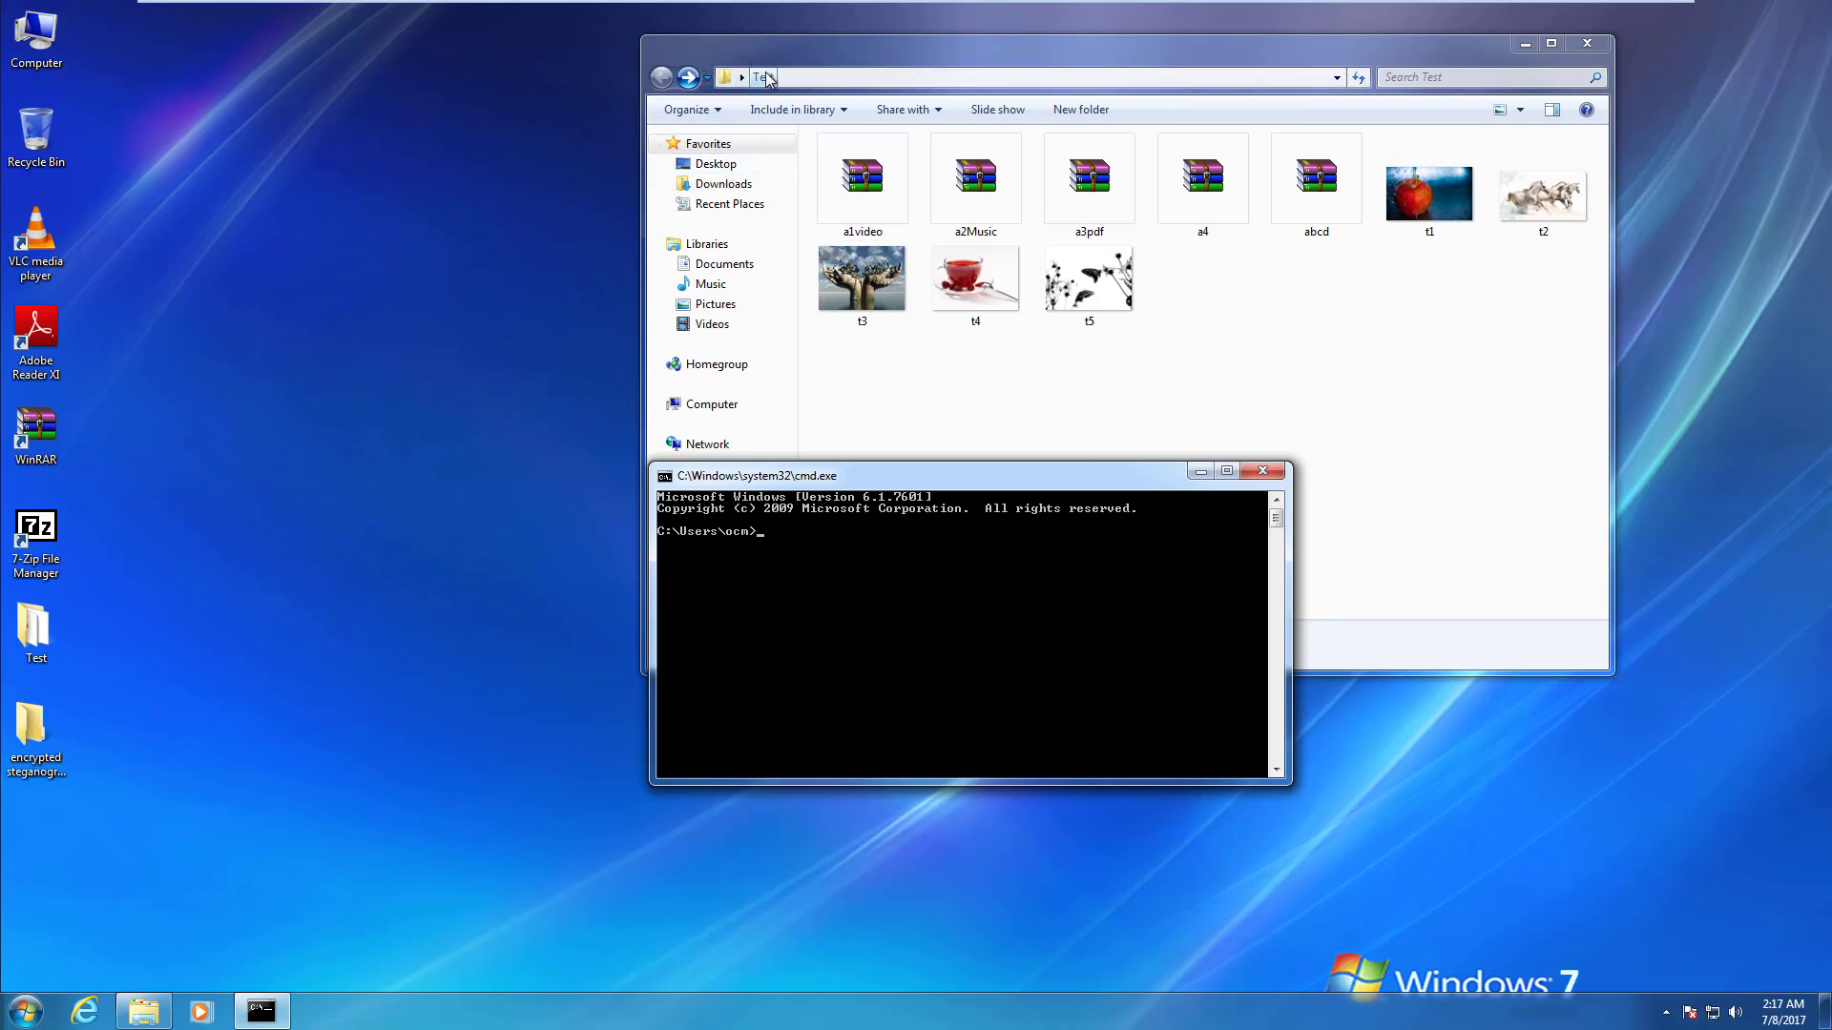
Step: Change directory to Desktop\test, list its files with dir, then clear with cls
click(29, 648)
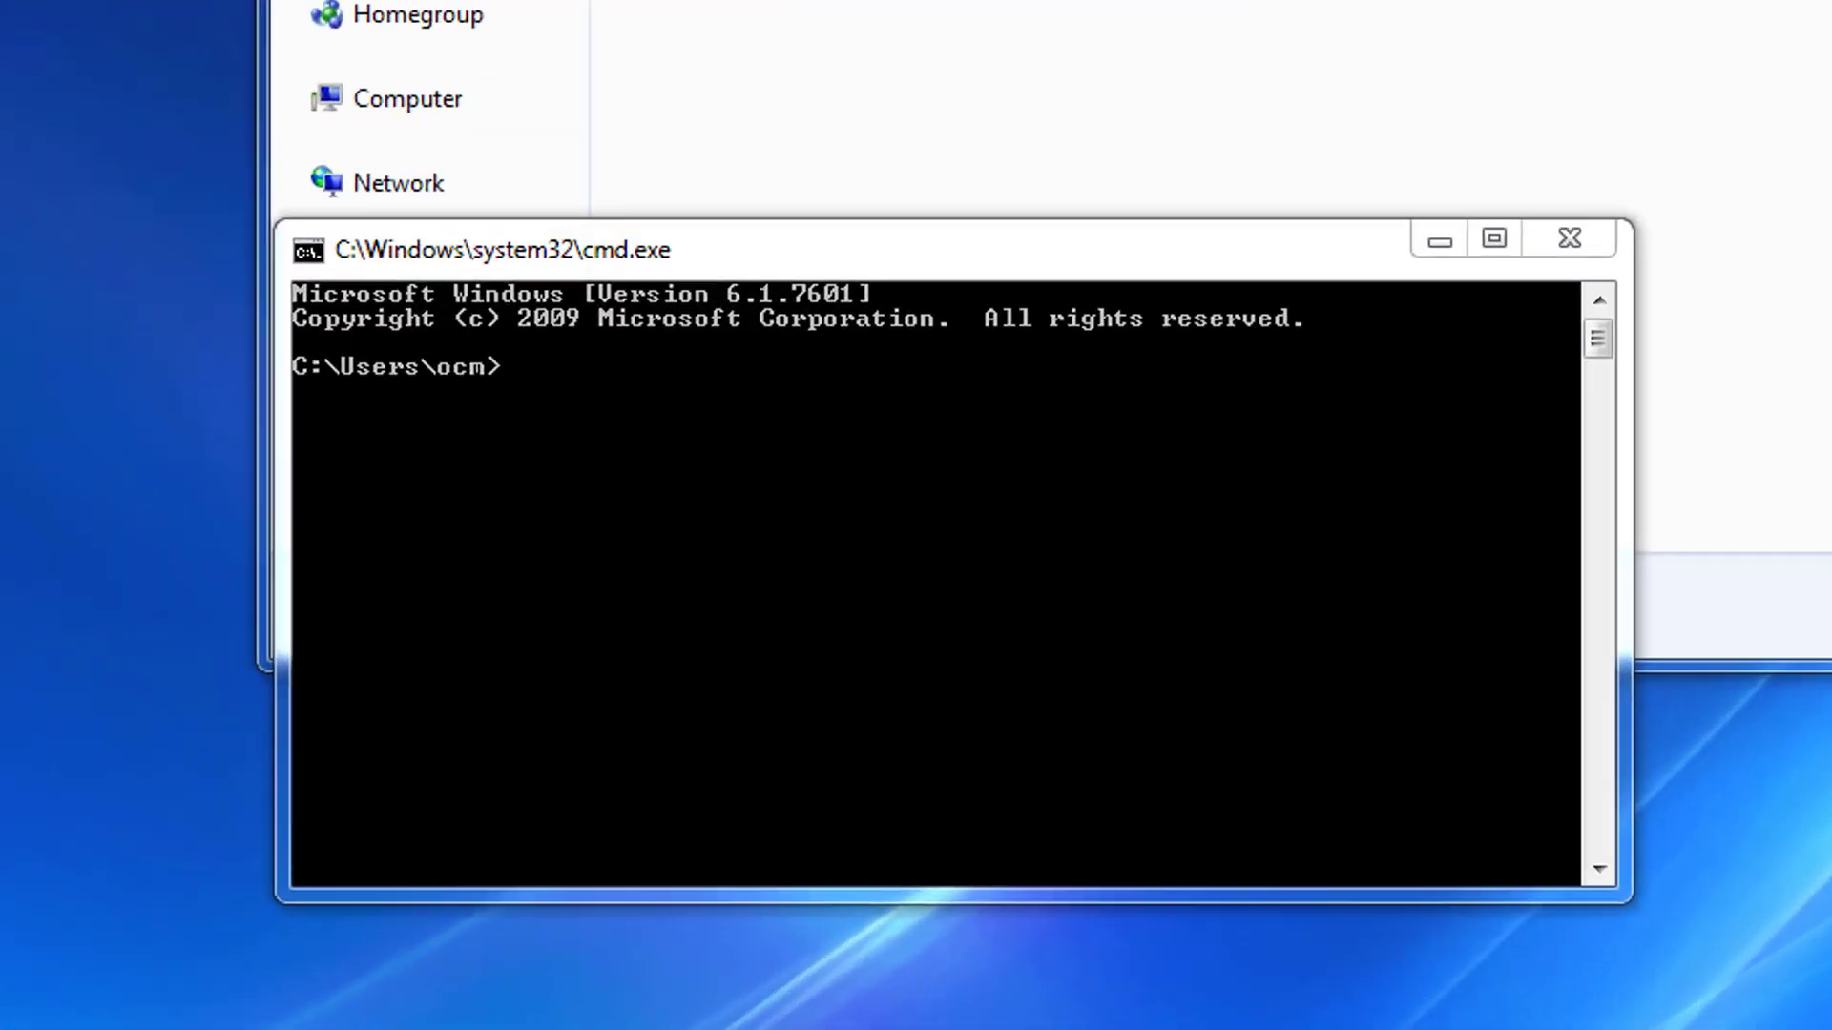
text(cd de)
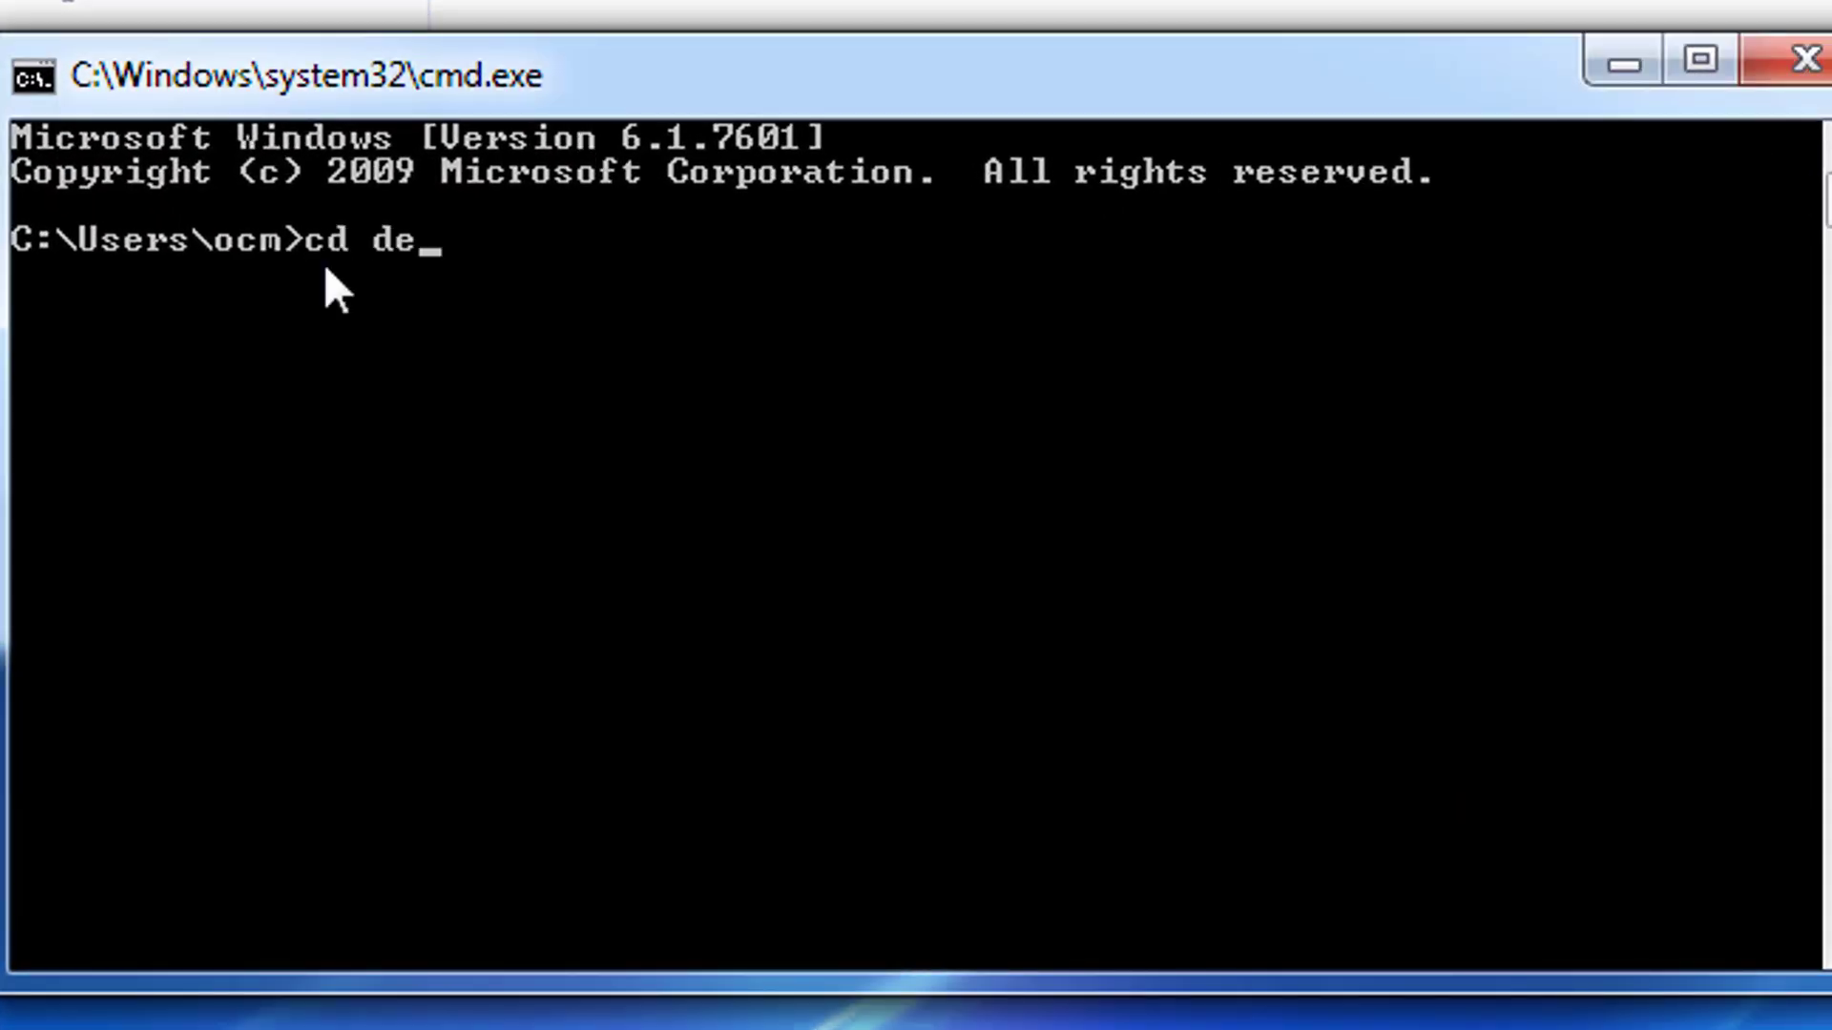
key(Tab)
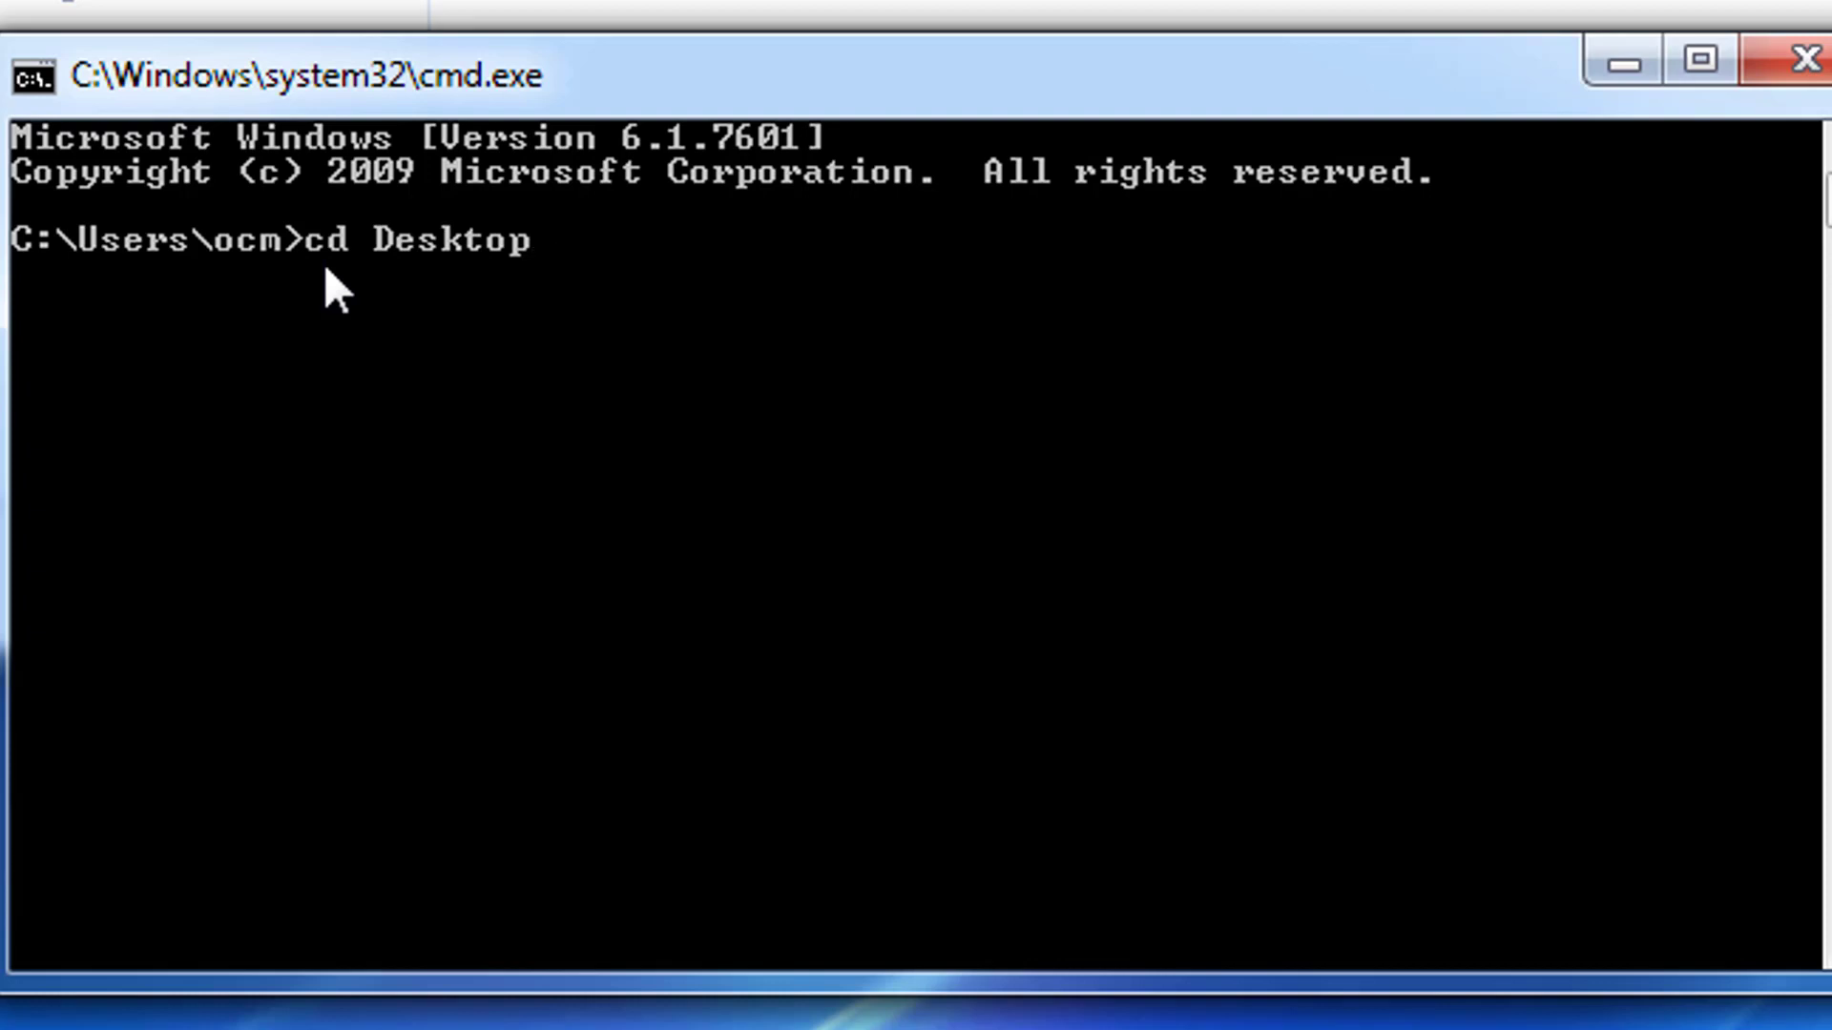
text(/t)
text(est)
key(Return)
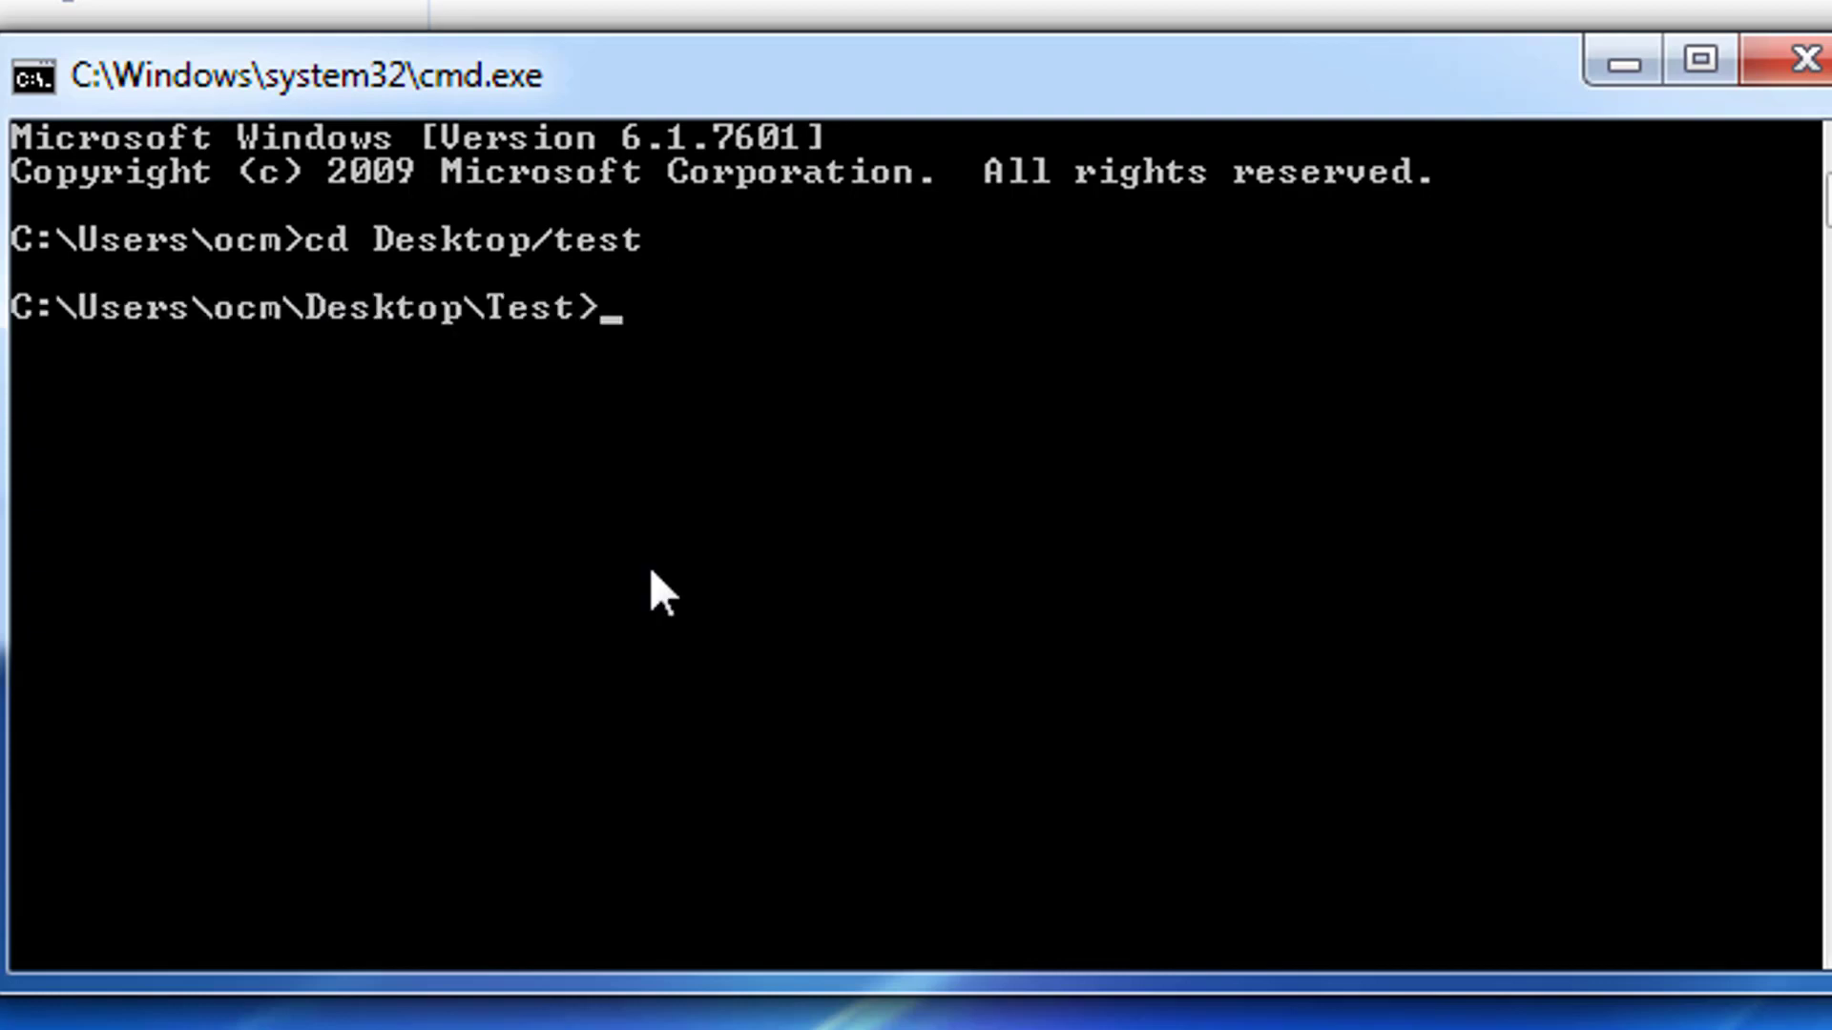
text(dir)
key(Return)
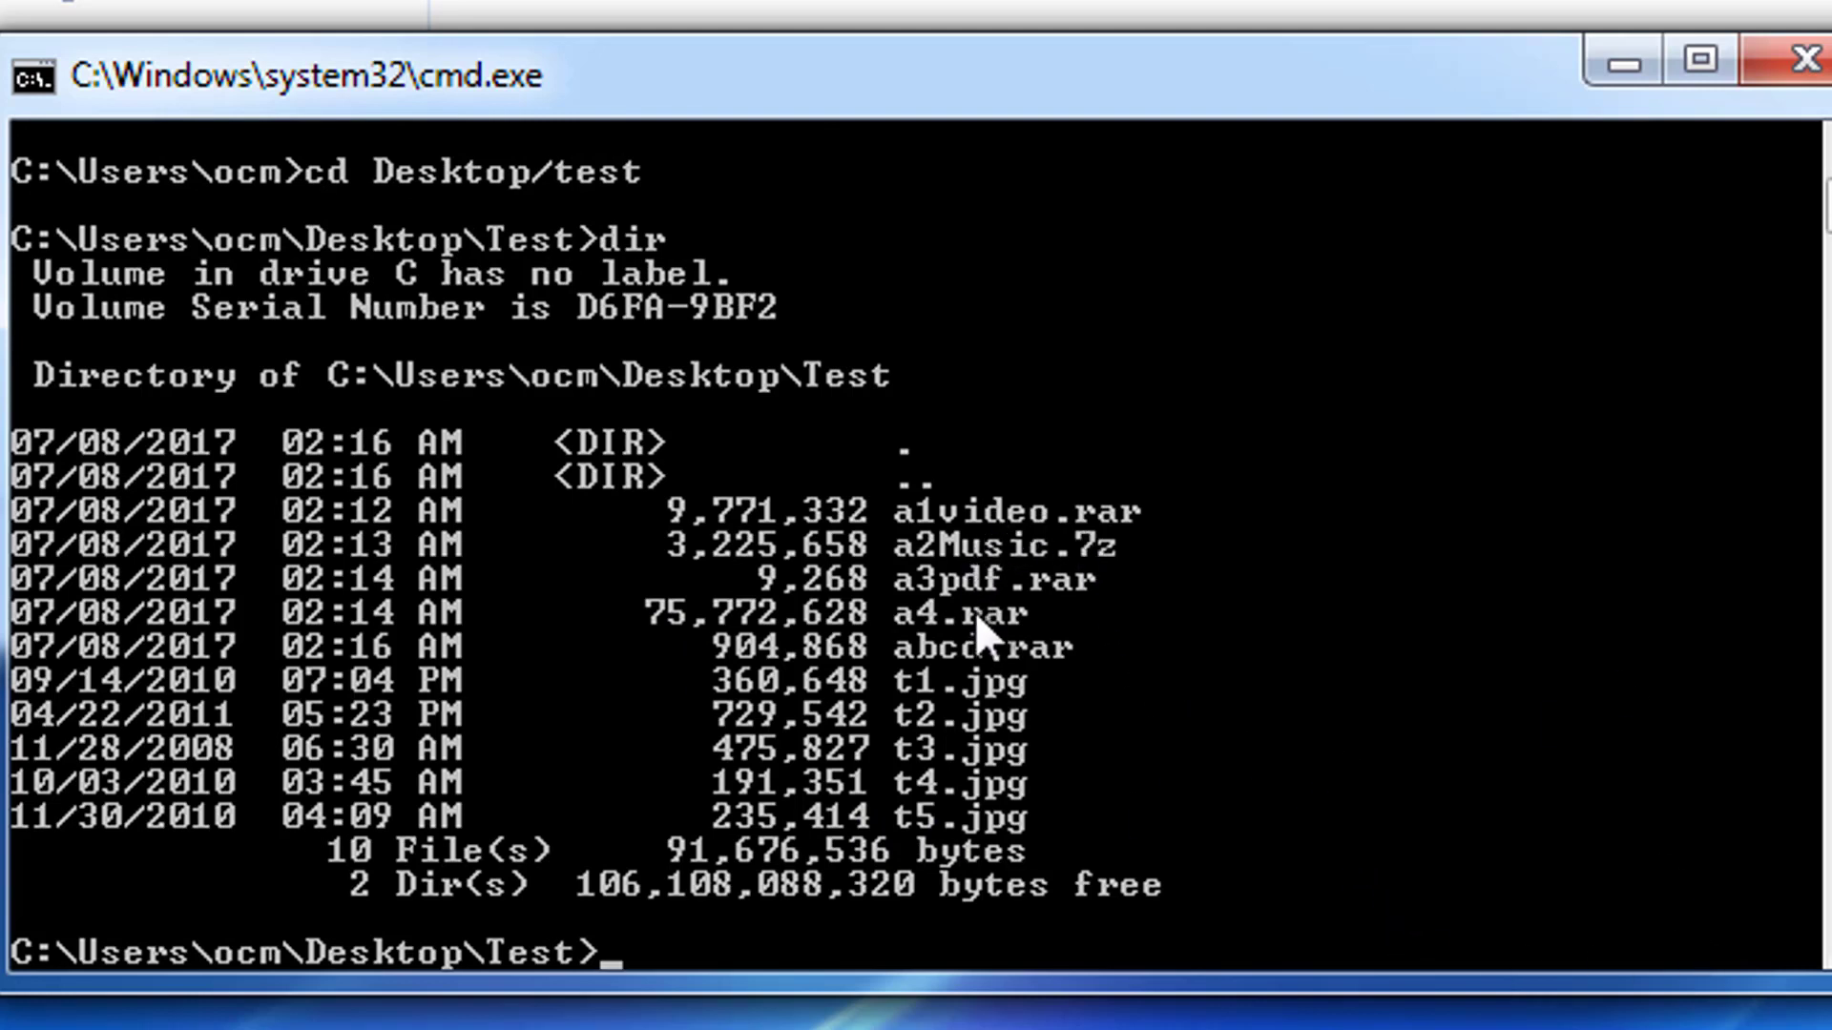
text(cls)
key(Return)
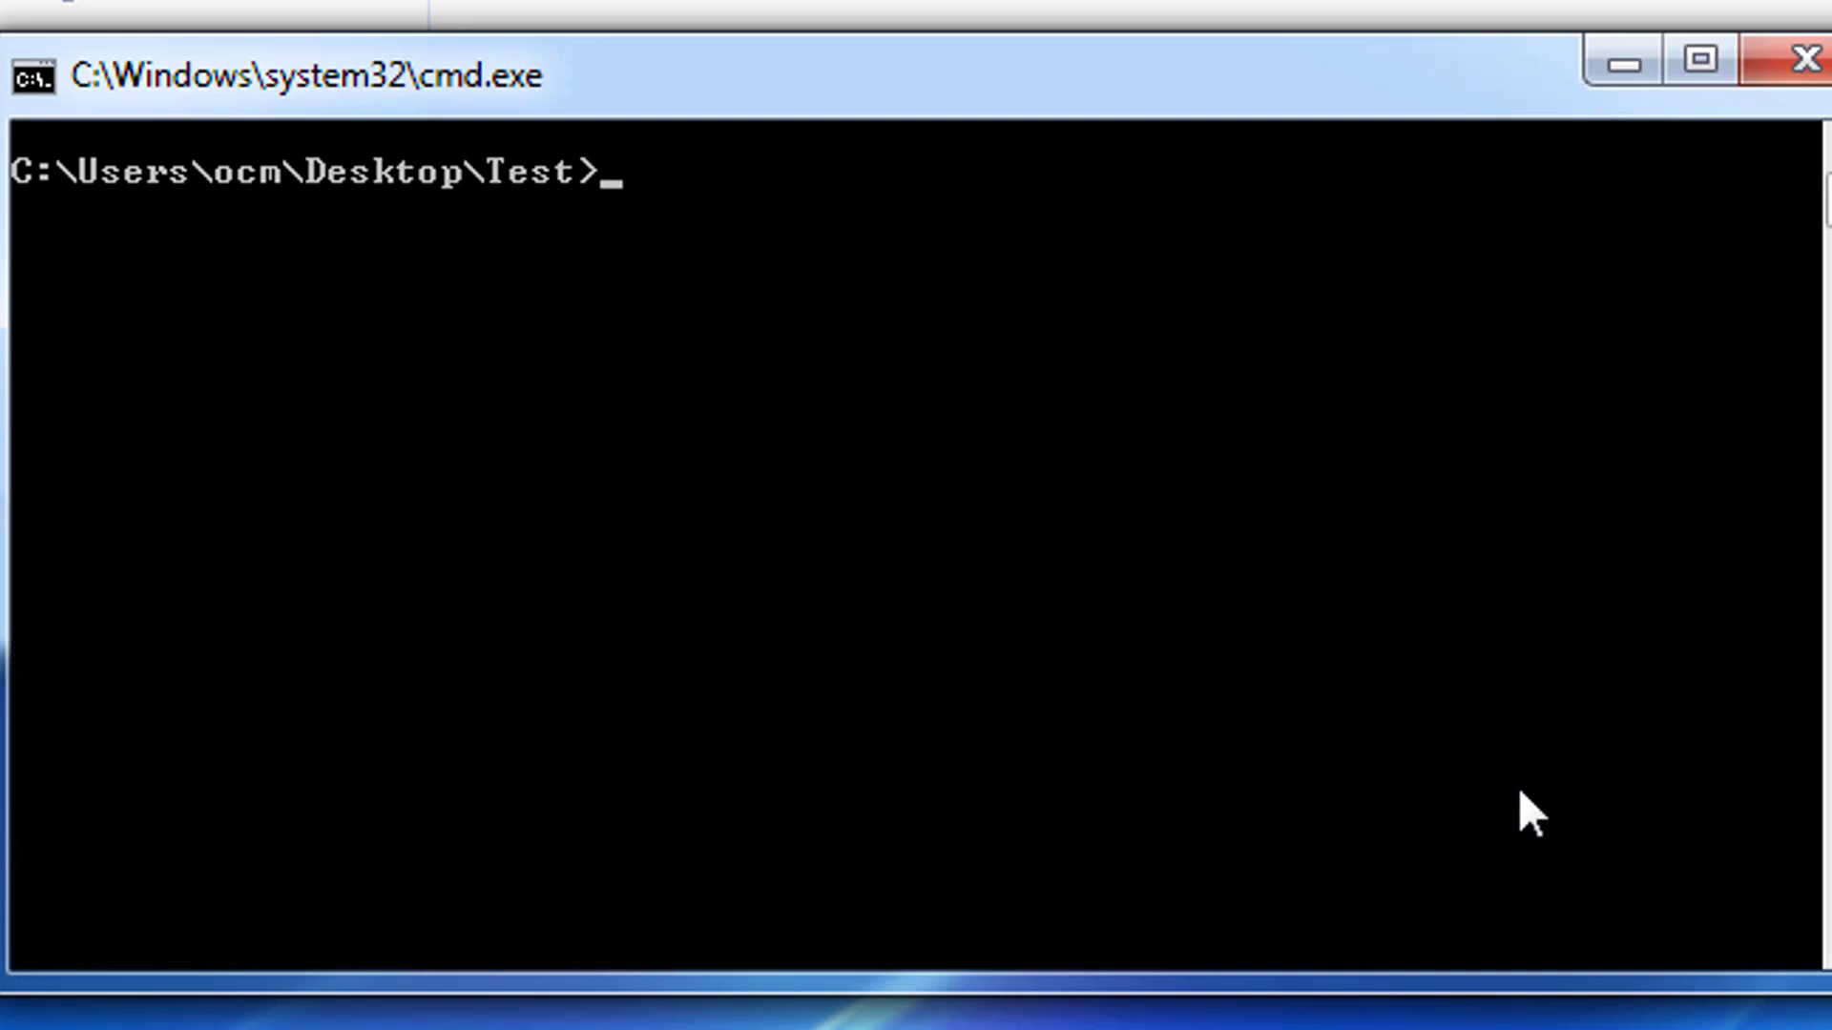
text(c)
text(opy)
text( /b)
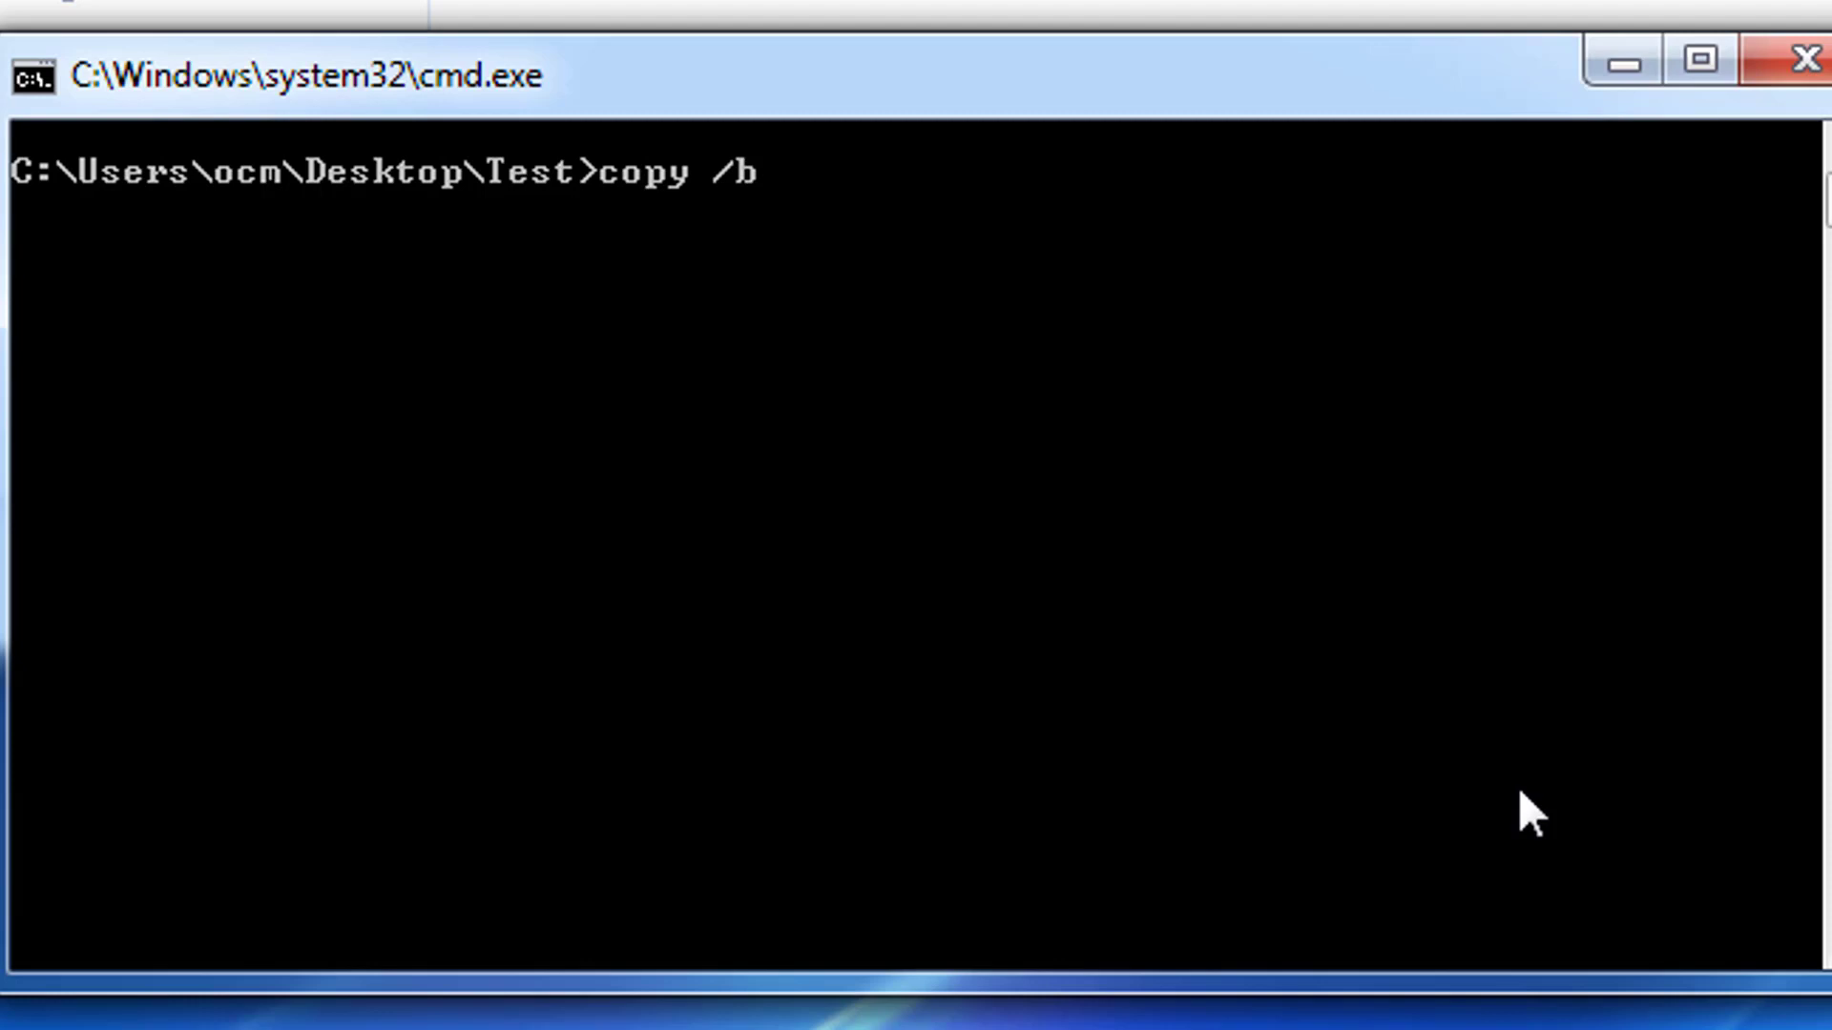
text( t1)
text(.jpg+)
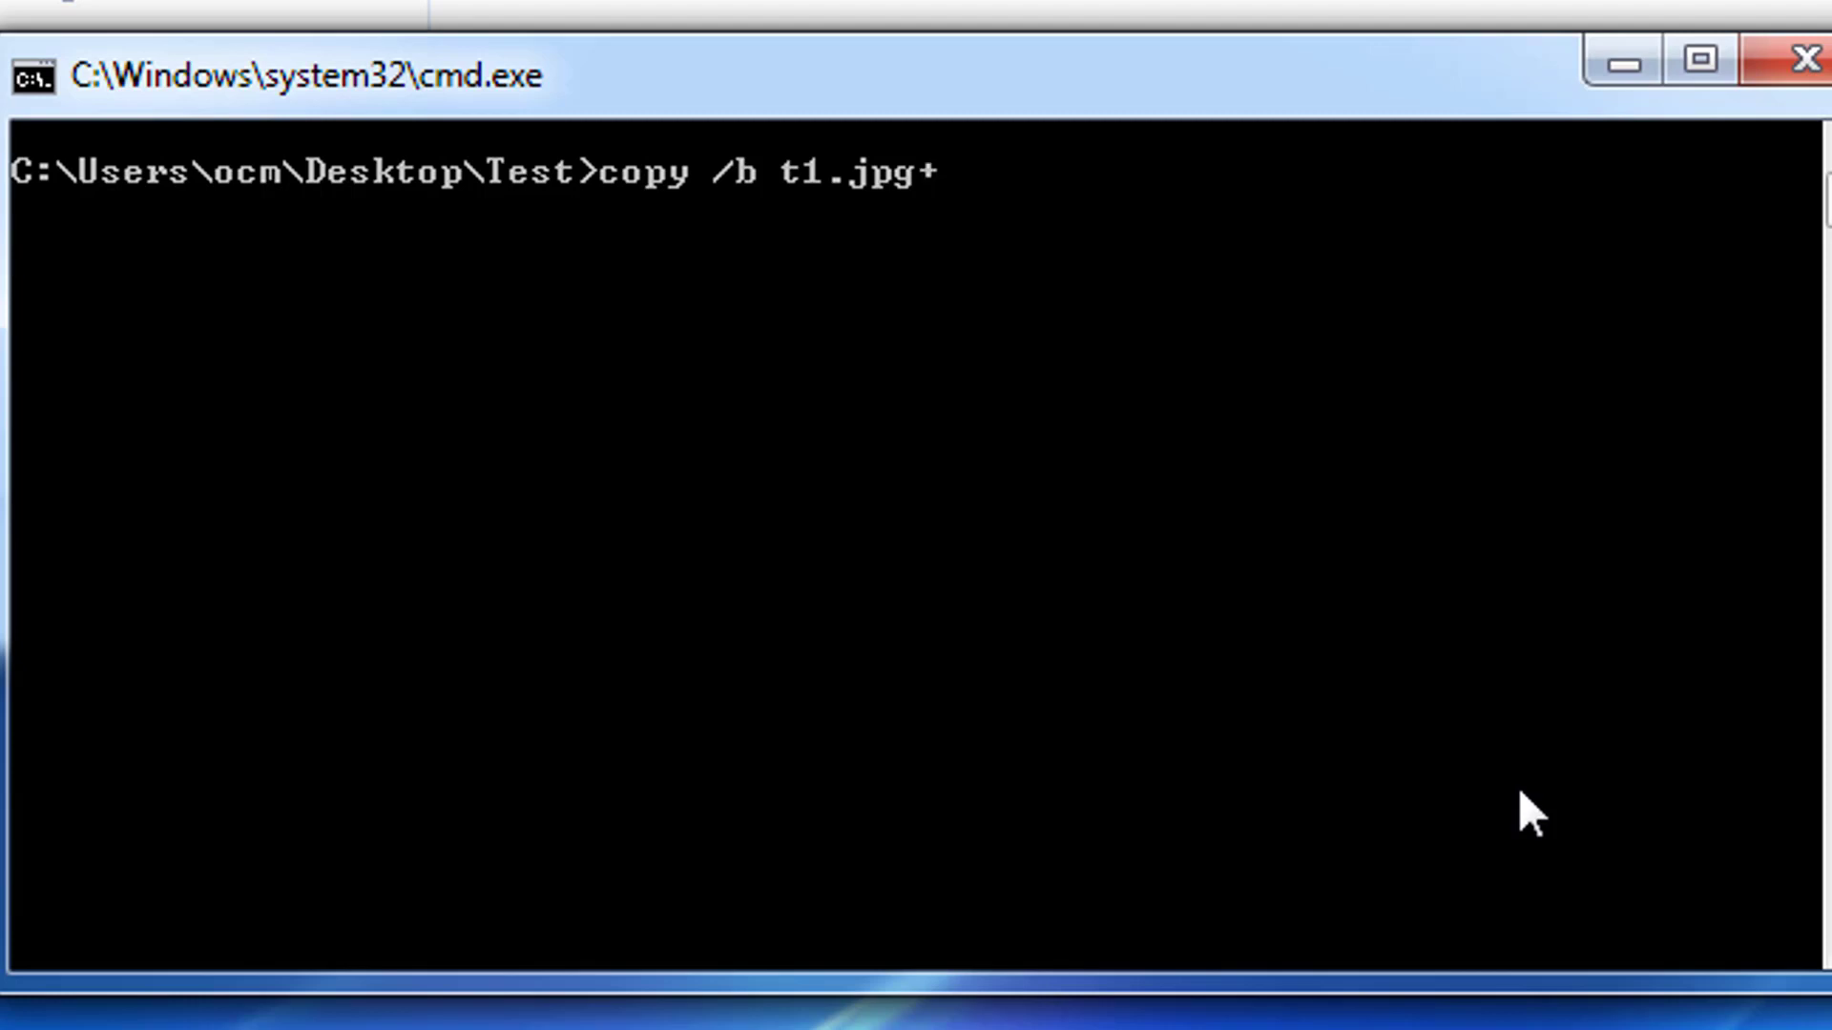
text(a1)
Step: Run copy /b t1.jpg+a1video.rar s1.jpg to hide the archive inside a new image
key(Tab)
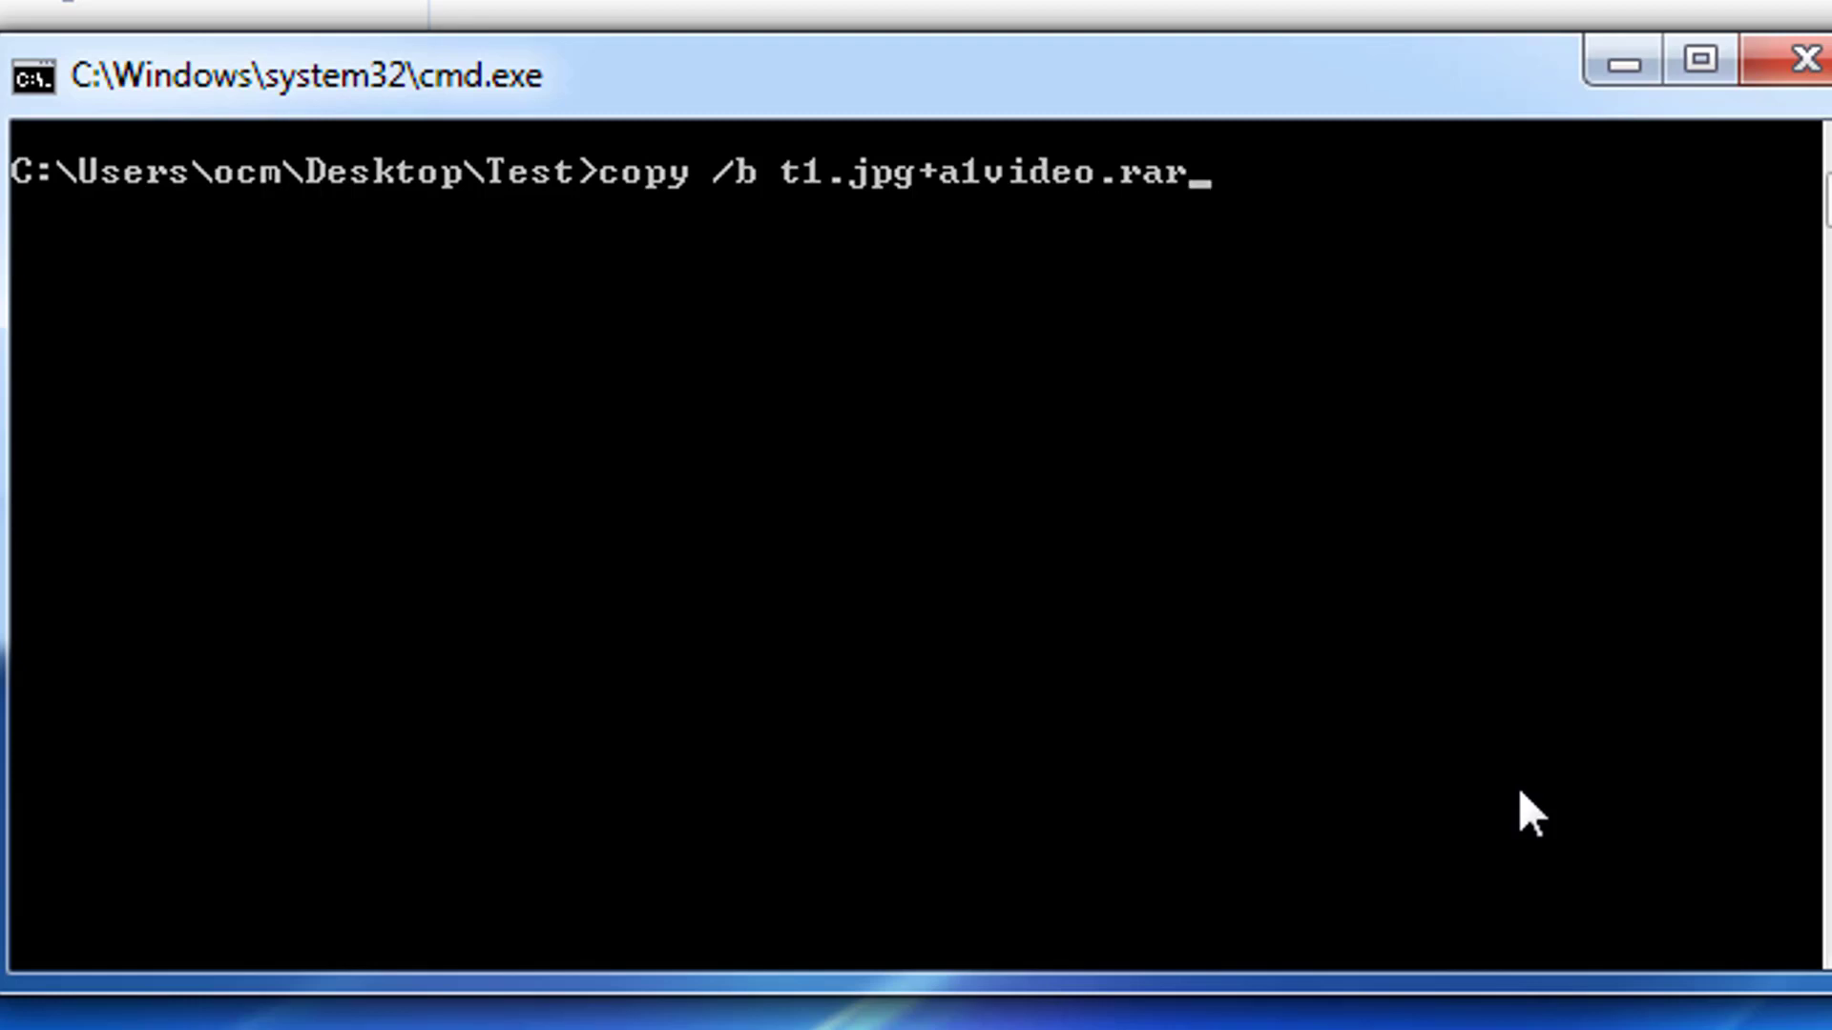
text(s)
text(1.)
text(jpg)
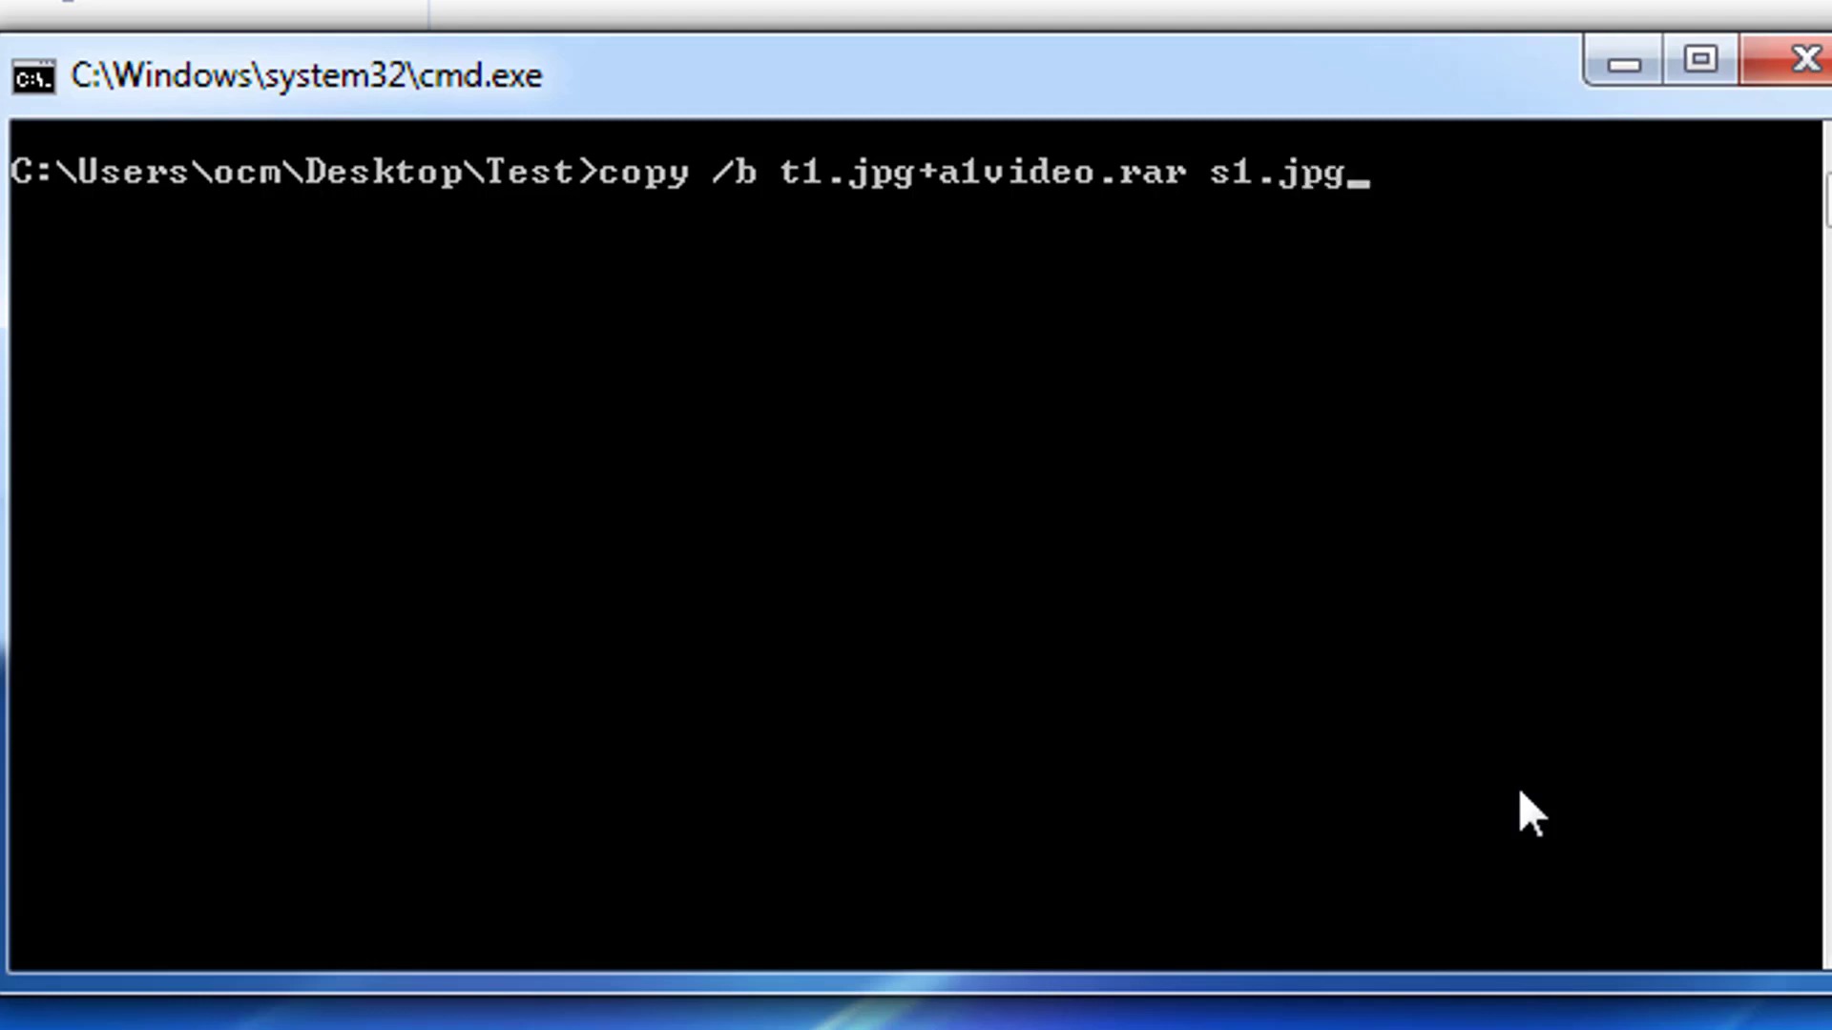
key(Return)
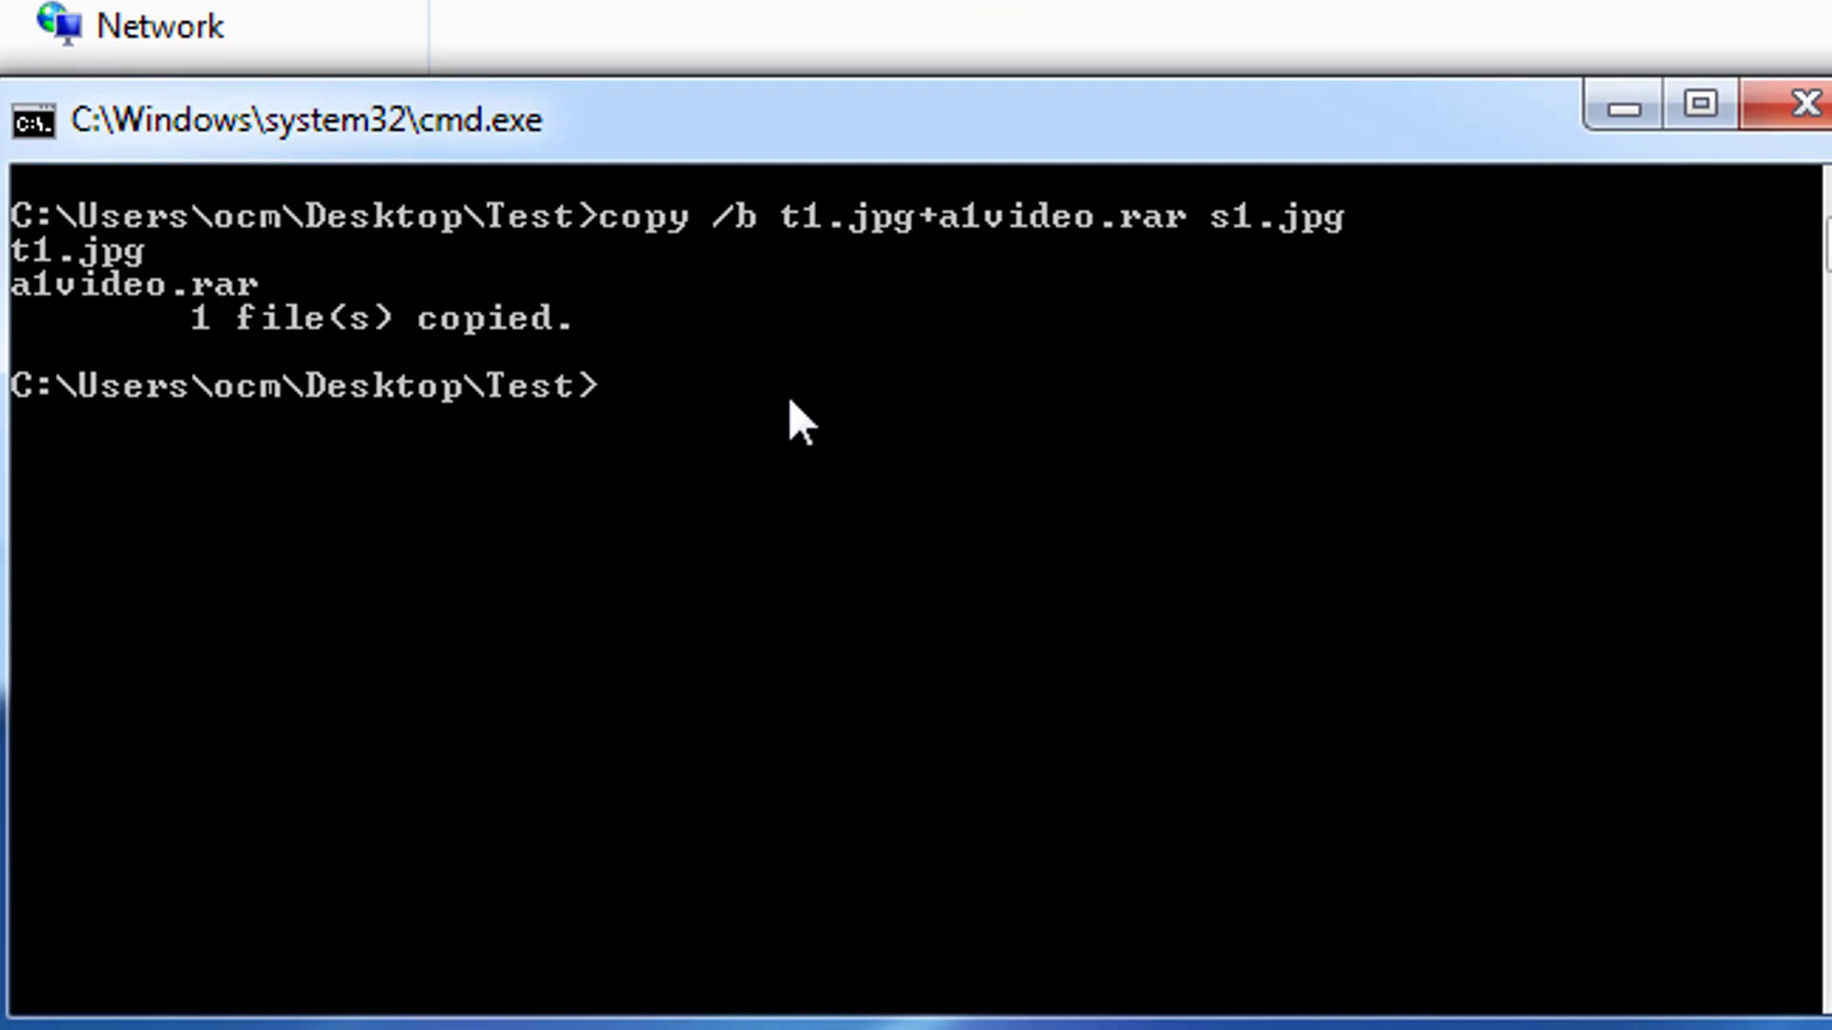
text(copy /b t2.jpg+a2Music.7z s2.jpg)
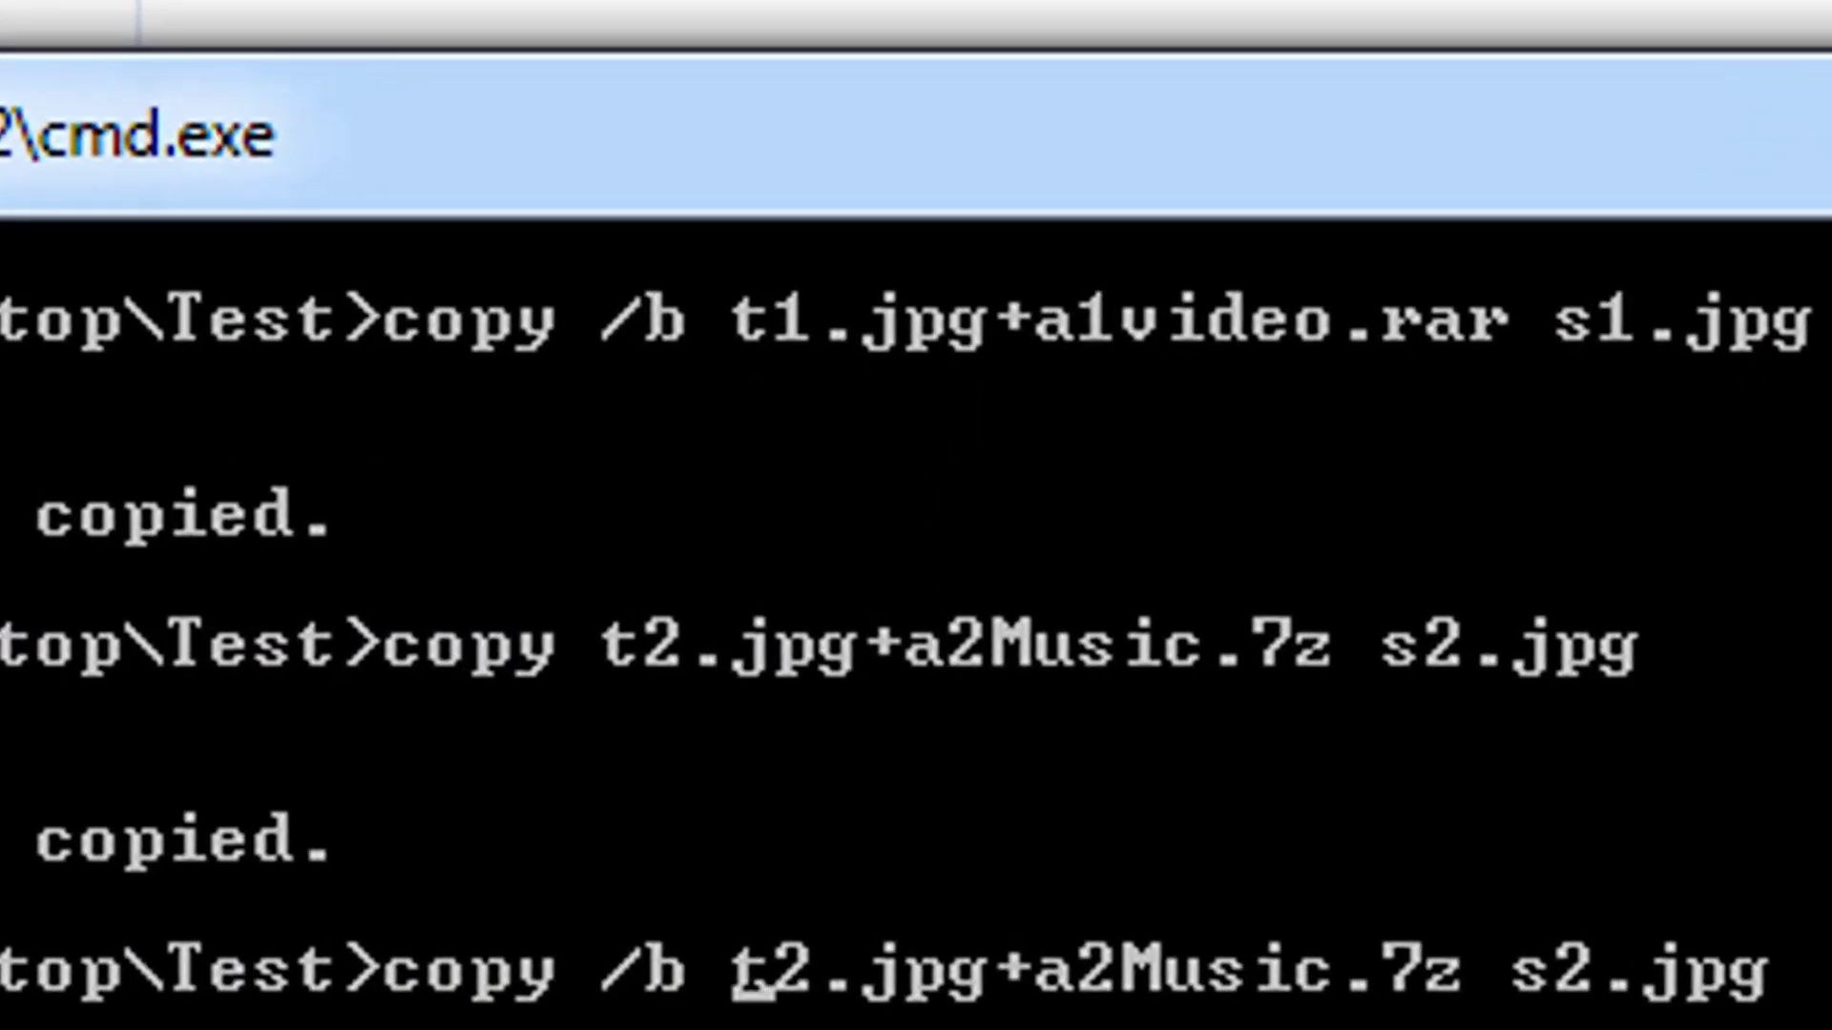
Step: Combine t2.jpg with the a2Music archive using copy /b, overwriting to produce s2.jpg
key(Return)
key(Return)
text(y)
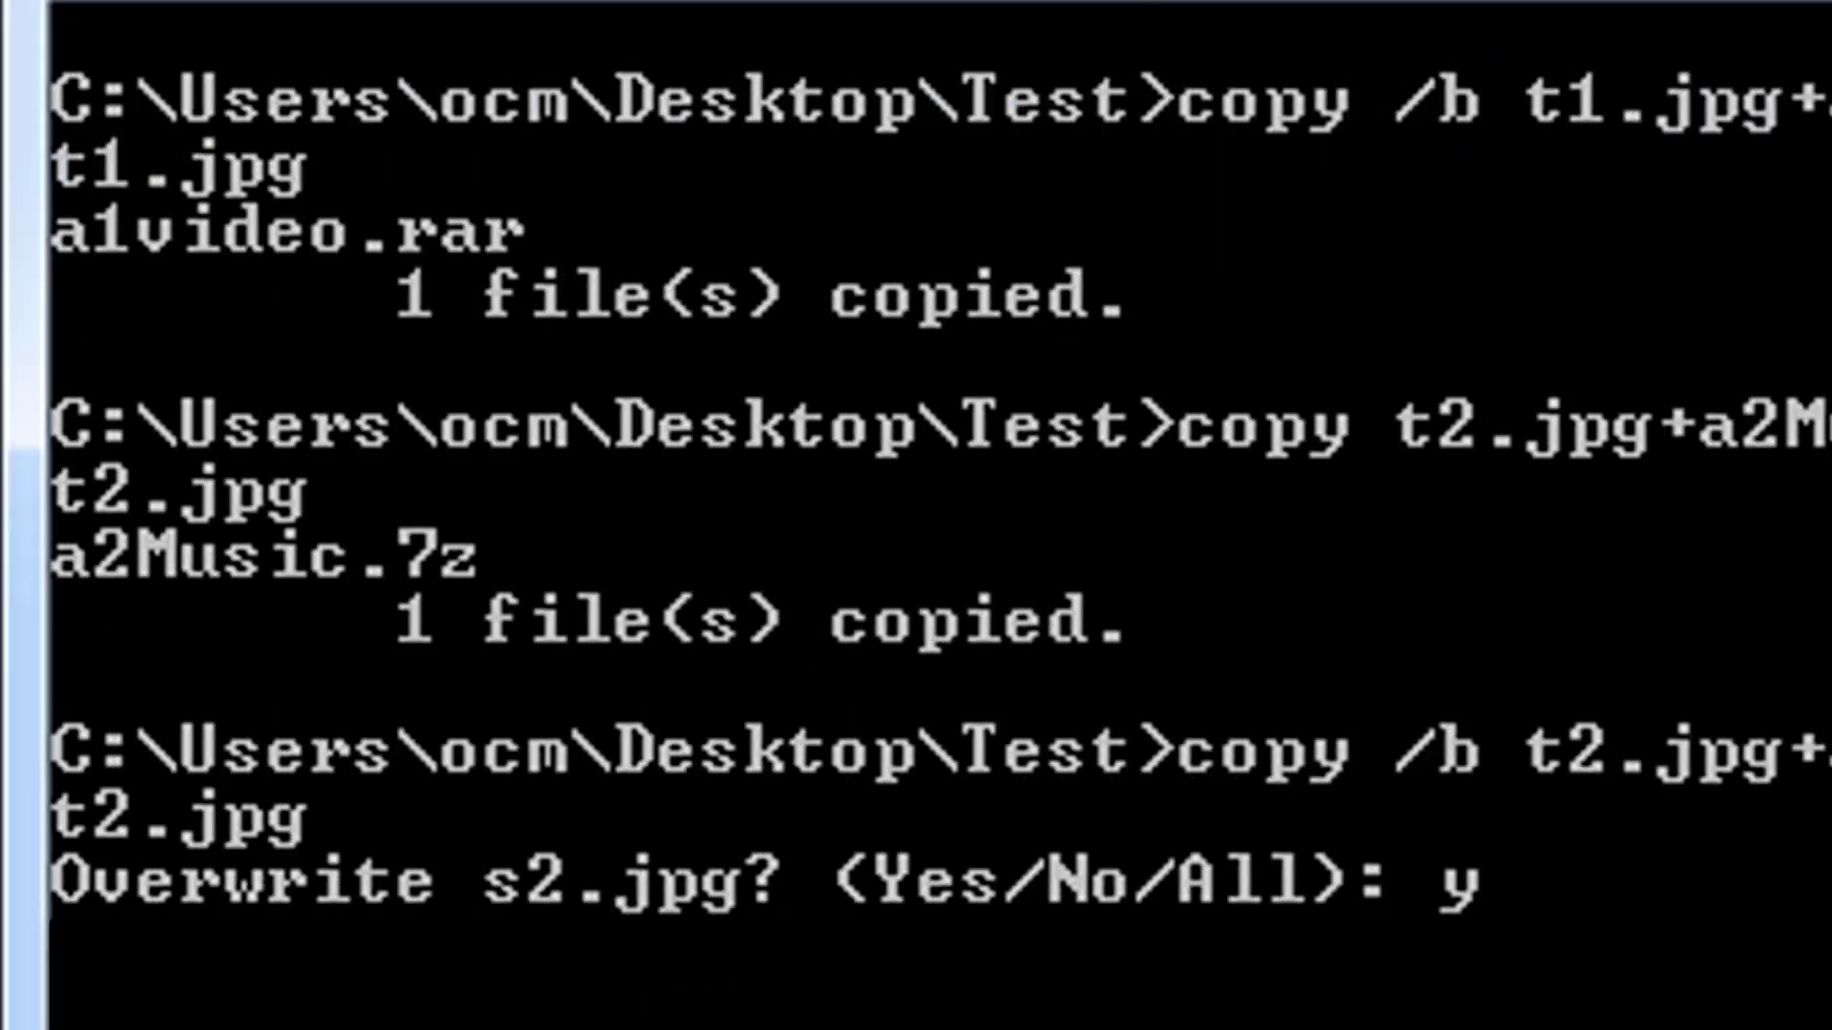
key(Return)
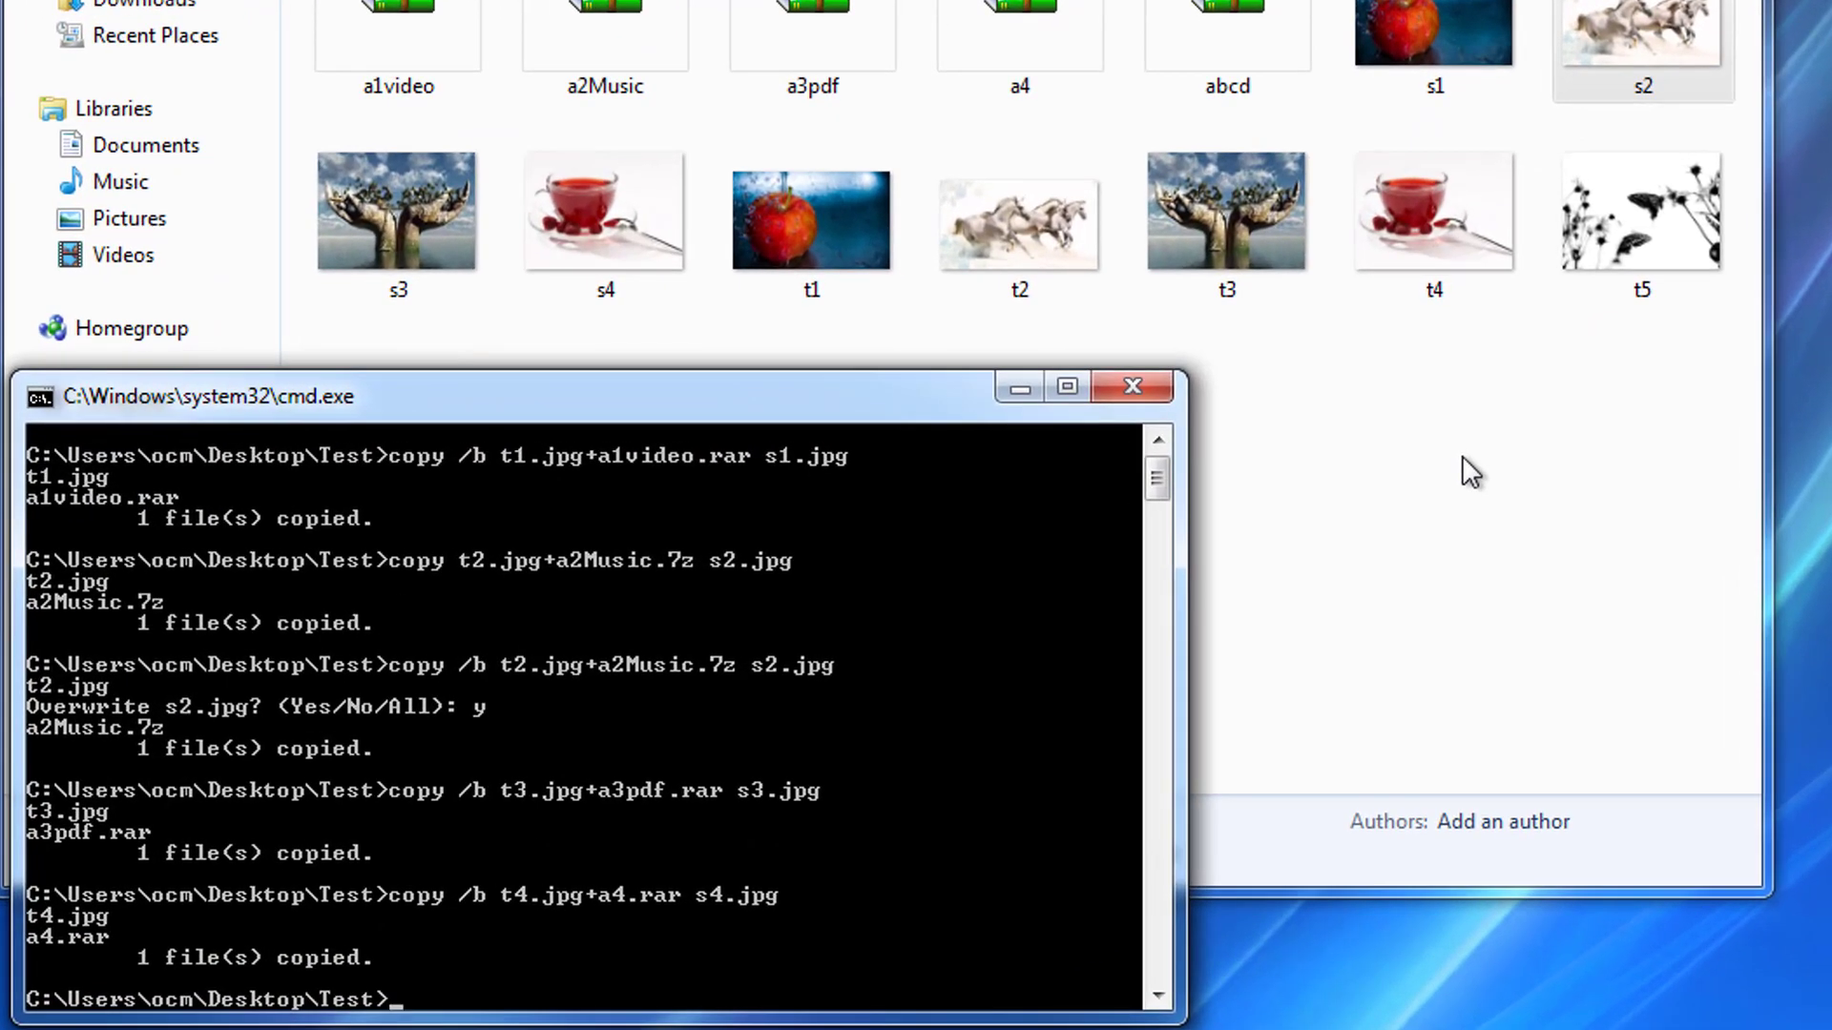
text(cop)
text(e)
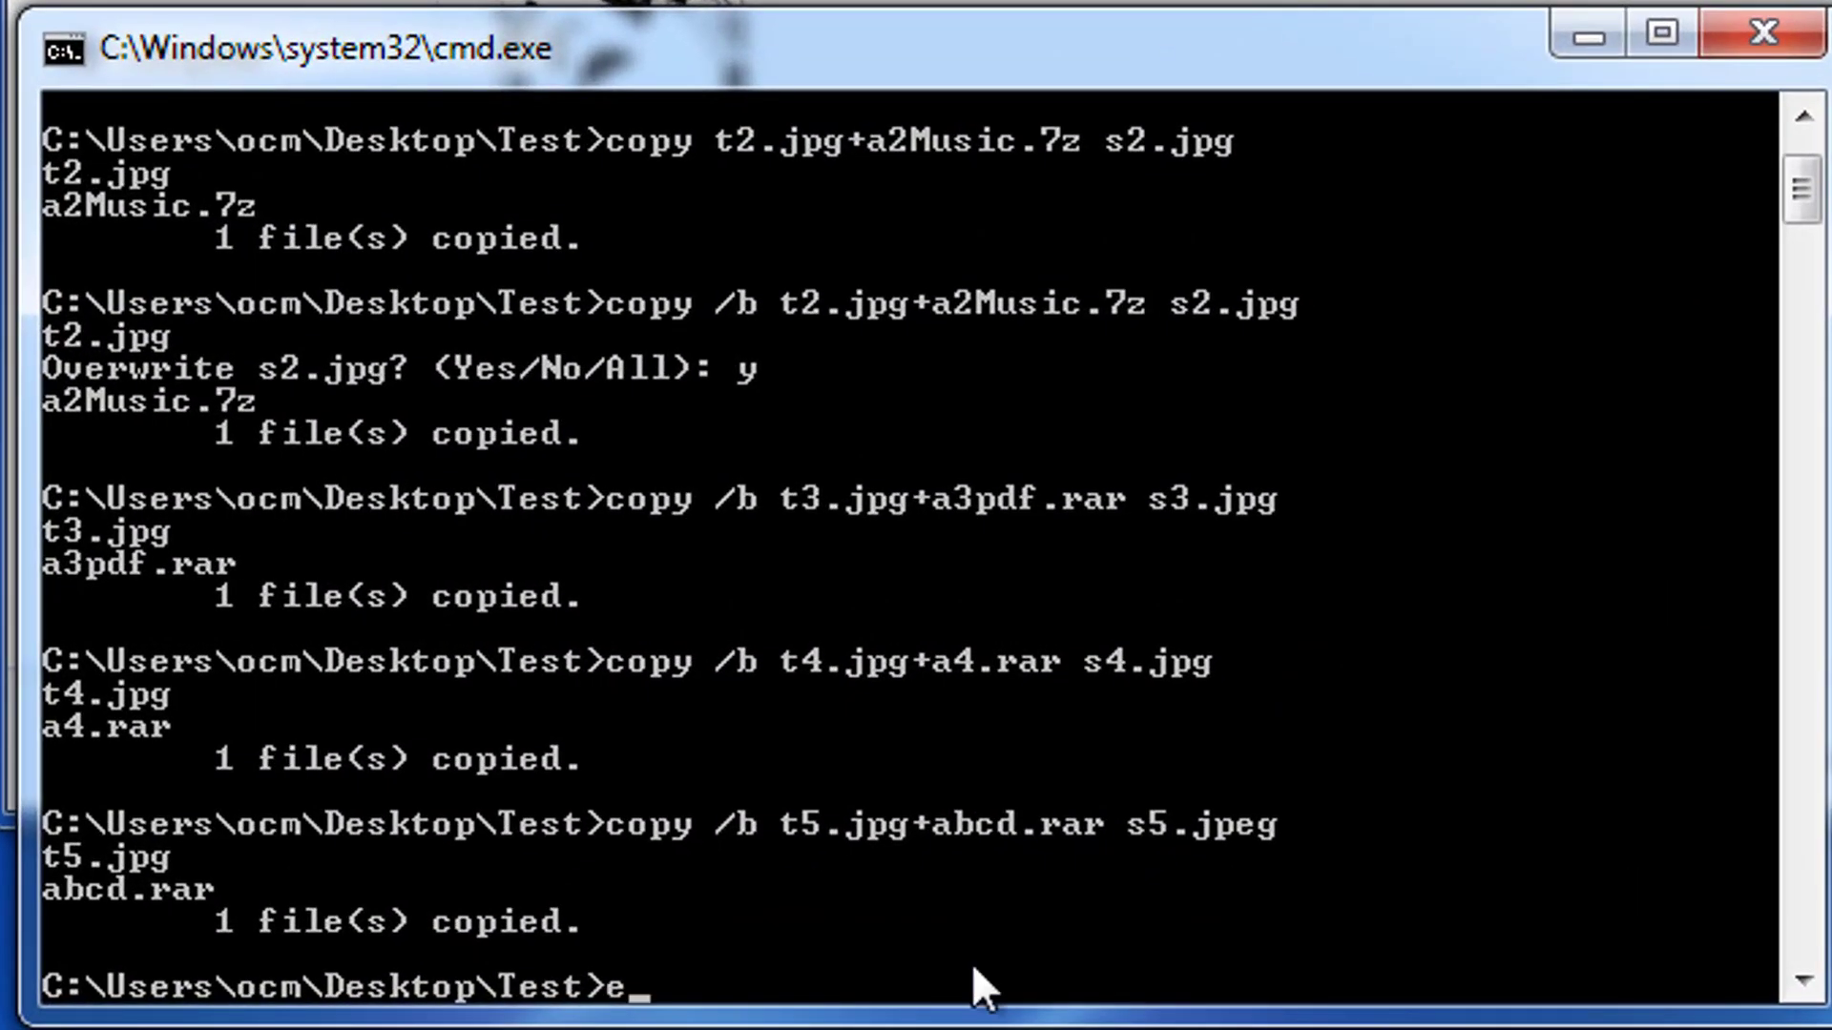
text(x)
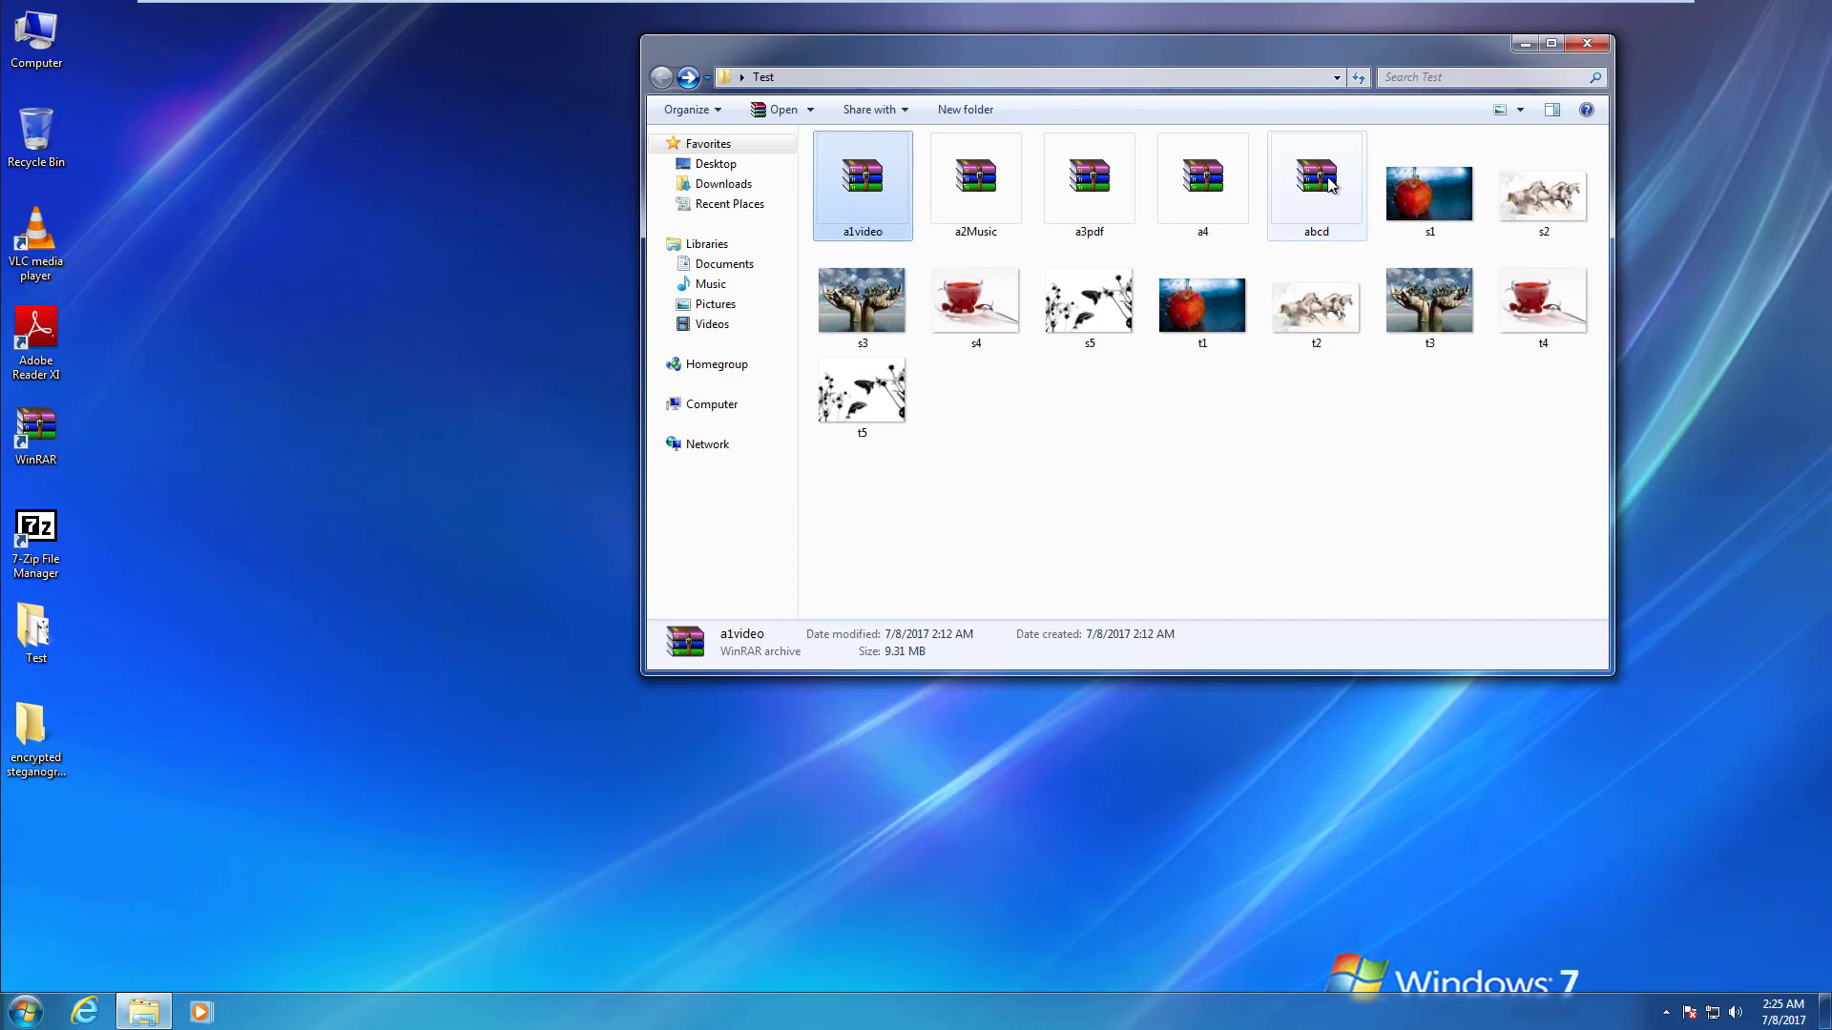
Step: Delete the five archive files from the Test folder
shift+click(1319, 205)
right_click(873, 198)
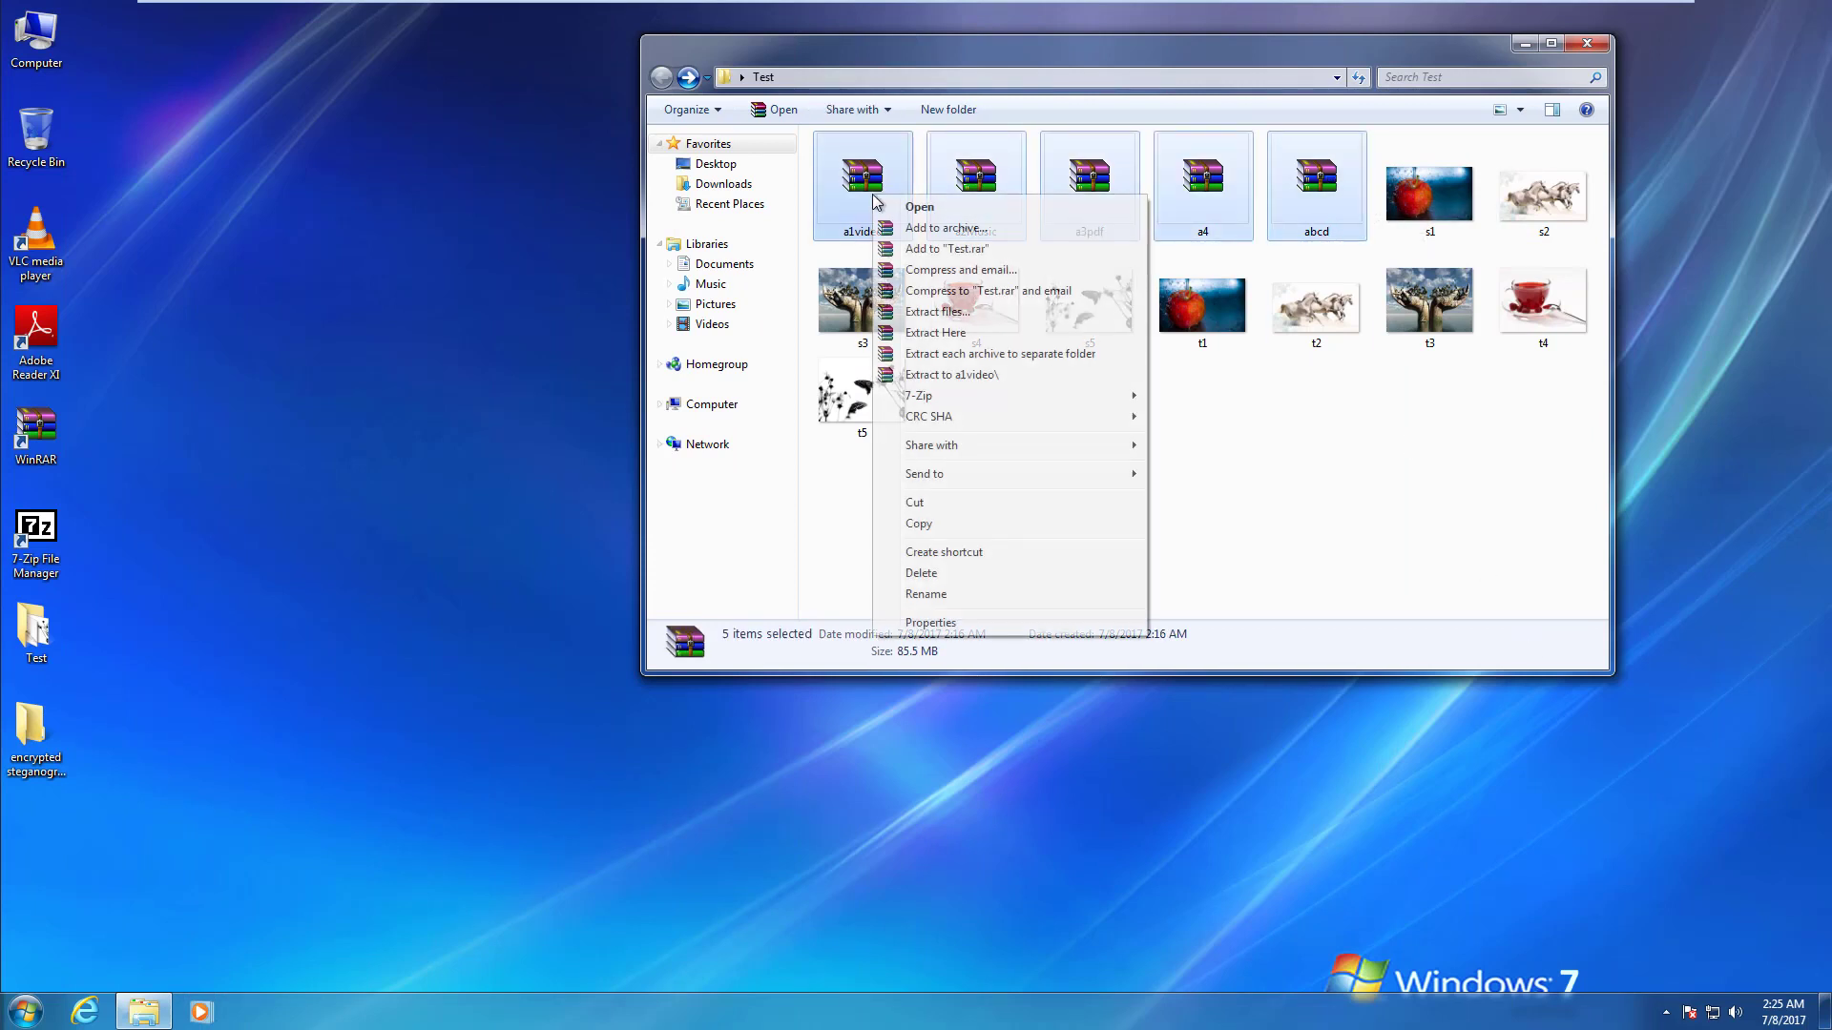
click(940, 573)
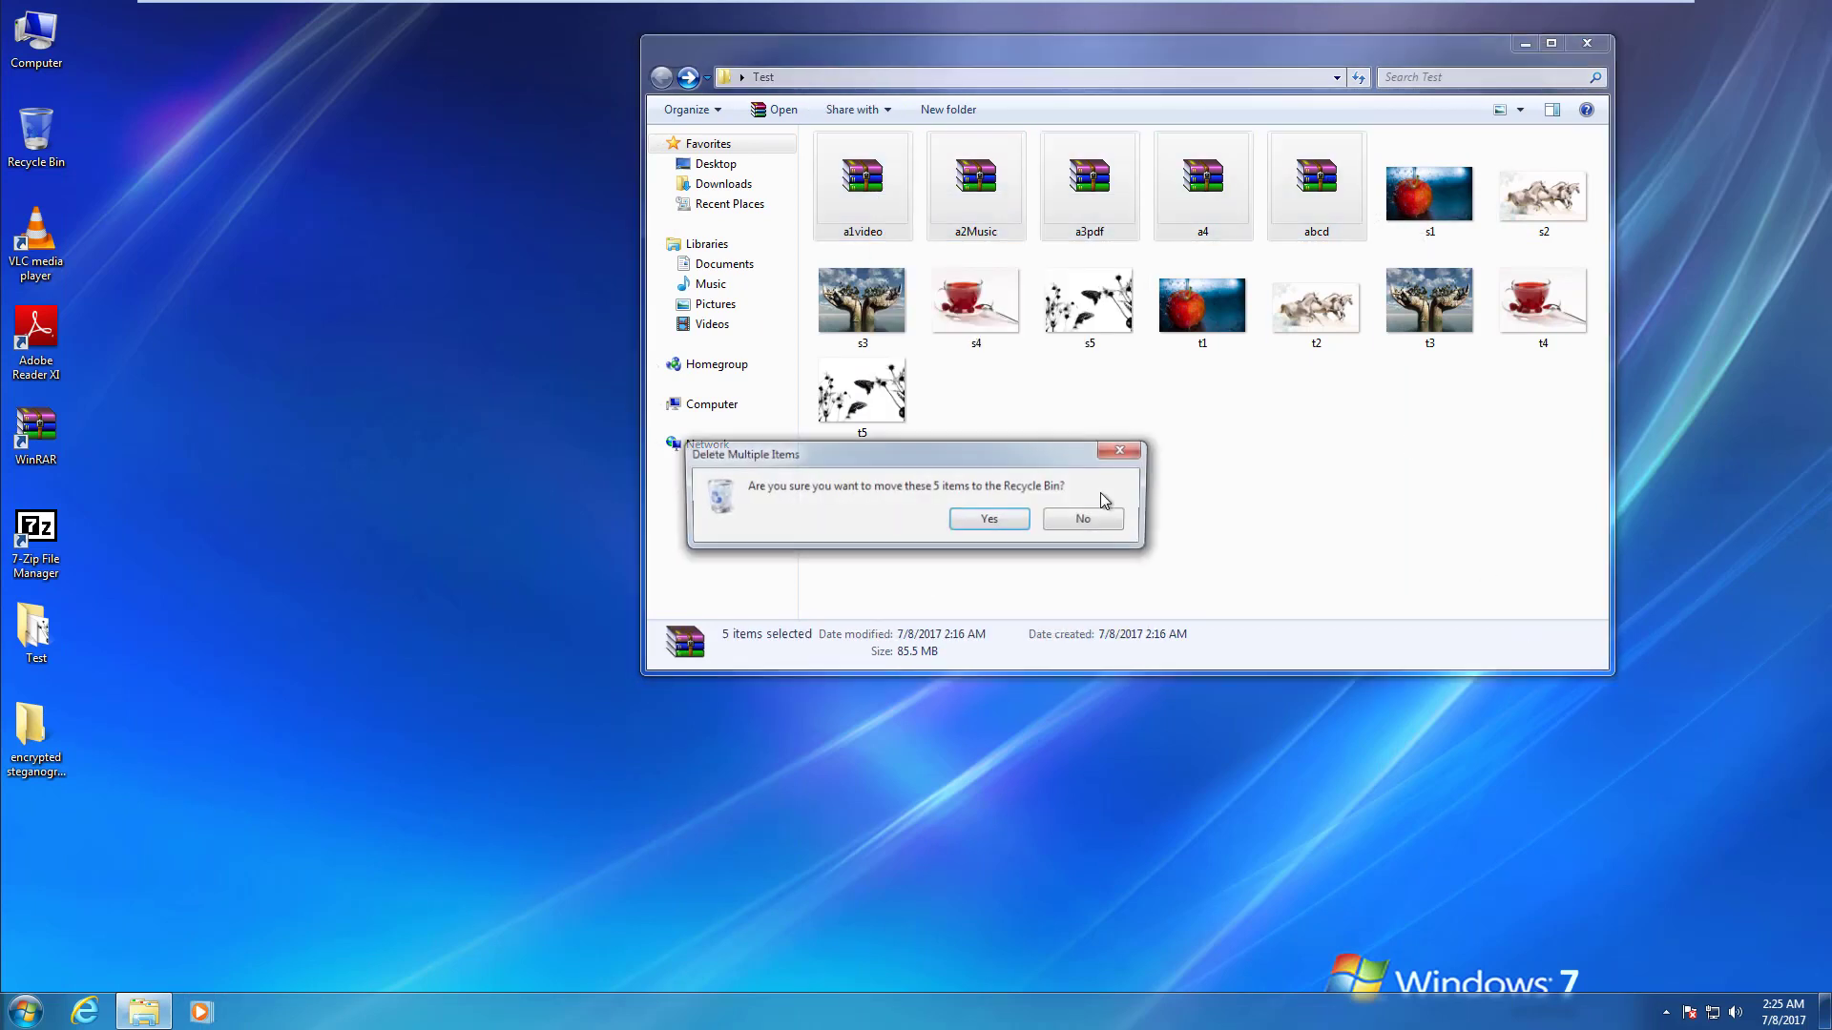
click(991, 520)
Step: Delete the original t1–t5 images so only s1–s5 remain in Test
click(1429, 172)
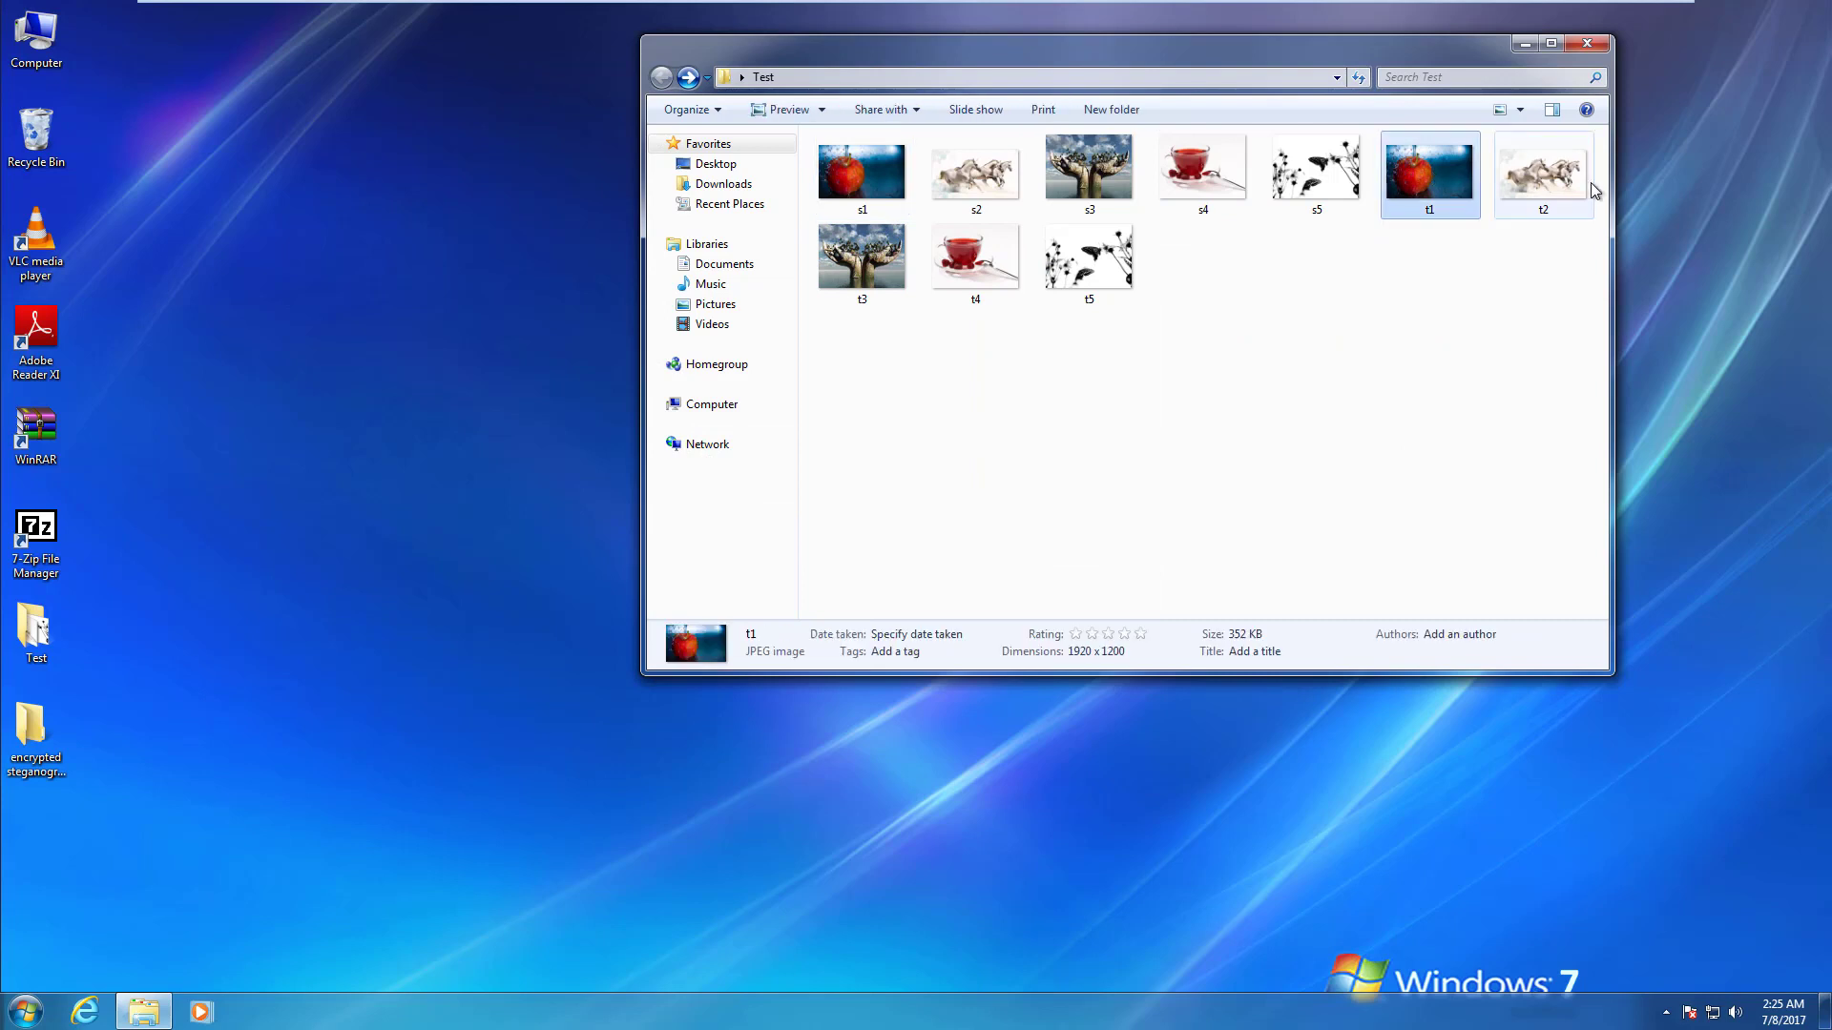
ctrl+click(1544, 175)
ctrl+click(867, 263)
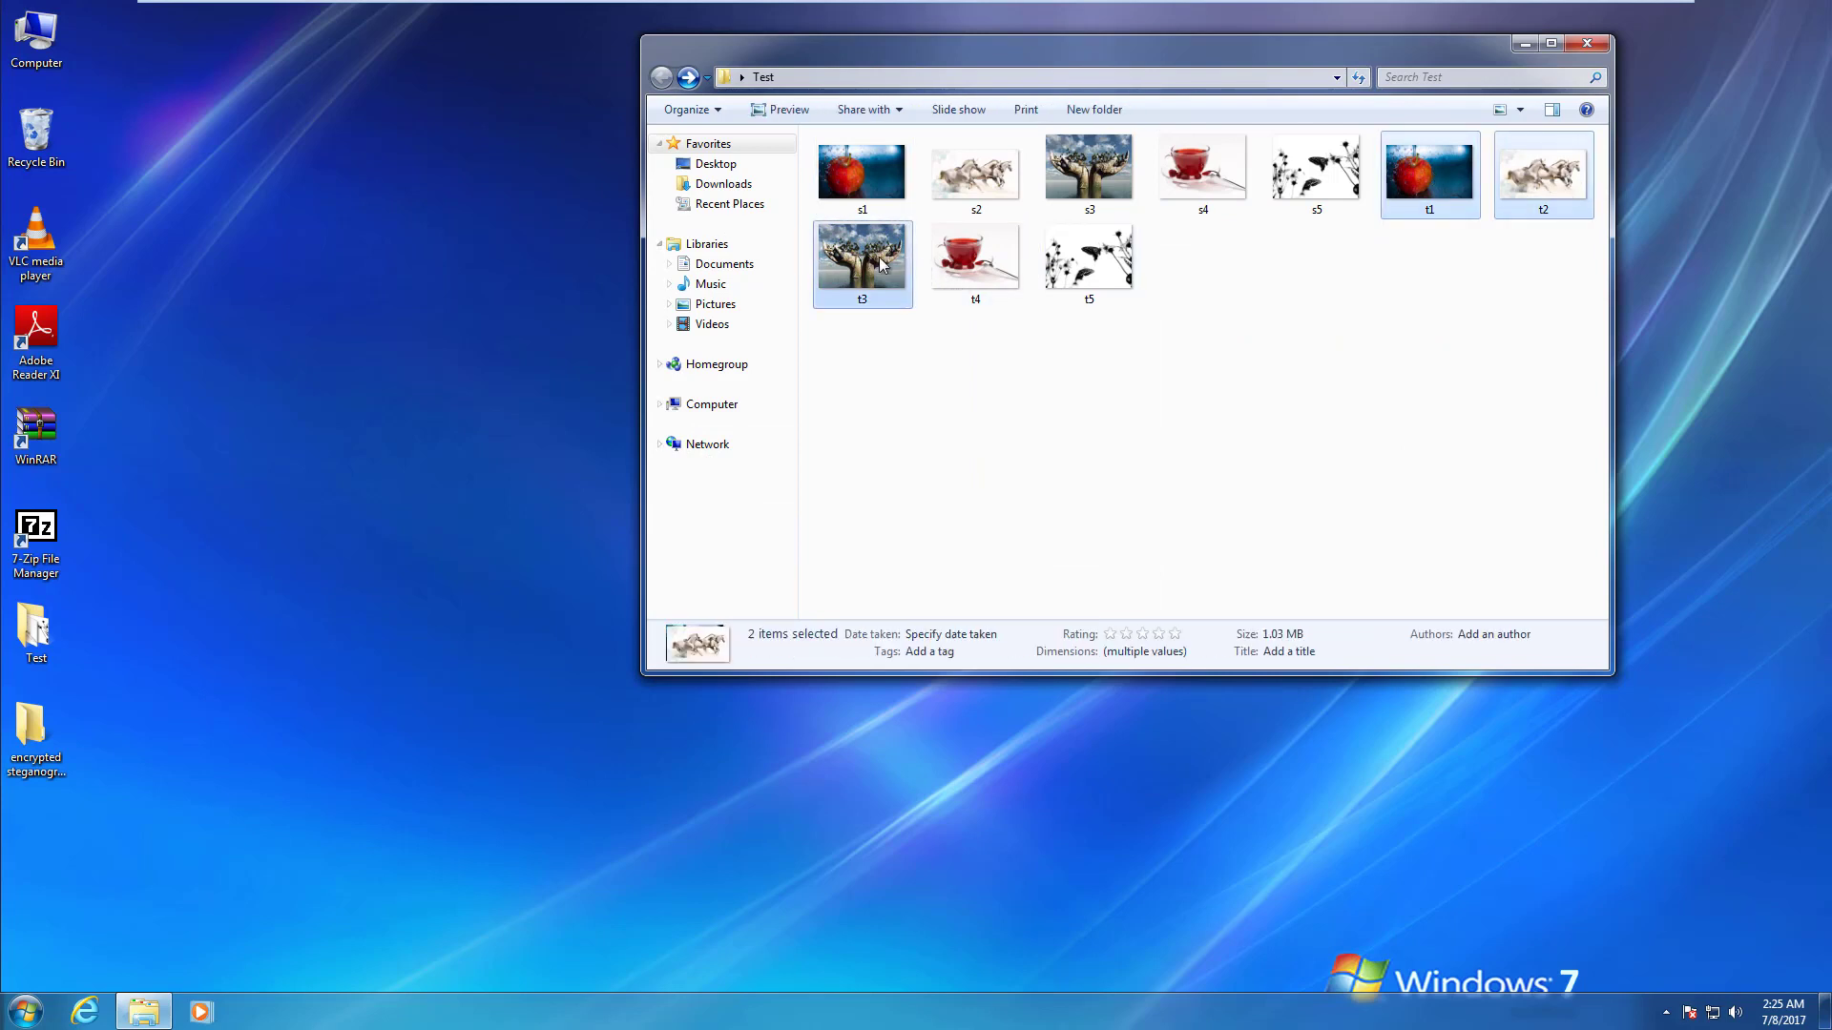
ctrl+click(968, 266)
ctrl+click(1080, 269)
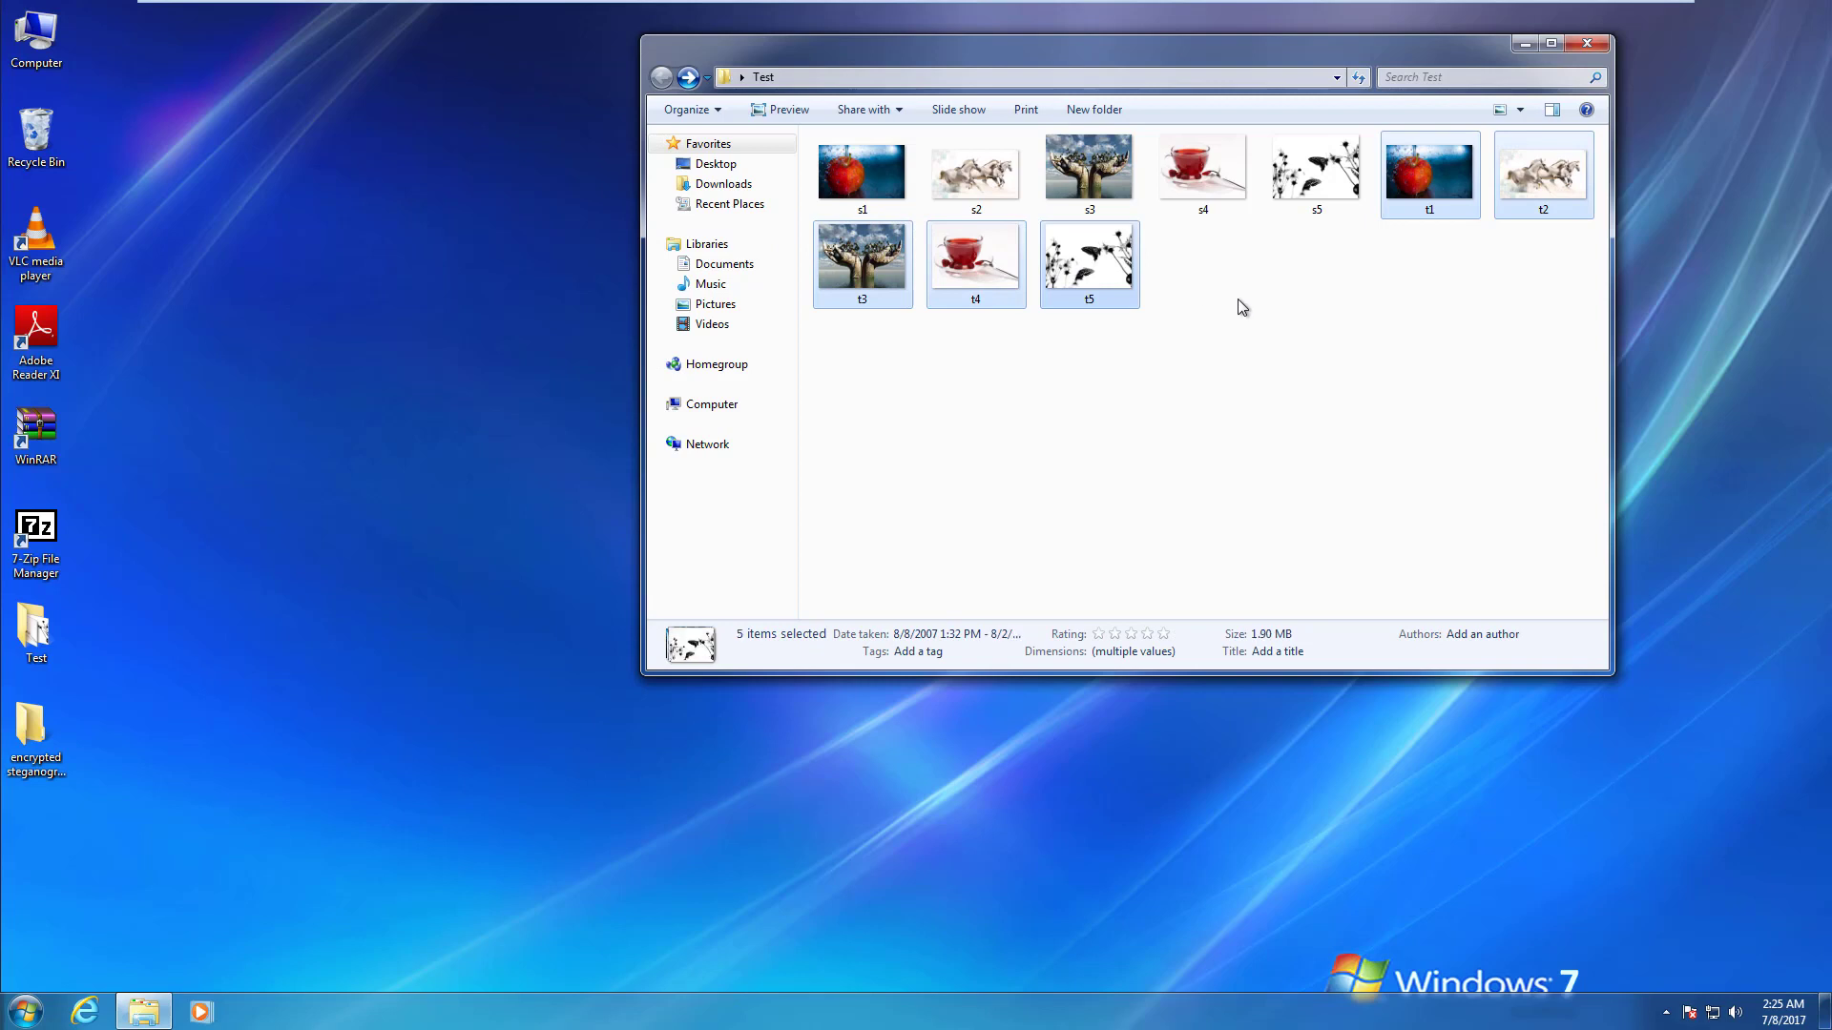
right_click(1103, 262)
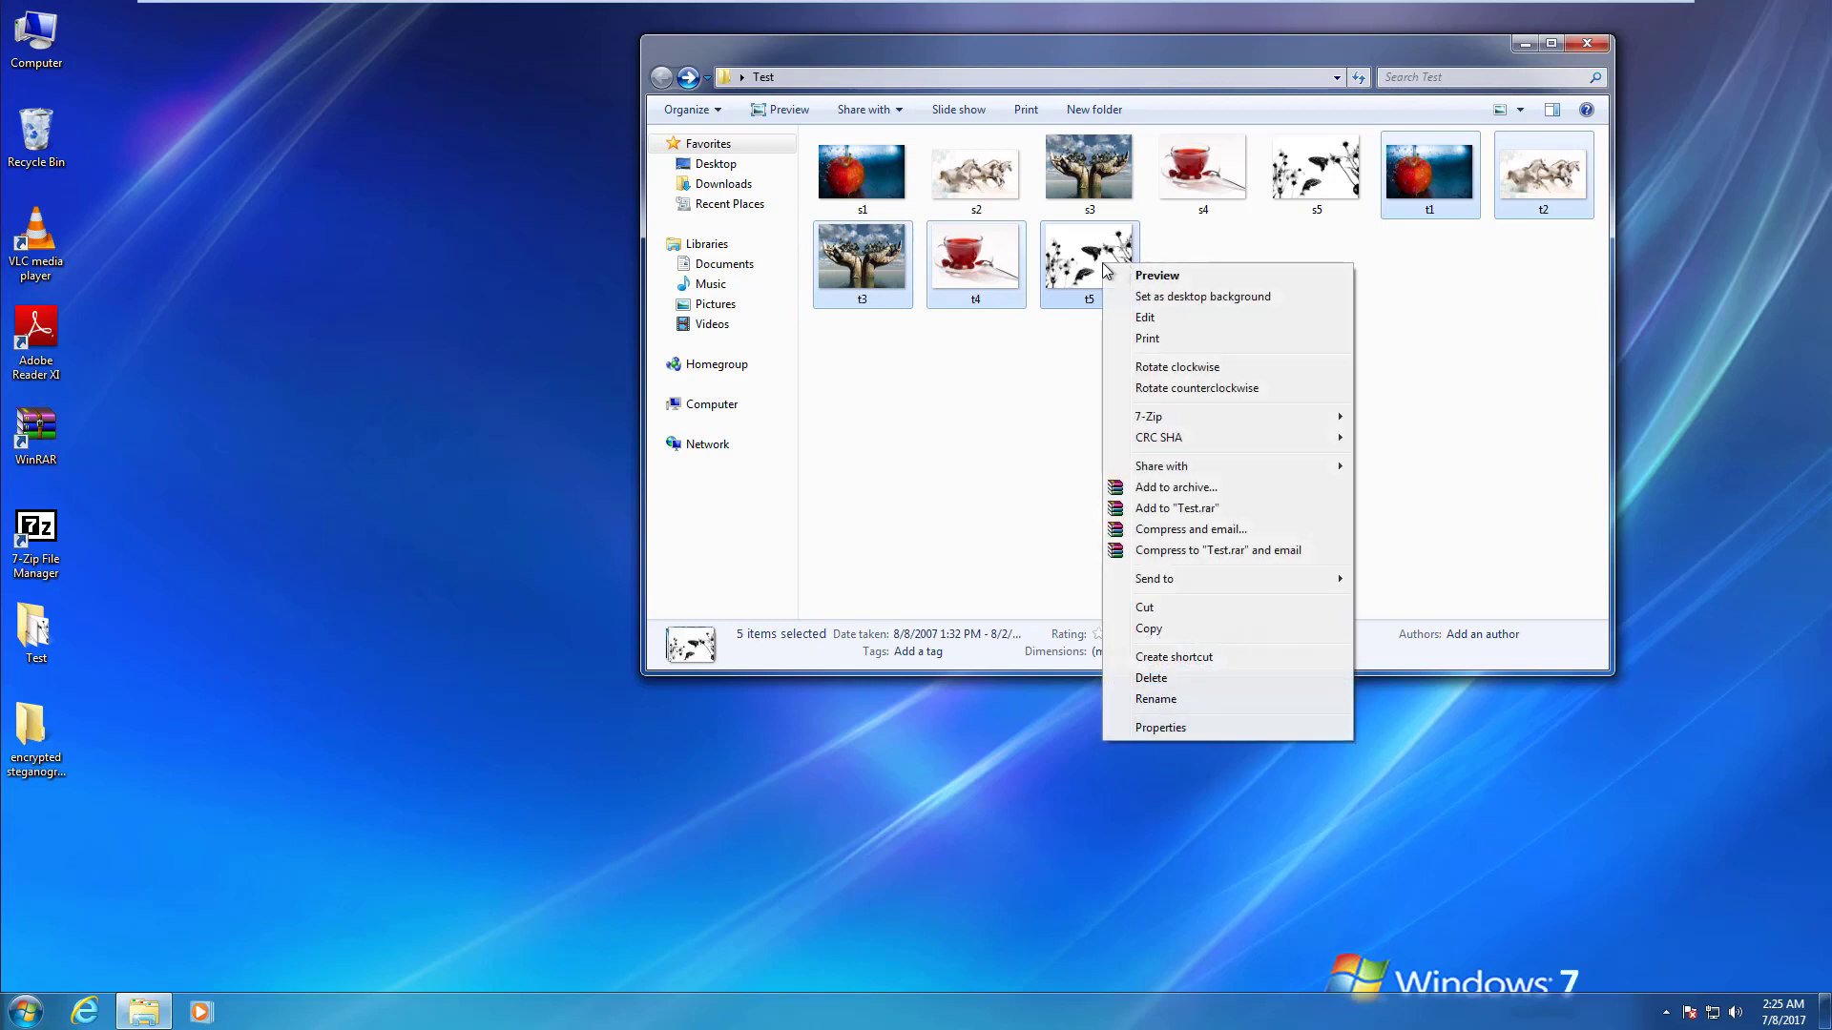
click(1227, 679)
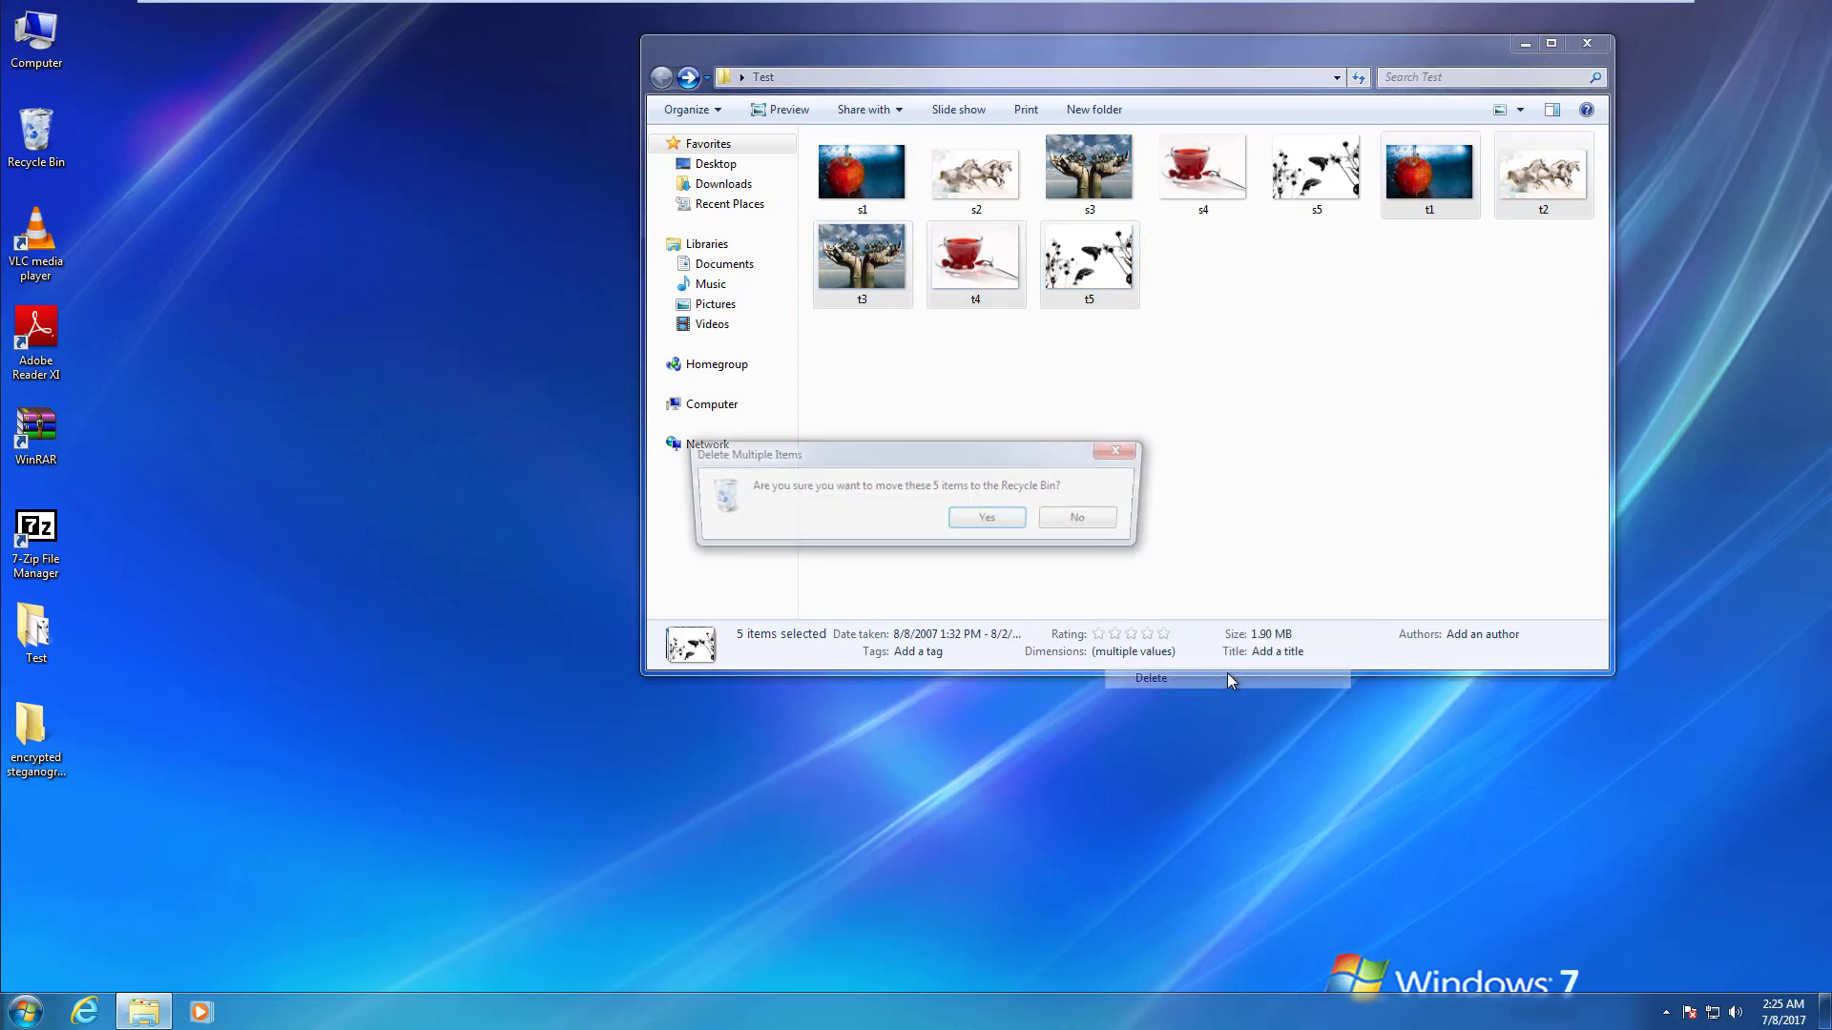
click(988, 518)
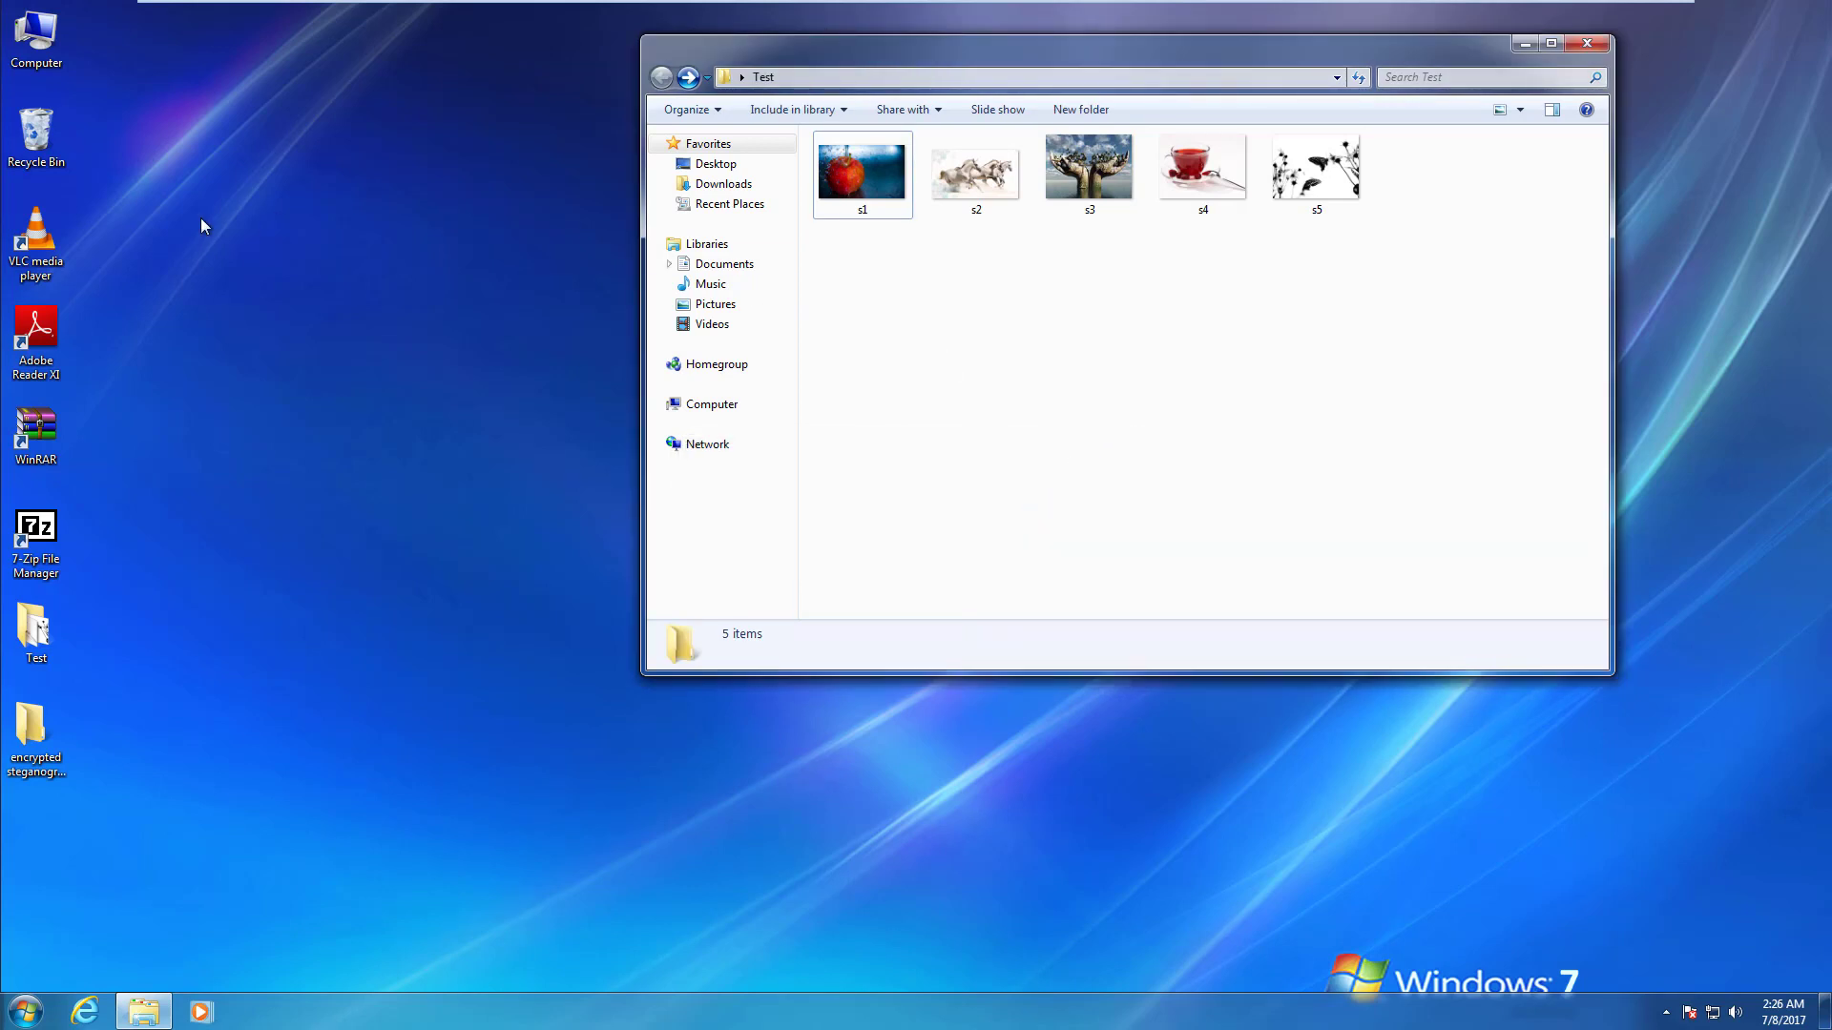
Step: Empty the Recycle Bin to permanently discard the deleted files
right_click(39, 137)
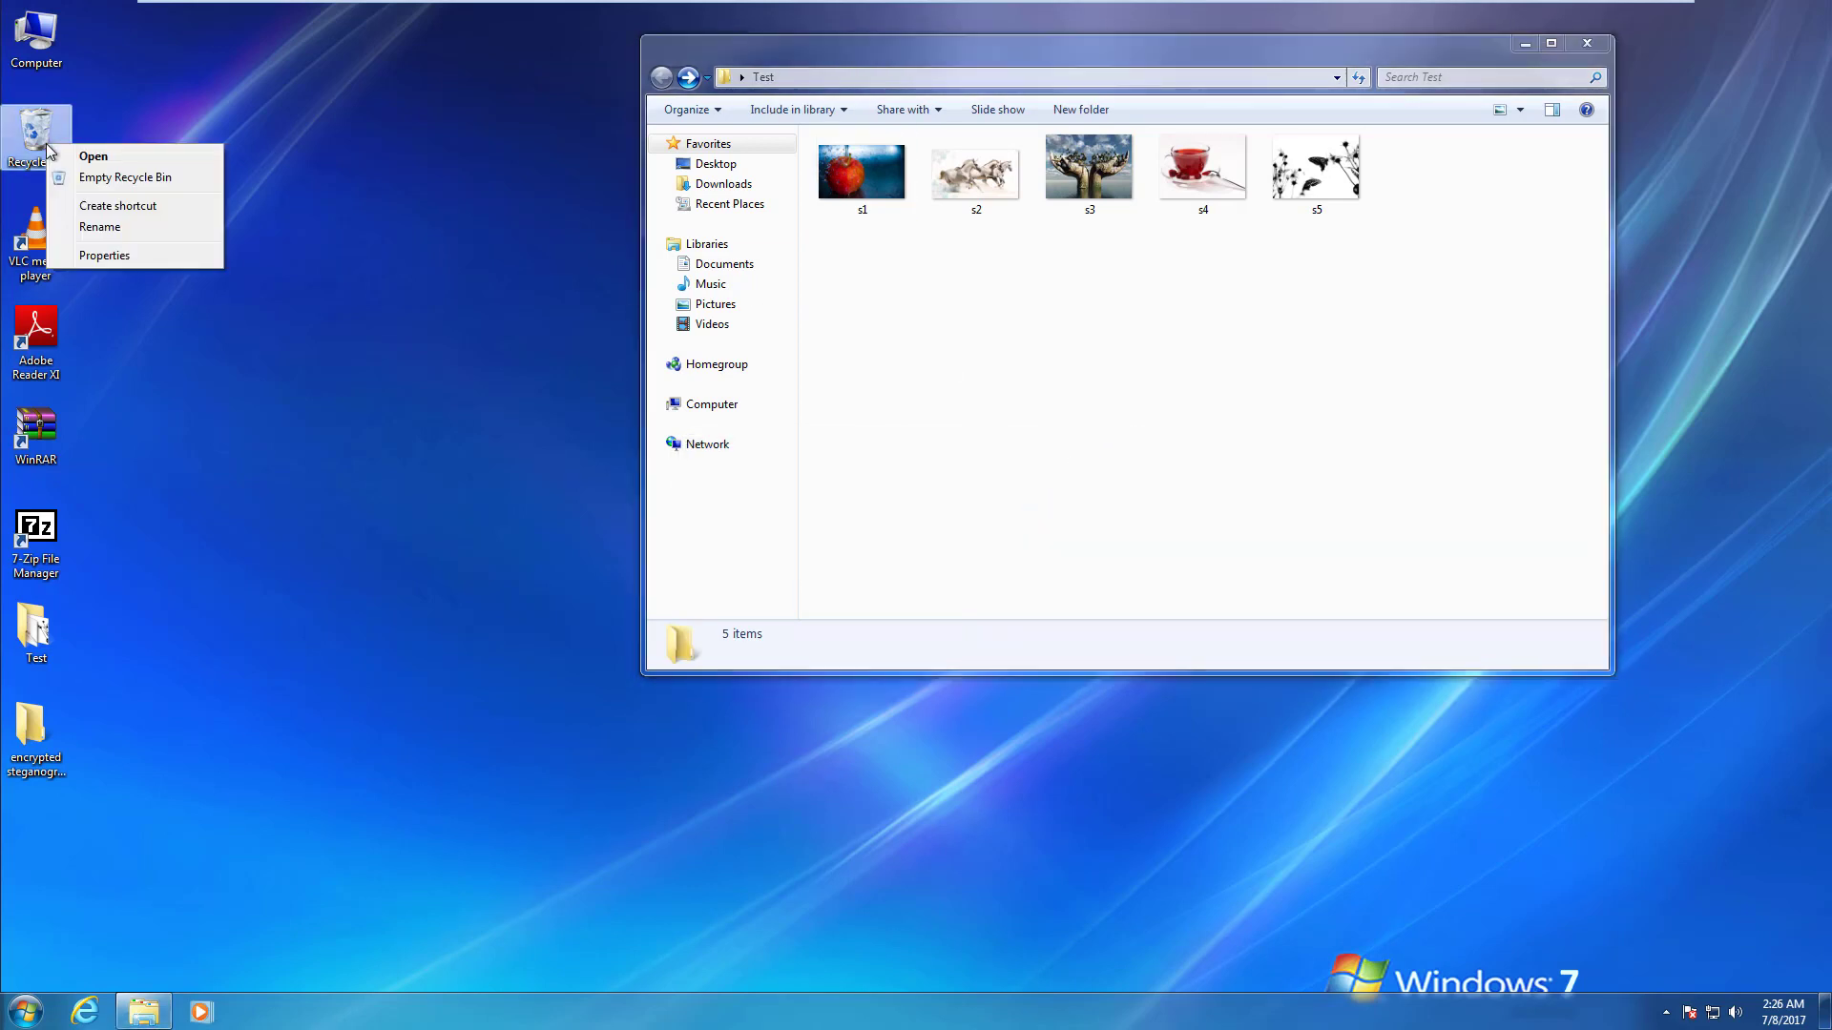
click(125, 178)
click(979, 520)
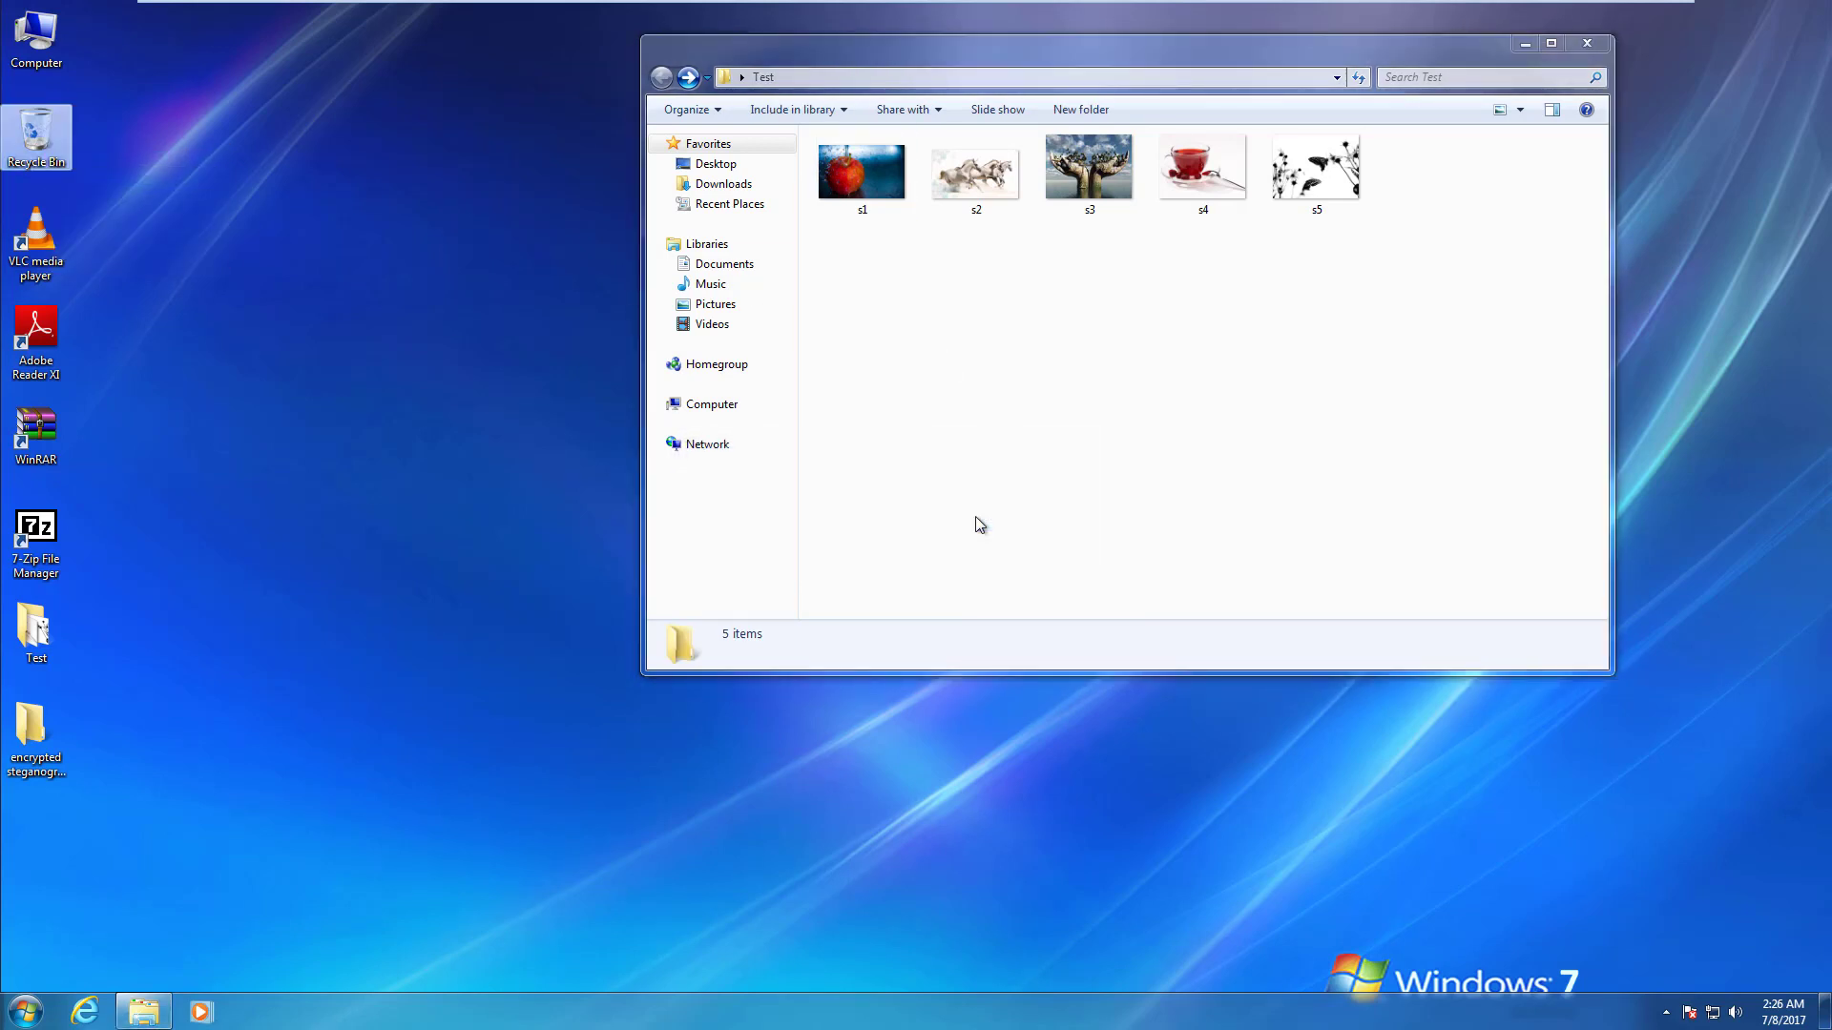
Step: View s1 in Photo Viewer, step through s2–s4 and back, then run and exit a slideshow
double_click(861, 173)
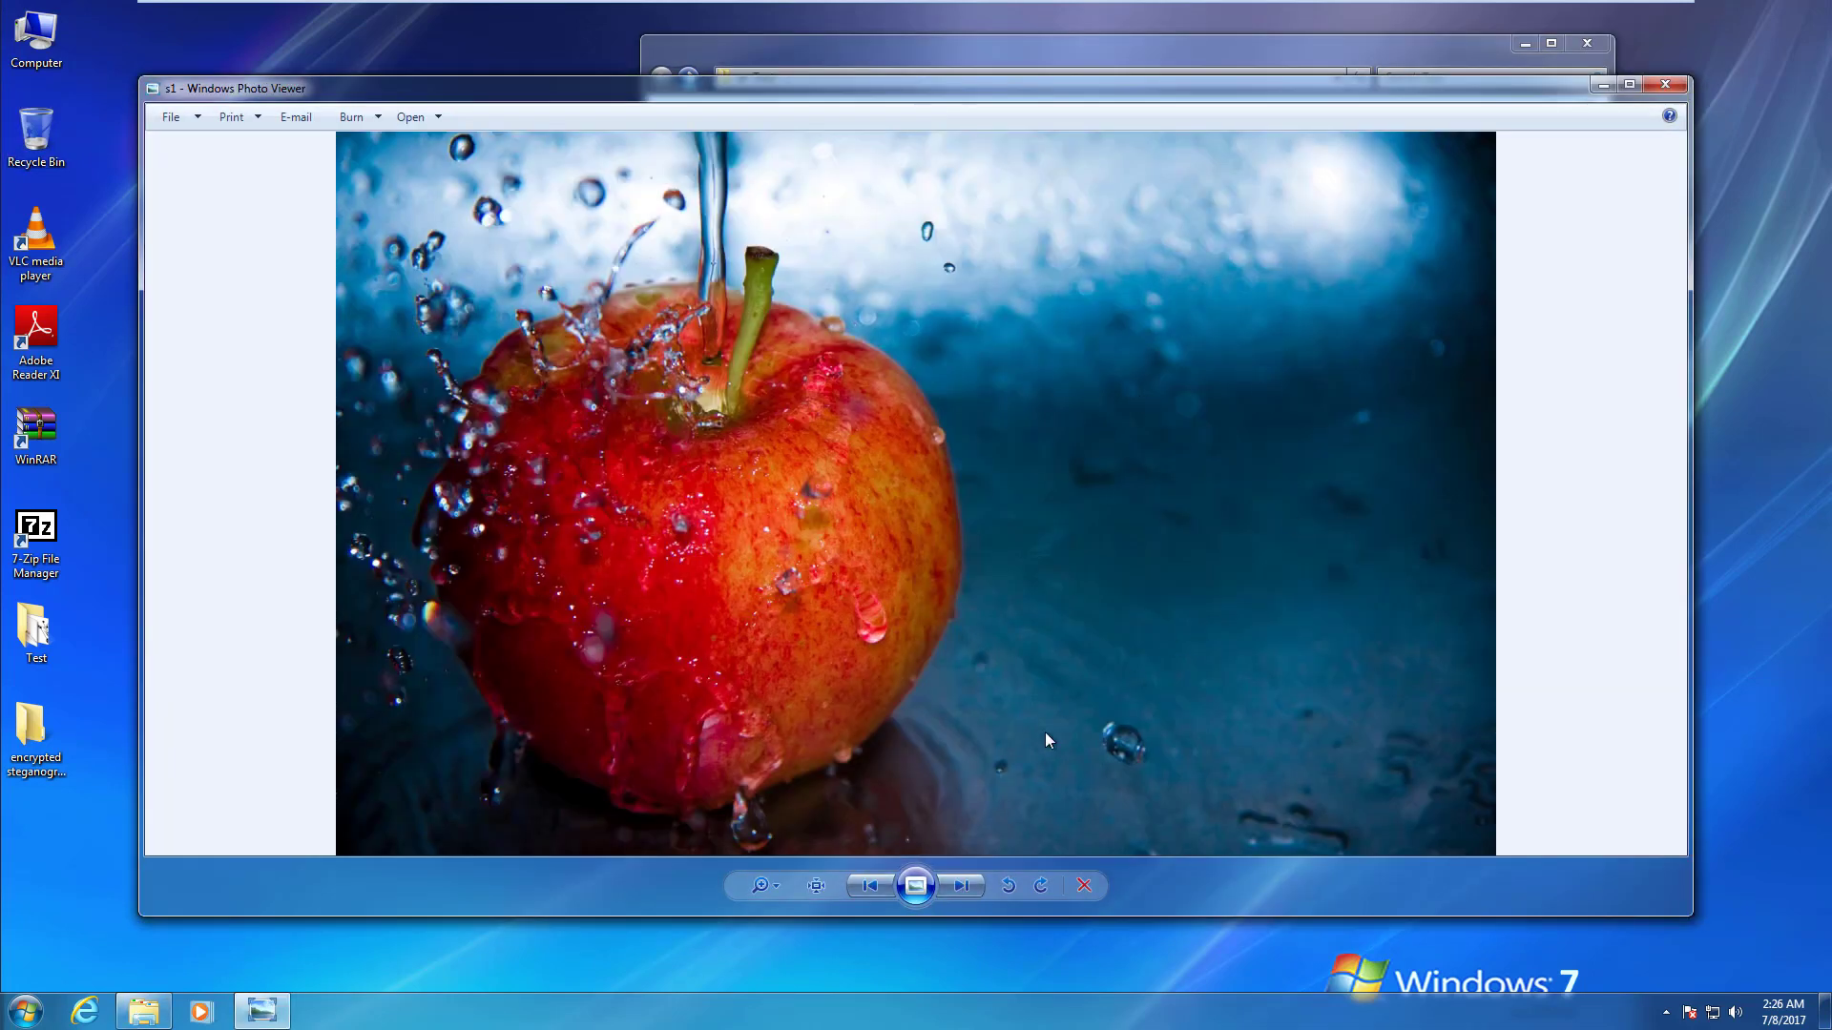
click(960, 884)
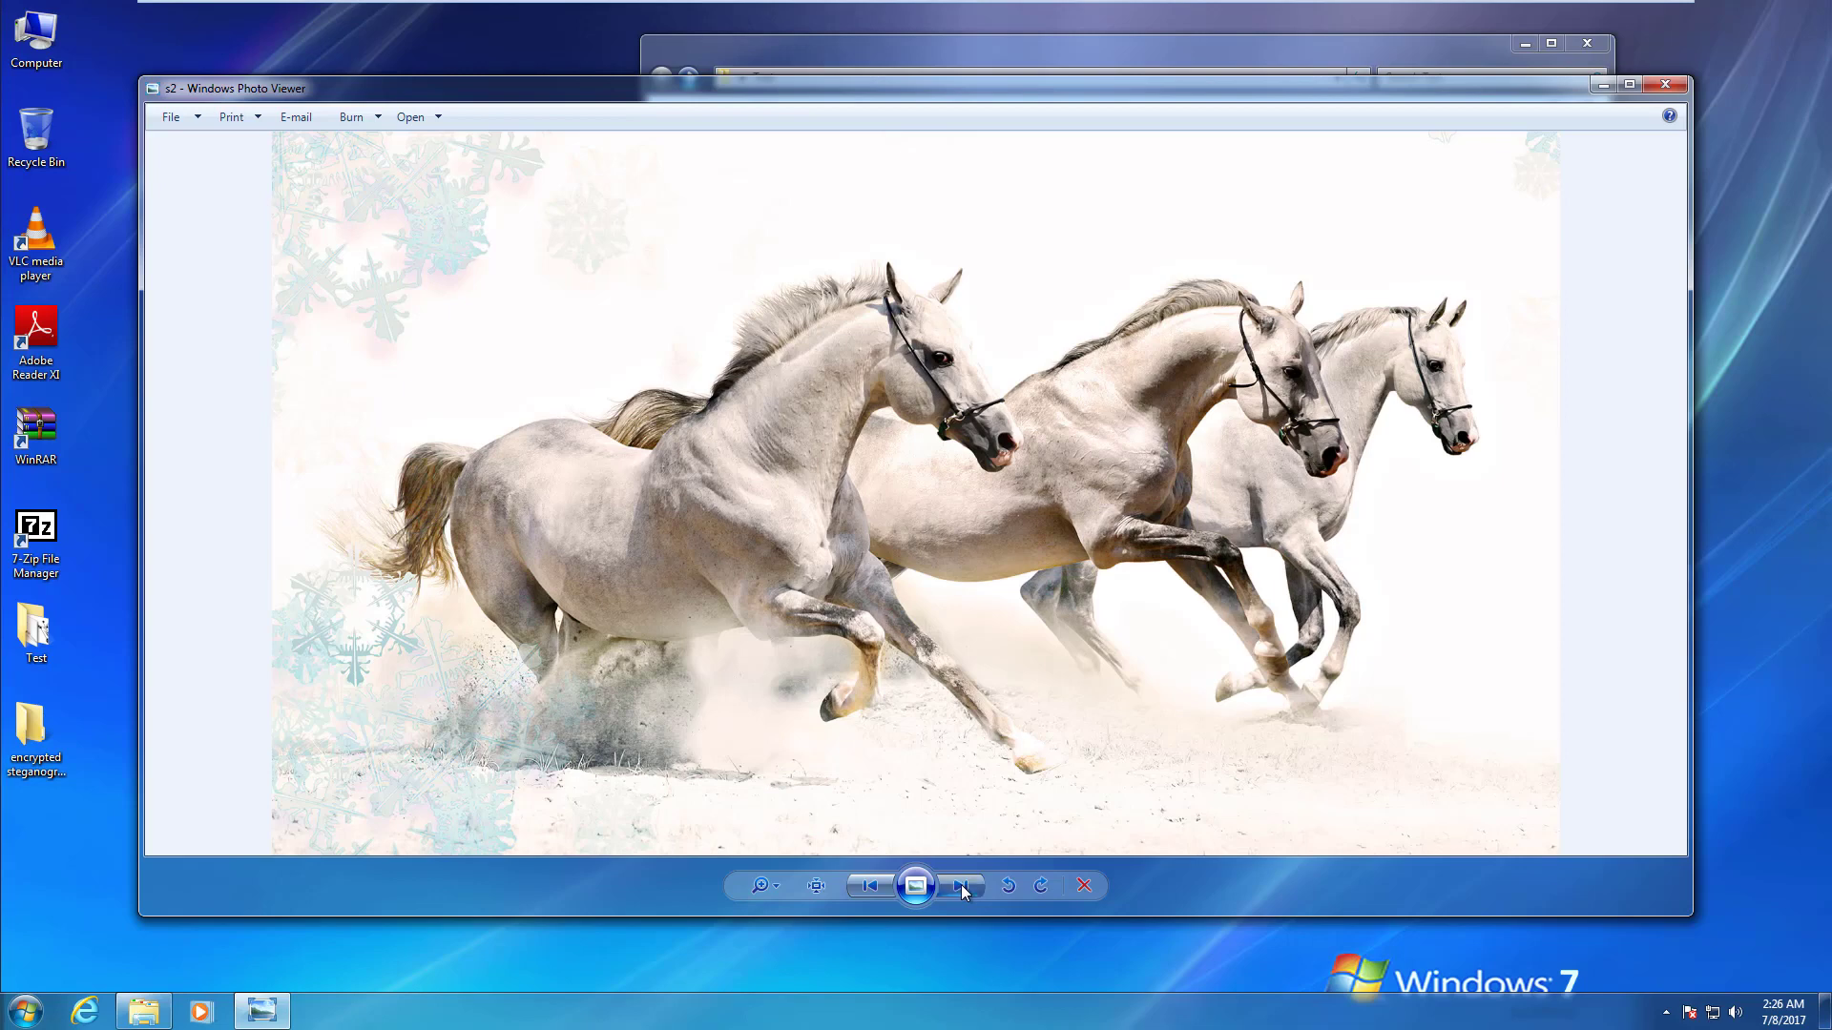
click(960, 884)
click(960, 883)
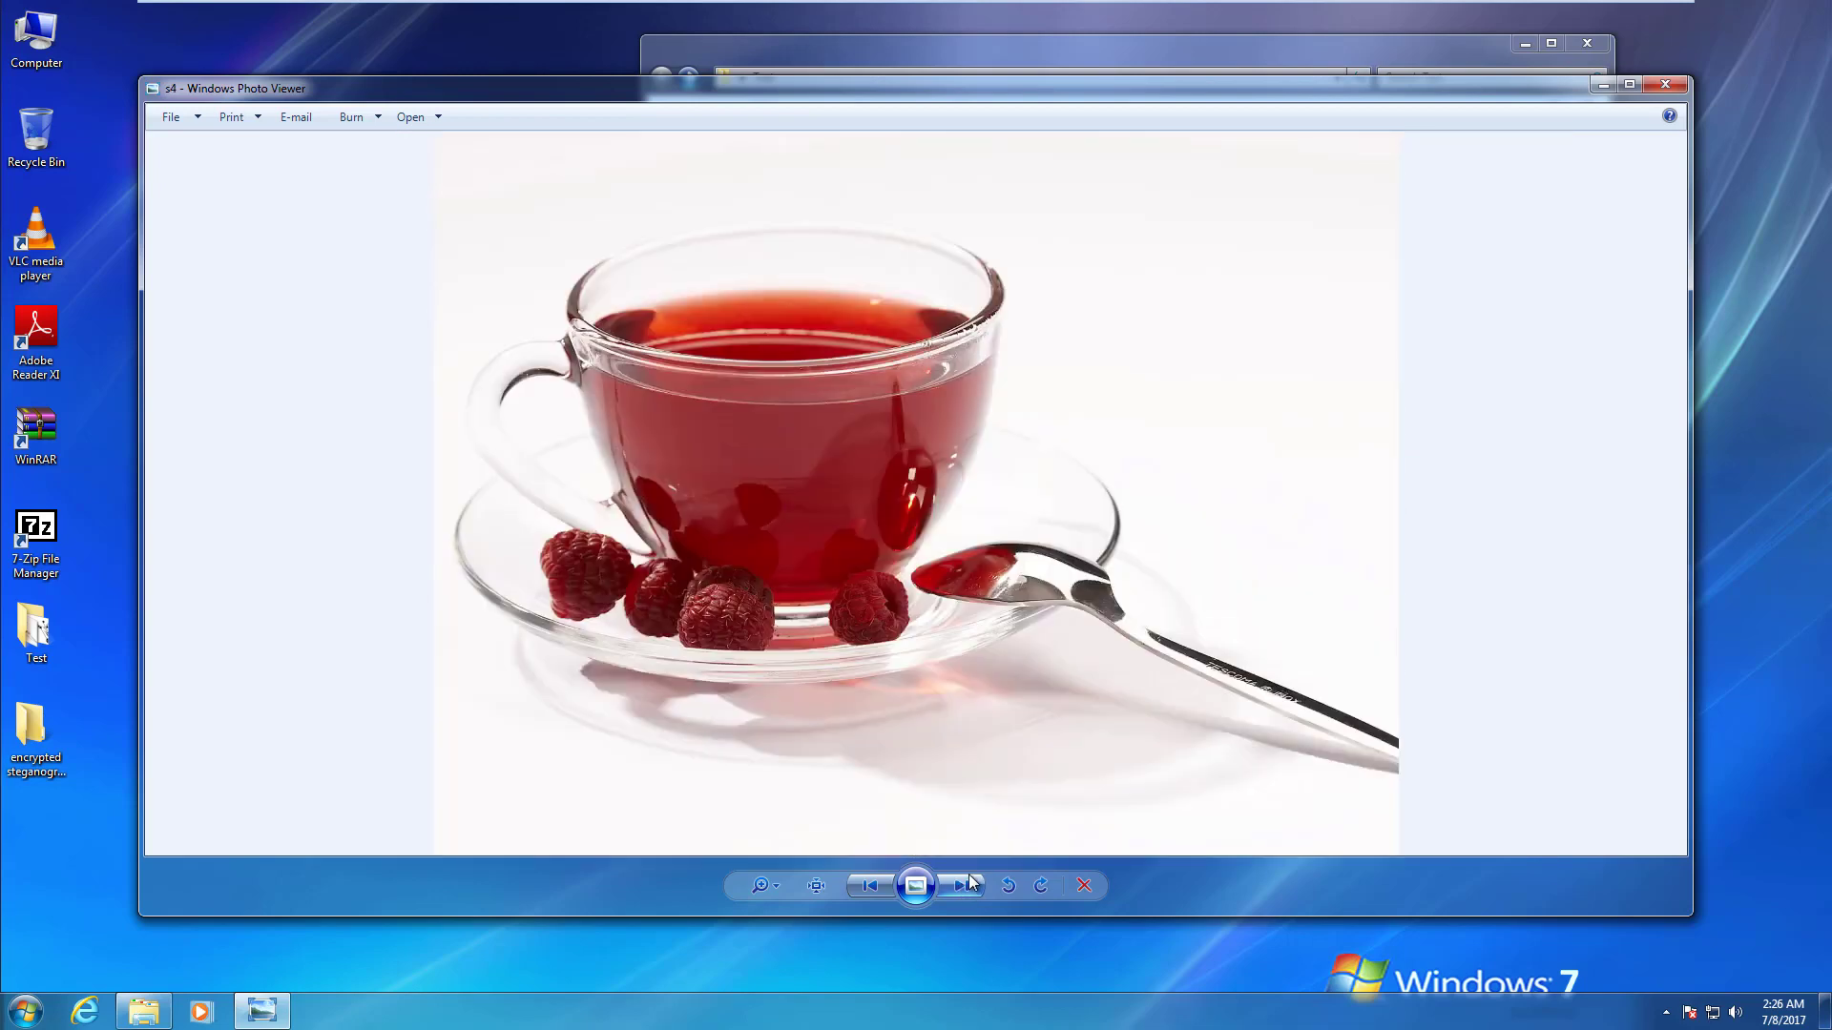
click(891, 885)
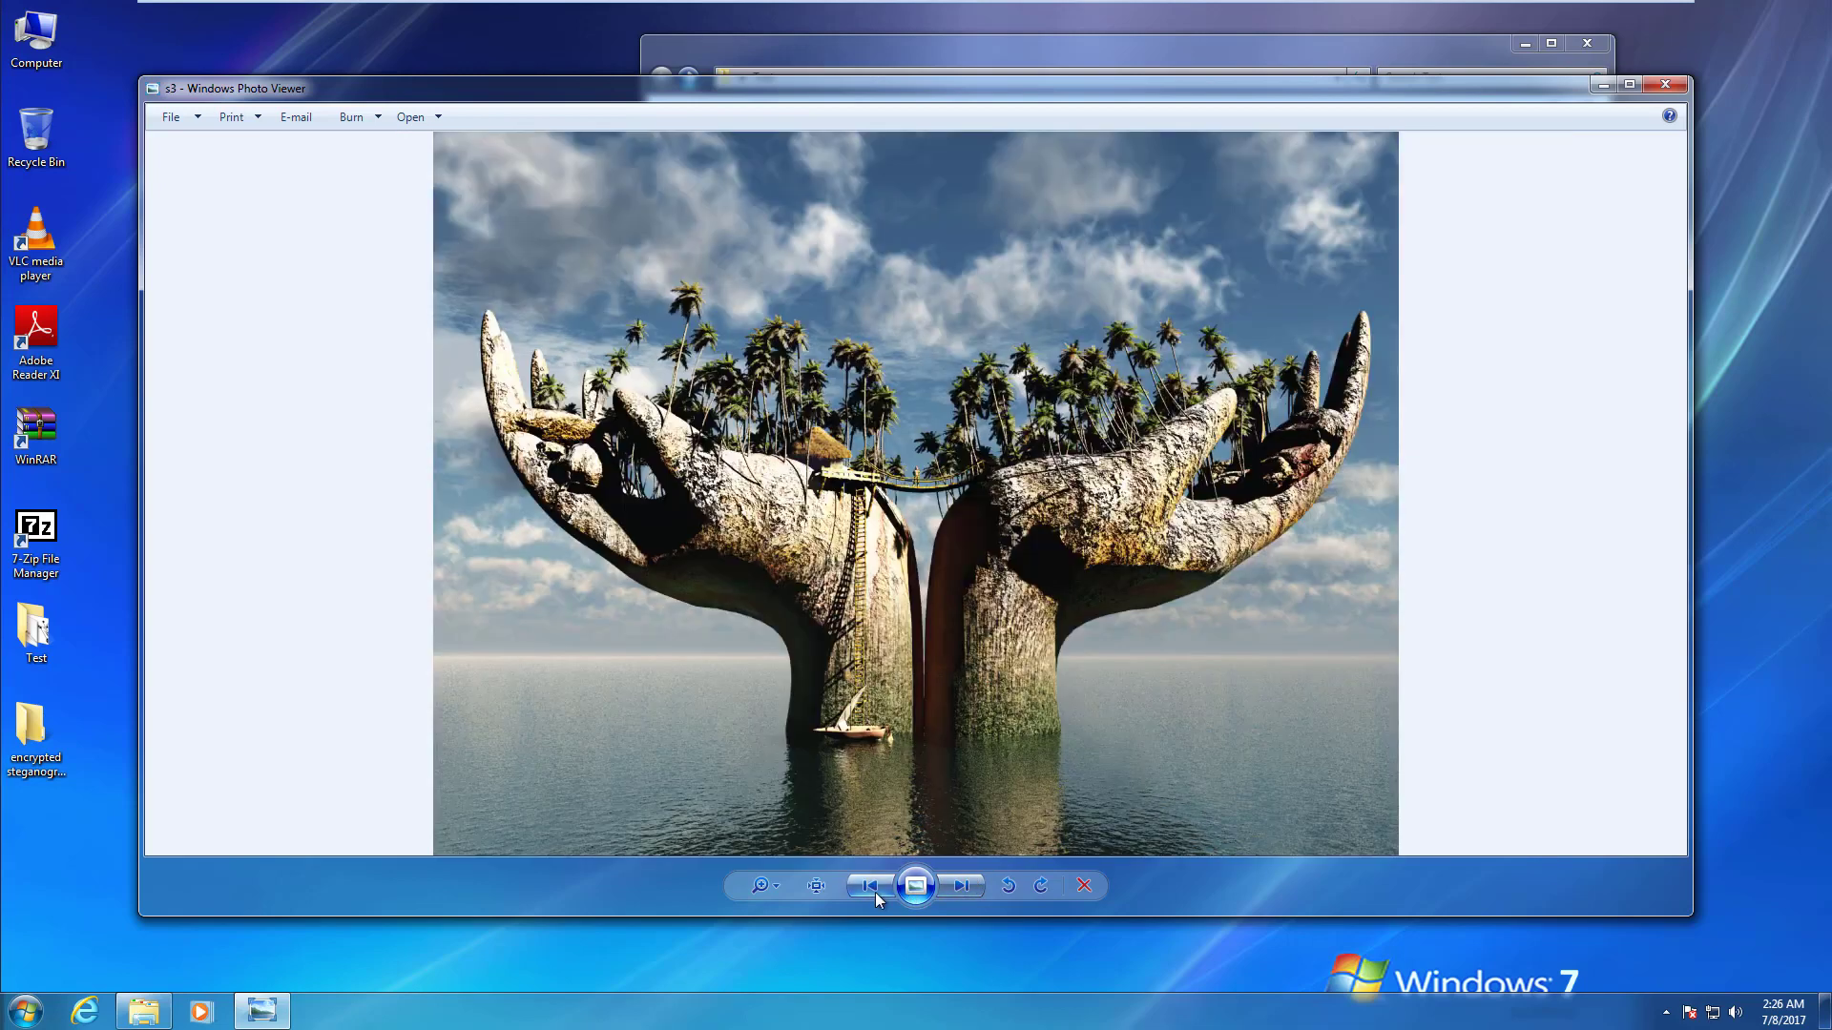
click(915, 883)
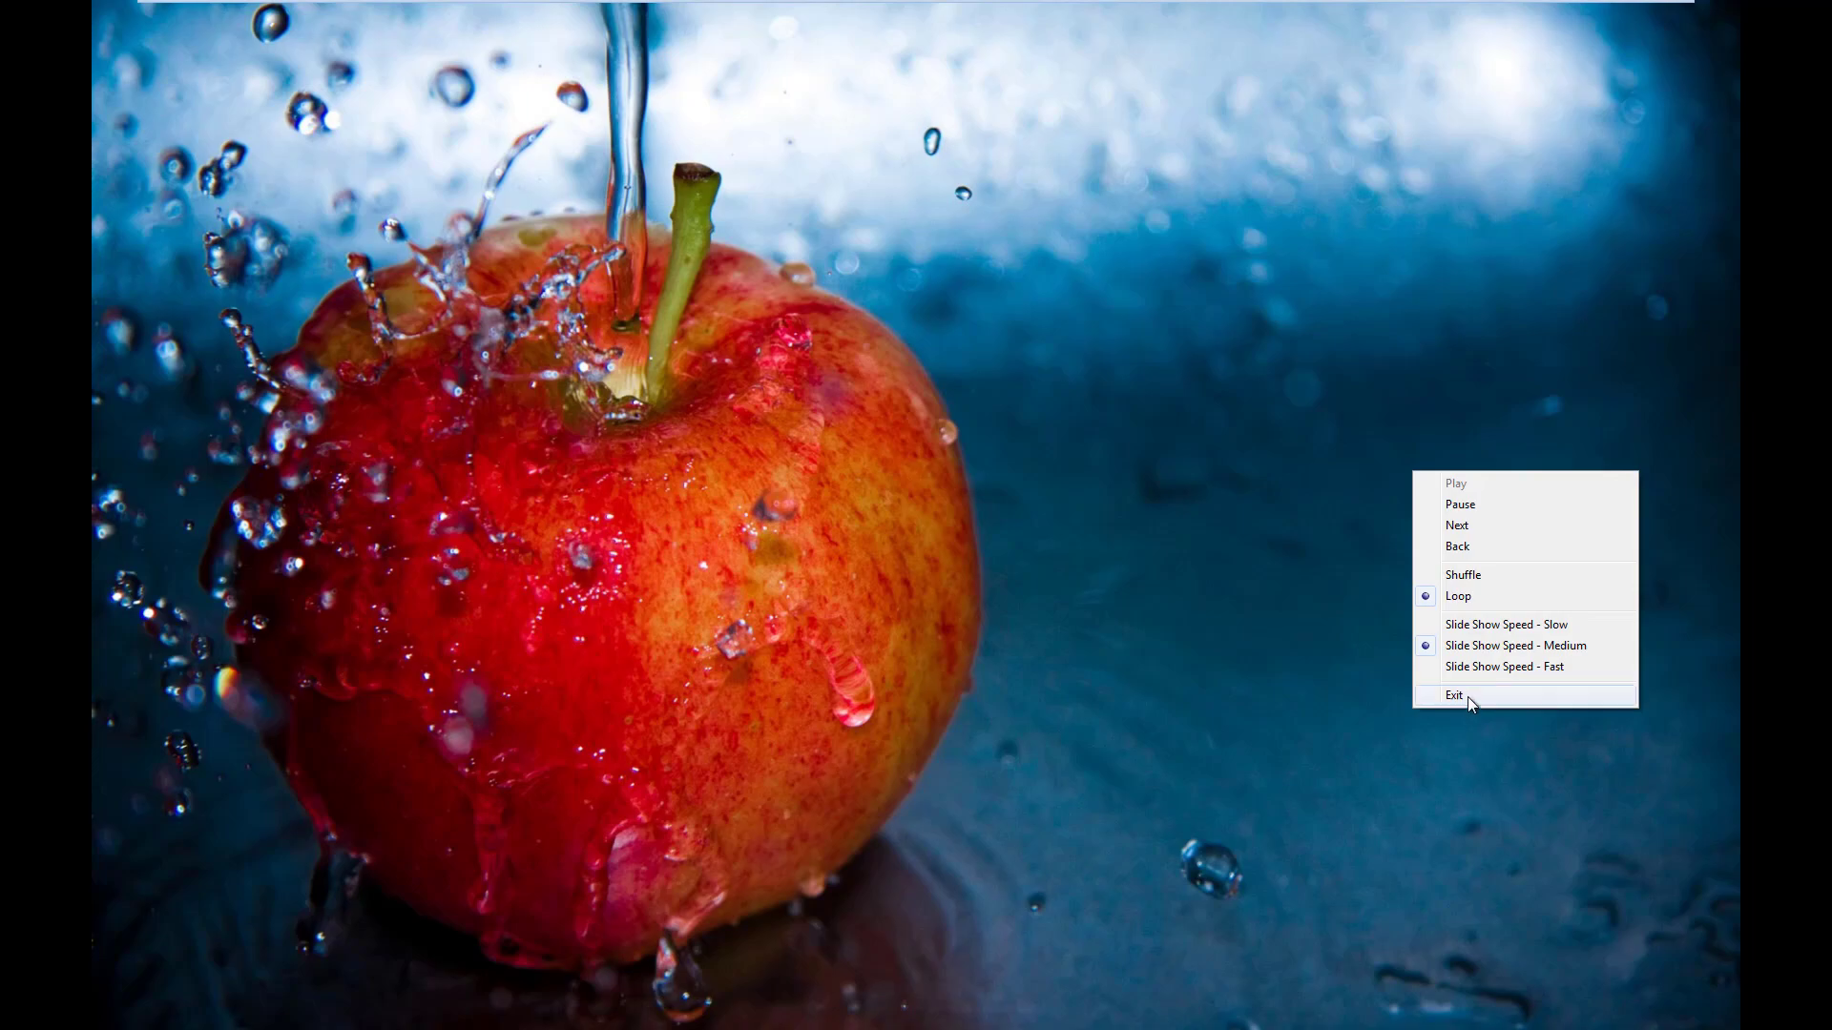
click(1467, 697)
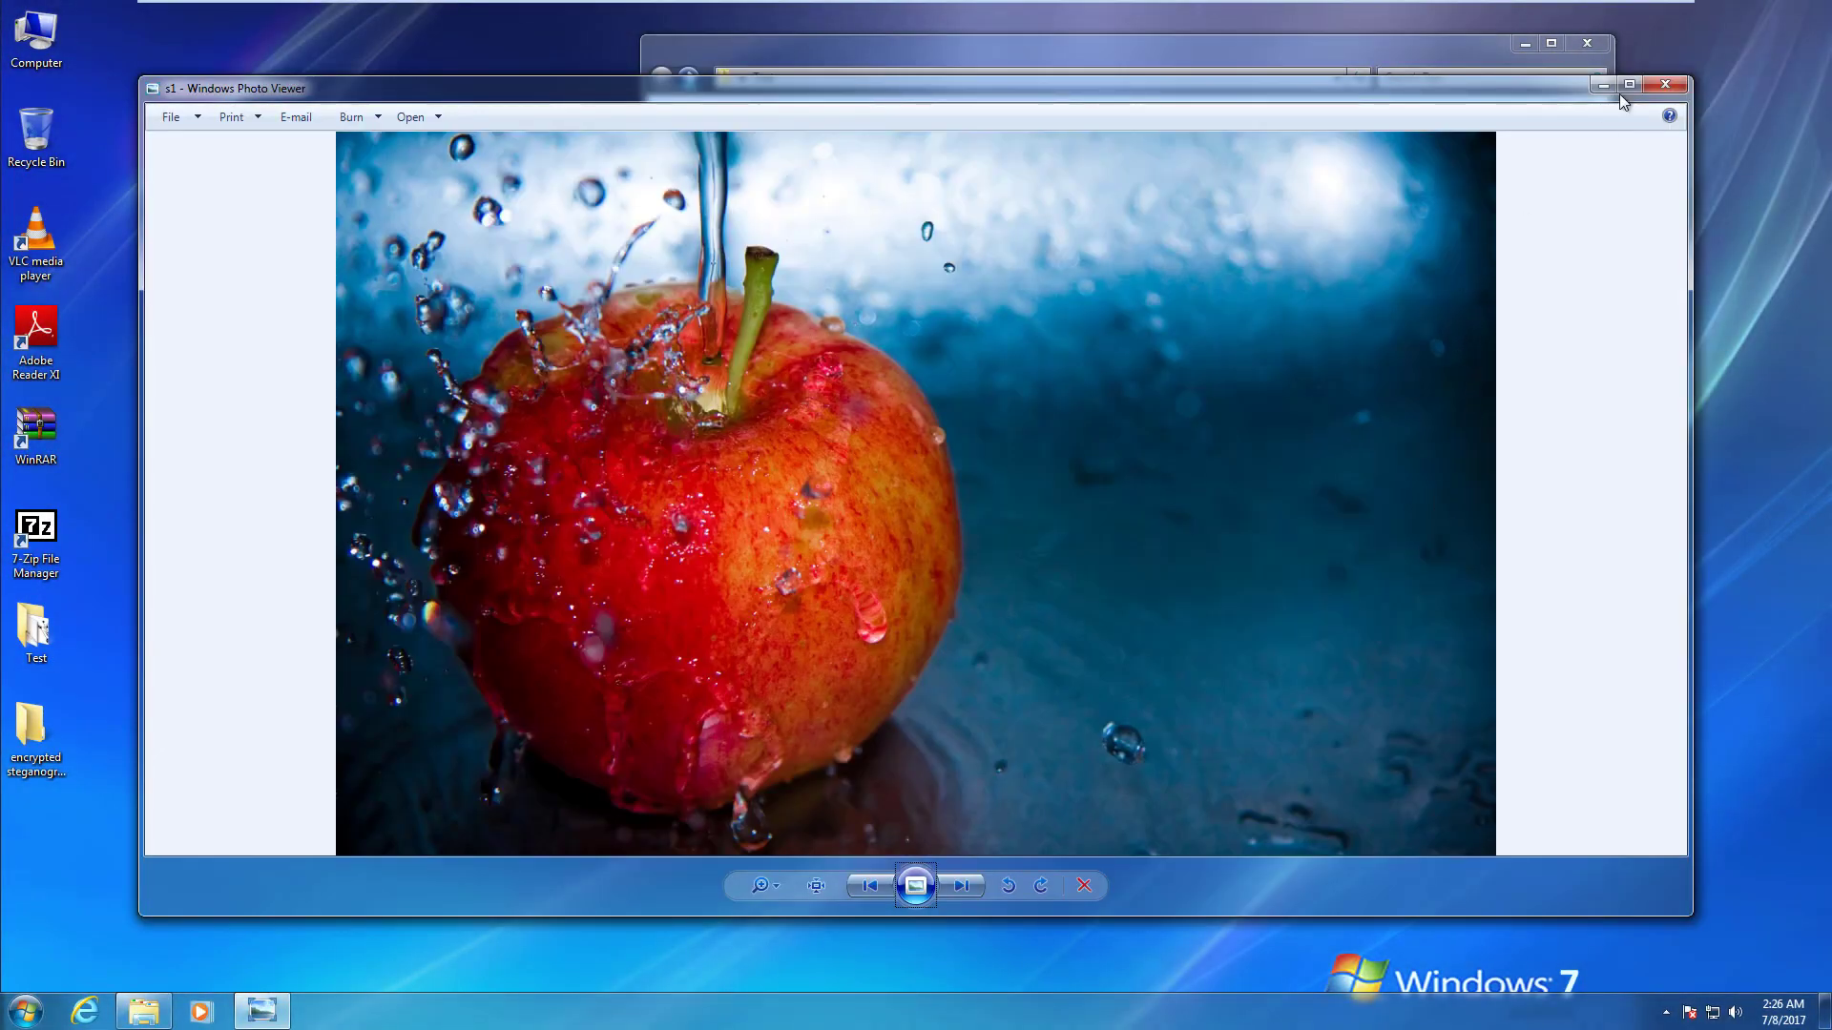
Step: Close Photo Viewer and set s5, then the s1 apple image, as desktop background
click(1666, 86)
right_click(977, 387)
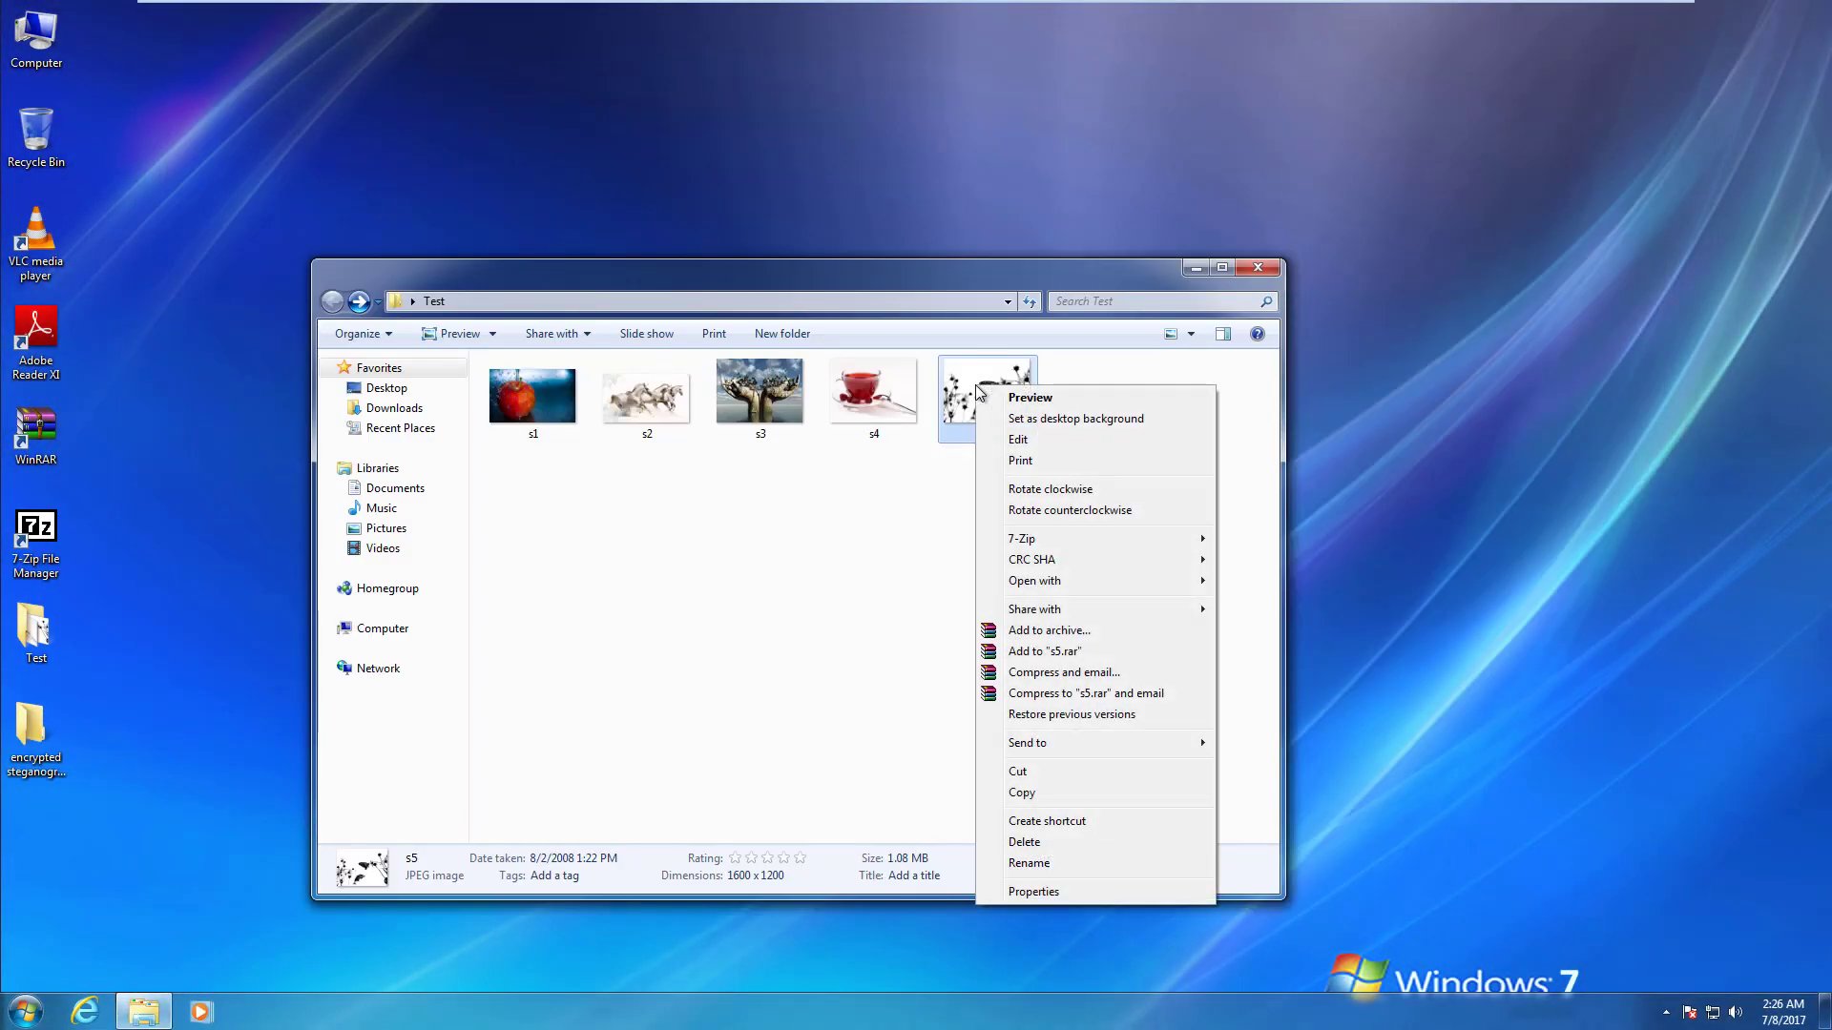
click(1066, 411)
click(747, 316)
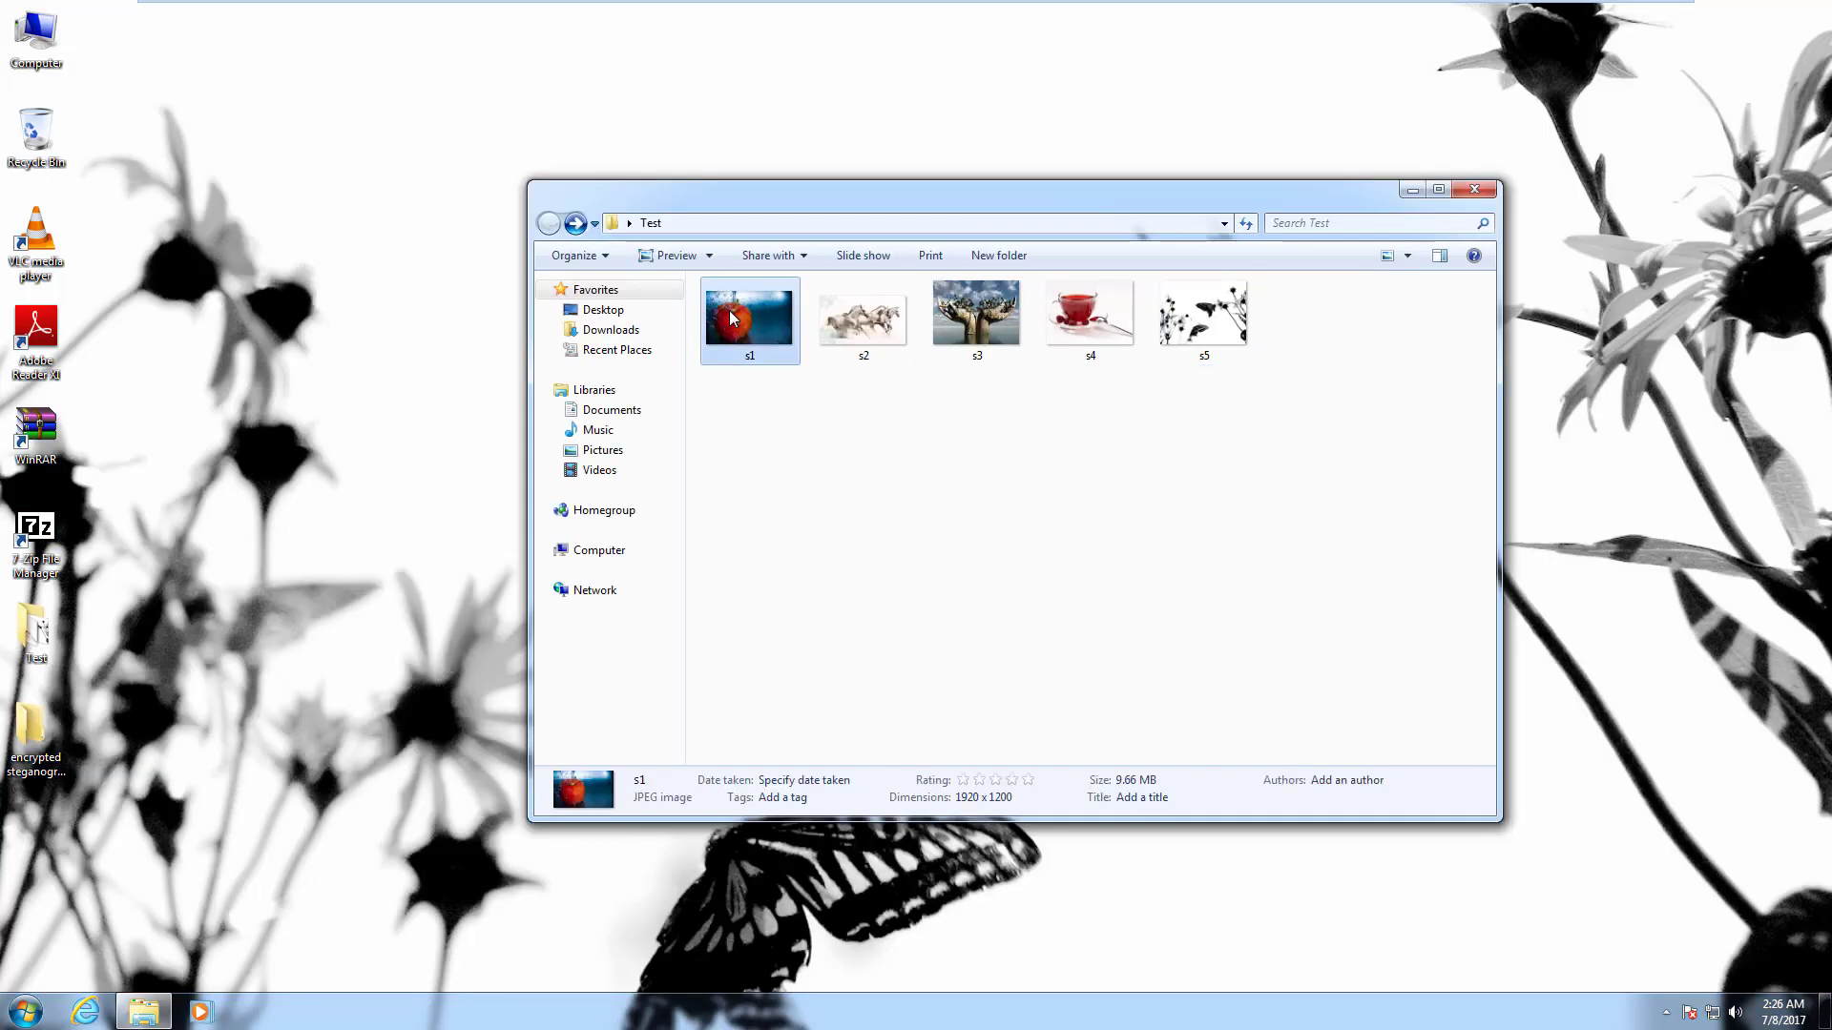
right_click(748, 314)
click(829, 344)
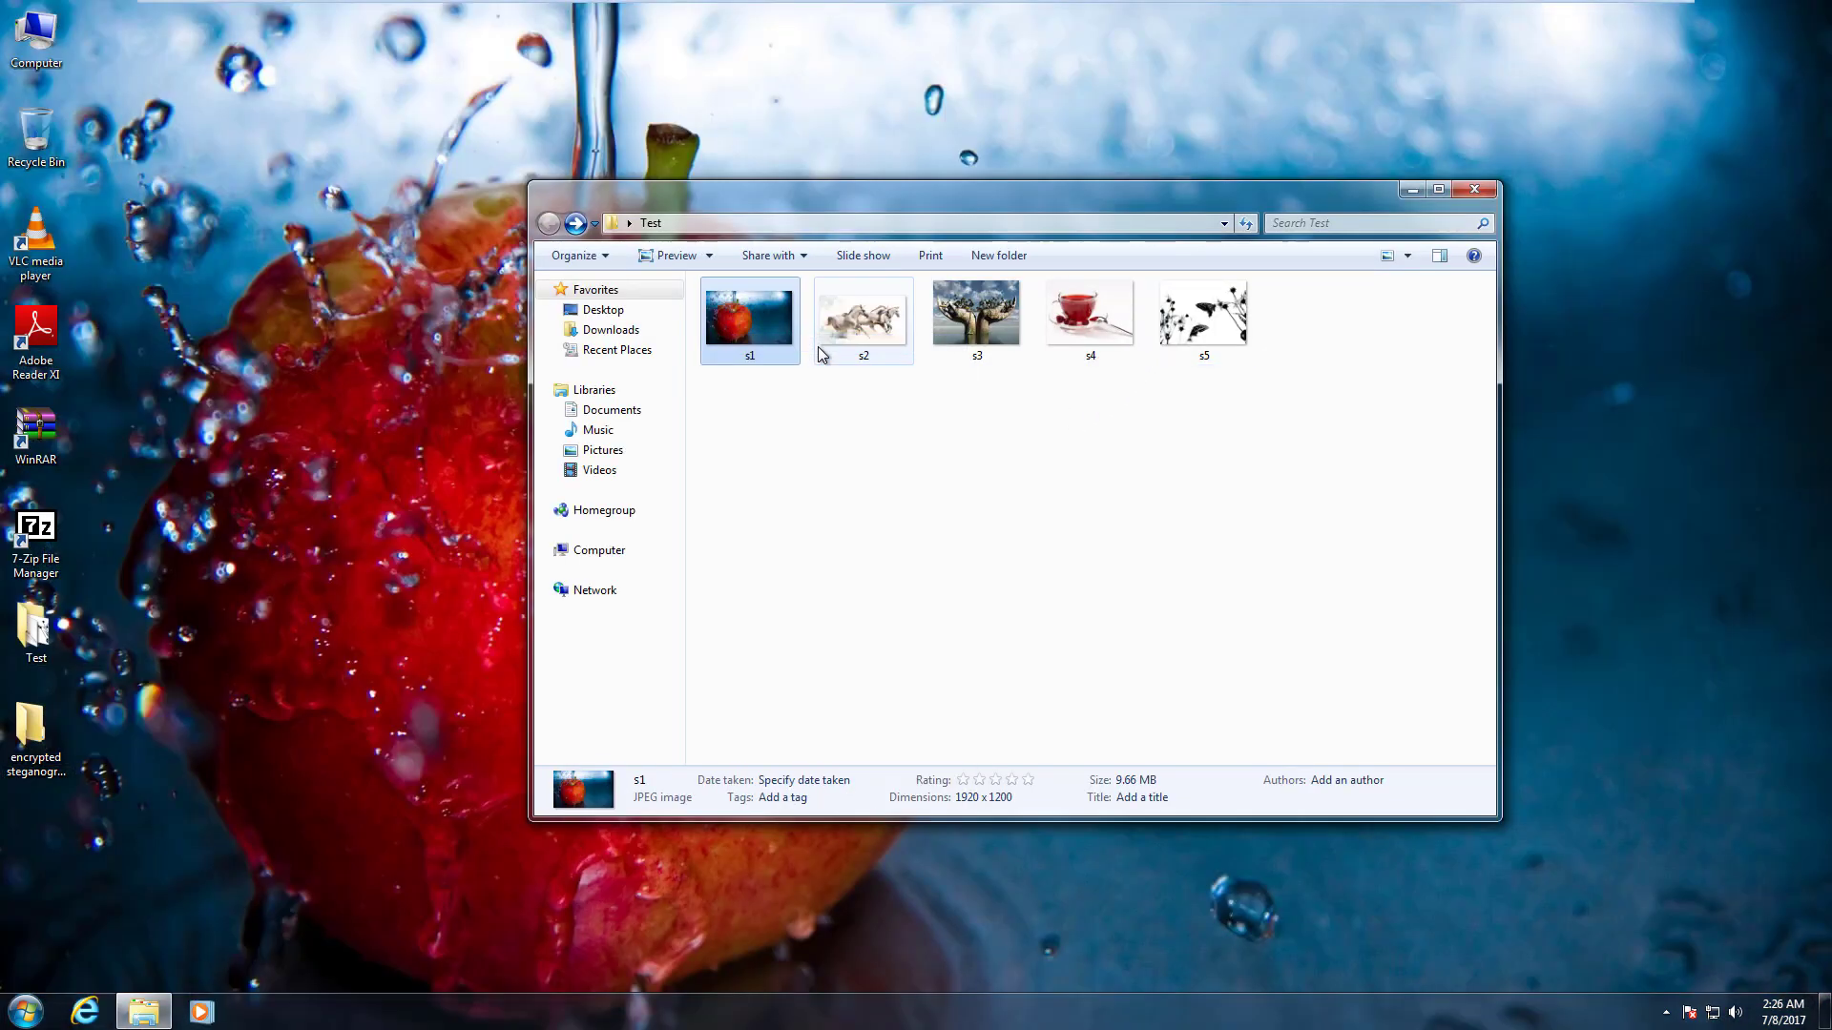
Step: Set the s4 teacup image as the desktop background, leaving s1 selected
mouse_move(1089, 208)
mouse_down()
mouse_move(1245, 540)
mouse_move(1250, 111)
mouse_up()
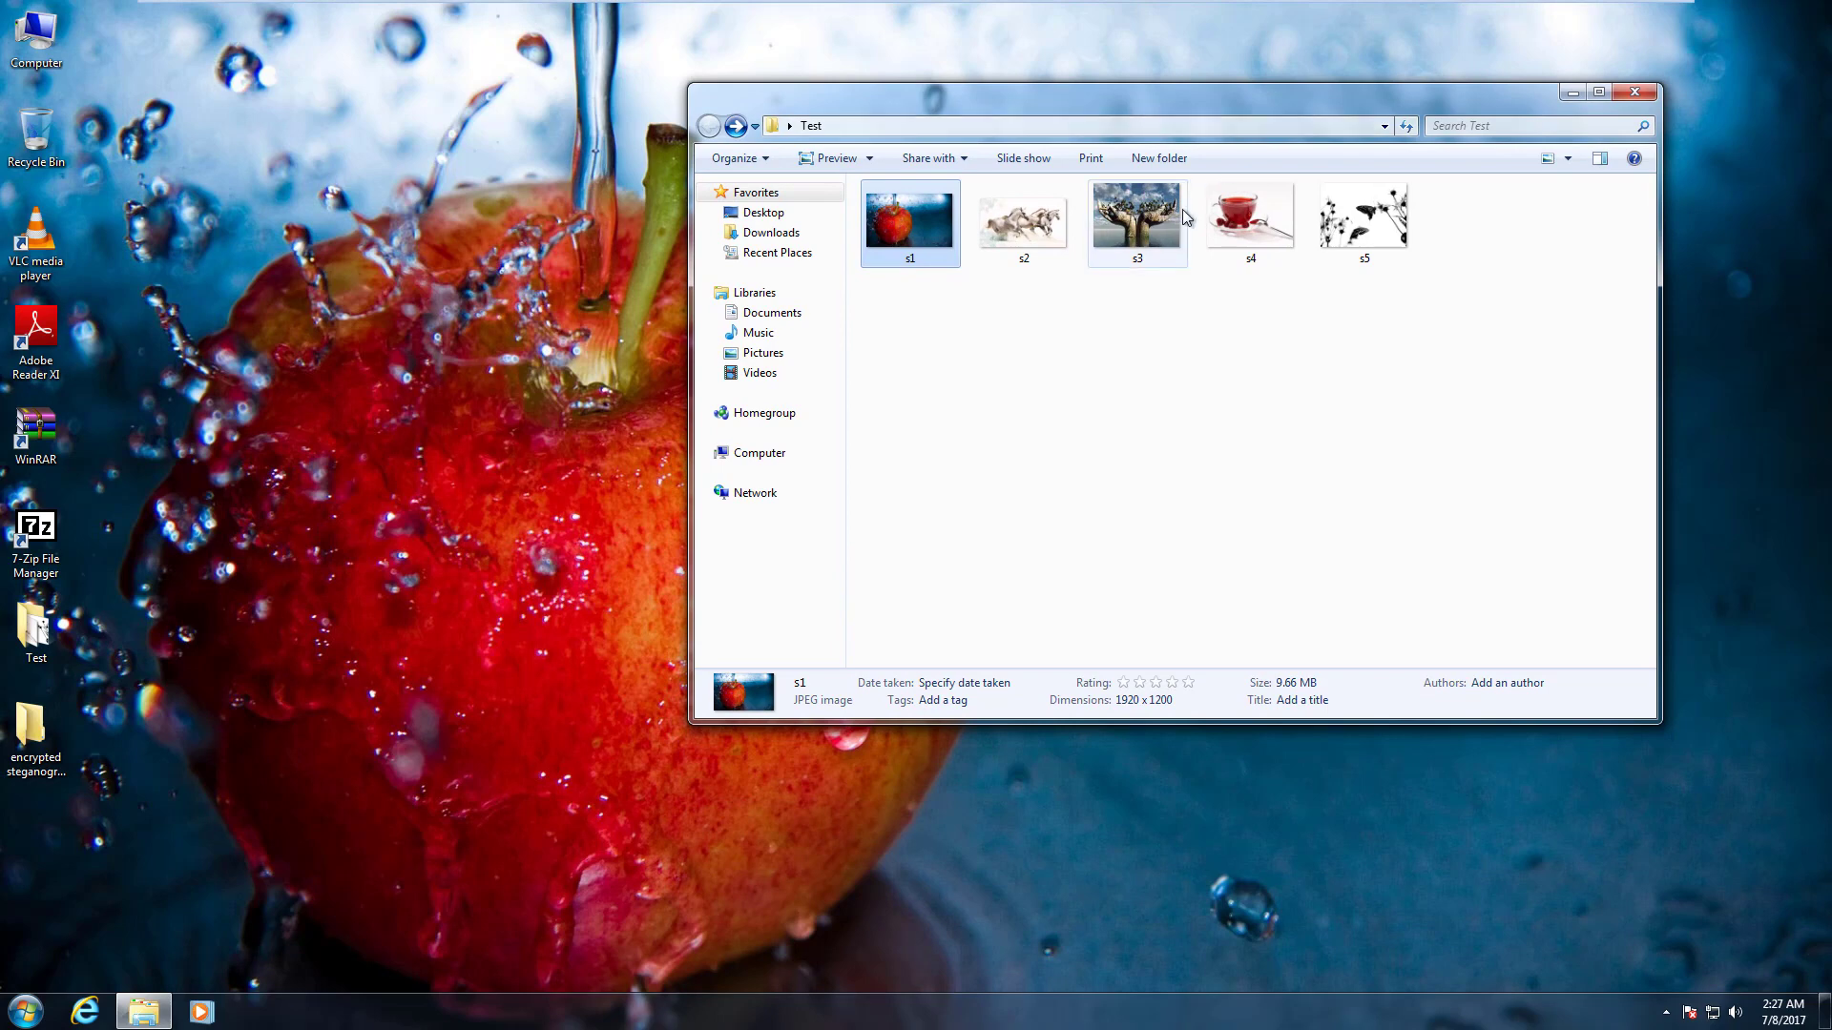
click(1249, 217)
right_click(1249, 217)
click(1333, 258)
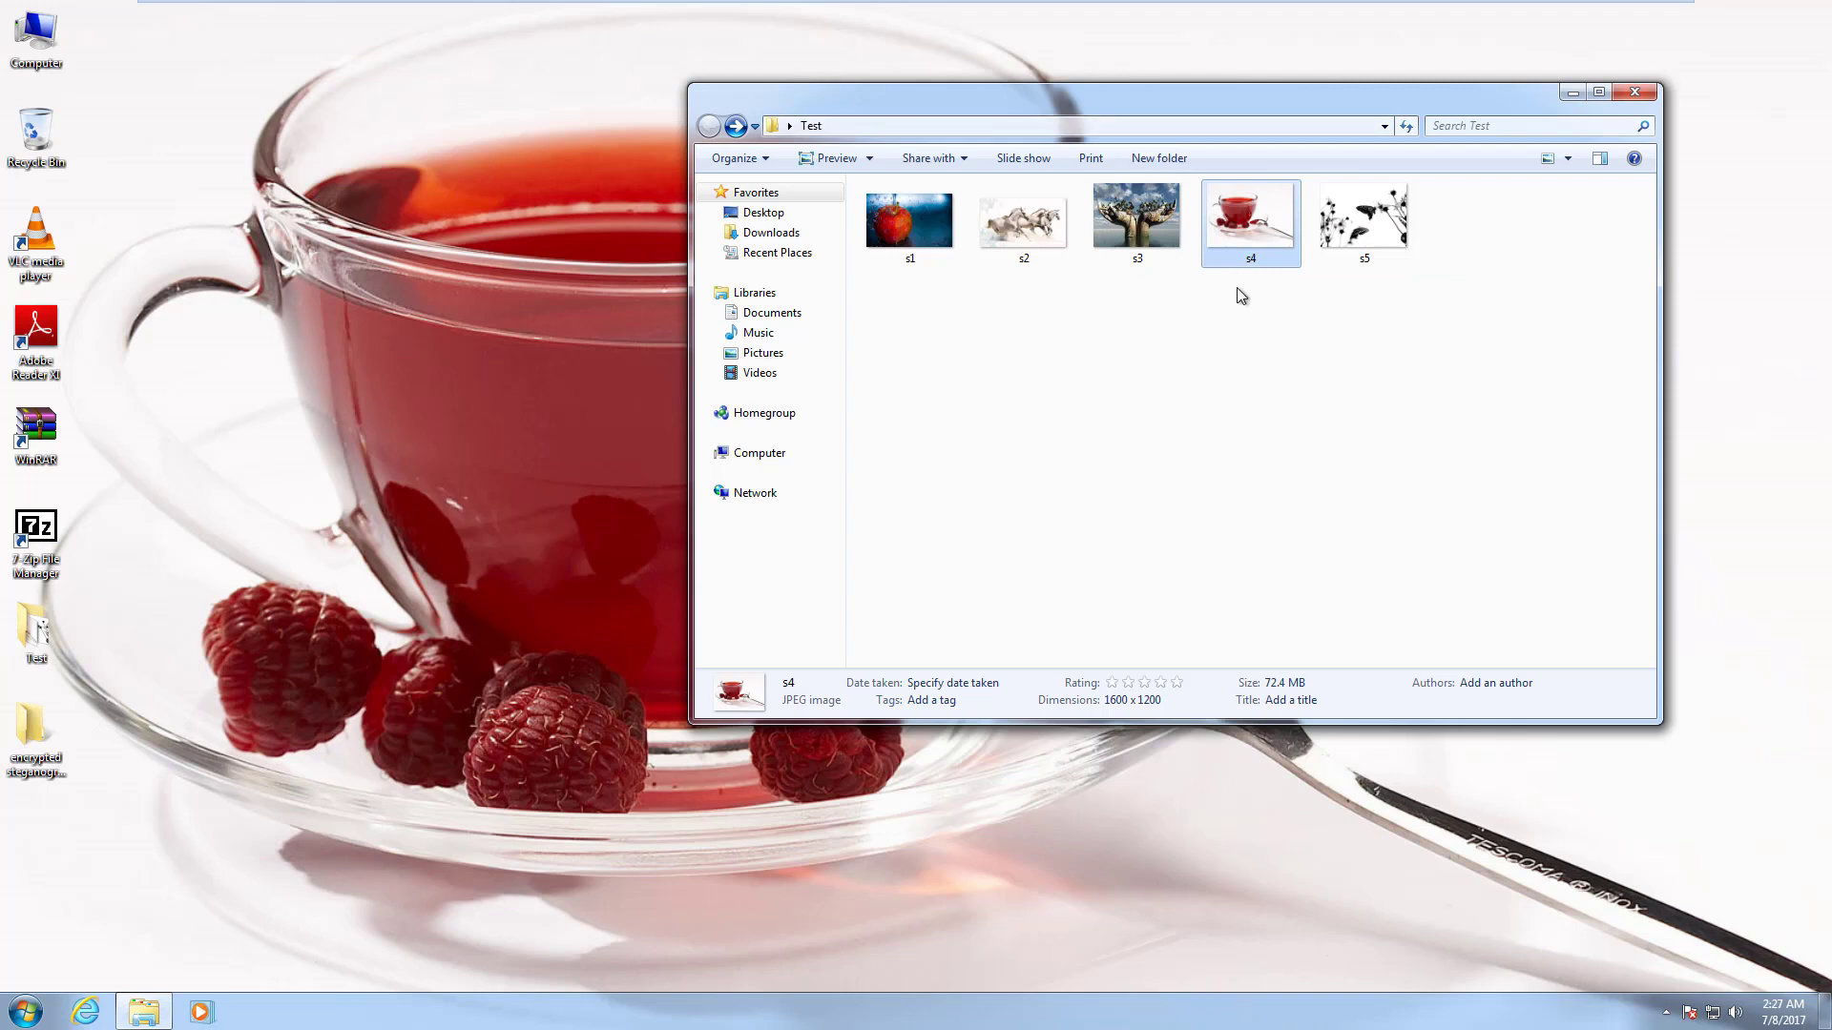
click(1306, 406)
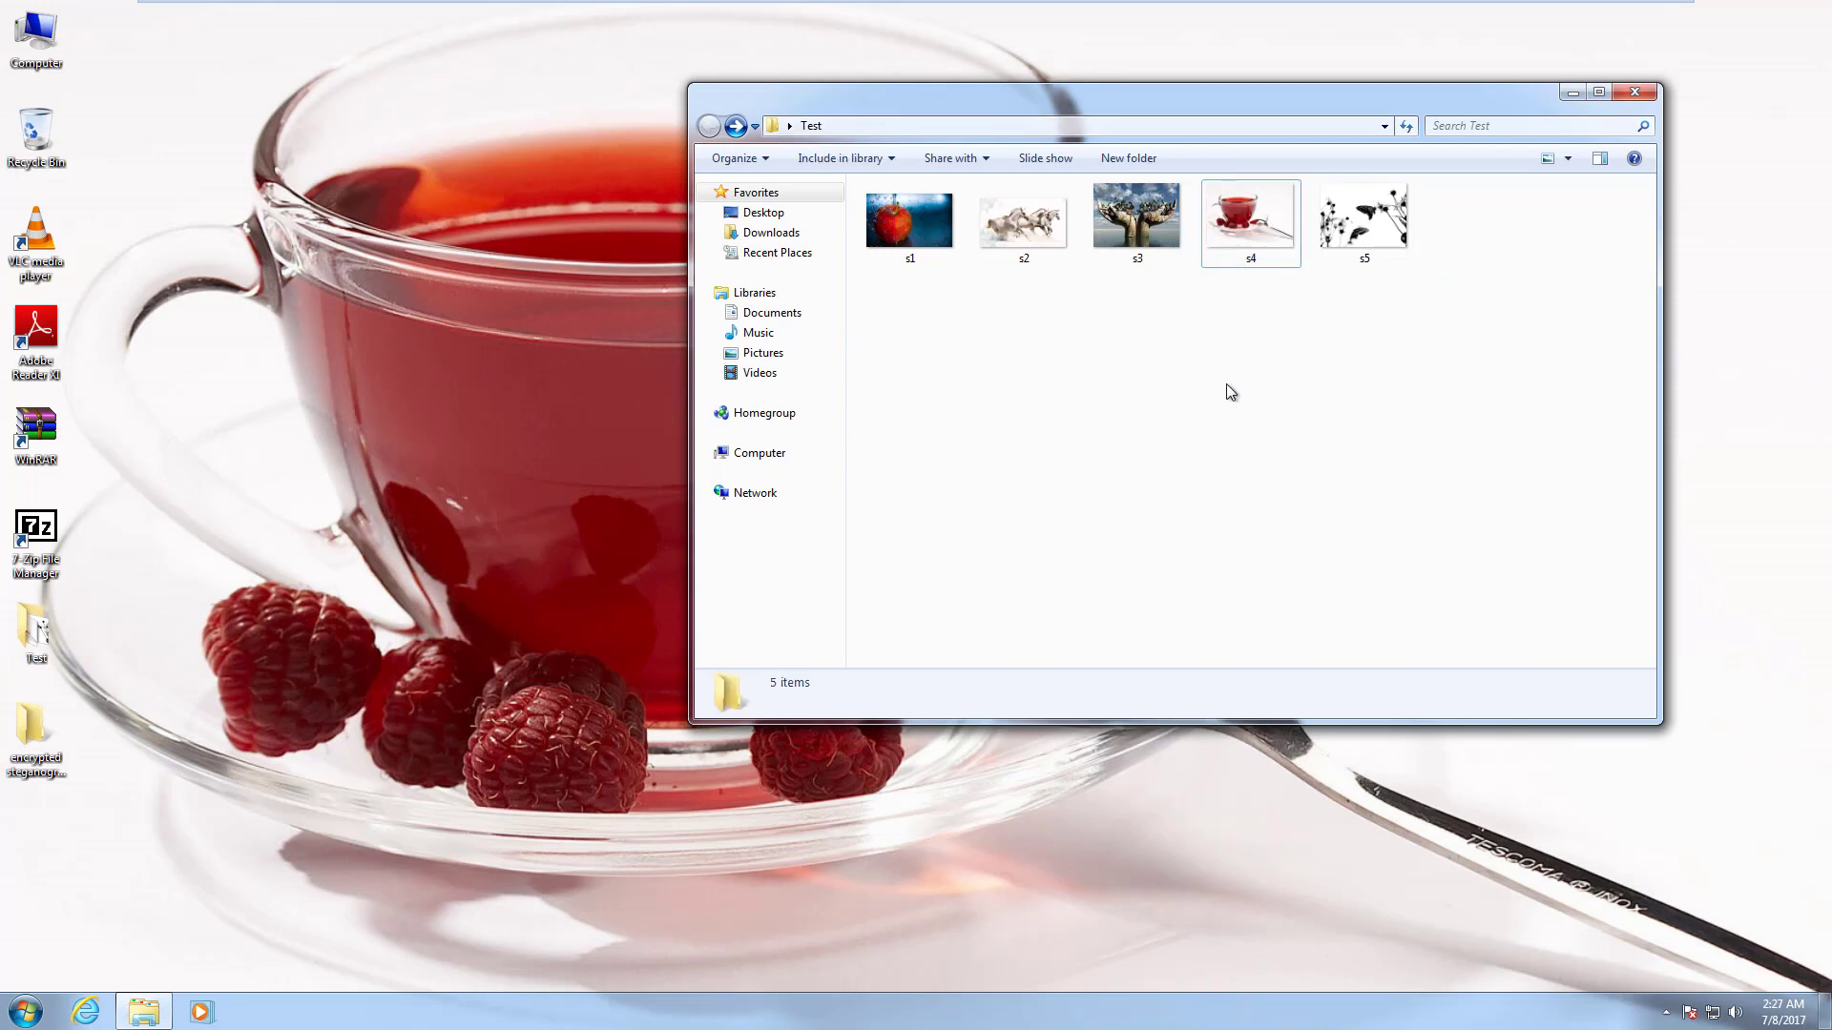
click(898, 221)
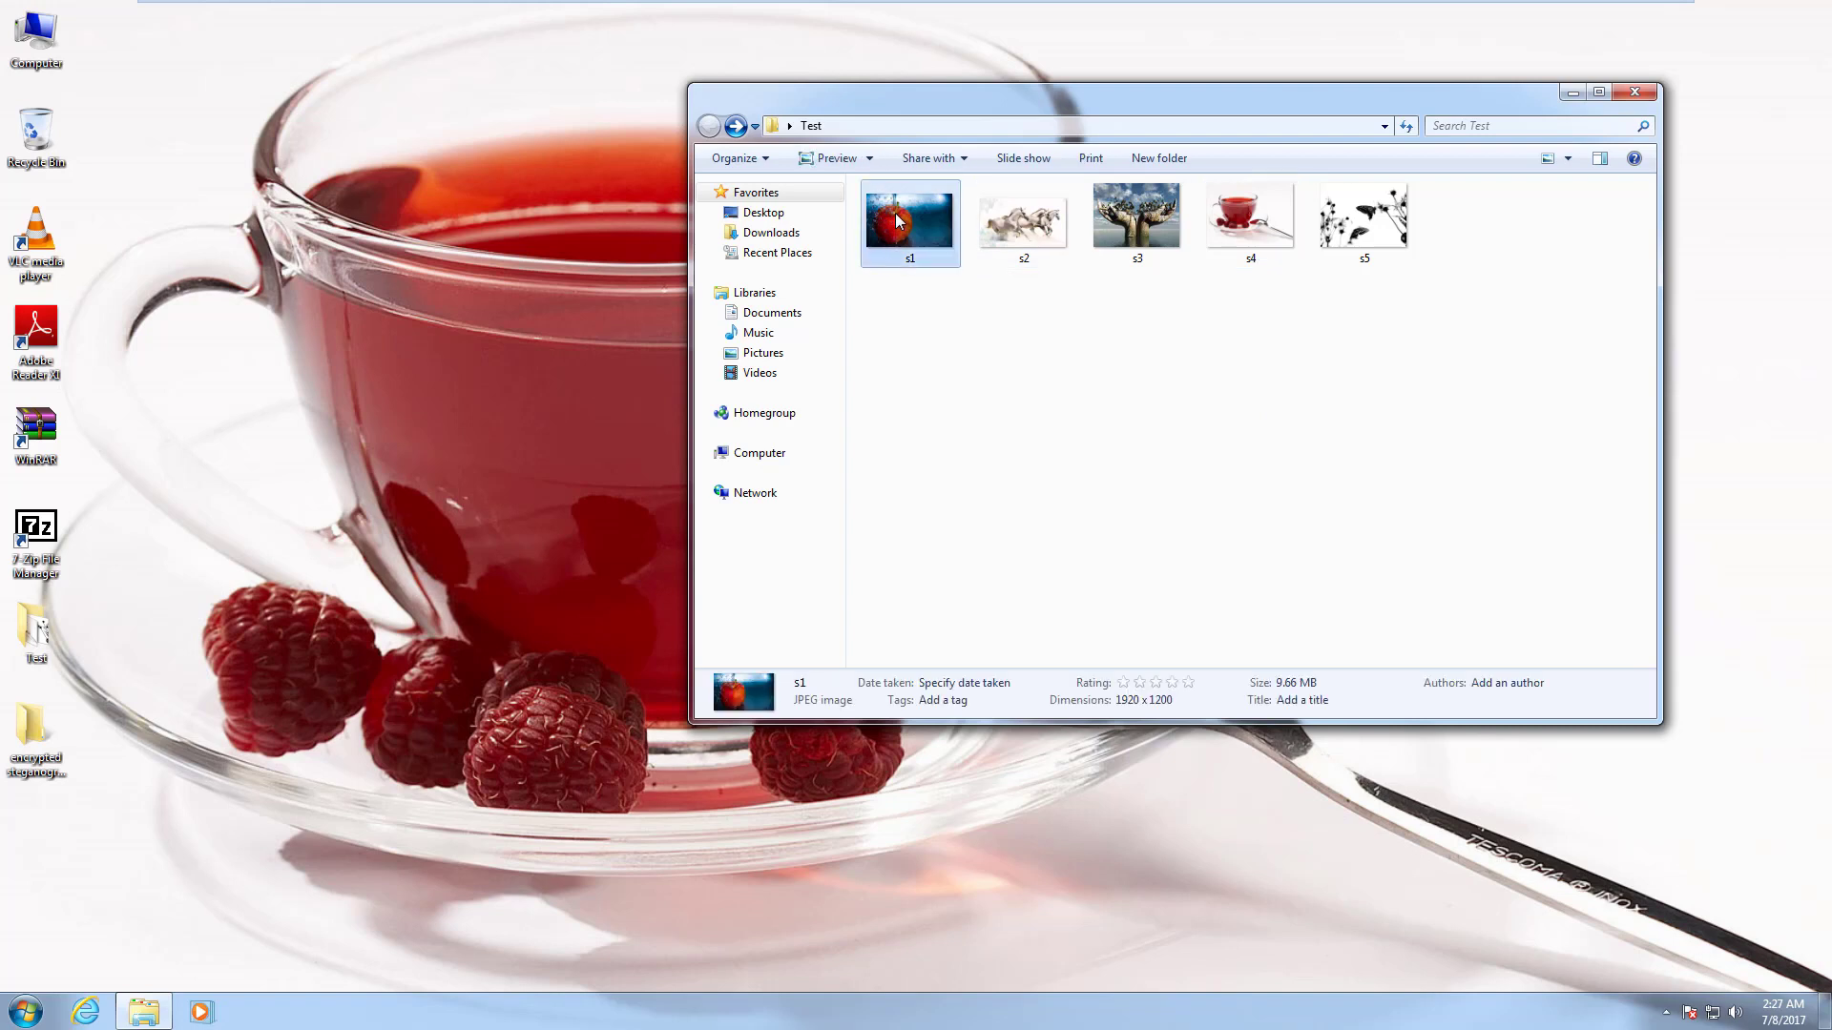
Step: Open s1 in 7-Zip File Manager with its password, revealing the video, and begin choosing an extract destination
right_click(900, 222)
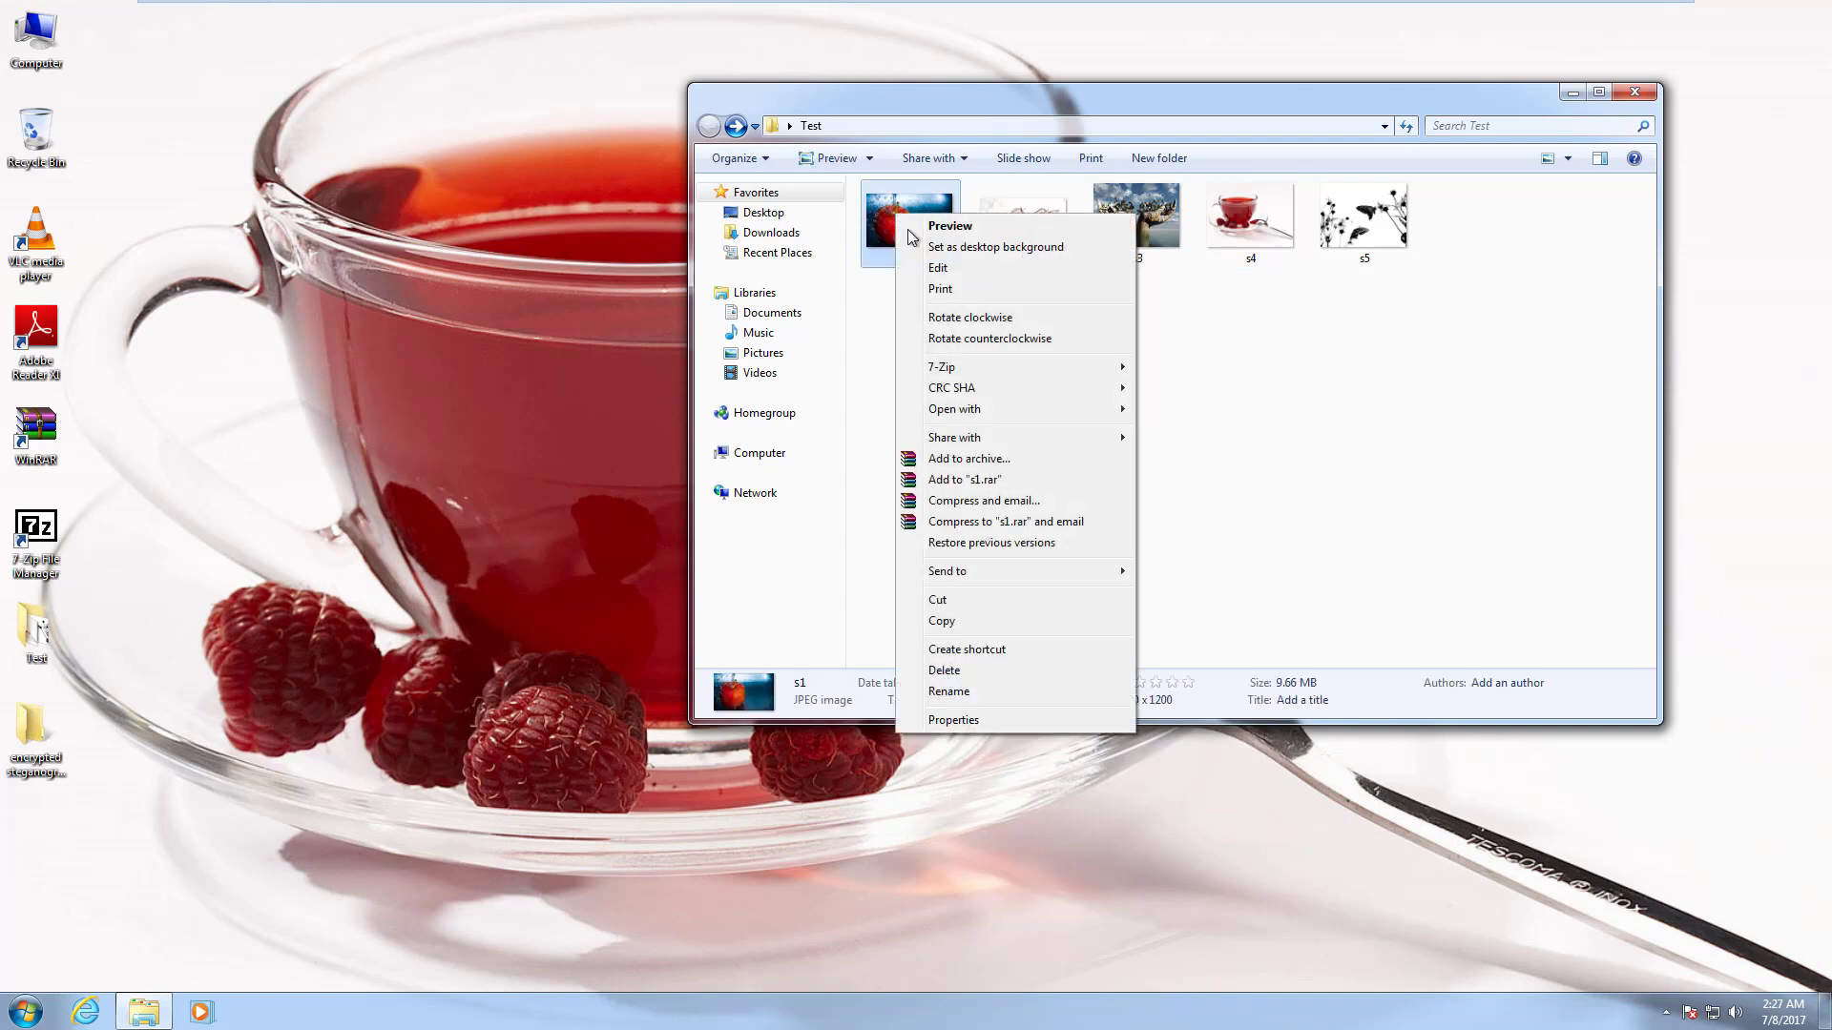
mouse_move(1002, 409)
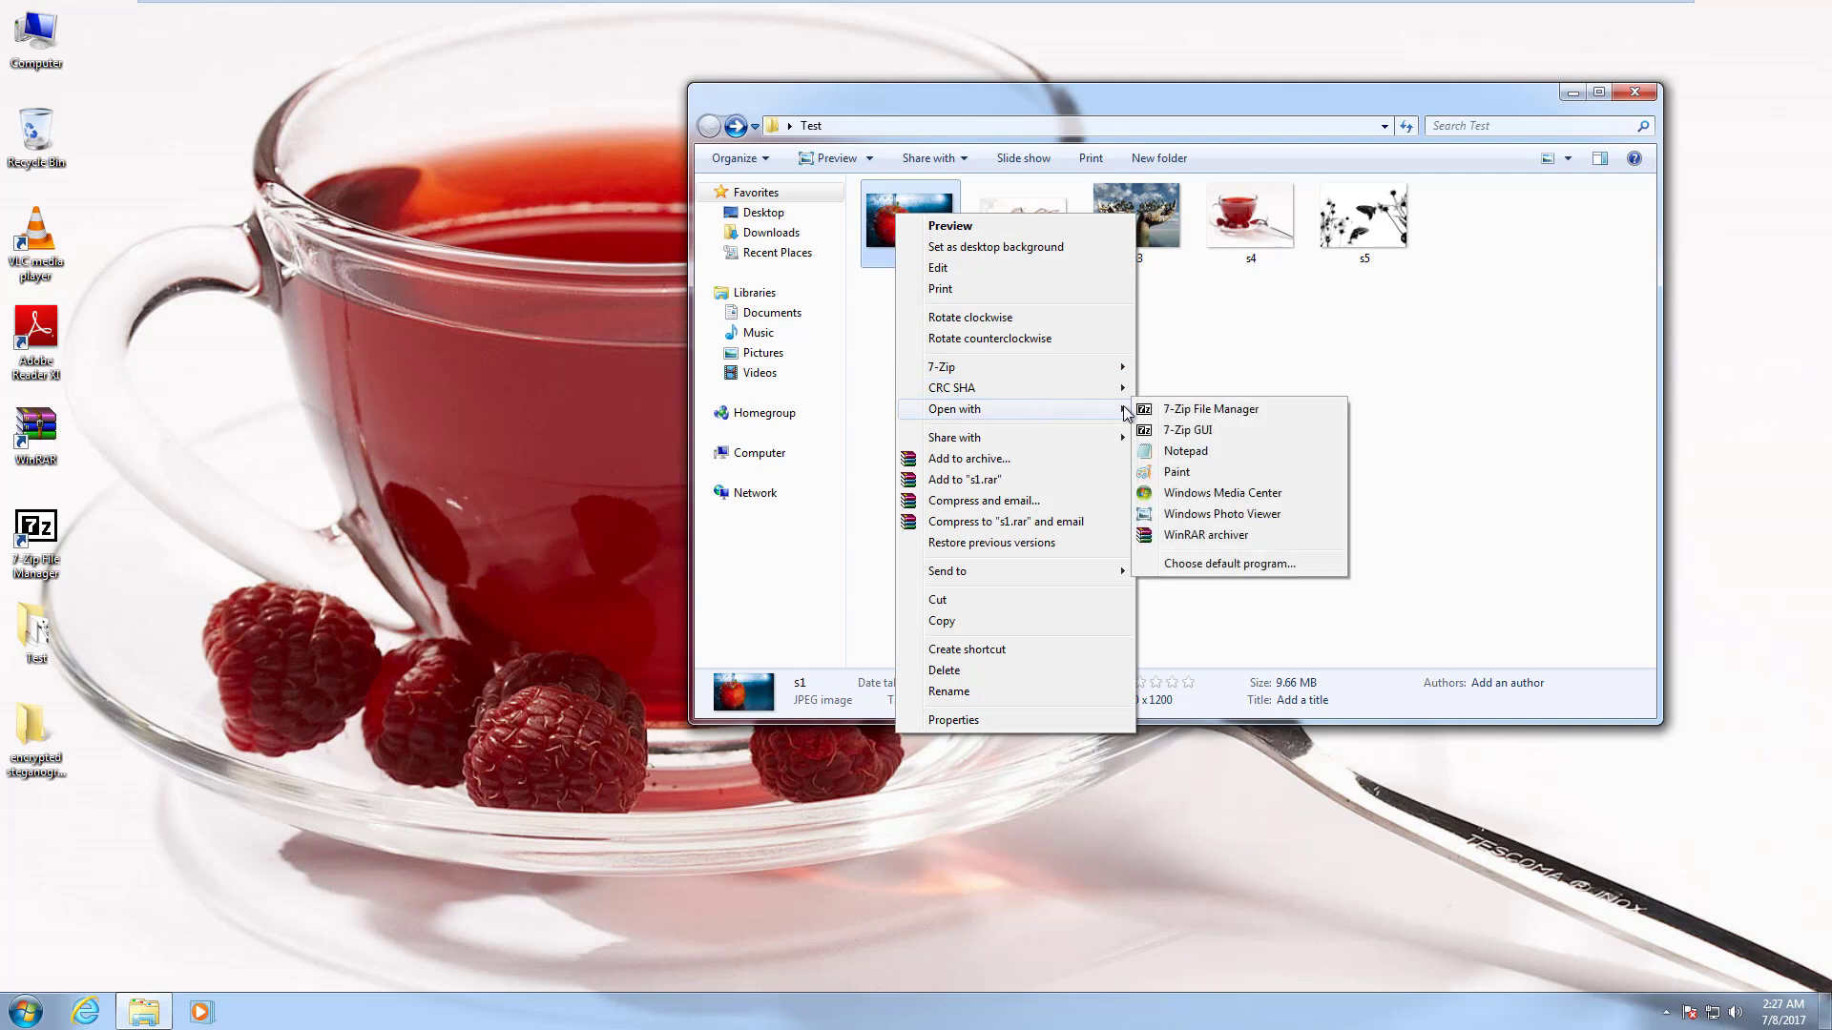
click(1212, 409)
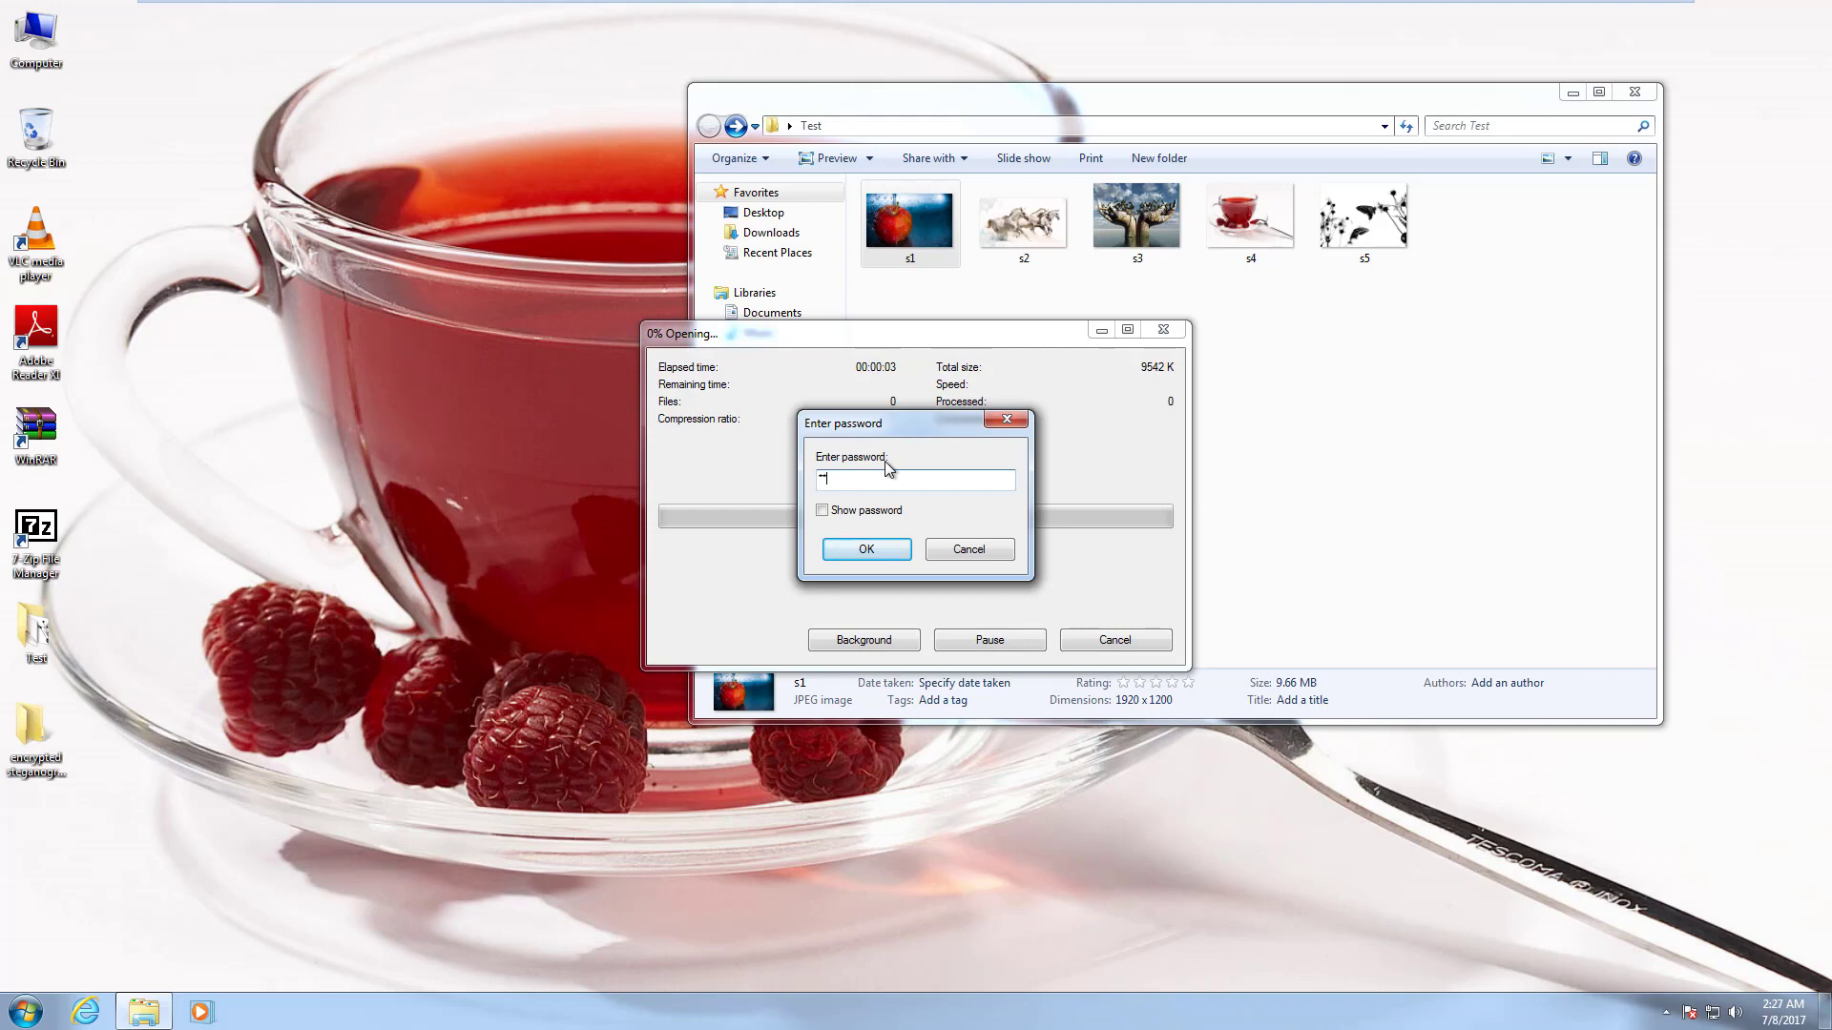
click(867, 510)
click(865, 550)
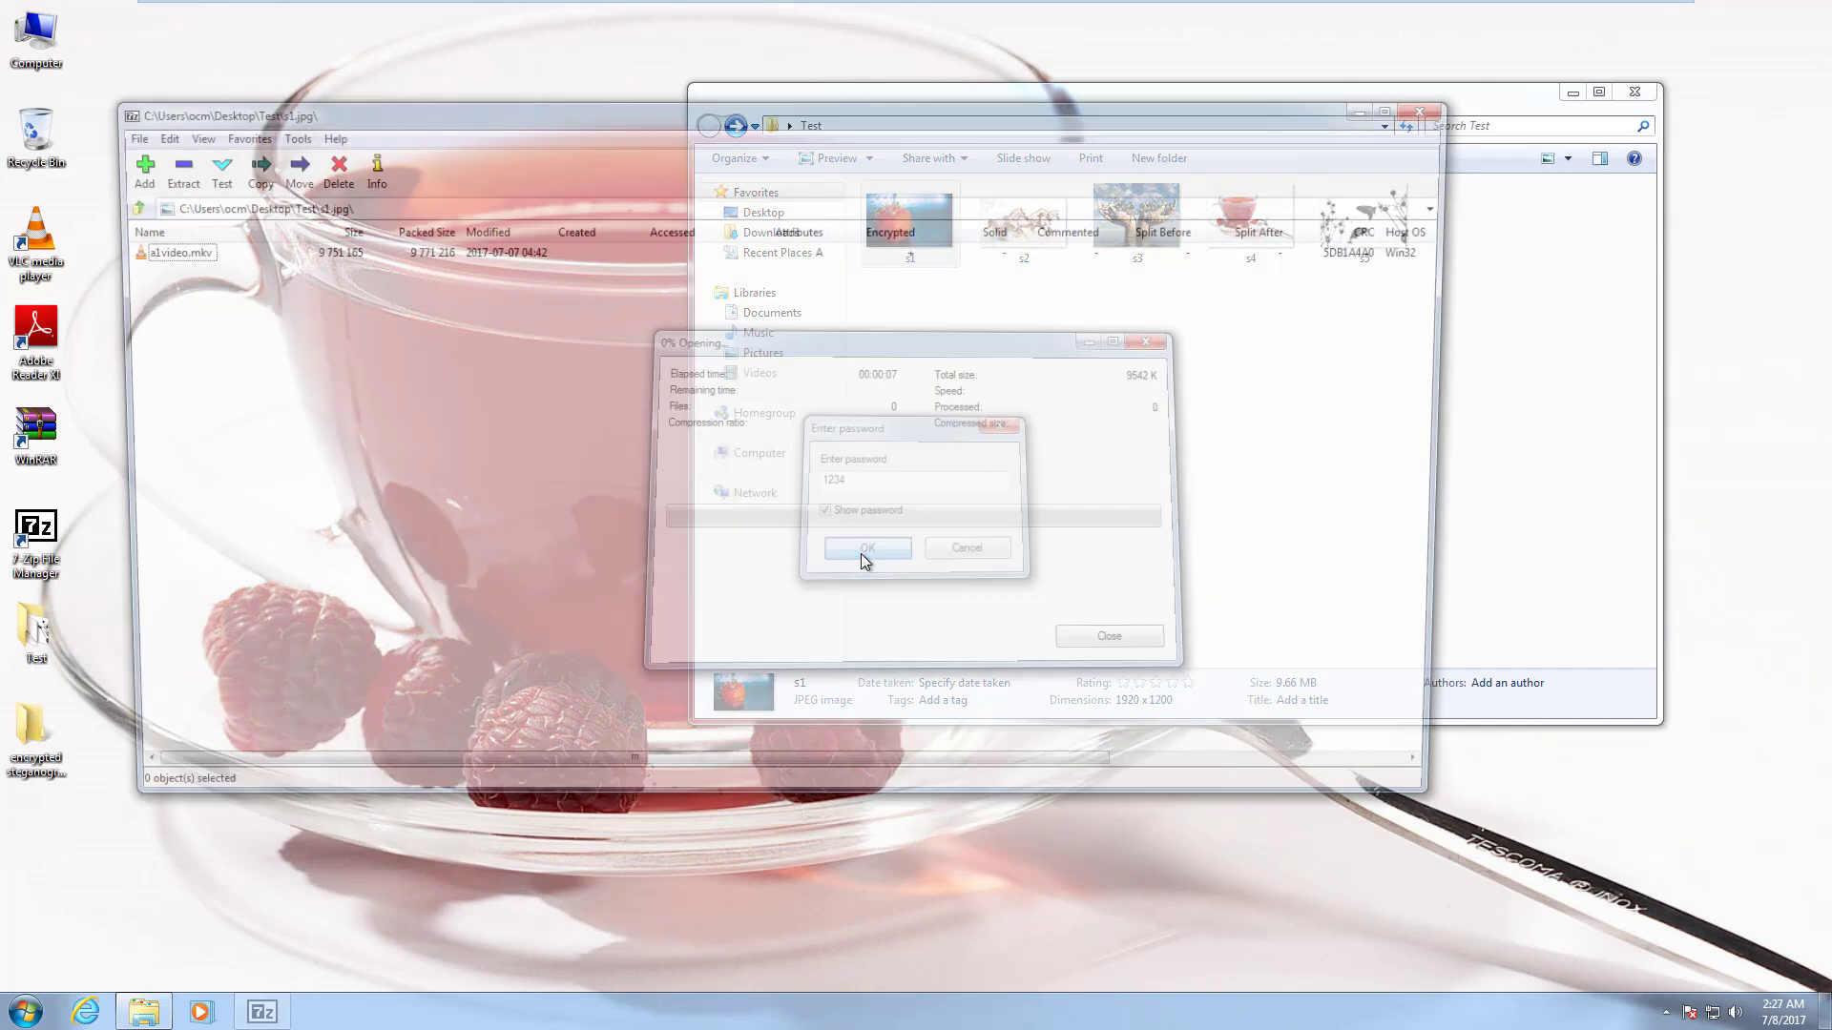
click(328, 188)
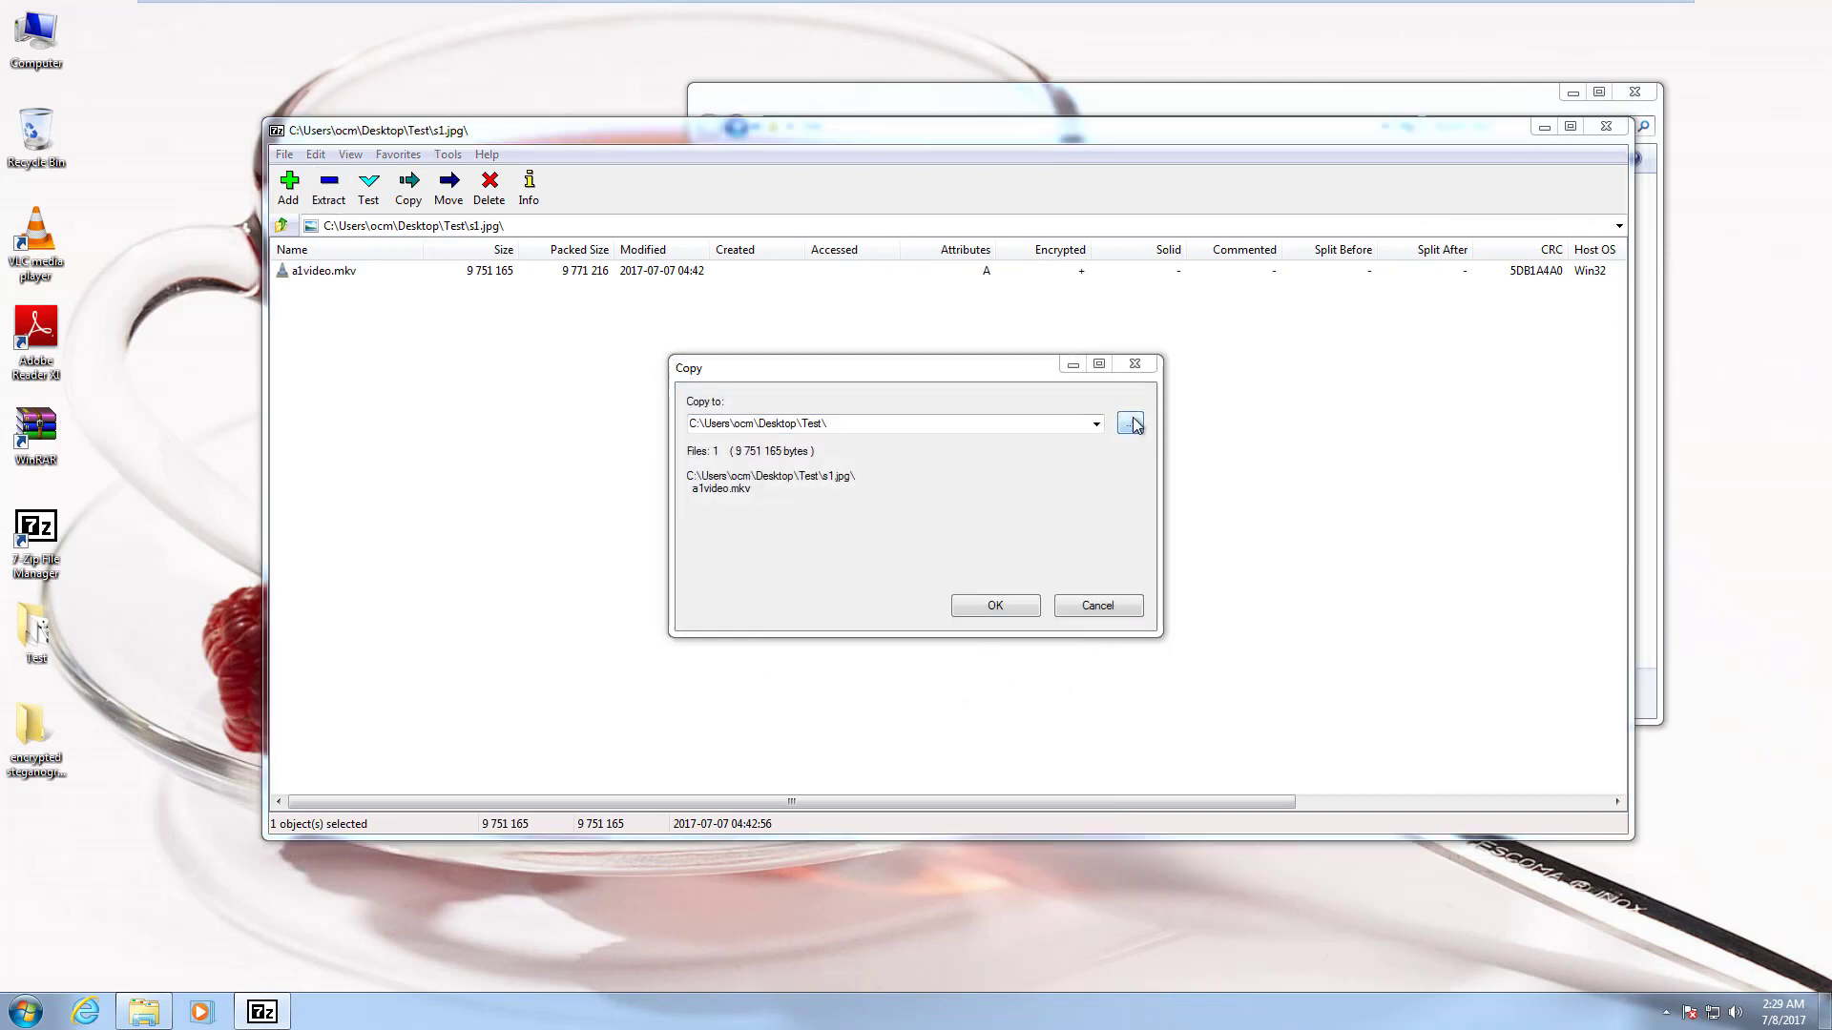
click(1136, 424)
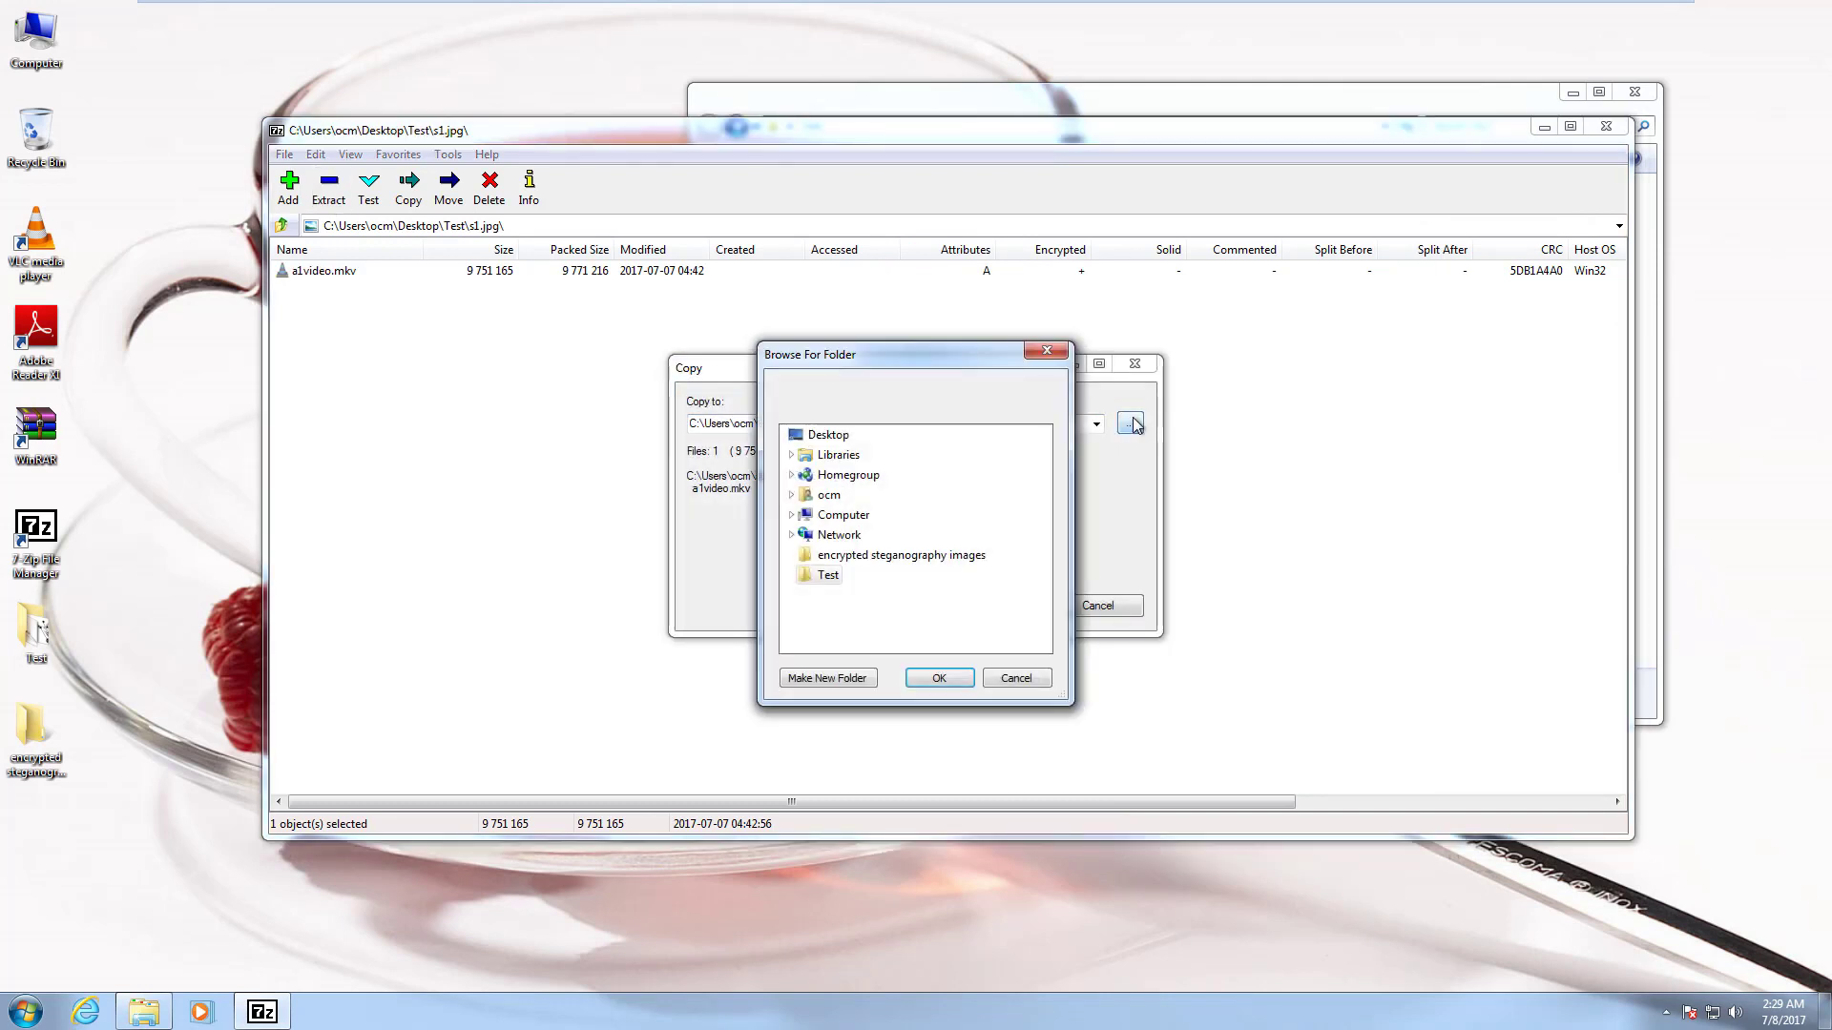
Step: Cancel the extraction and close 7-Zip File Manager without extracting
click(1046, 353)
click(1135, 365)
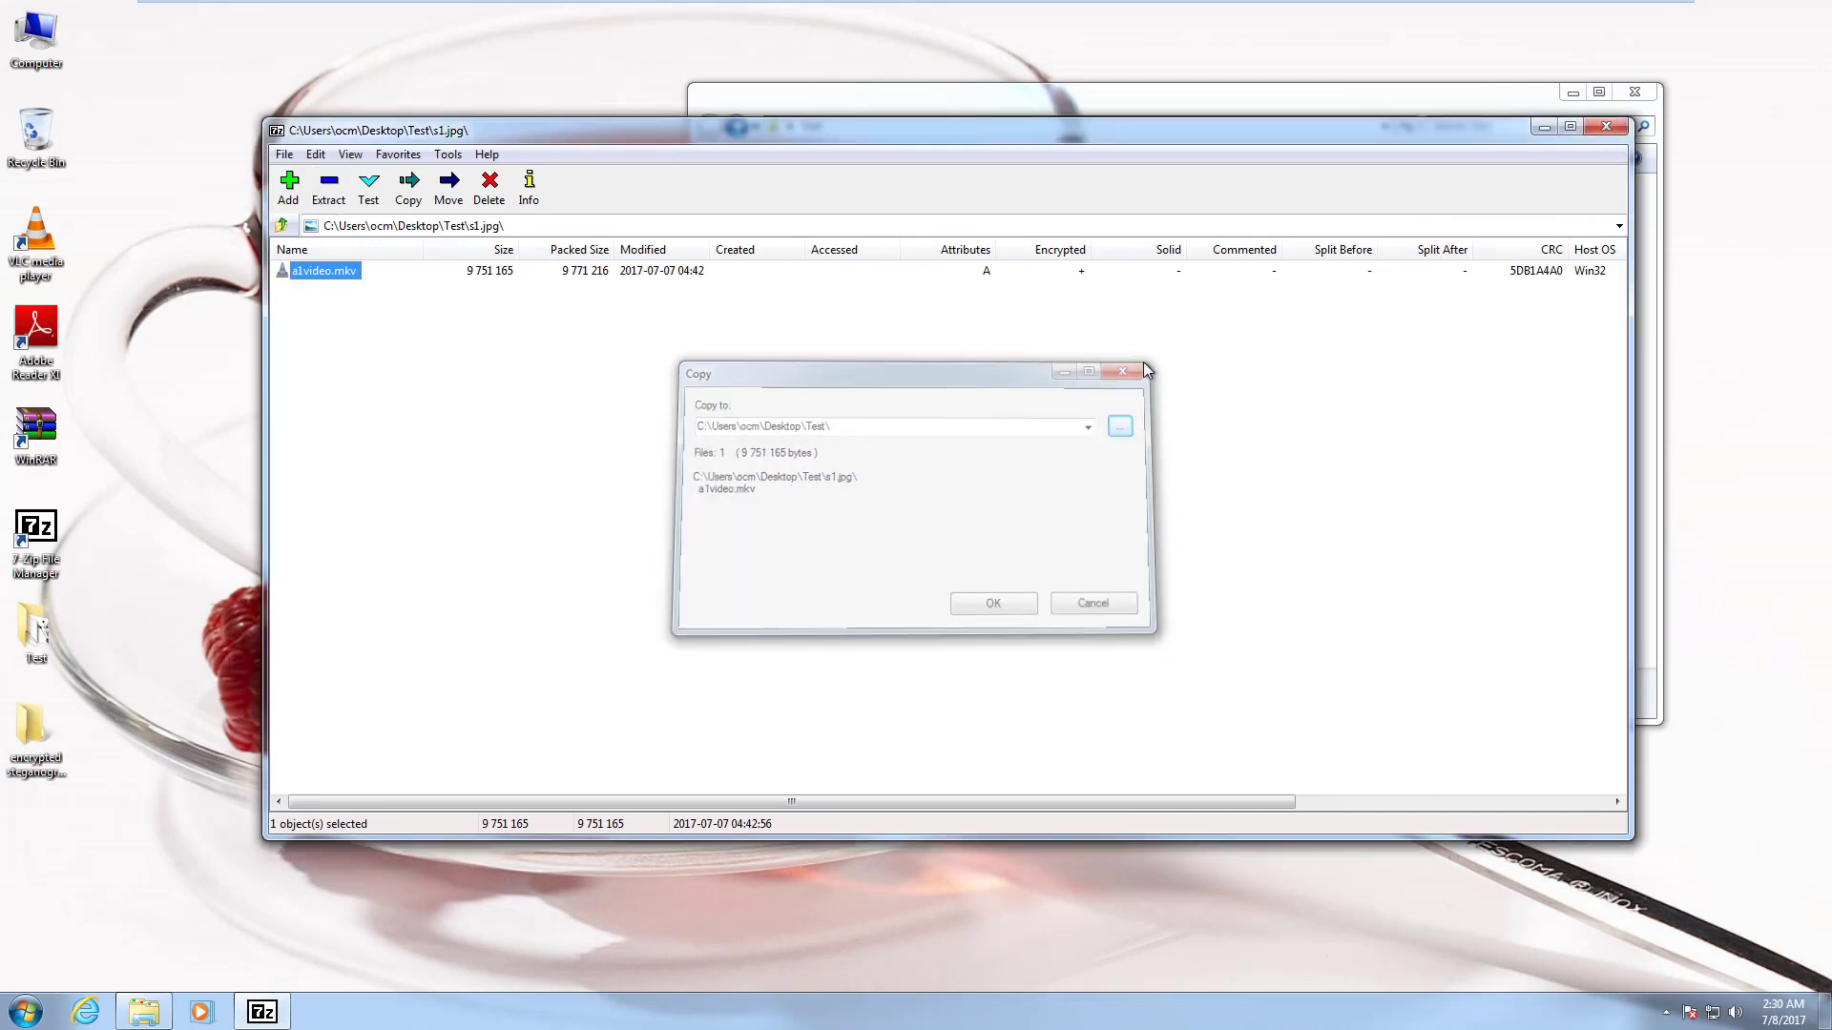
click(1606, 125)
click(1204, 422)
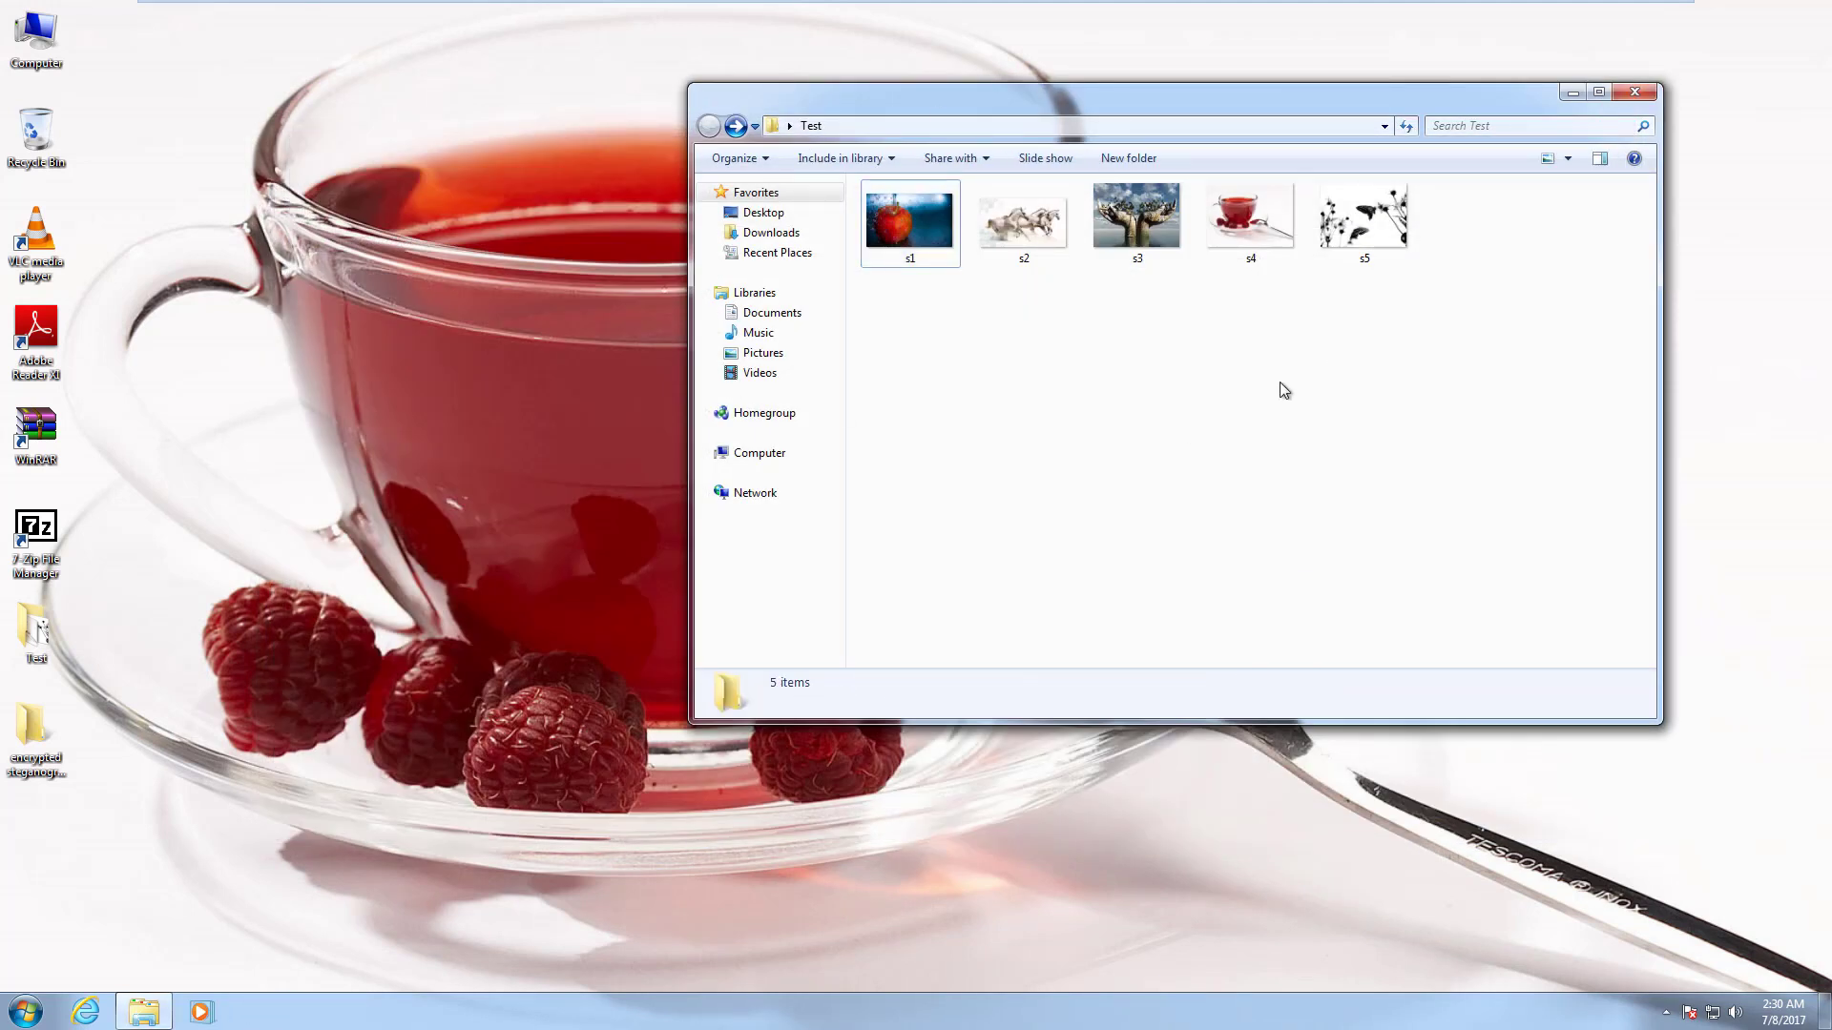
Step: Cut all five images s1–s5 from the Test folder for moving
click(907, 223)
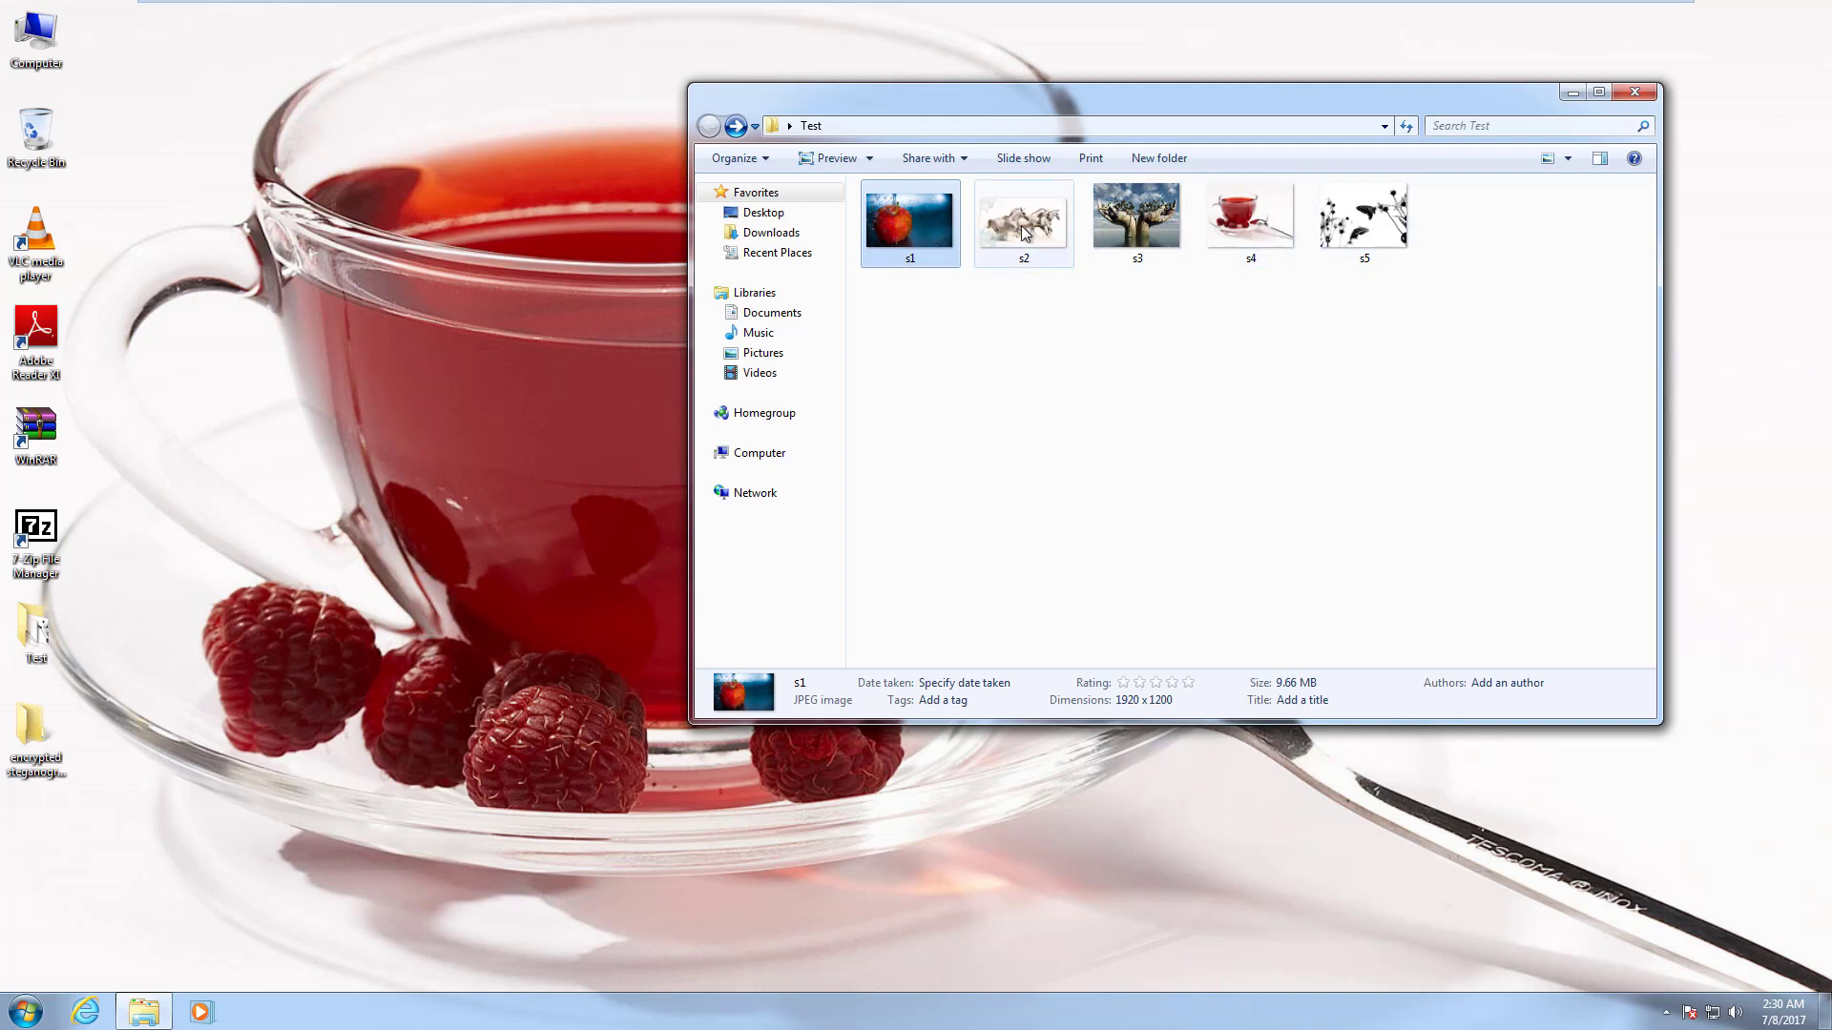
shift+click(1379, 218)
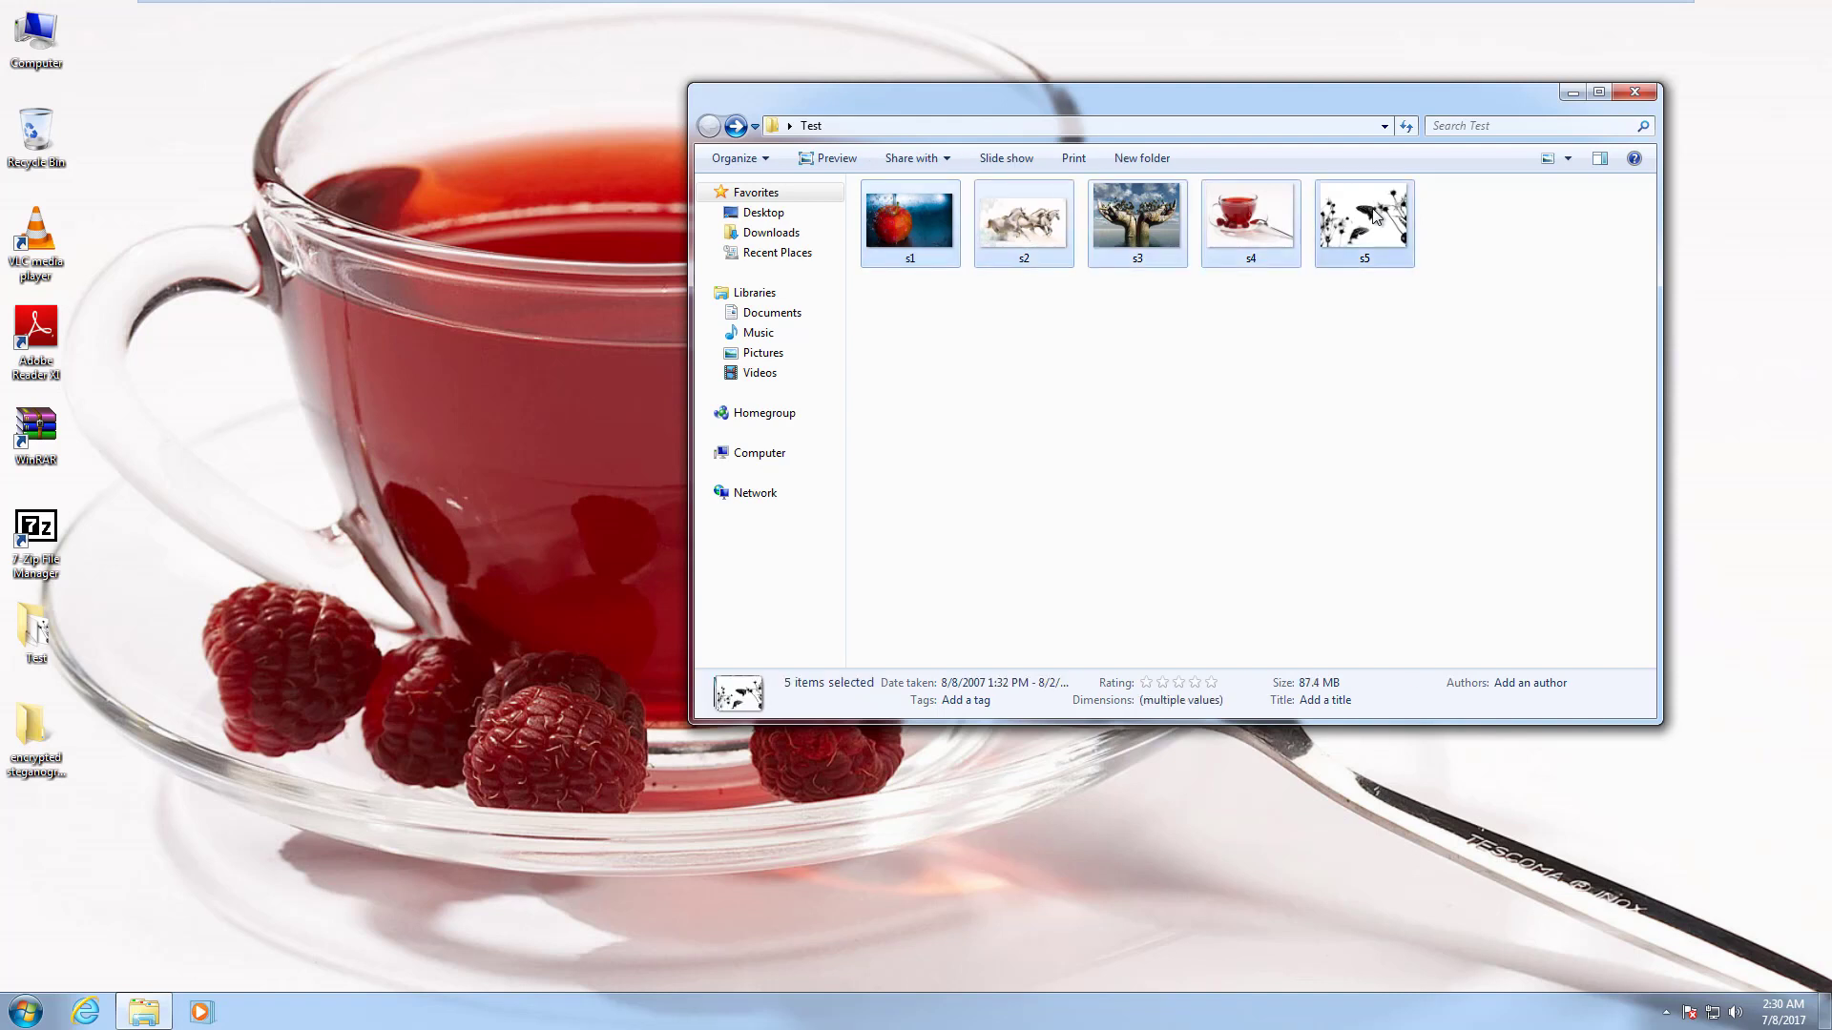
right_click(1379, 217)
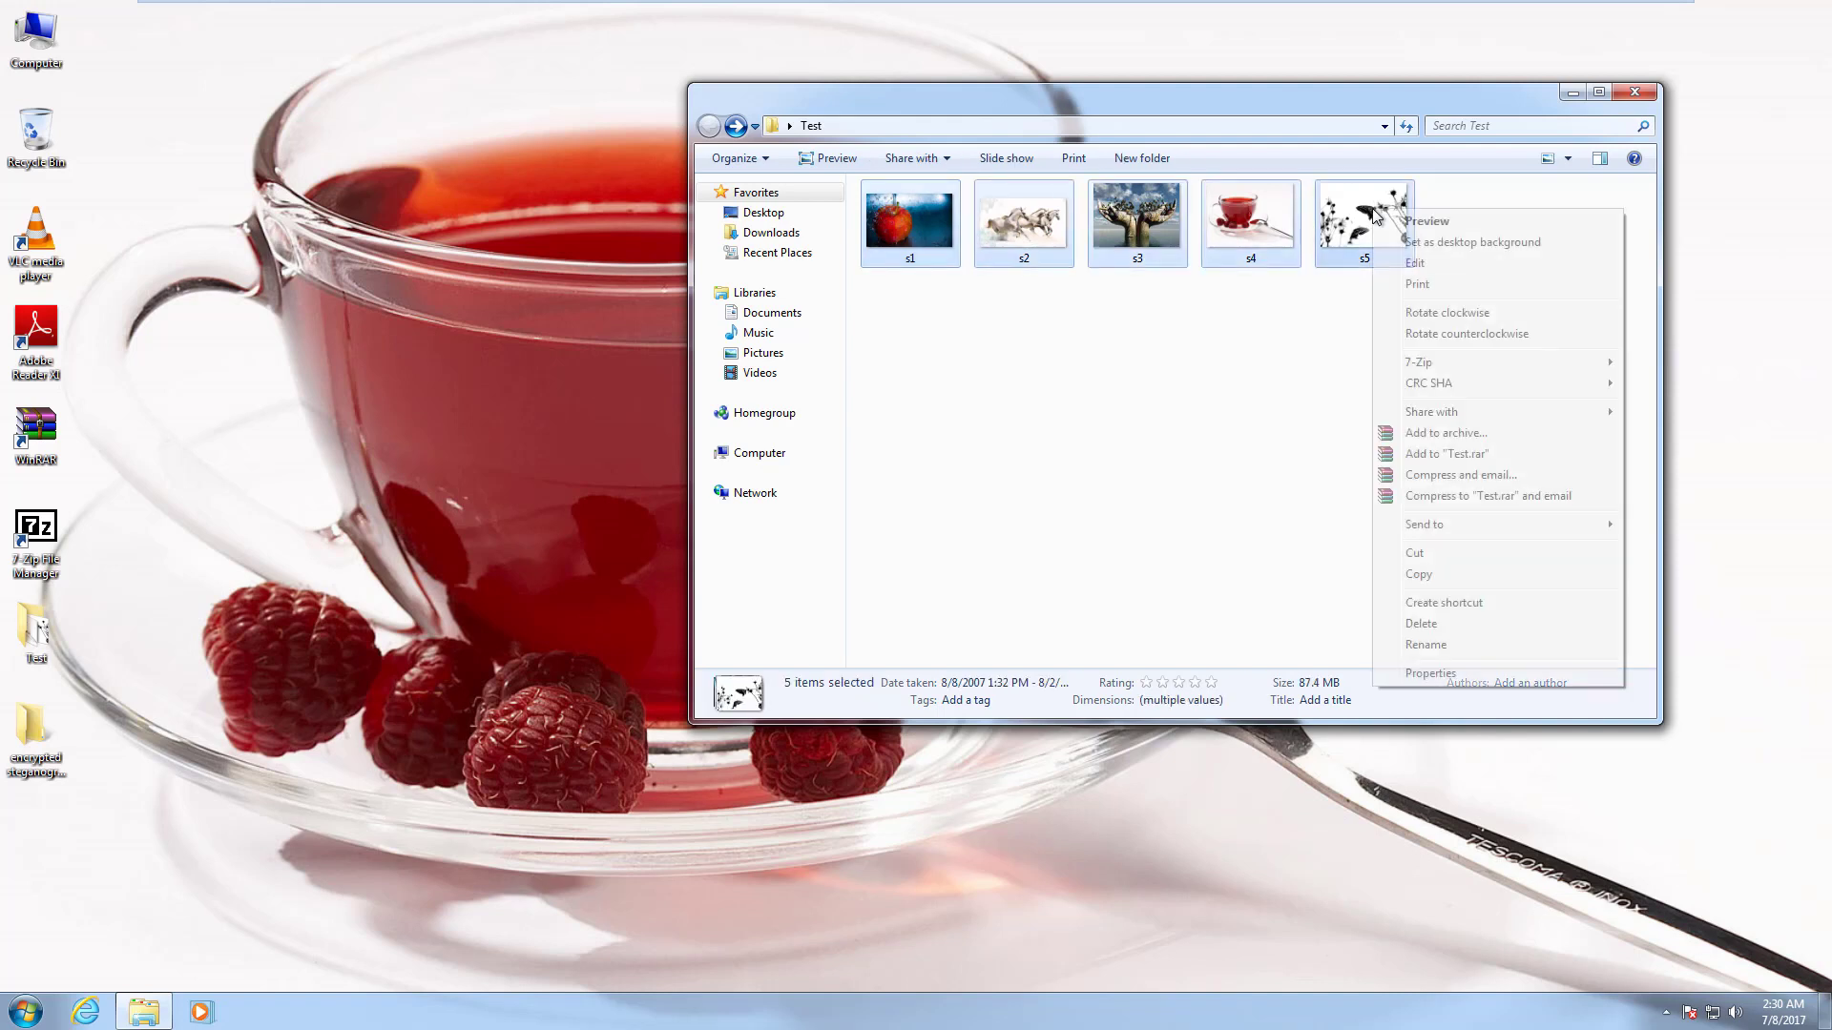
click(1443, 555)
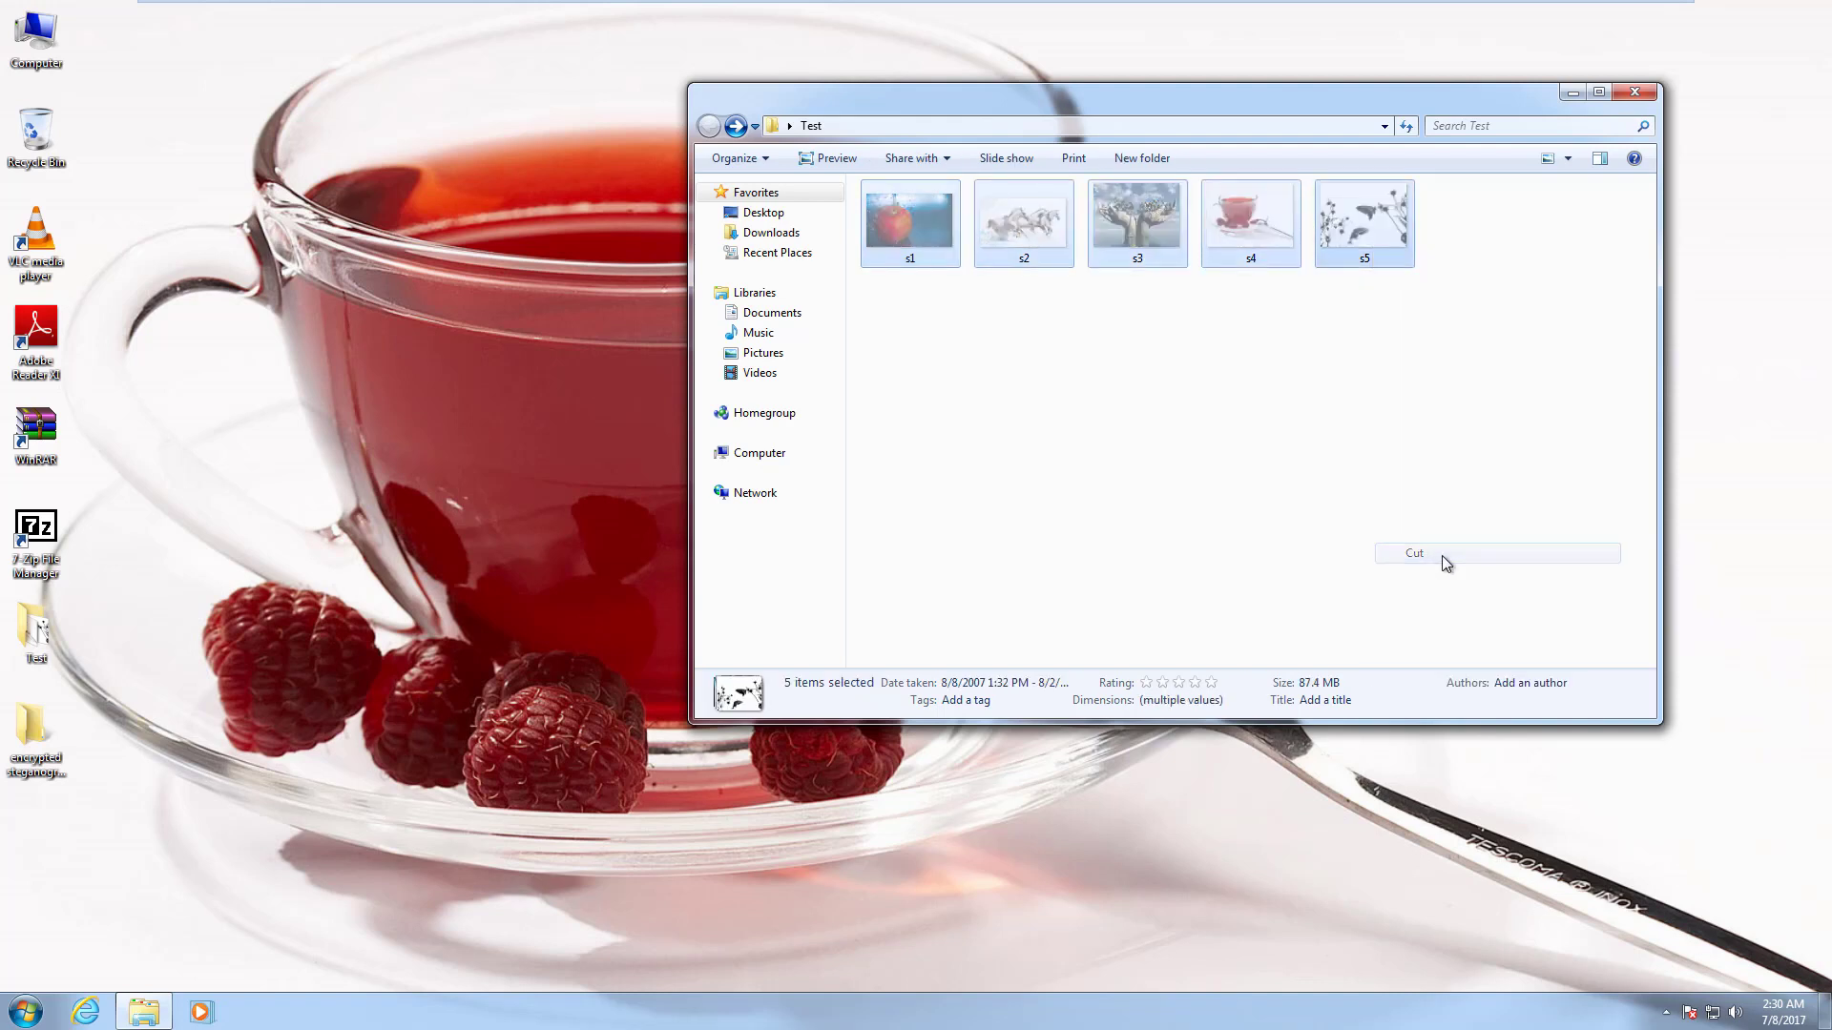
Step: Paste the five images into the encrypted steganography images folder and close the empty Test window
click(35, 738)
double_click(44, 748)
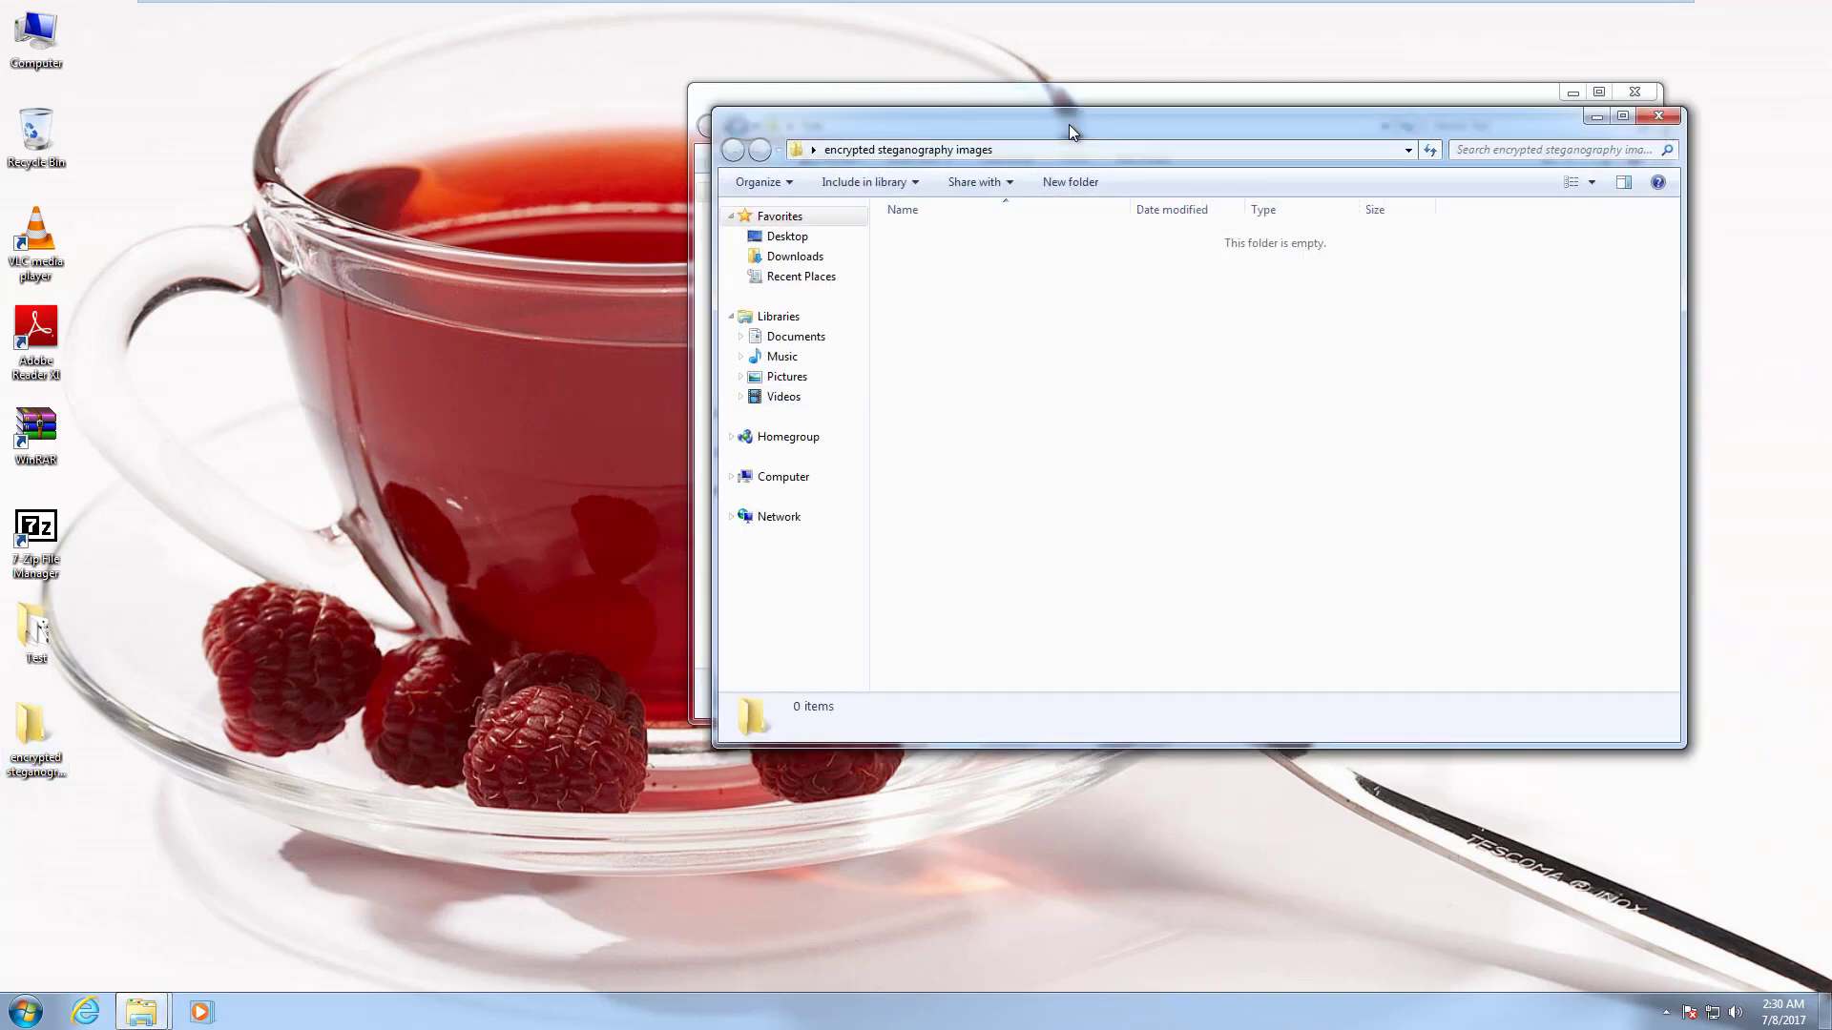
drag(1070, 125, 1062, 413)
right_click(1056, 536)
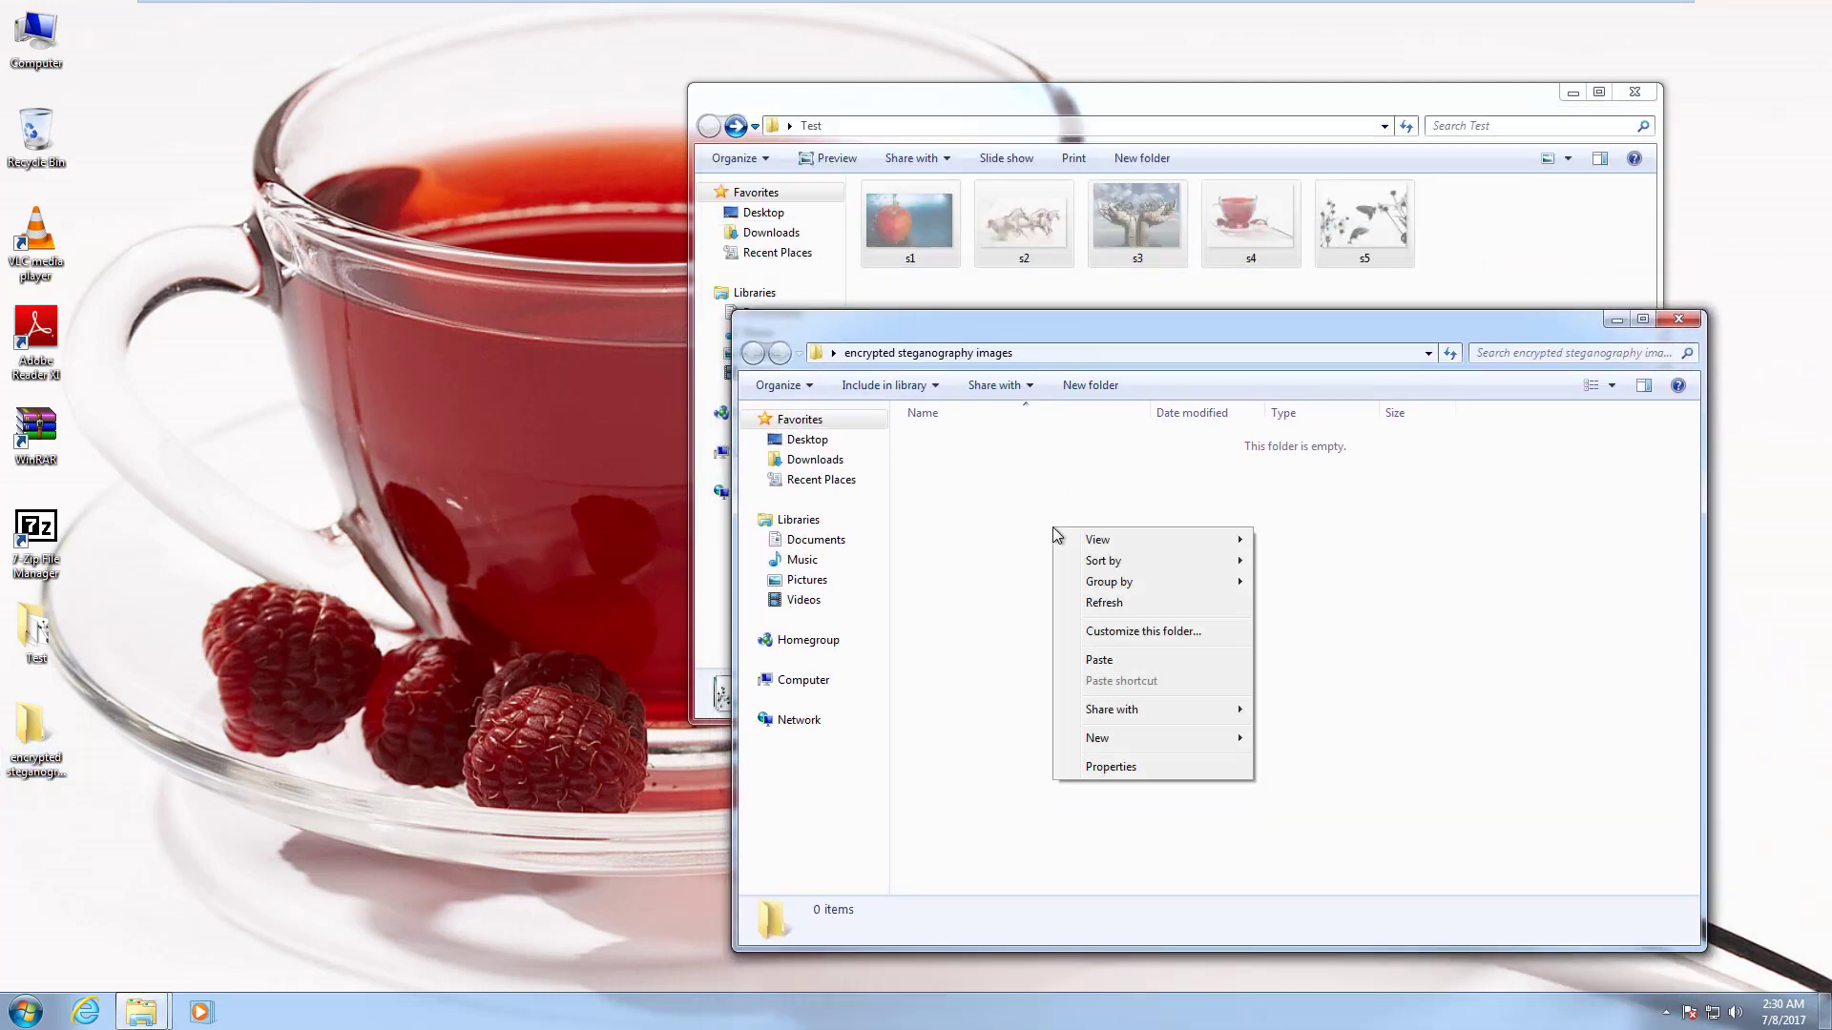
click(1128, 651)
click(1143, 657)
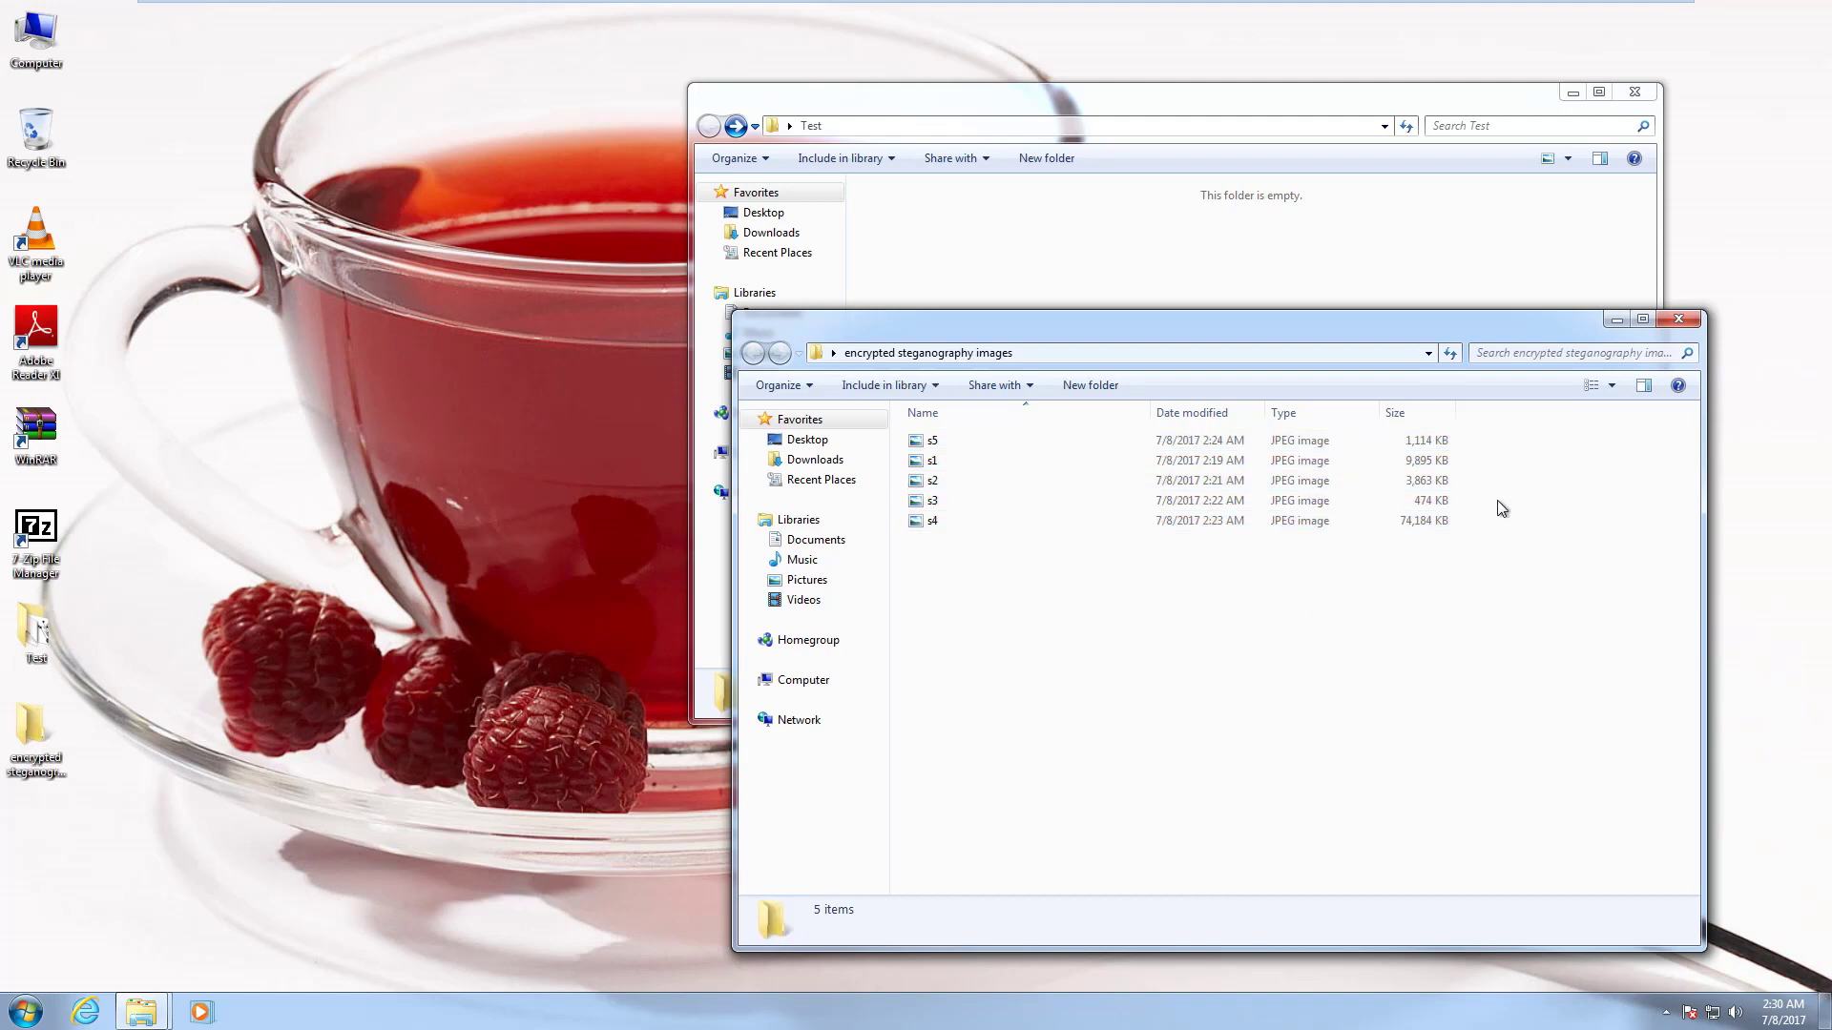
click(1634, 93)
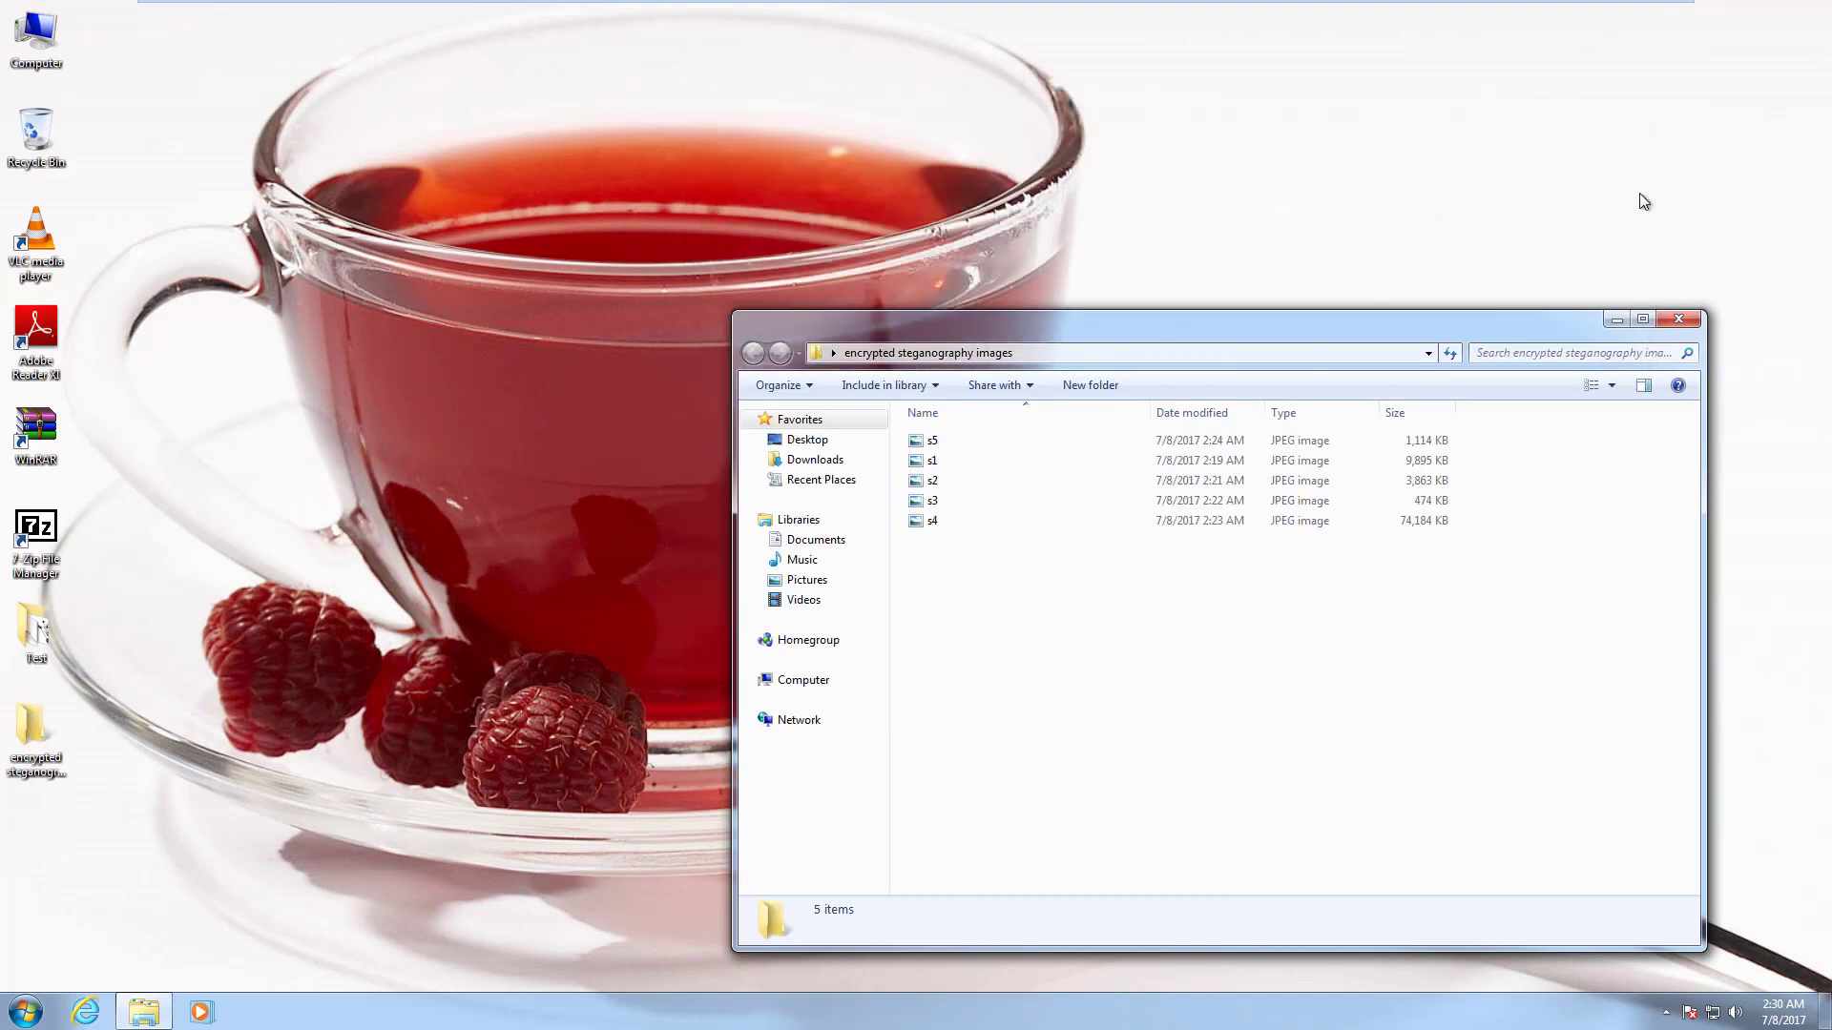
Step: Show the images as large thumbnails and refresh the folder
drag(1429, 327, 1095, 134)
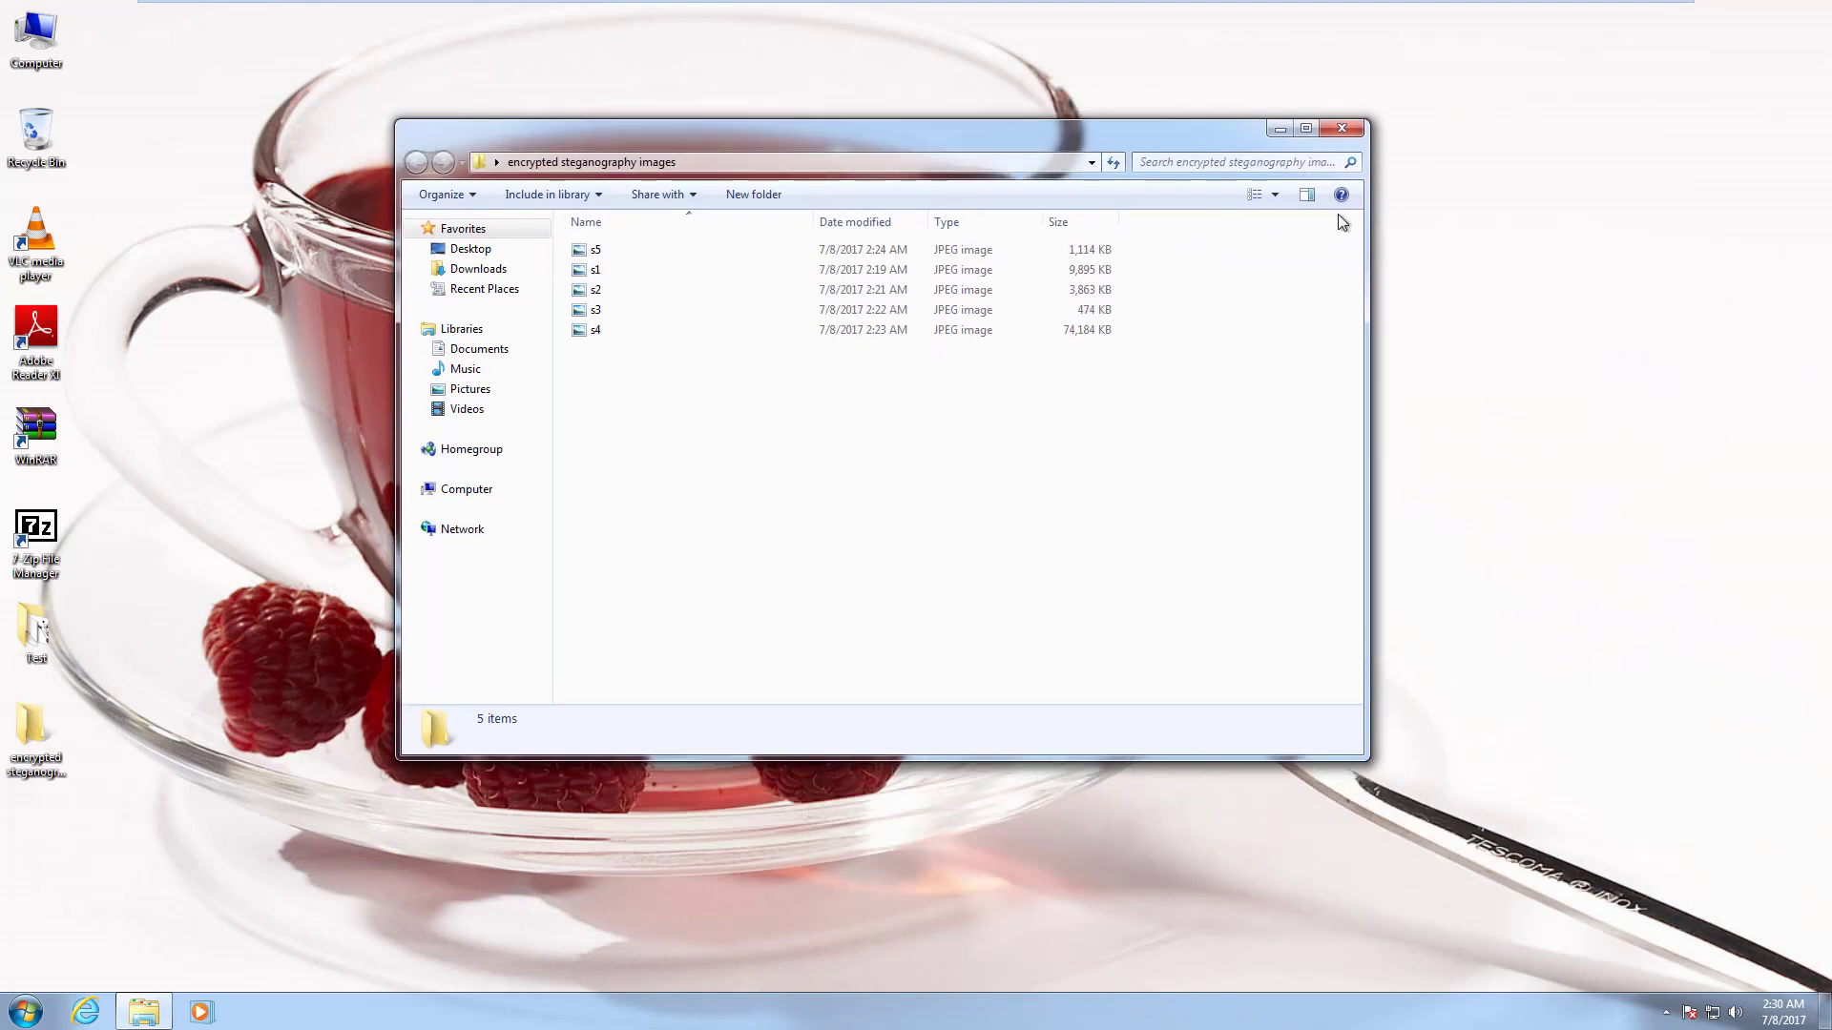
click(1279, 194)
drag(1278, 195, 1278, 51)
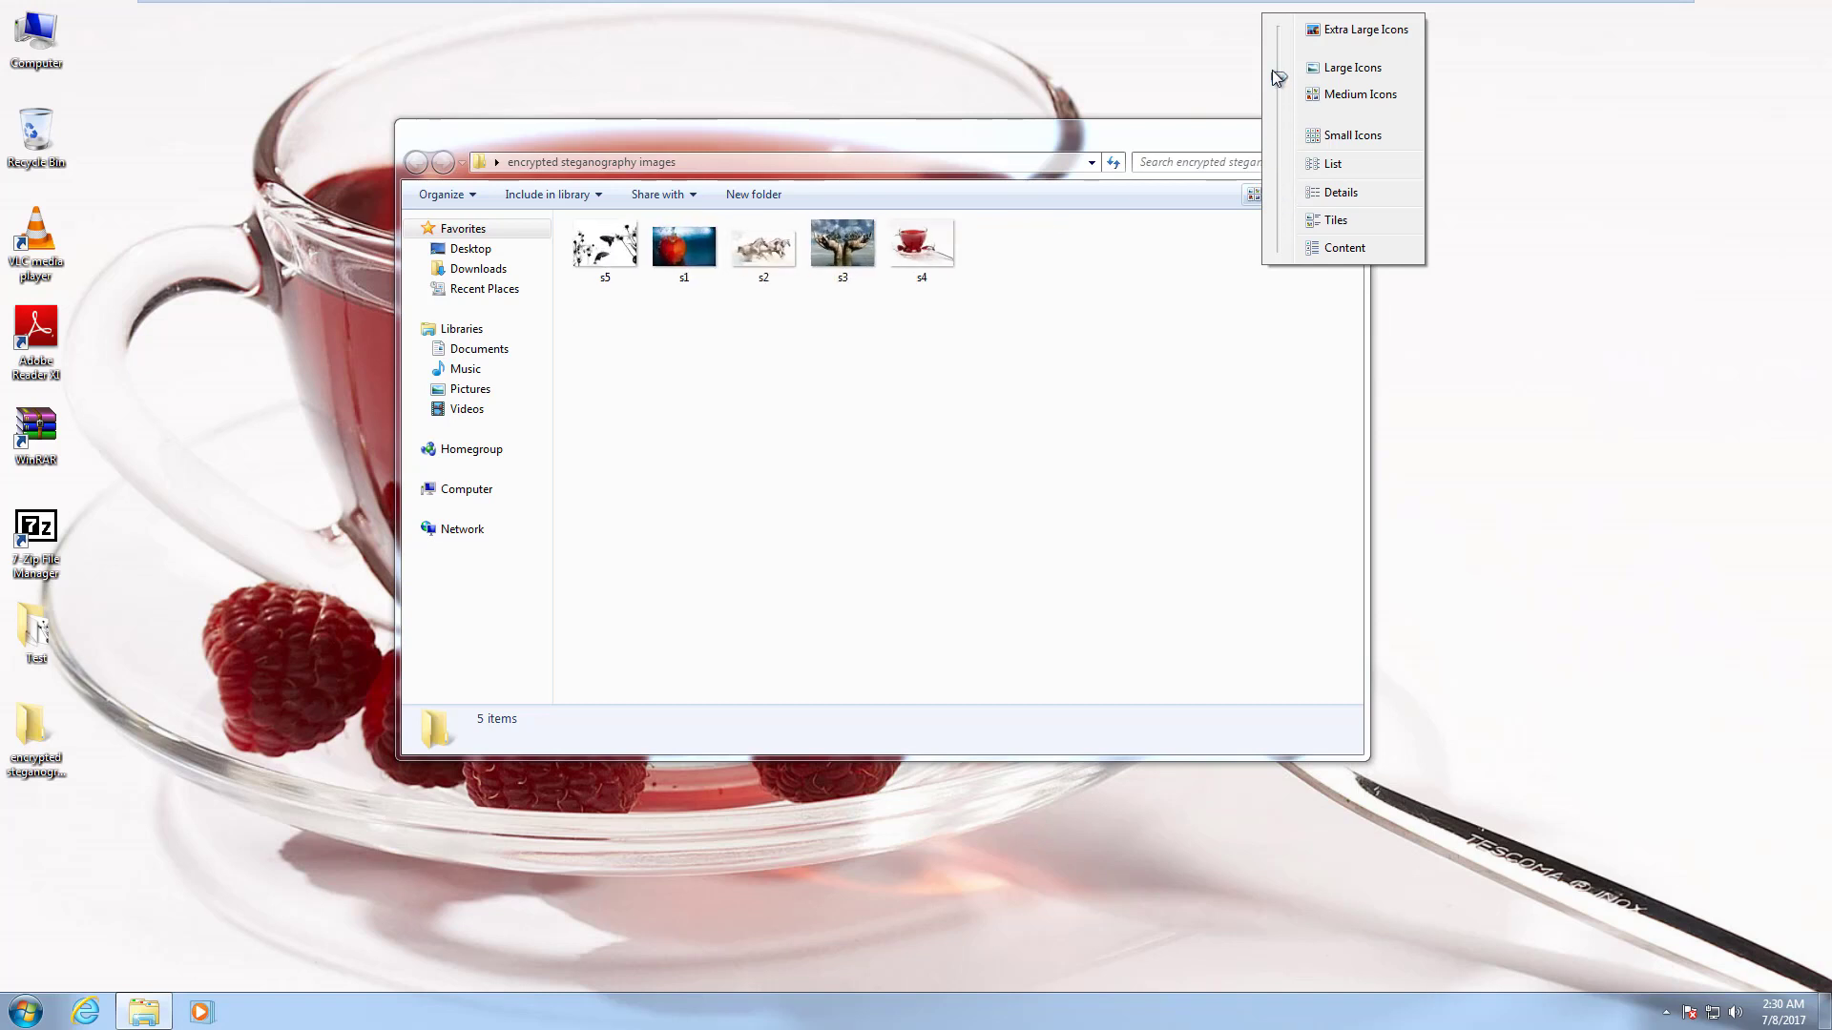
click(847, 306)
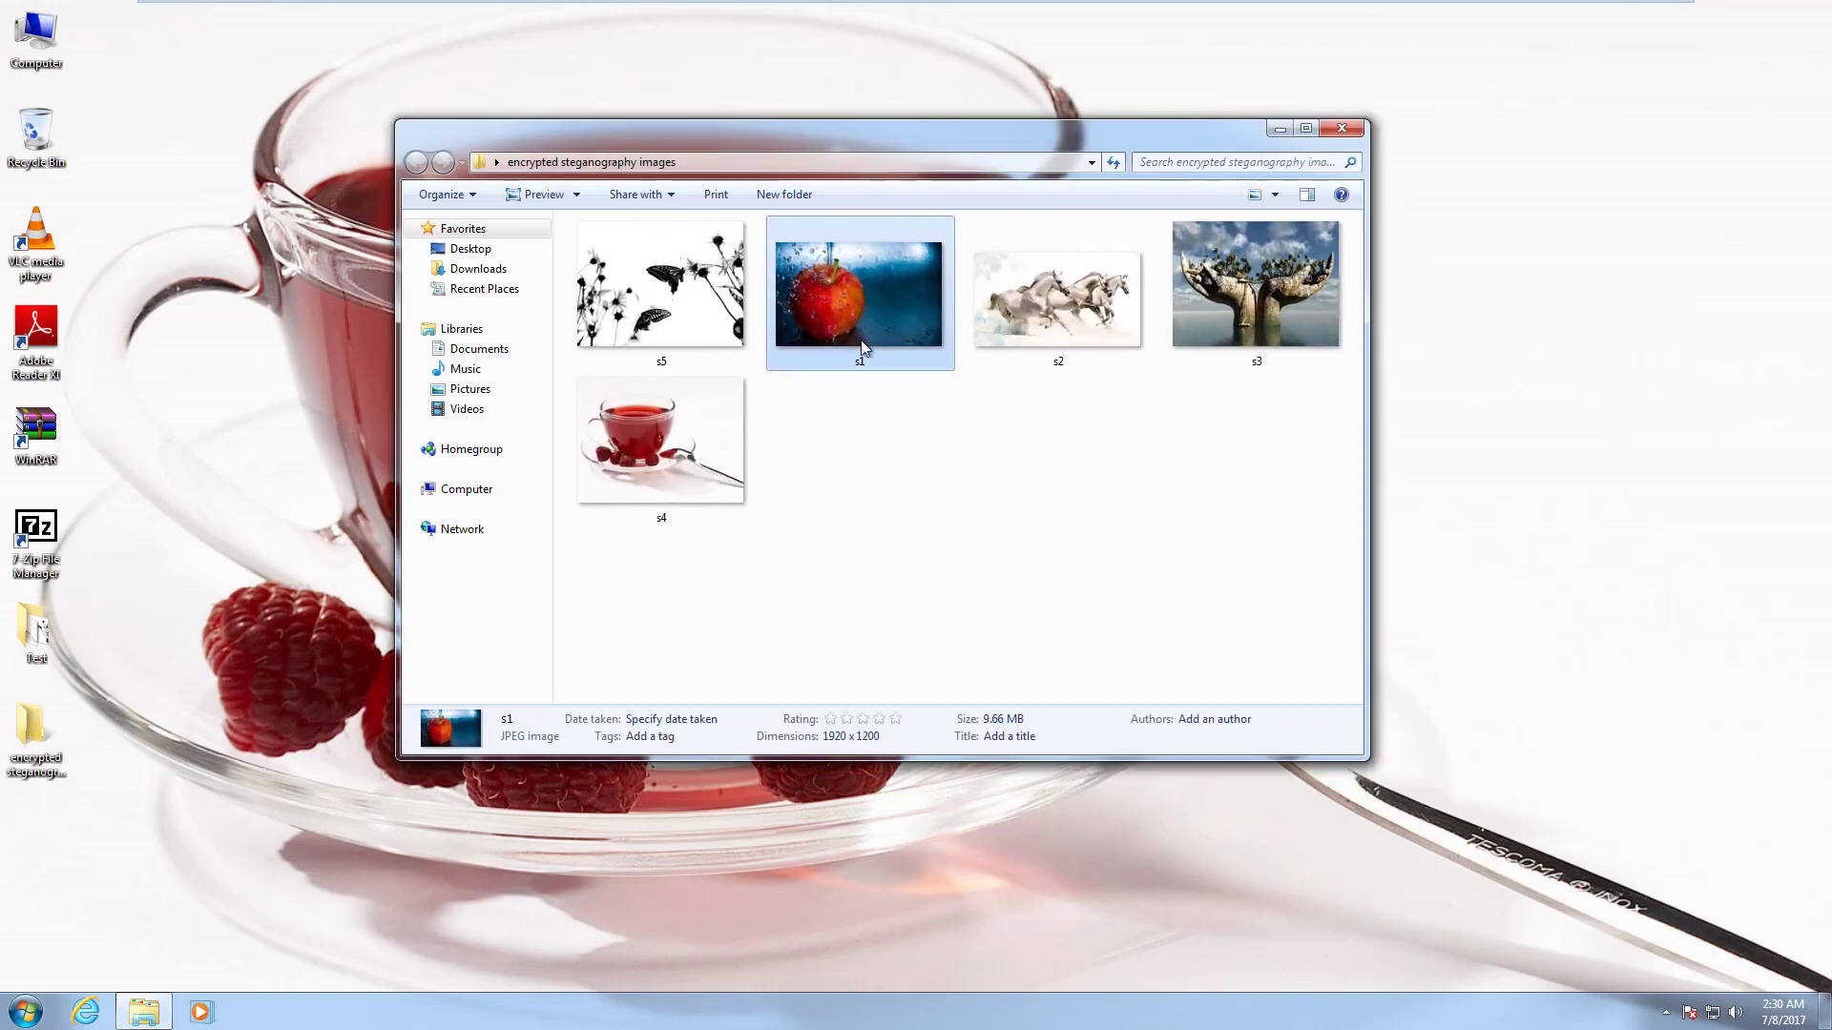
right_click(923, 488)
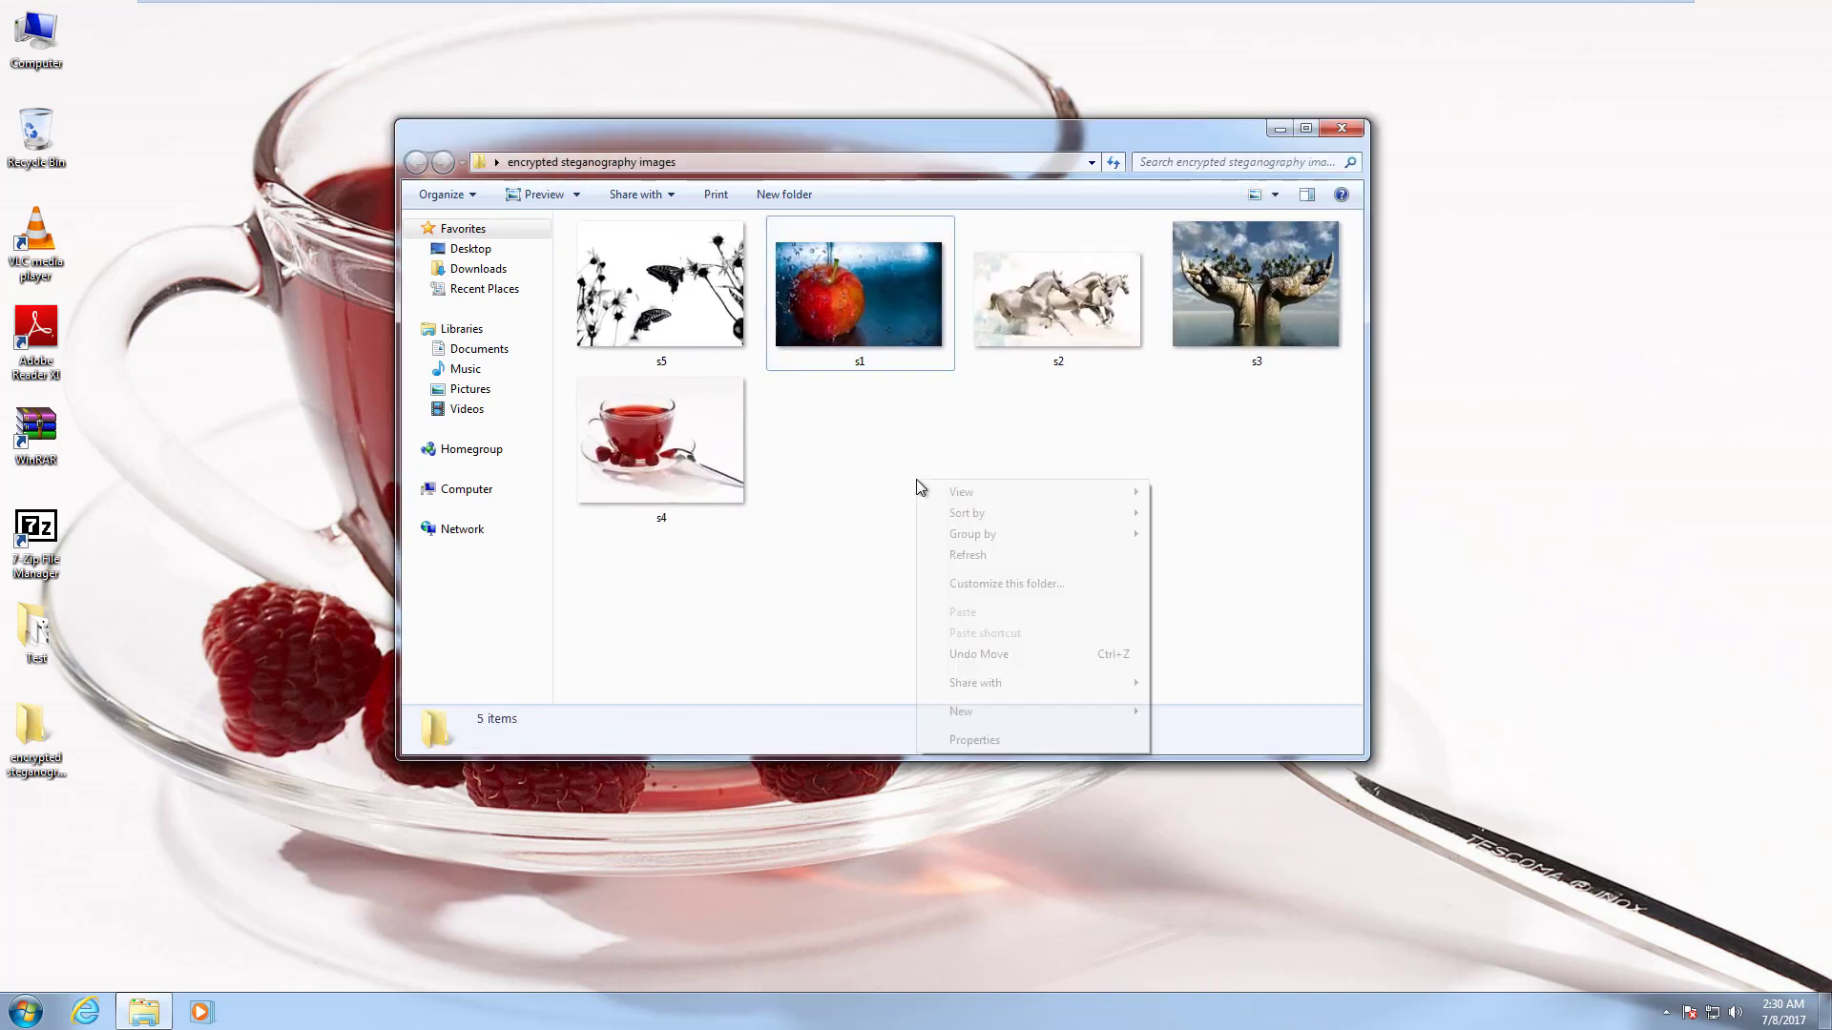
click(967, 554)
Step: Open s1 as an archive in 7-Zip with its password and select the hidden a1video.mkv
right_click(667, 314)
mouse_move(727, 511)
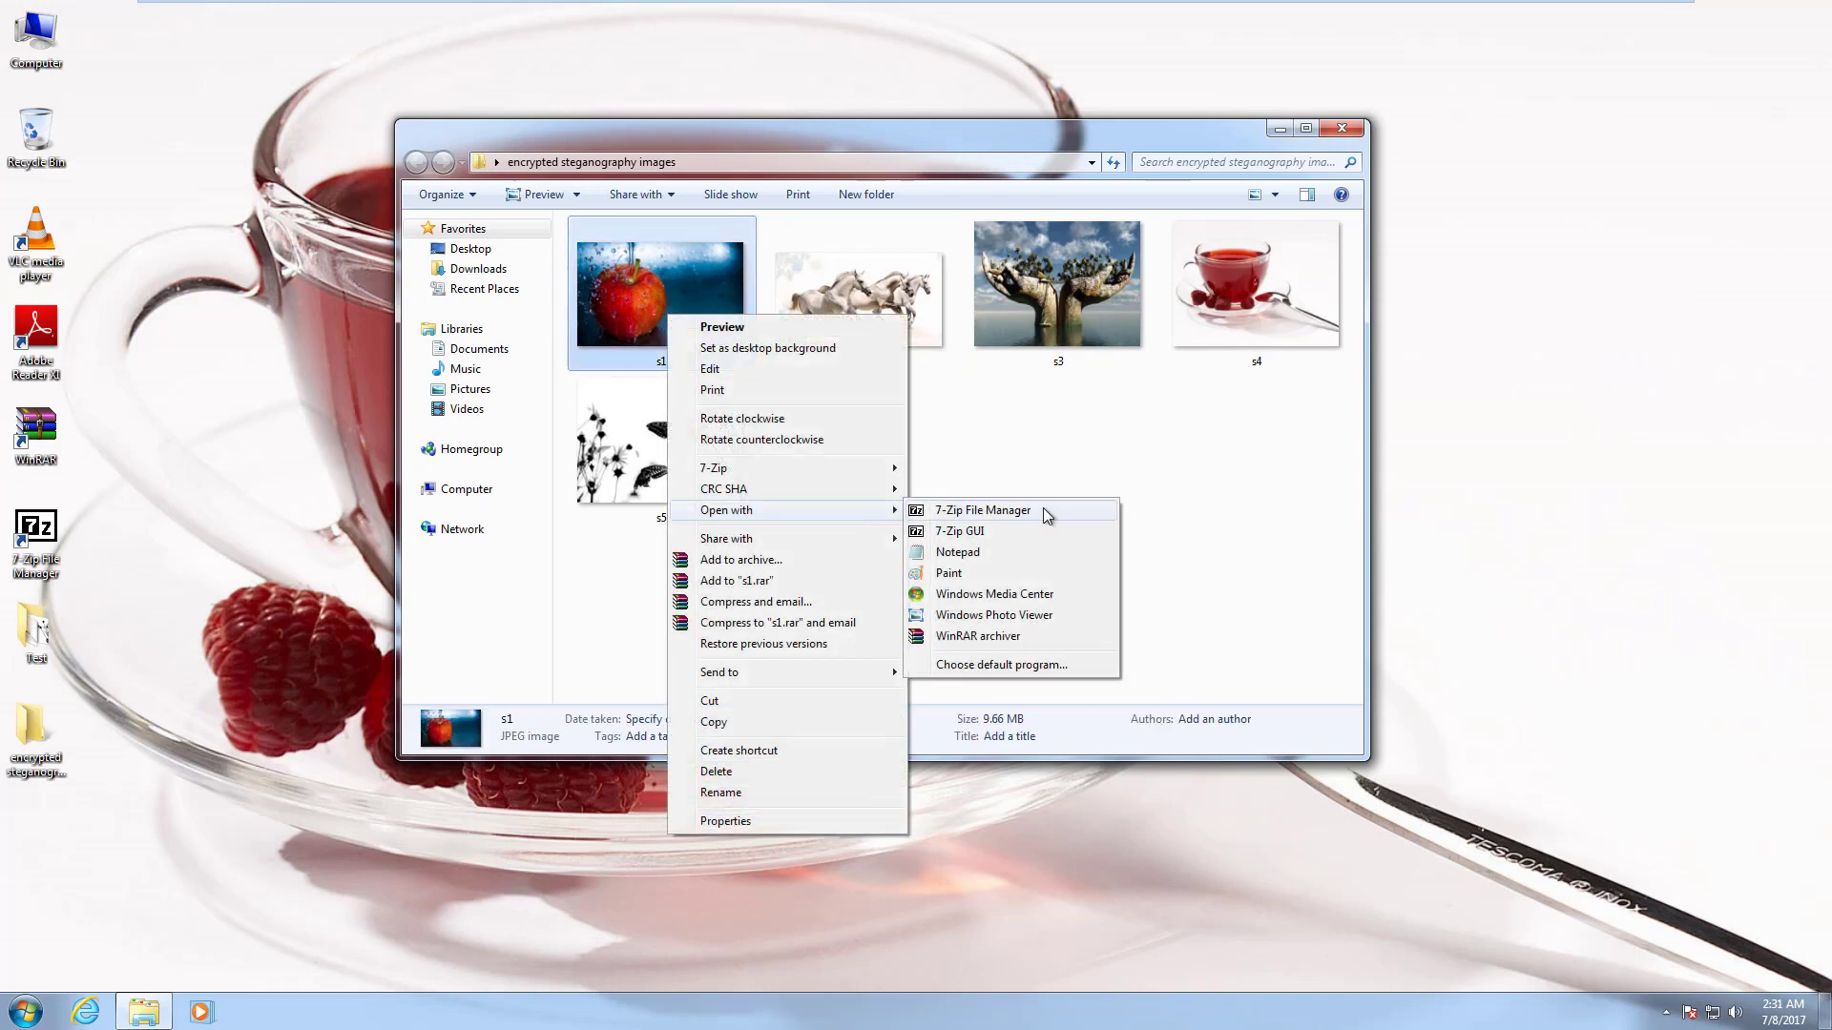
click(1043, 508)
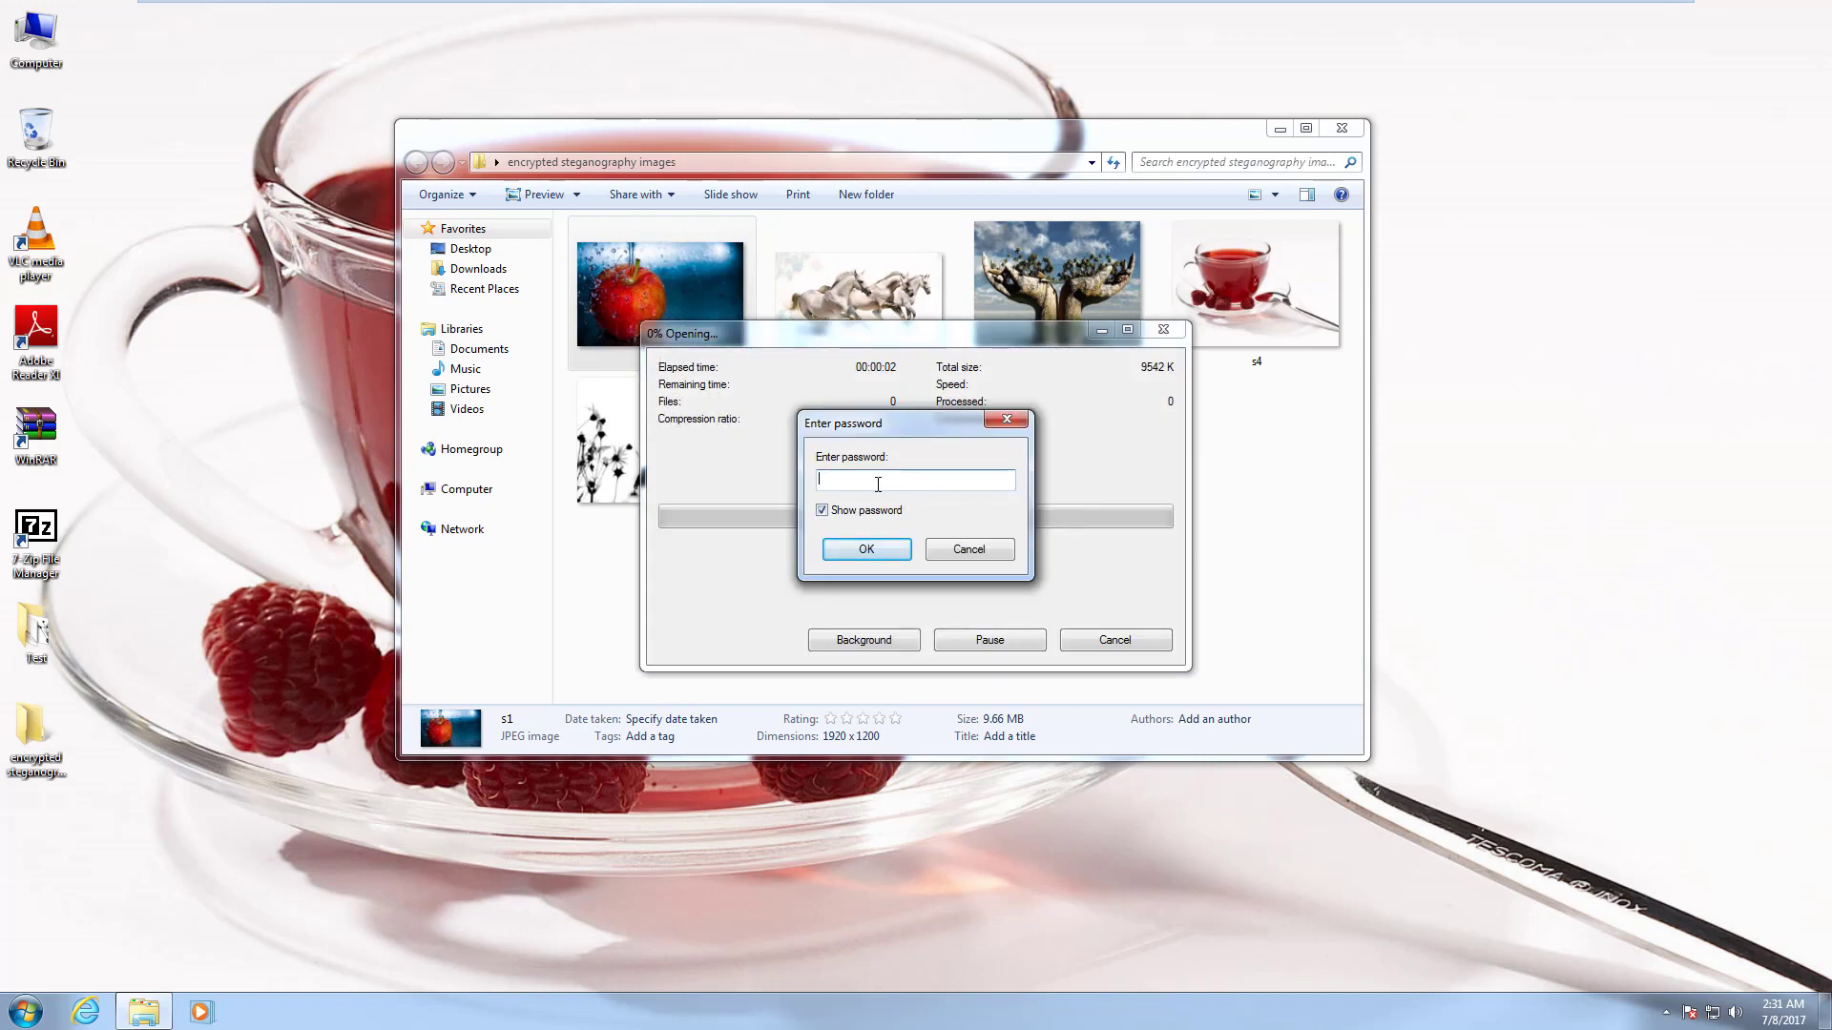
click(877, 548)
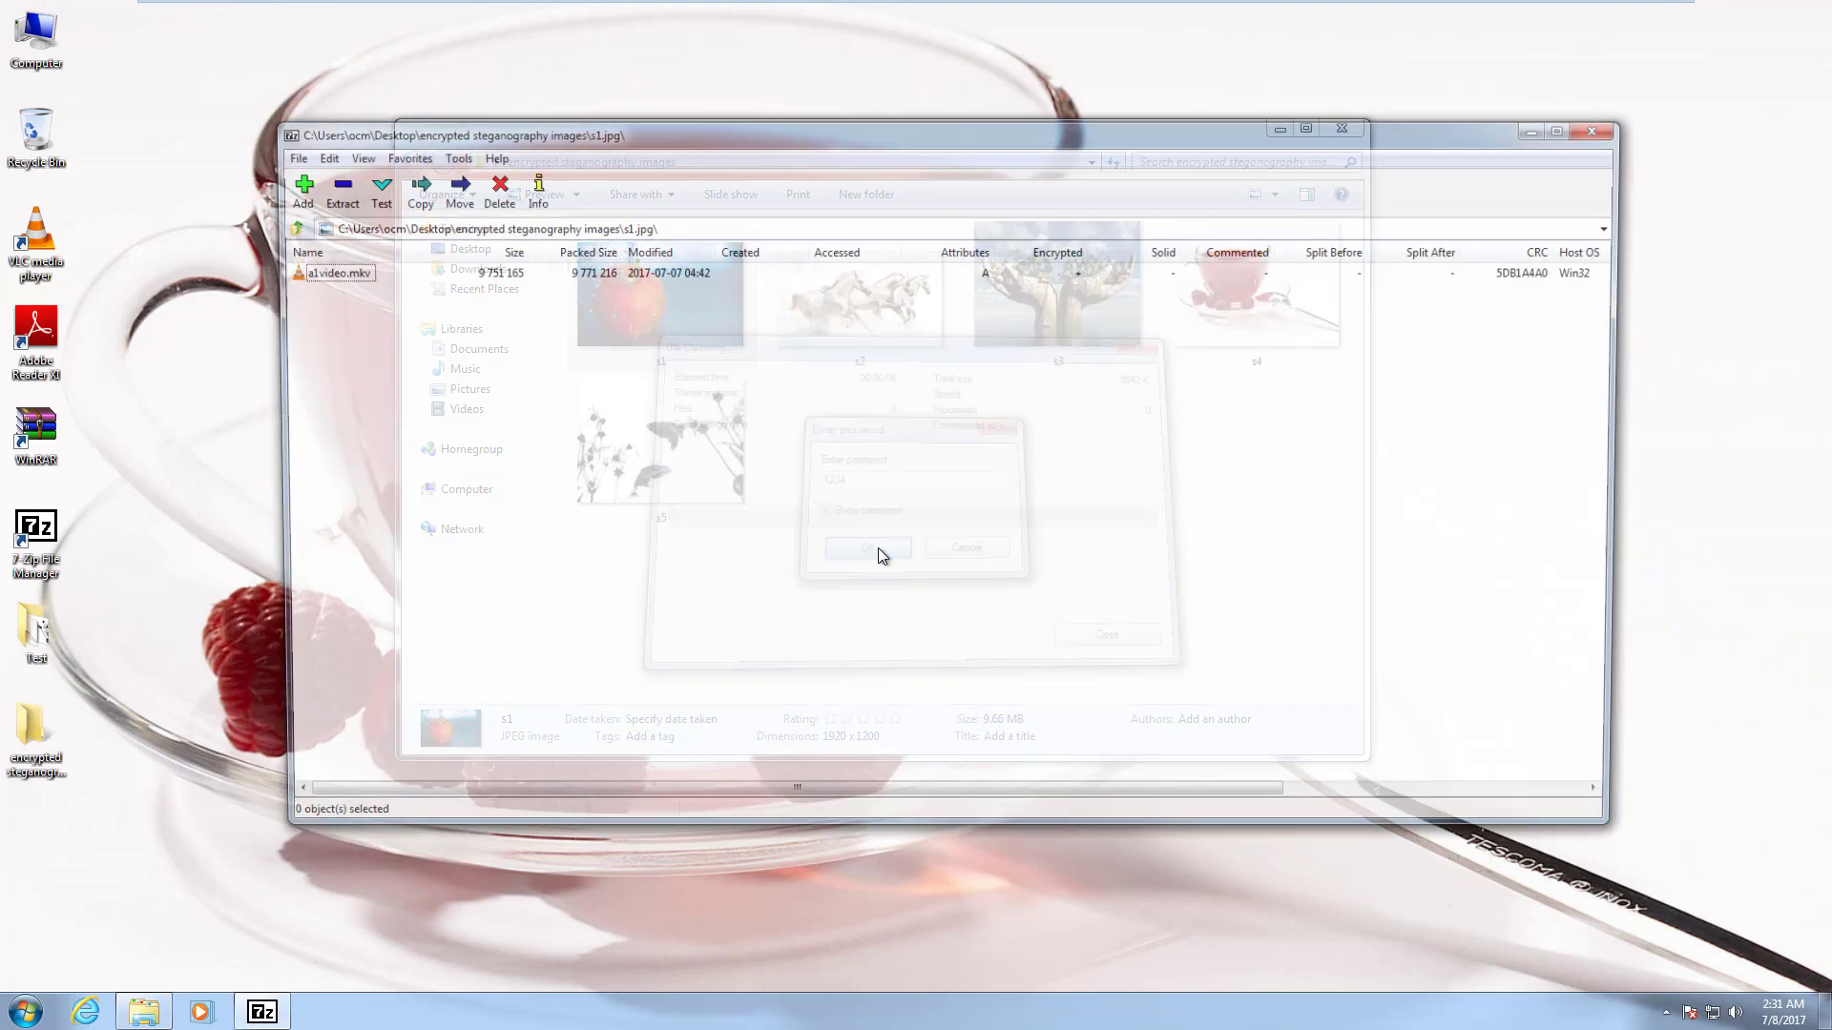
click(326, 273)
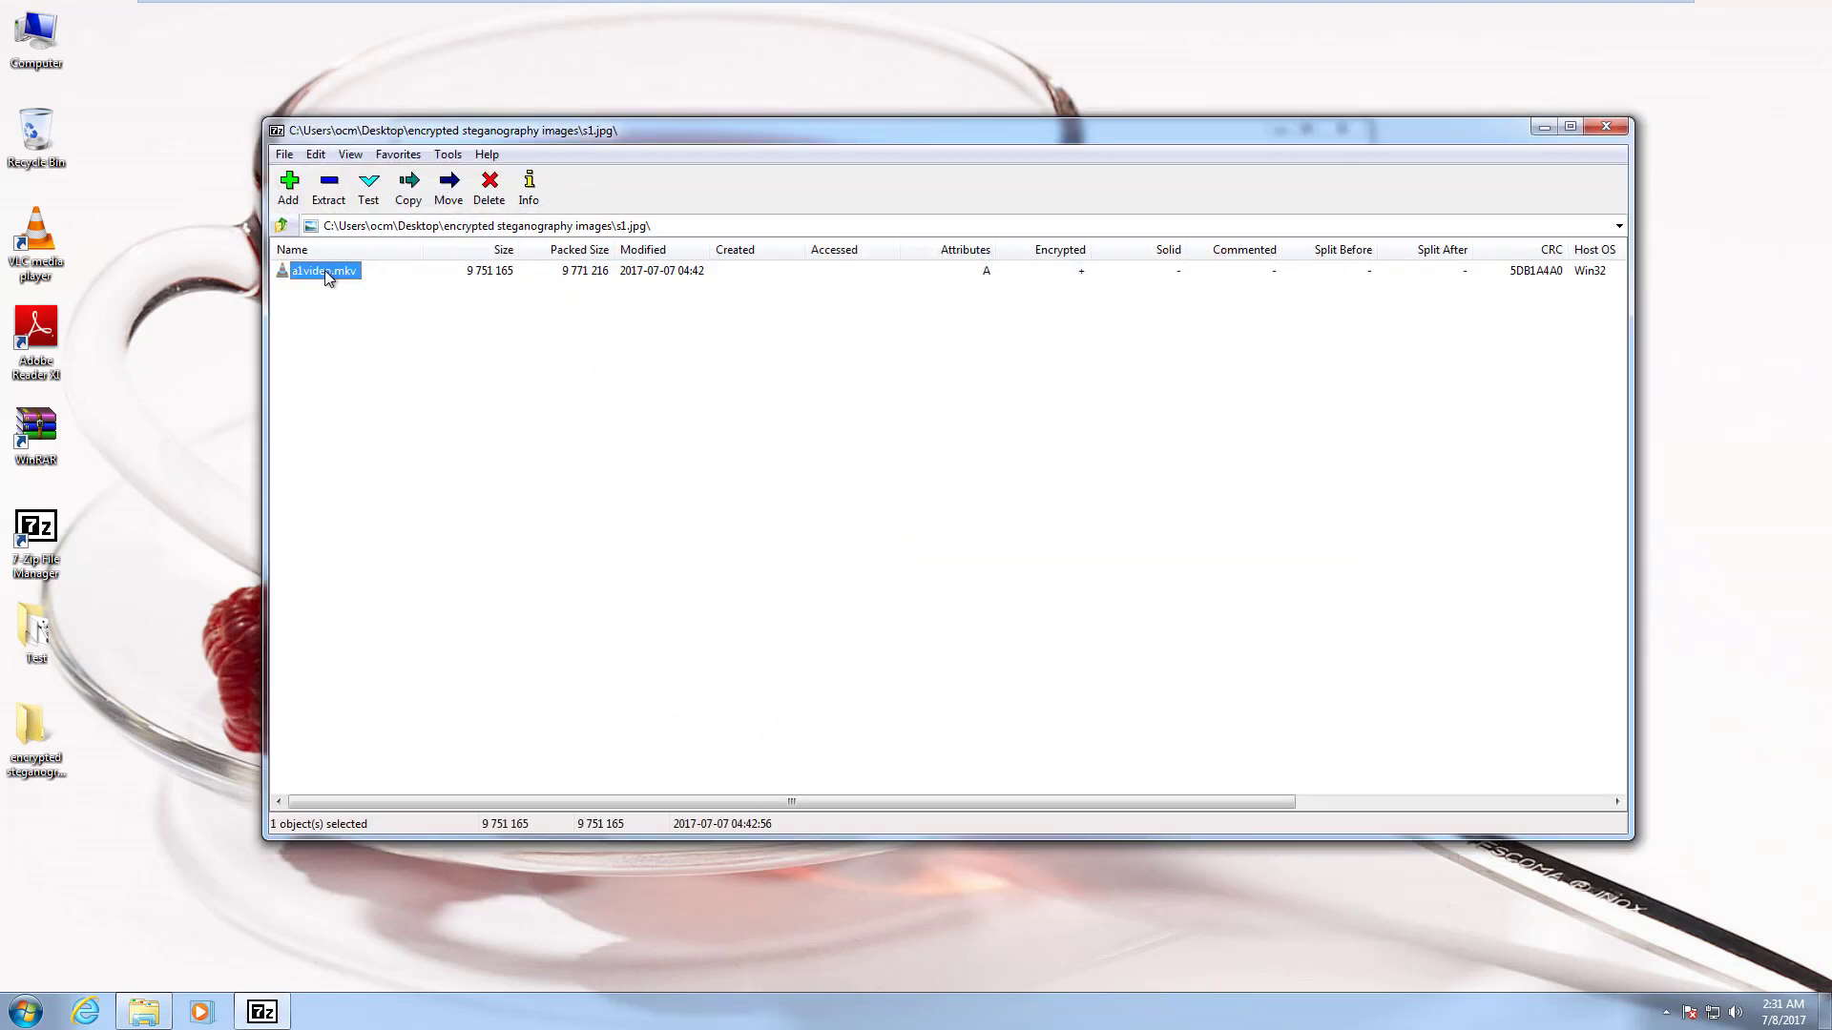
Step: Extract a1video.mkv into the encrypted steganography images folder and close 7-Zip
click(329, 186)
click(1095, 425)
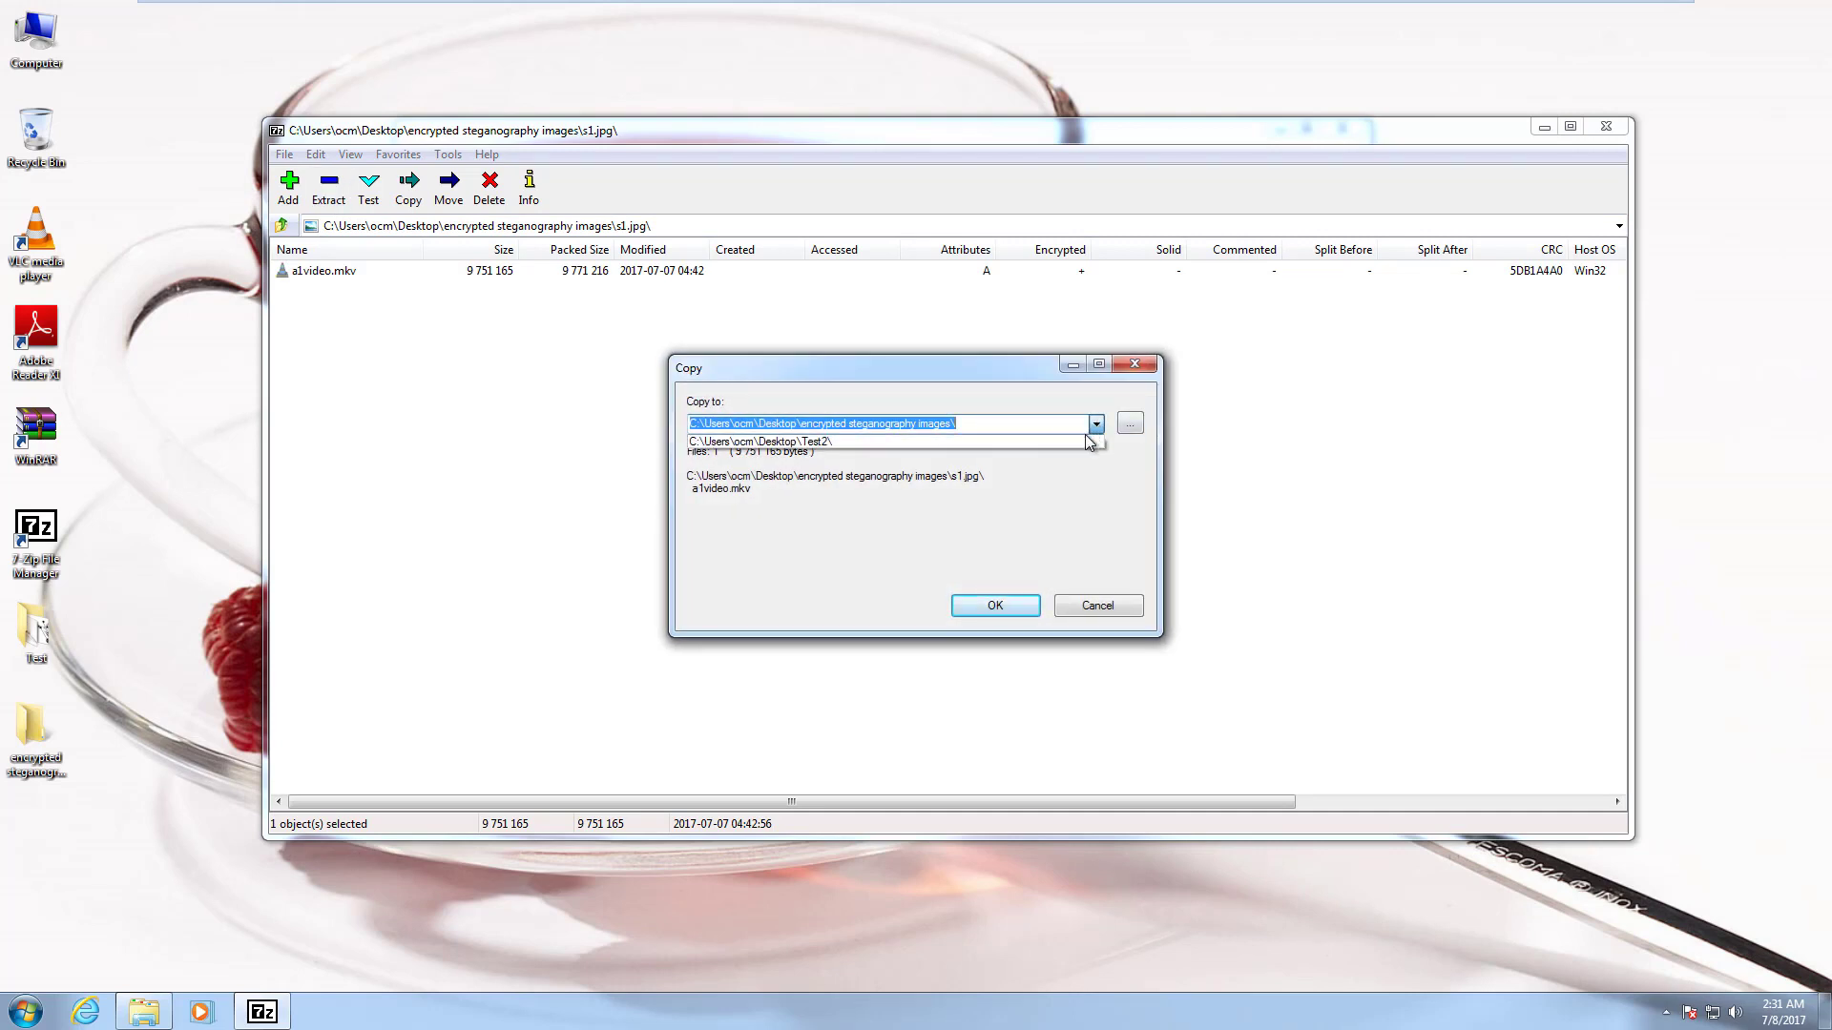
click(1097, 426)
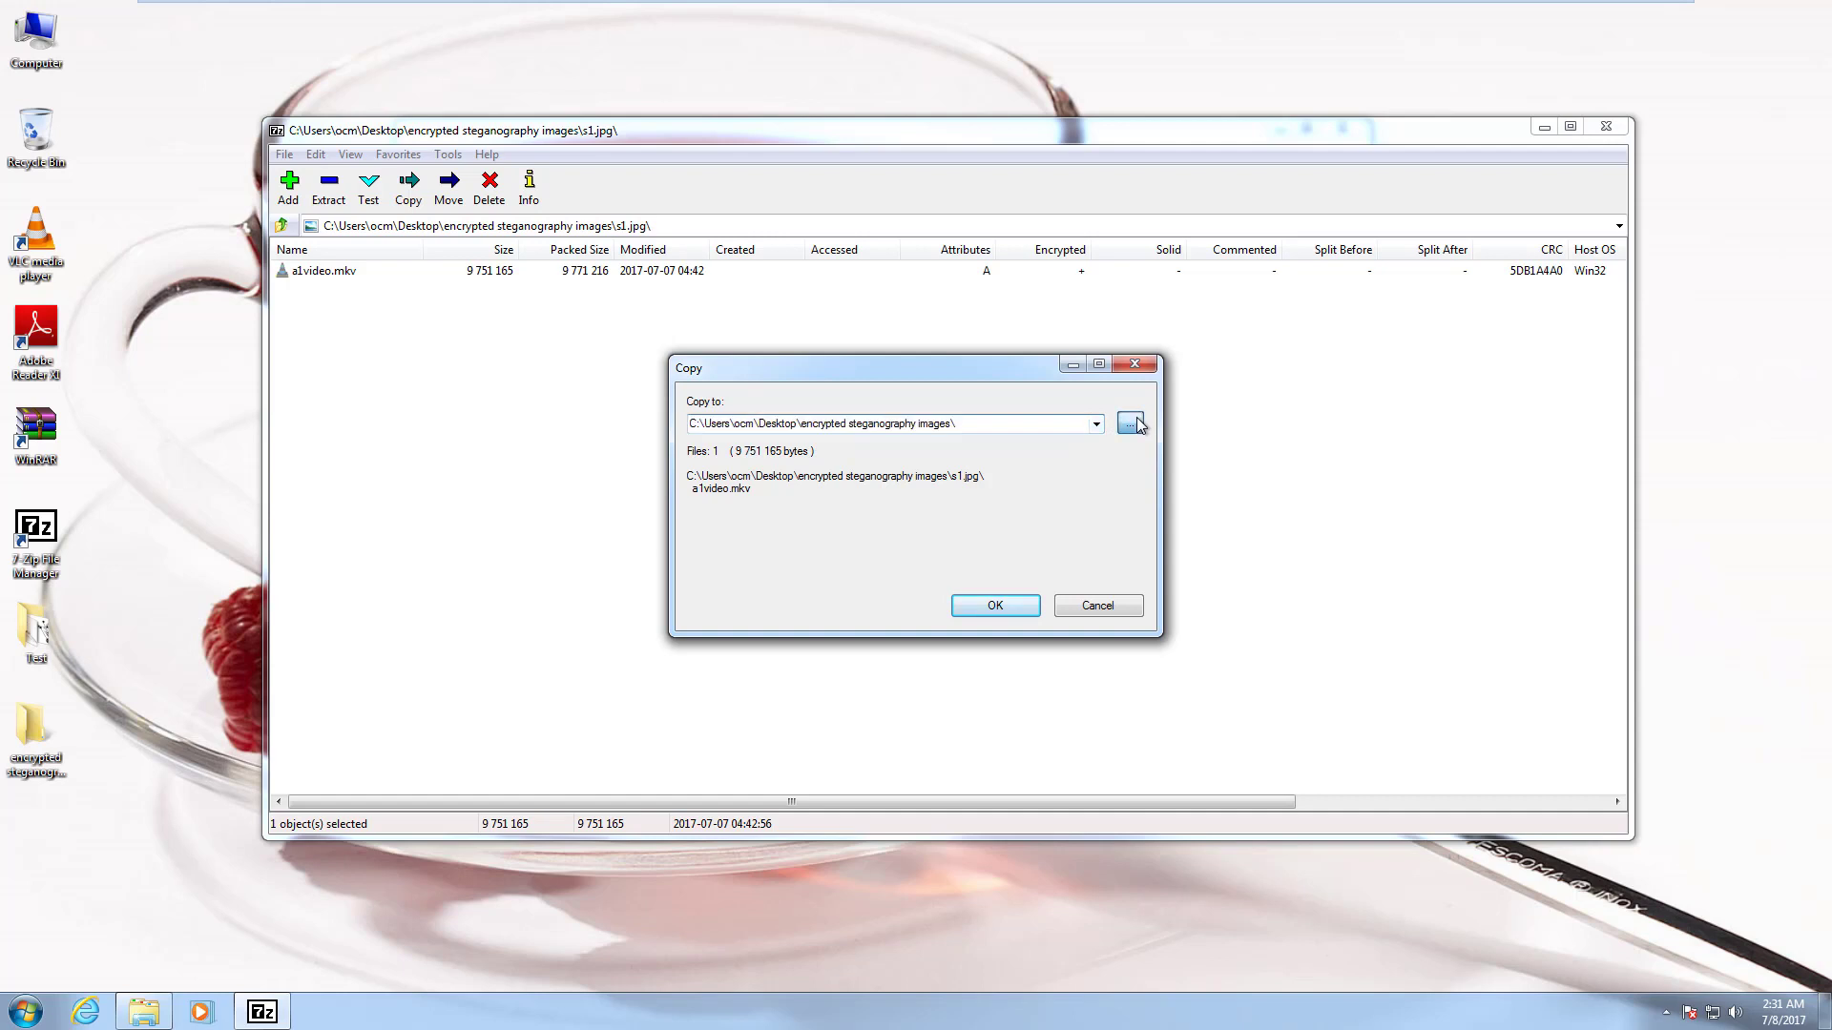
click(1131, 425)
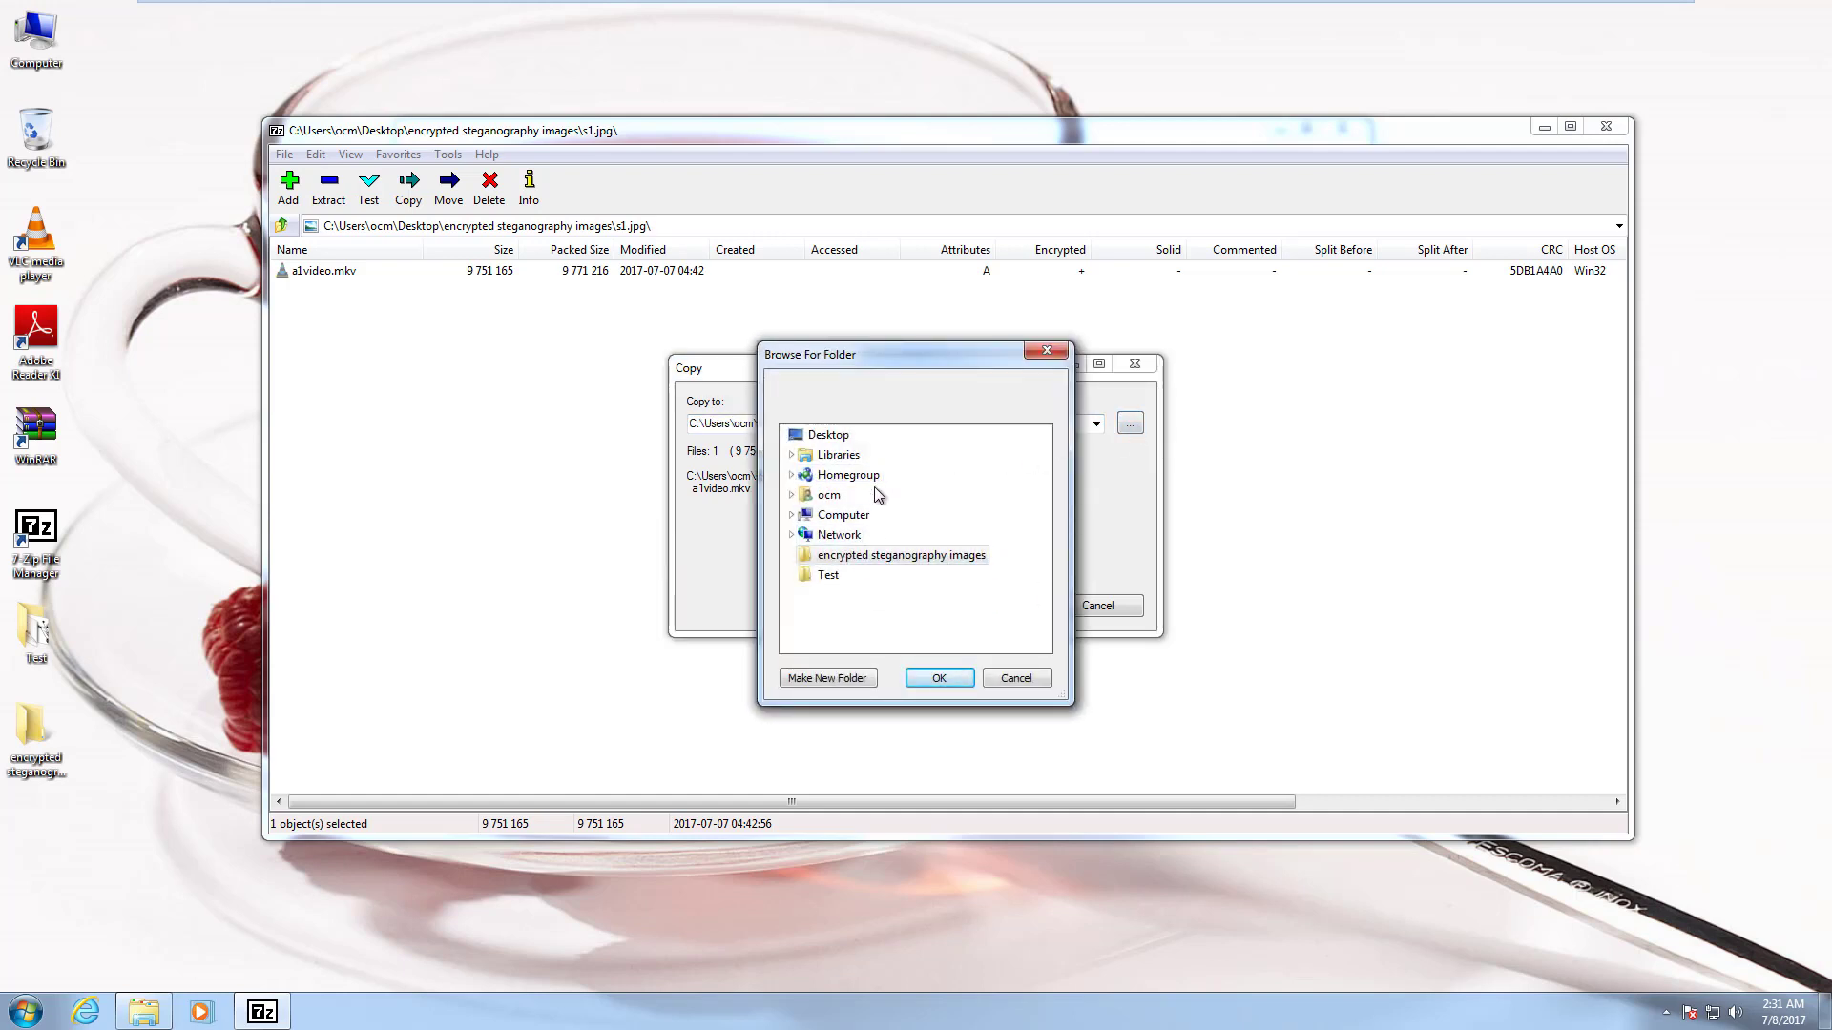
click(940, 679)
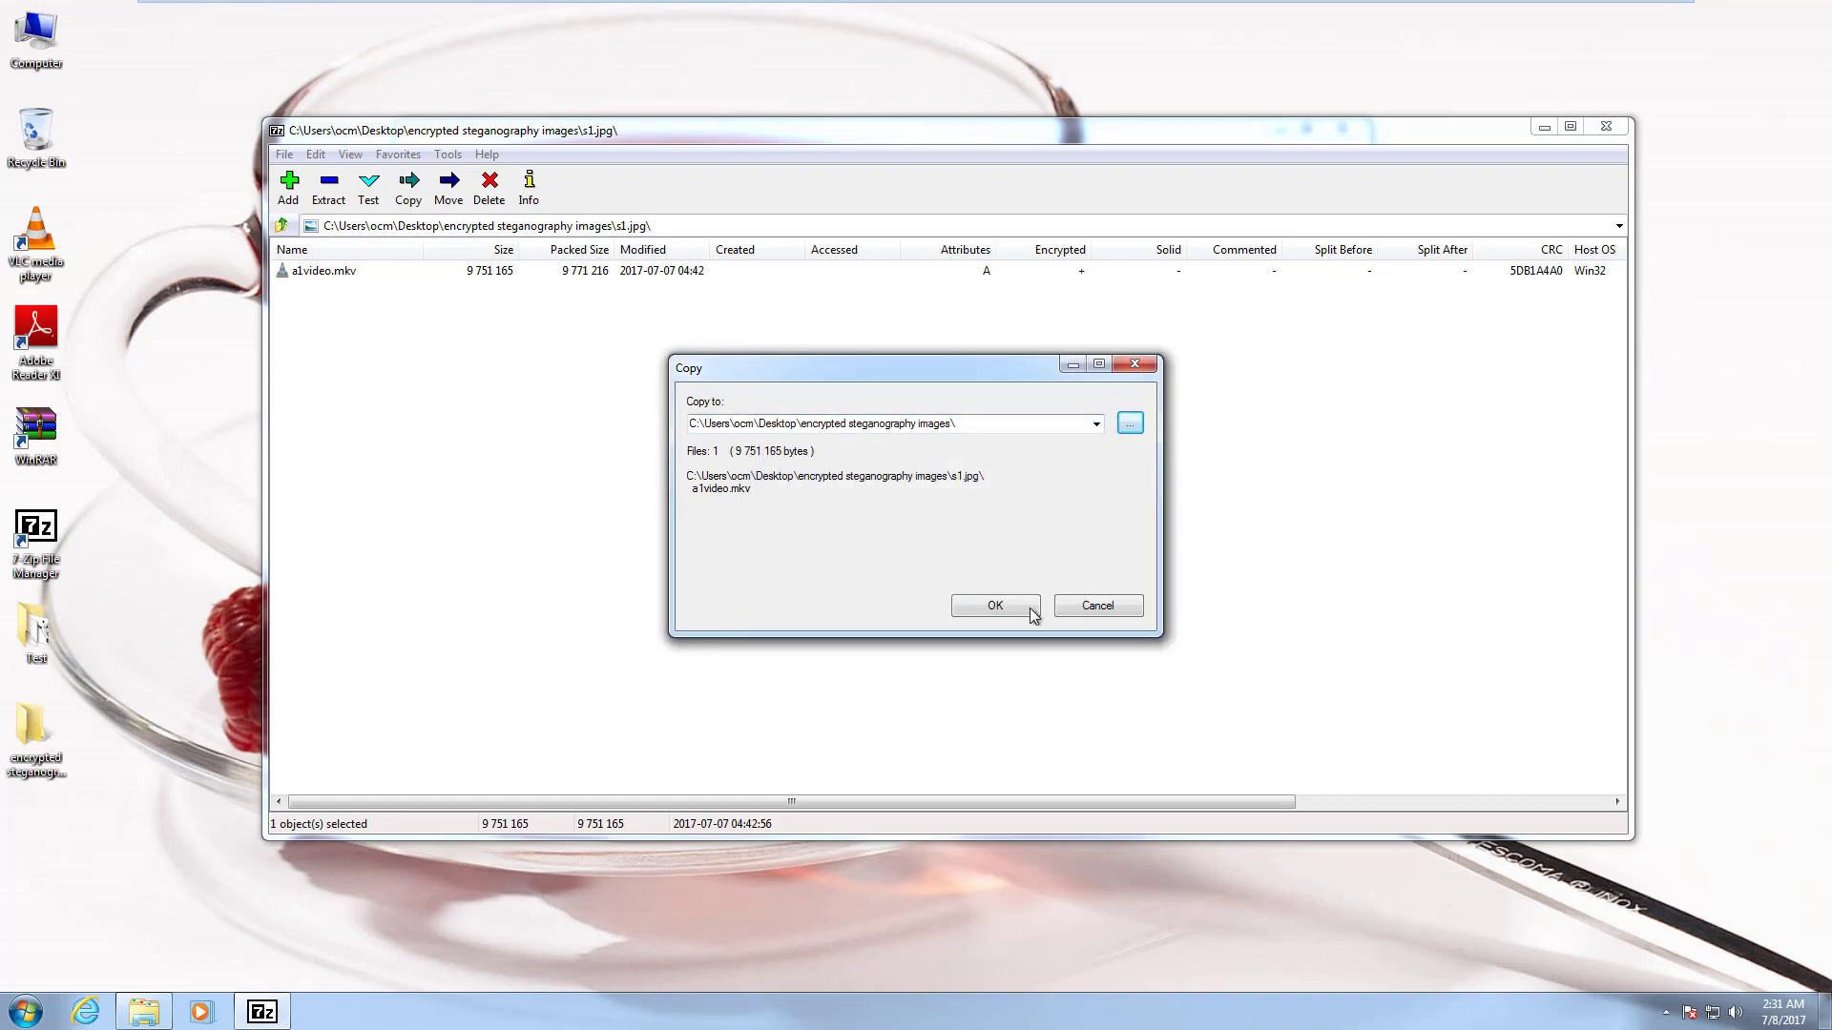
click(995, 606)
click(1606, 126)
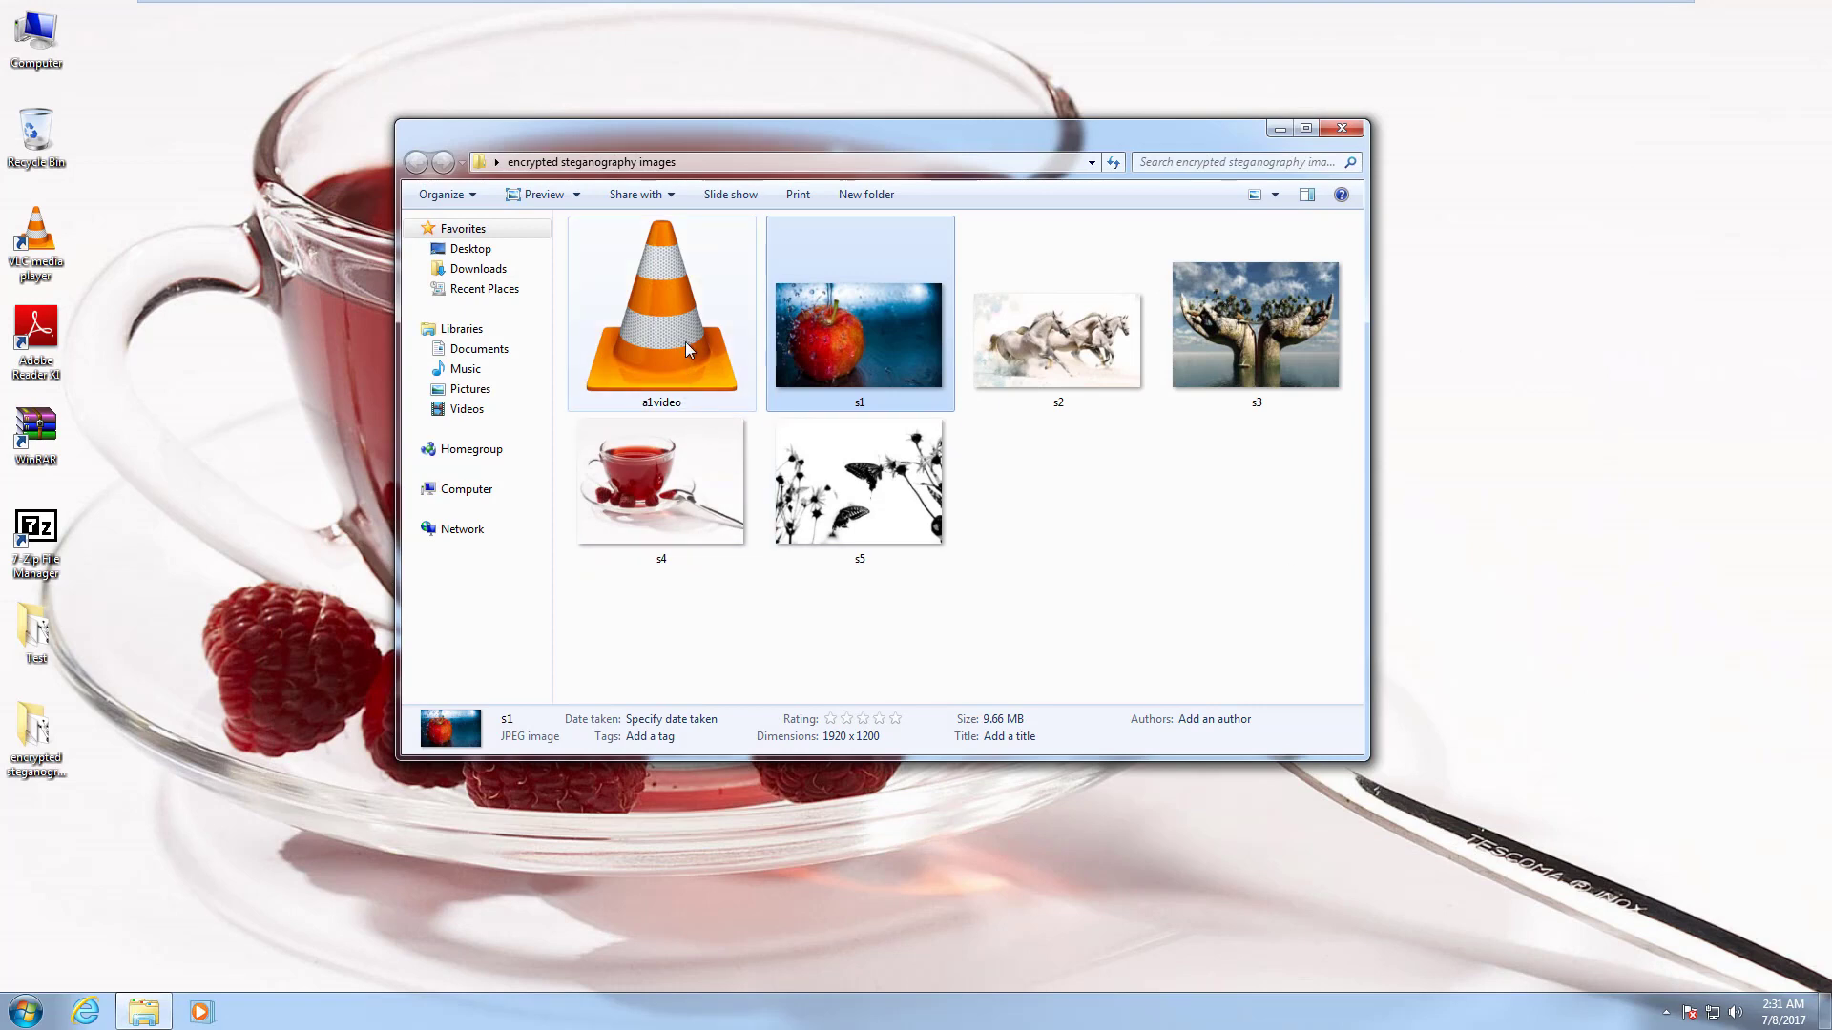
Step: Play the extracted a1video in VLC to confirm it works, then minimize the player
click(685, 332)
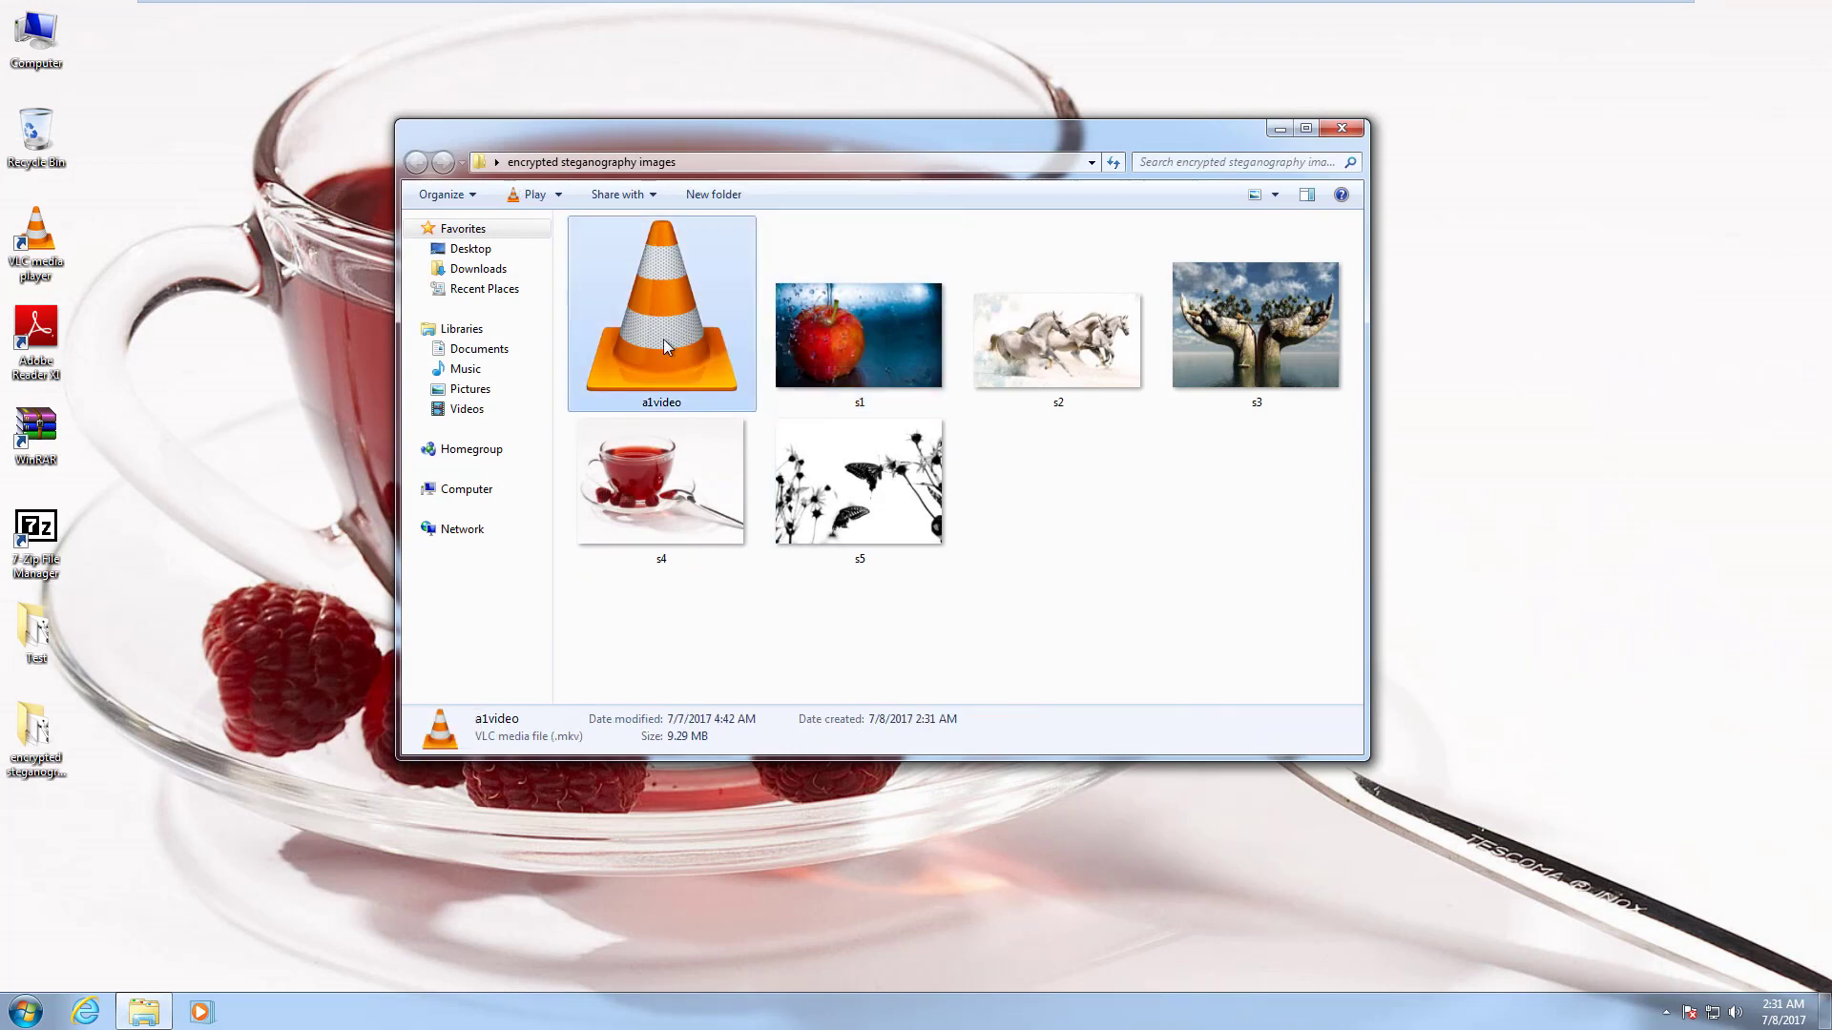
double_click(666, 346)
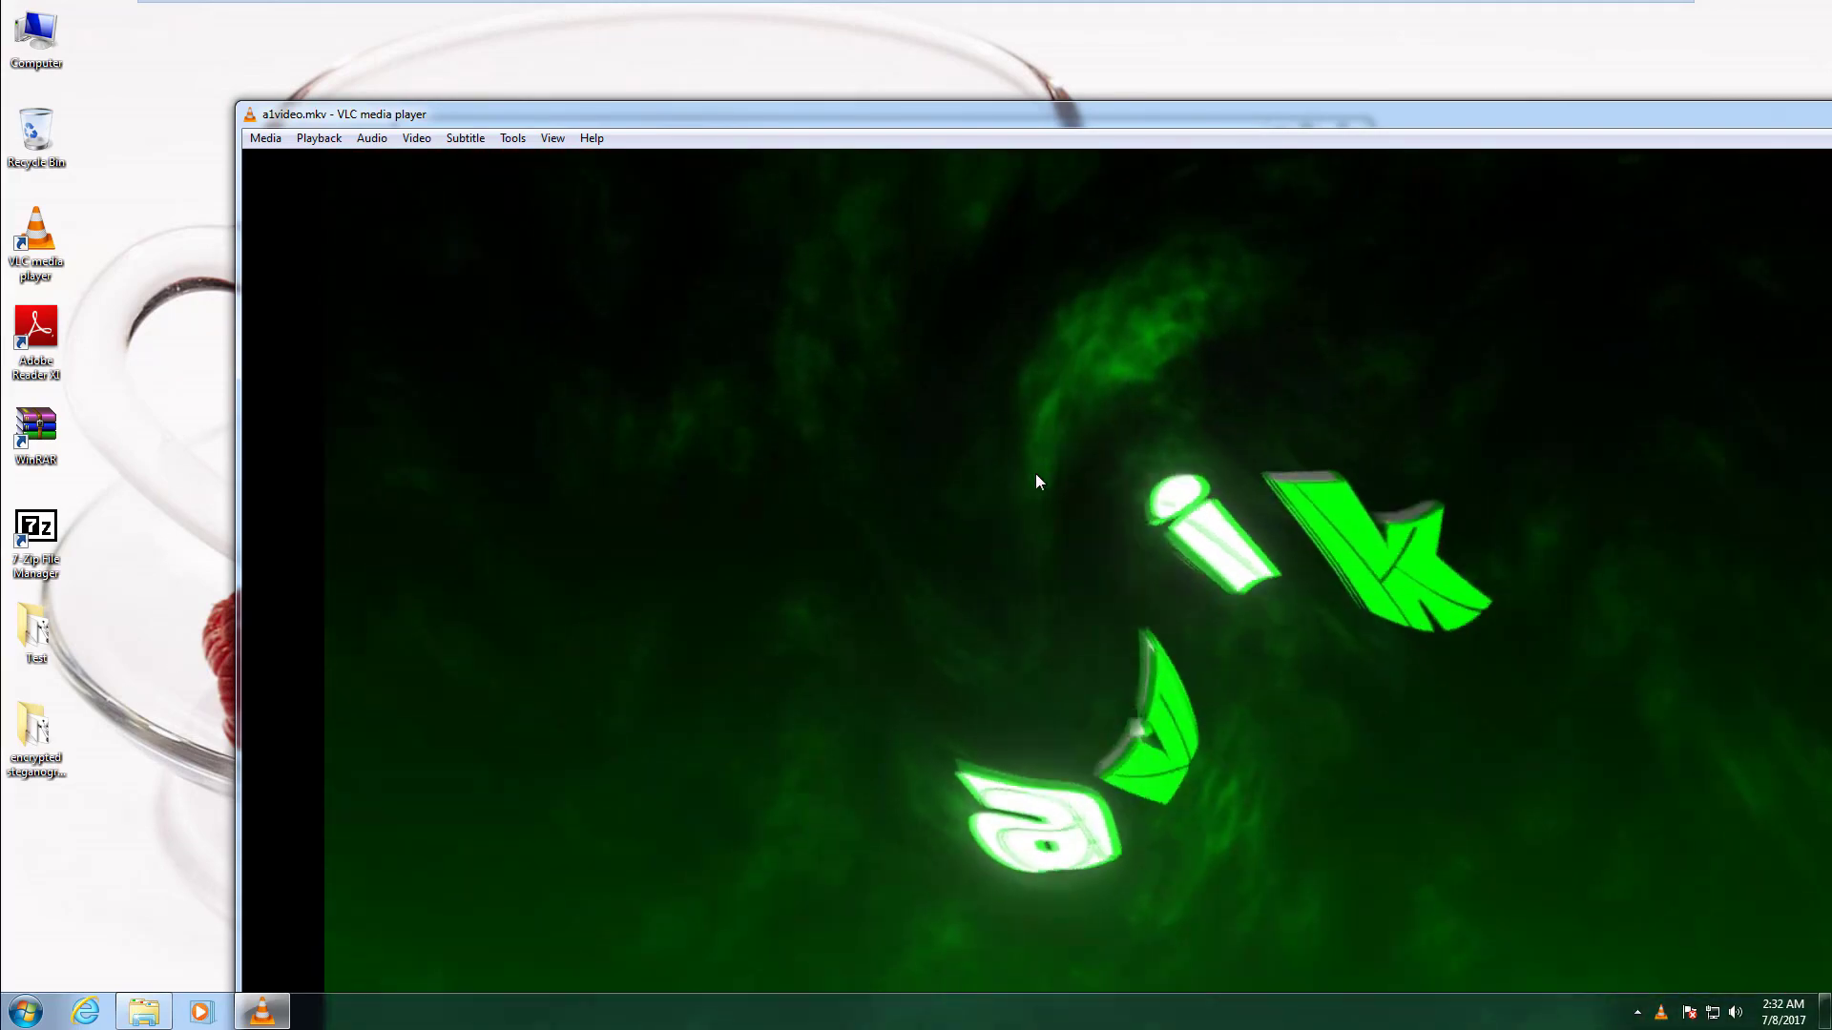
key(super+Down)
Step: Open the Test folder and arrange its window beside the images folder
double_click(39, 636)
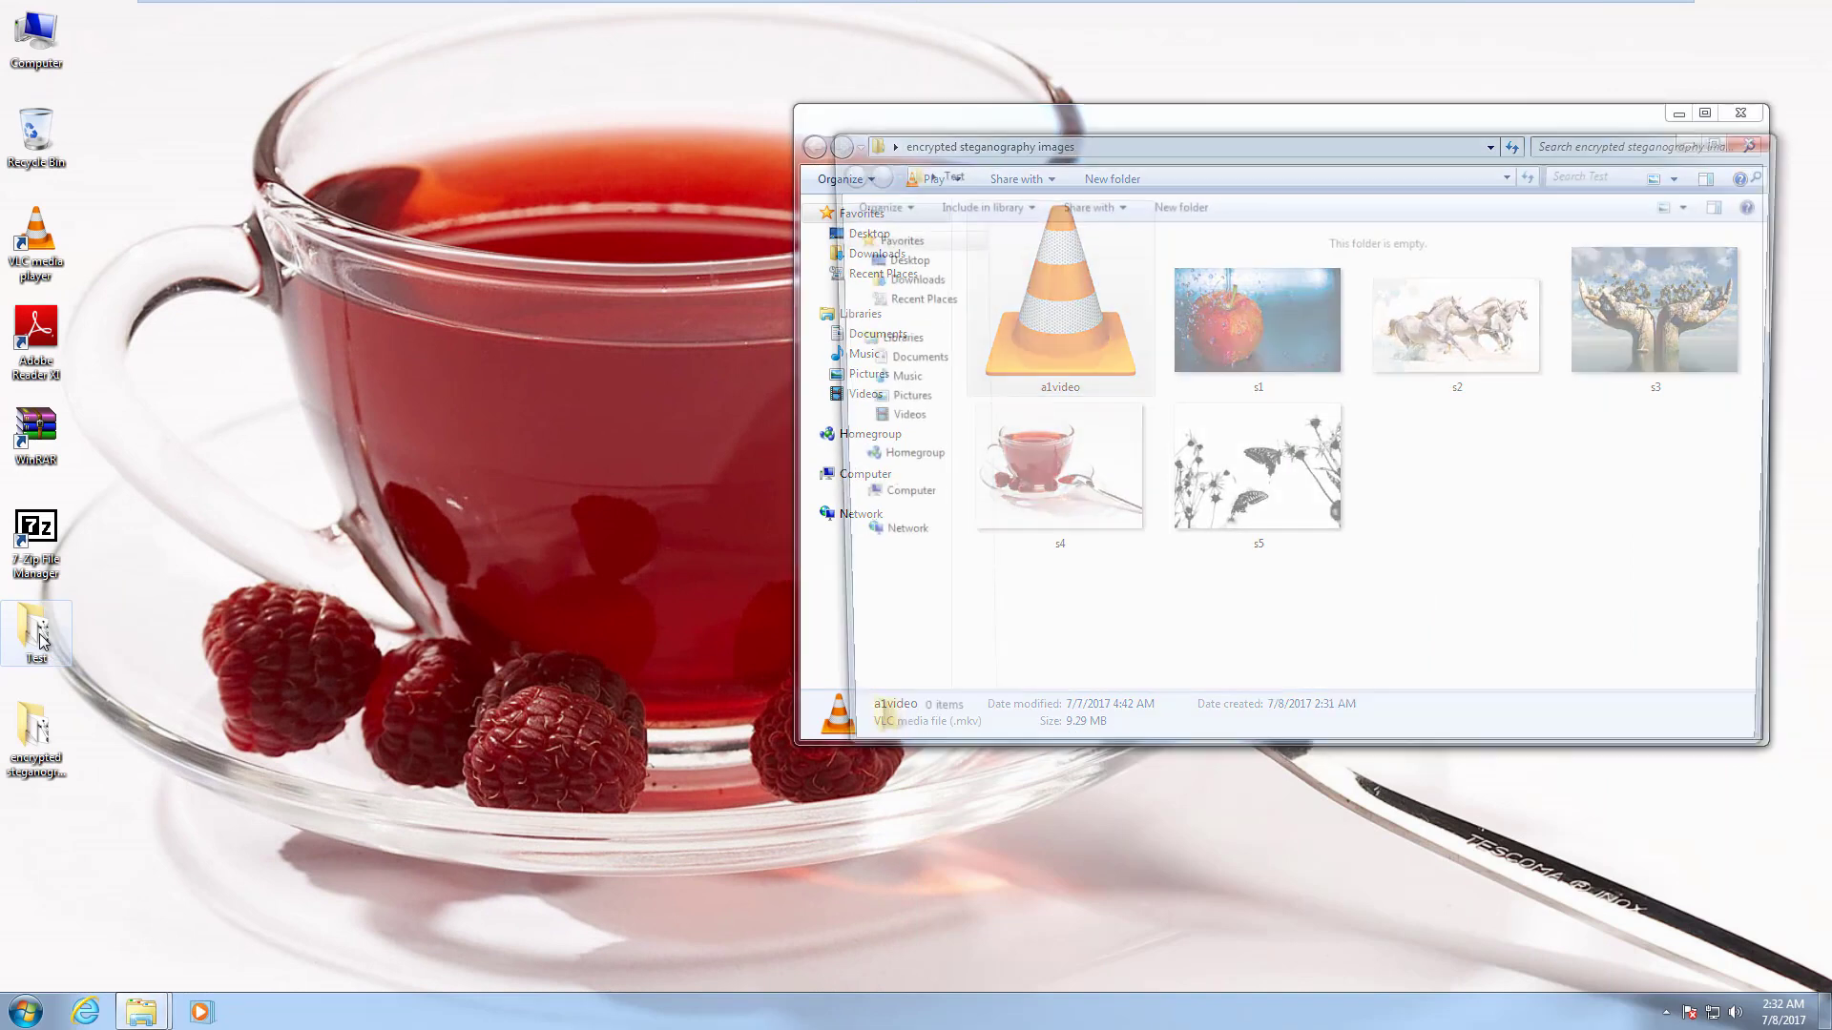
drag(1224, 121, 620, 157)
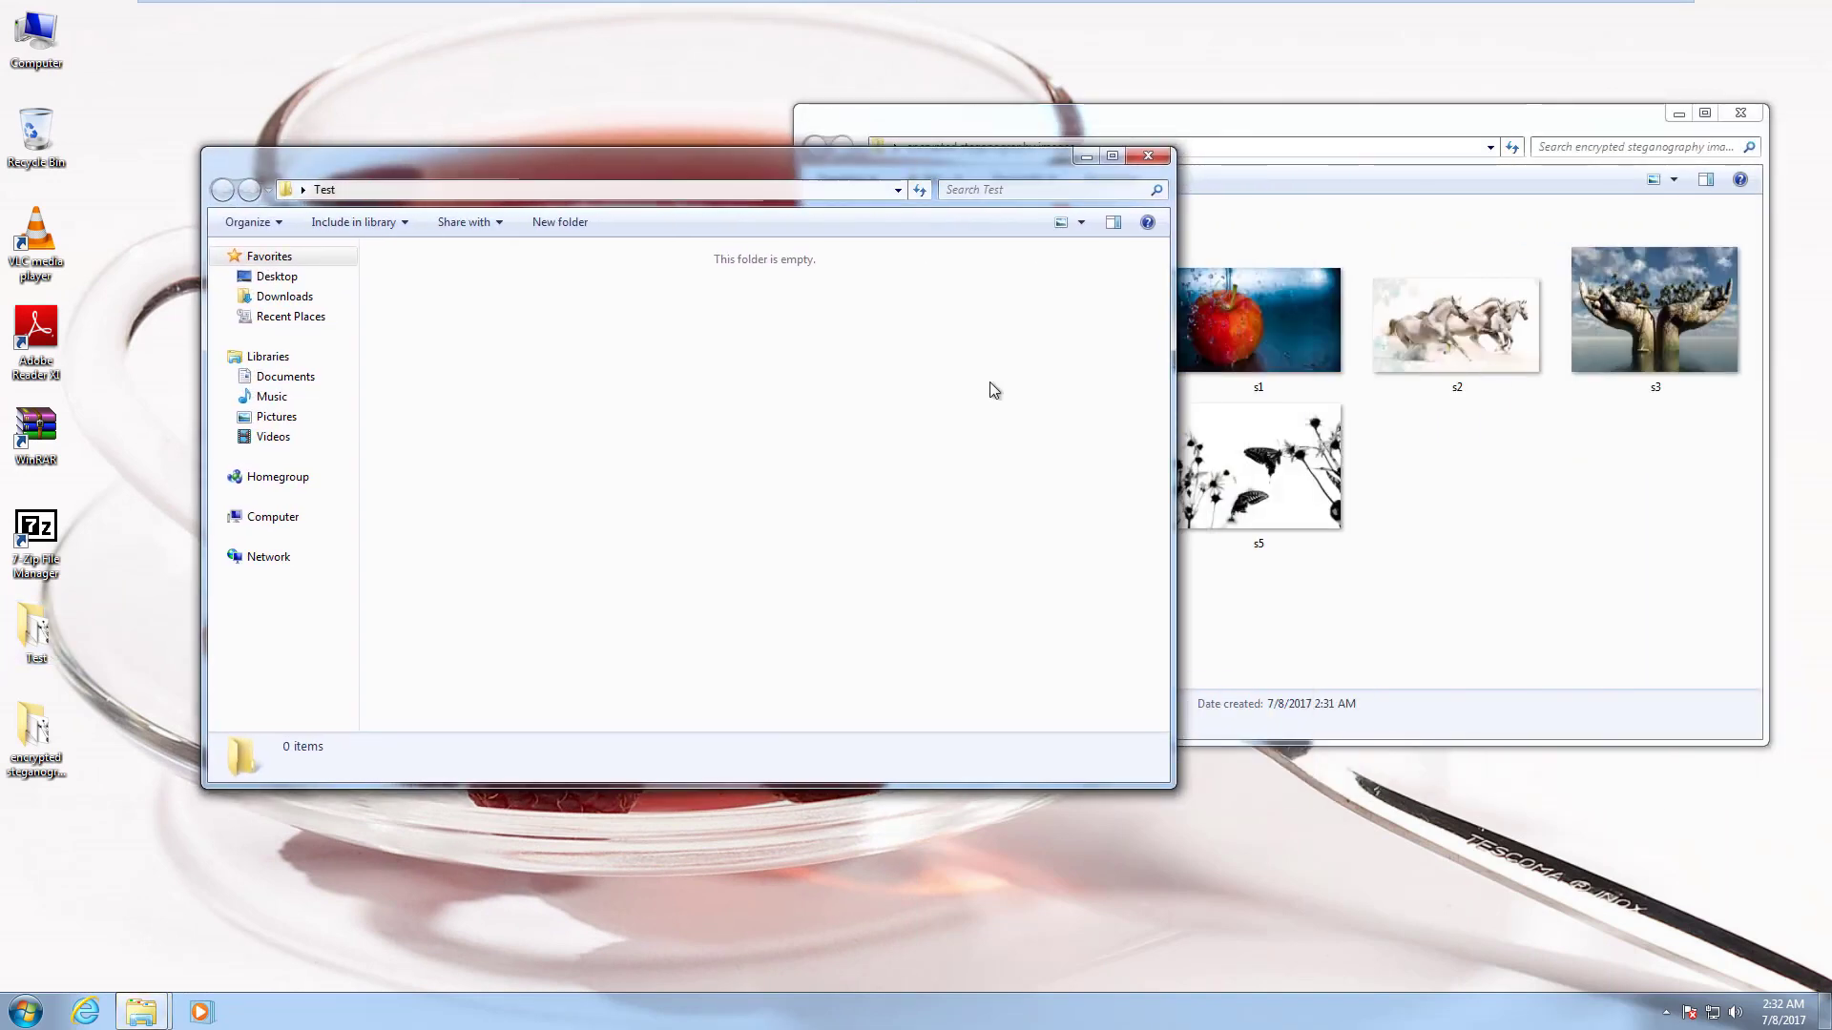
drag(1171, 427, 816, 426)
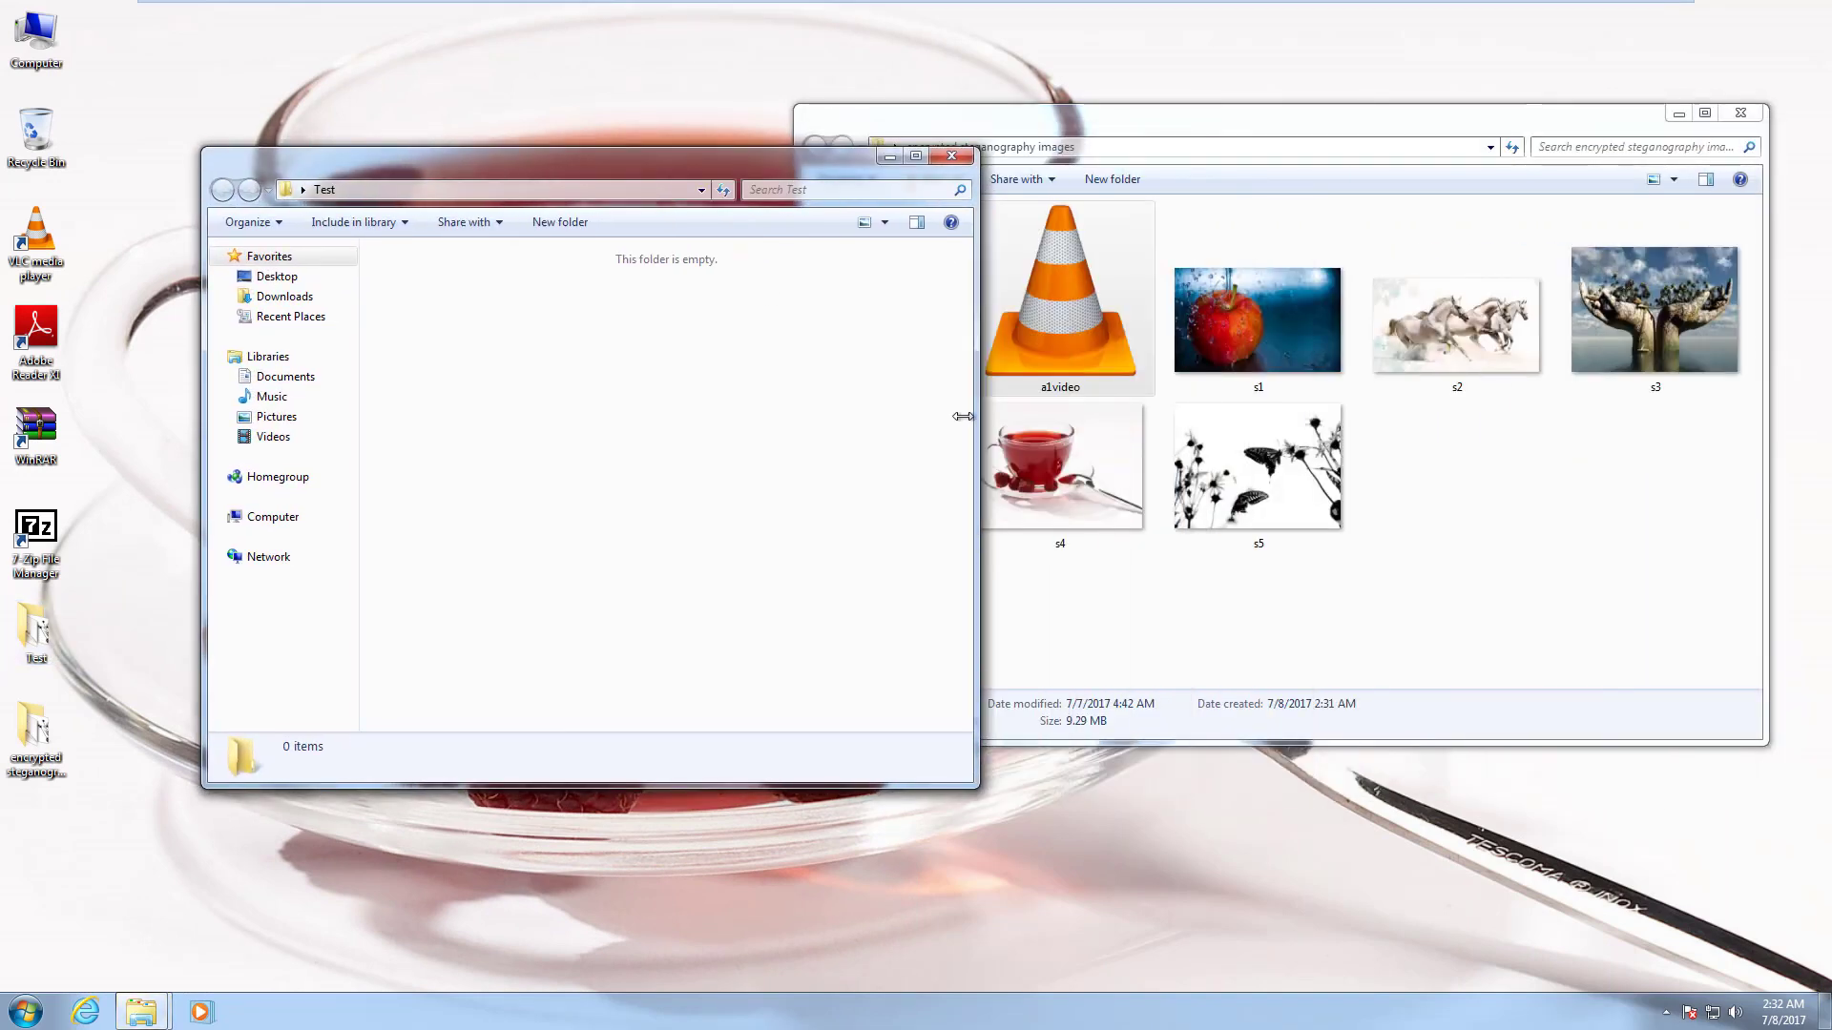
drag(617, 169, 533, 87)
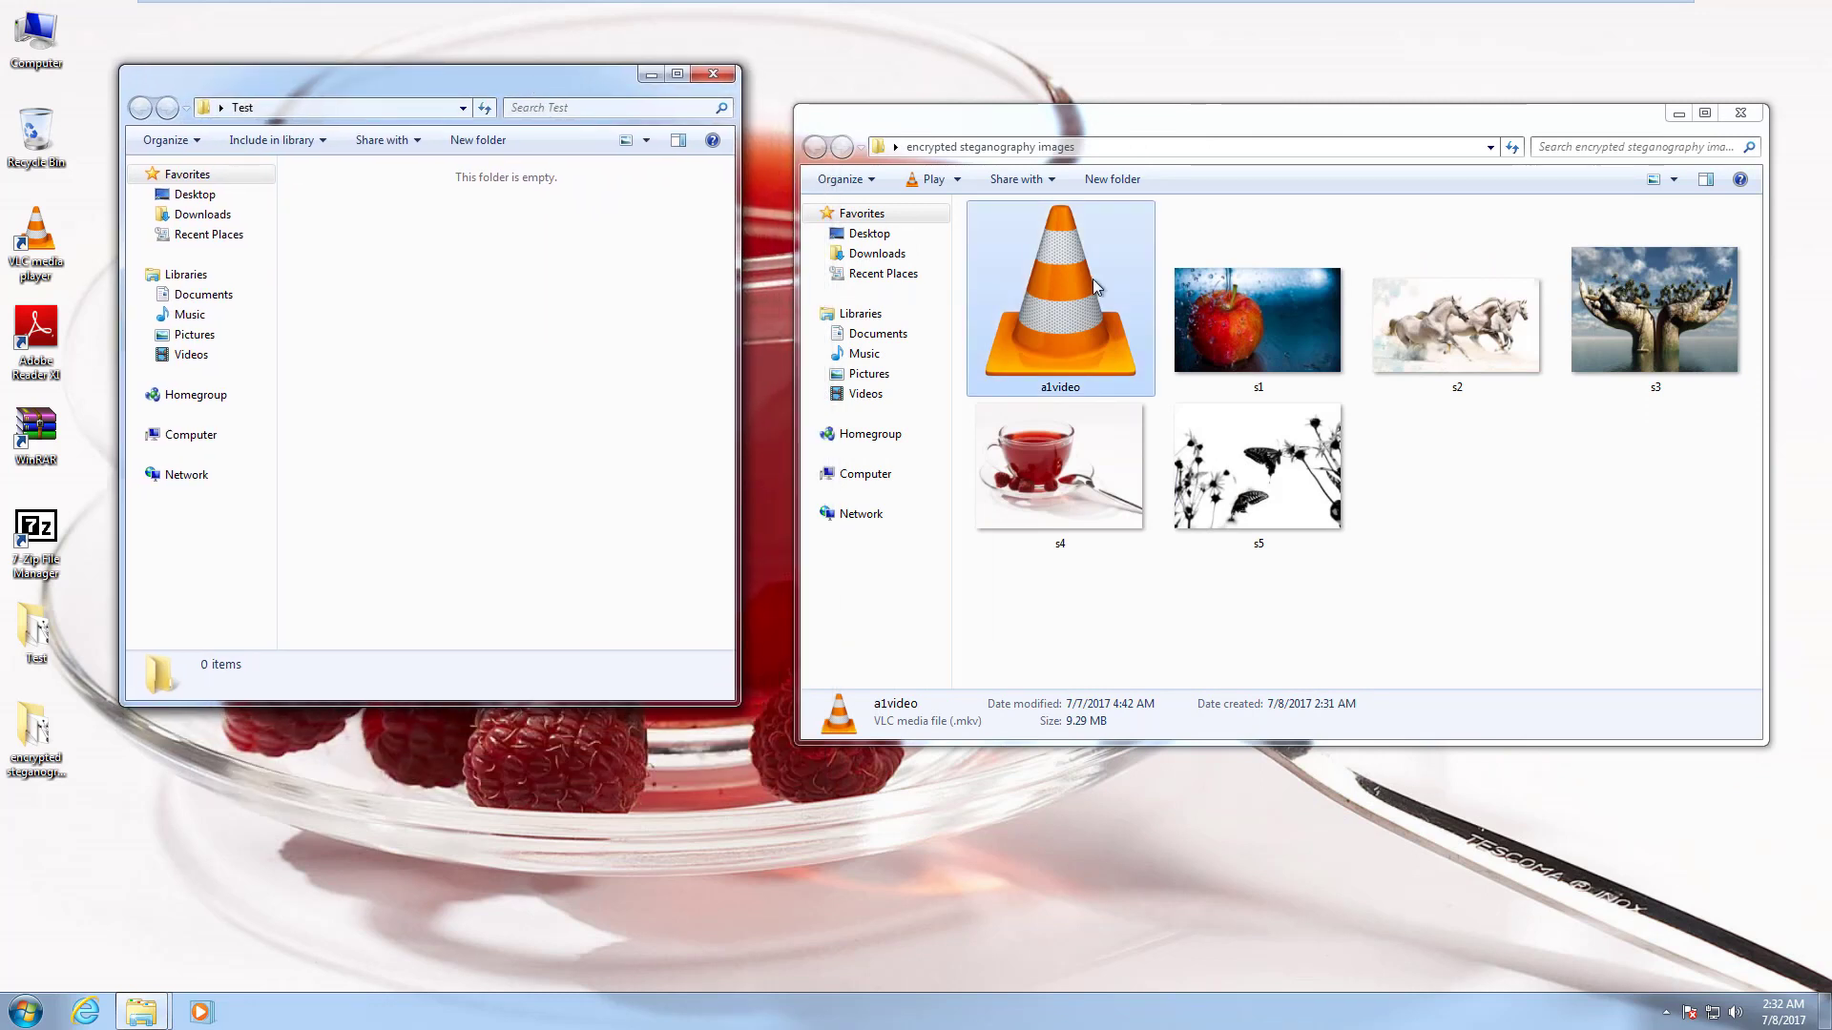
Step: Drag a1video into the Test folder, then select s2 in the images folder
drag(1060, 294, 534, 330)
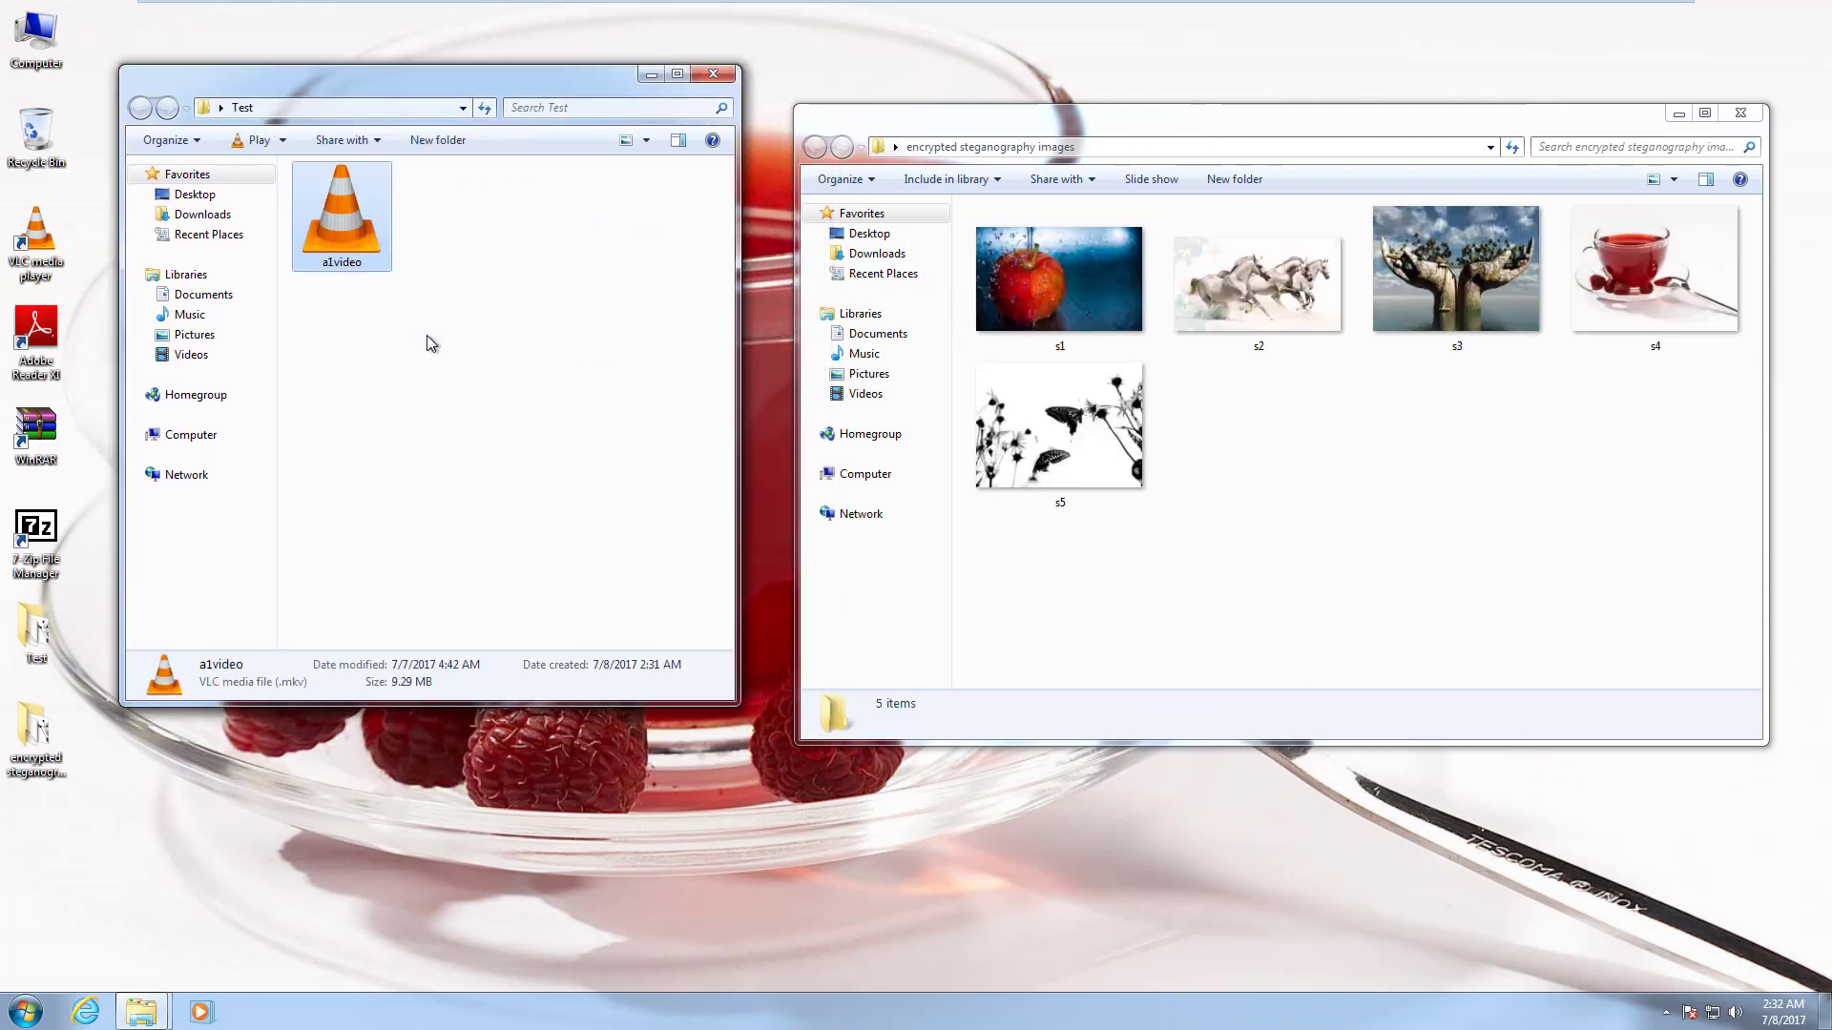
click(1297, 472)
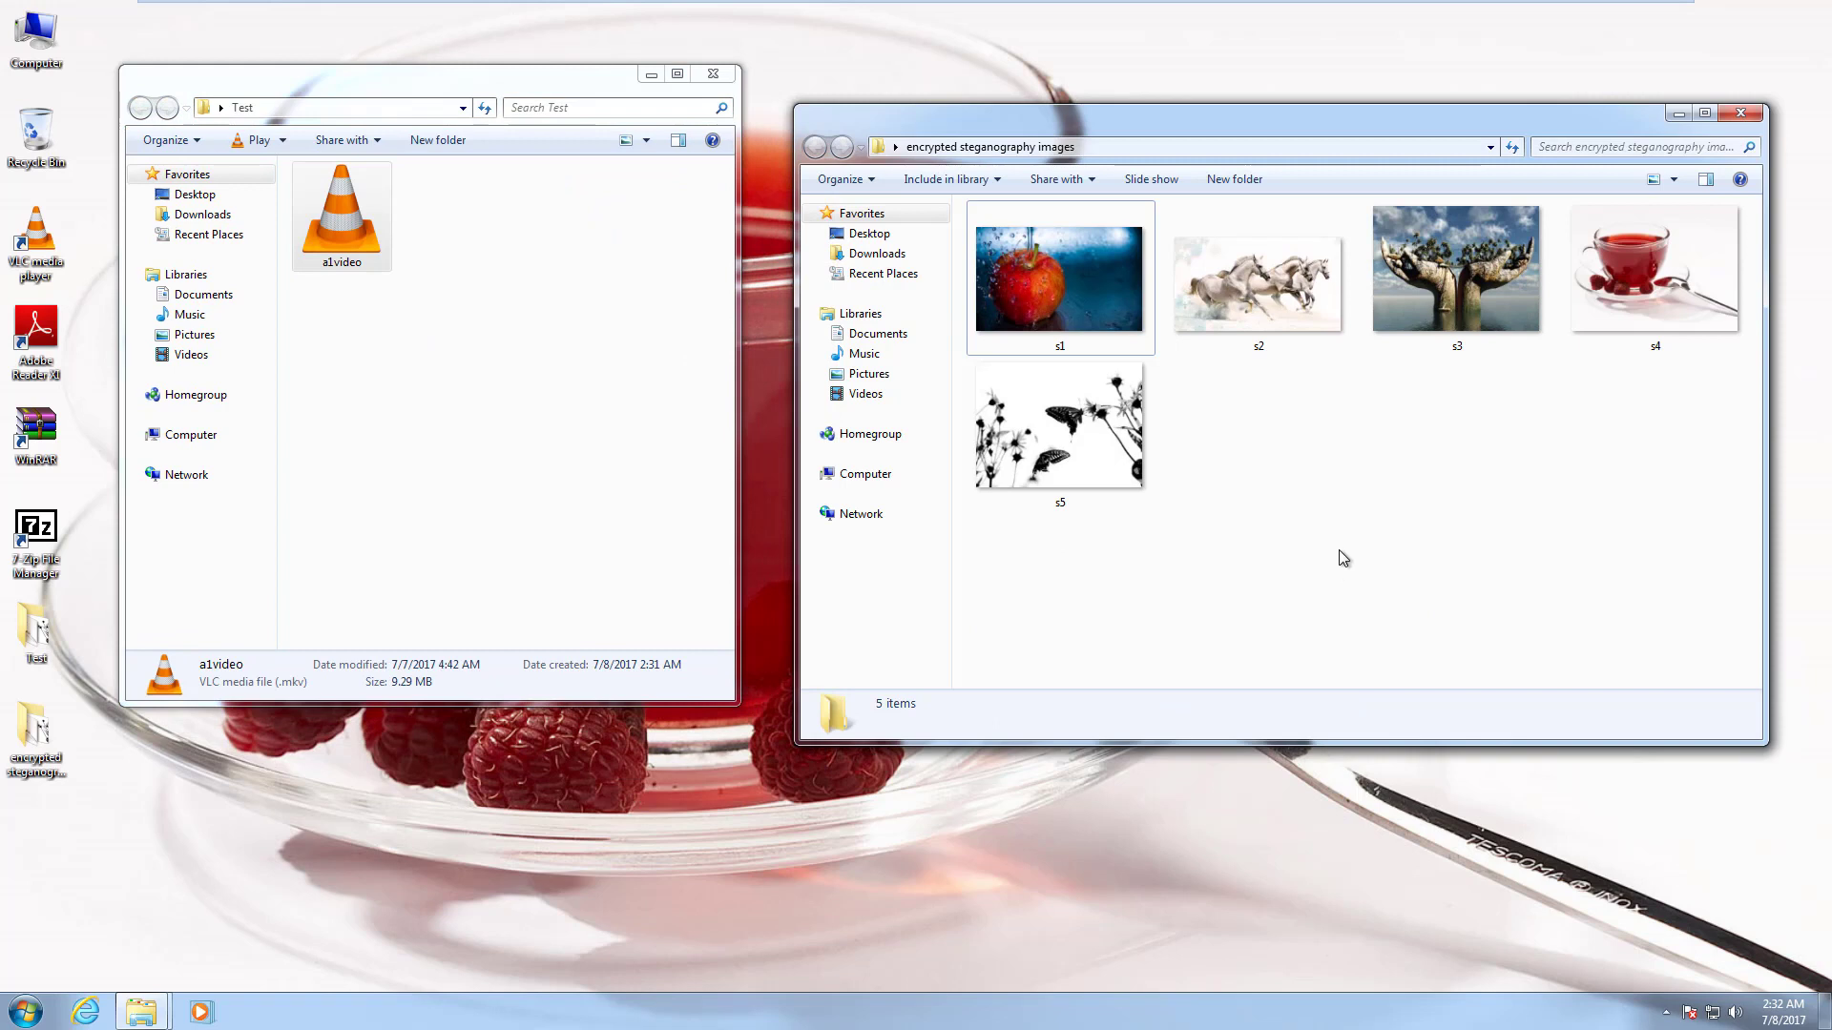
click(1295, 288)
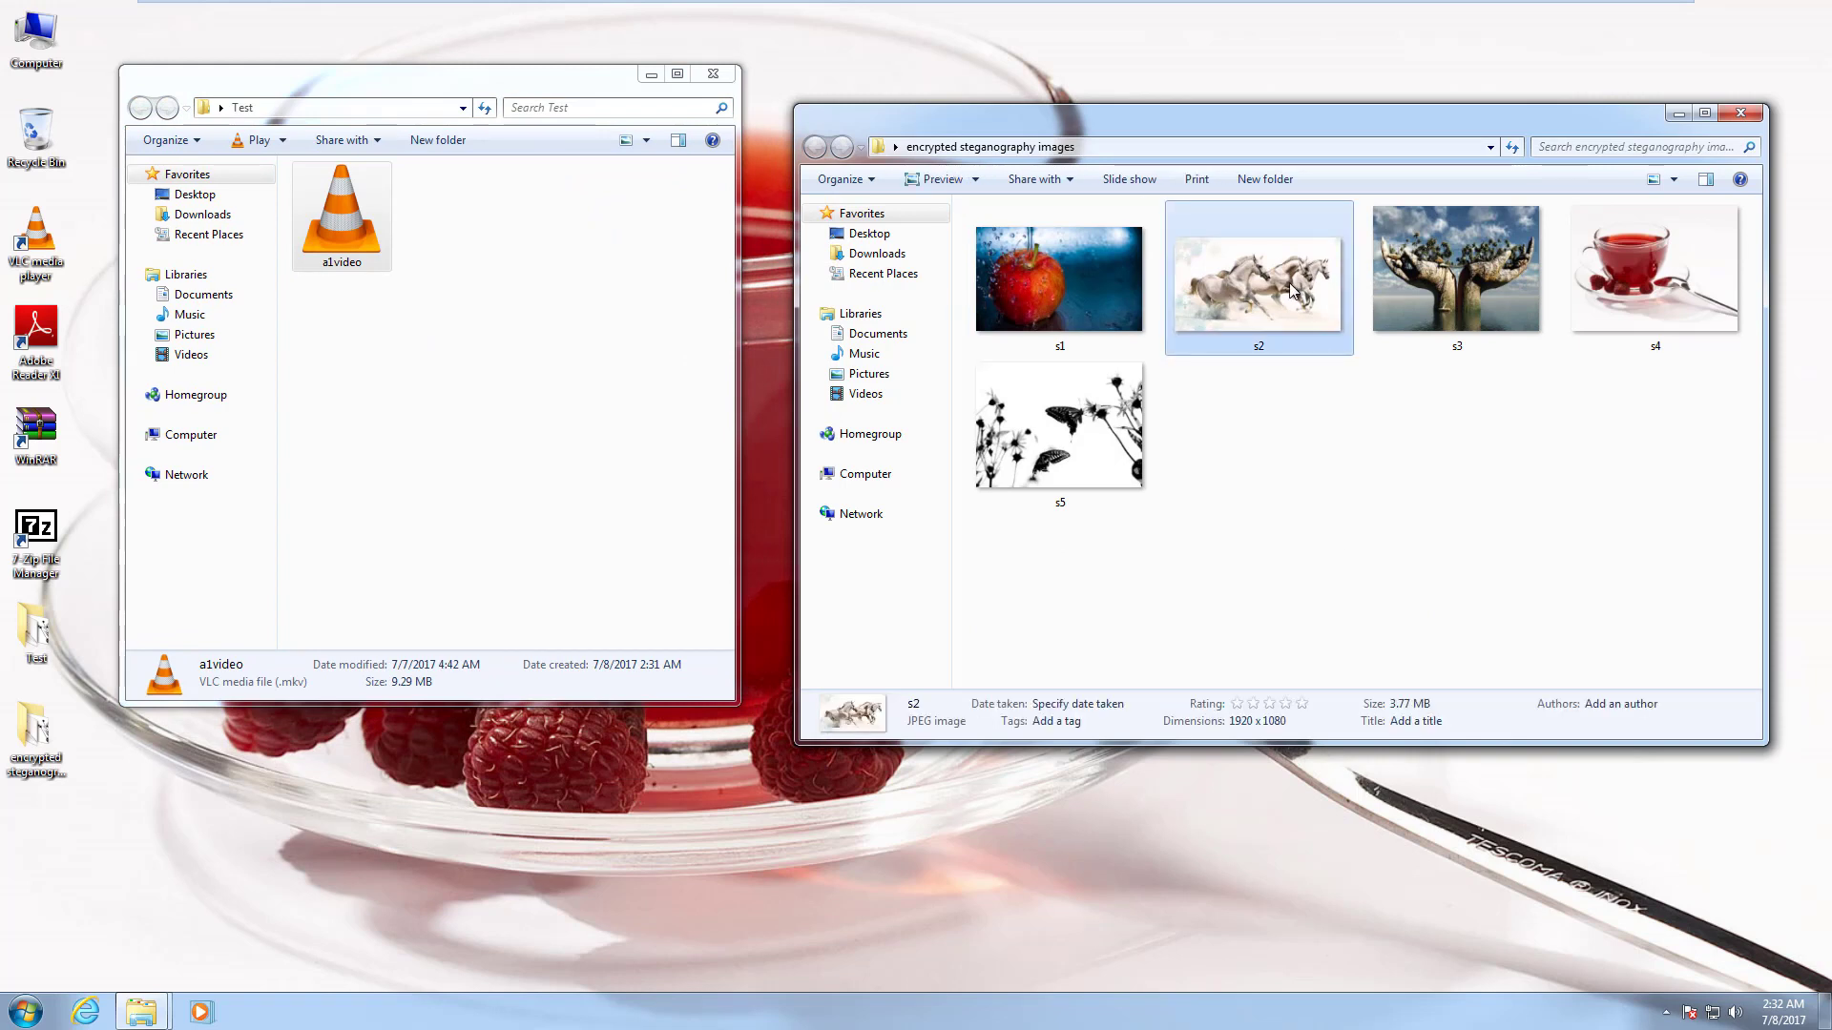
Step: Look inside the extracted s2 folder and play the hidden a2Music track
right_click(1295, 291)
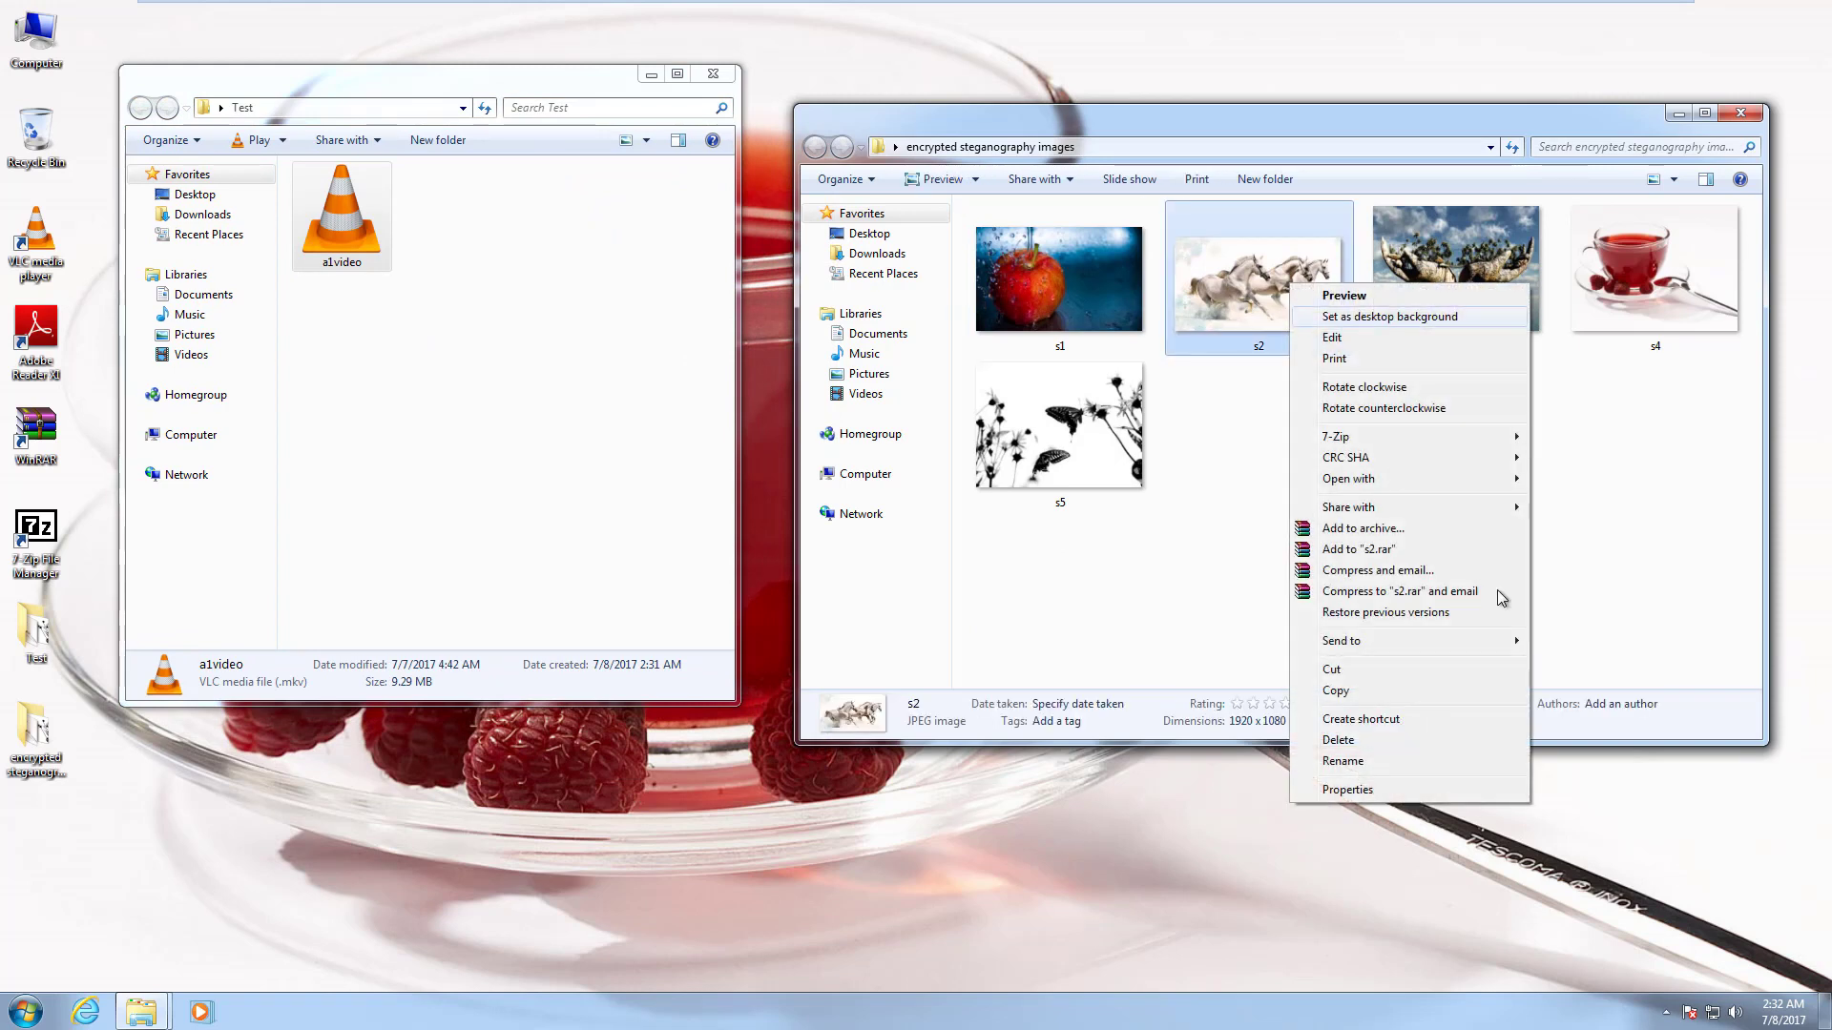
mouse_move(945, 476)
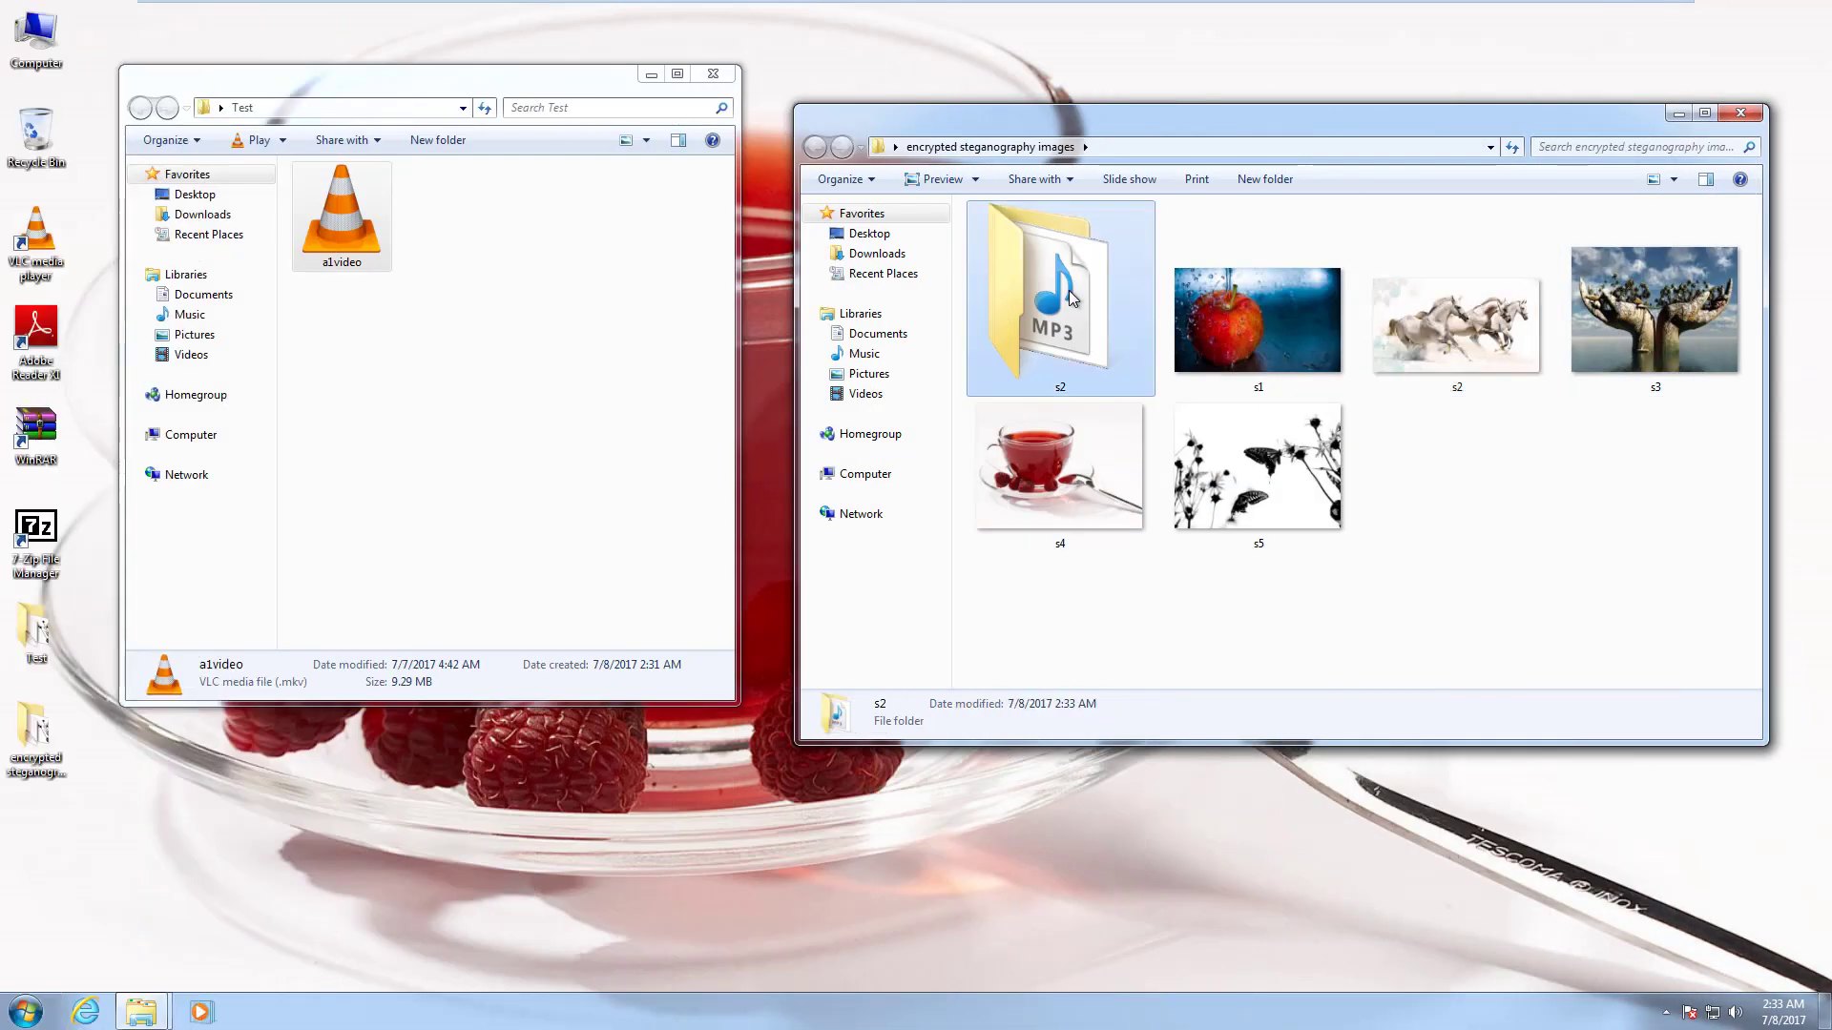
double_click(1069, 290)
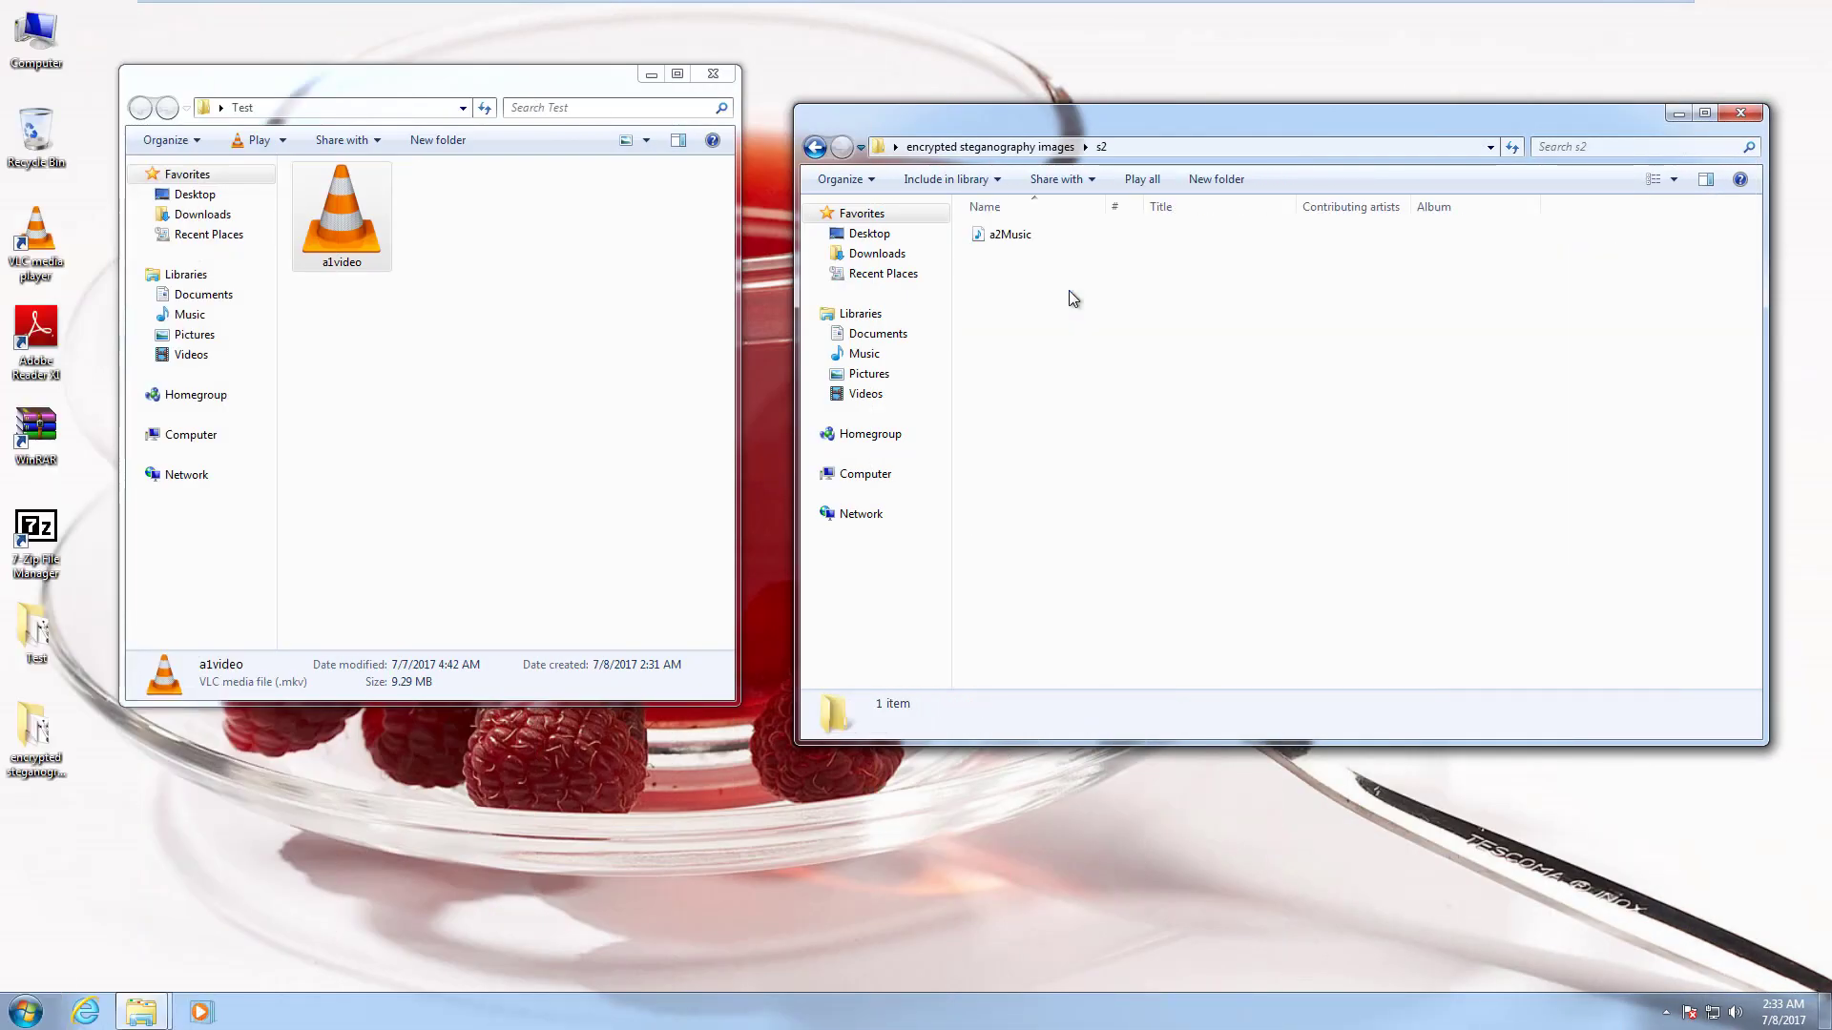
double_click(1009, 235)
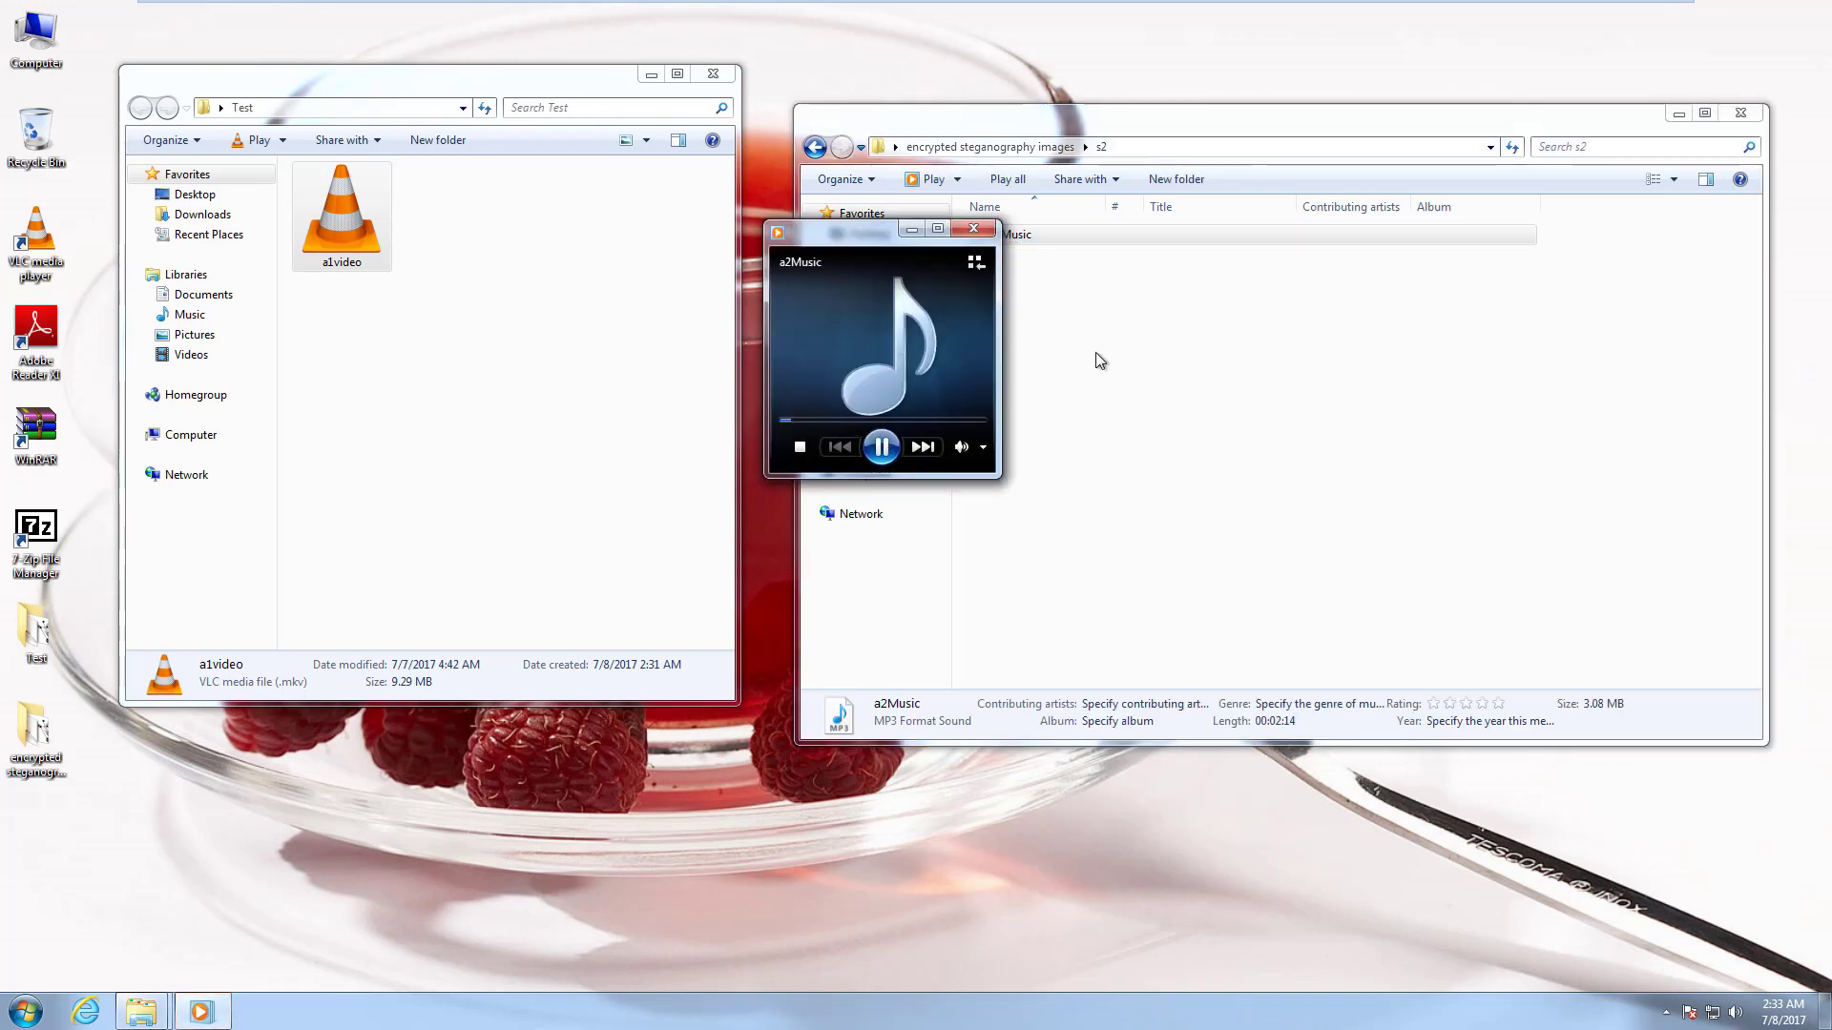
Step: Return to the images folder and move the s2 folder into Test
click(988, 230)
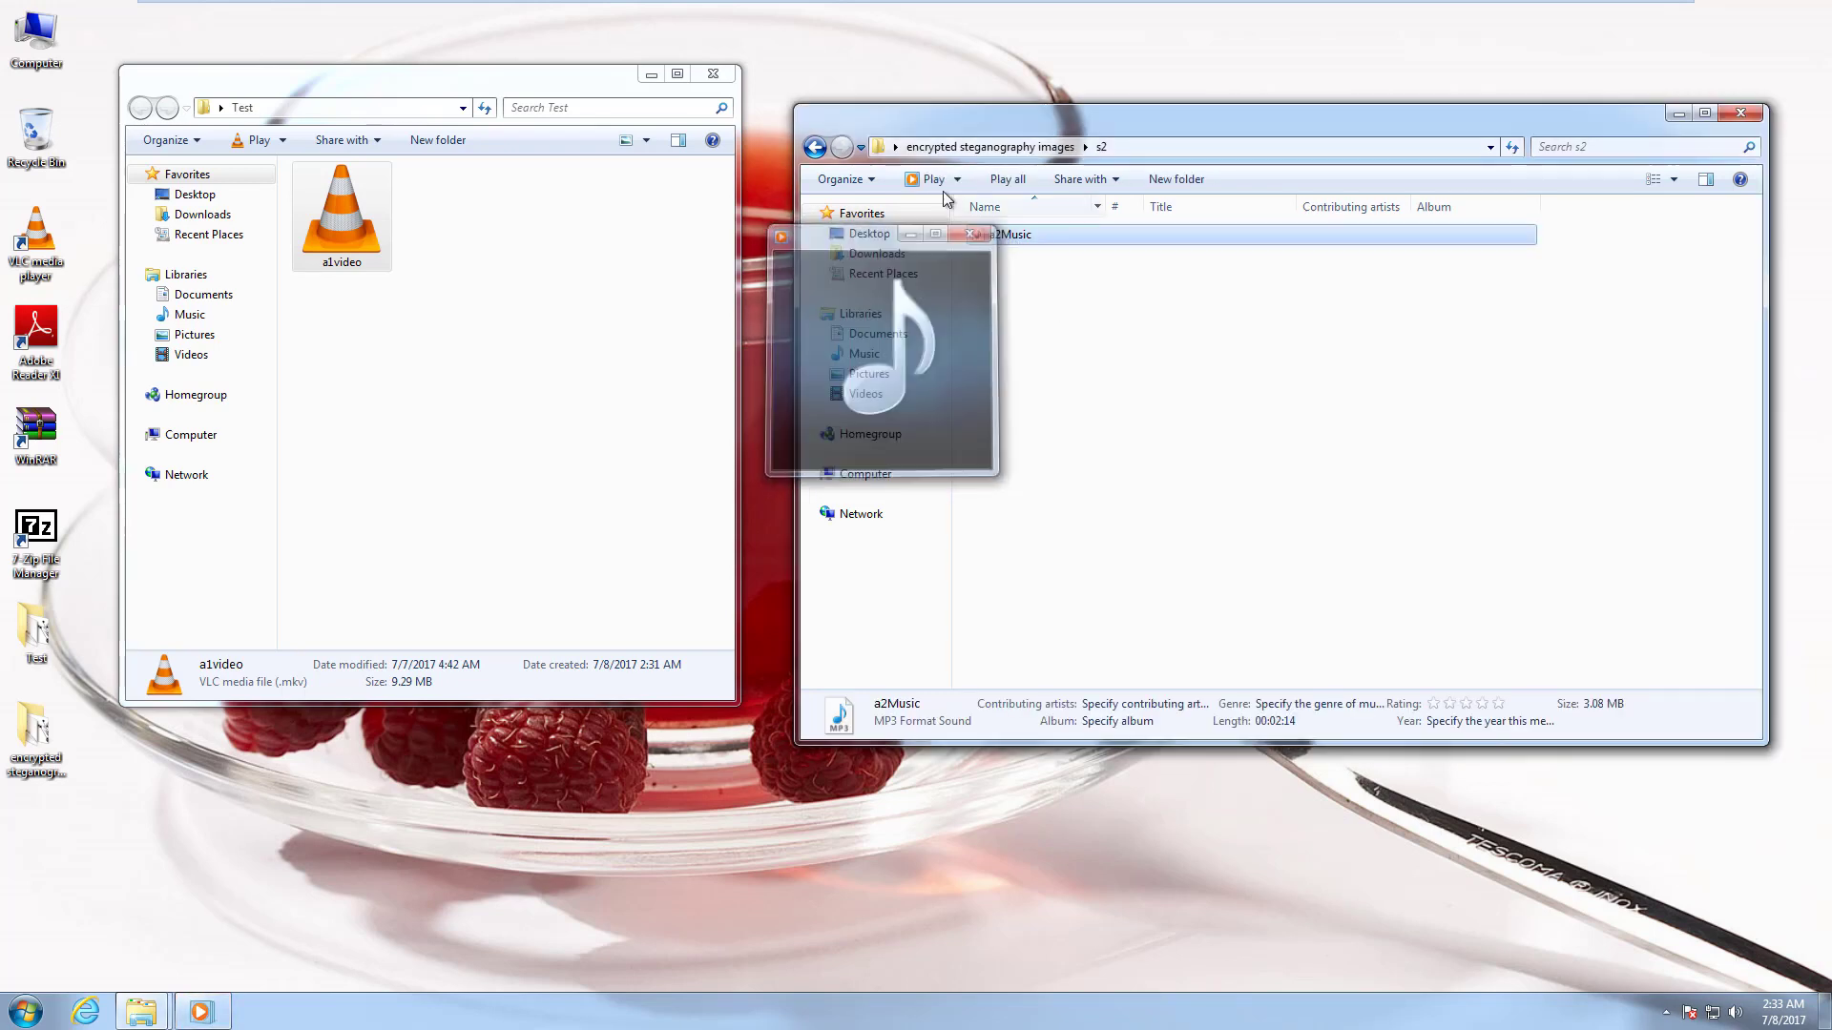
click(815, 148)
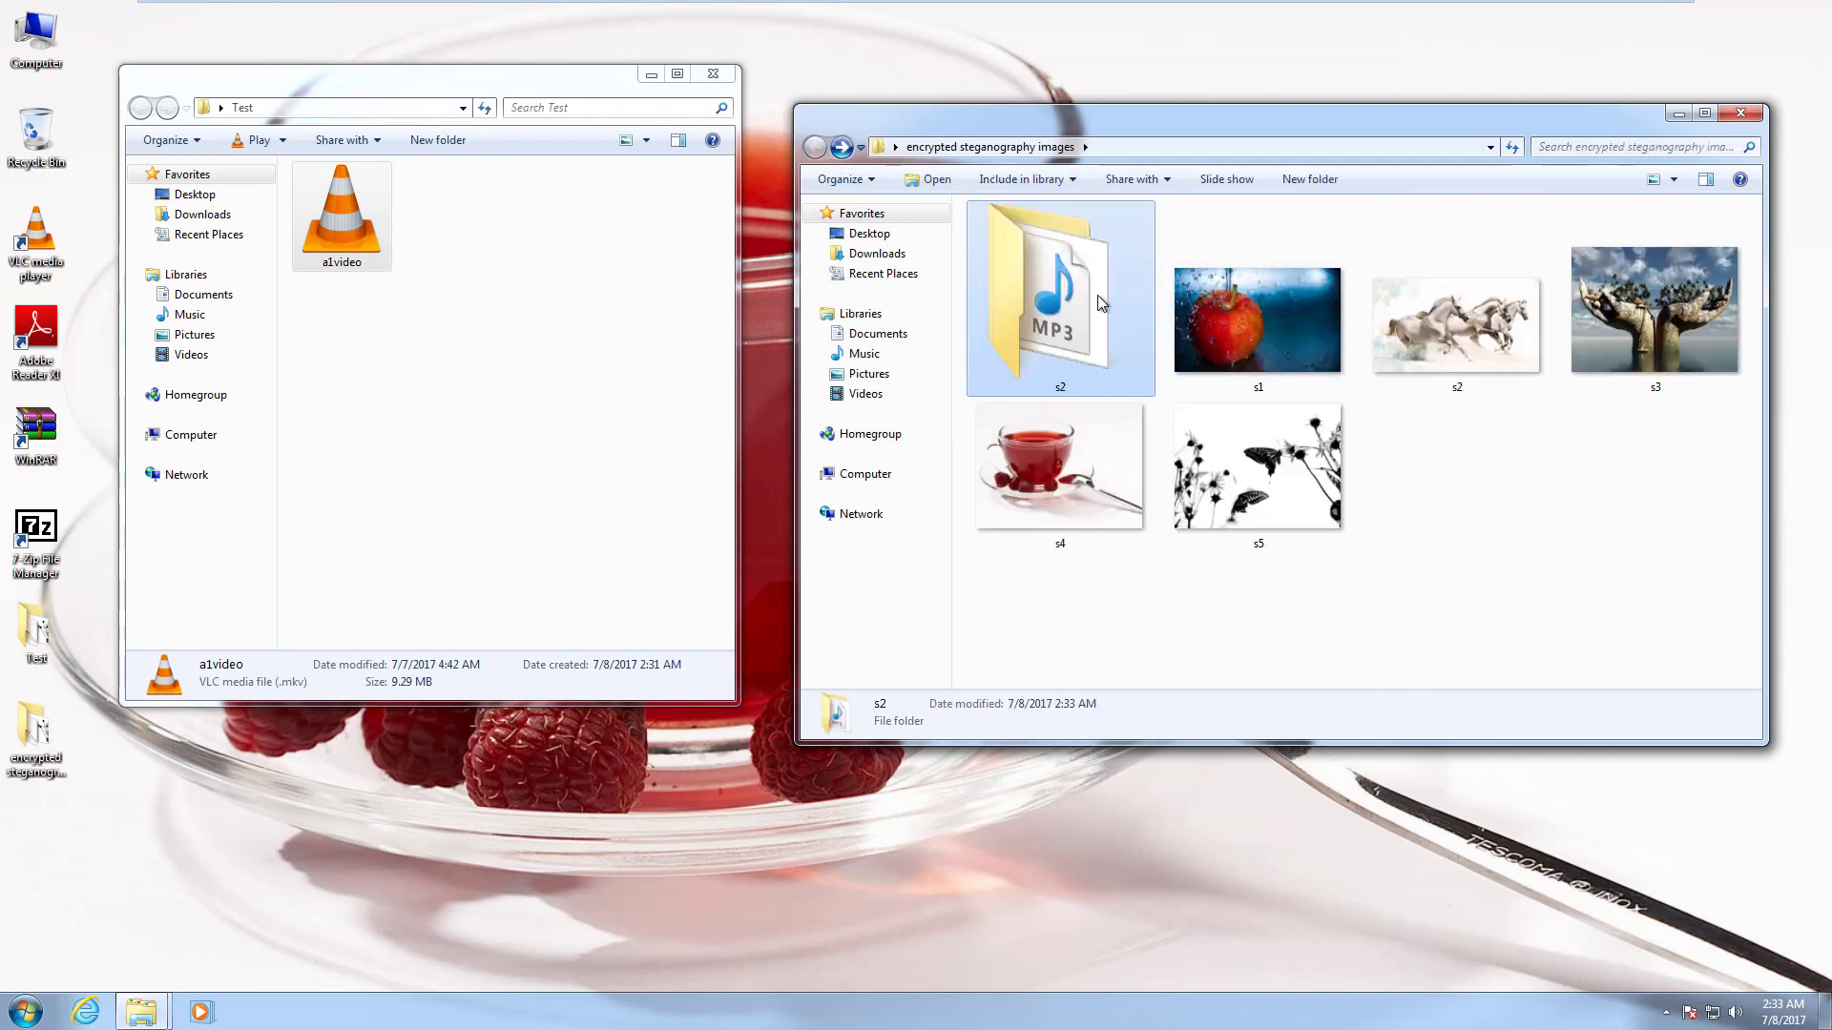
drag(1094, 301, 362, 375)
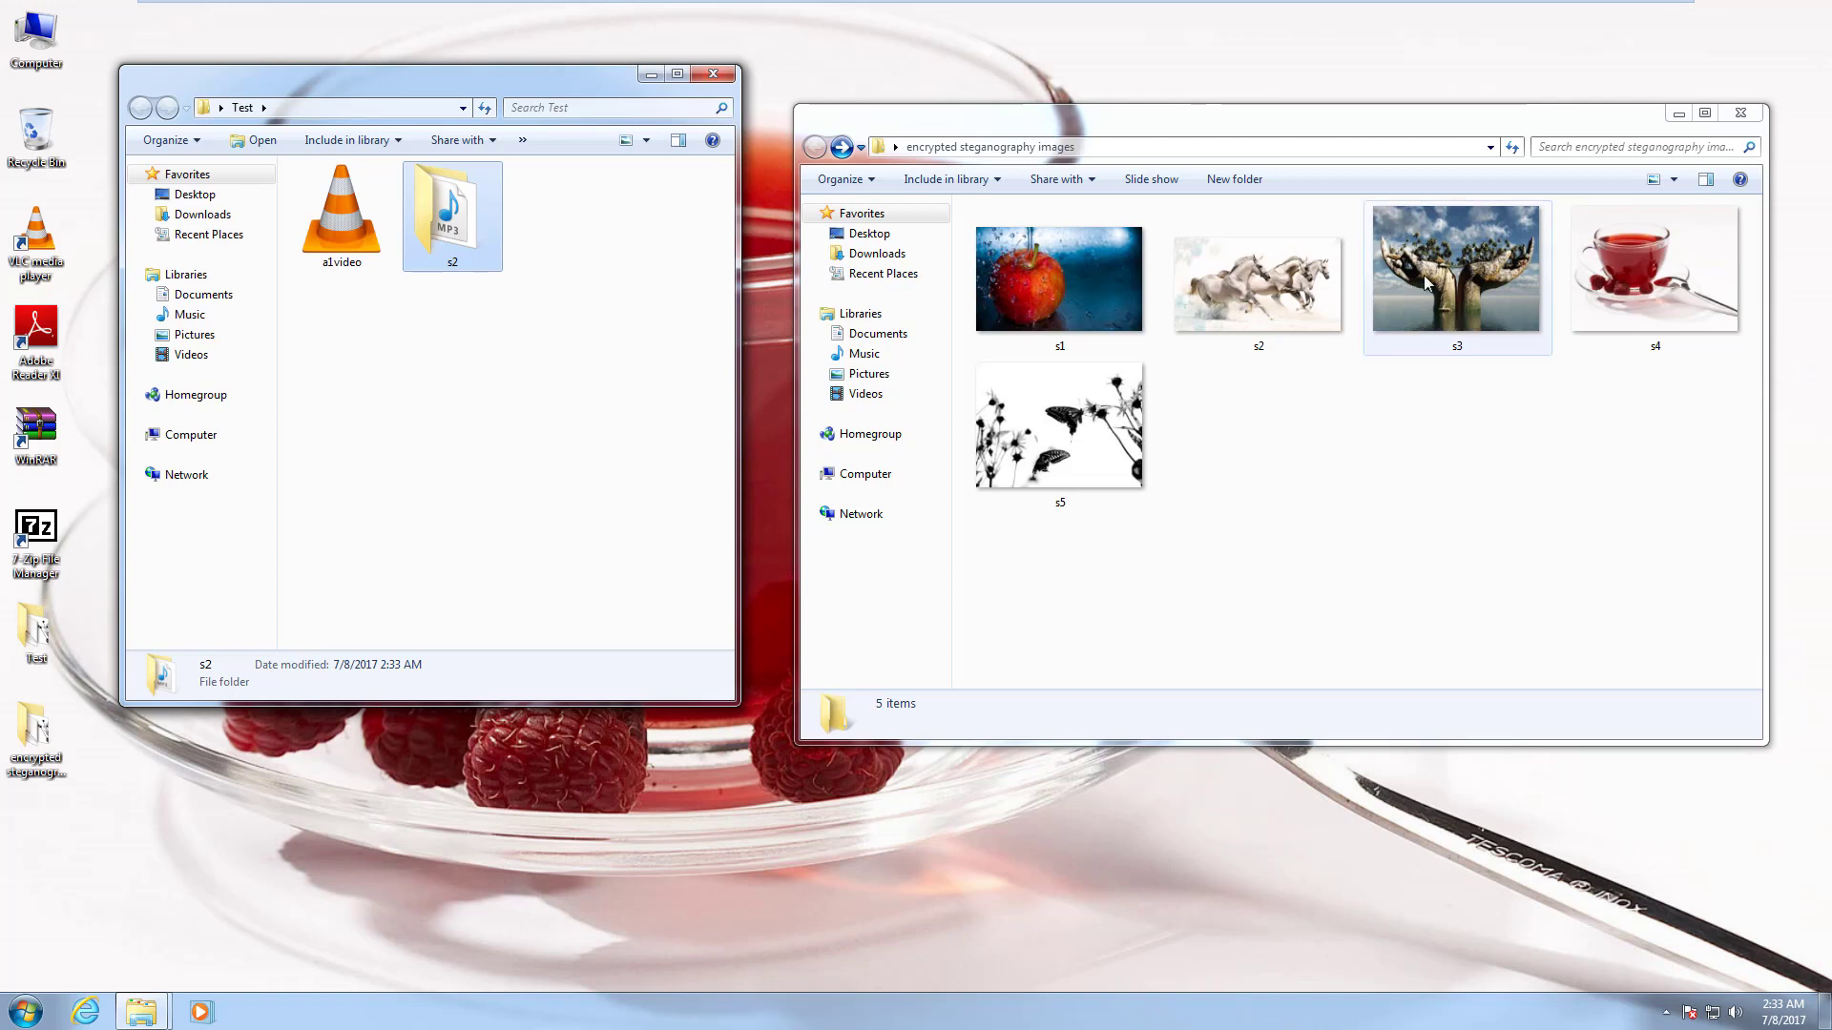
Step: Open the s3 image as a WinRAR archive and unlock it with its password
click(1431, 284)
right_click(1431, 283)
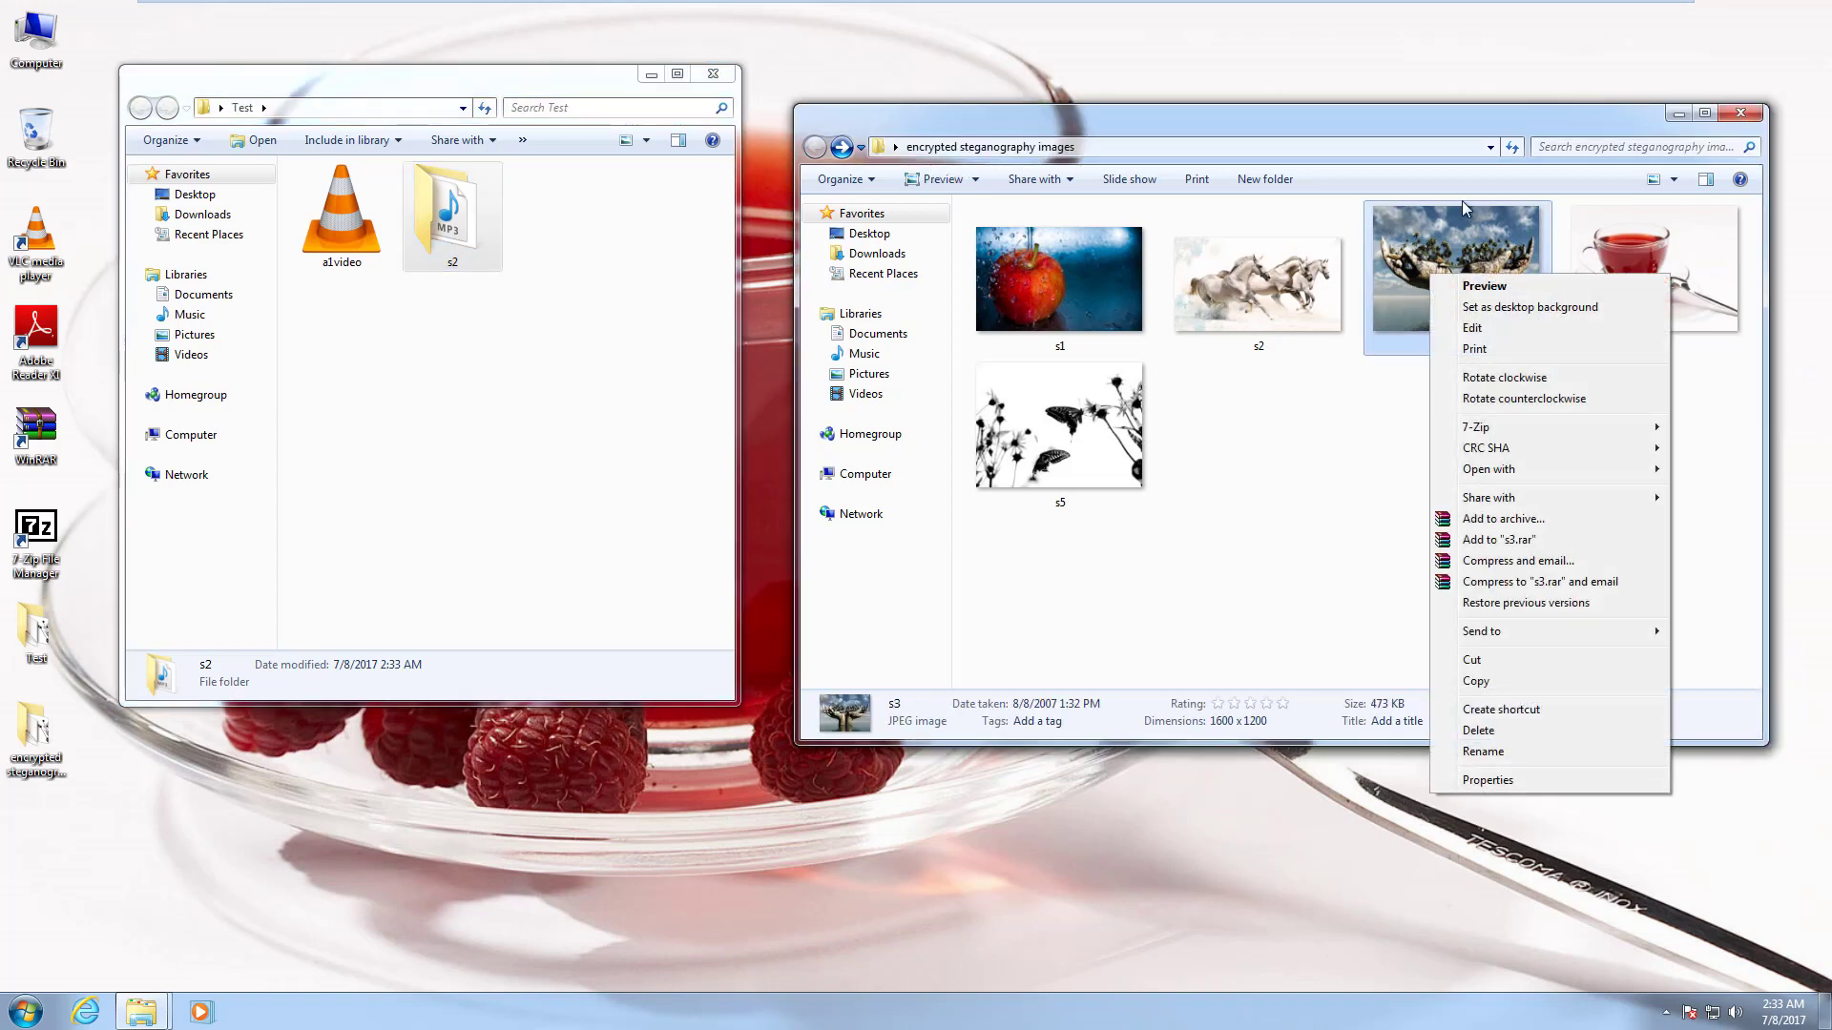
mouse_move(1489, 469)
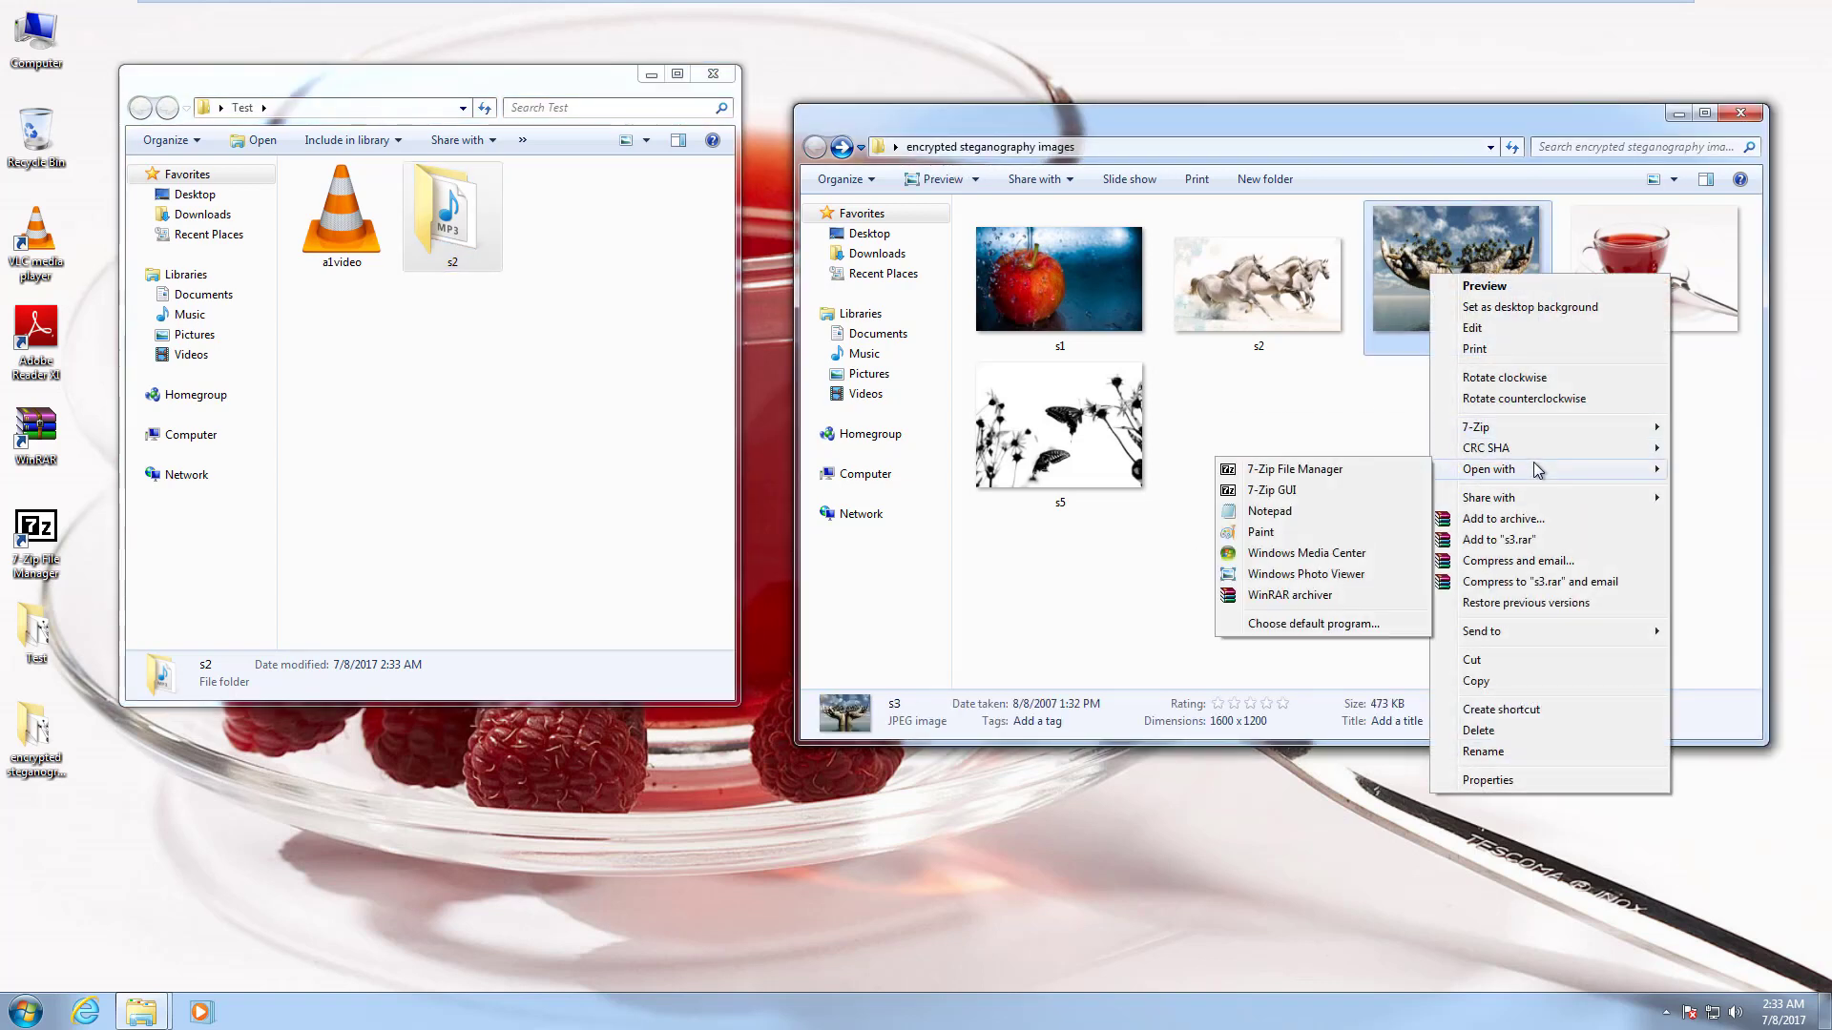
click(1316, 602)
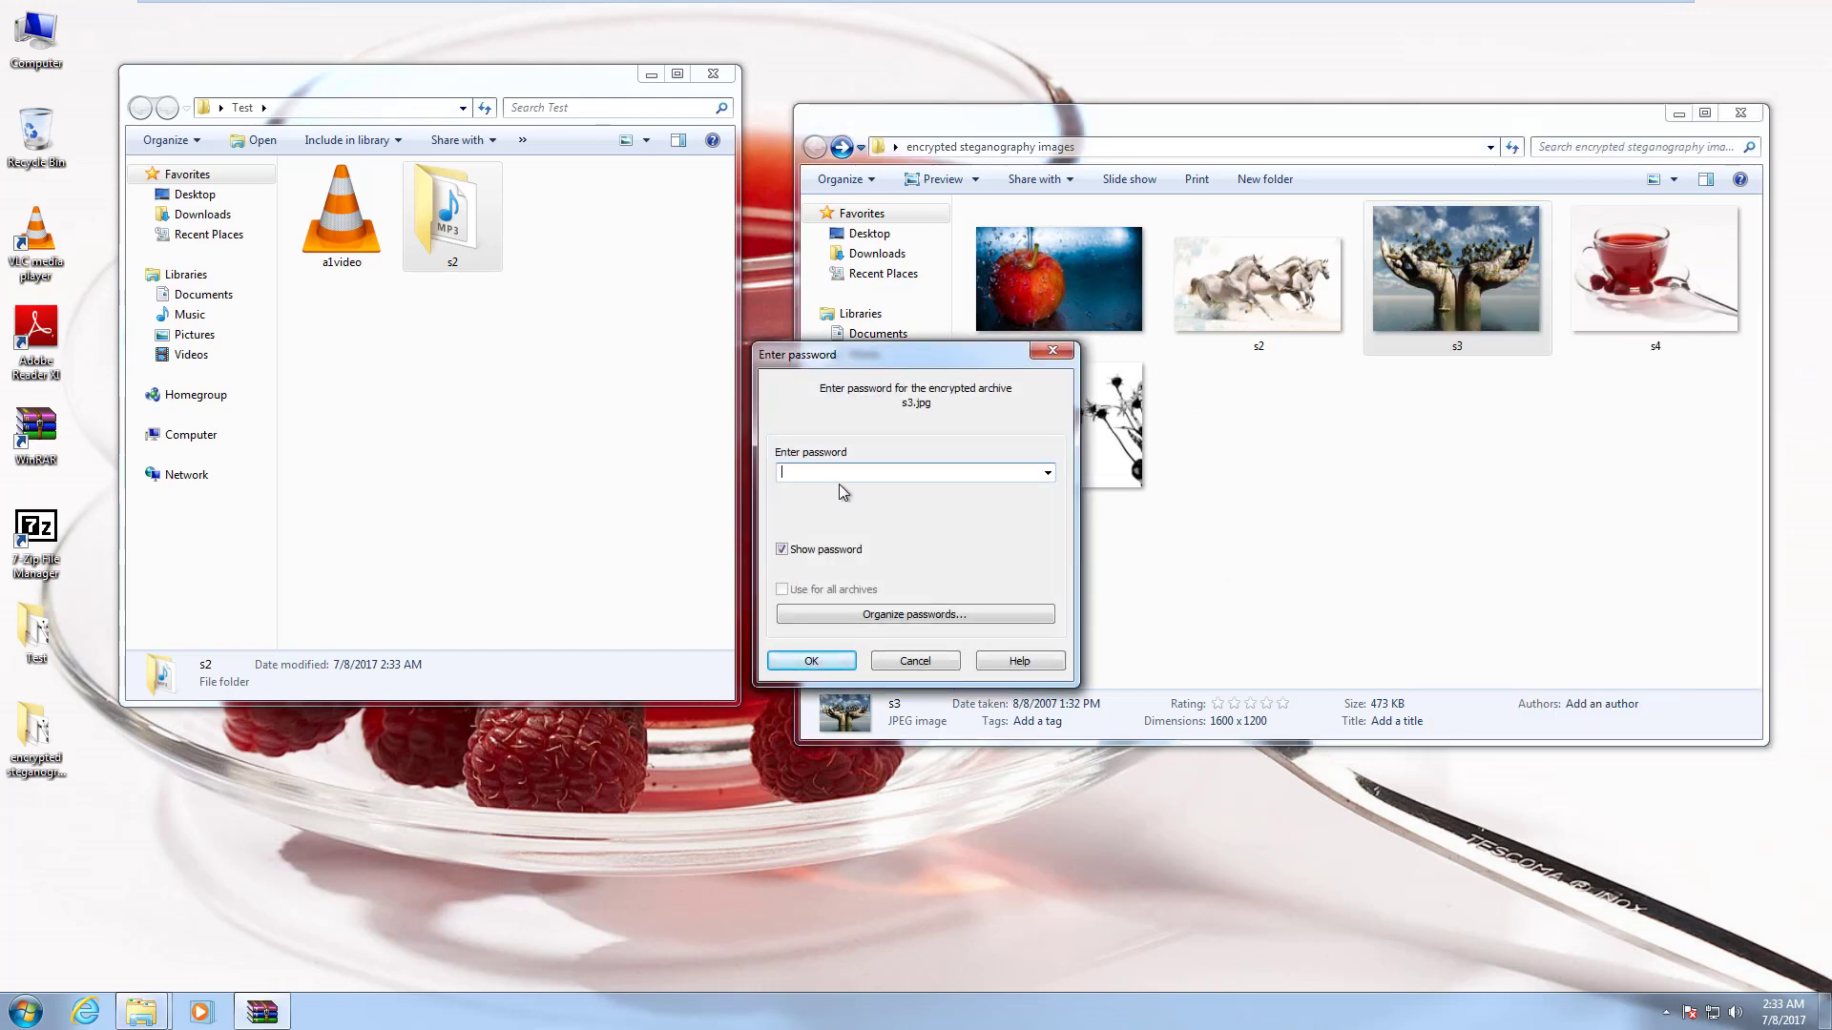
click(812, 661)
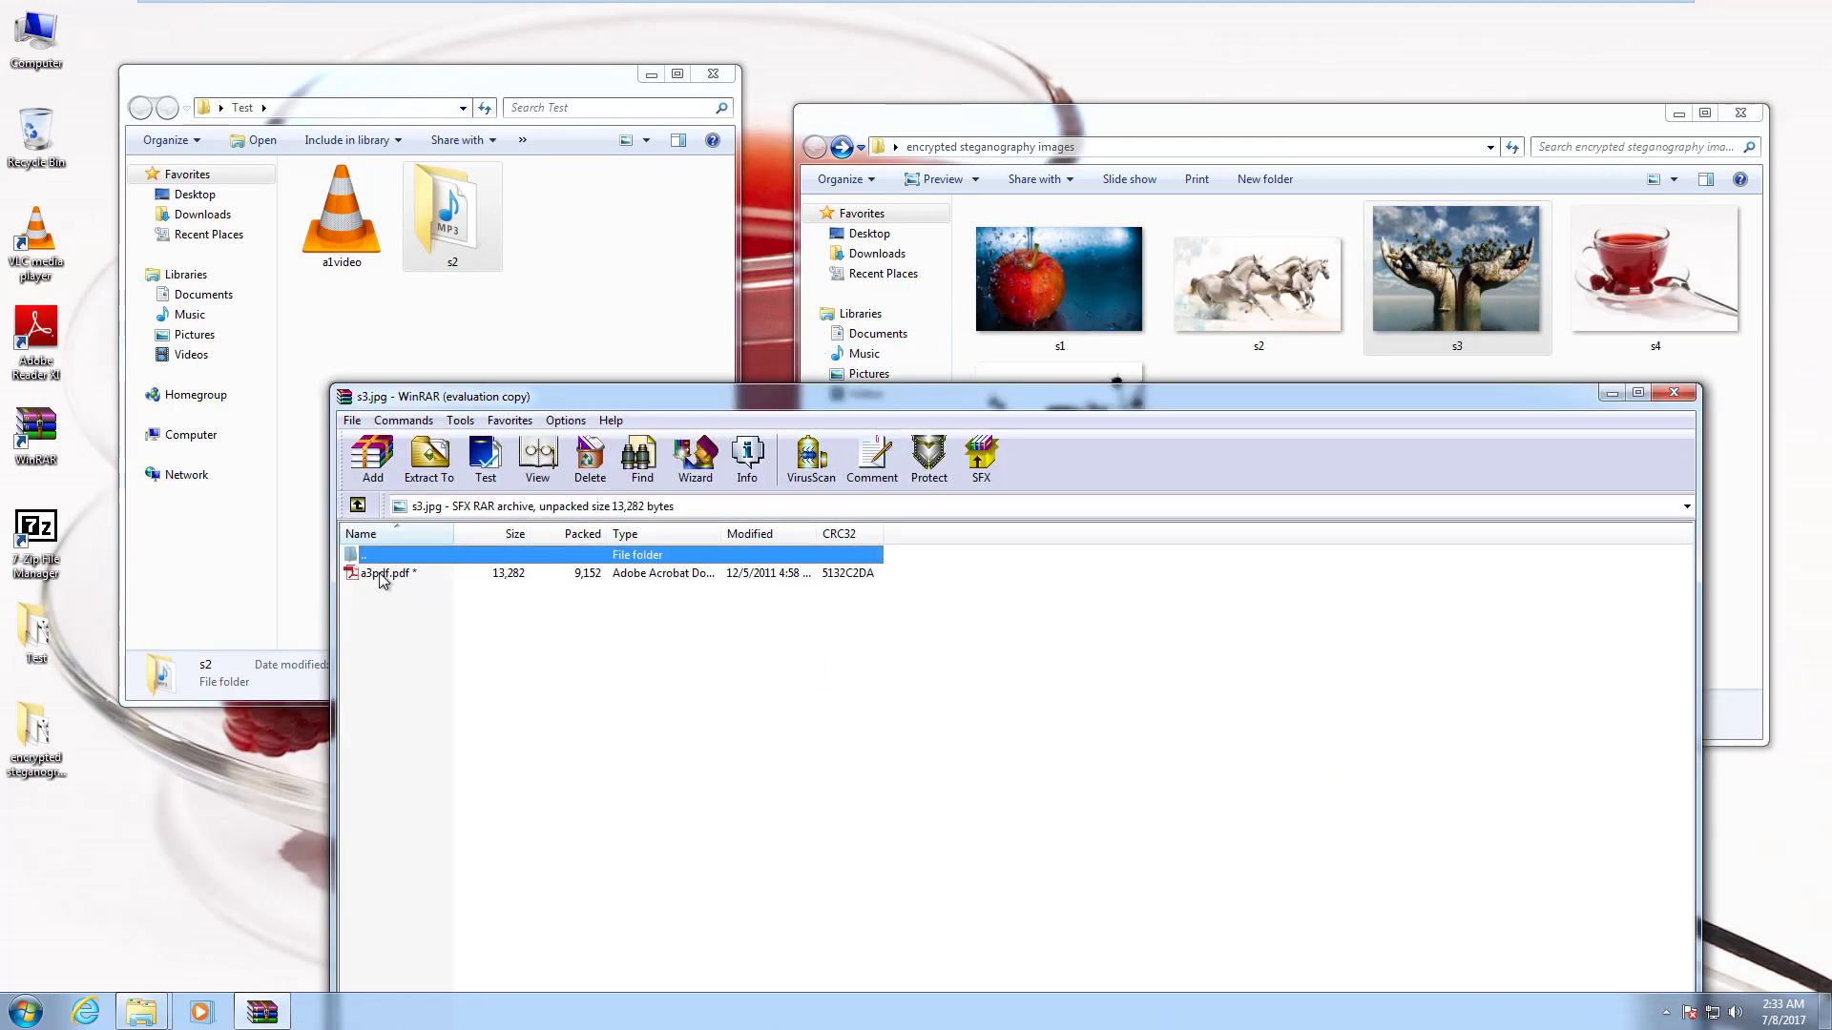
Step: Extract the hidden PDF into a new s3 folder, close WinRAR and enter that folder
click(384, 574)
click(430, 459)
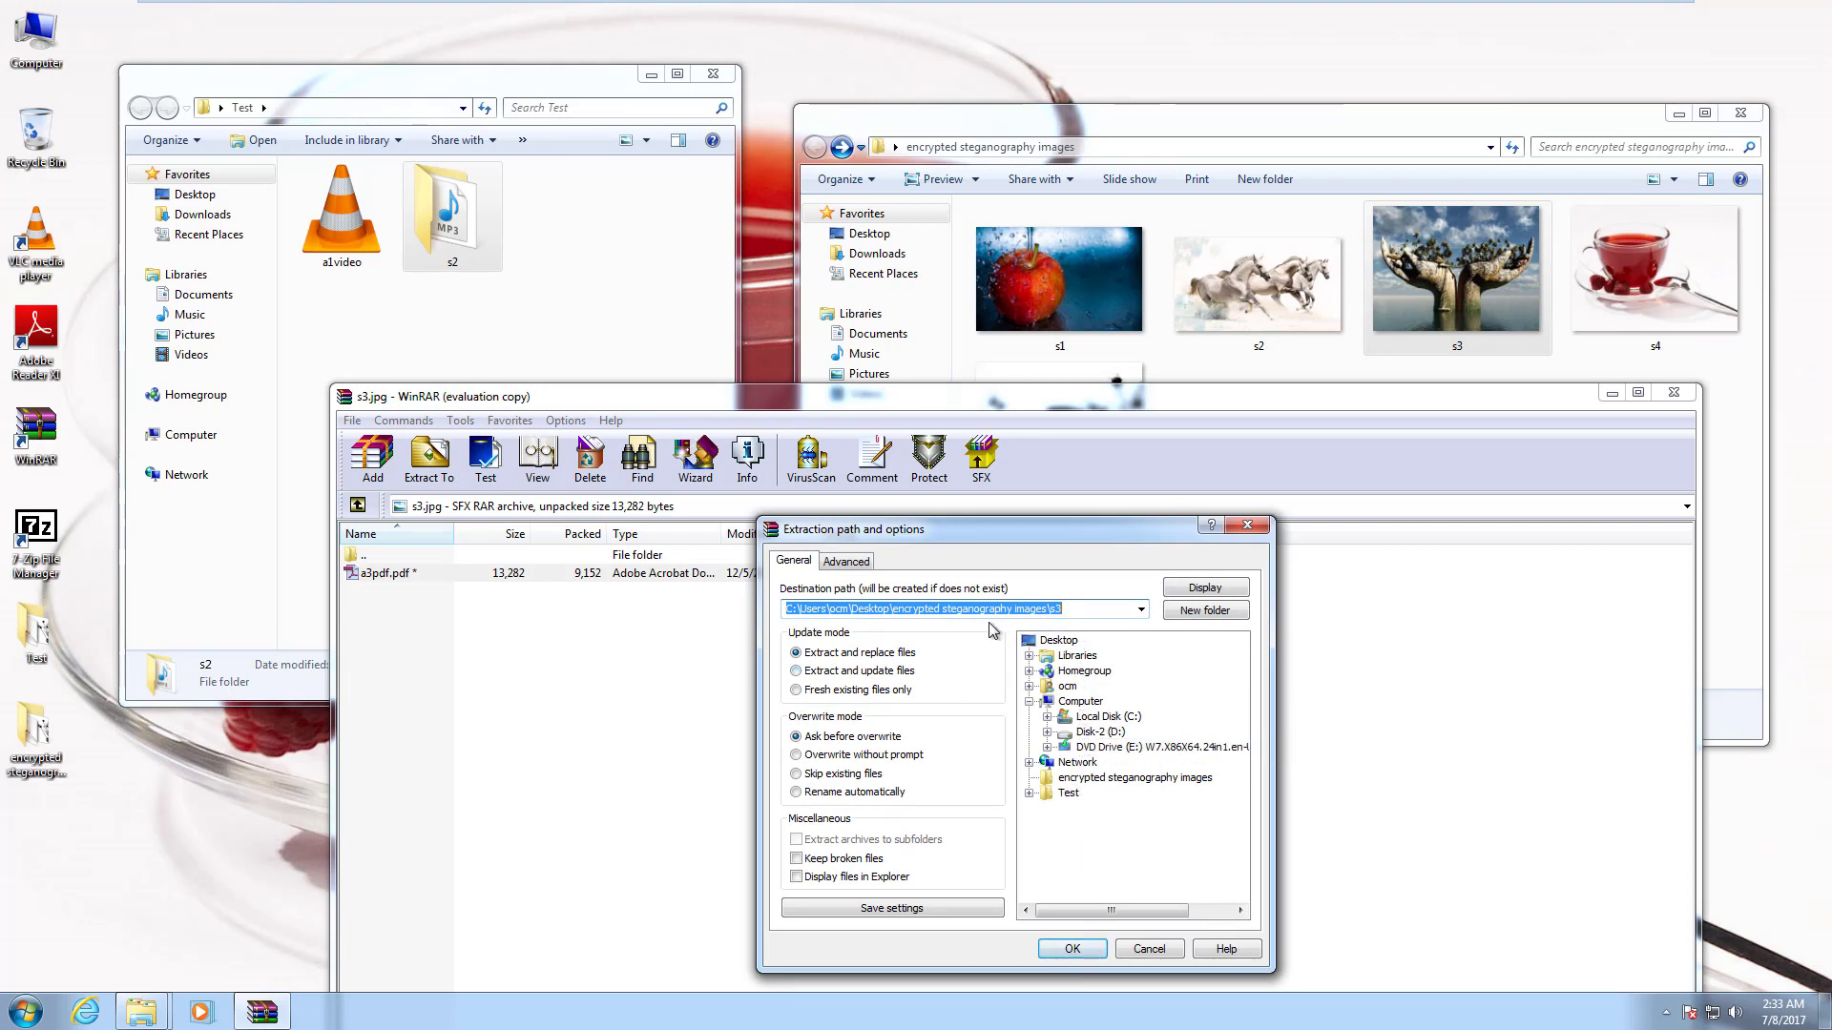
click(1074, 948)
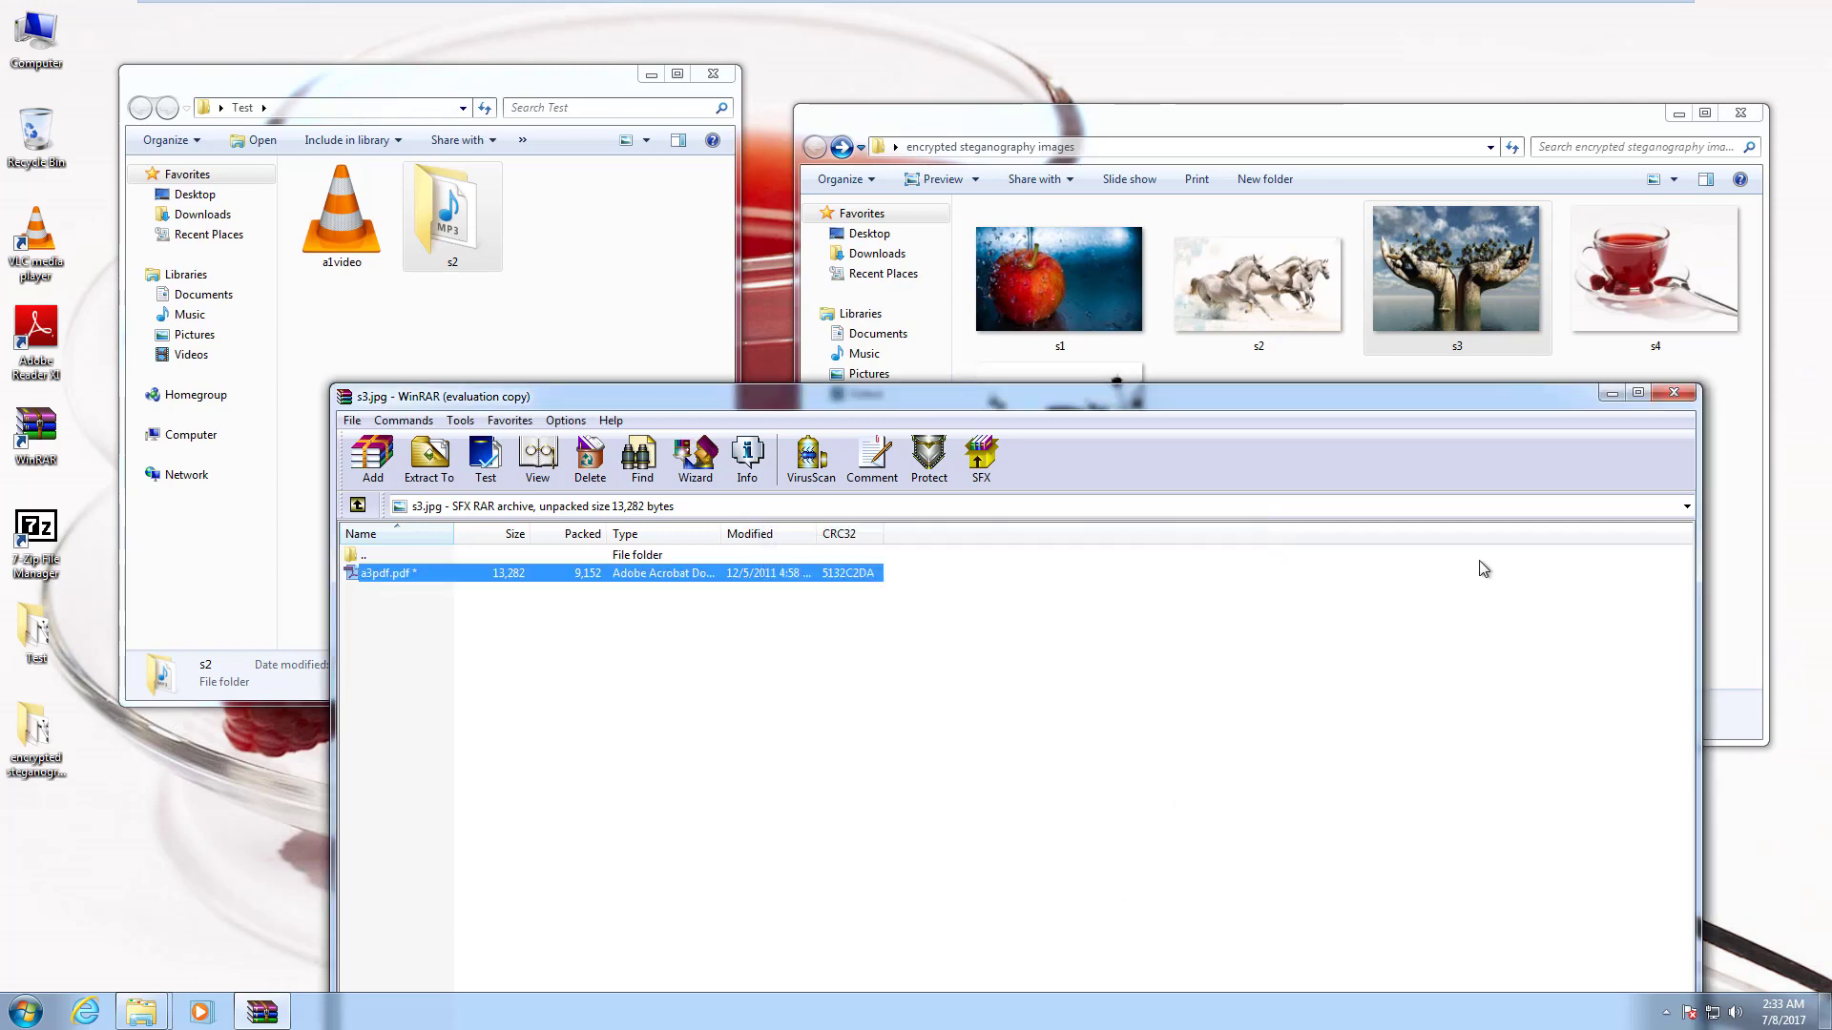
click(1673, 394)
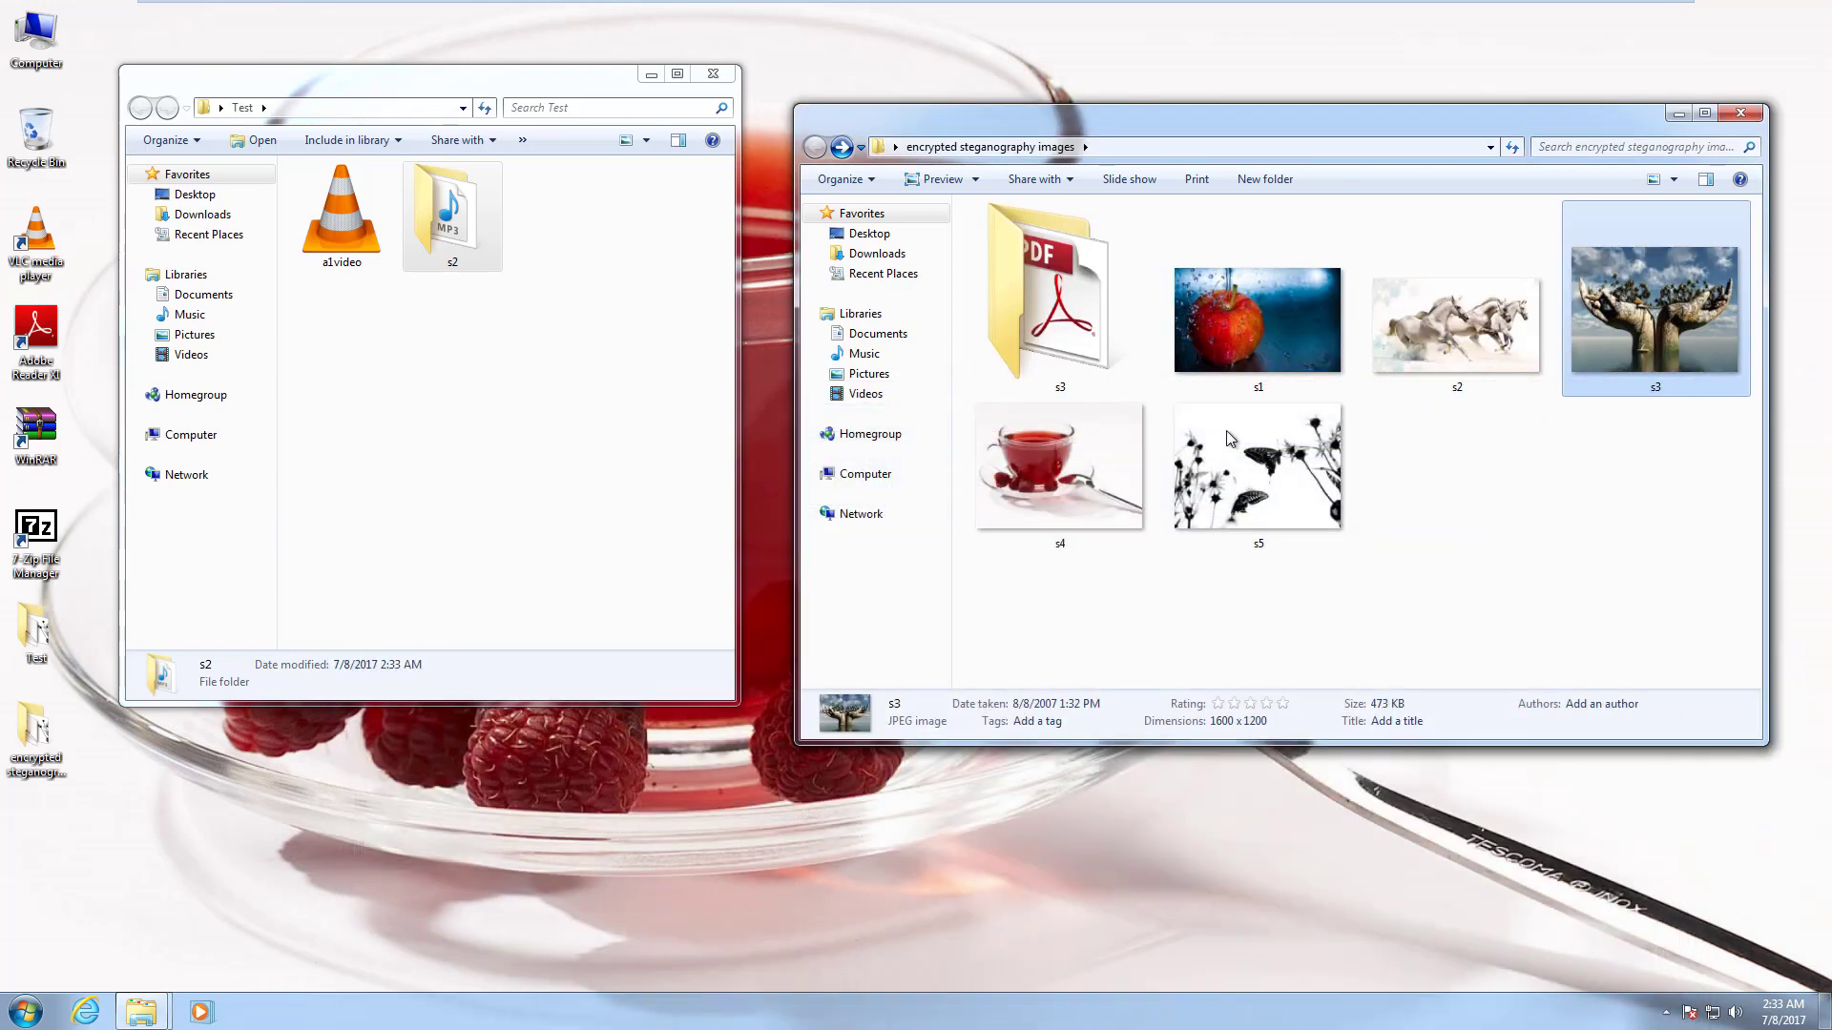
double_click(1088, 292)
Step: View the extracted PDF in Adobe Reader, then move the s3 folder into Test
double_click(1016, 235)
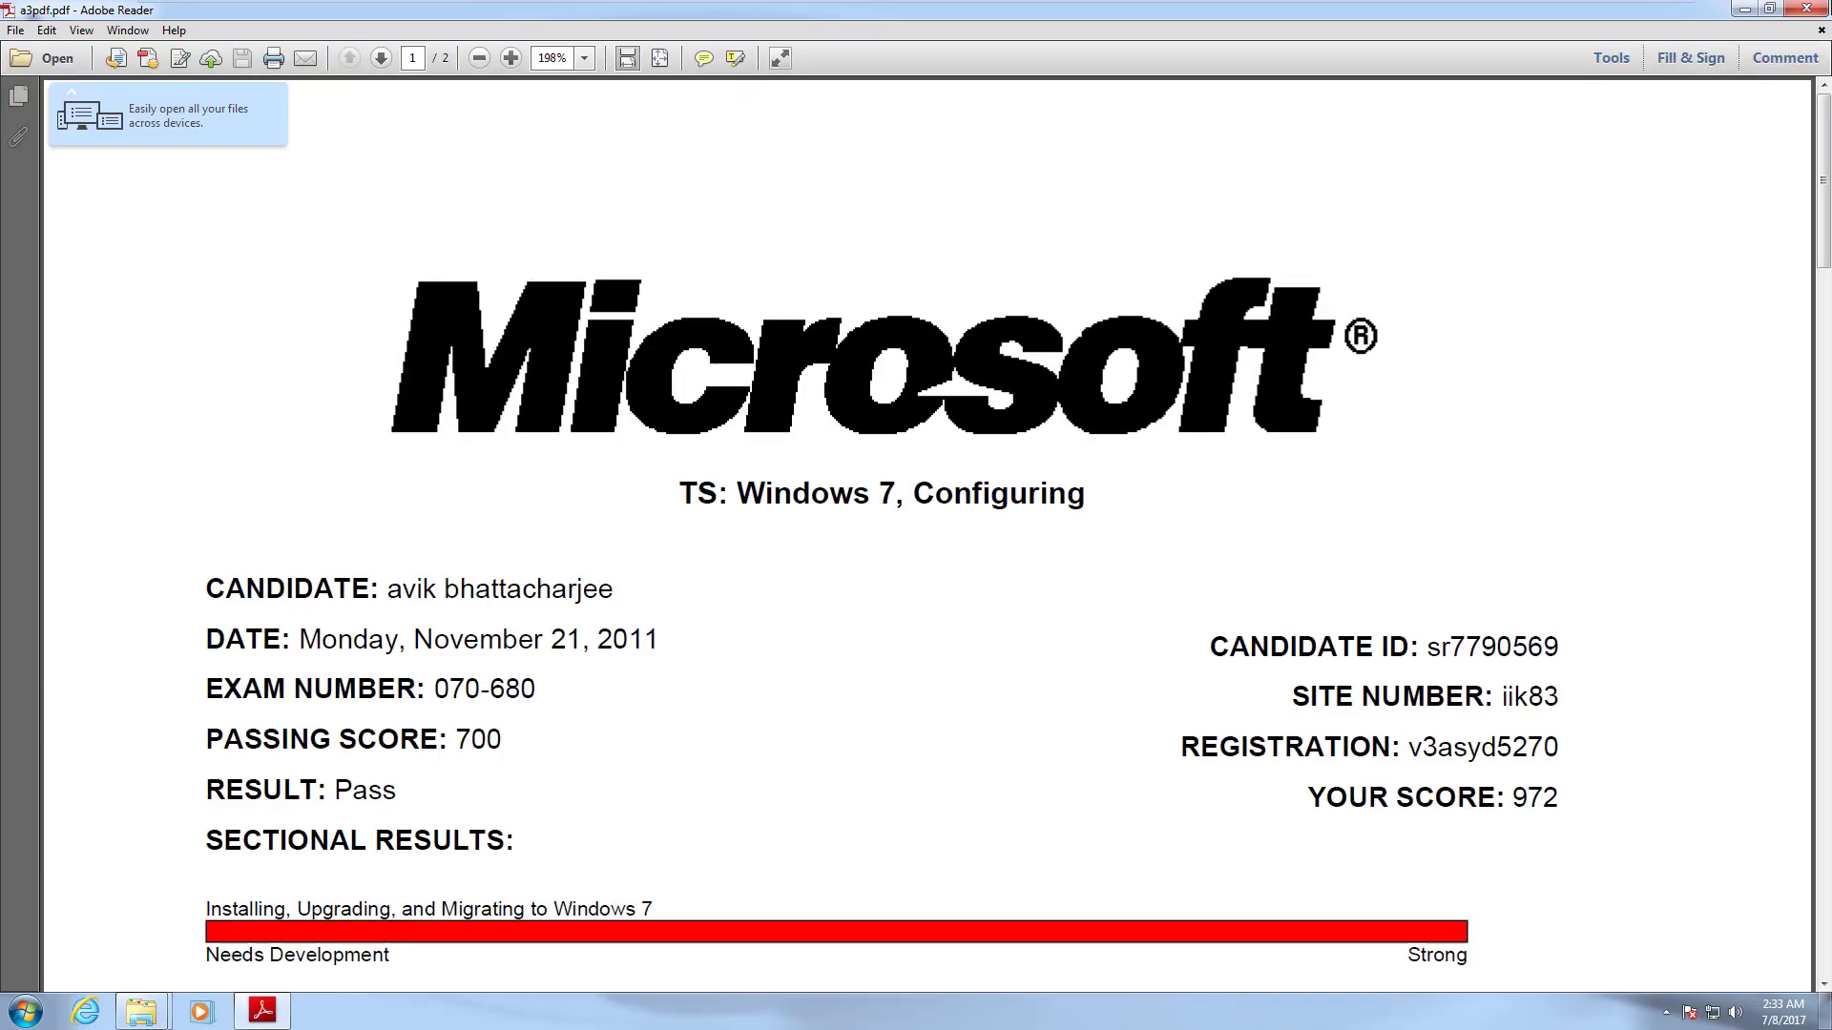
click(1815, 10)
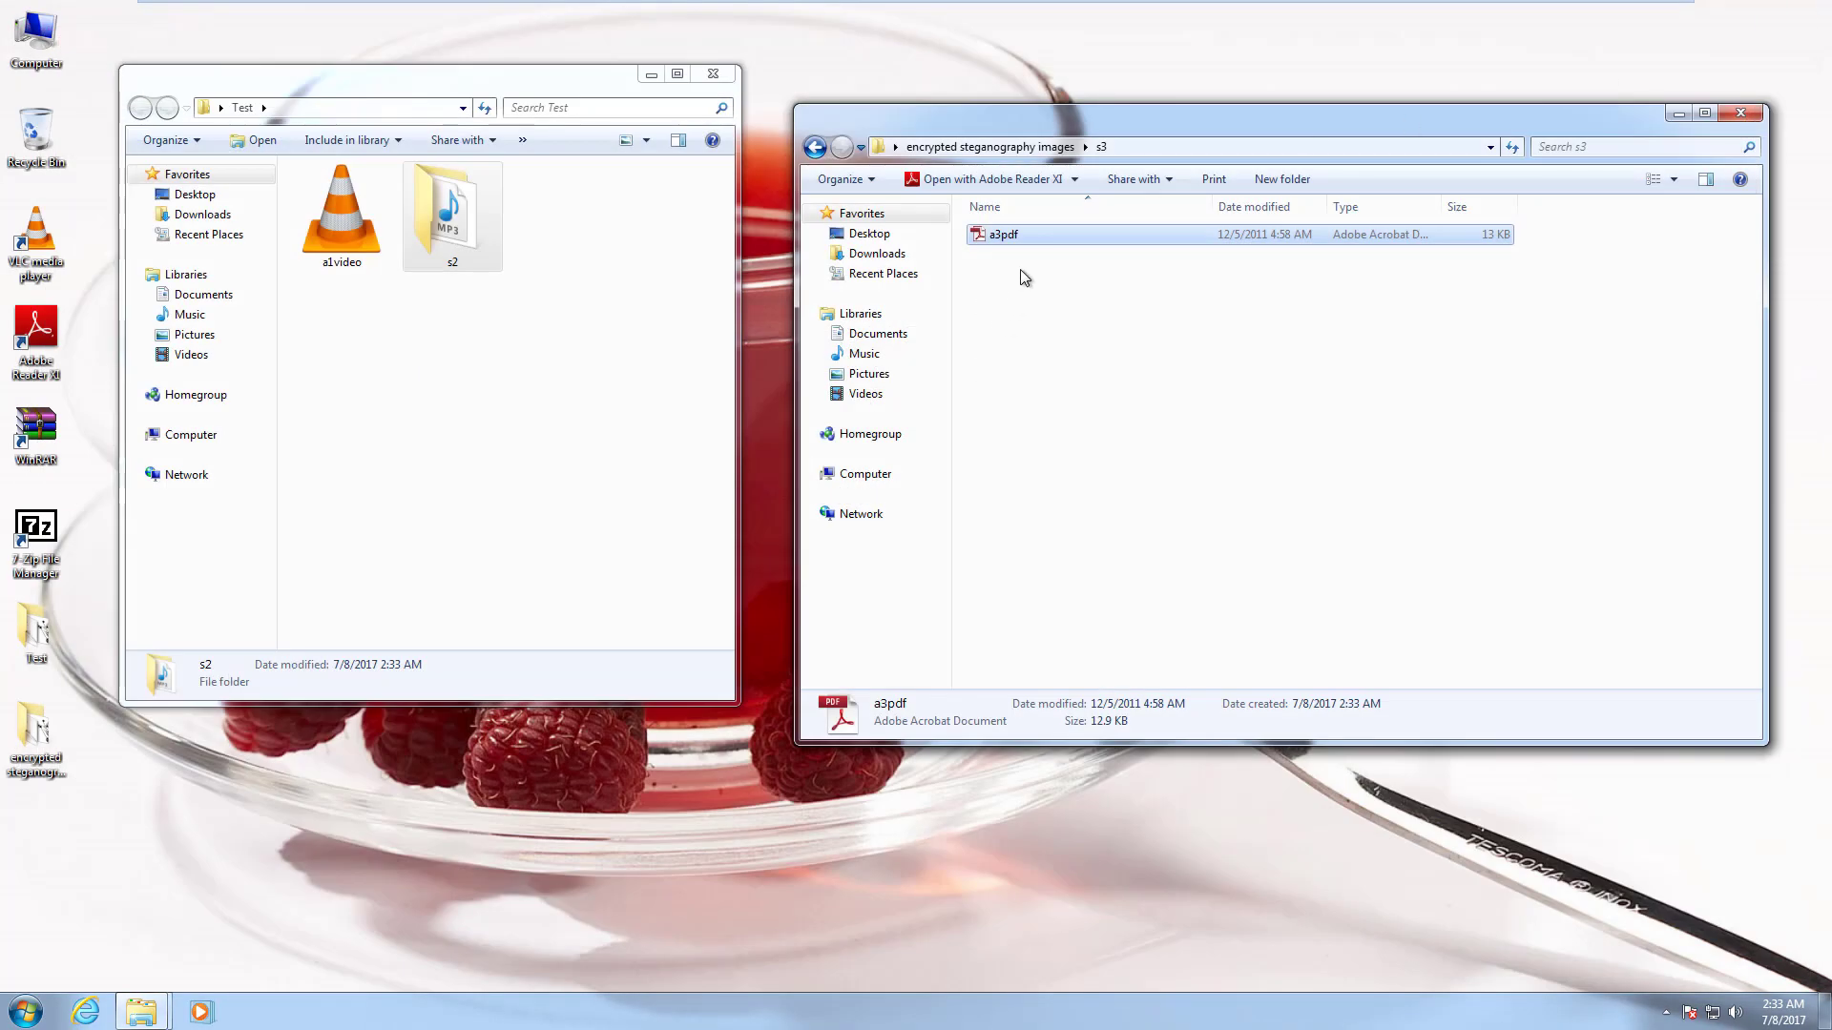
mouse_move(881, 358)
click(816, 146)
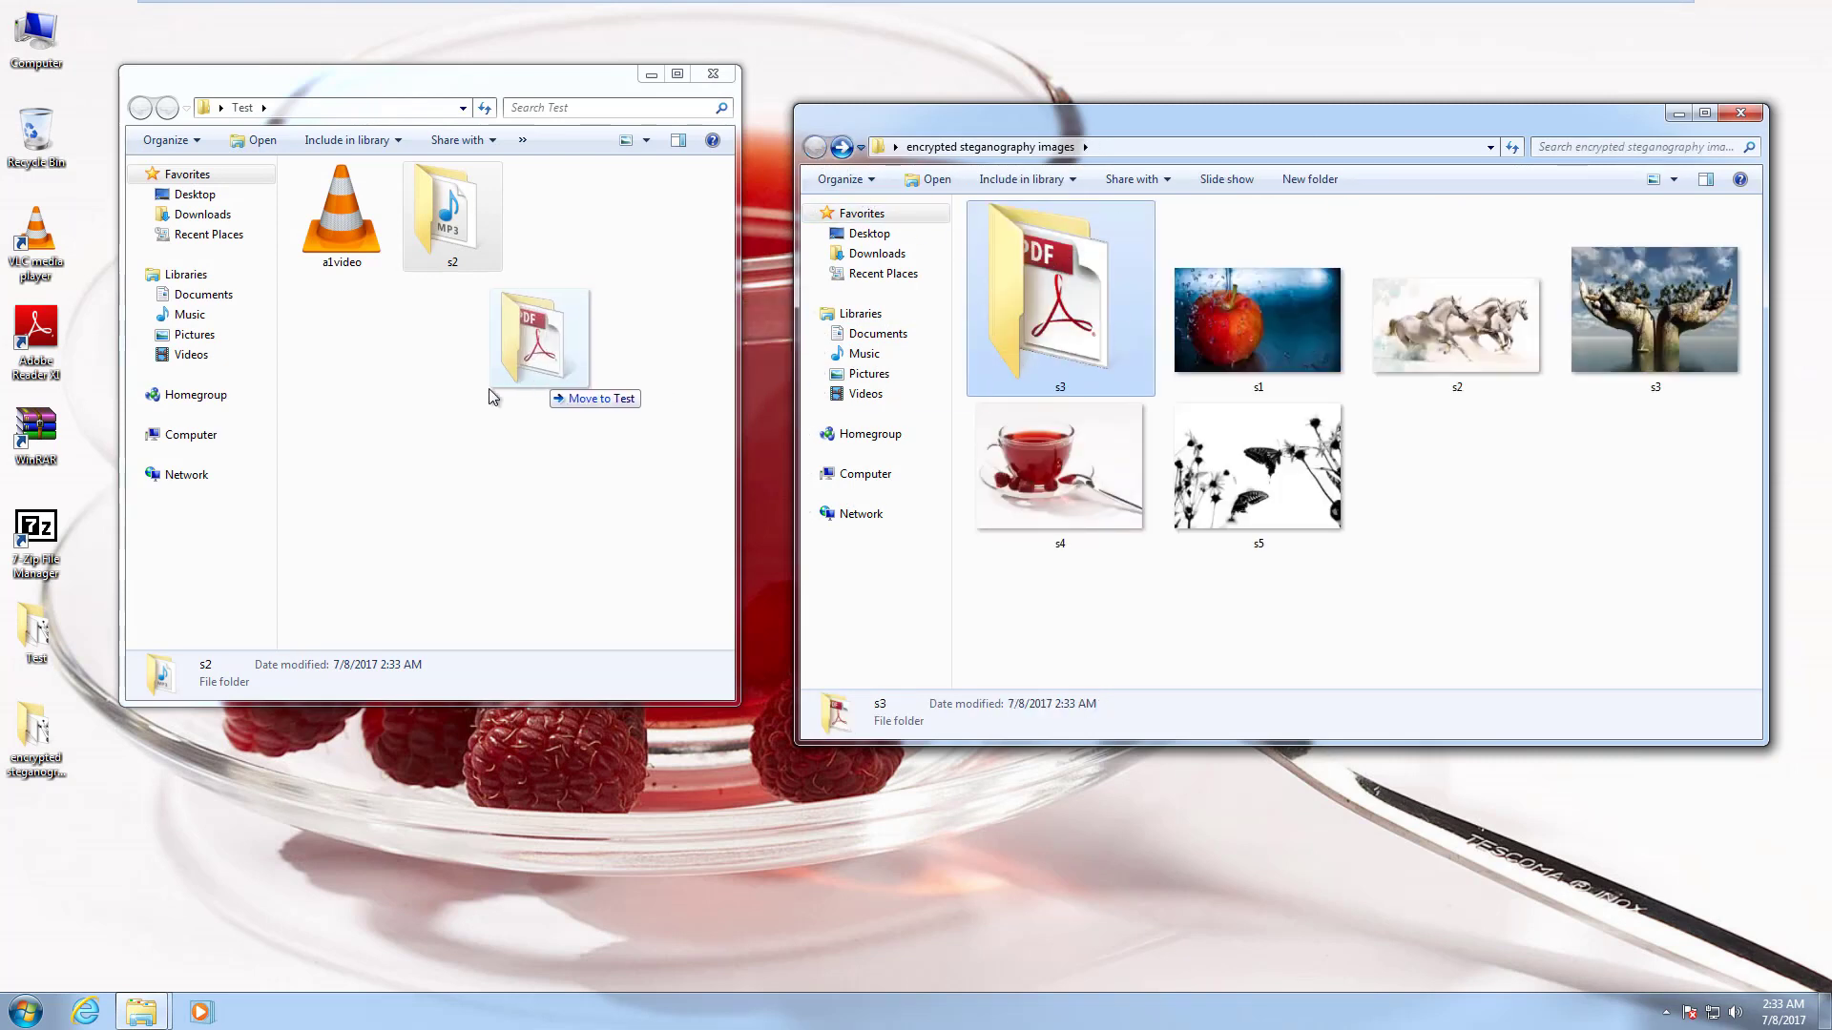
drag(1063, 333, 487, 358)
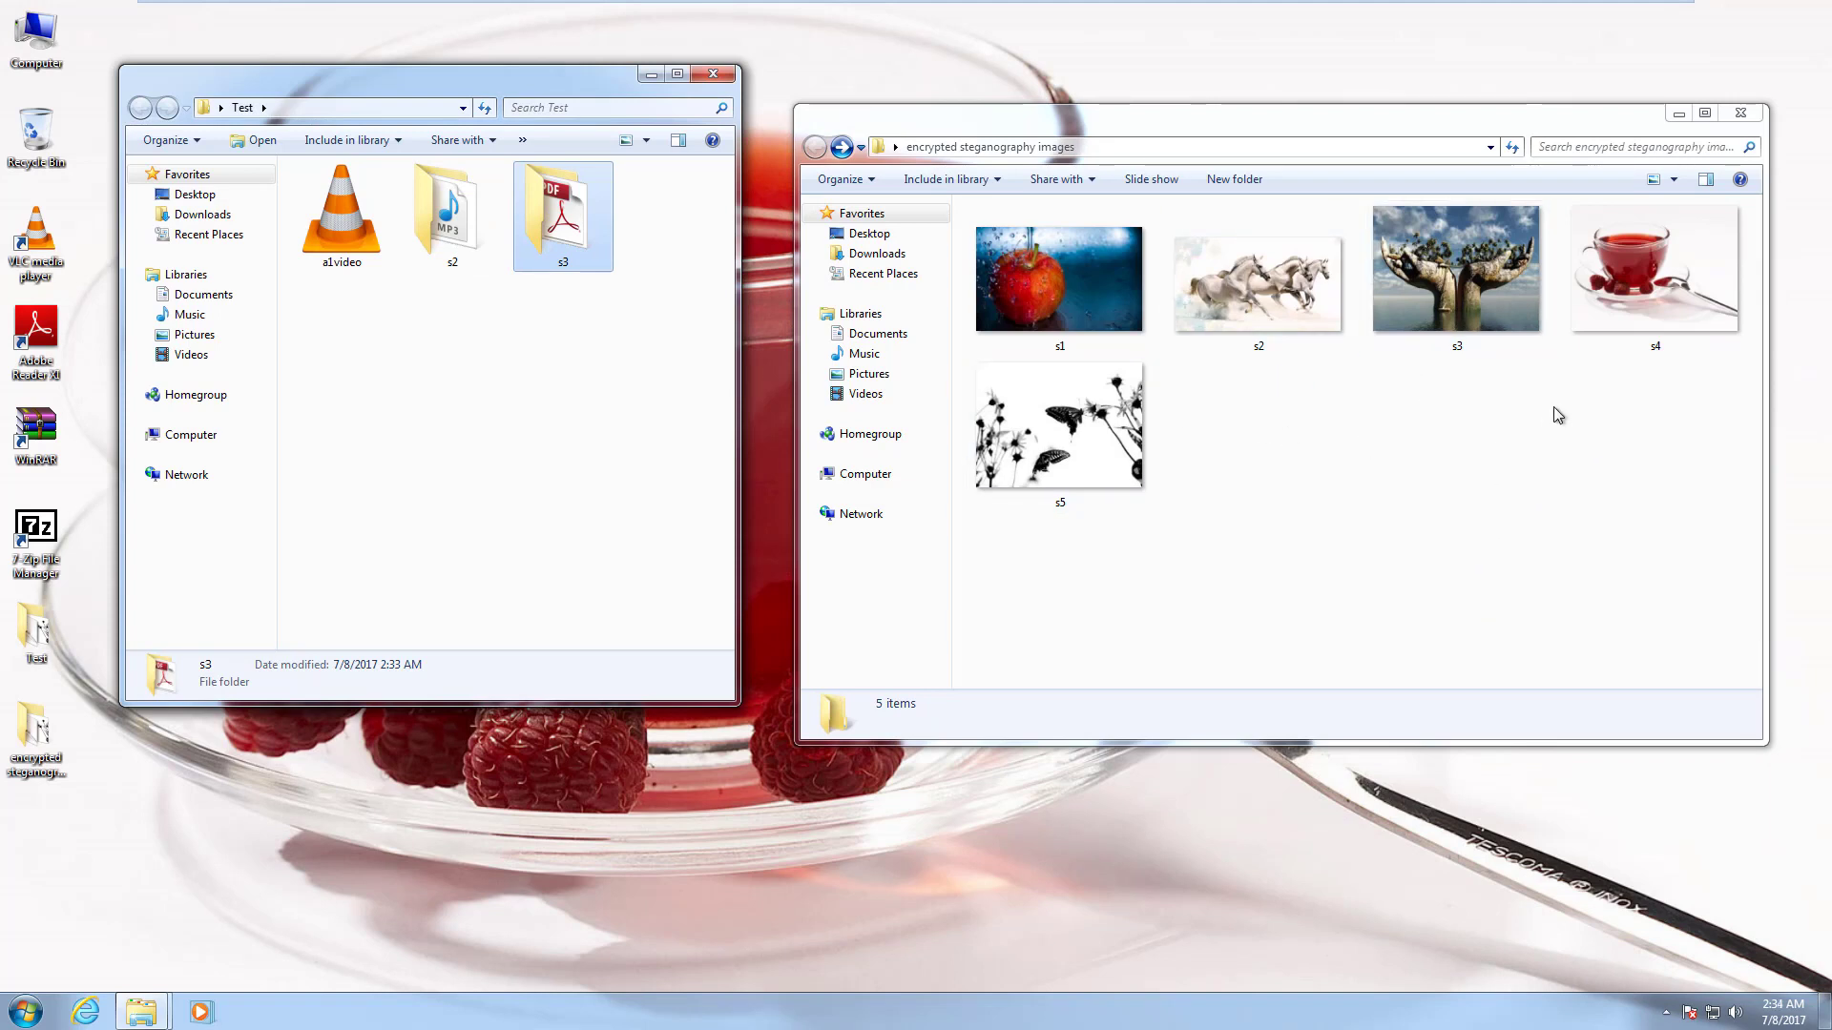
click(1646, 286)
Step: Open s4 in 7-Zip File Manager and extract its hidden a4 folder into the images folder
right_click(1647, 300)
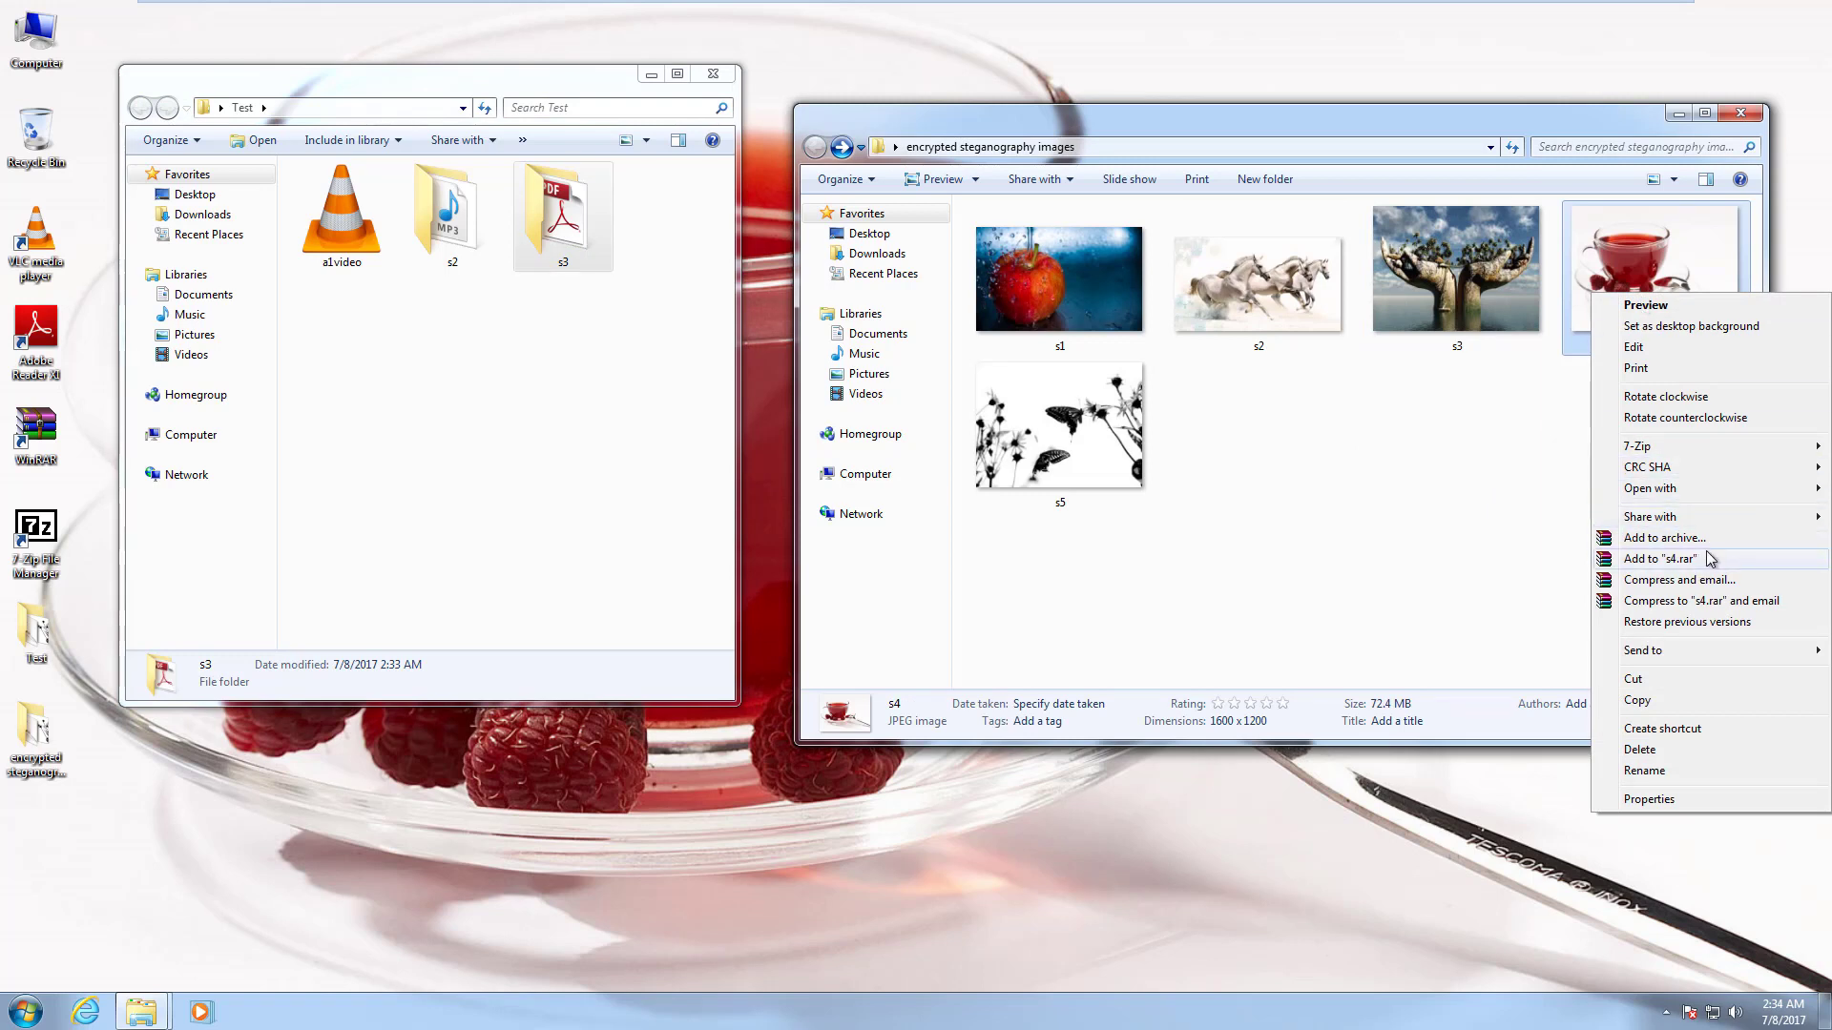
mouse_move(1650, 488)
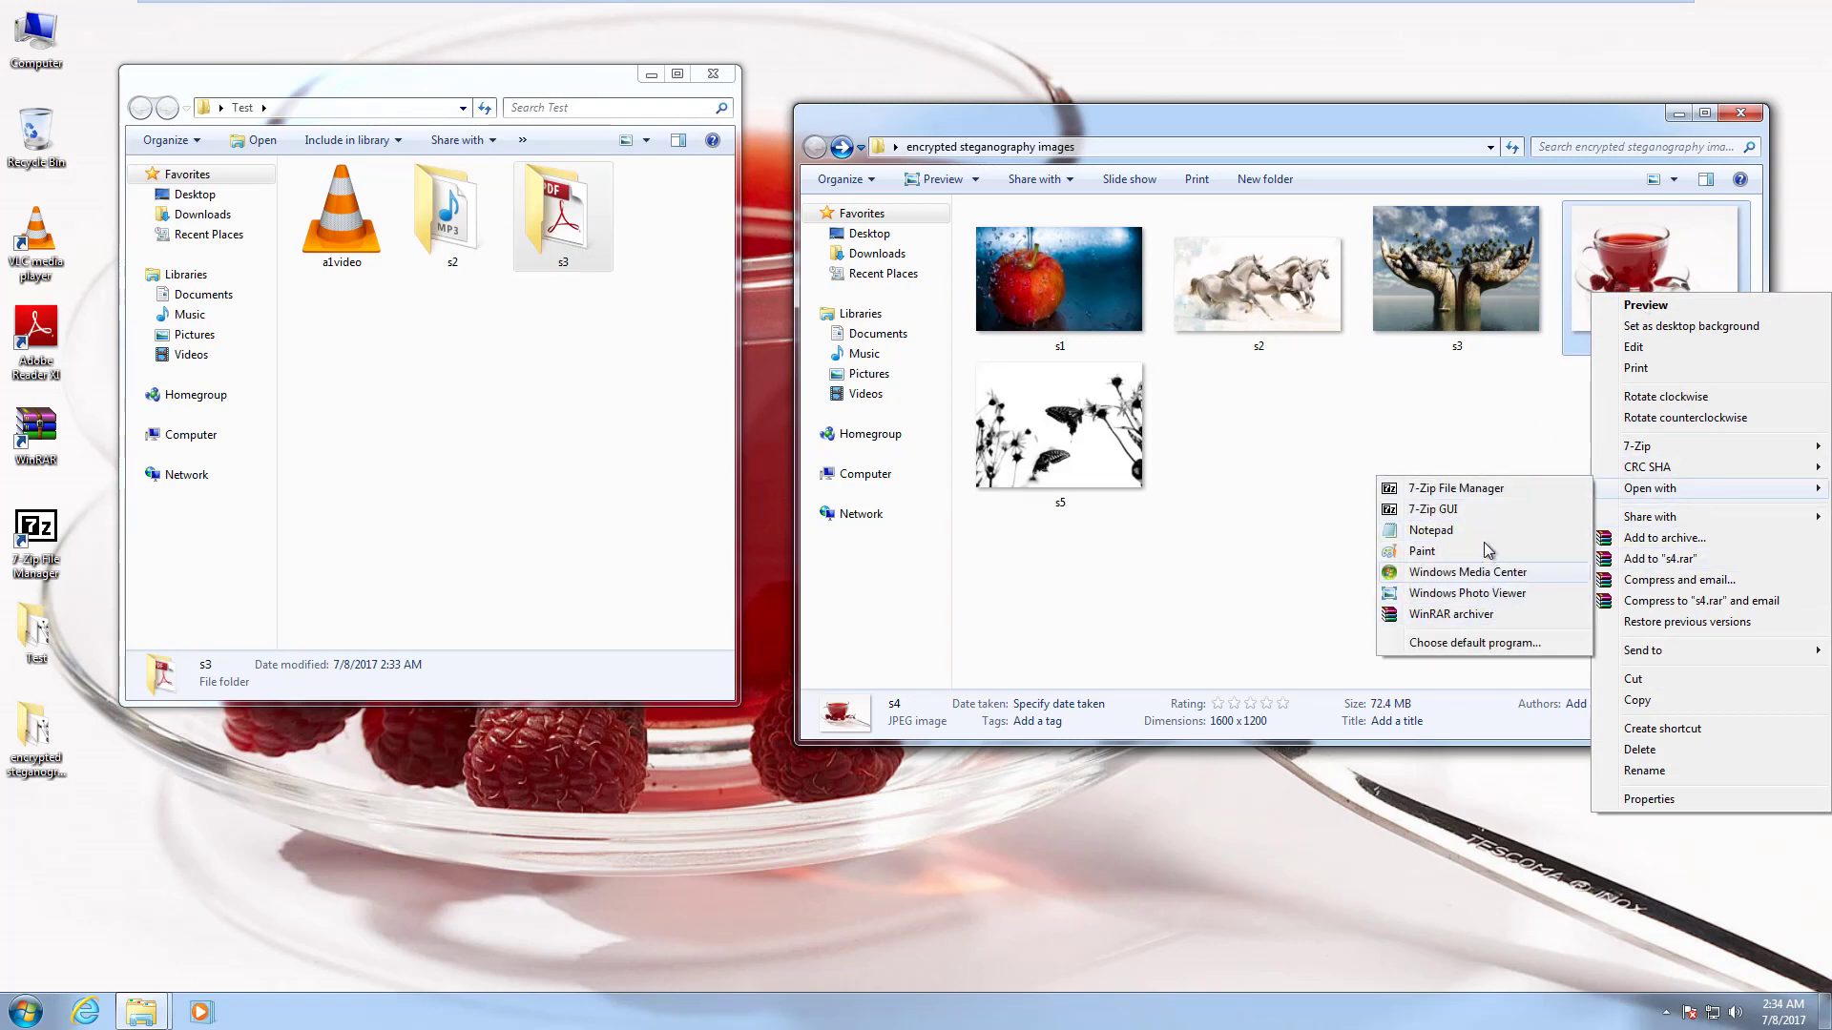
click(1497, 493)
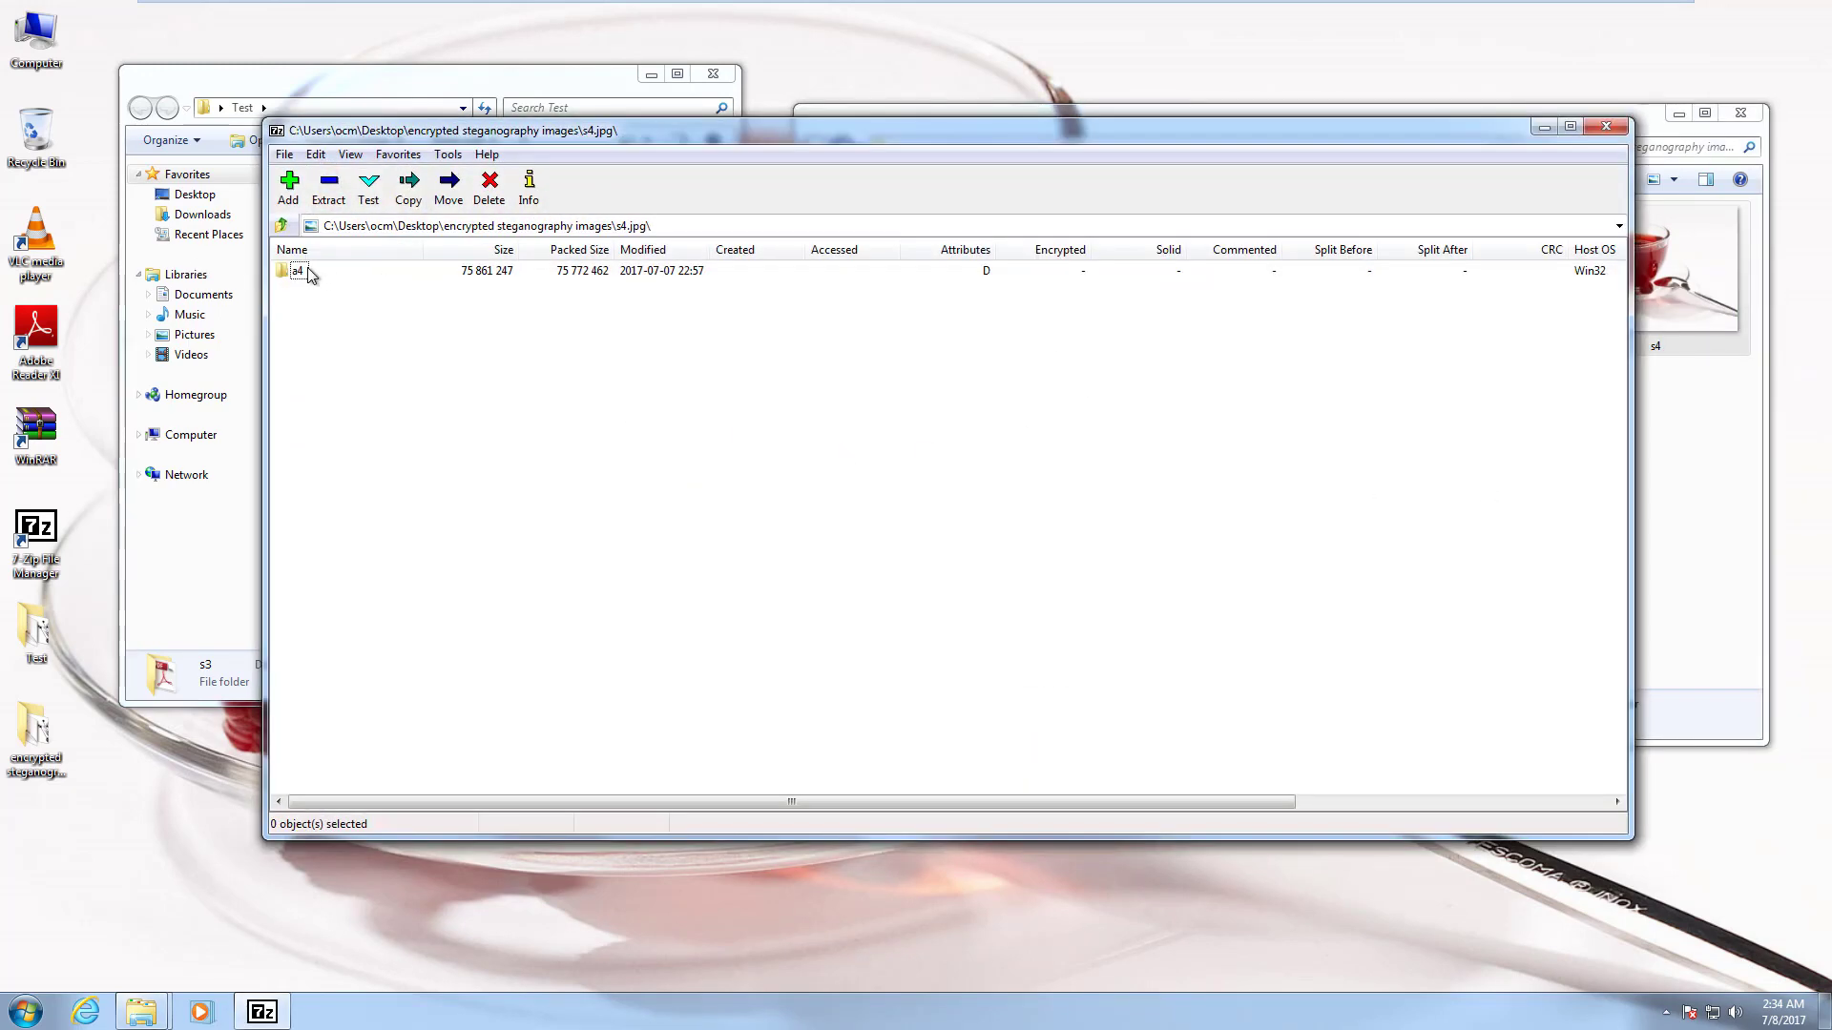
click(305, 272)
click(327, 187)
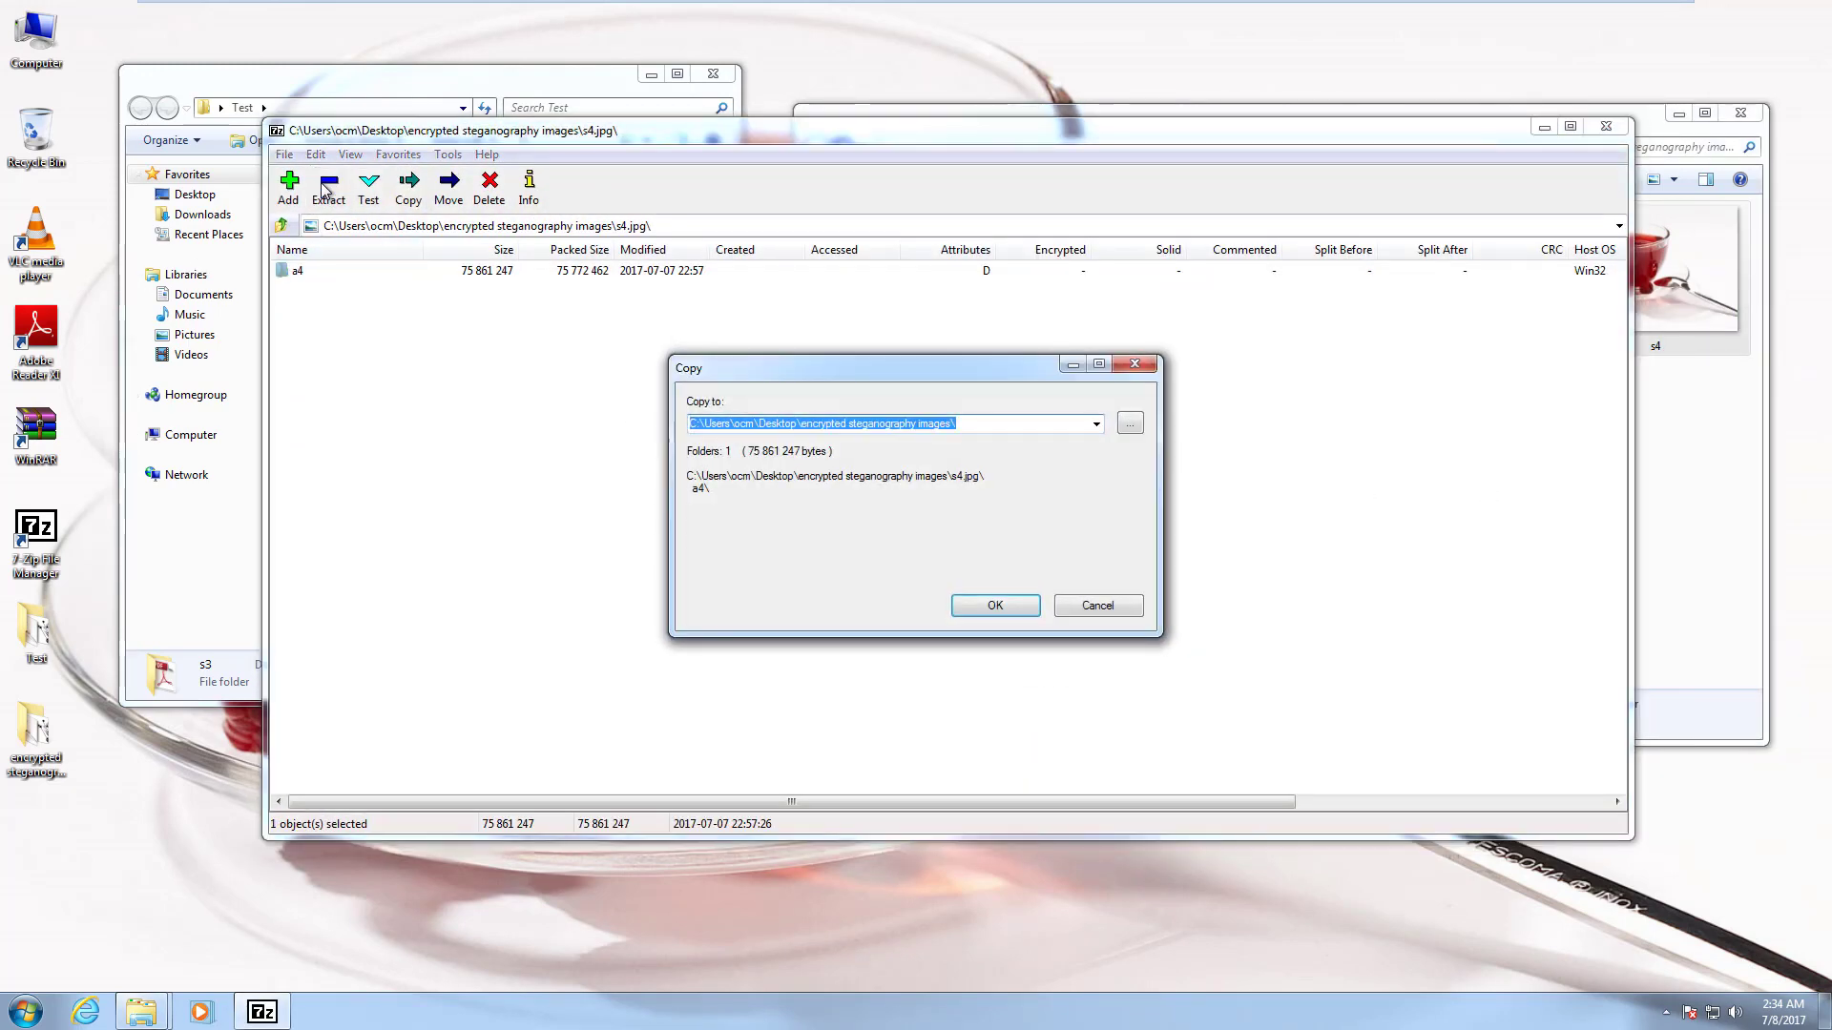
click(996, 606)
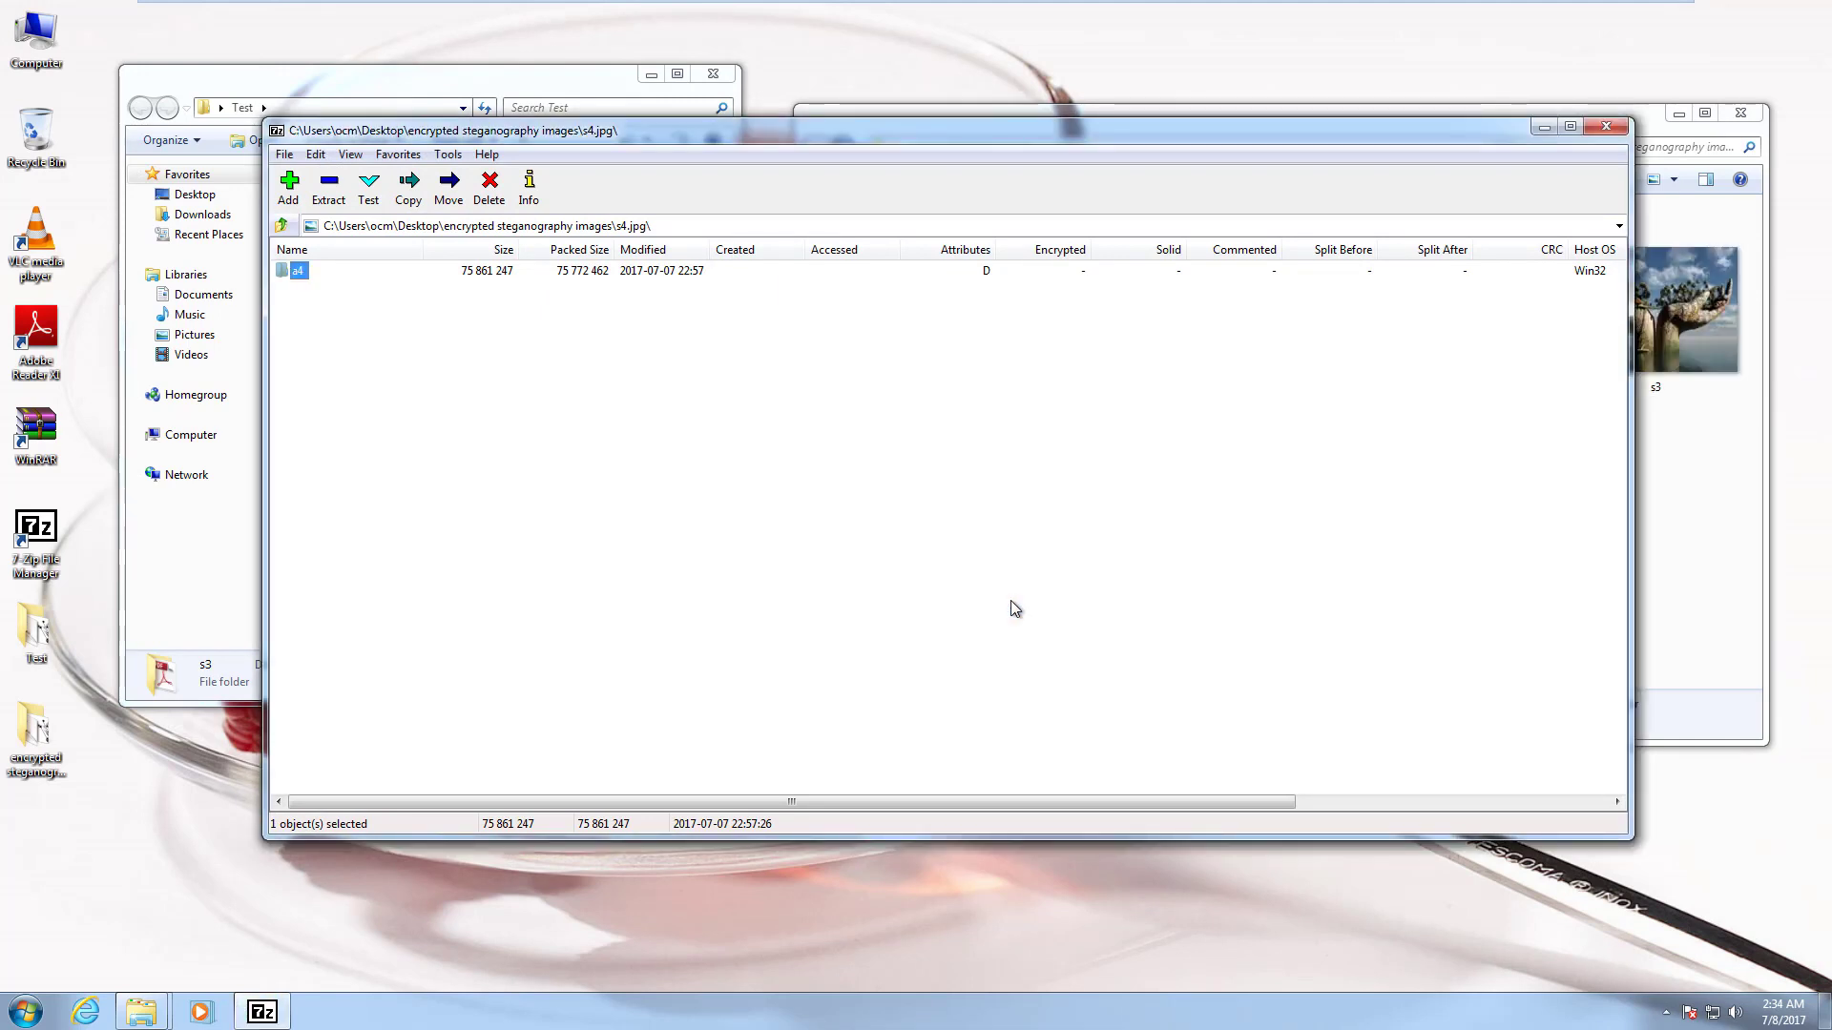
click(1603, 128)
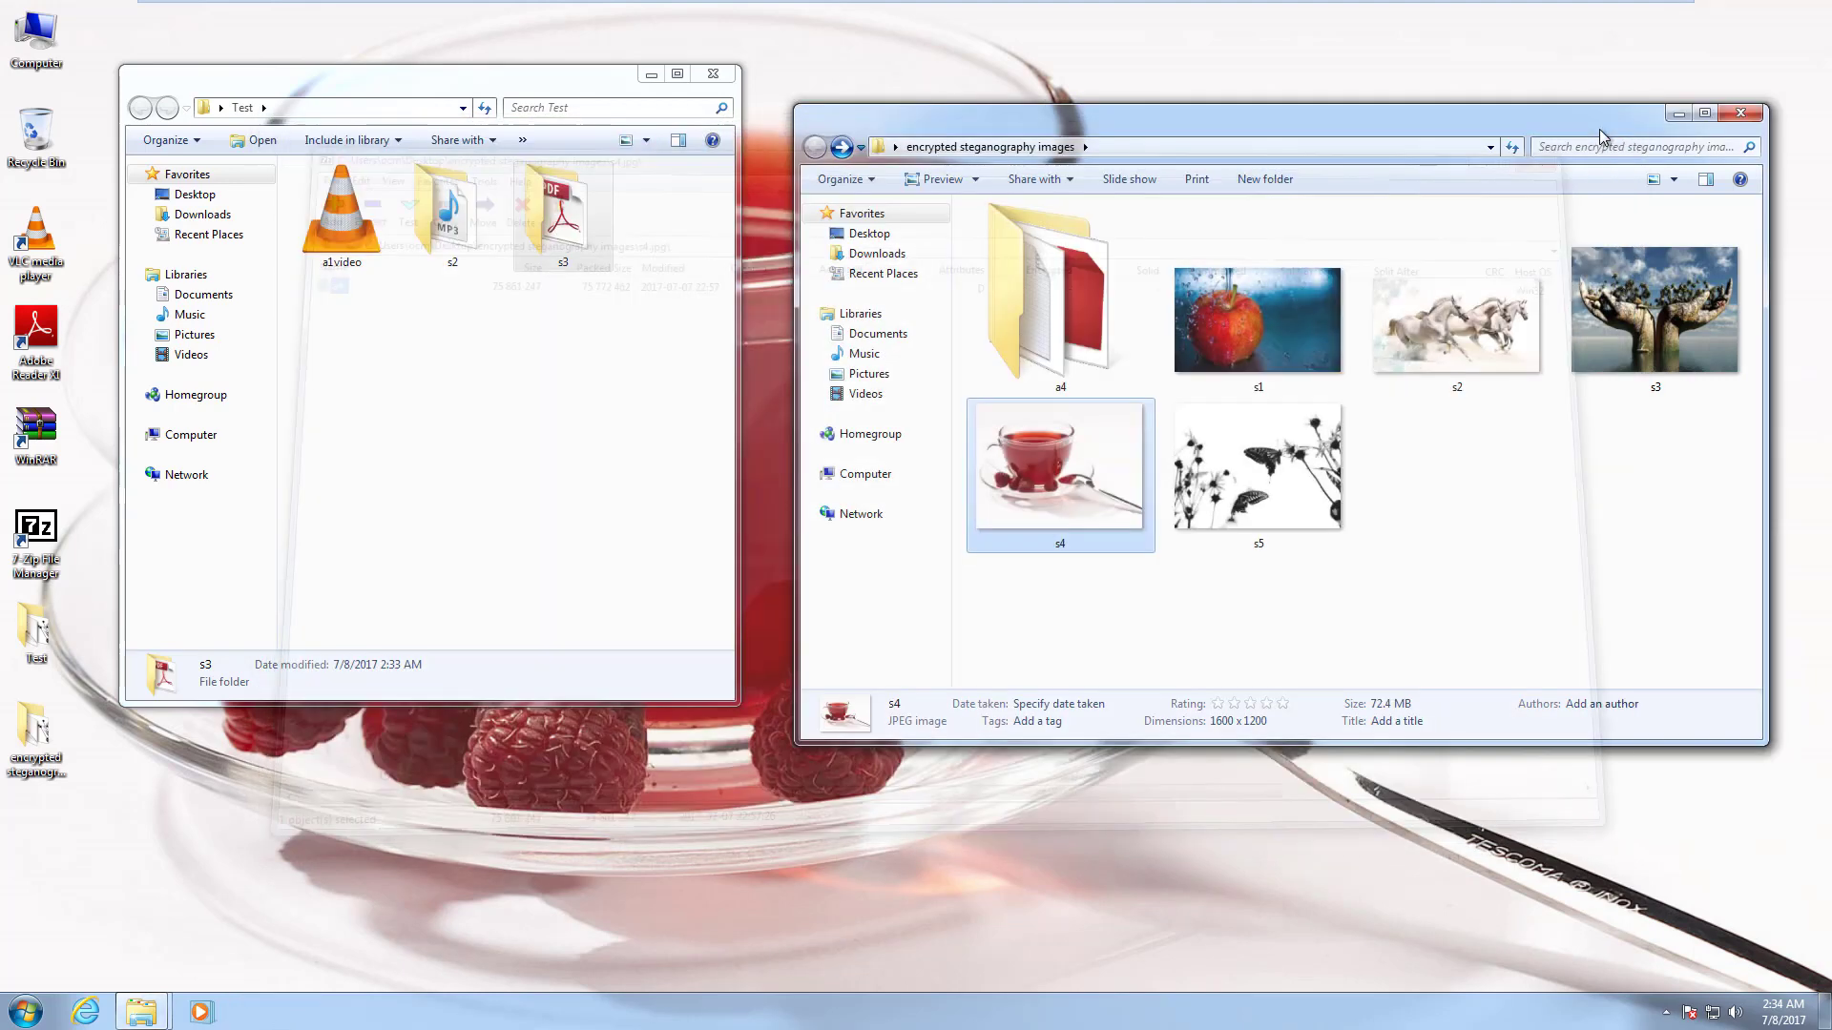
Step: Launch the AdbeRdr11010_en_US installer from a4, decline UAC, then move a4 into Test
double_click(1015, 299)
click(1042, 234)
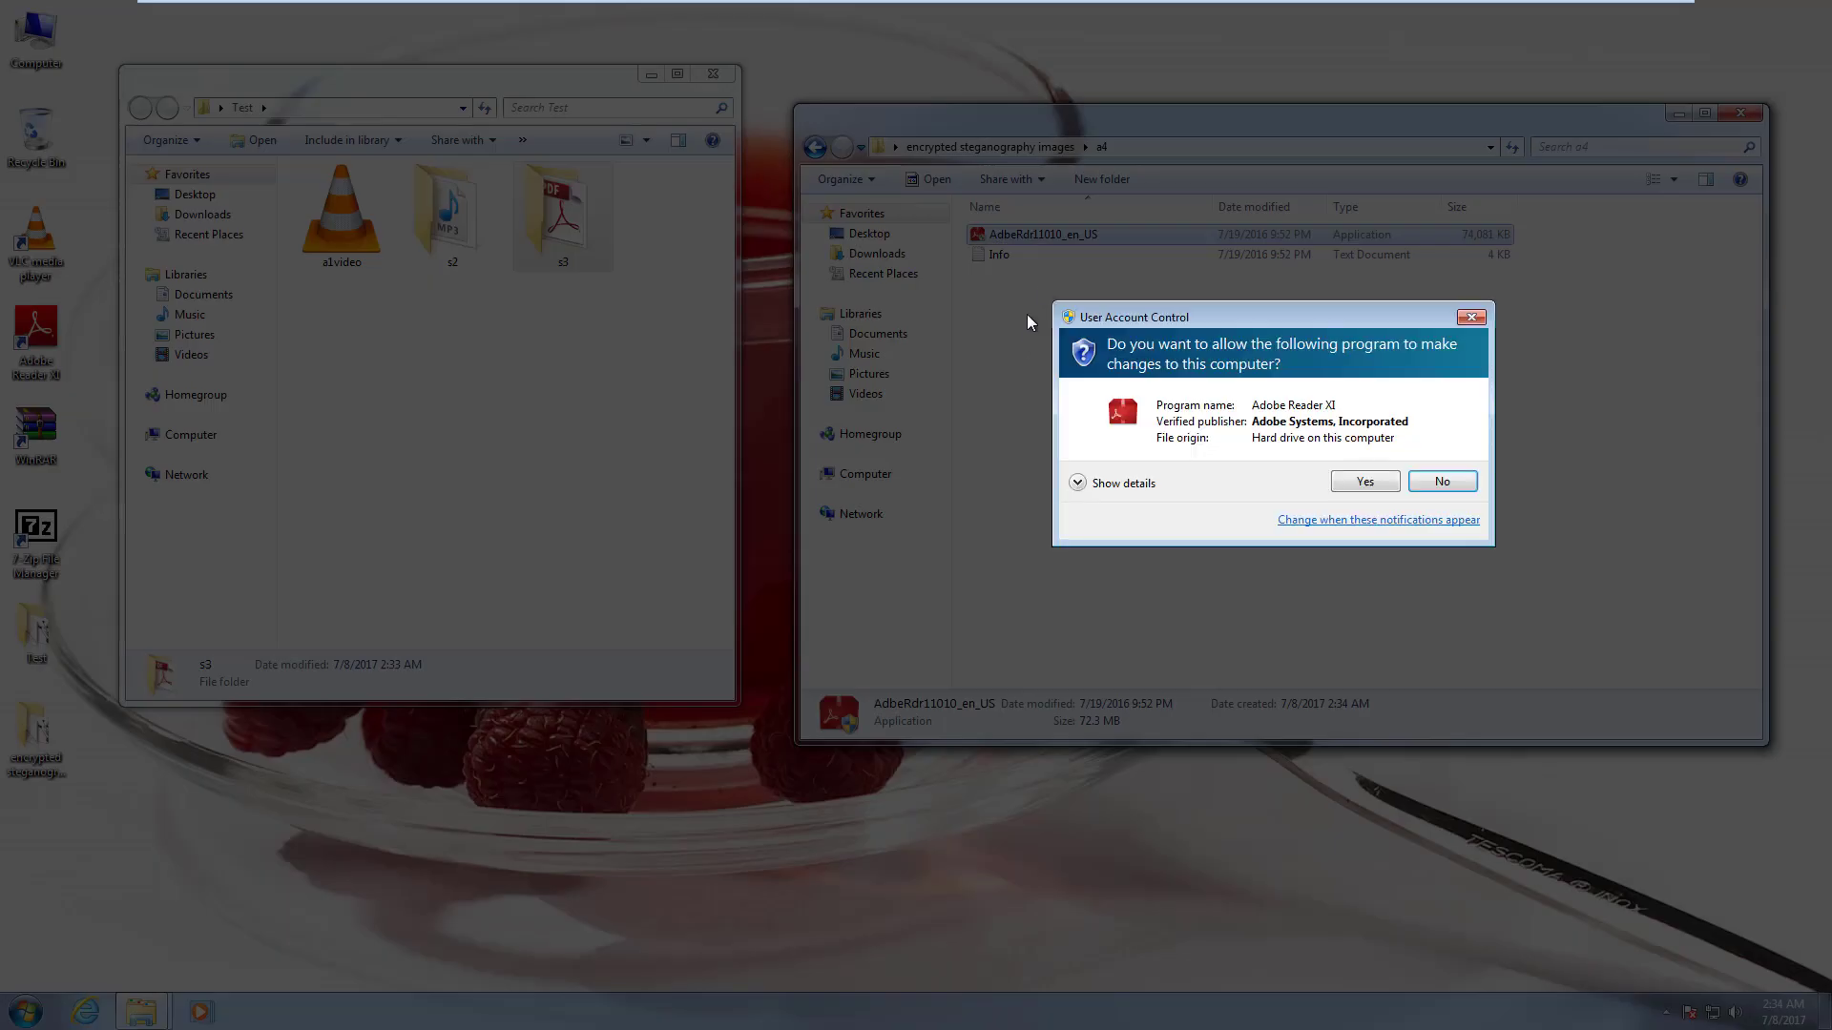
click(1440, 481)
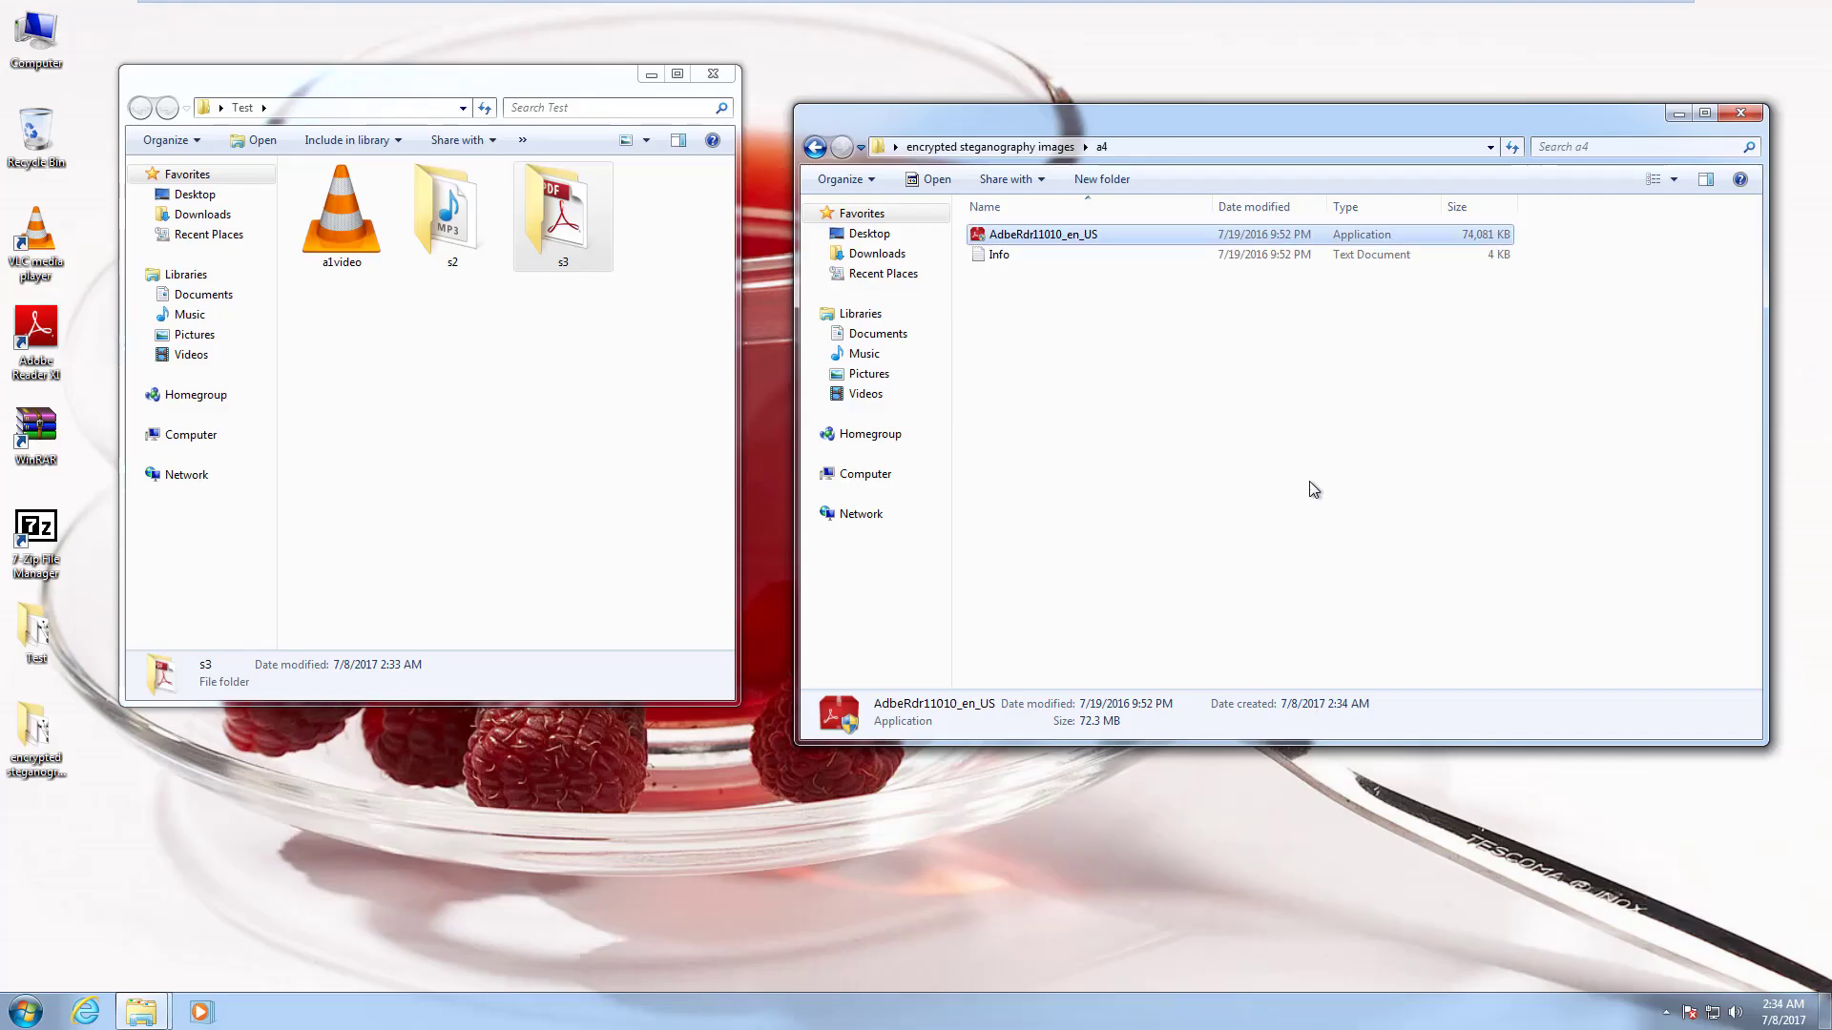
click(820, 148)
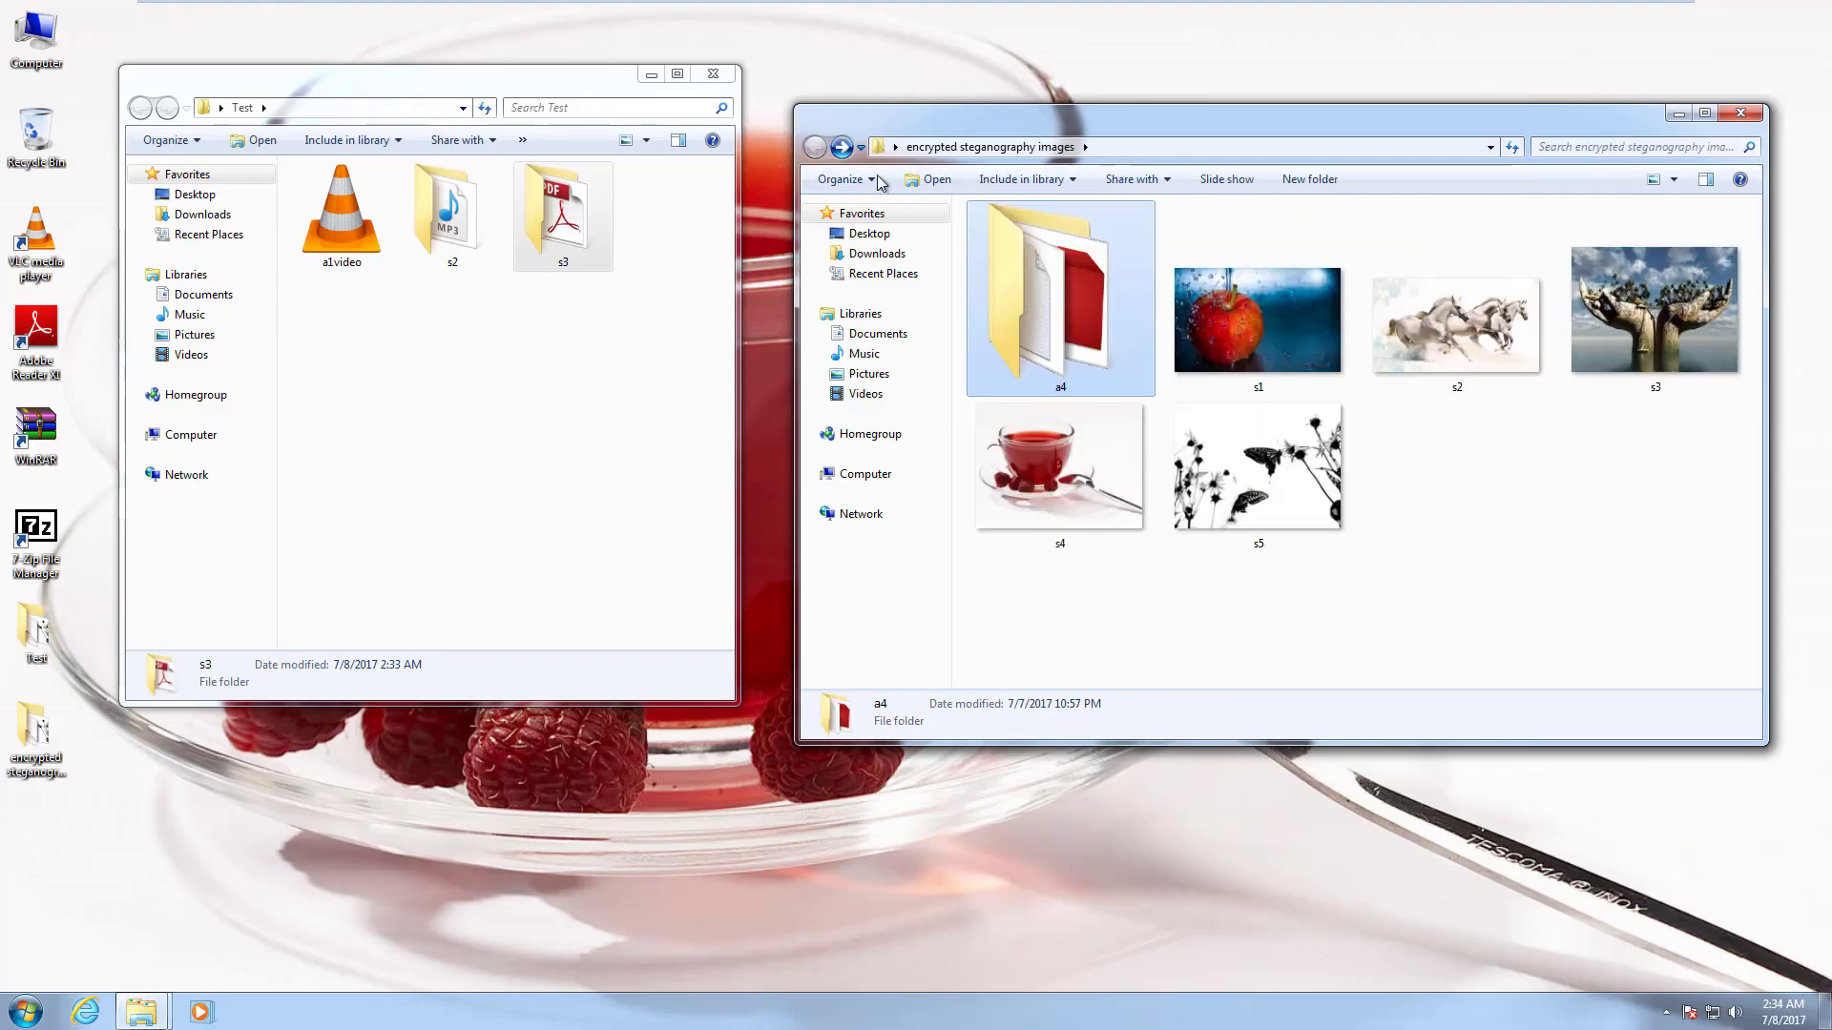
drag(1052, 297, 375, 431)
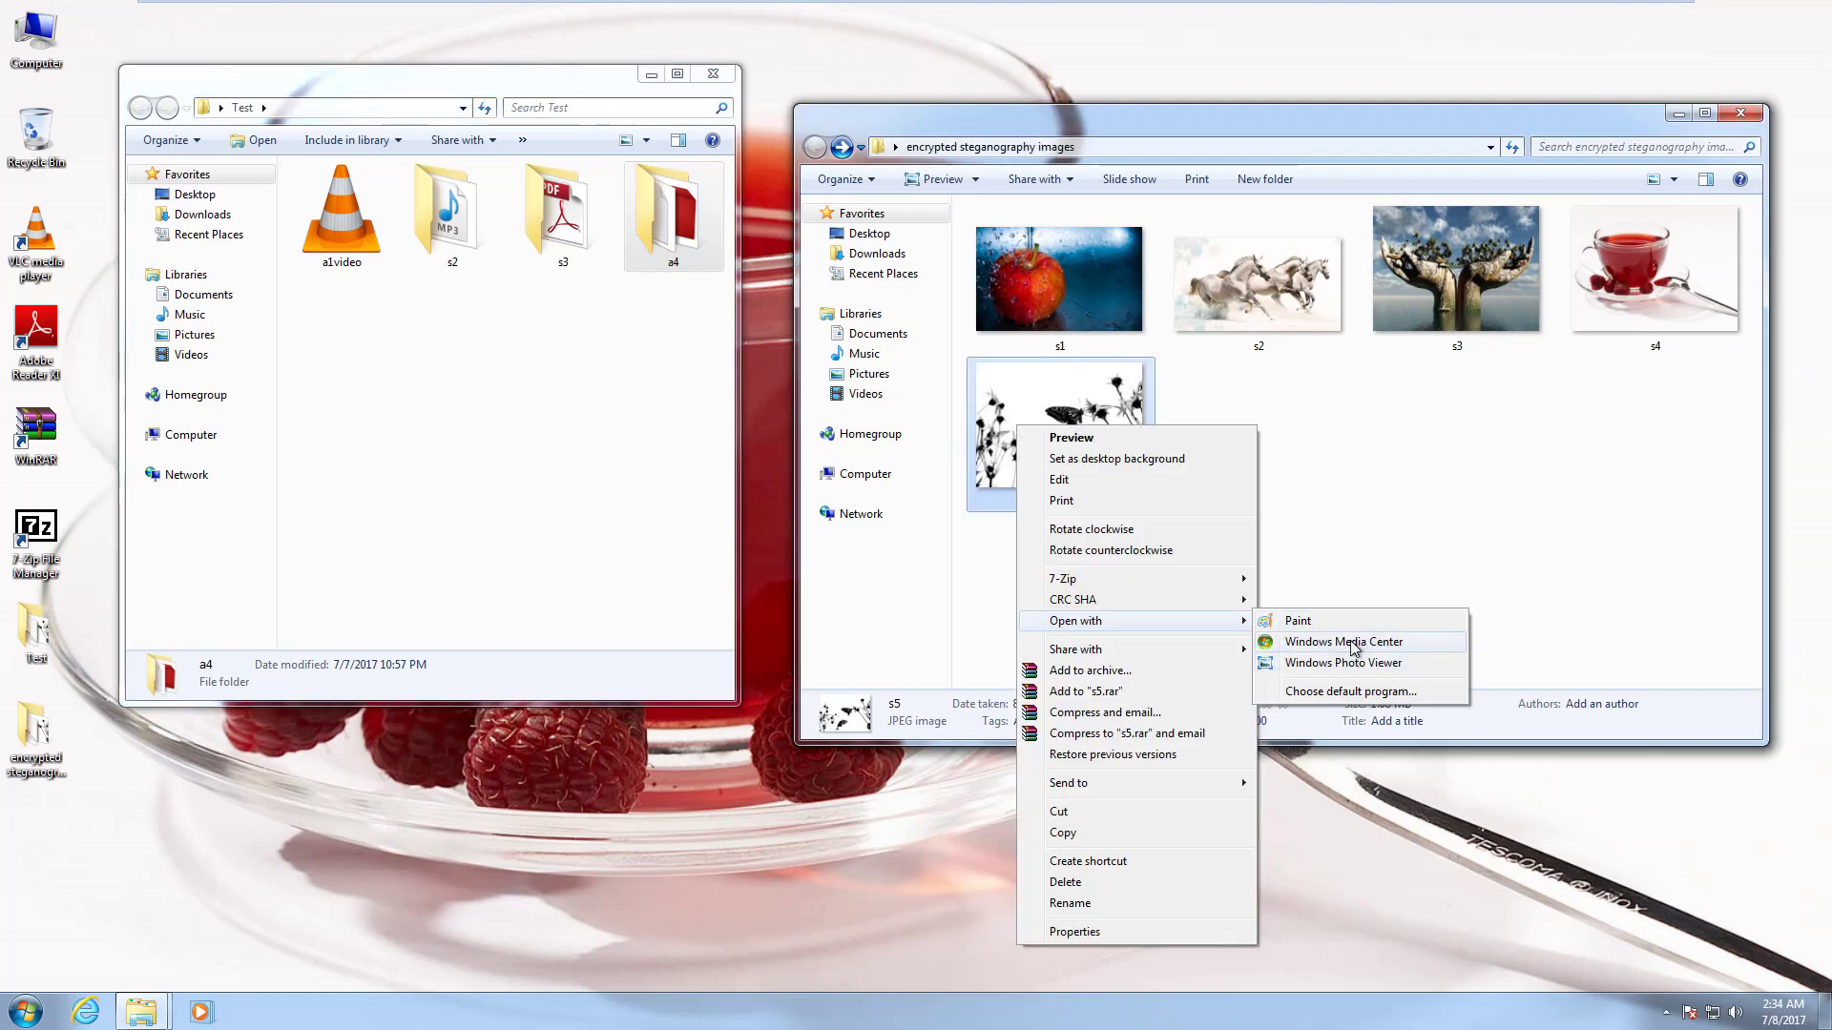
Step: In Open With for s5, try WinRAR from the other programs without making it the default
click(1364, 697)
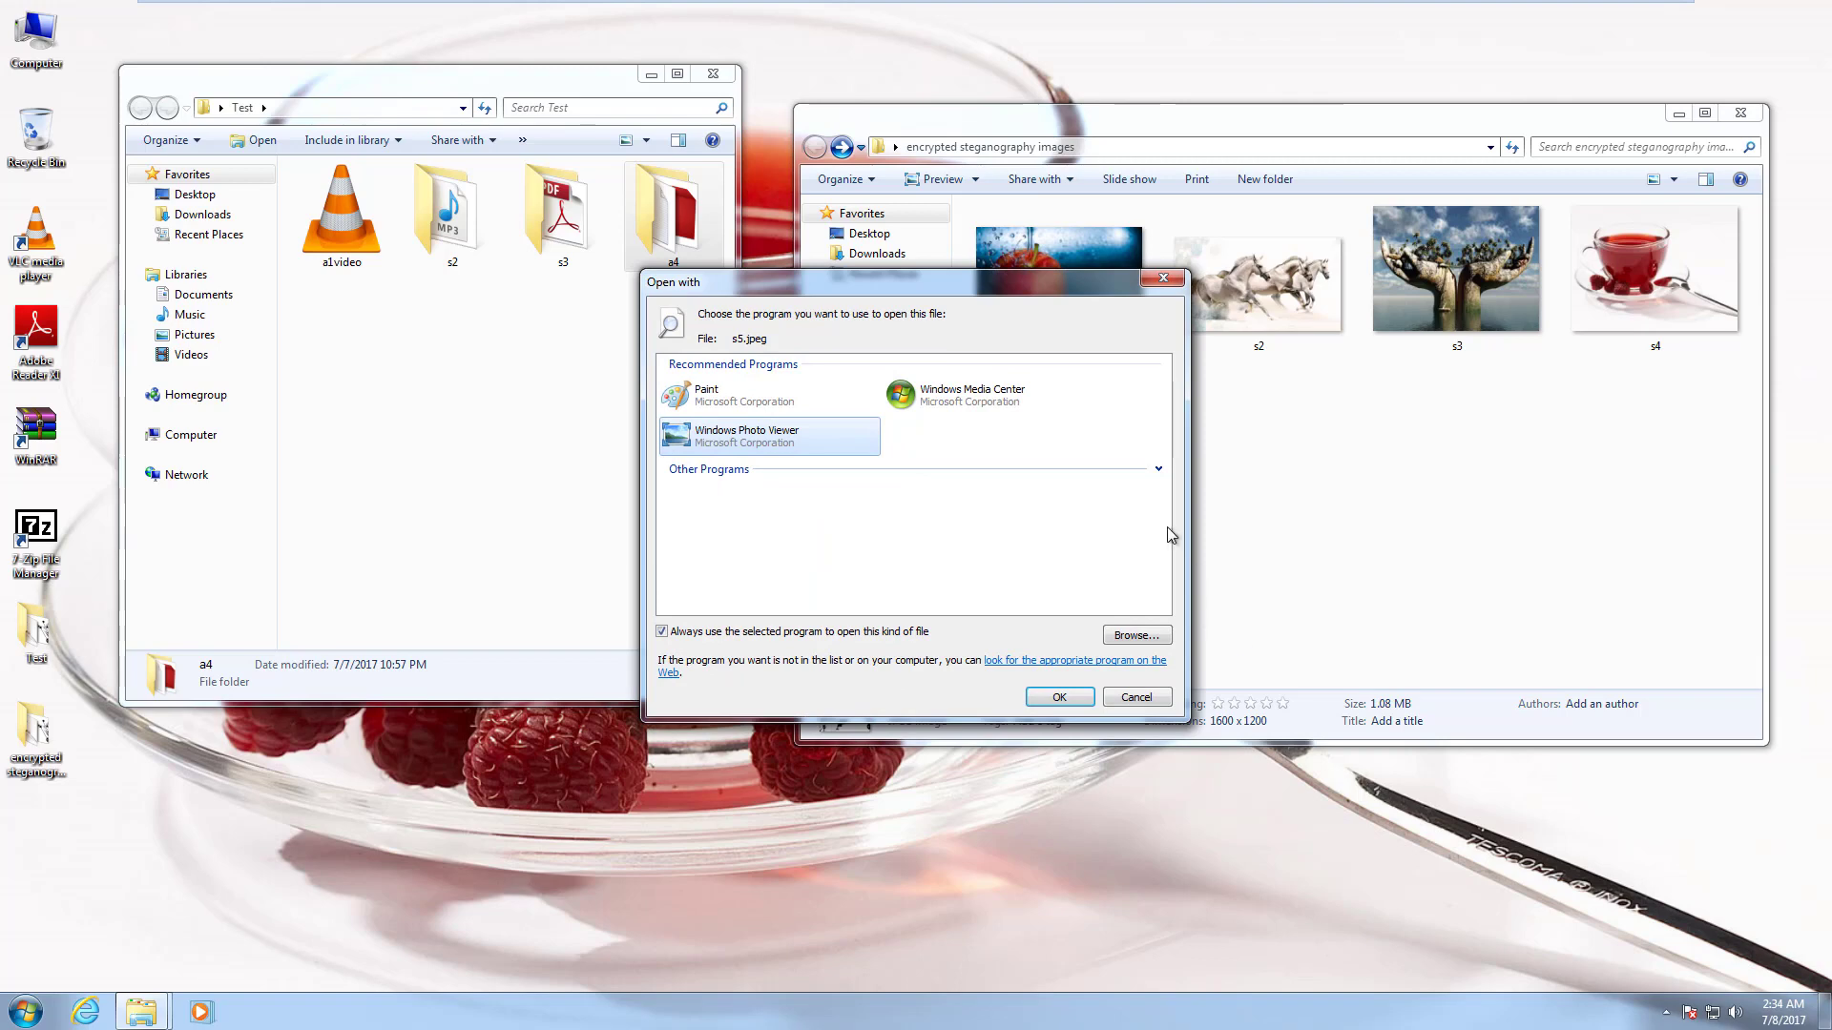
click(1158, 470)
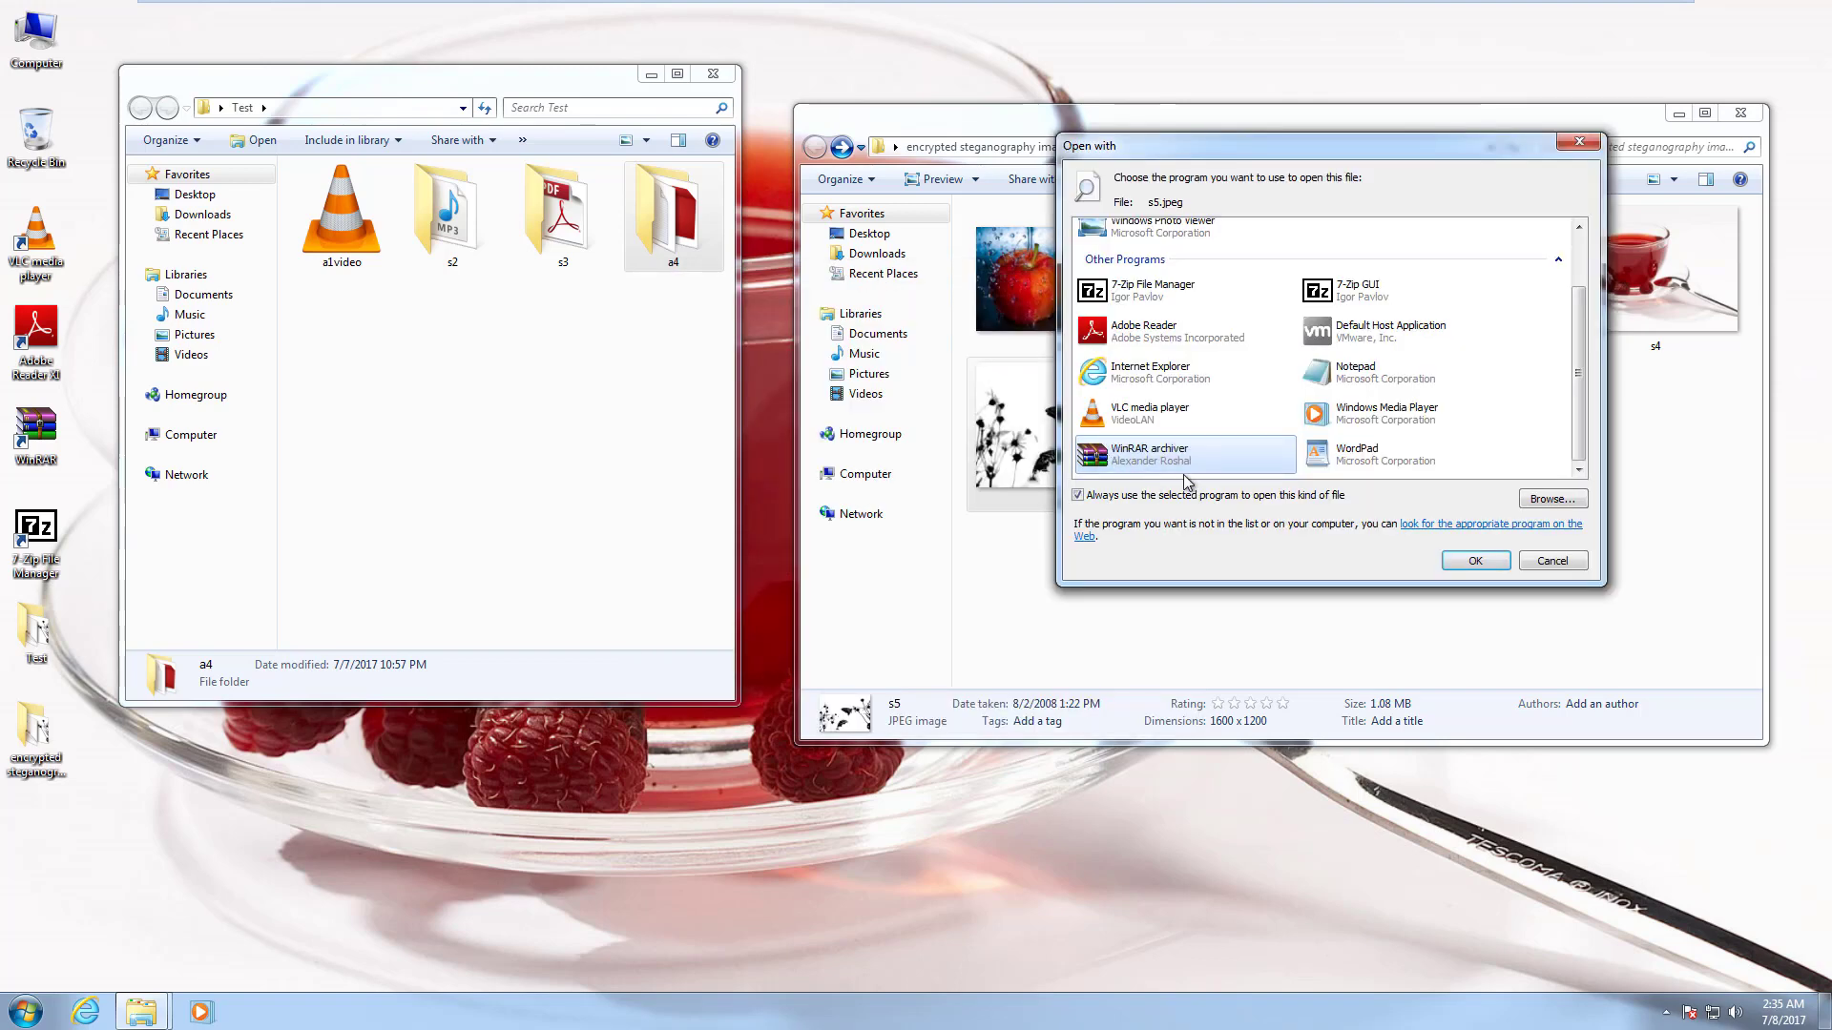
click(1110, 459)
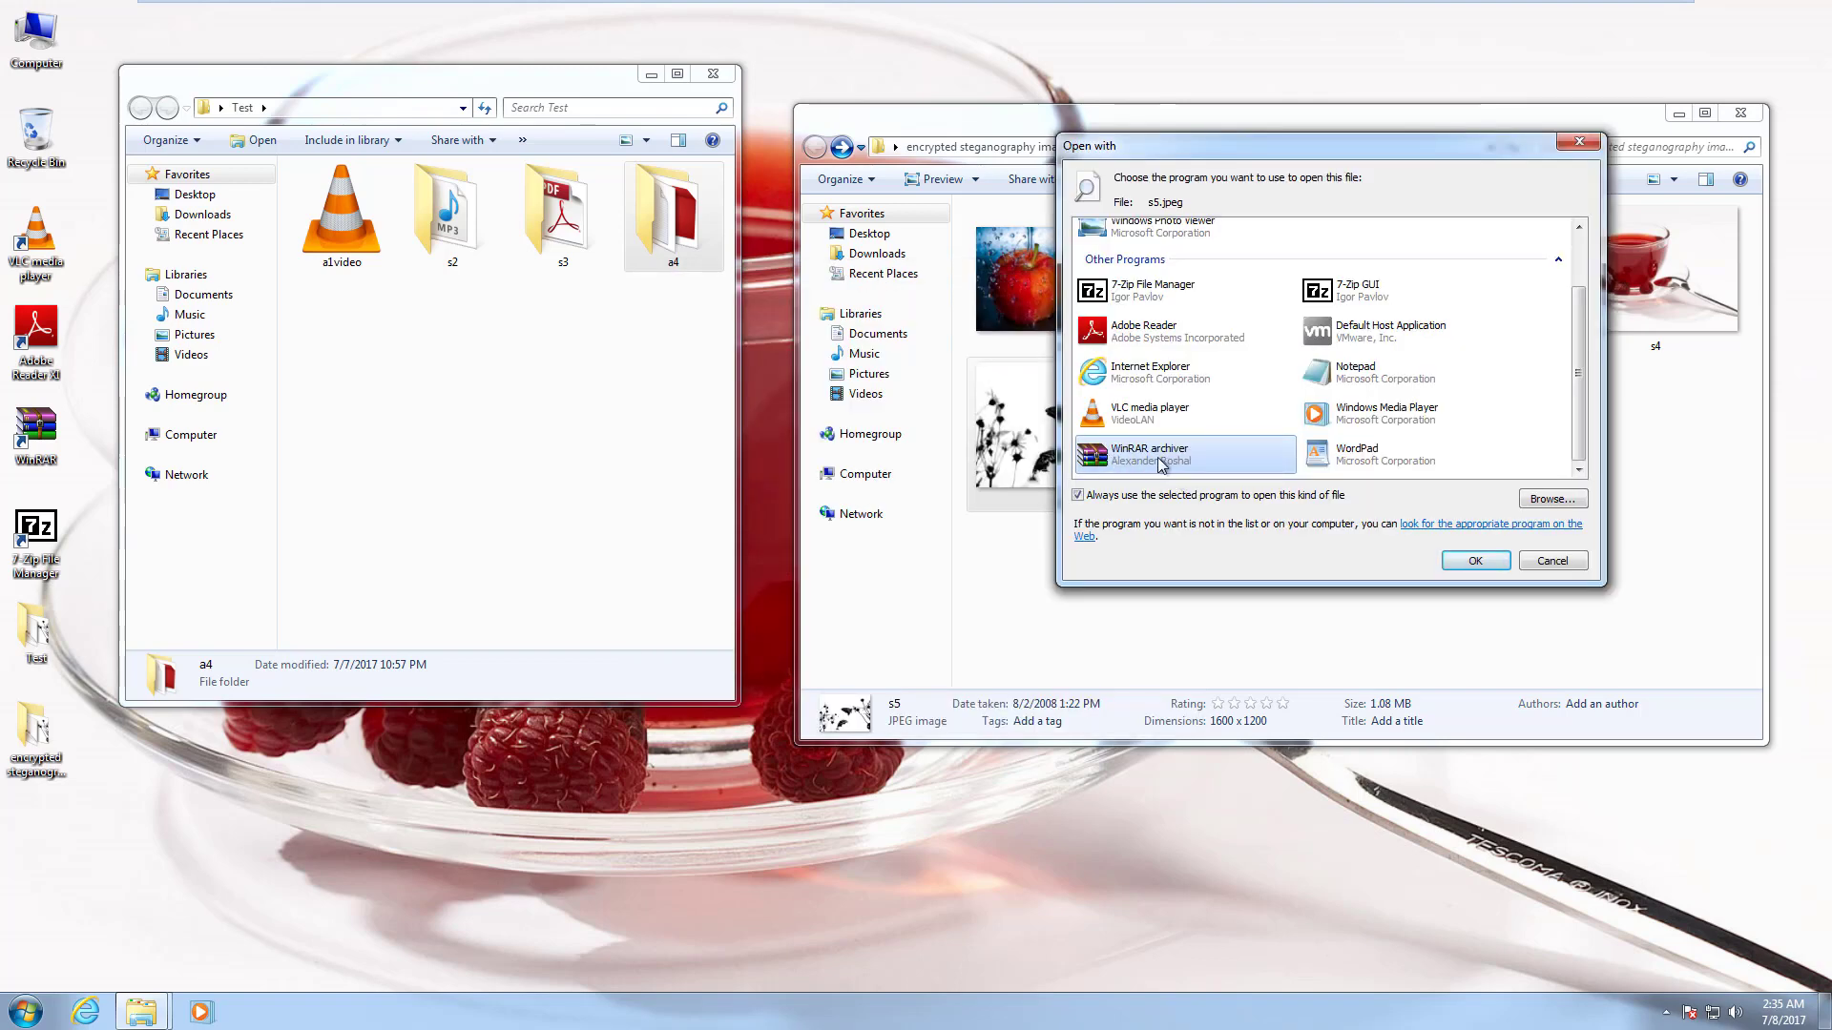
click(1474, 561)
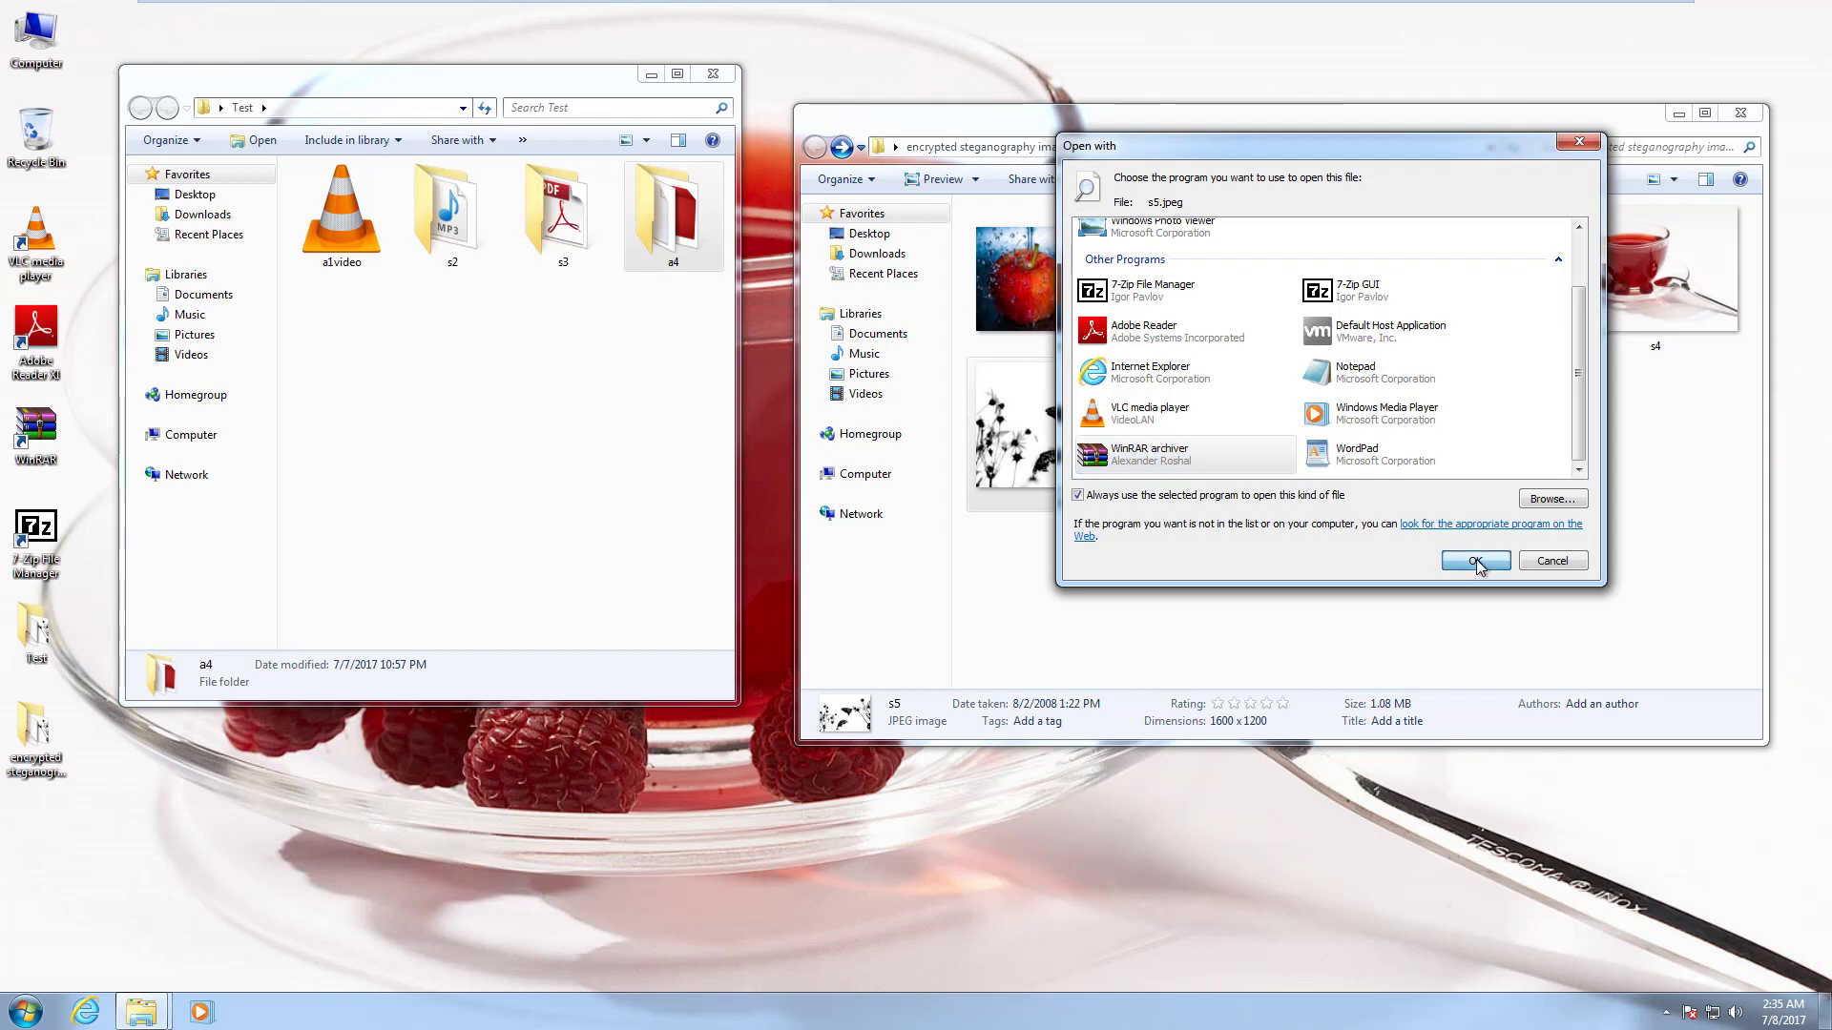
click(1080, 495)
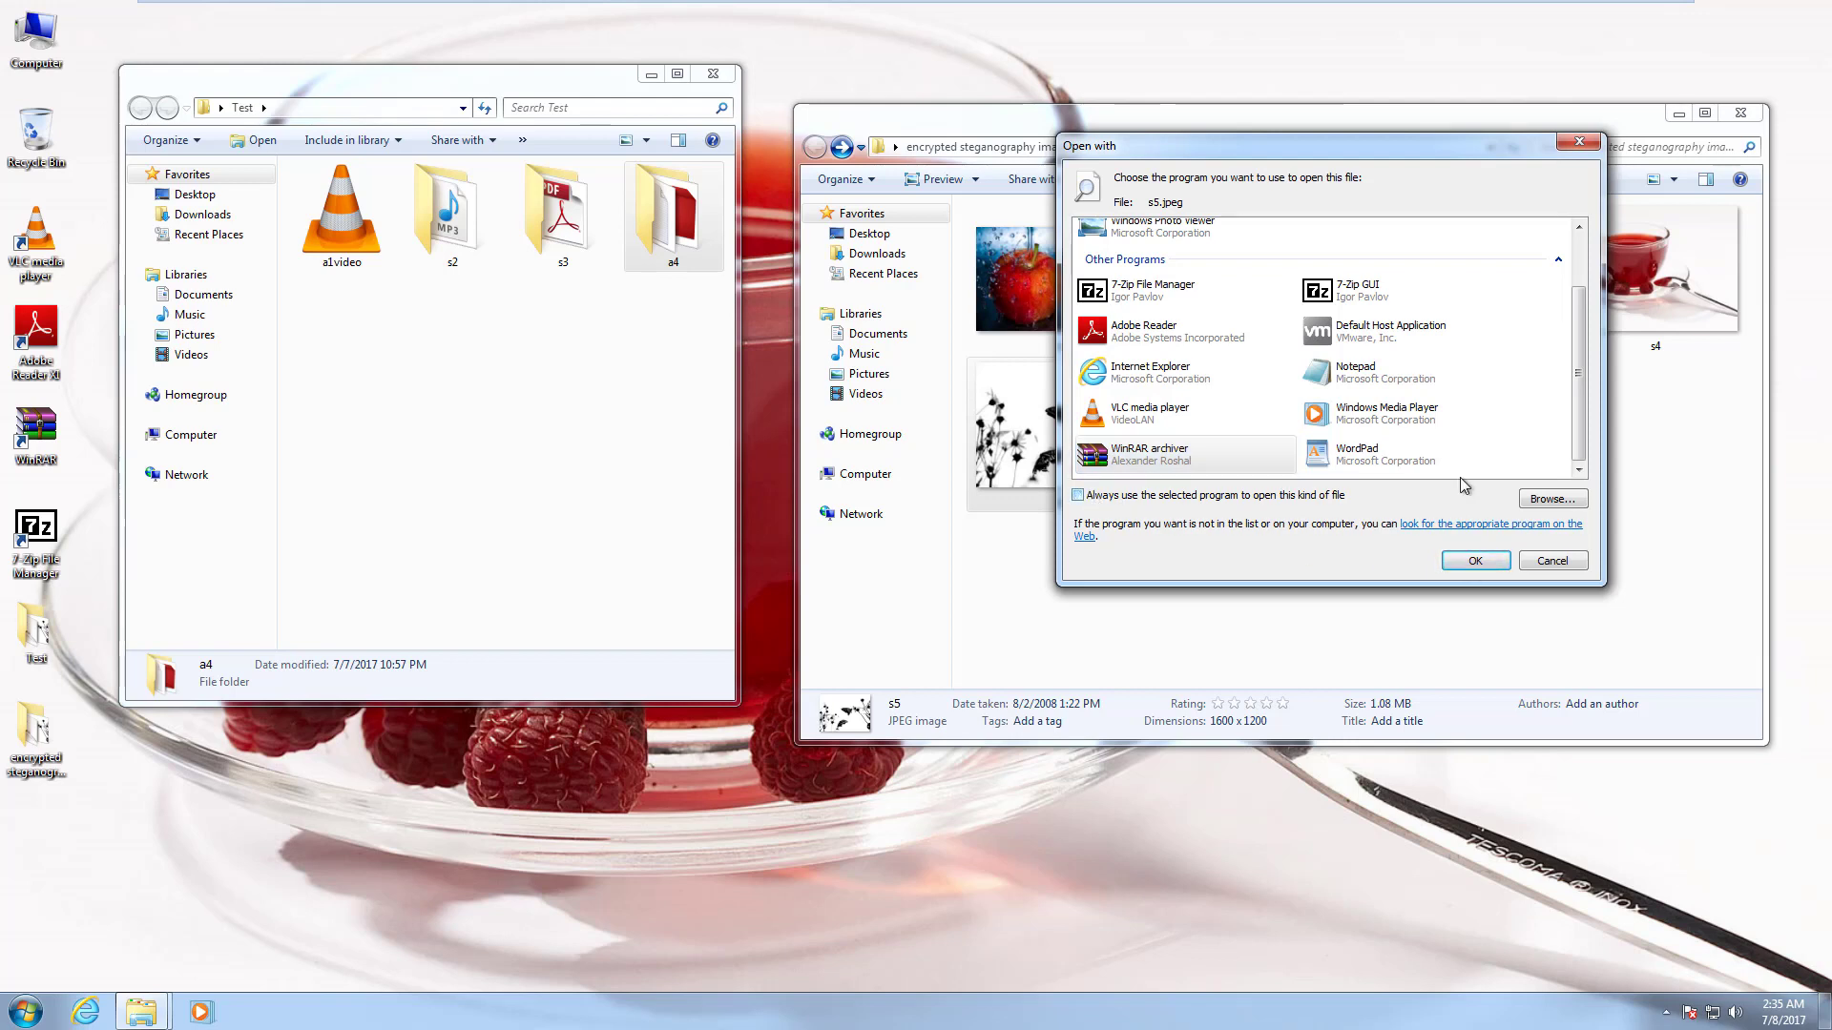
Step: Browse to C:\Program Files\7-Zip\7zFM, set it to always open s5.jpeg, and open it
click(1549, 499)
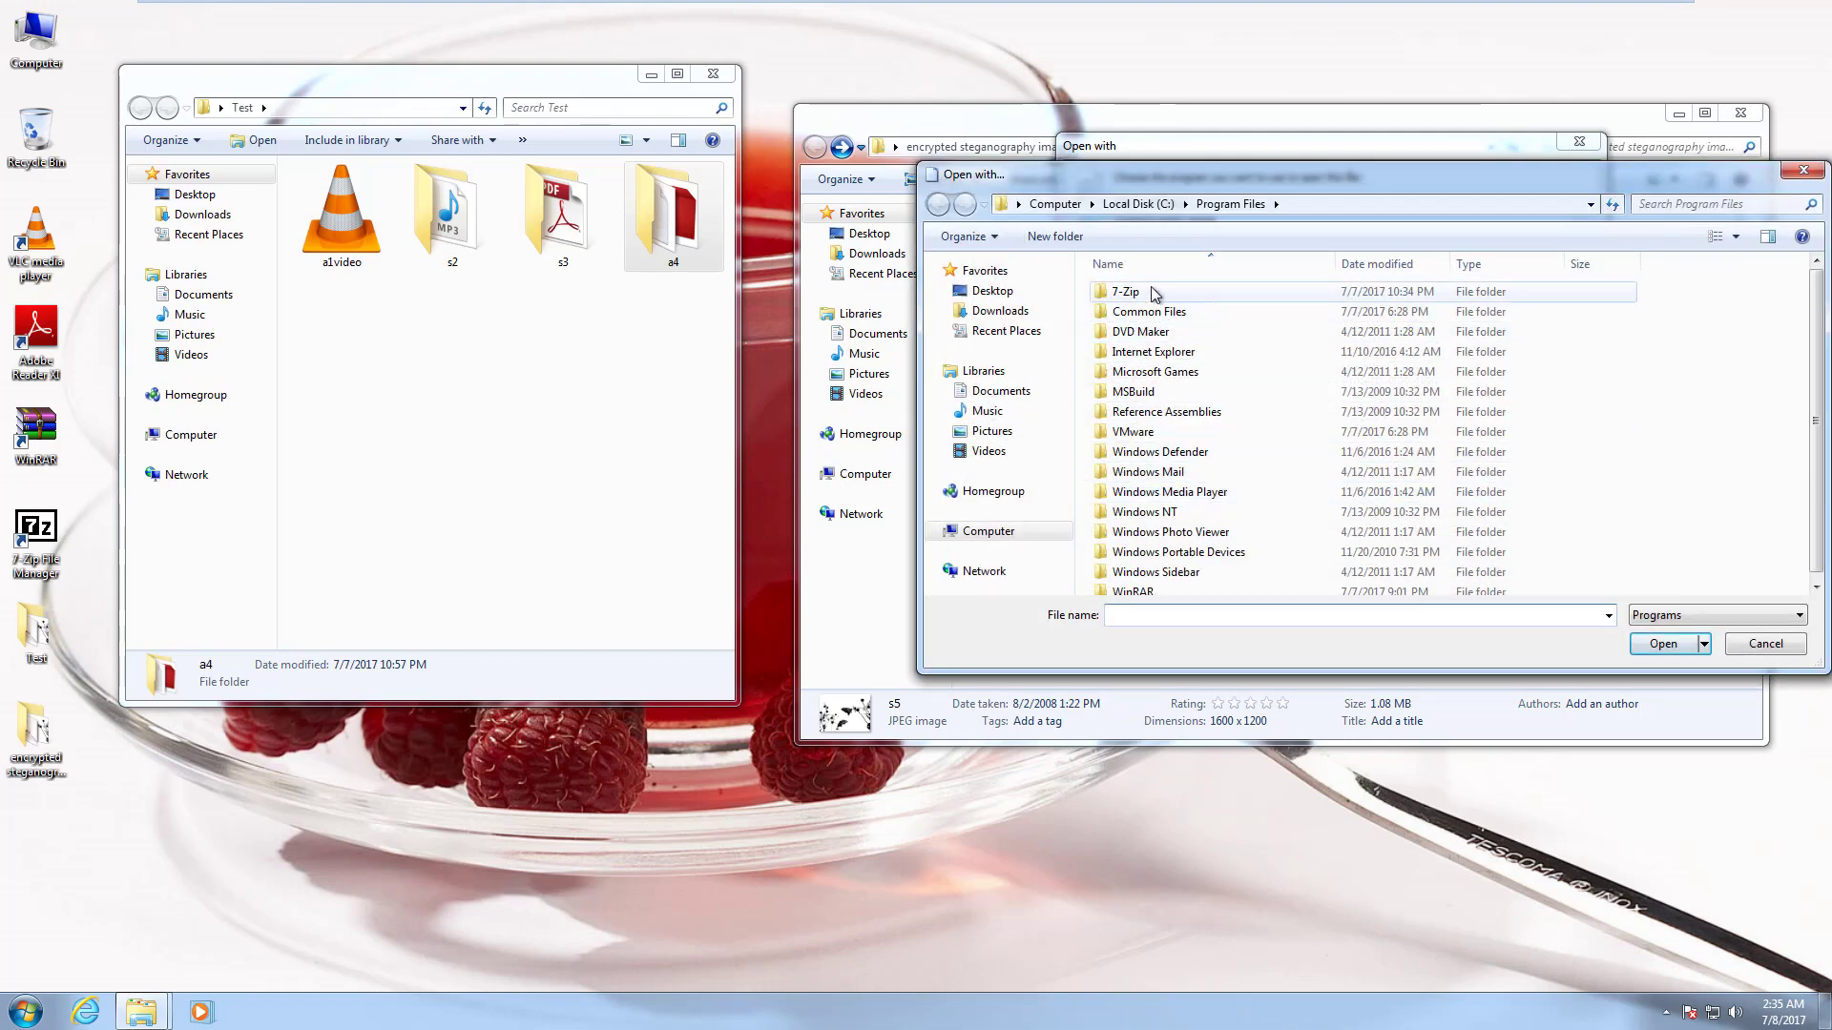
double_click(1153, 293)
click(1139, 333)
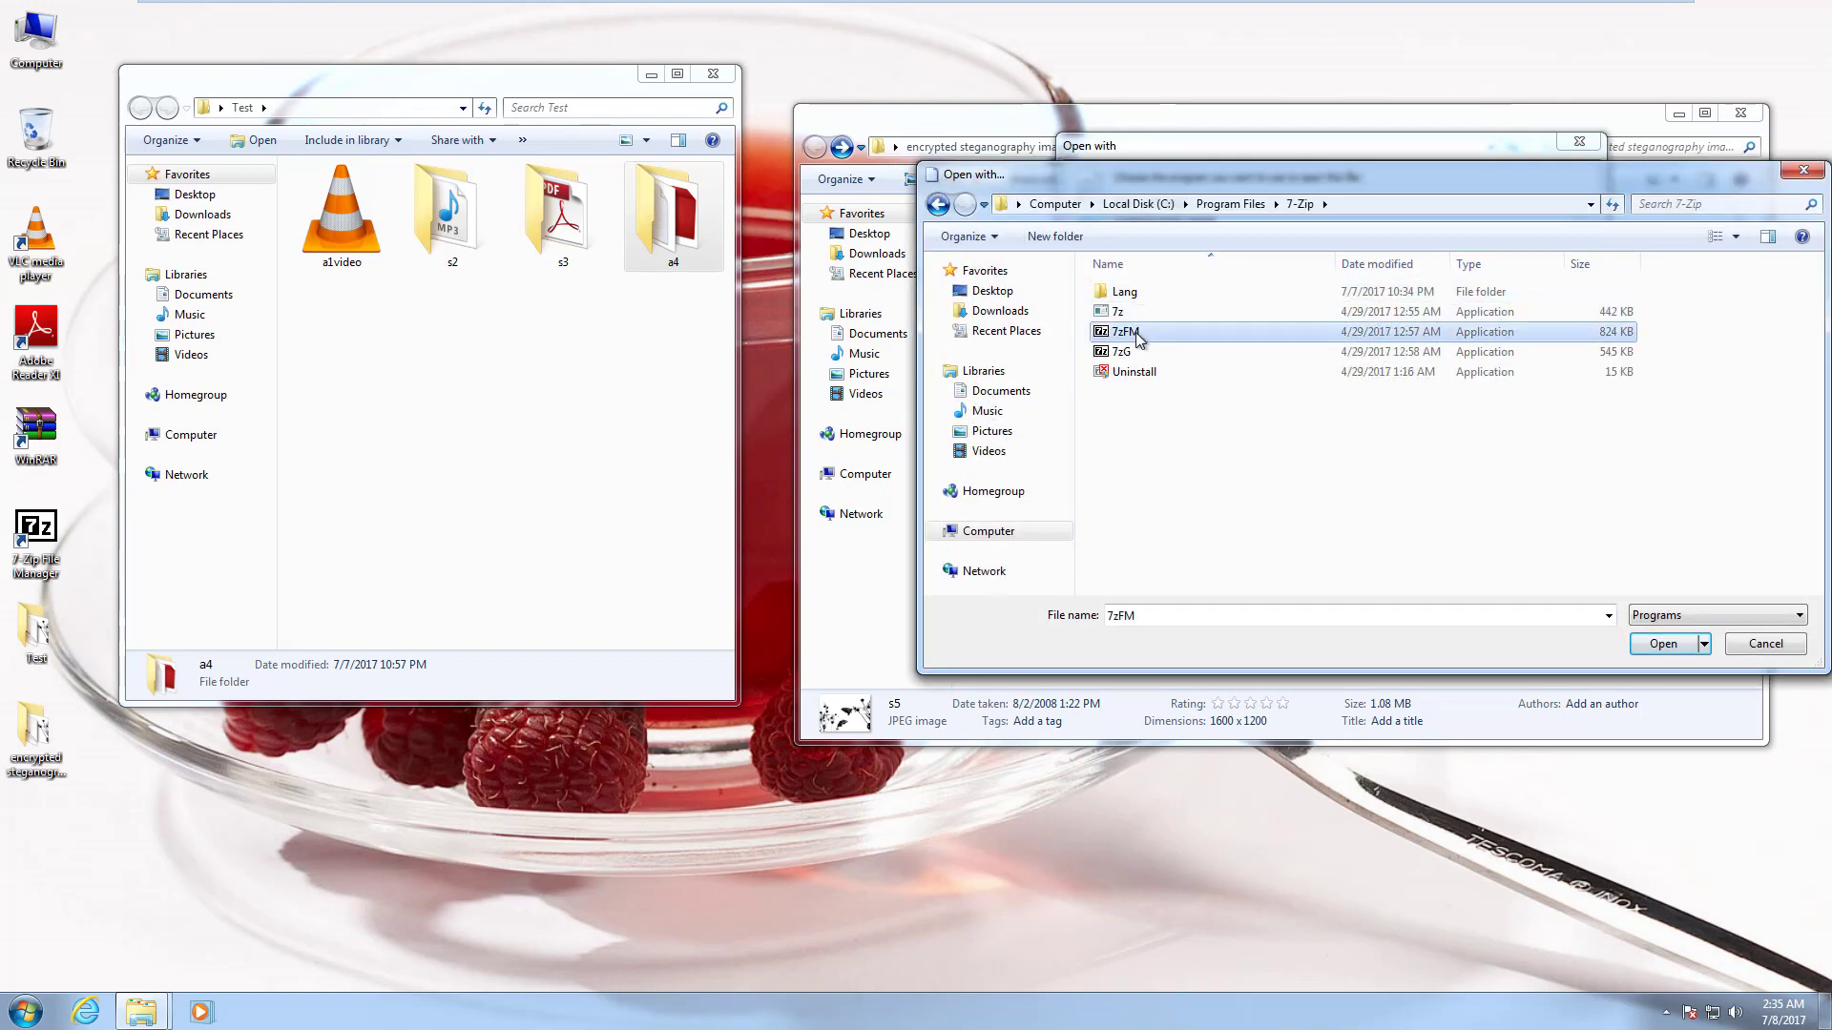
click(1663, 644)
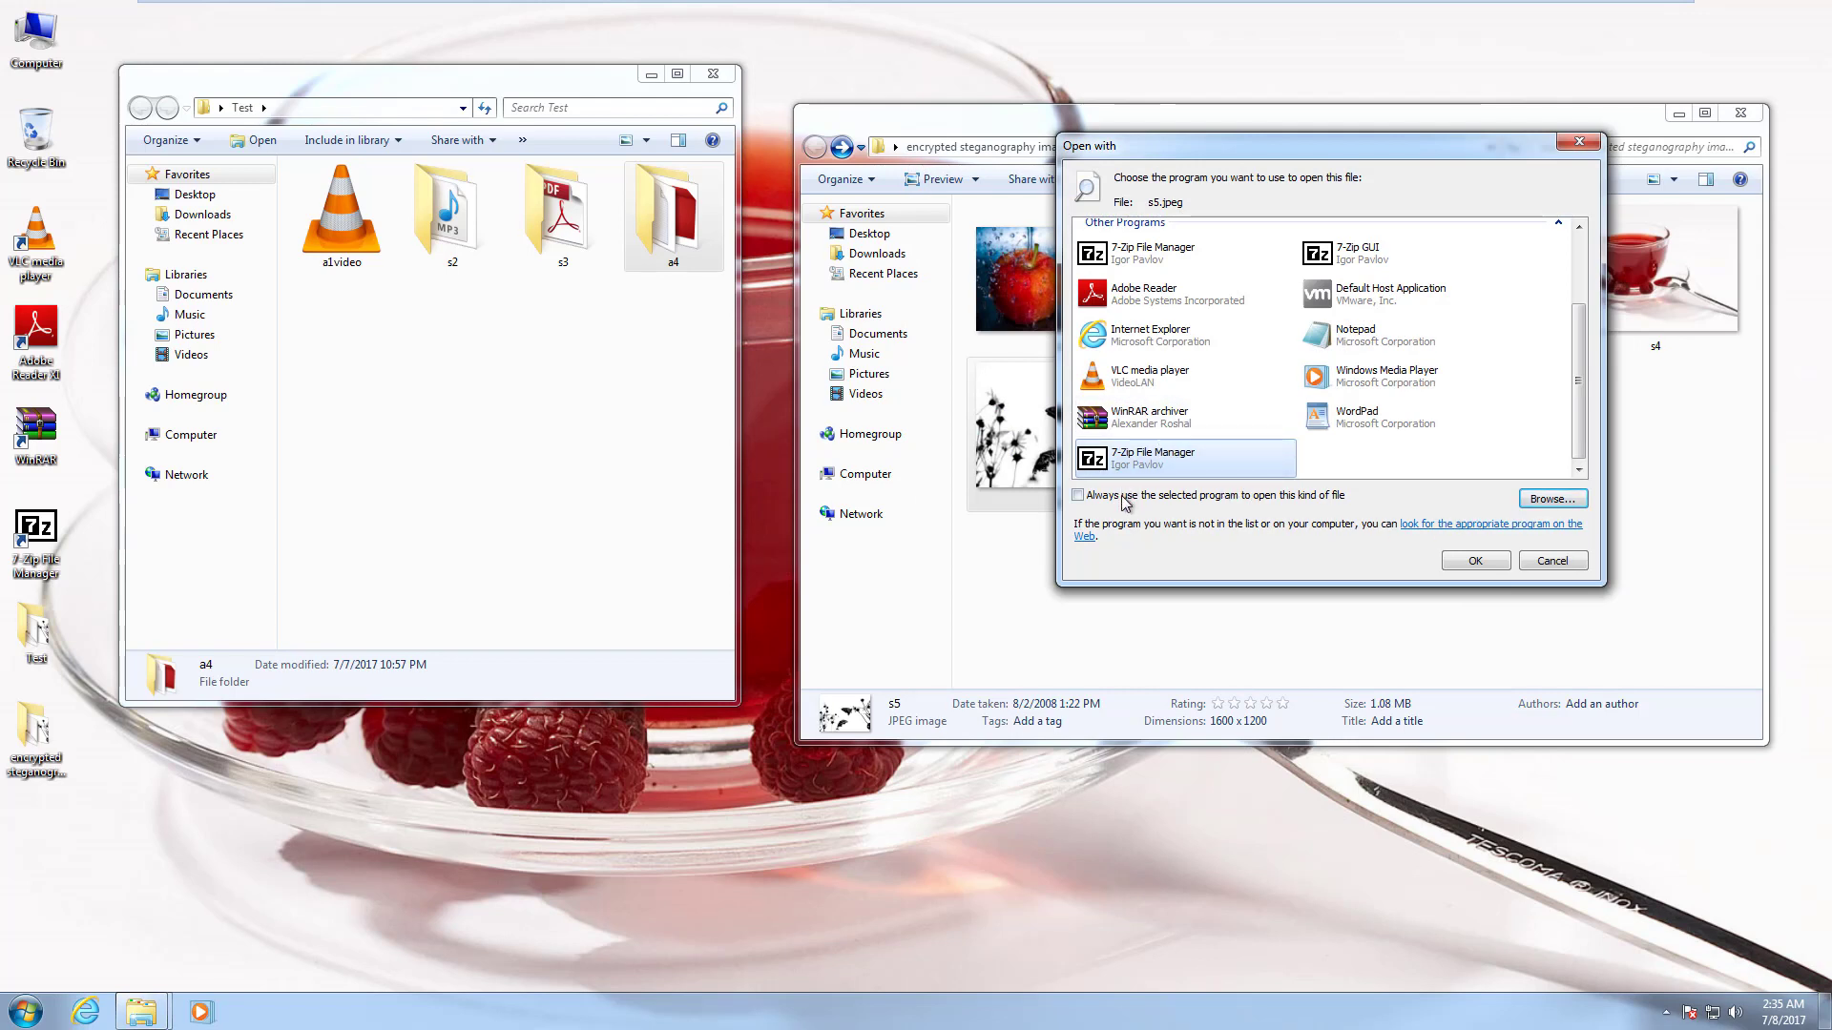
click(1078, 496)
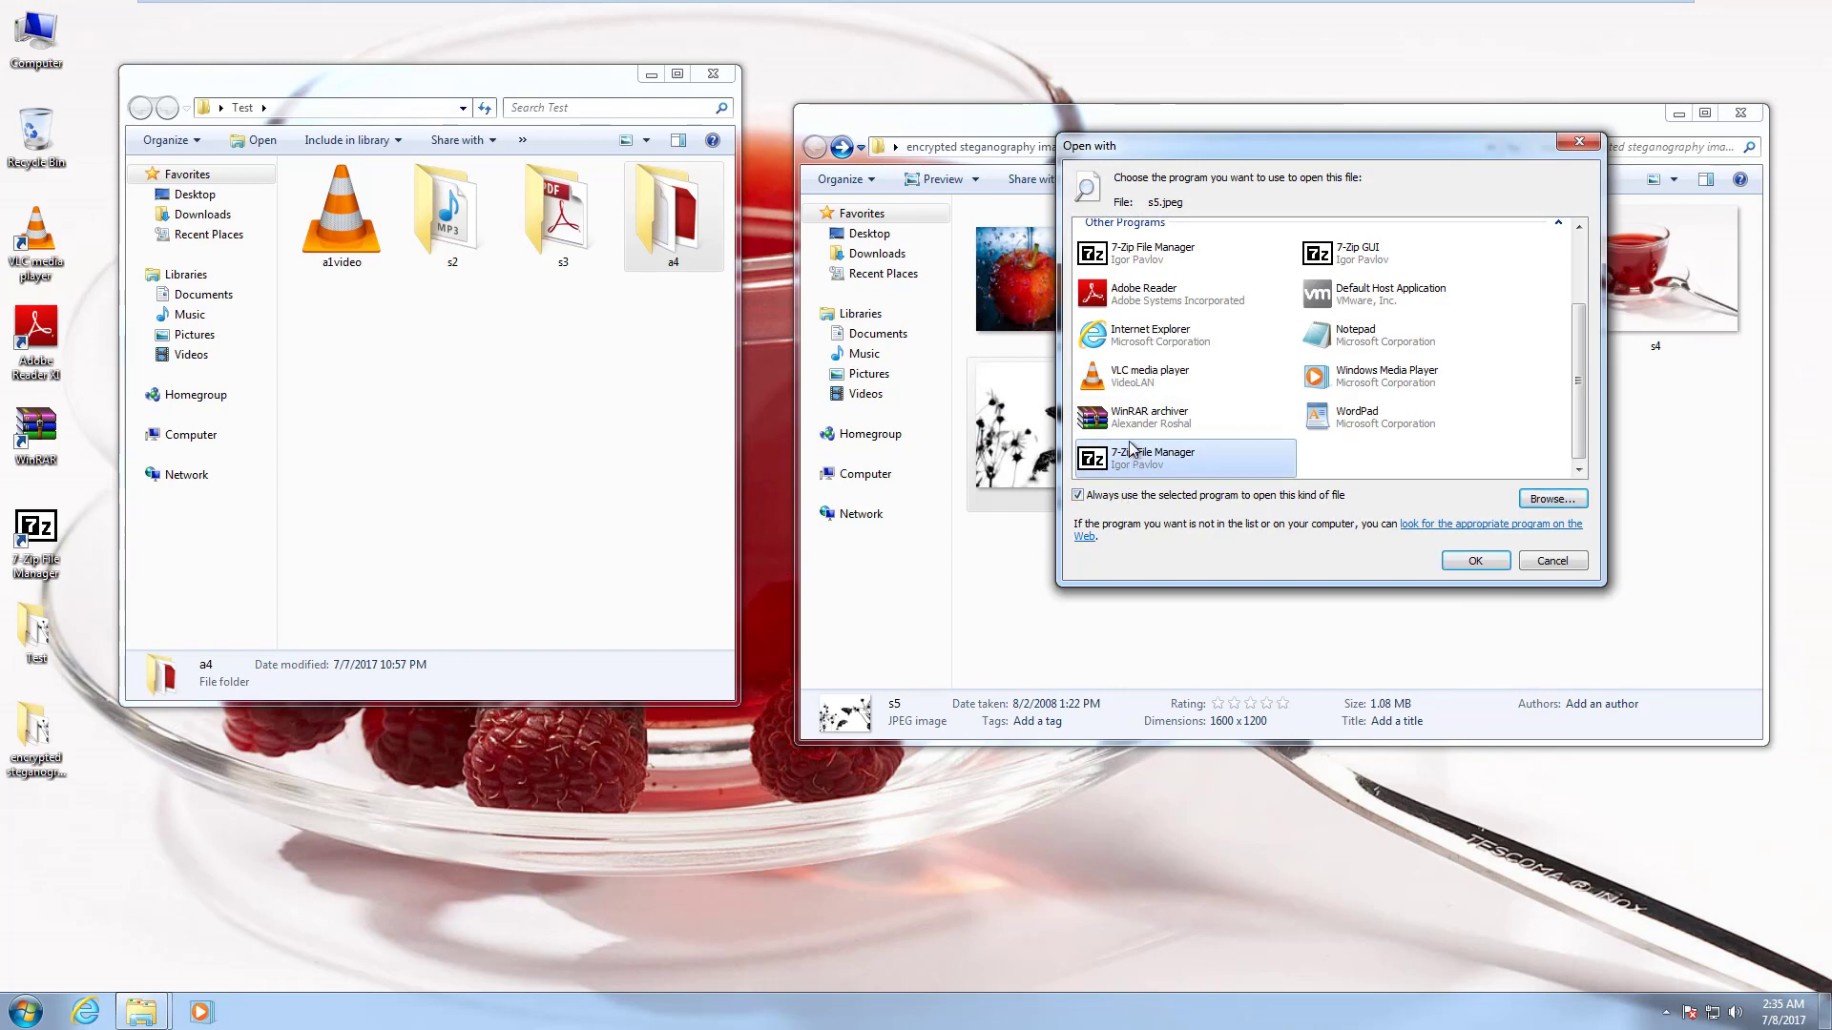
click(1479, 561)
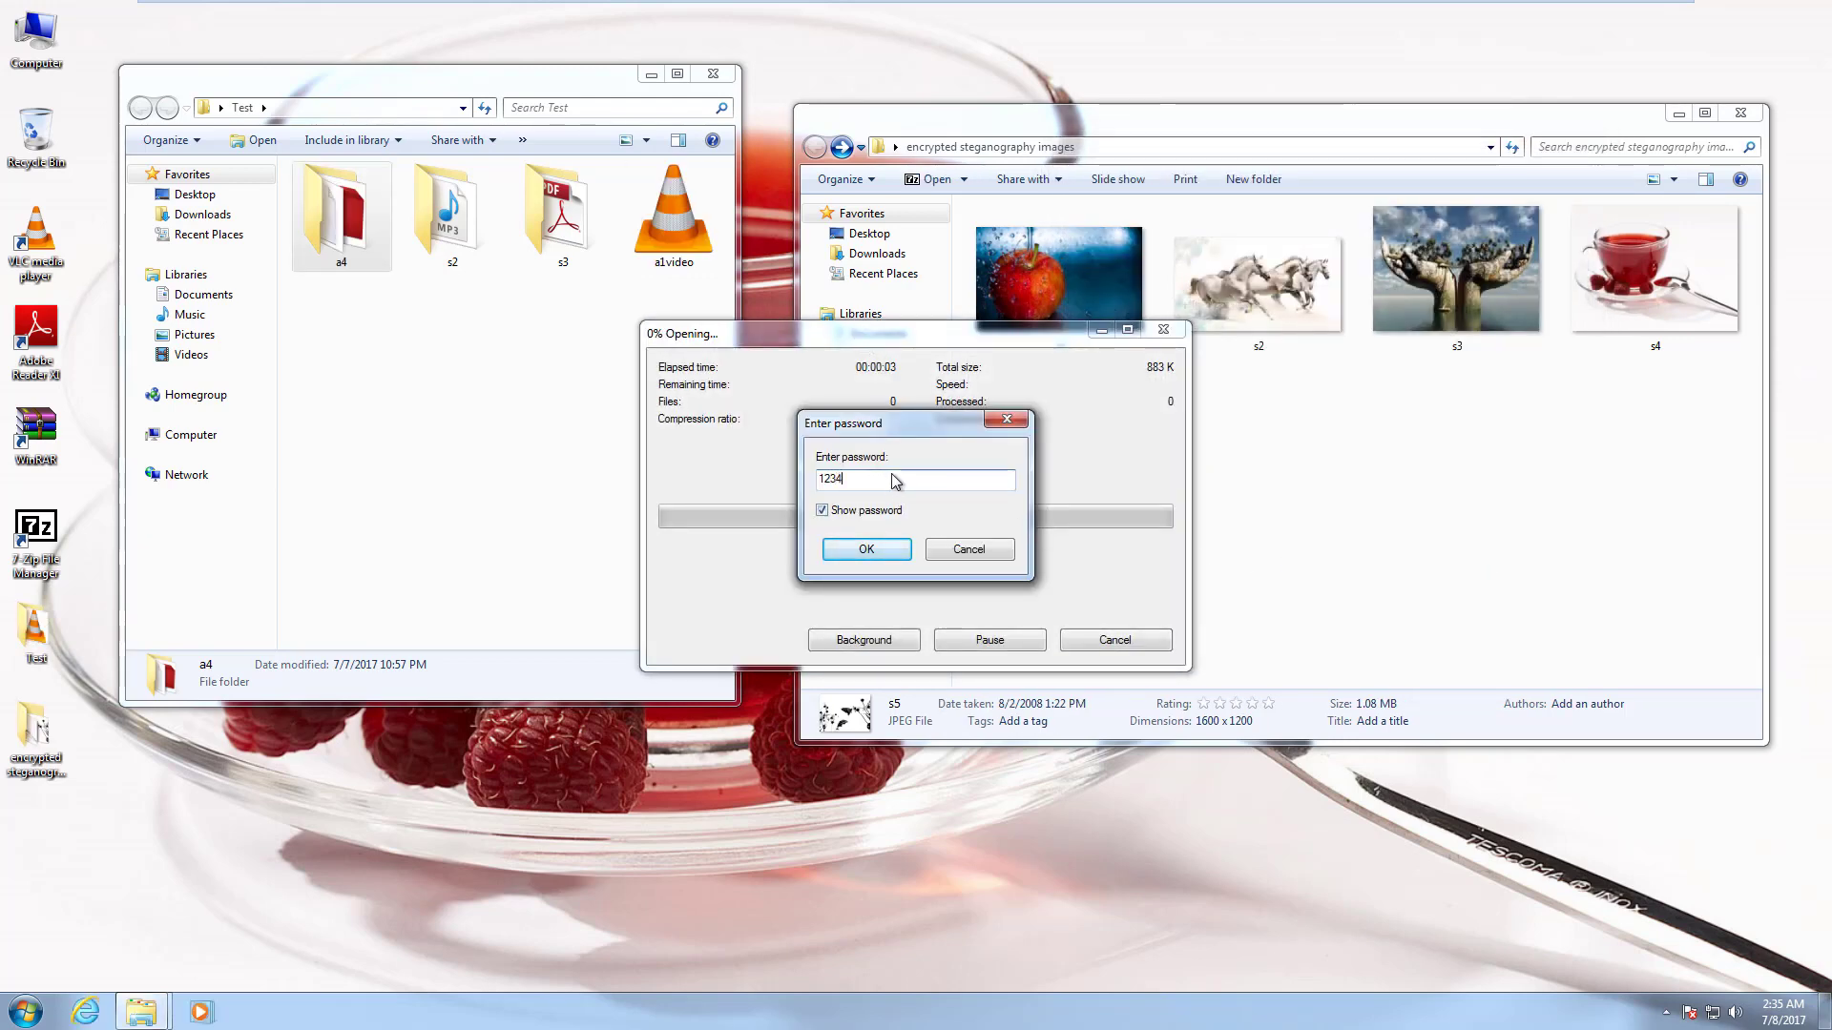
Step: Unlock s5 with its password and inspect the abcd folder inside the archive
click(873, 553)
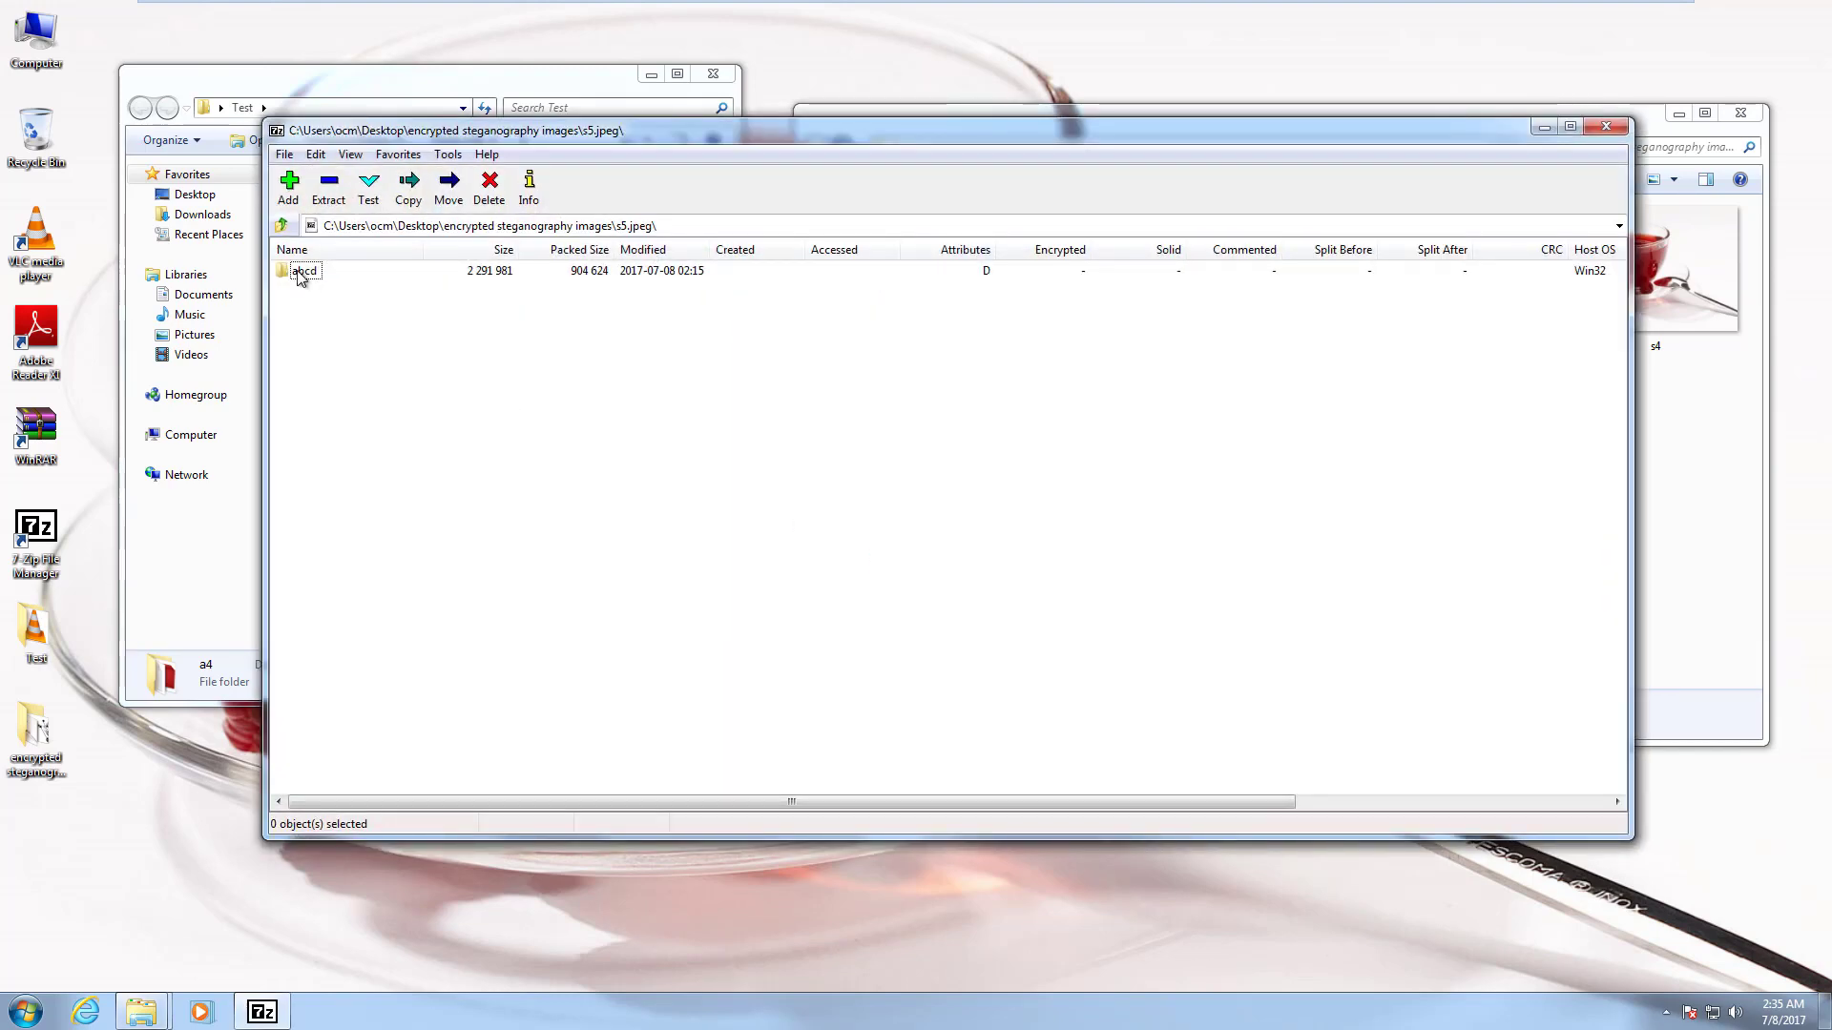
double_click(302, 272)
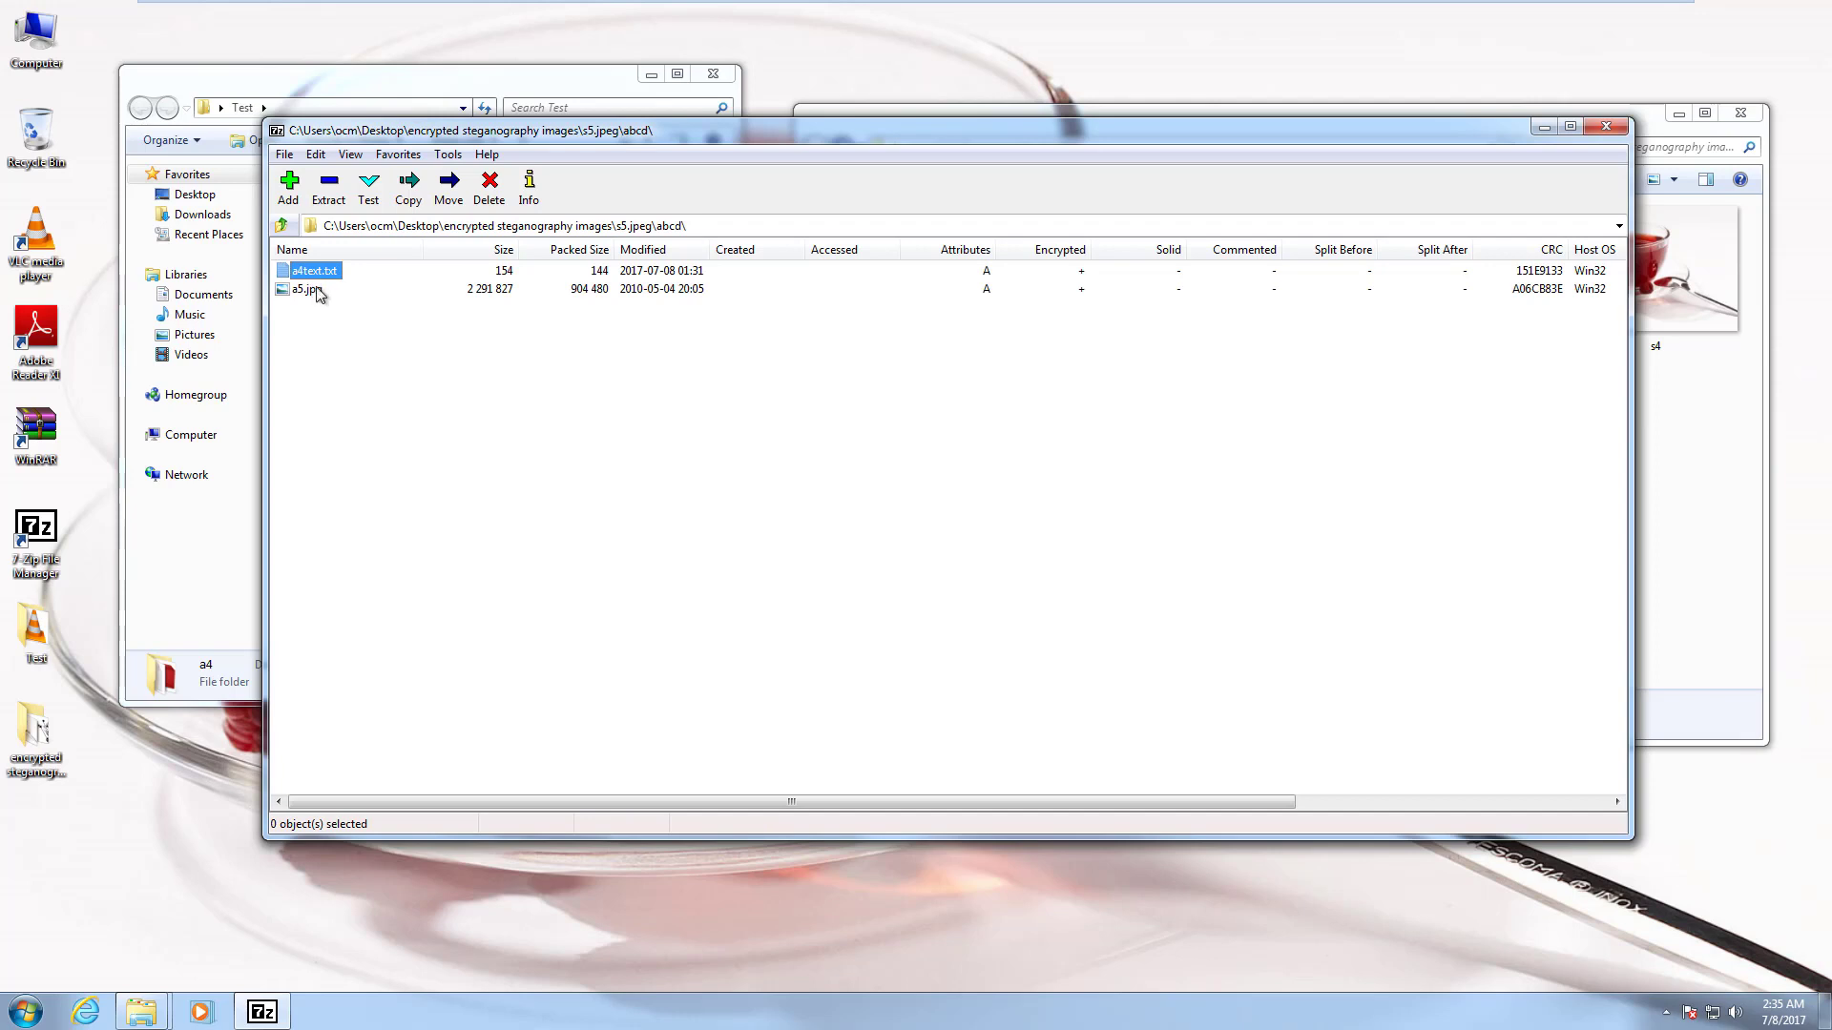
click(283, 227)
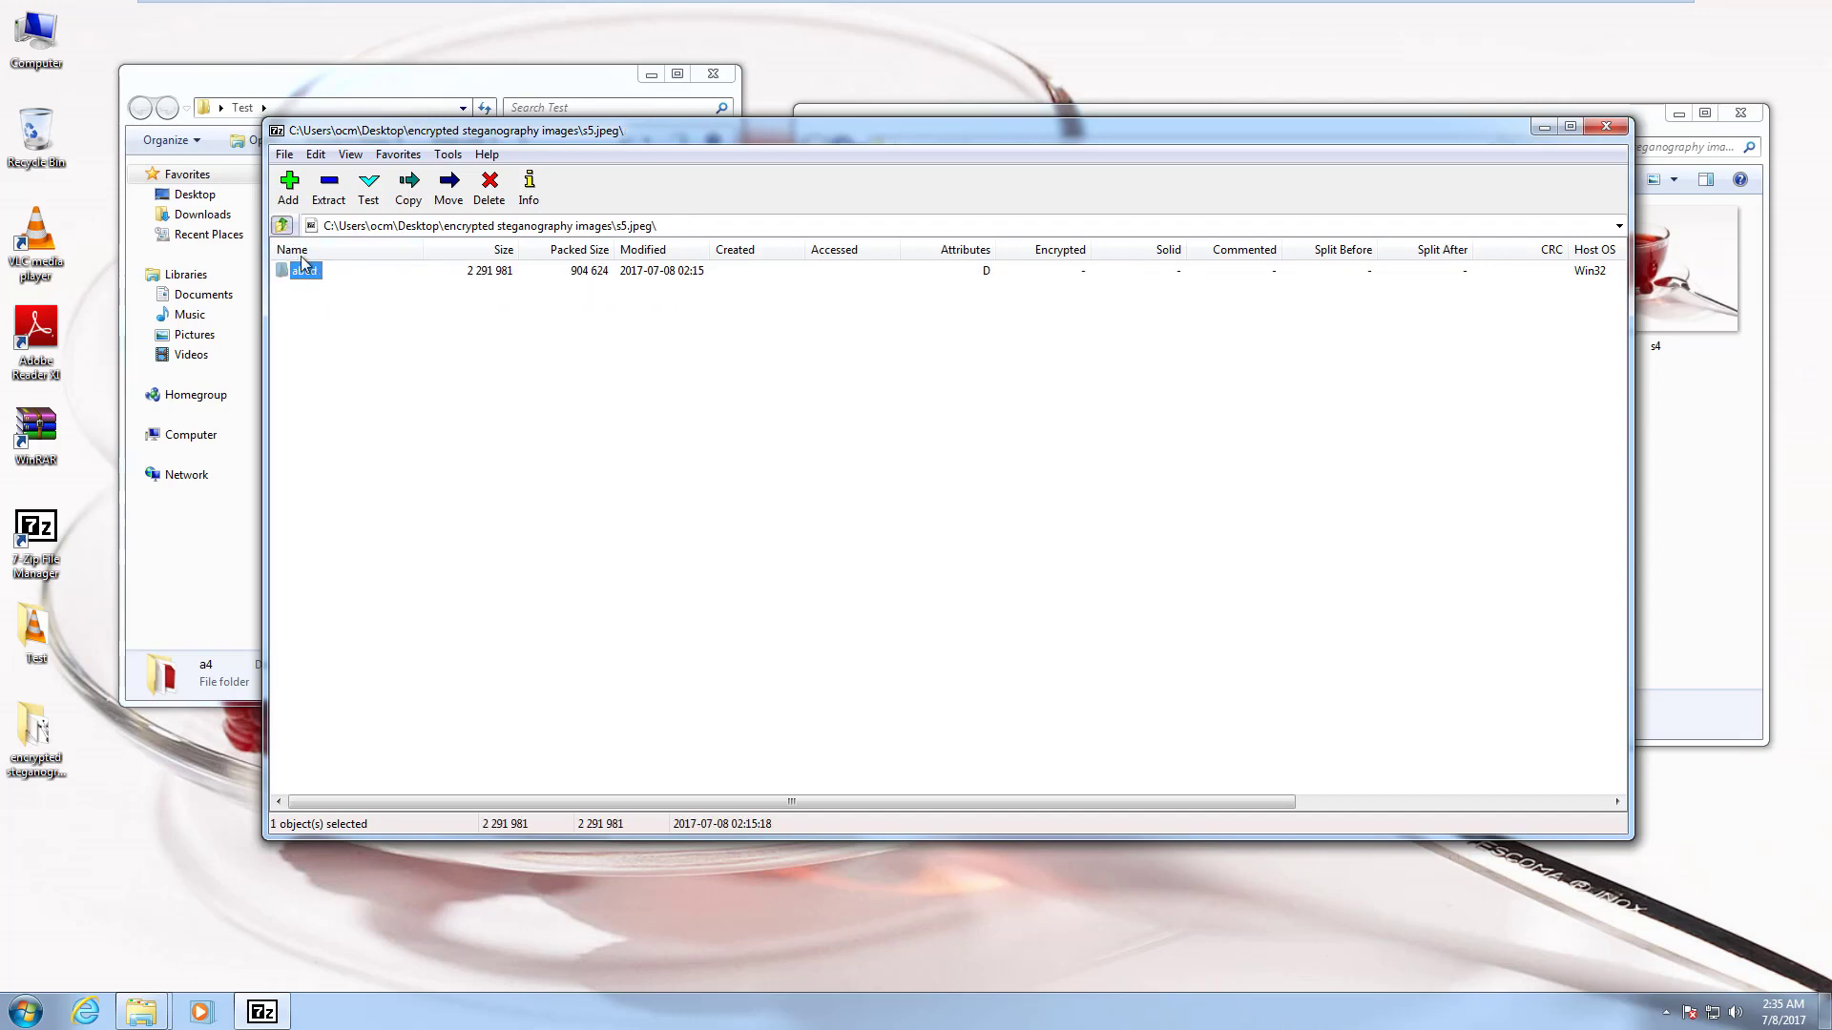
Step: Extract the abcd folder into the images folder and close 7-Zip File Manager
click(330, 189)
click(1011, 606)
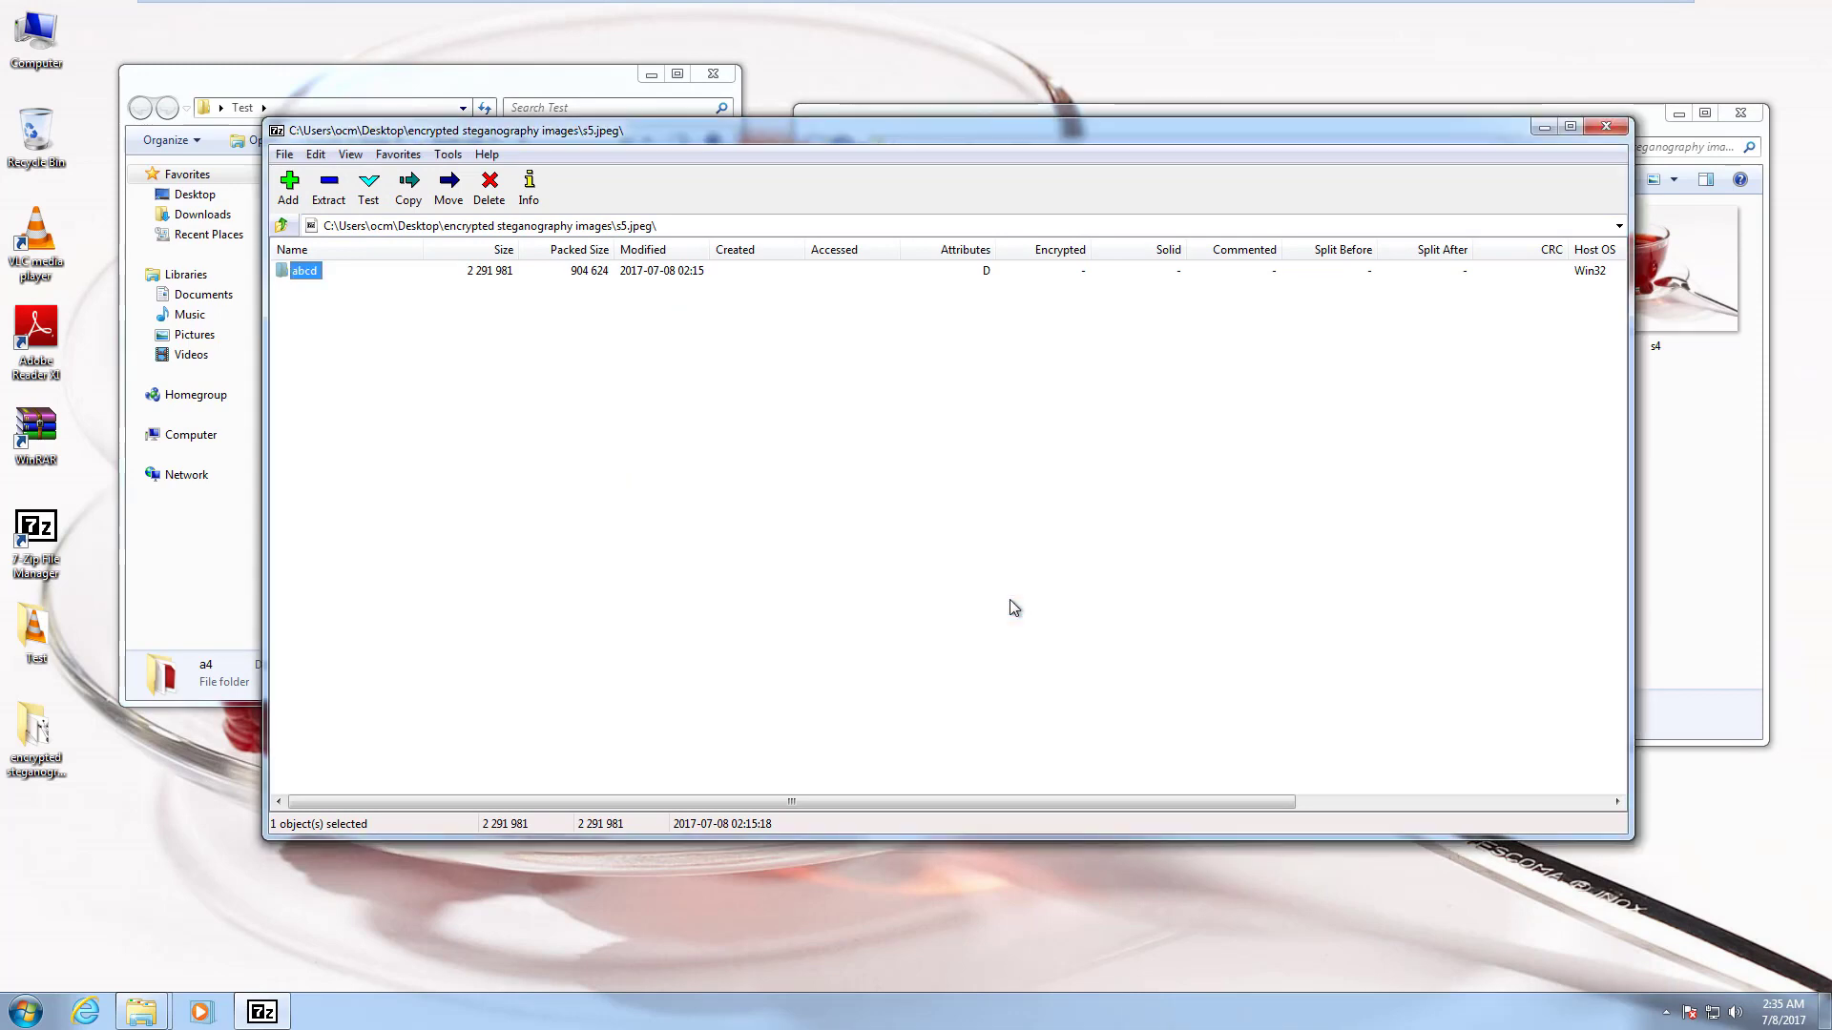
scroll(1702, 292, up, 2)
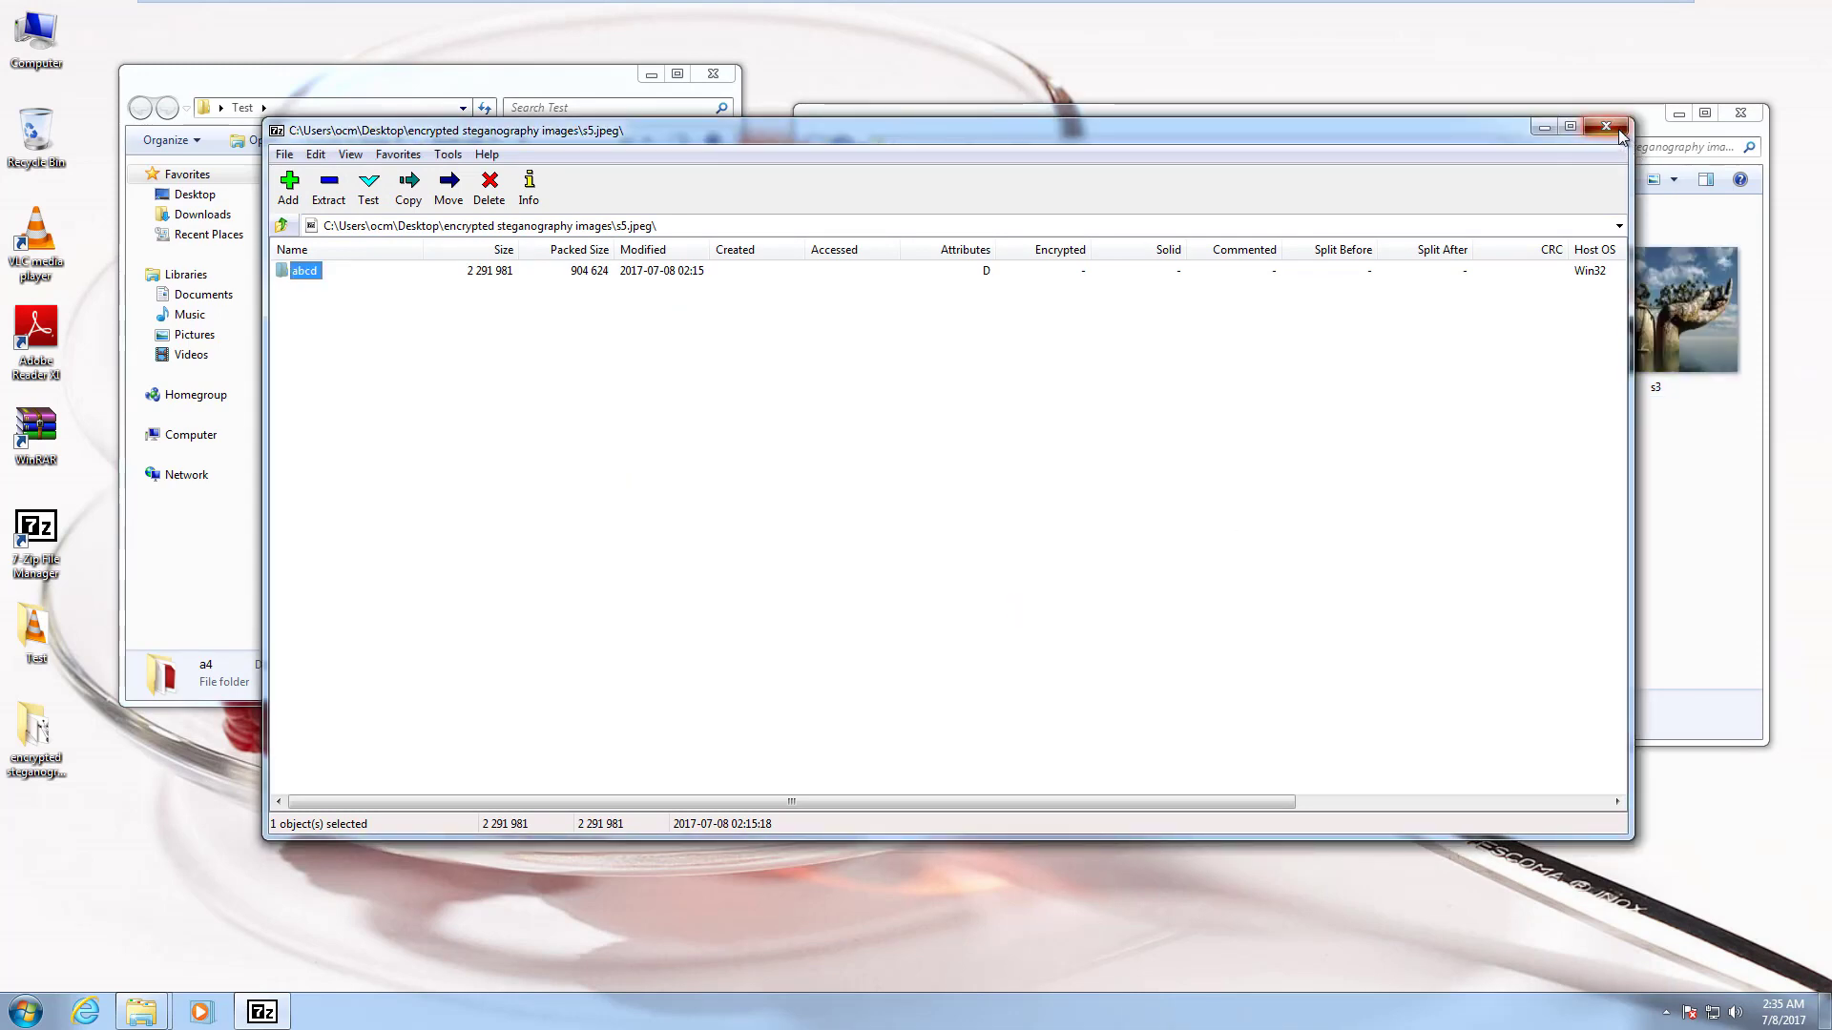
click(1622, 131)
click(1050, 312)
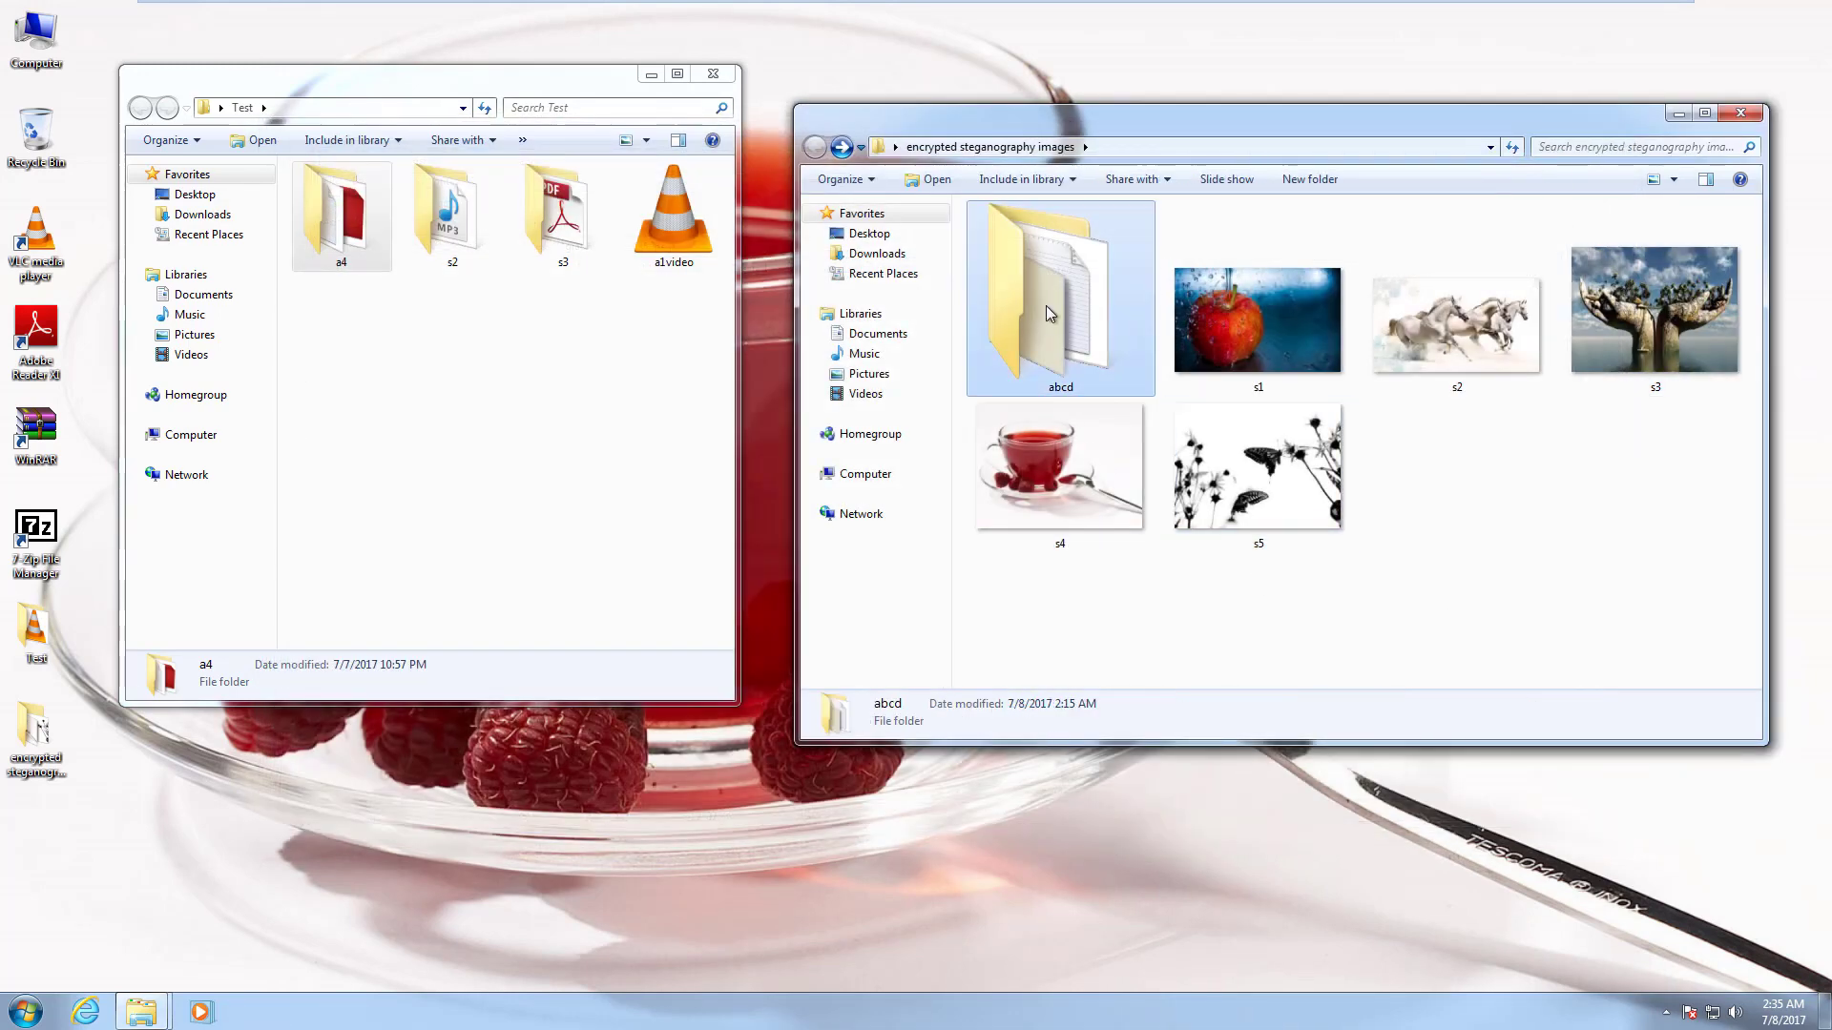
Step: Check the a4text note and a5 picture inside abcd, then move abcd into Test
double_click(1049, 312)
double_click(1016, 280)
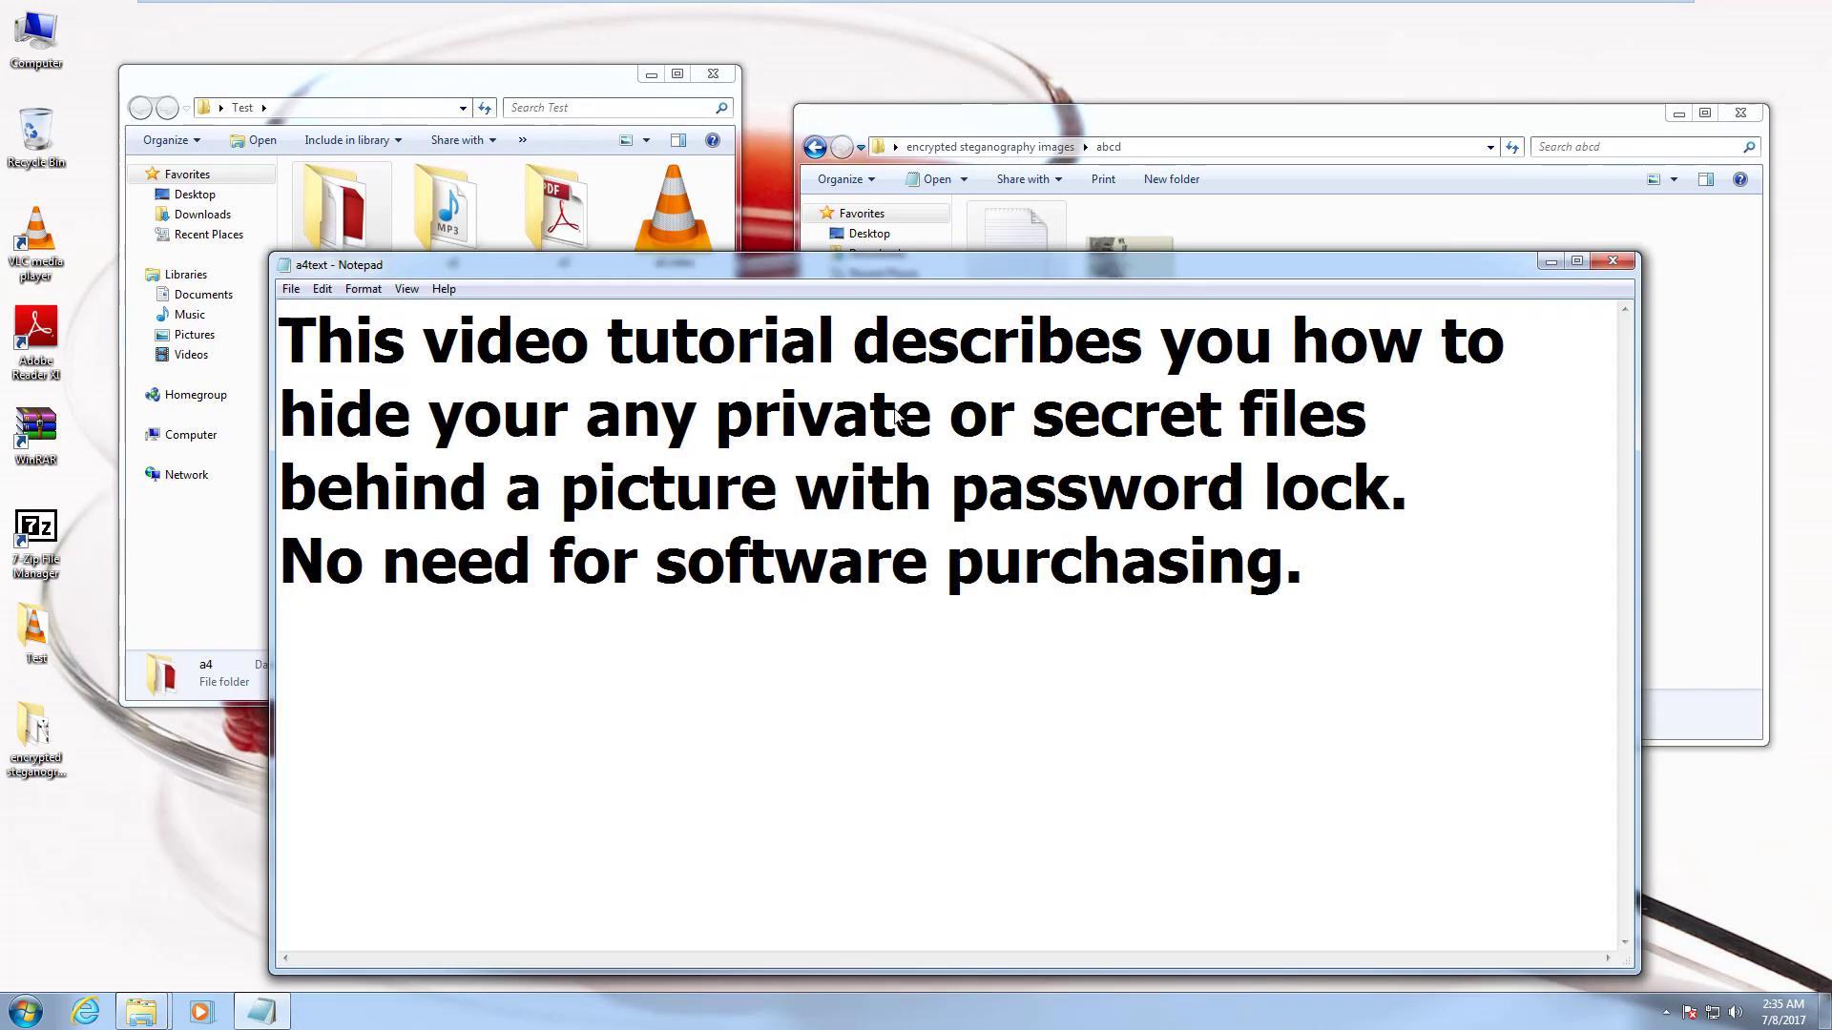
click(1611, 261)
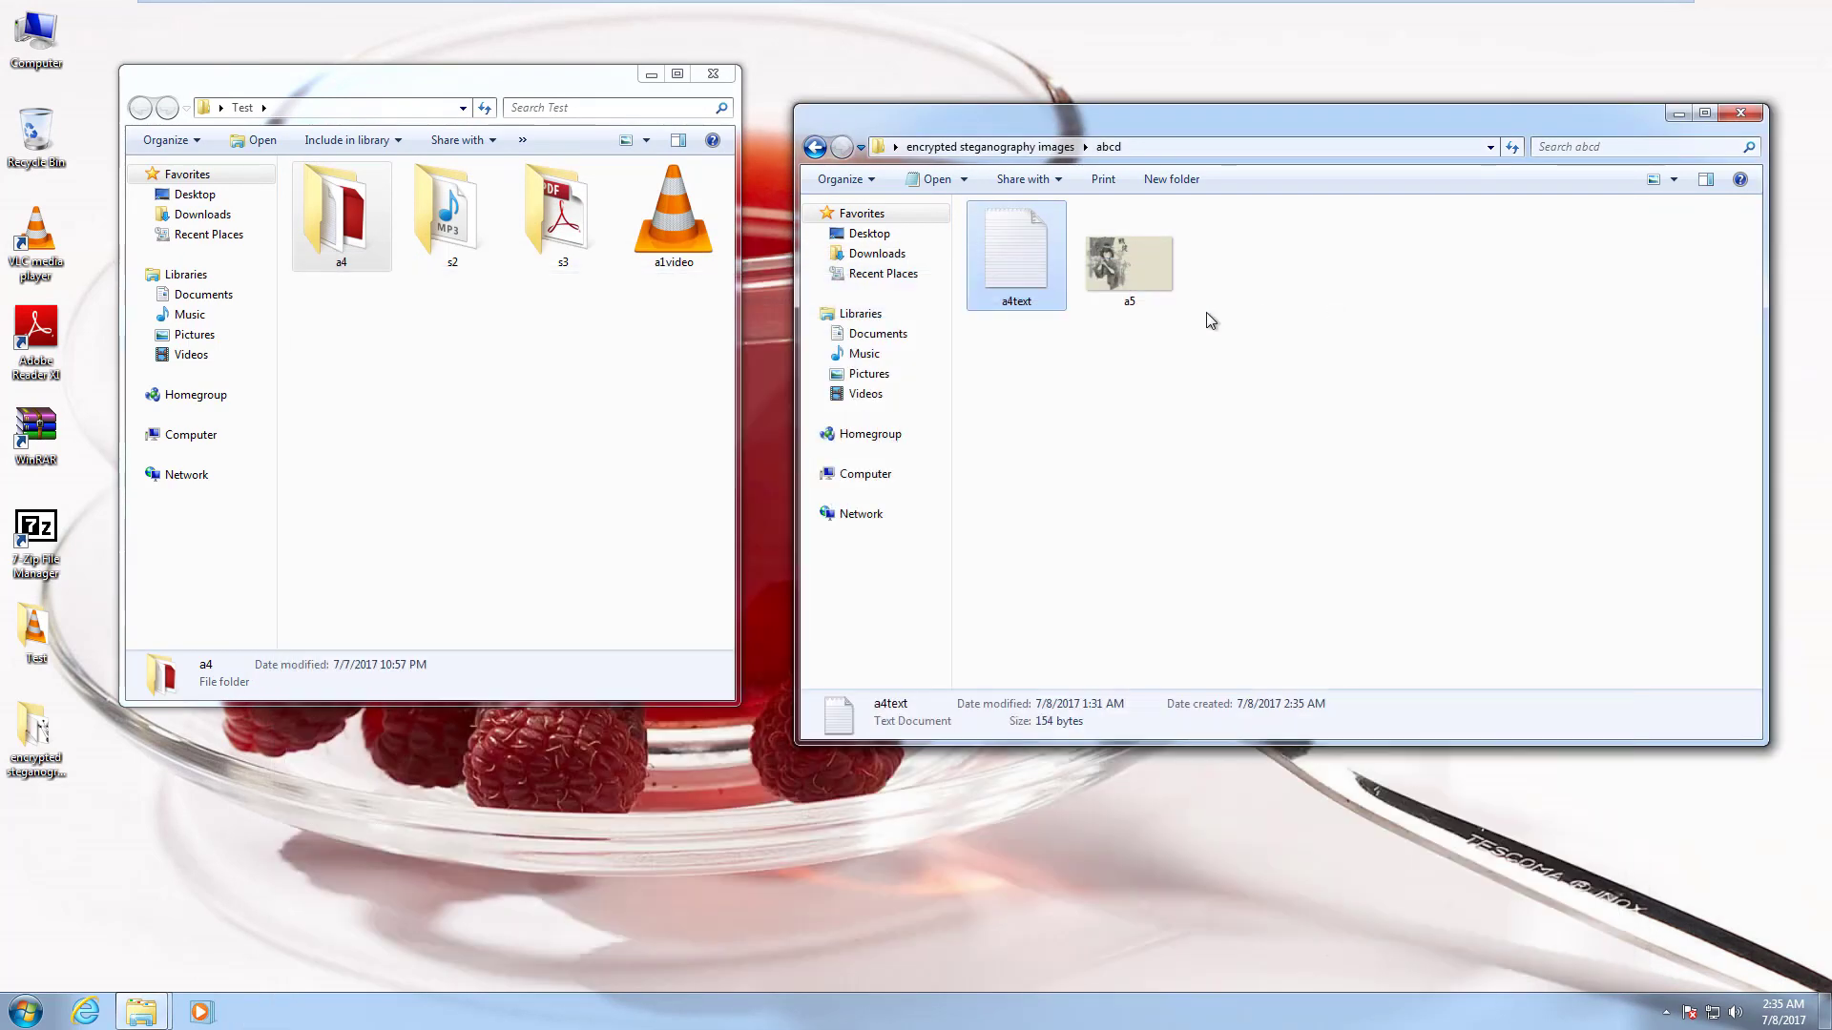
double_click(1140, 257)
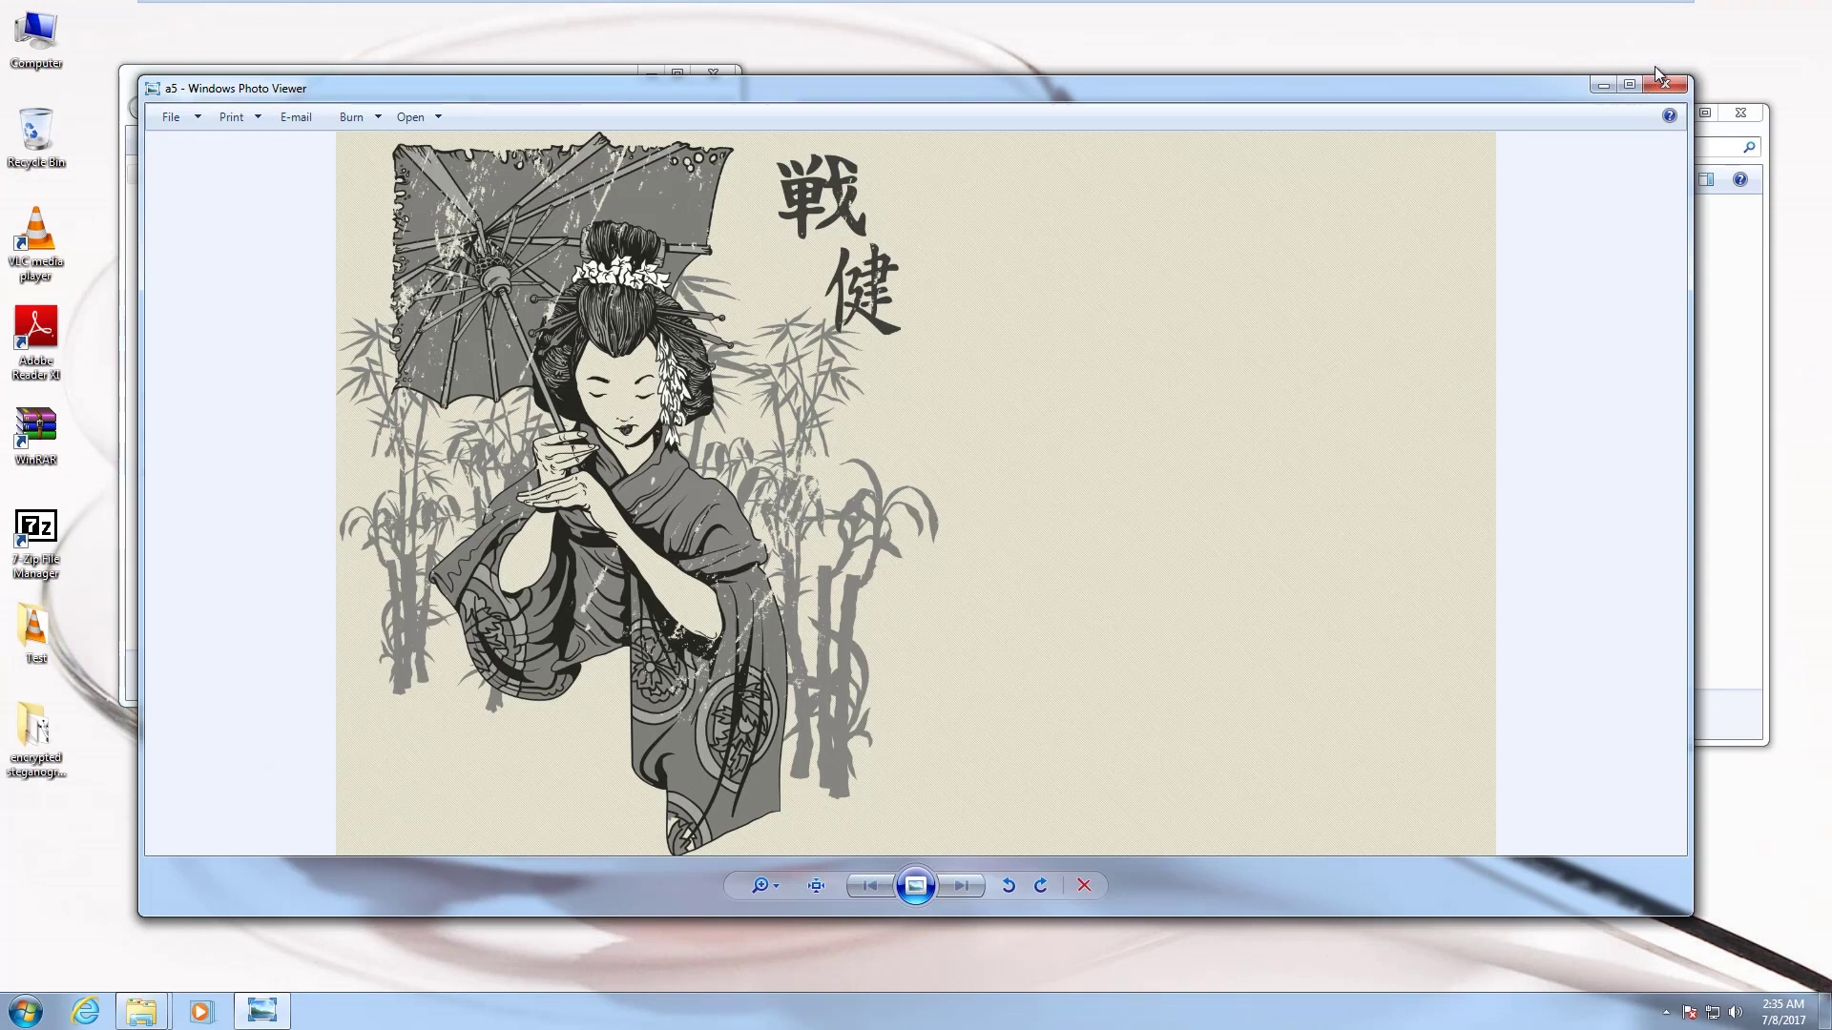
click(1672, 83)
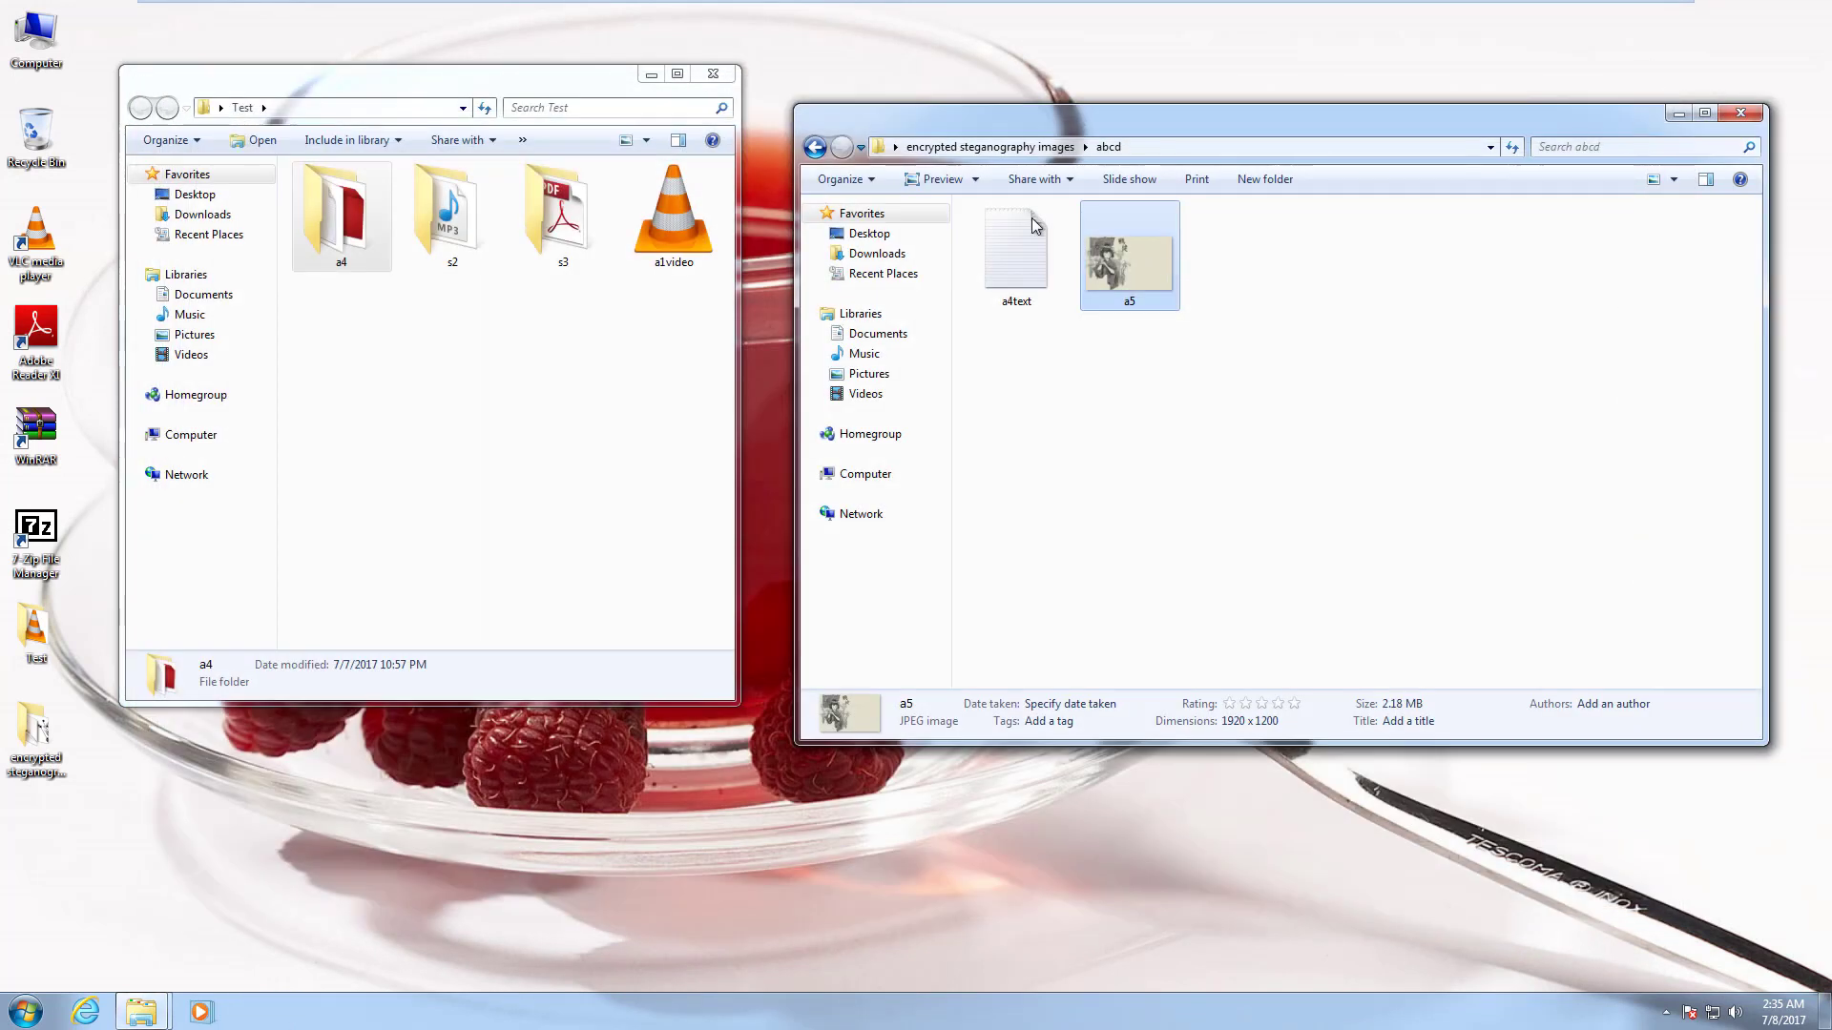
click(816, 146)
mouse_move(1059, 308)
mouse_down()
mouse_move(610, 429)
mouse_move(490, 429)
mouse_up()
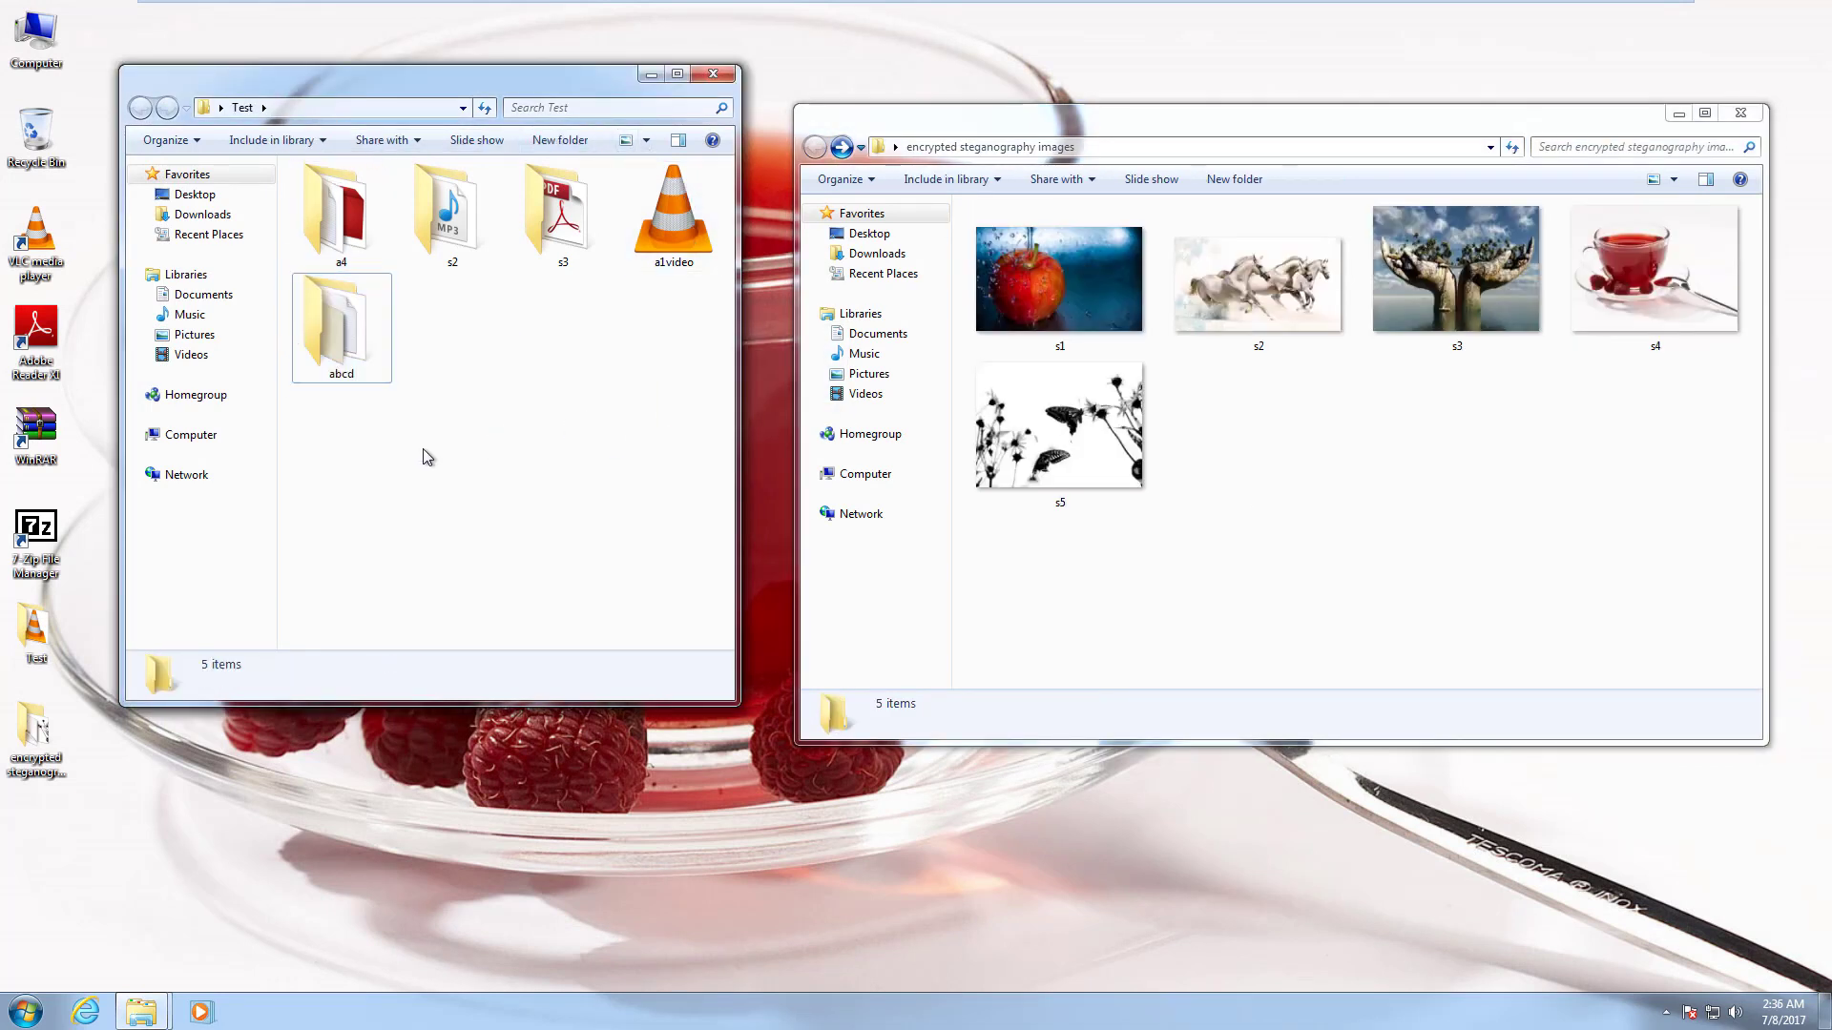
Step: Close the Test window and set the s2 horses picture as the desktop background
click(1384, 427)
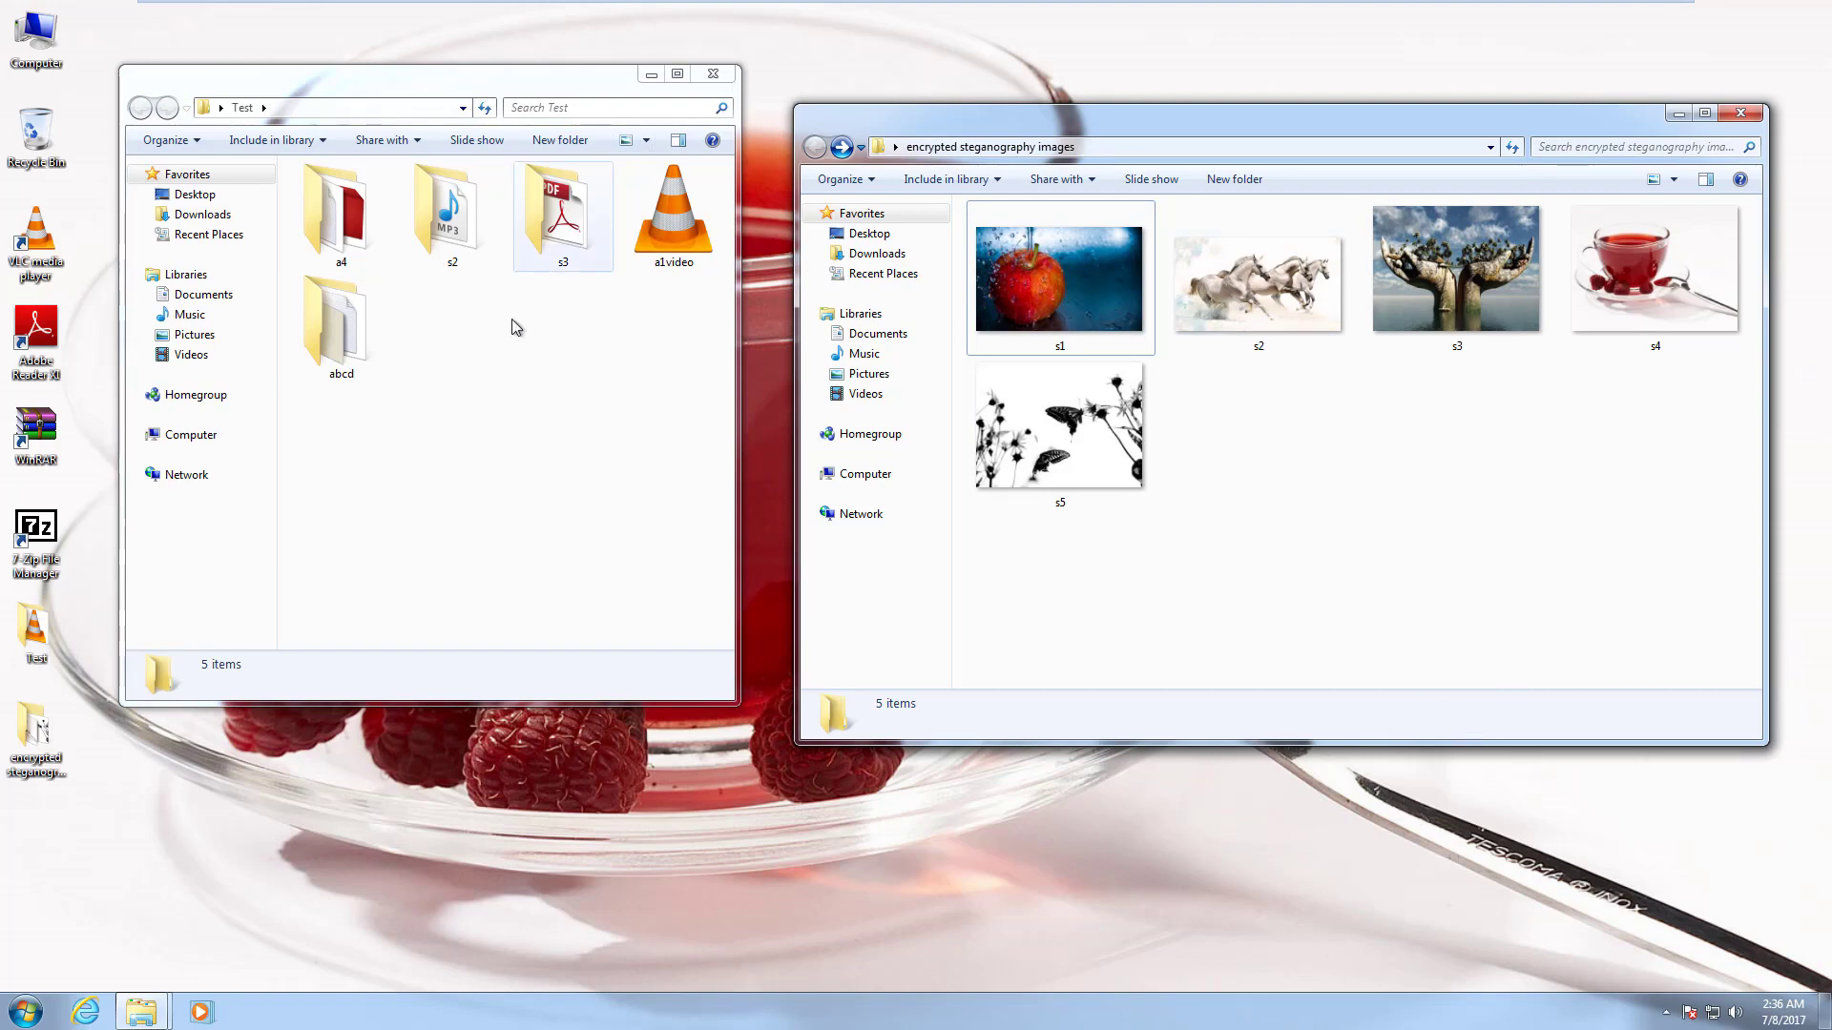
click(712, 74)
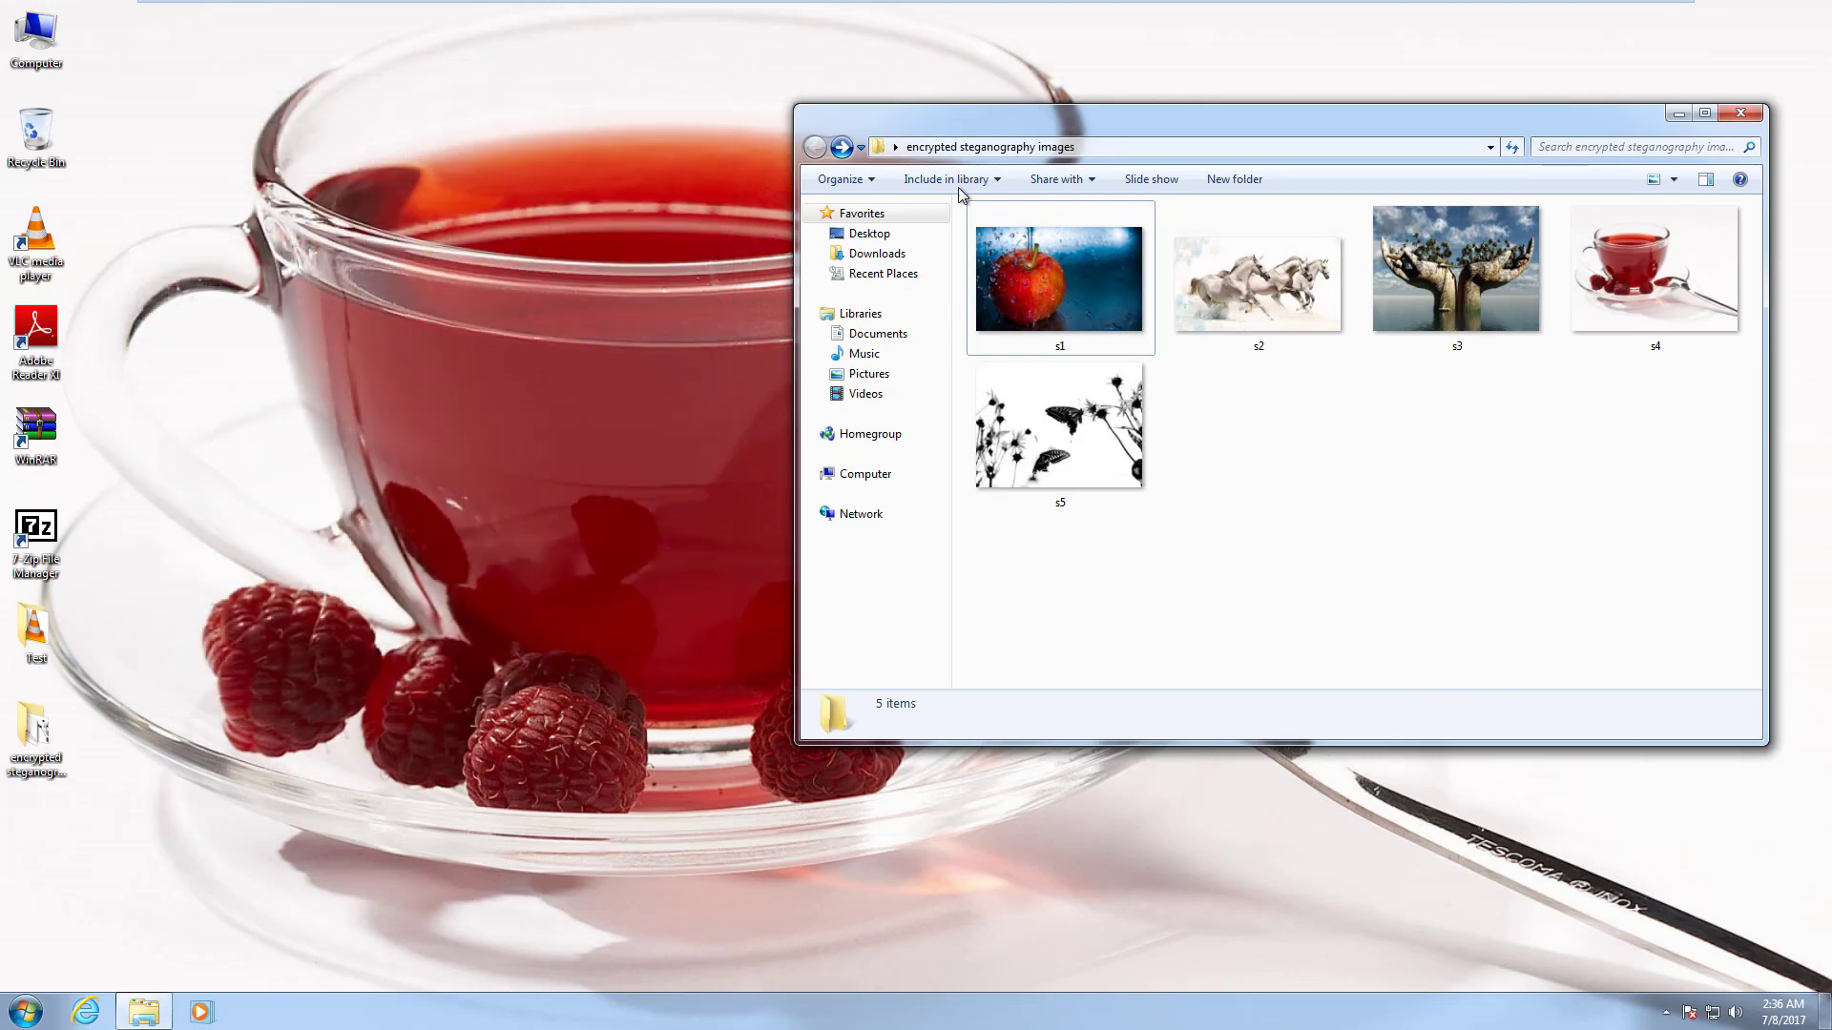
drag(1033, 128, 602, 293)
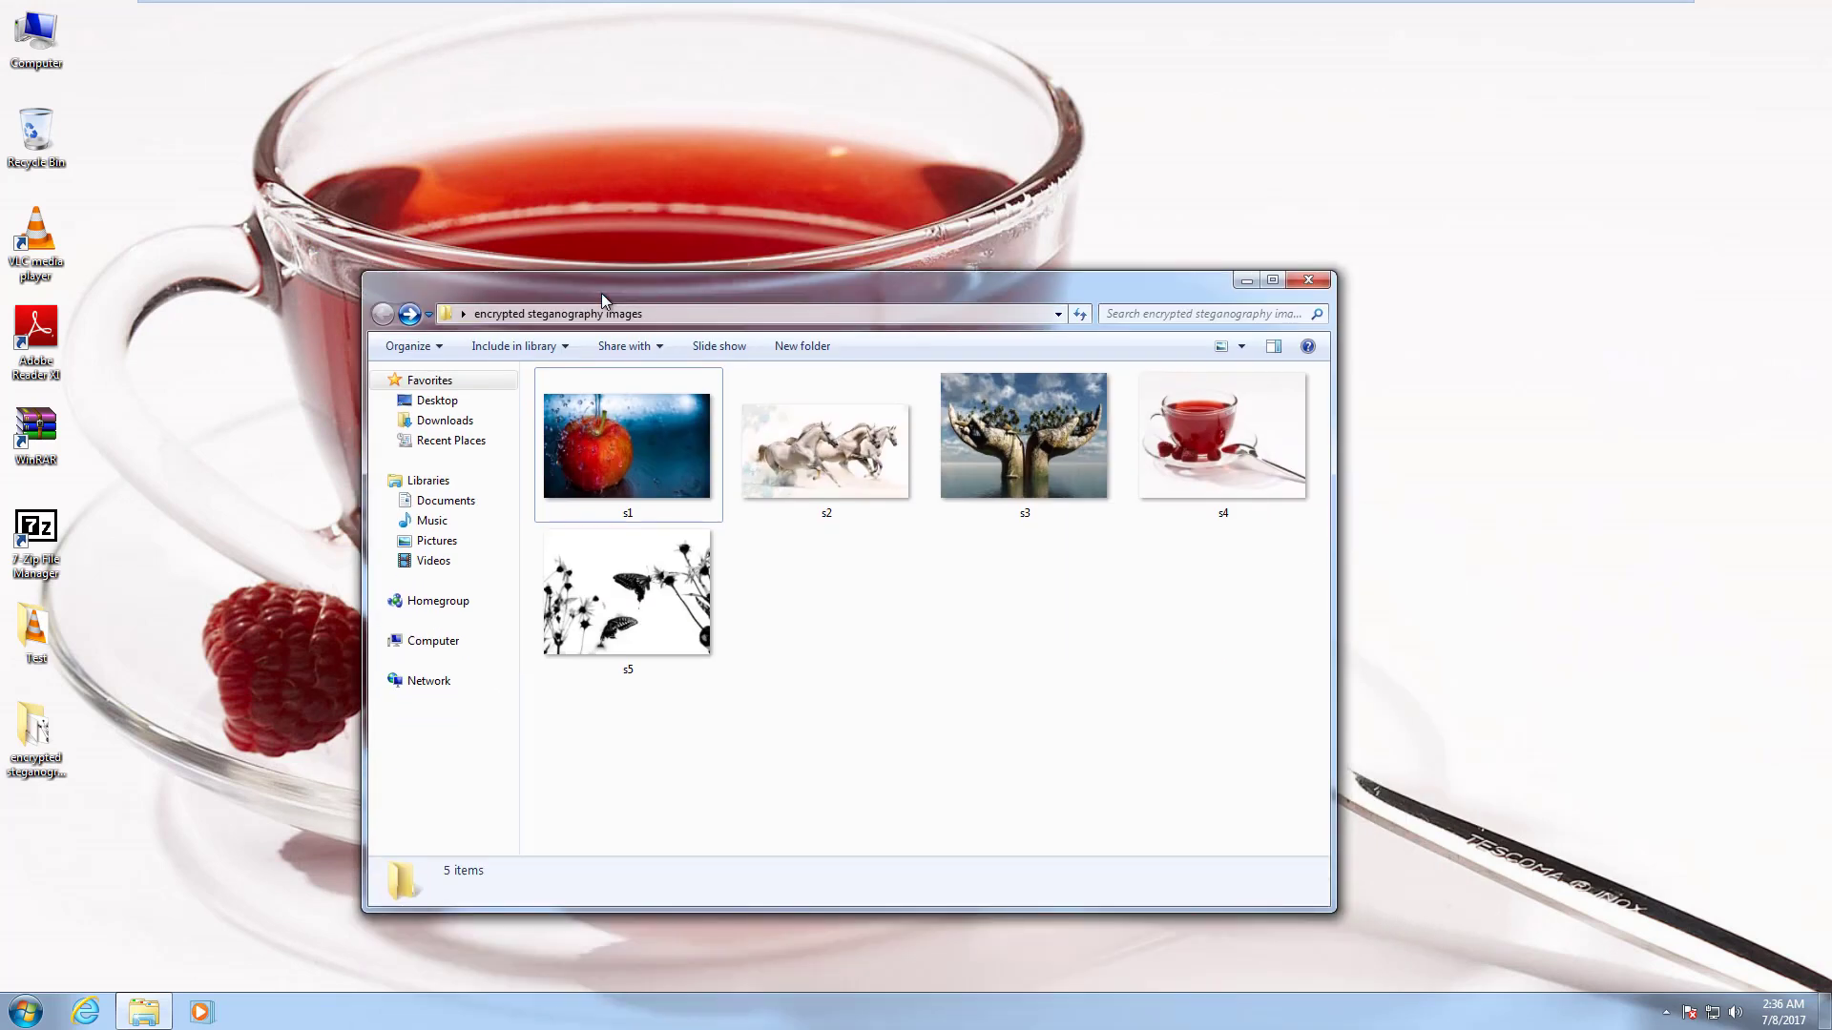
right_click(796, 435)
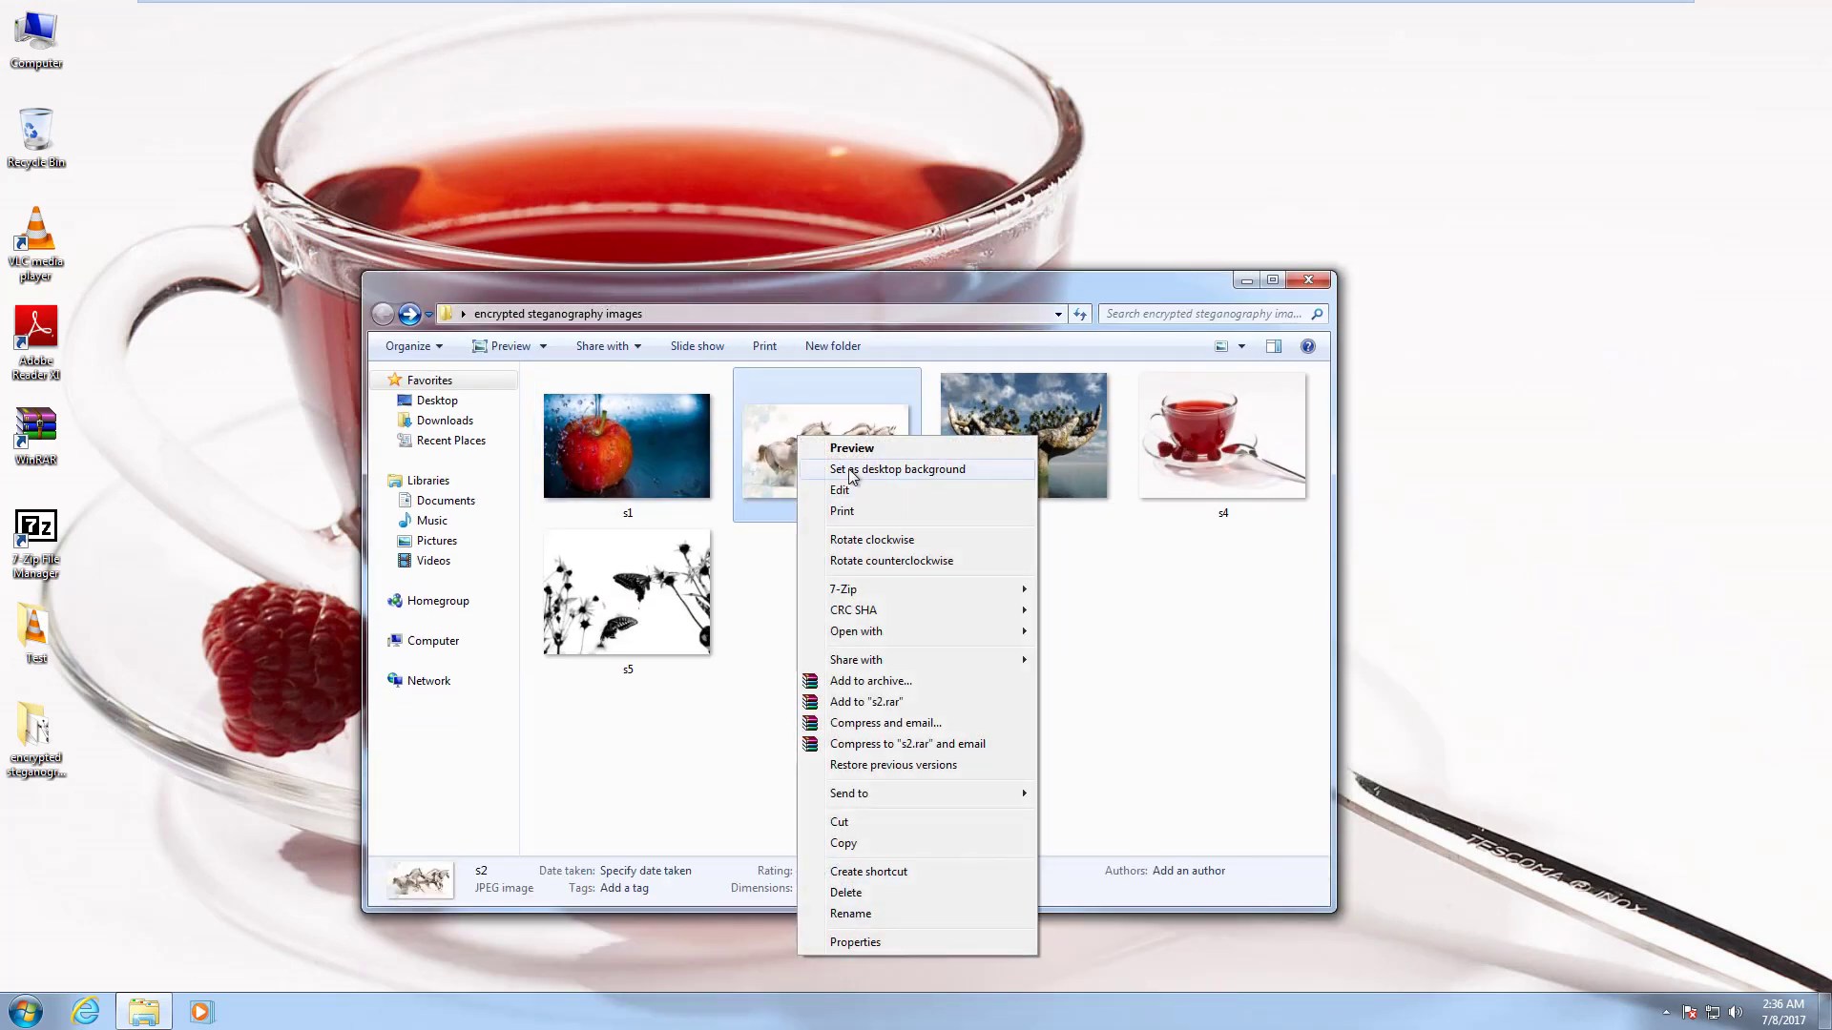
click(853, 470)
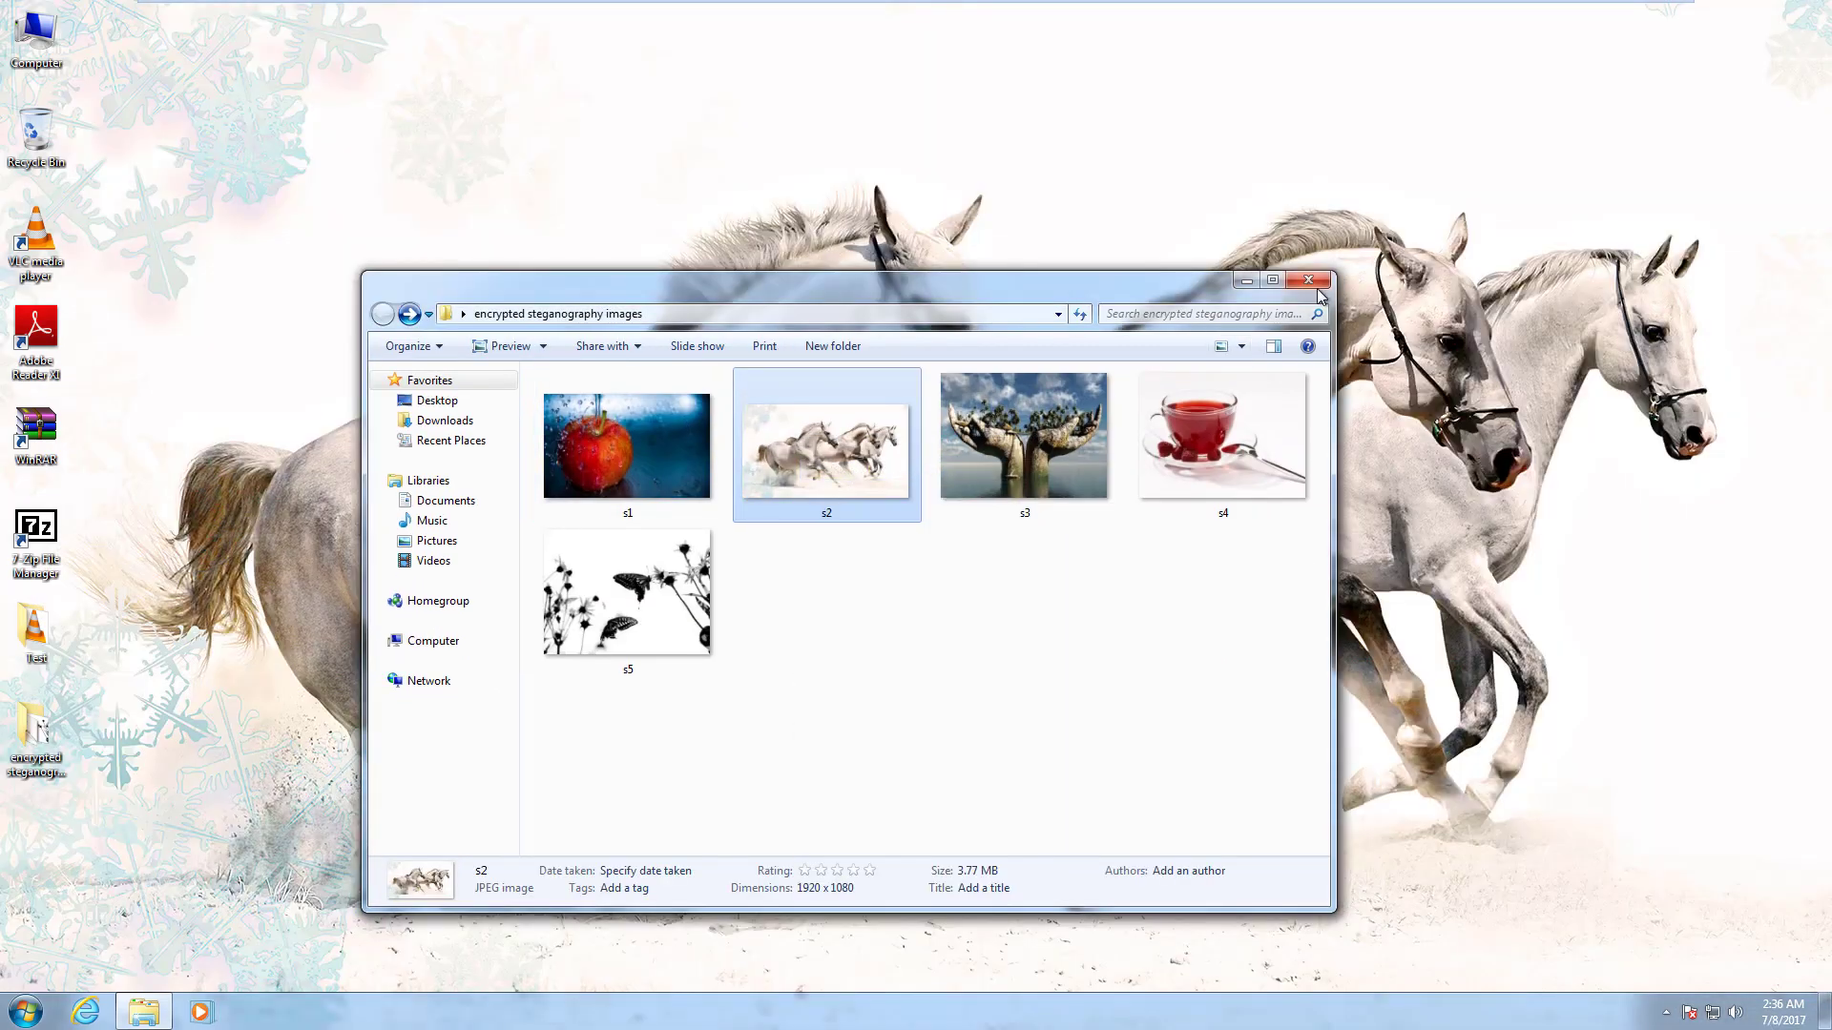
Step: Close the images window, refresh the desktop and bring up the shut-down options
drag(1088, 280, 930, 181)
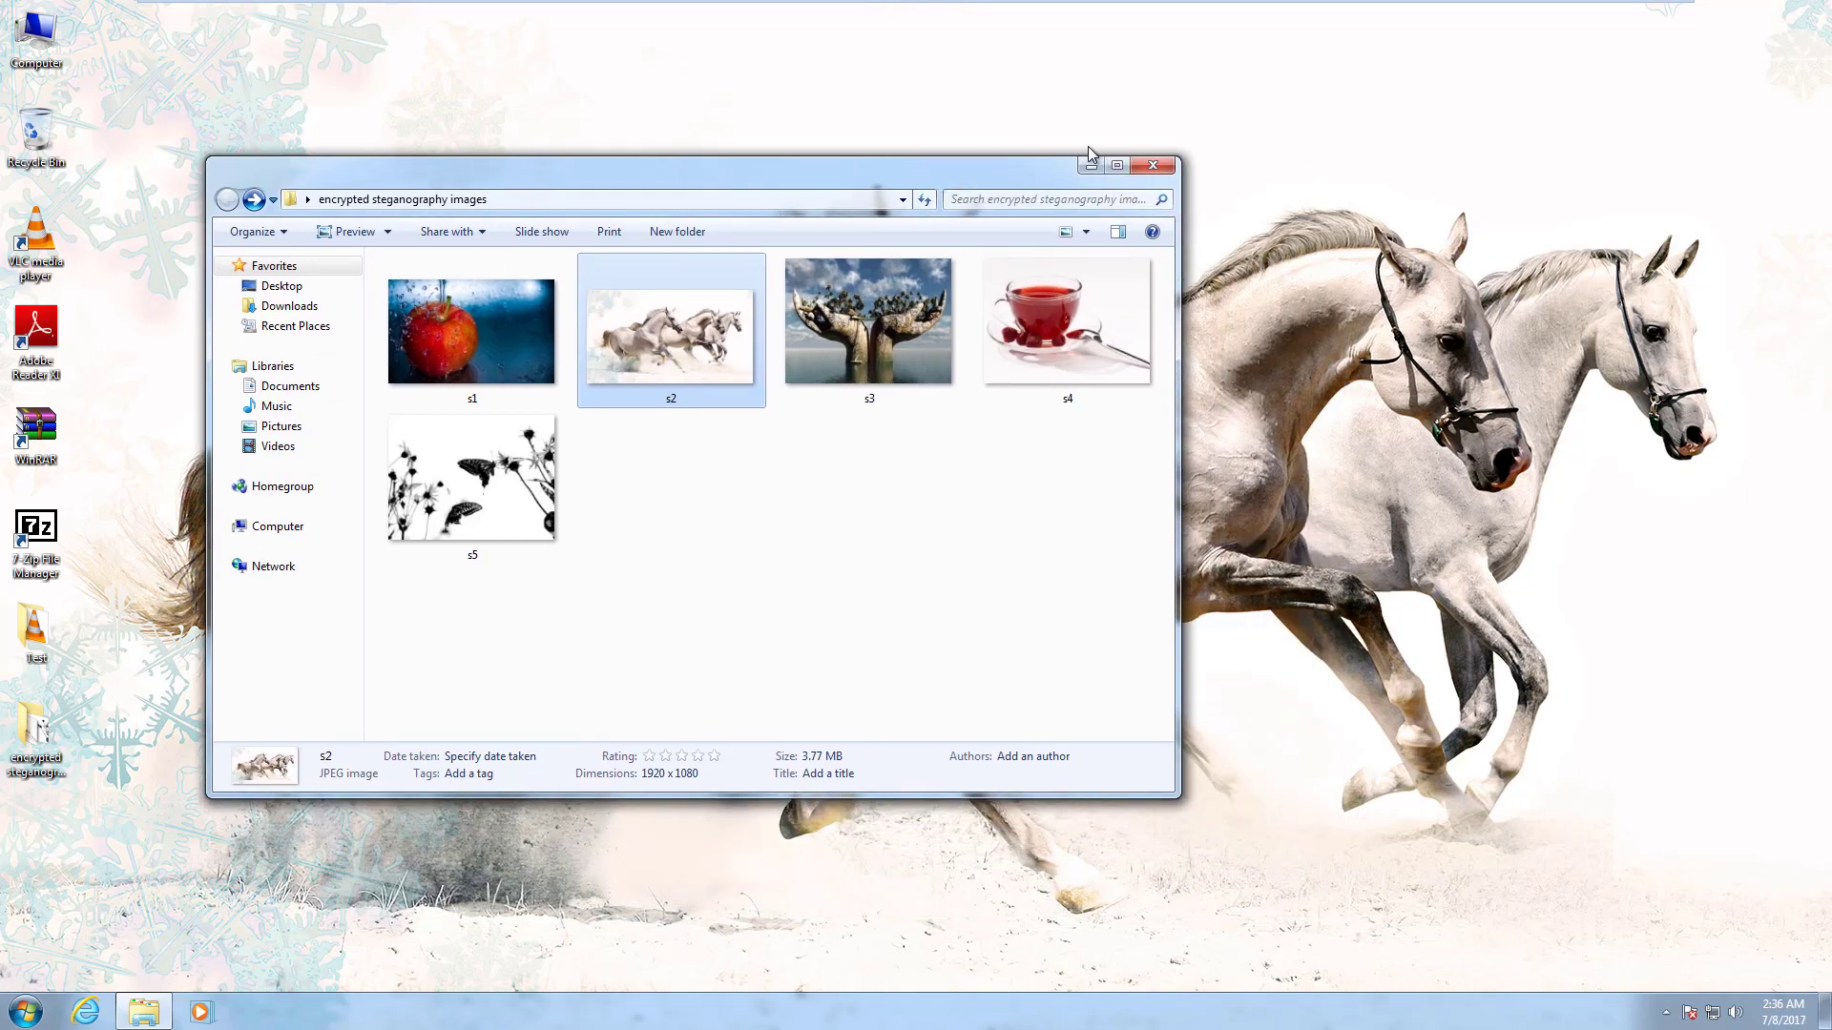
click(1153, 167)
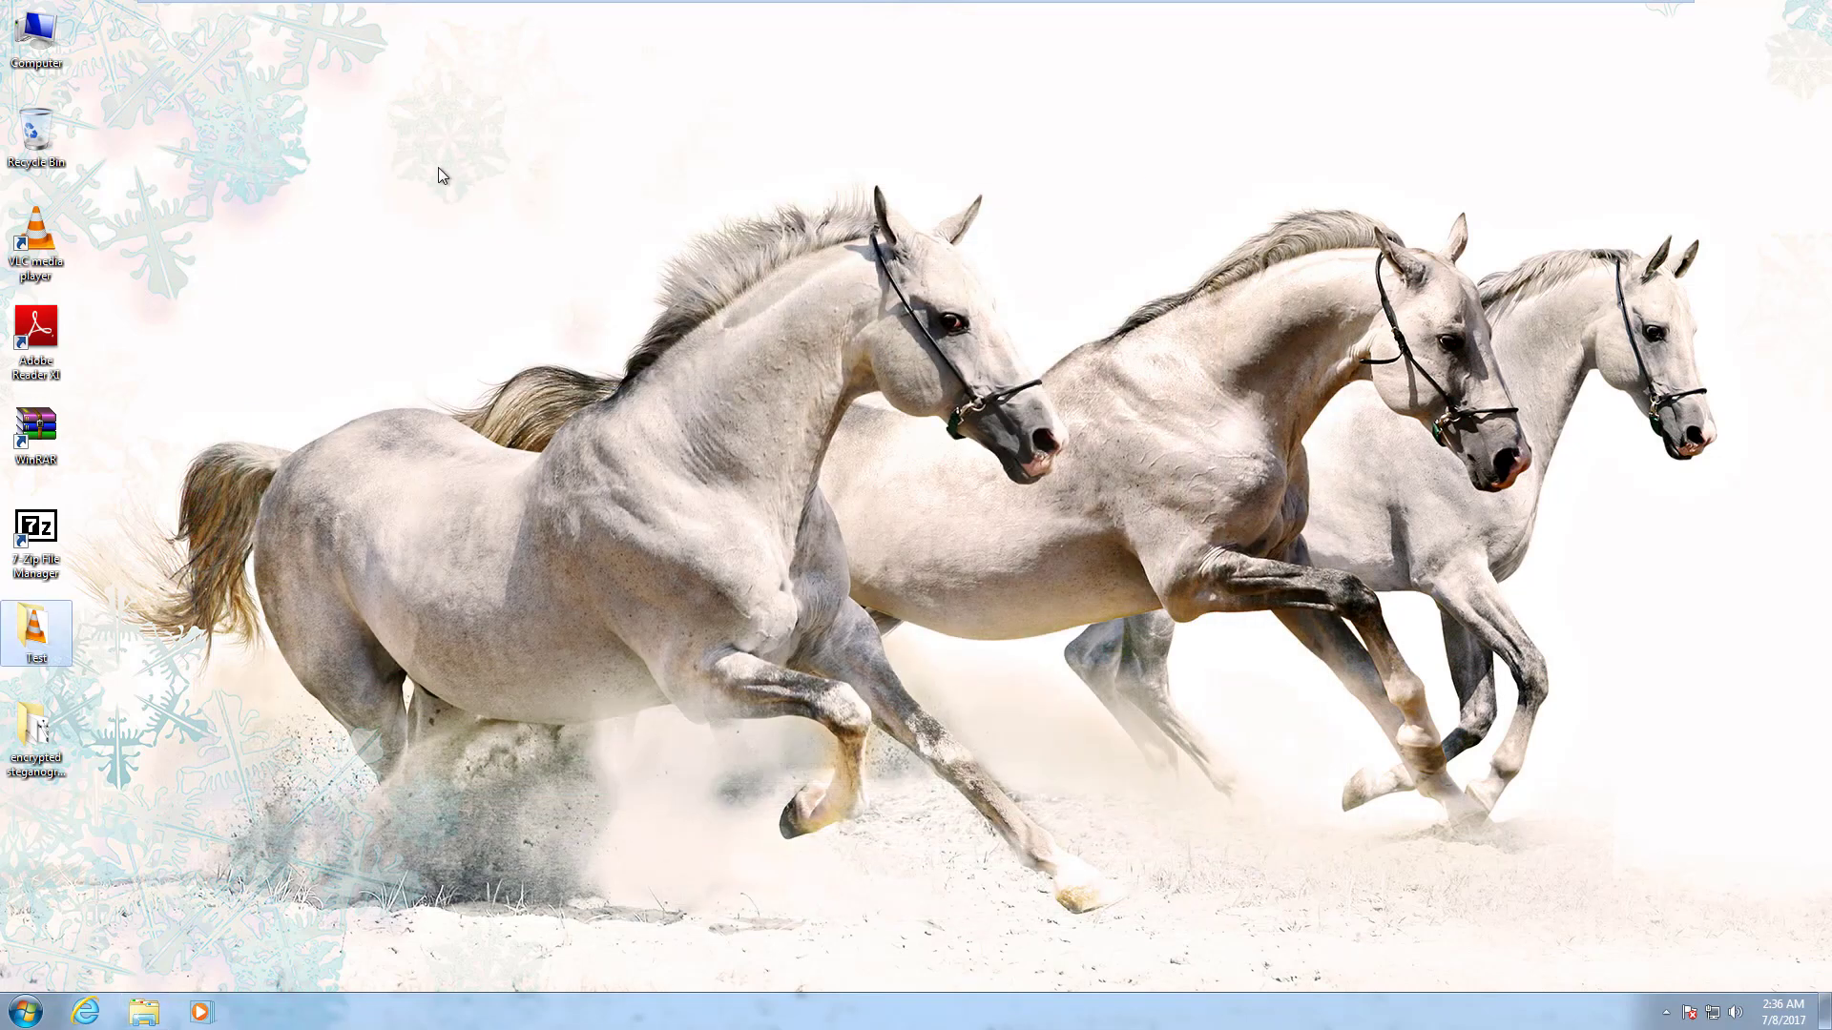
right_click(438, 167)
click(486, 220)
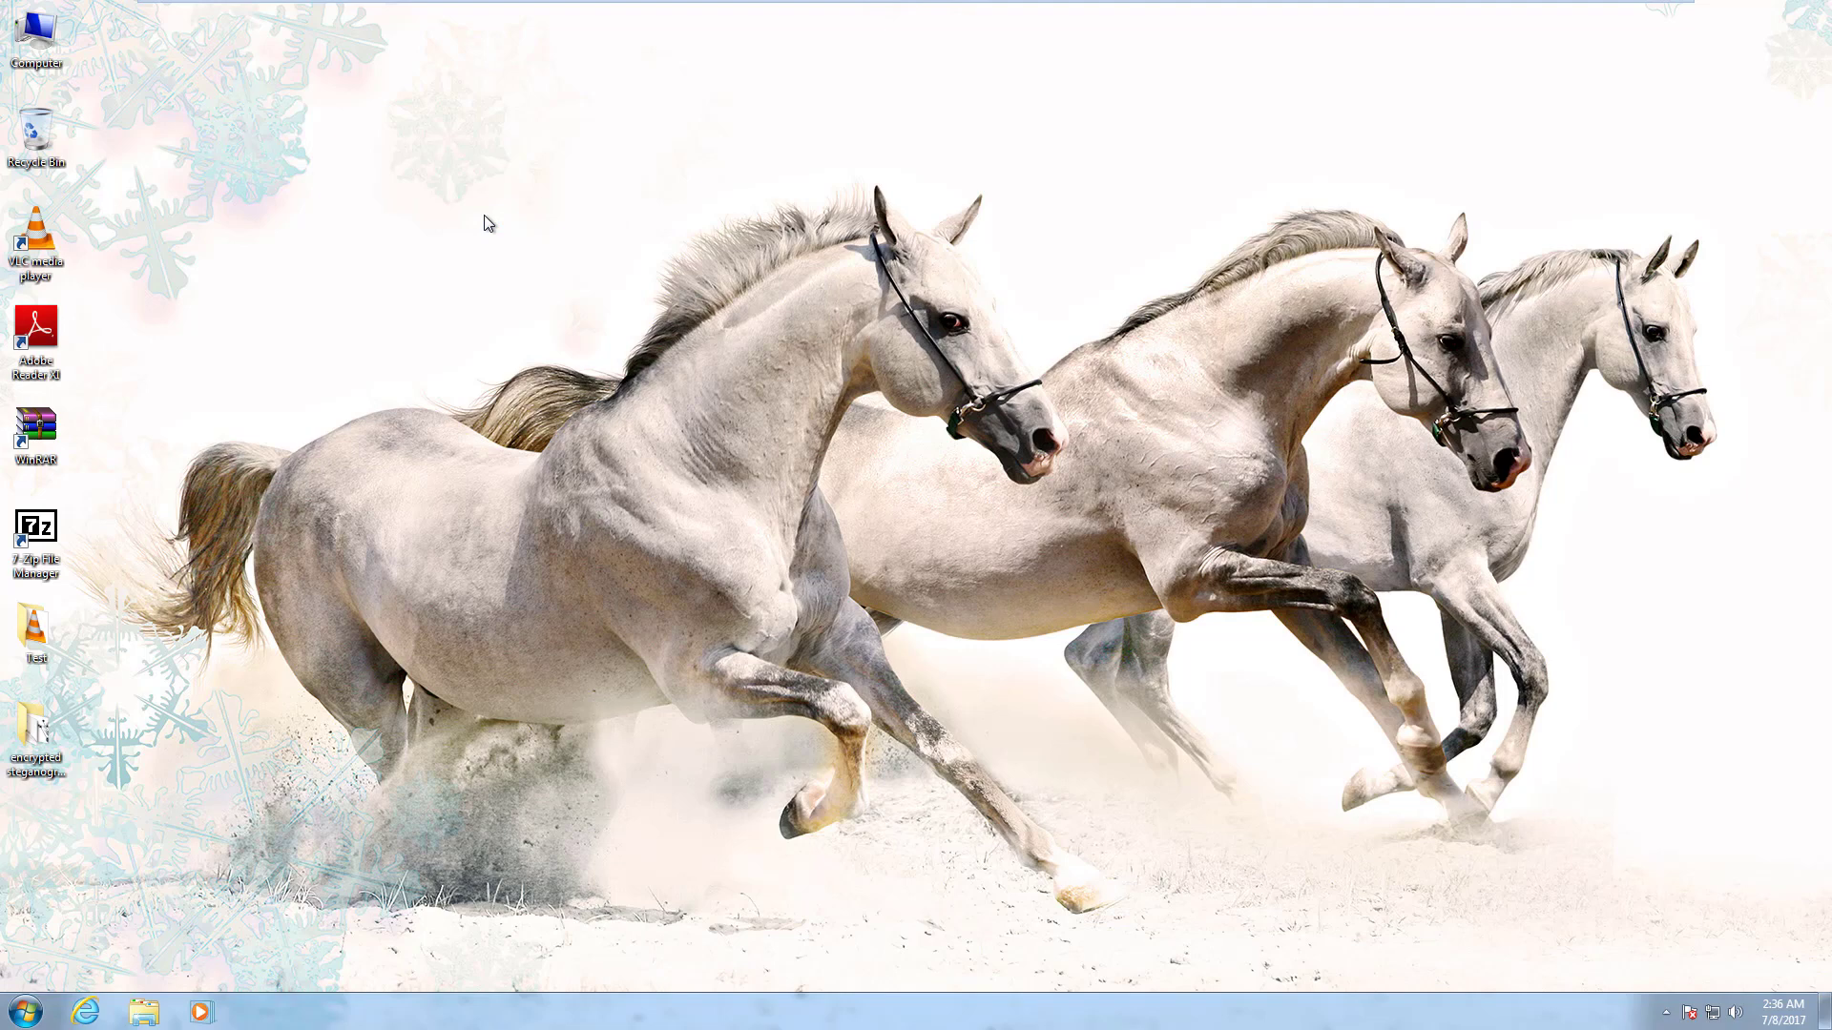
click(25, 1013)
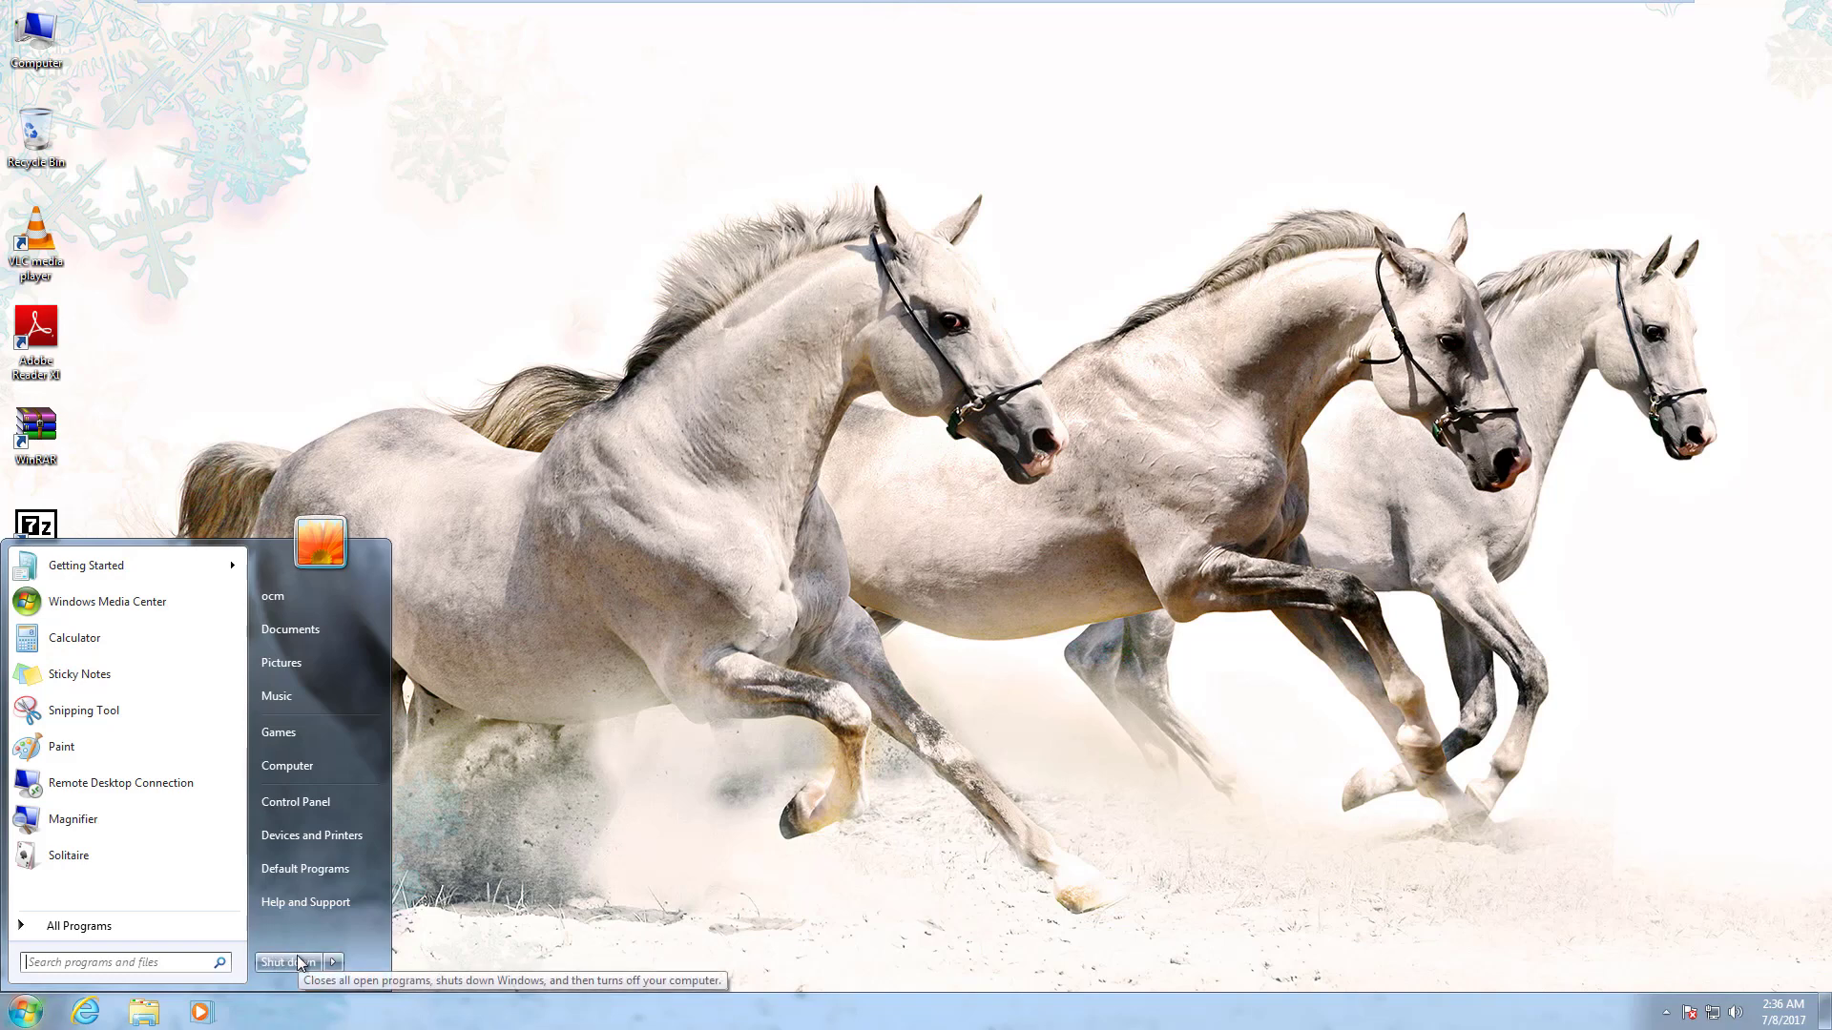